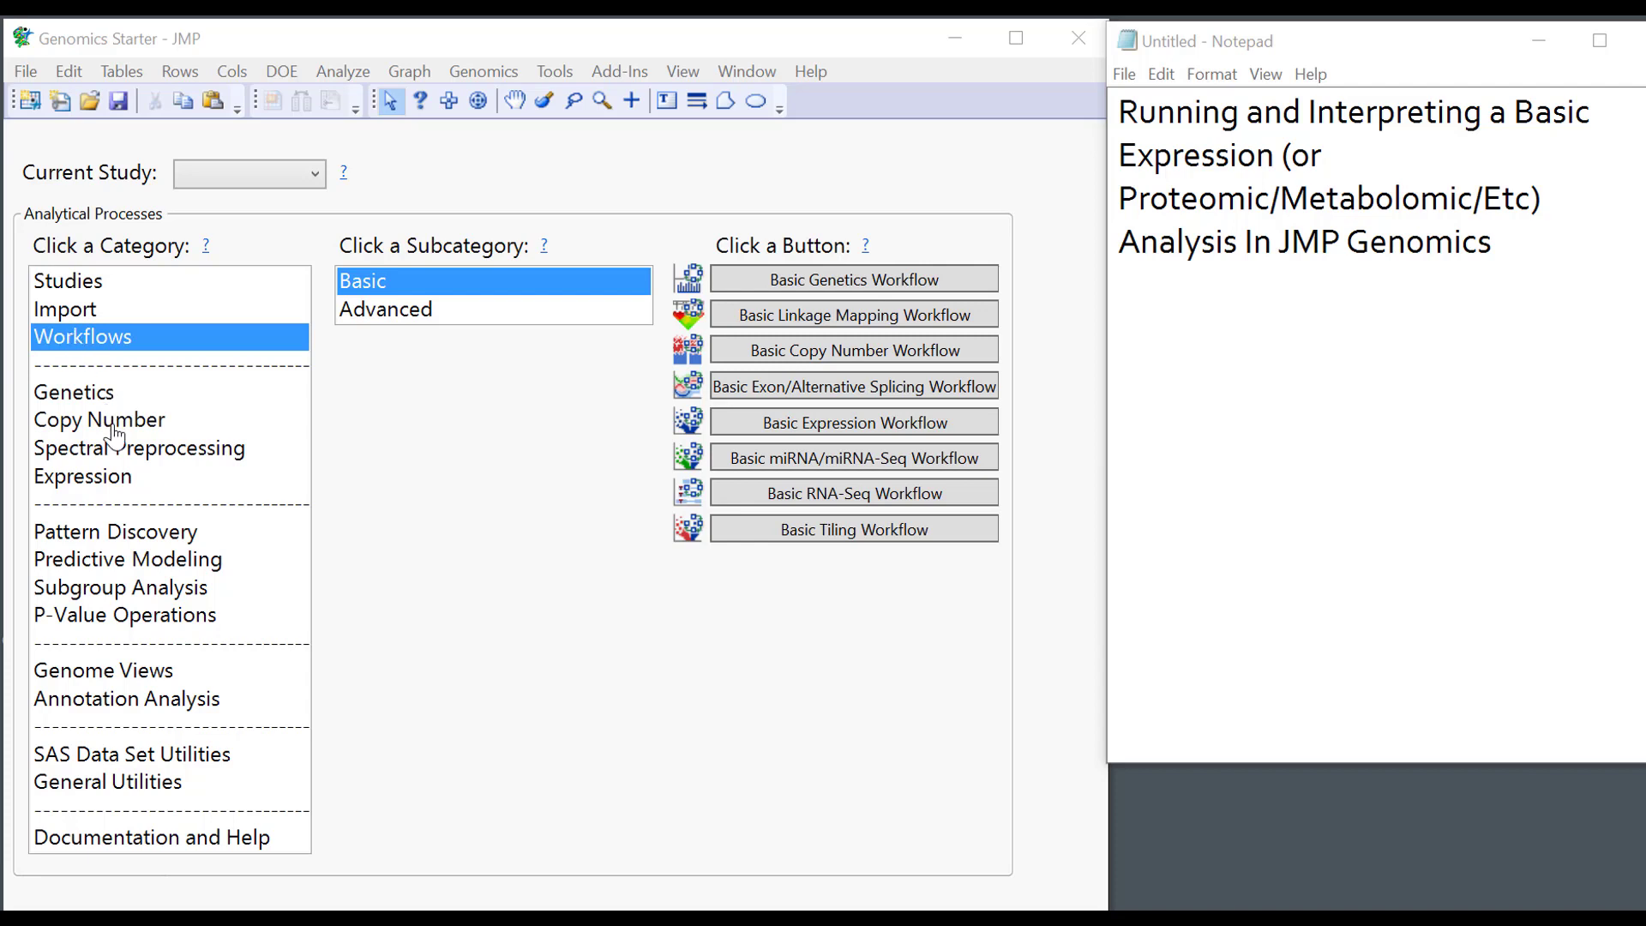
Open the Basic RNA-Seq Workflow from the Starter's Workflows > Basic list.
left_click(112, 480)
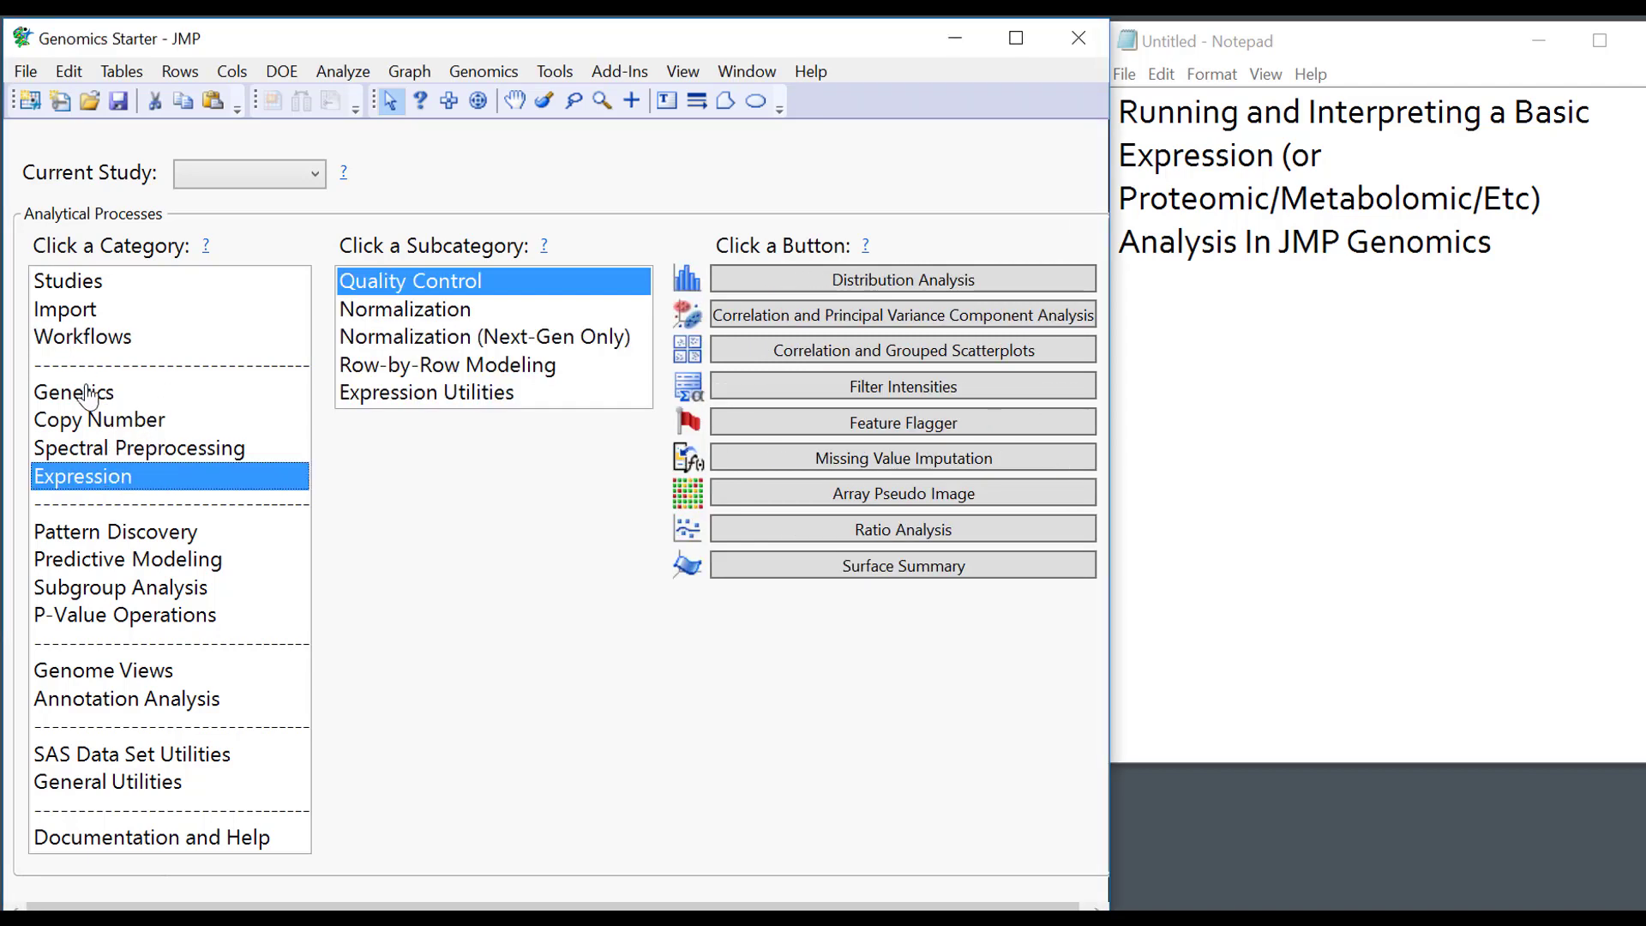
left_click(86, 347)
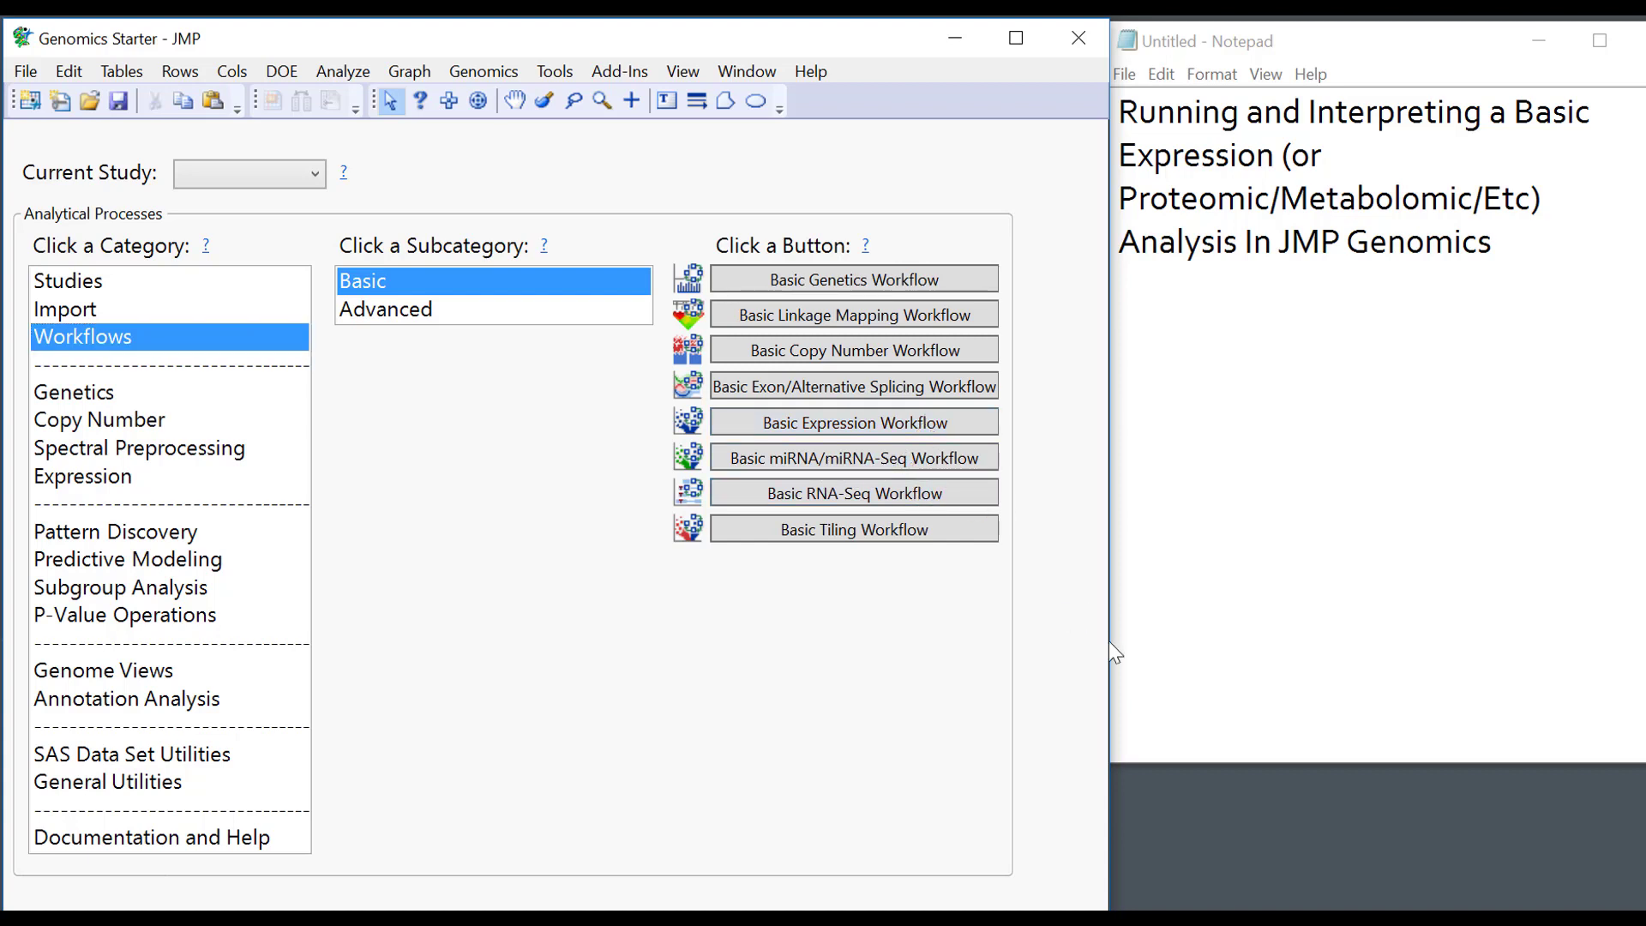
left_click(861, 493)
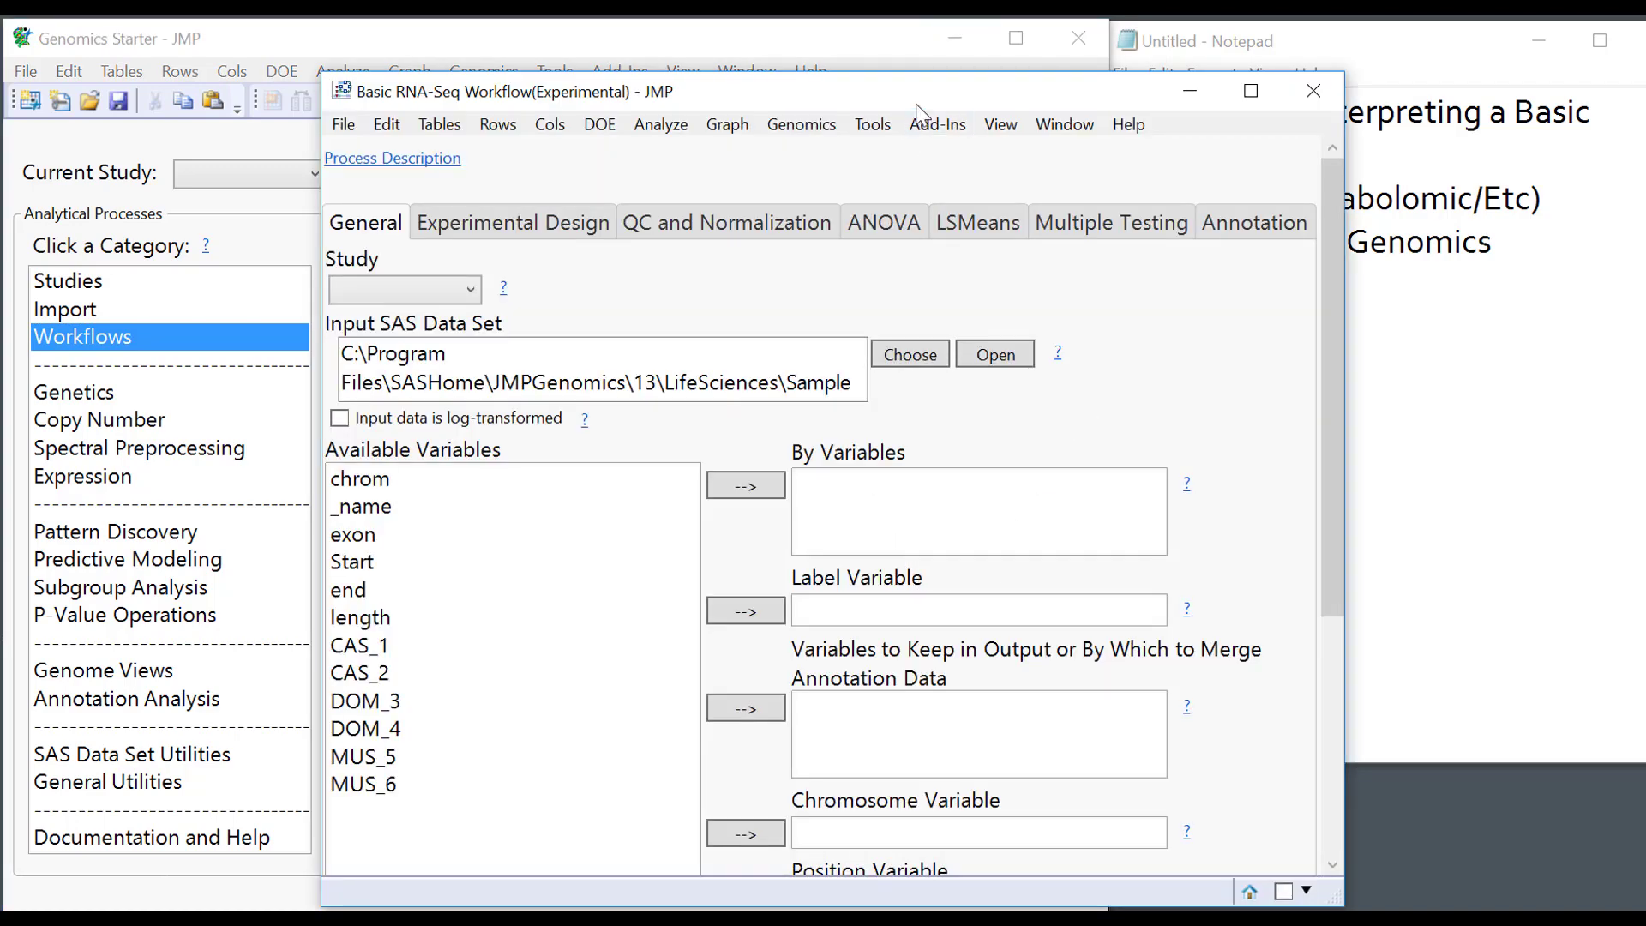
Load the saved GSE18905_6samples_chr1 setting into the RNA-Seq workflow.
left_click_drag(917, 105, 895, 62)
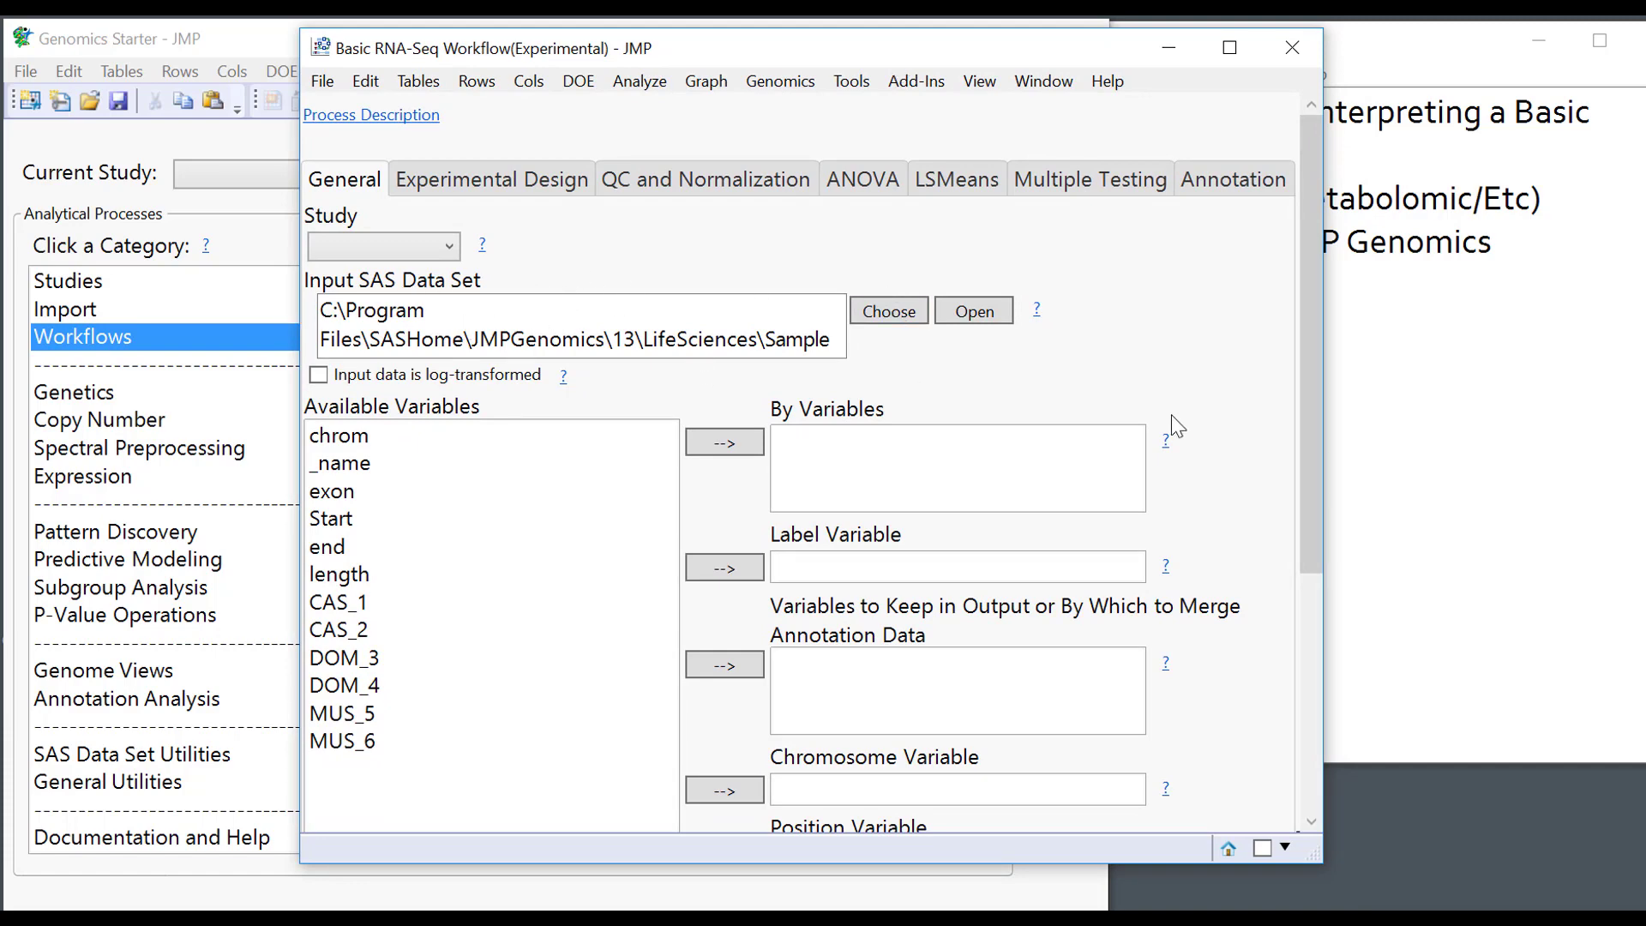
scroll(1130, 422, "down", 5)
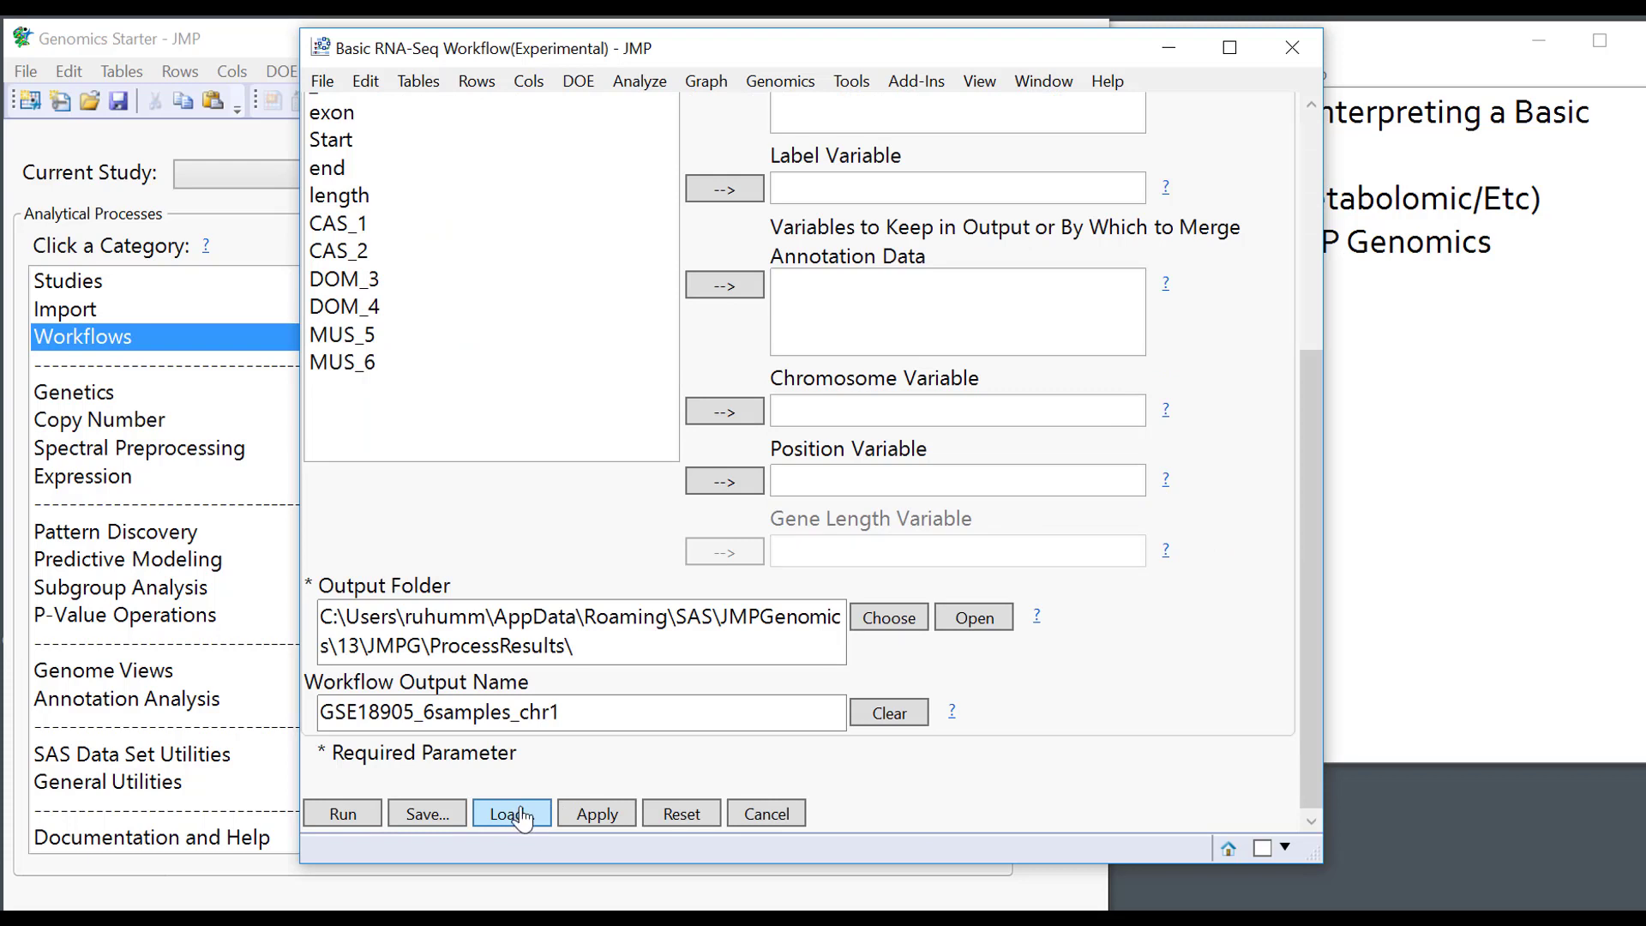
left_click(526, 818)
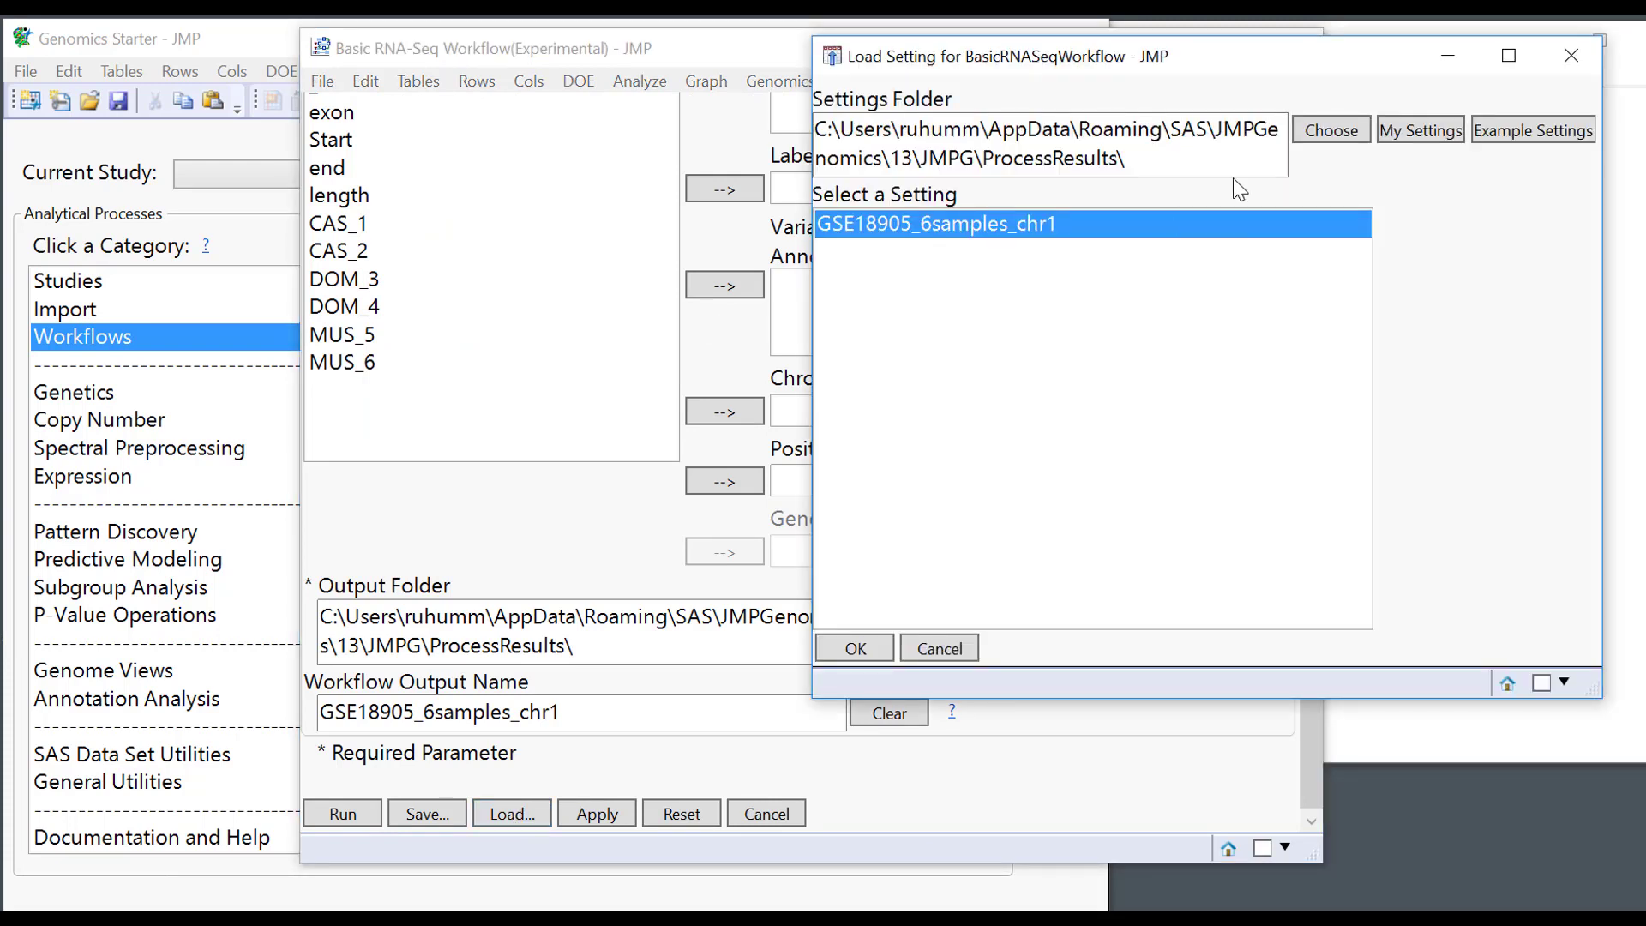
left_click(880, 657)
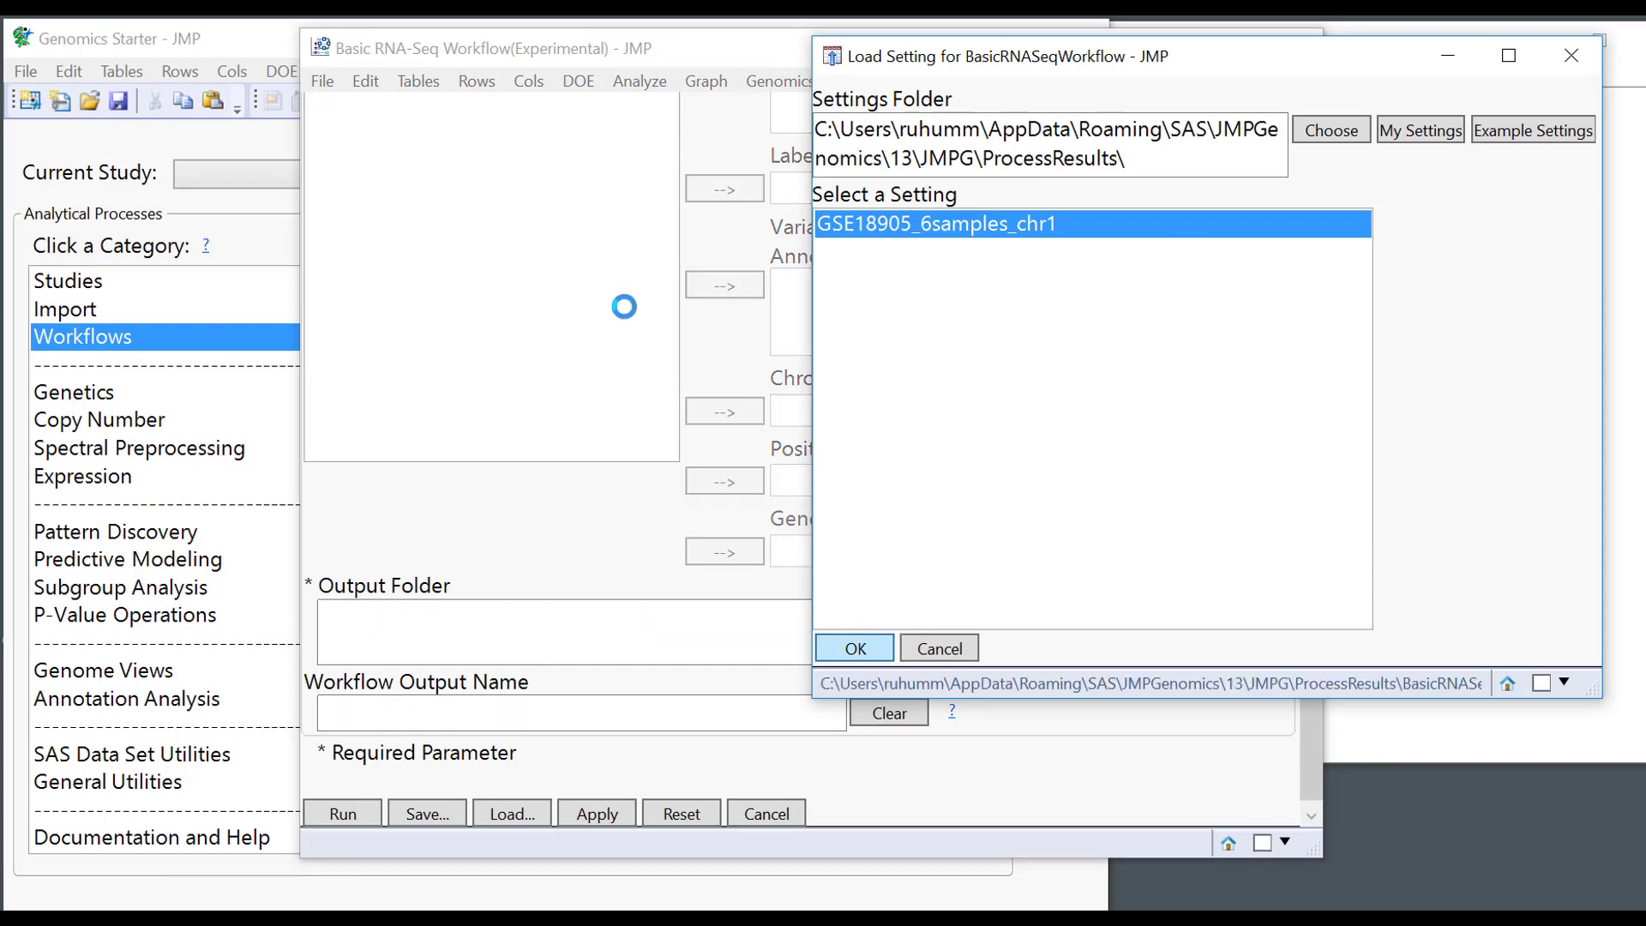
scroll(735, 468, "up", 5)
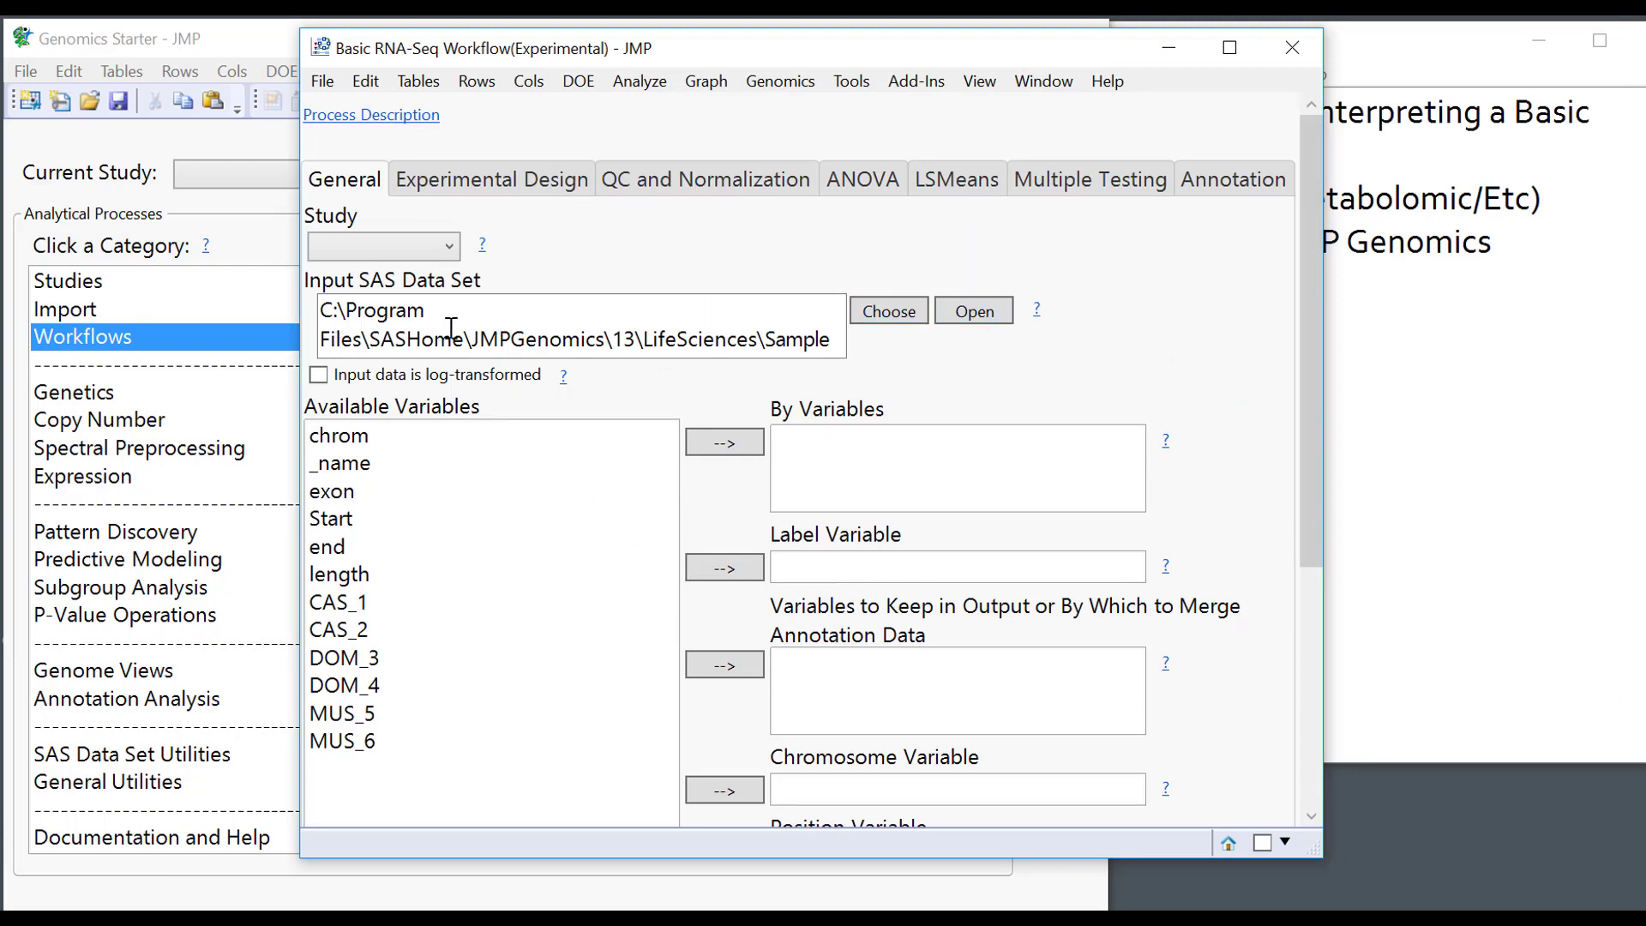
triple_click(347, 306)
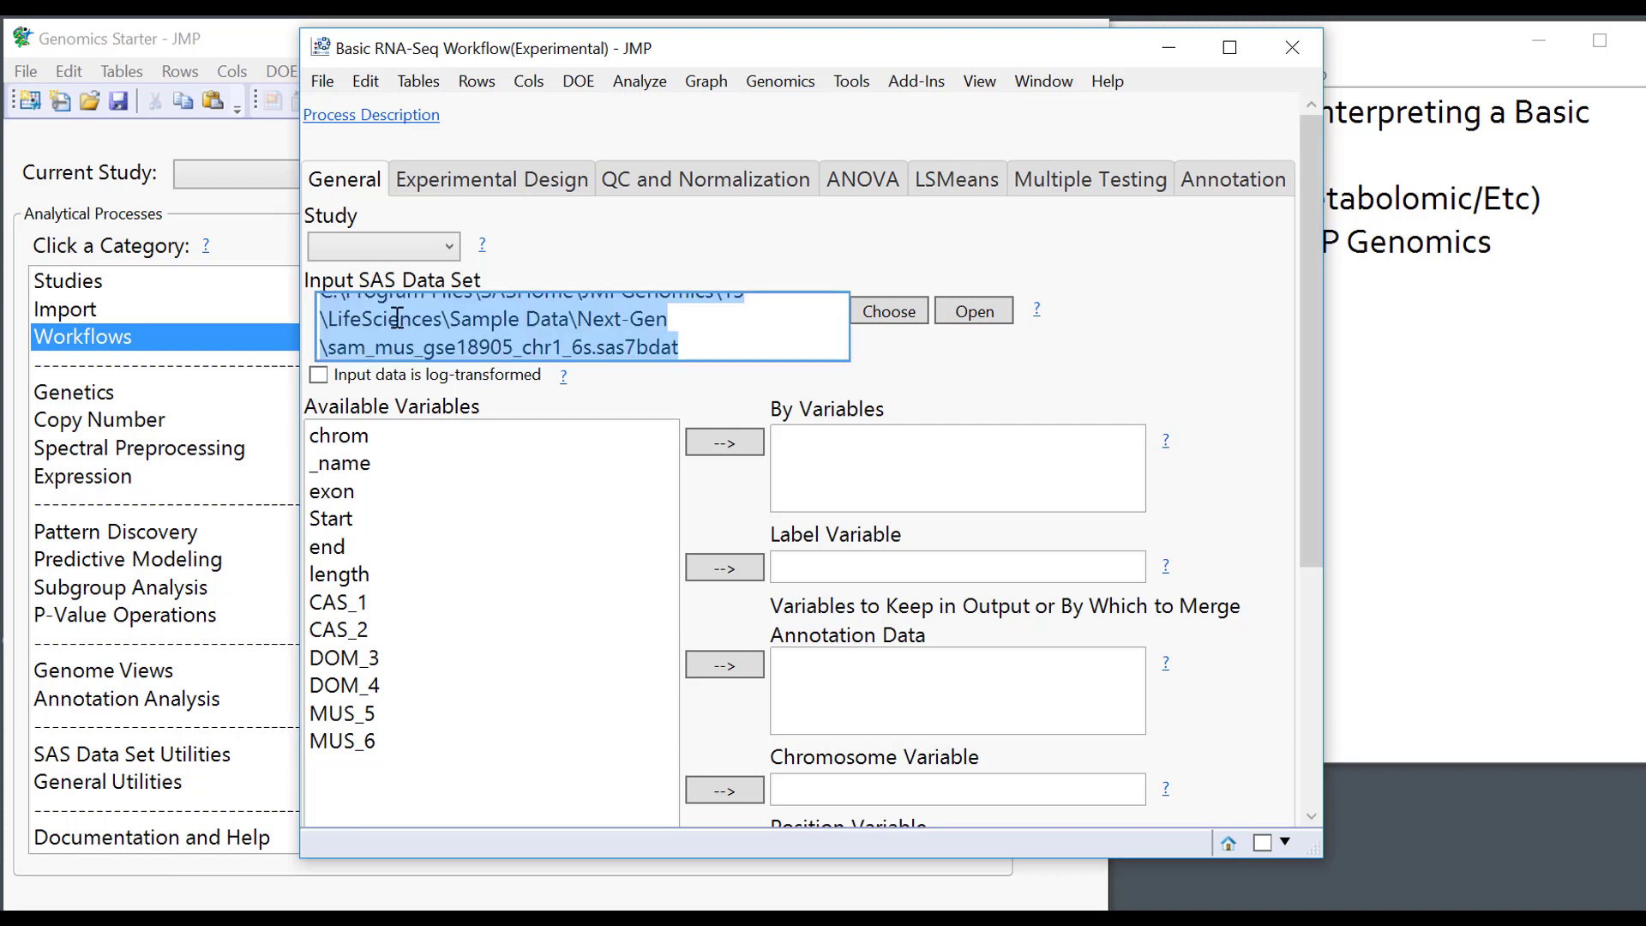
scroll(728, 343, "up", 1)
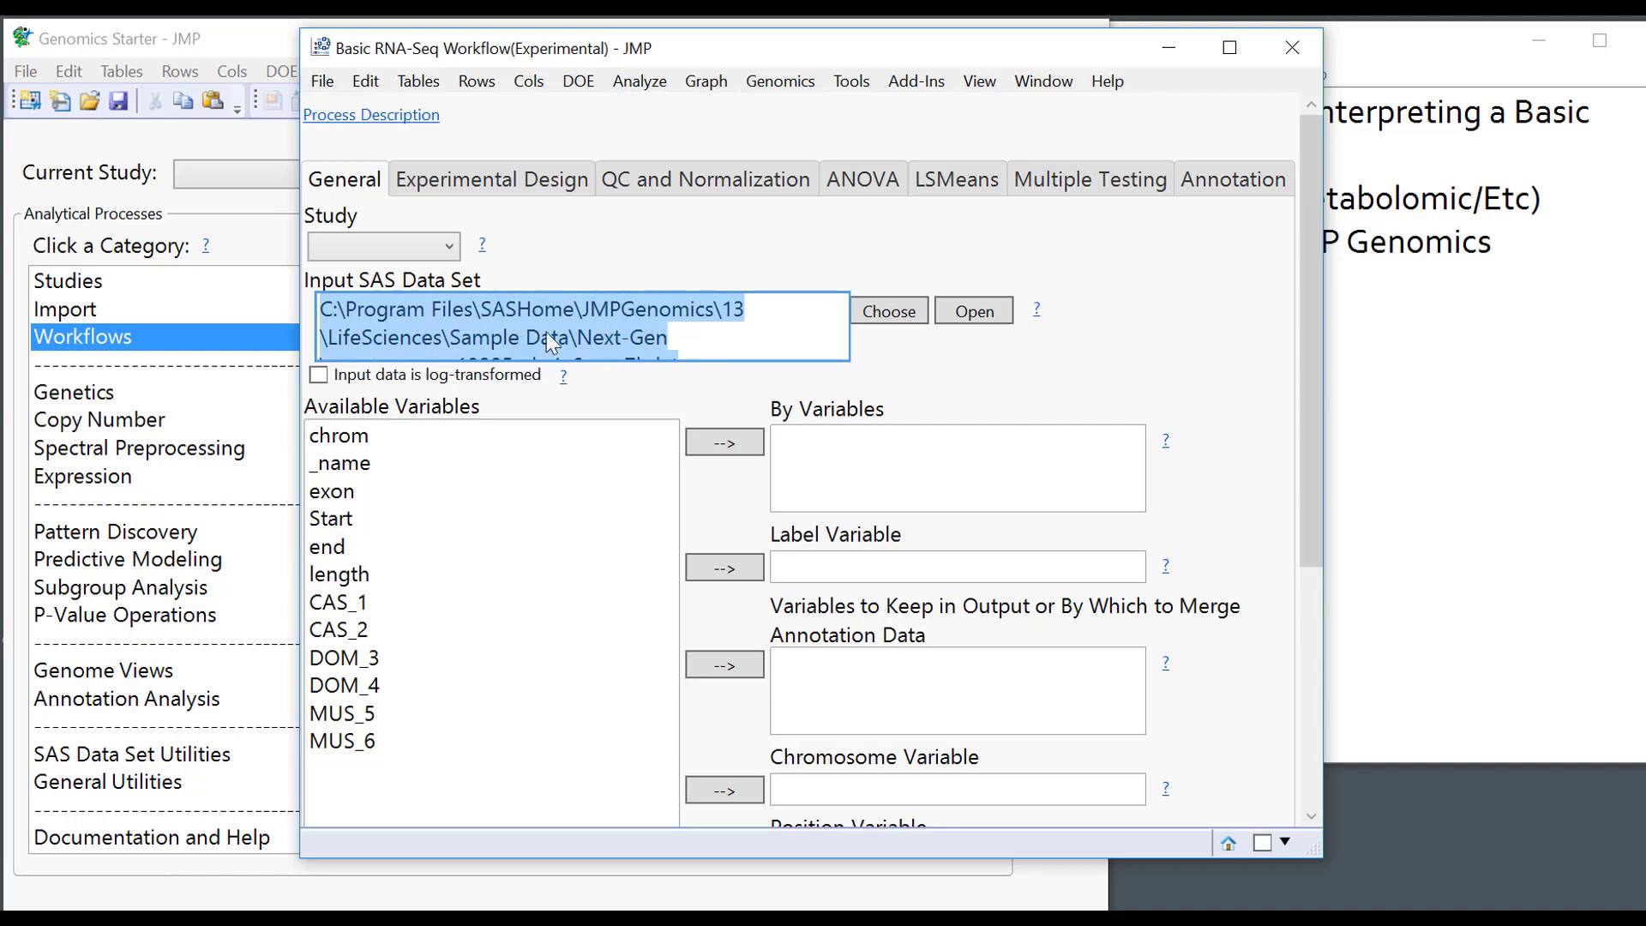
scroll(713, 327, "down", 1)
scroll(763, 257, "down", 1)
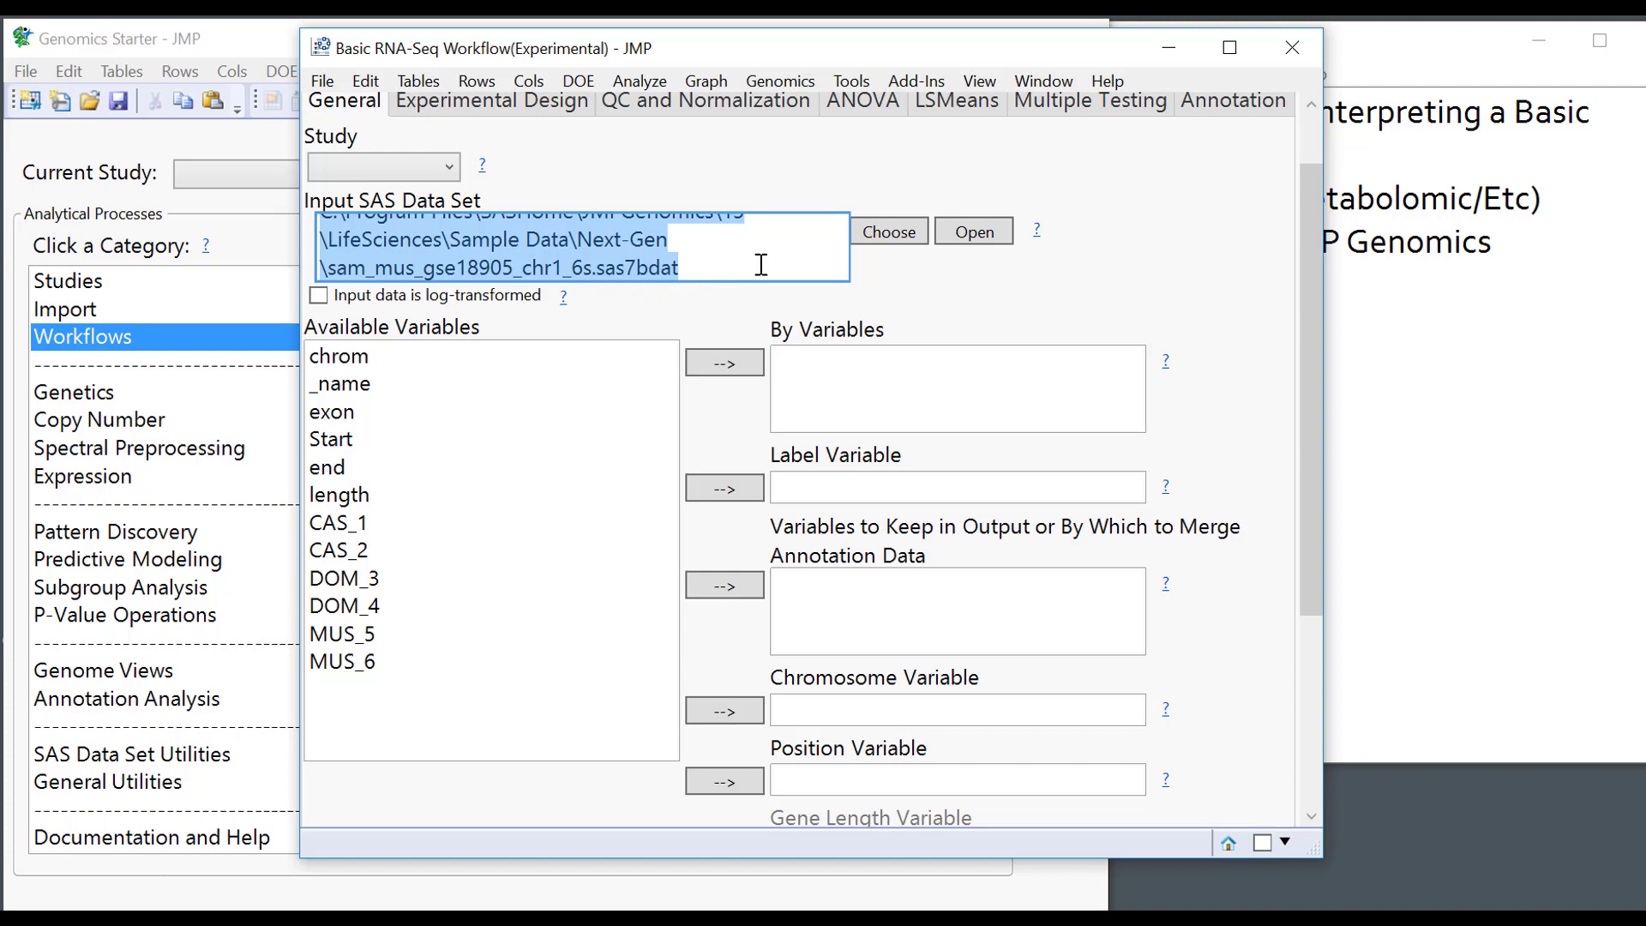
Open the input data set sam_mus_gse18905_chr1_6s as a data table and move it up.
left_click(973, 231)
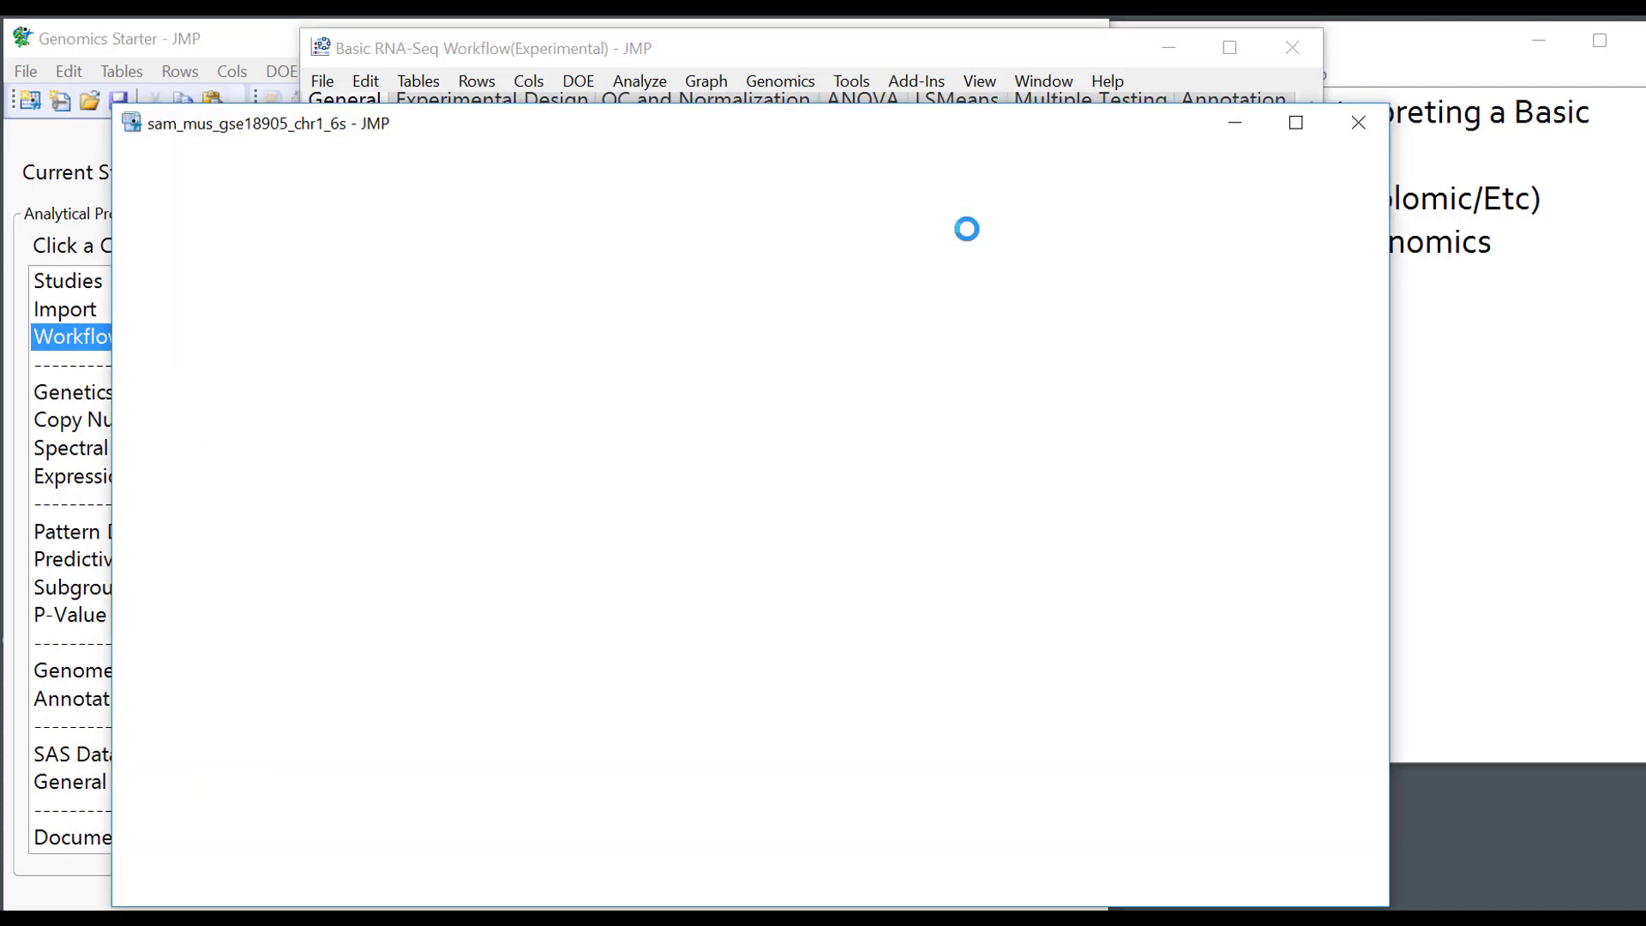
left_click_drag(933, 118, 934, 78)
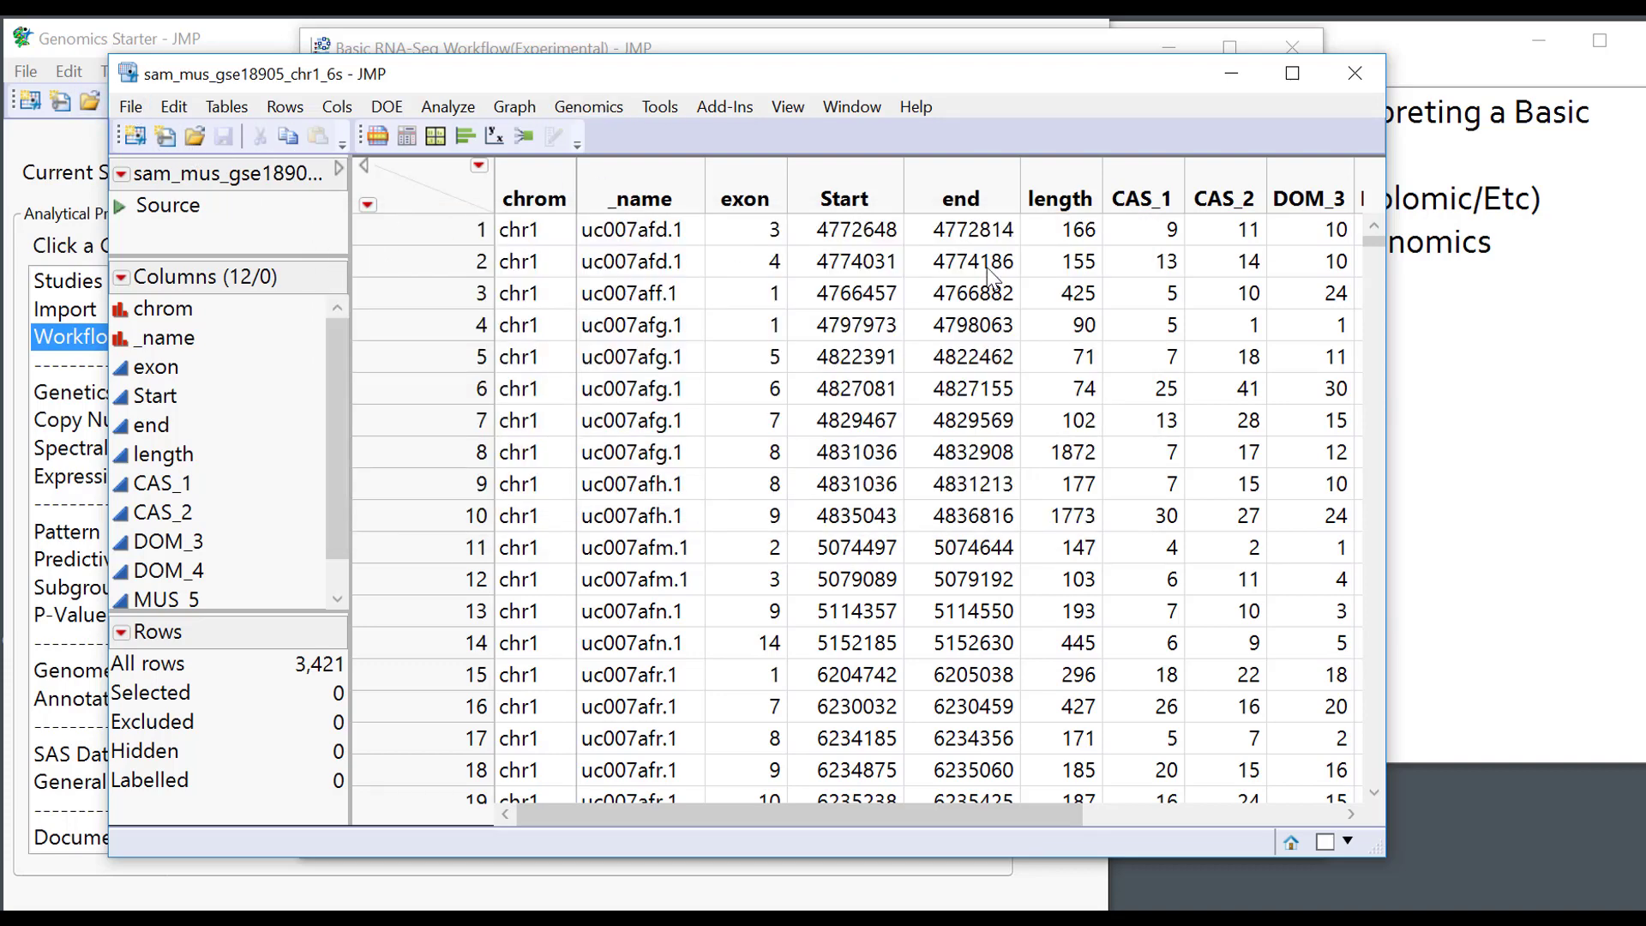
left_click(130, 109)
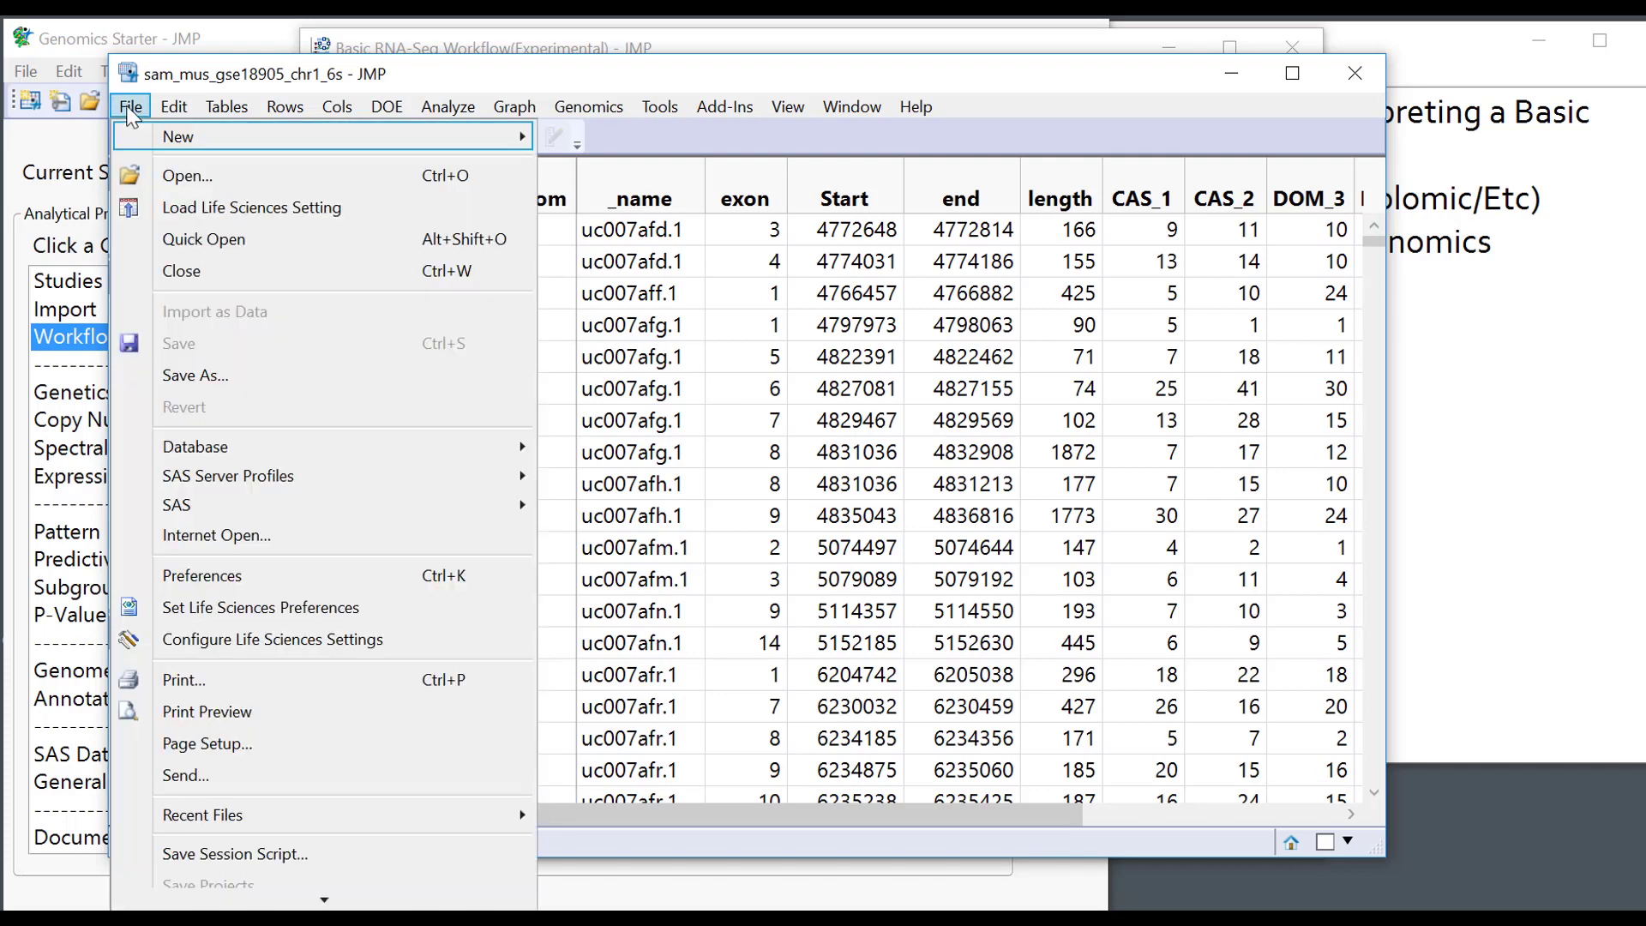
left_click(239, 376)
left_click(374, 591)
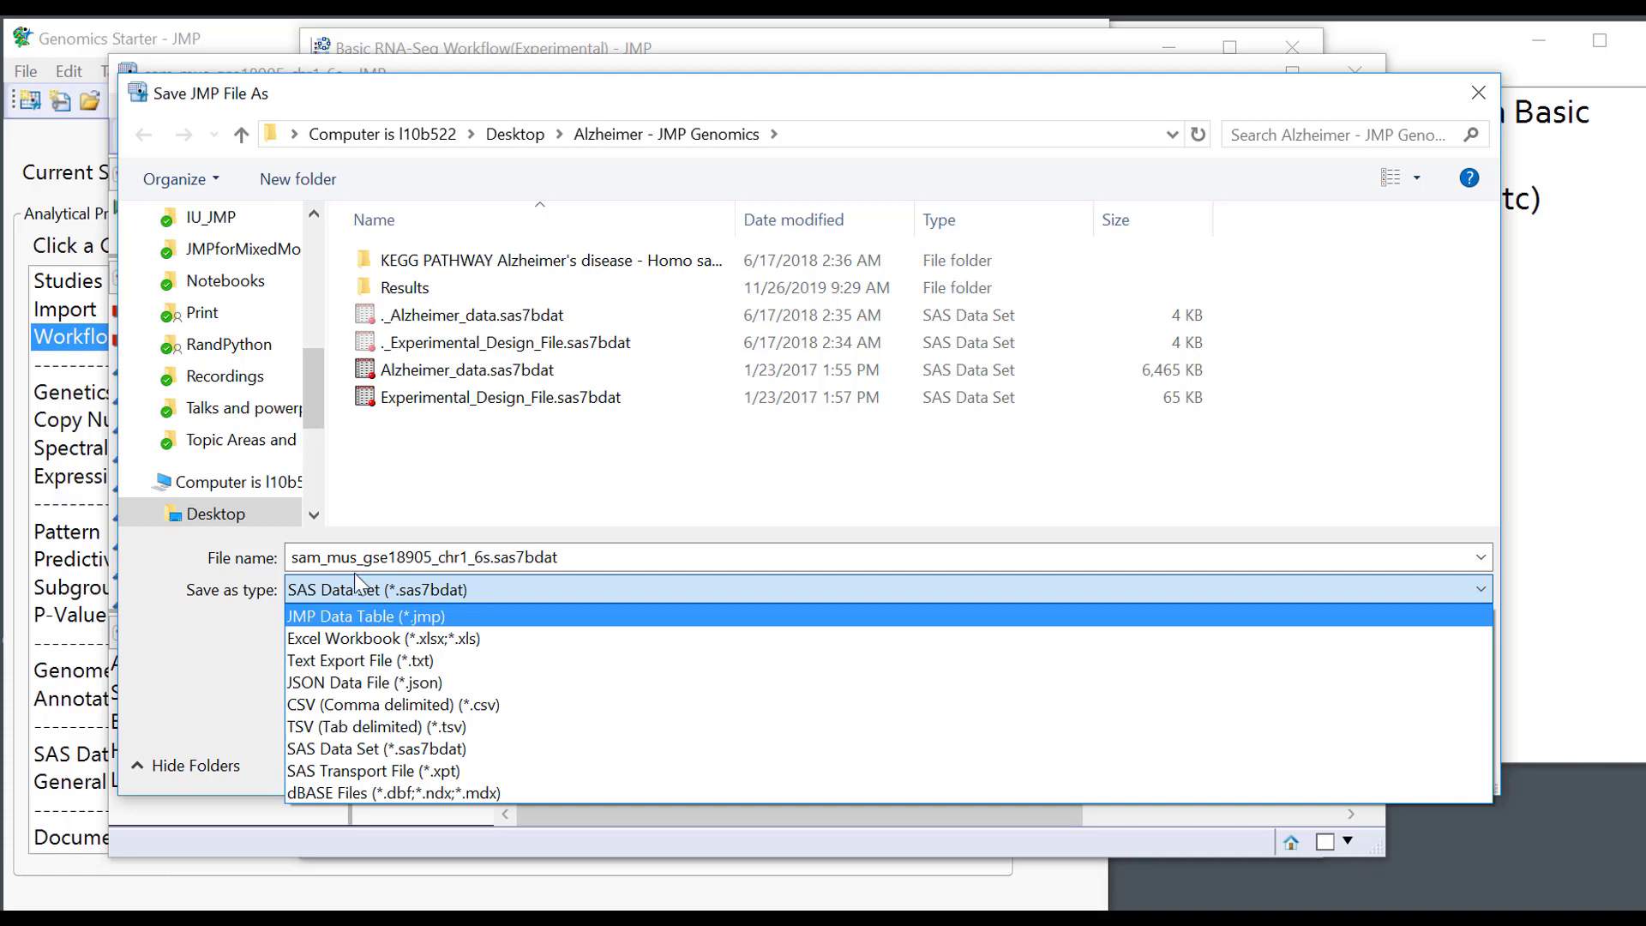
left_click(1482, 93)
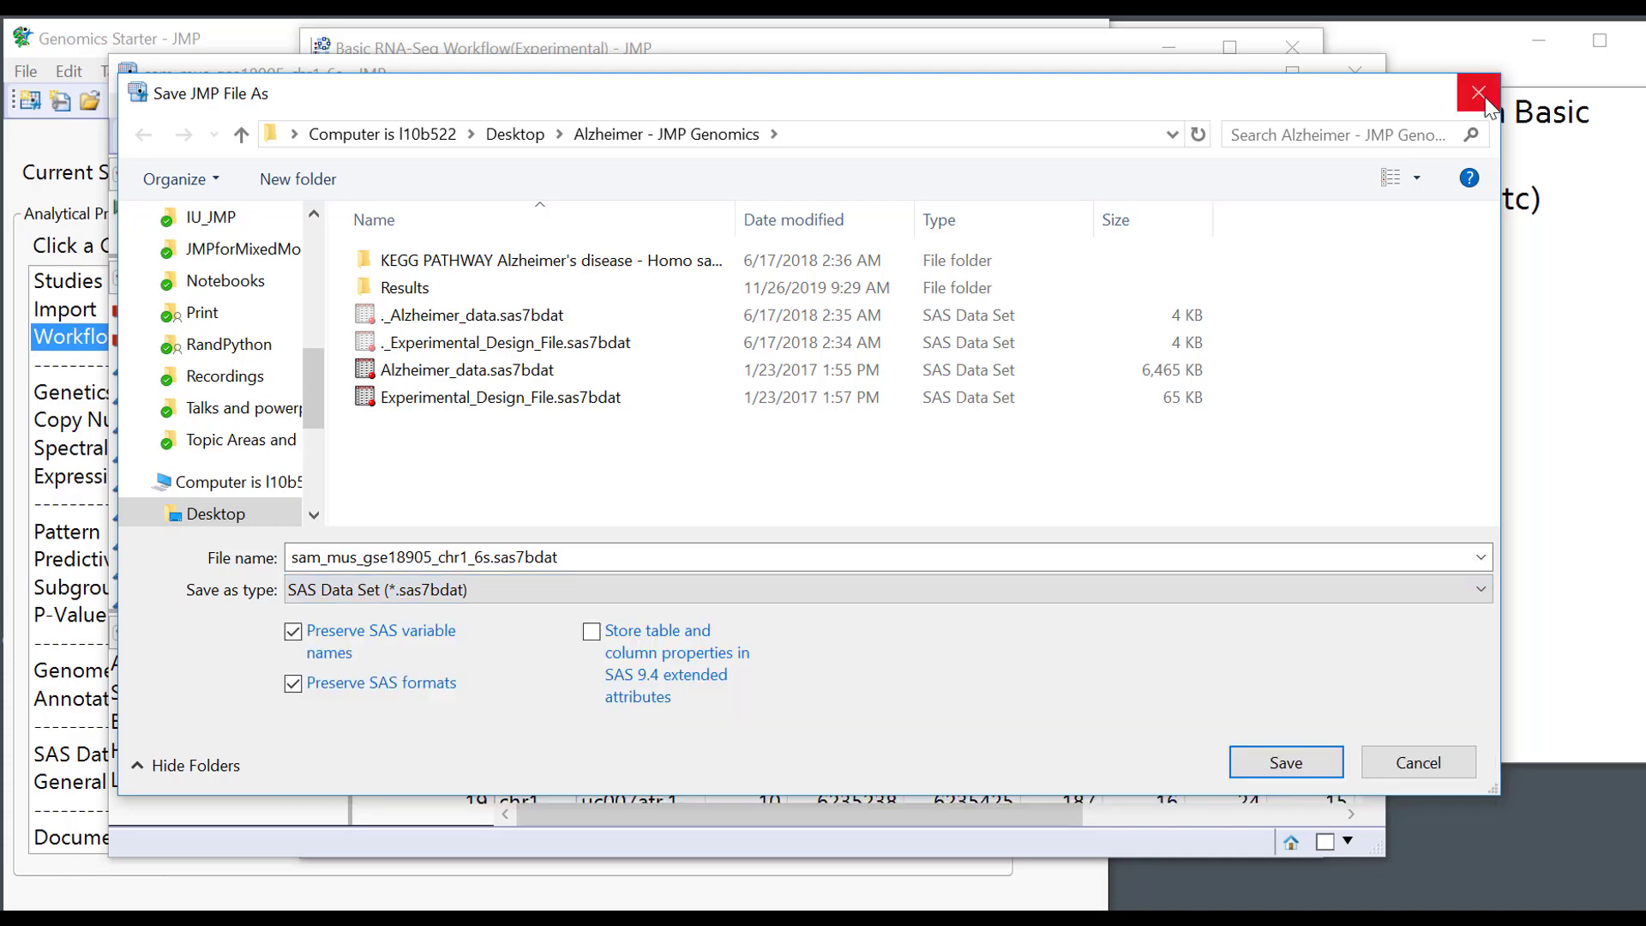
left_click(1482, 94)
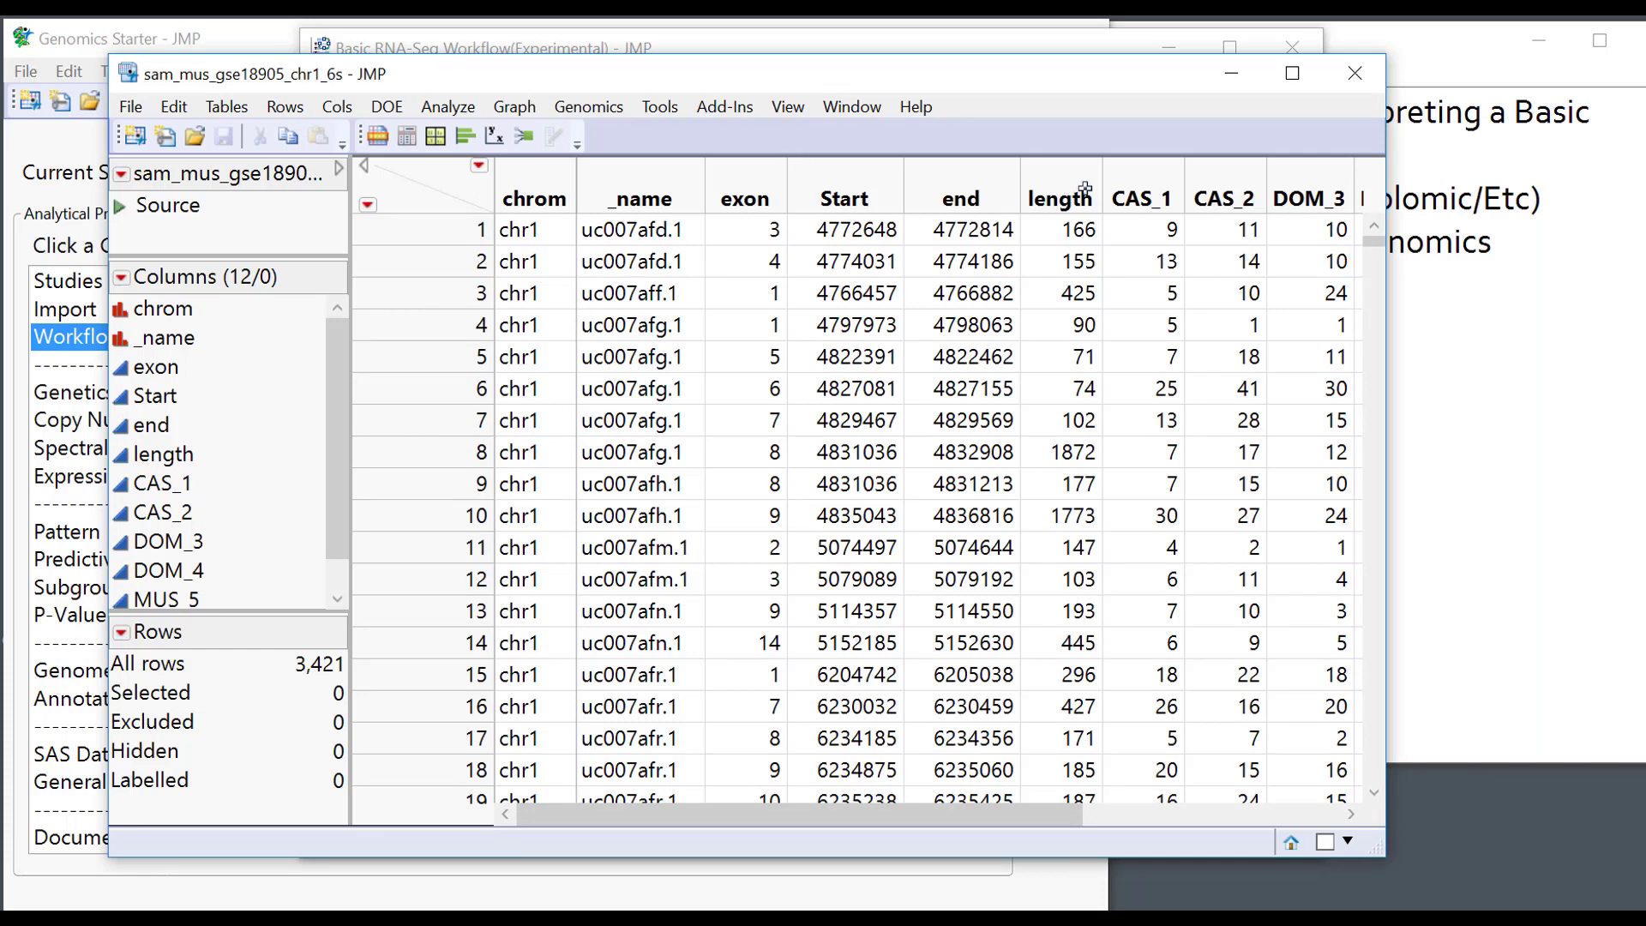
left_click(1157, 189)
left_click_drag(1243, 185, 1391, 175)
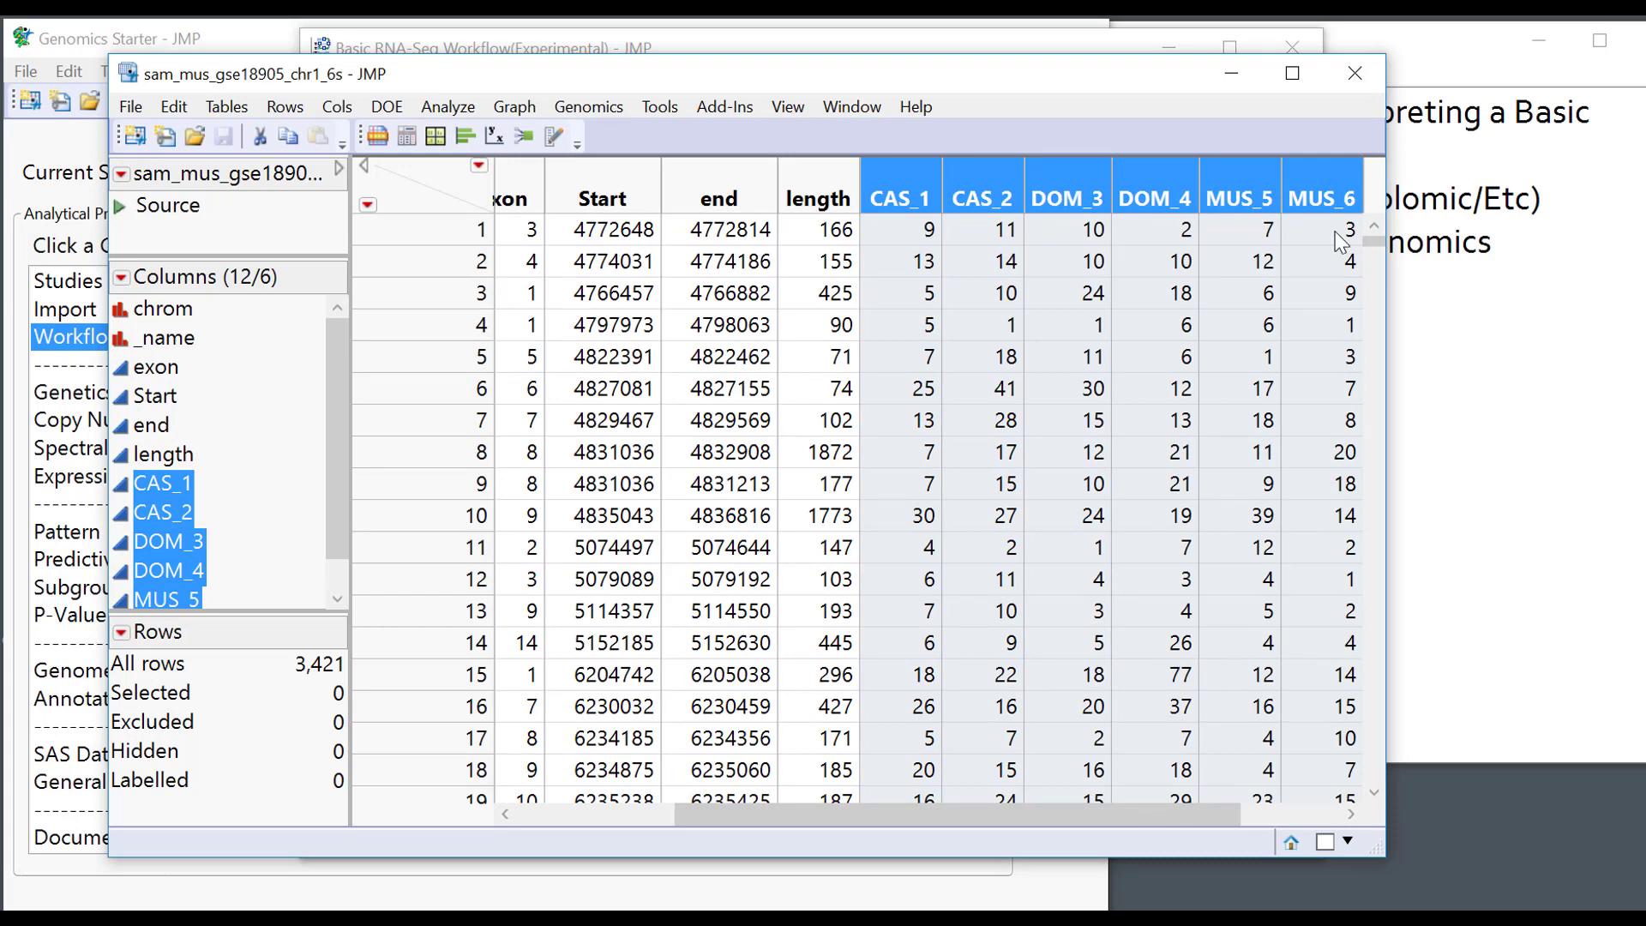
left_click(399, 231)
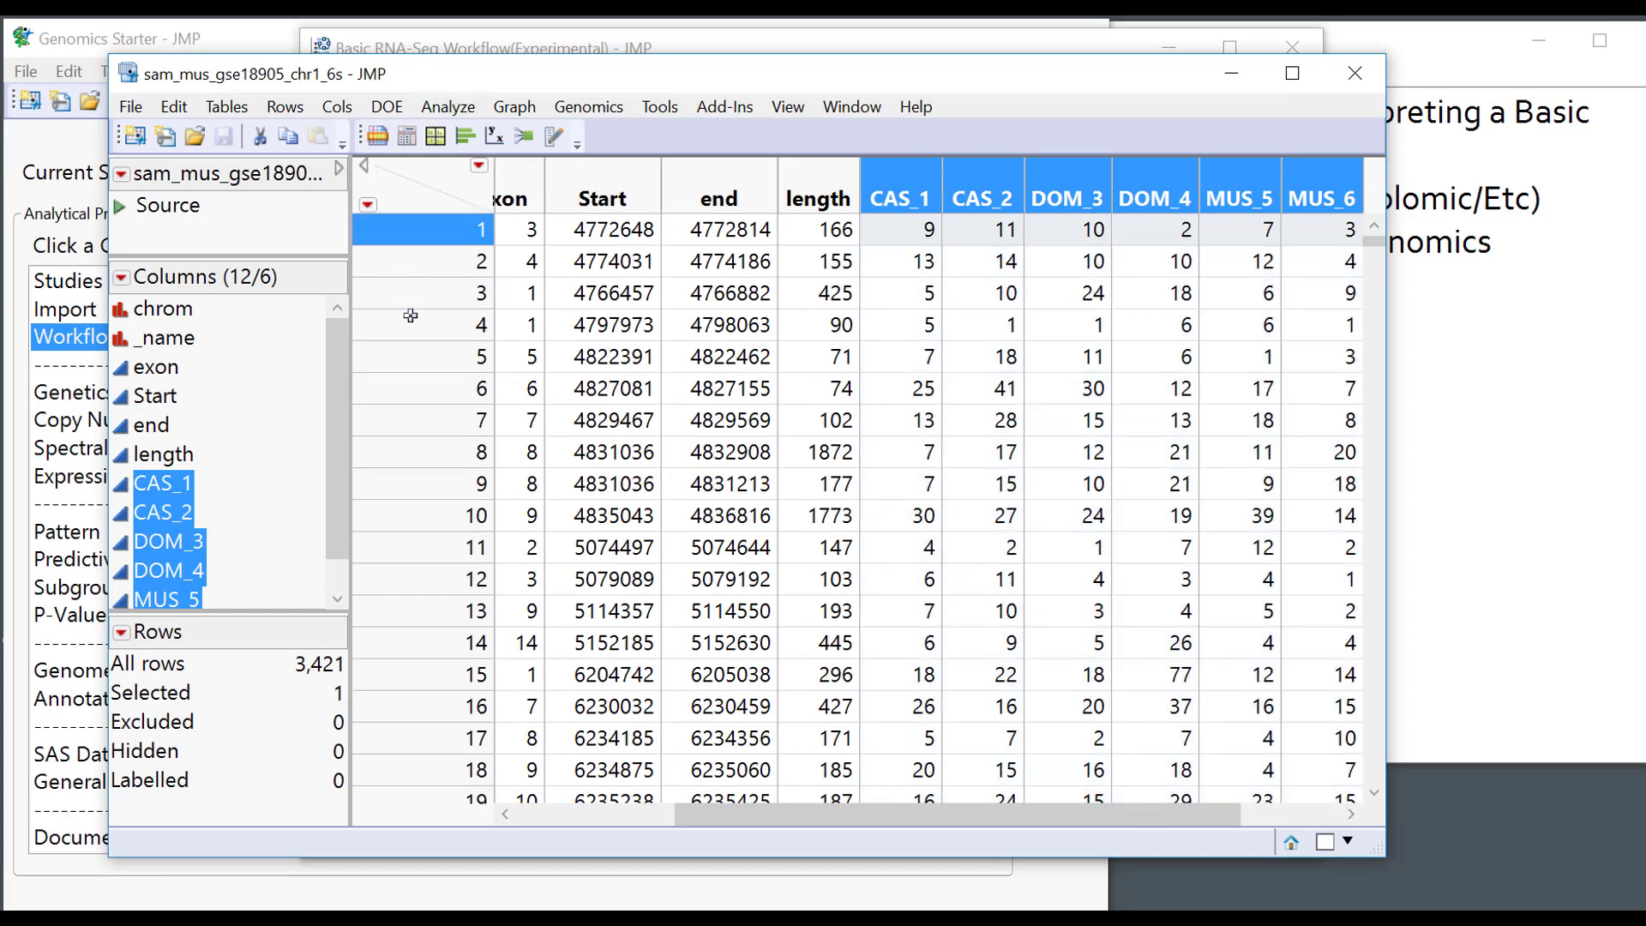
left_click_drag(411, 315, 420, 857)
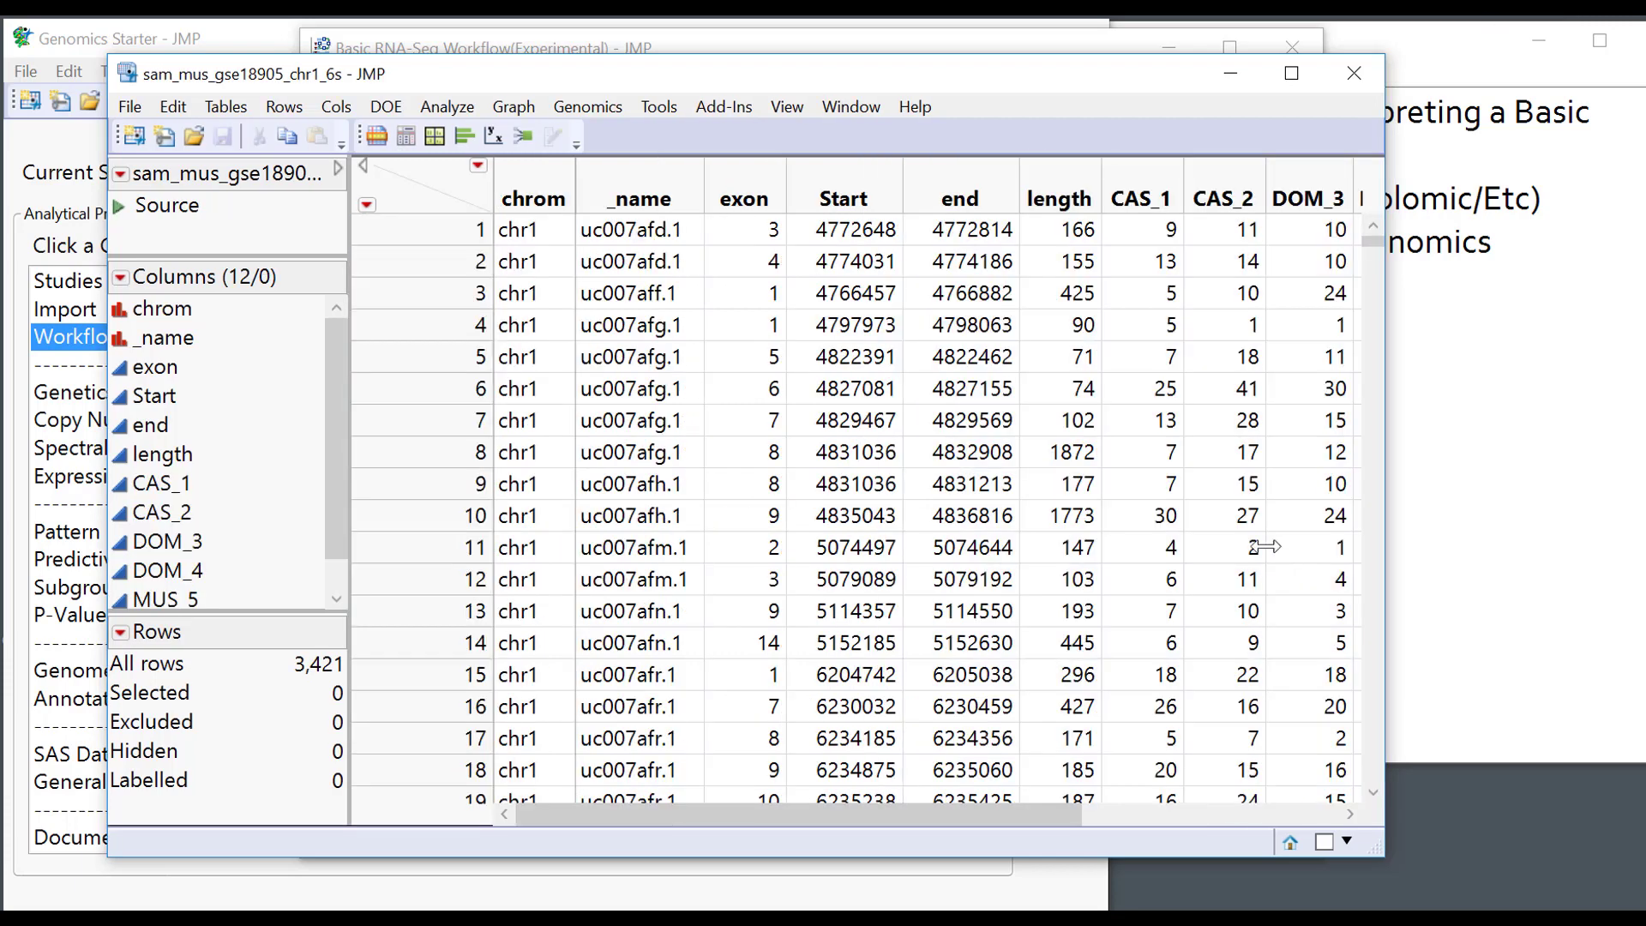
left_click(1140, 230)
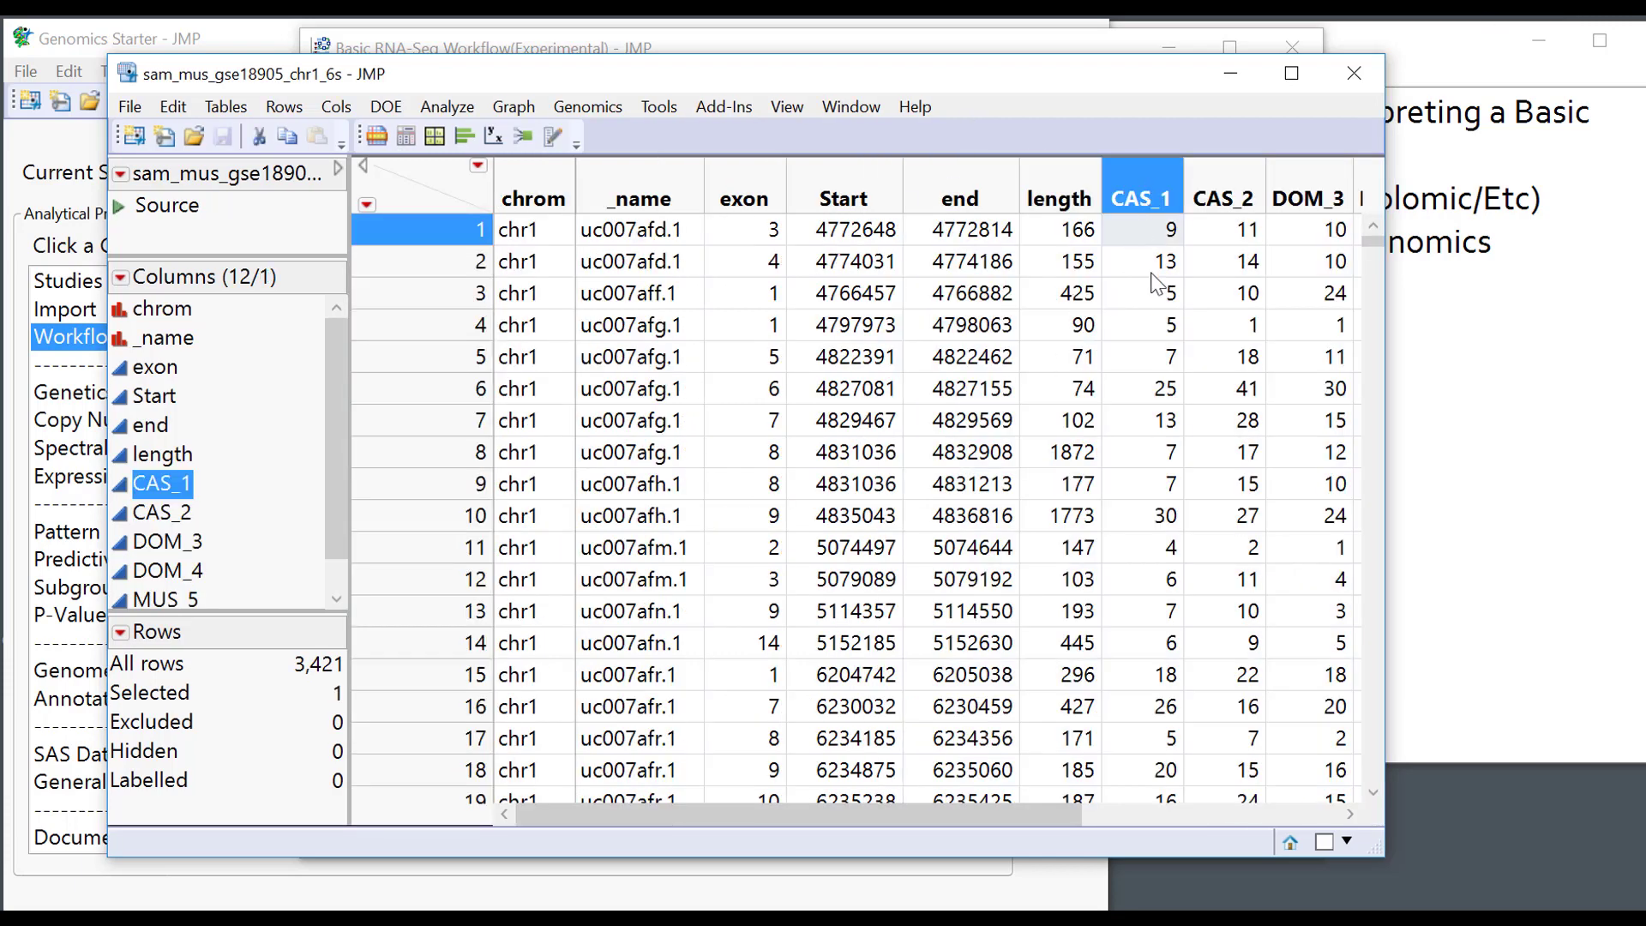
left_click(1156, 264)
left_click(1157, 293)
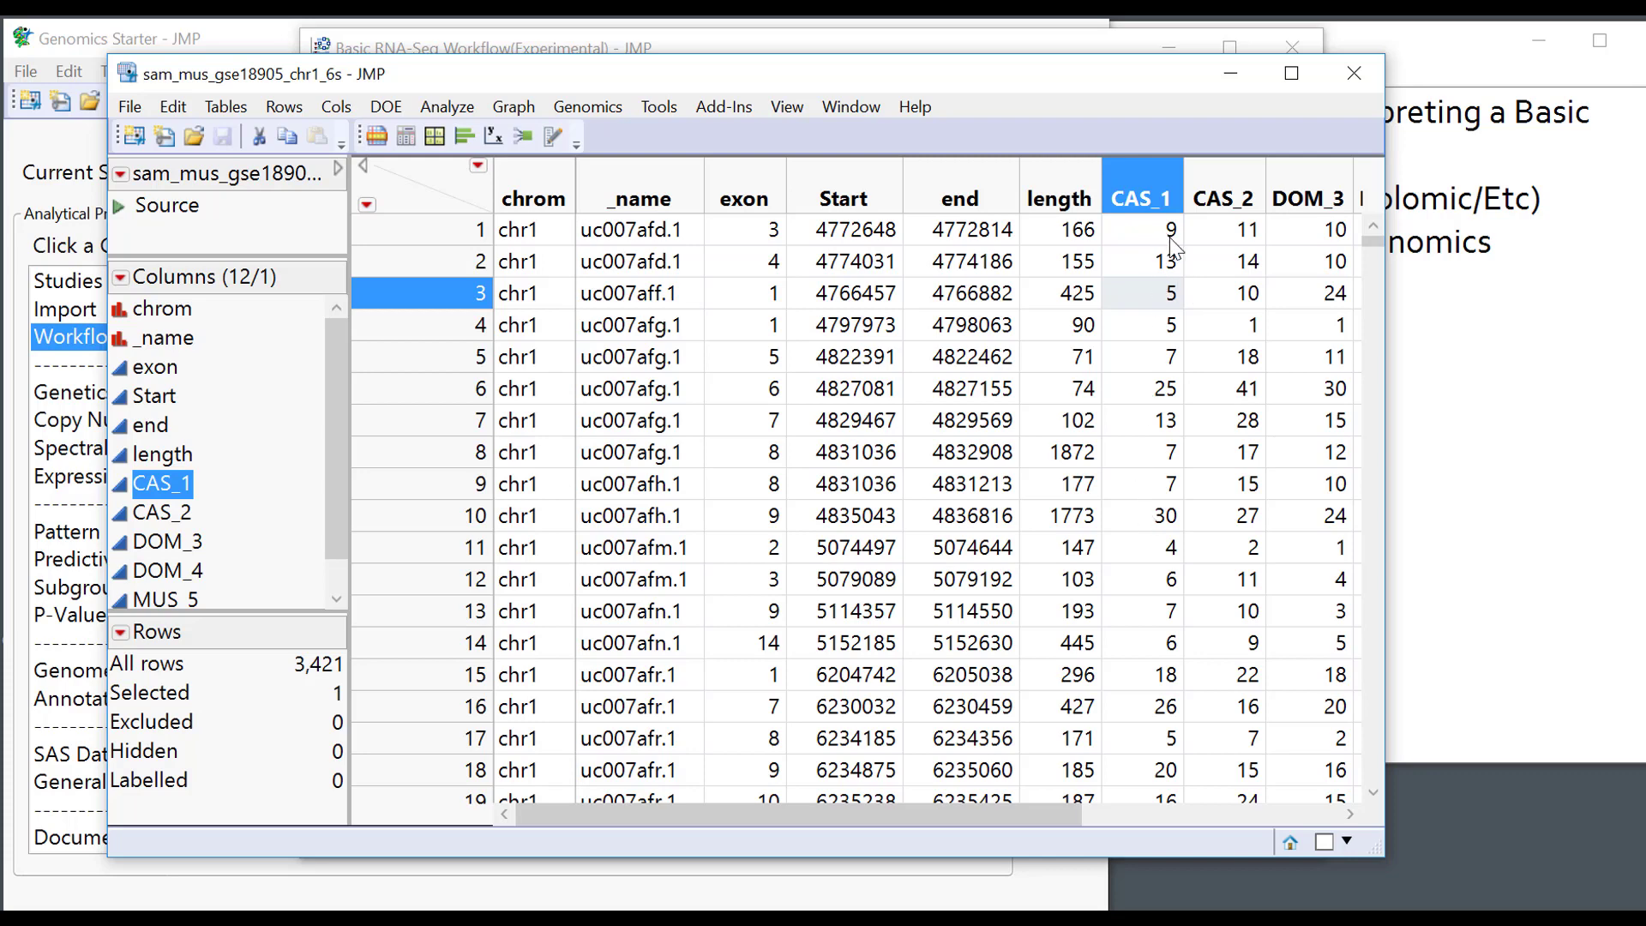
left_click(443, 108)
Run a Distribution of CAS_1 and lay the report out side by side.
left_click(467, 137)
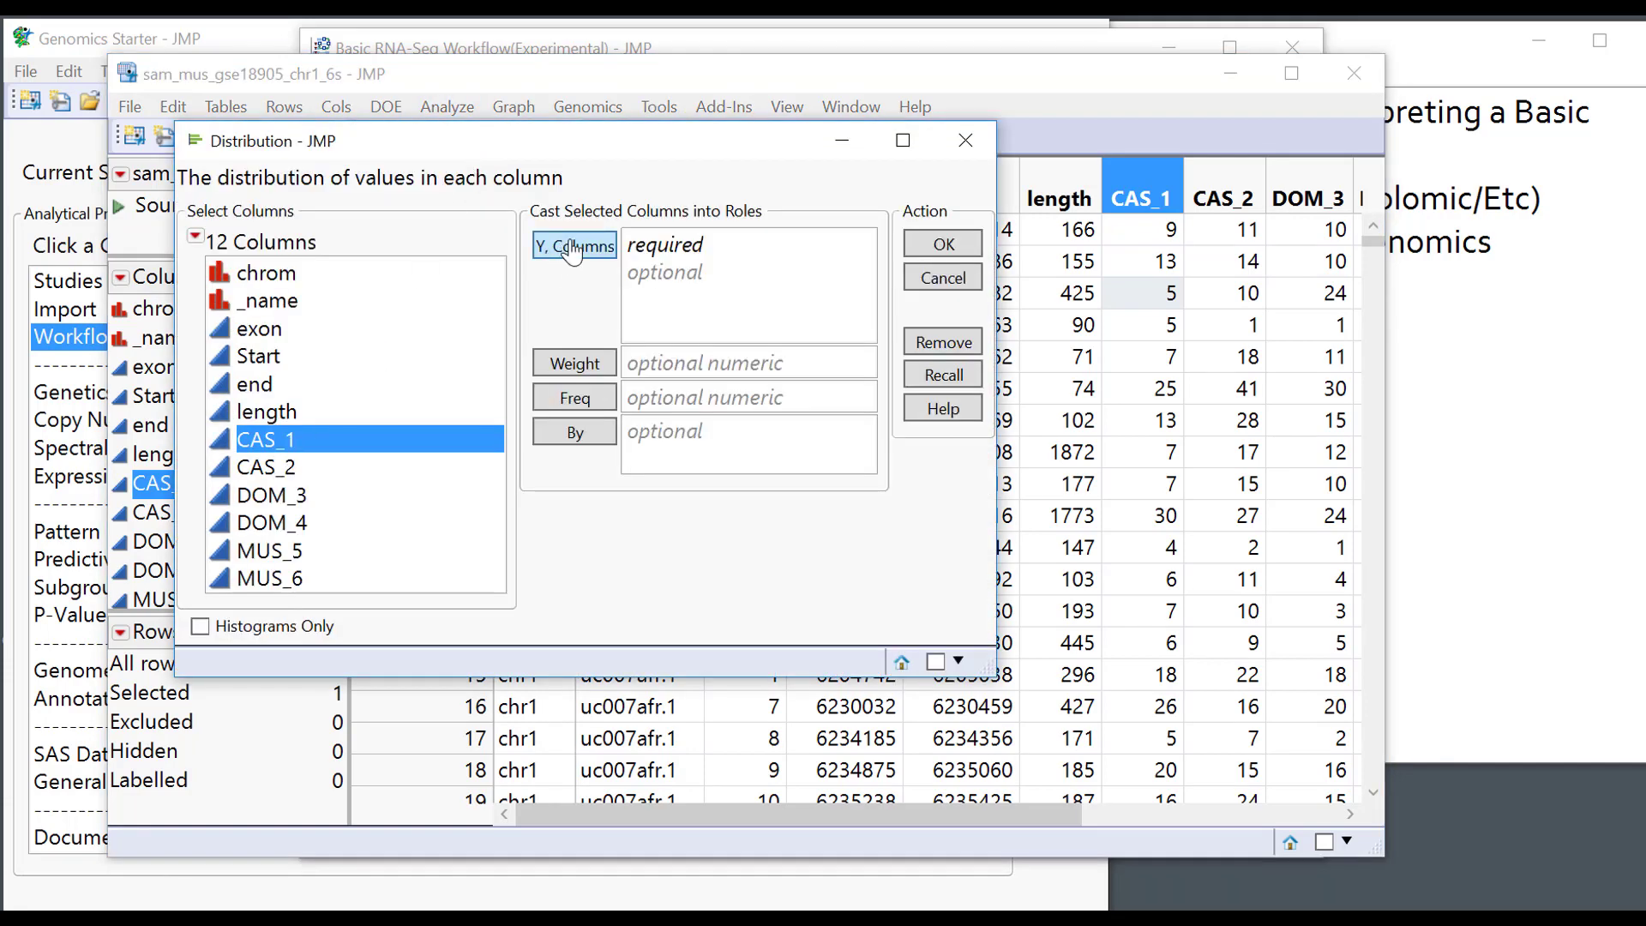
left_click(573, 247)
left_click(931, 245)
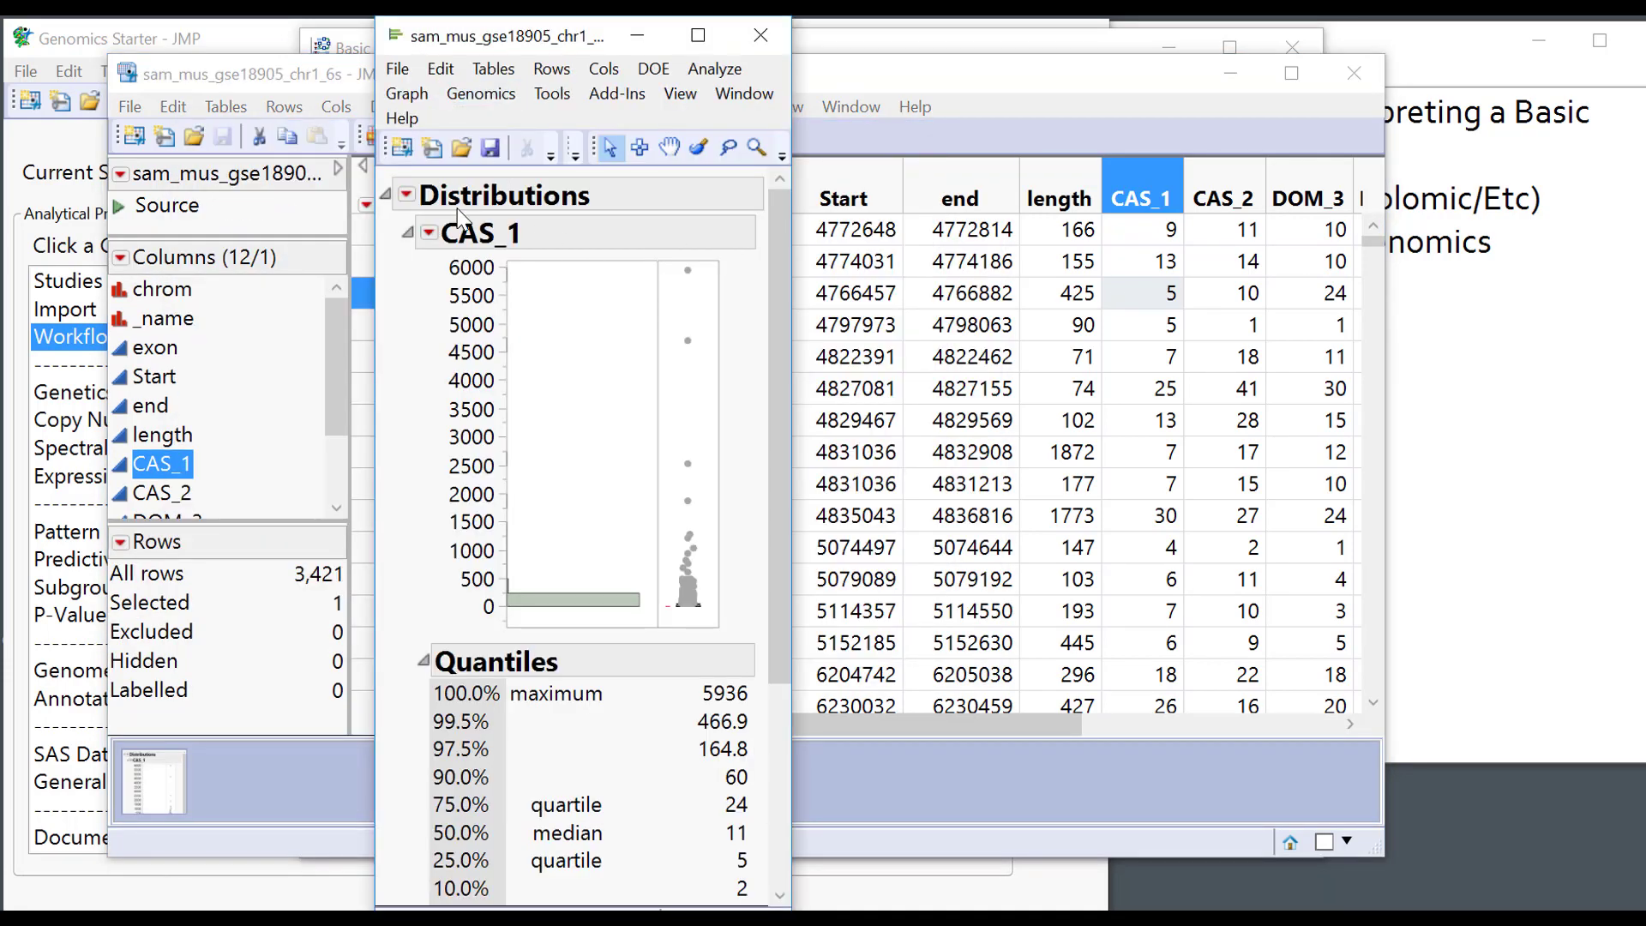
left_click(428, 231)
mouse_move(473, 276)
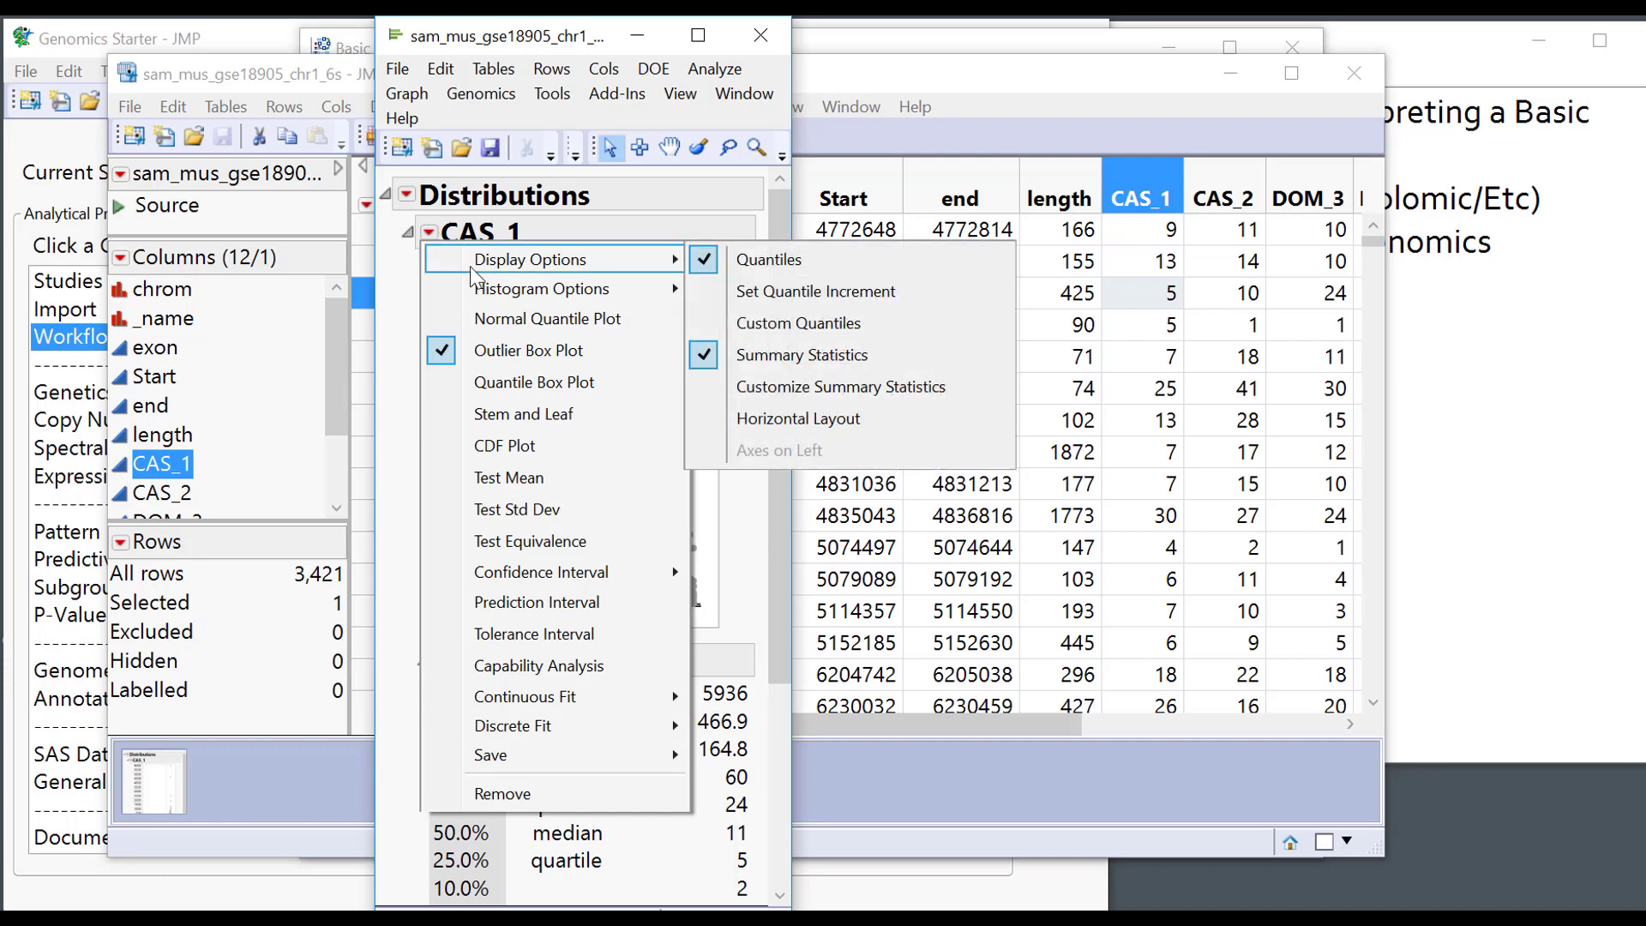
left_click(786, 424)
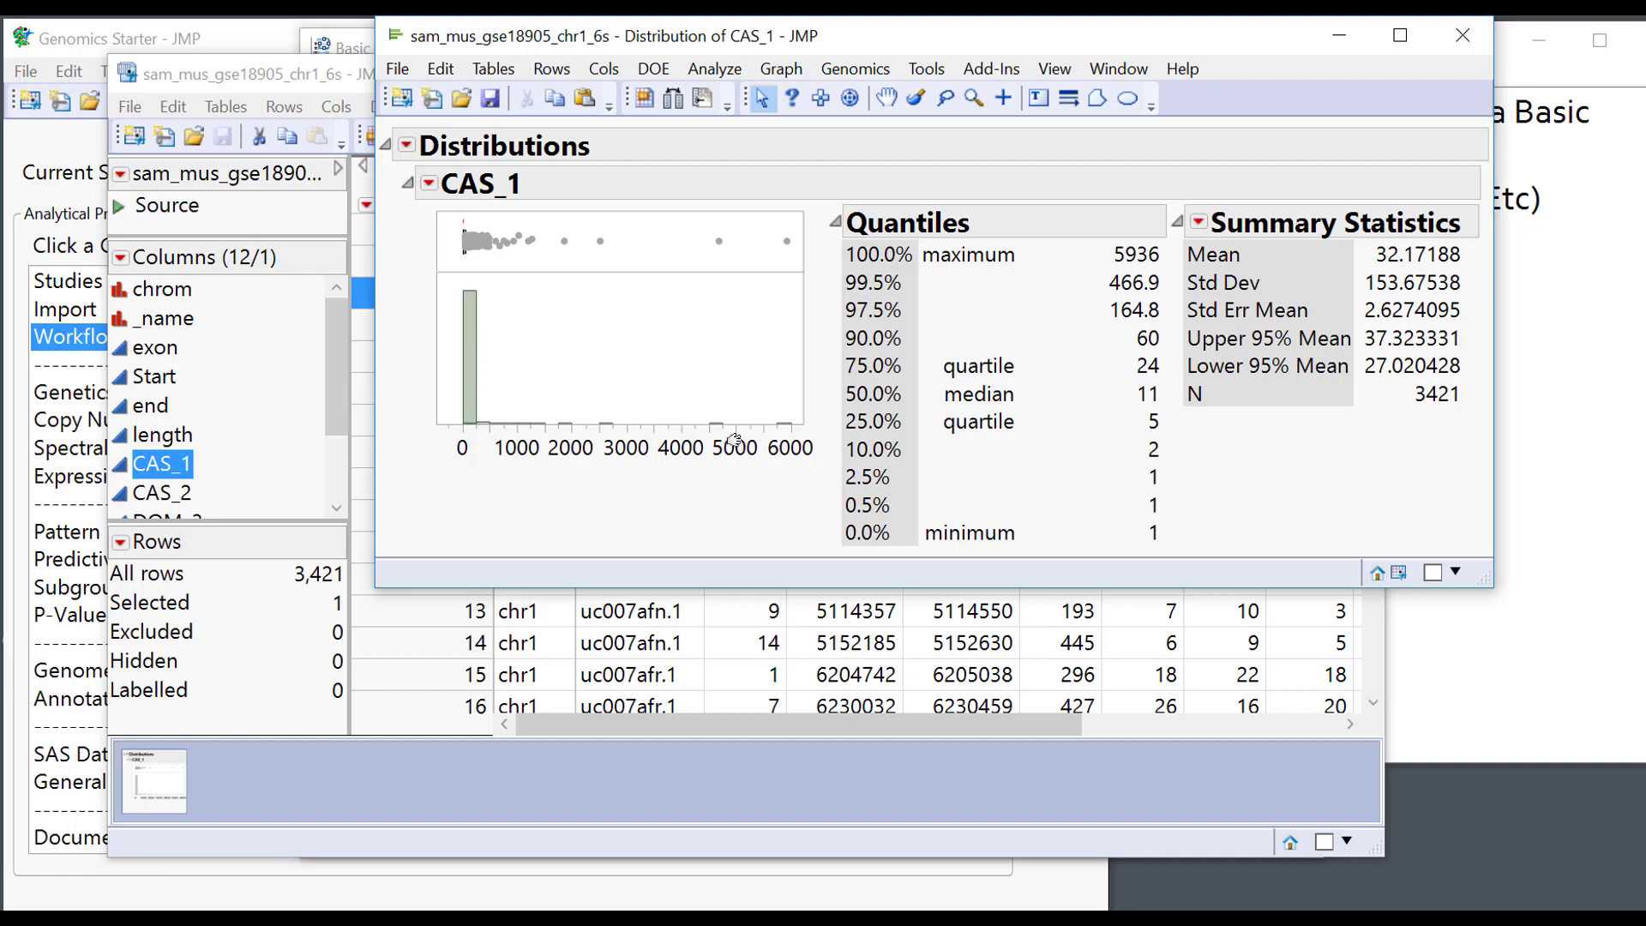
Zoom the histogram's x-axis onto low CAS_1 counts, narrow the bins, then close the report.
left_click_drag(759, 440, 1010, 478)
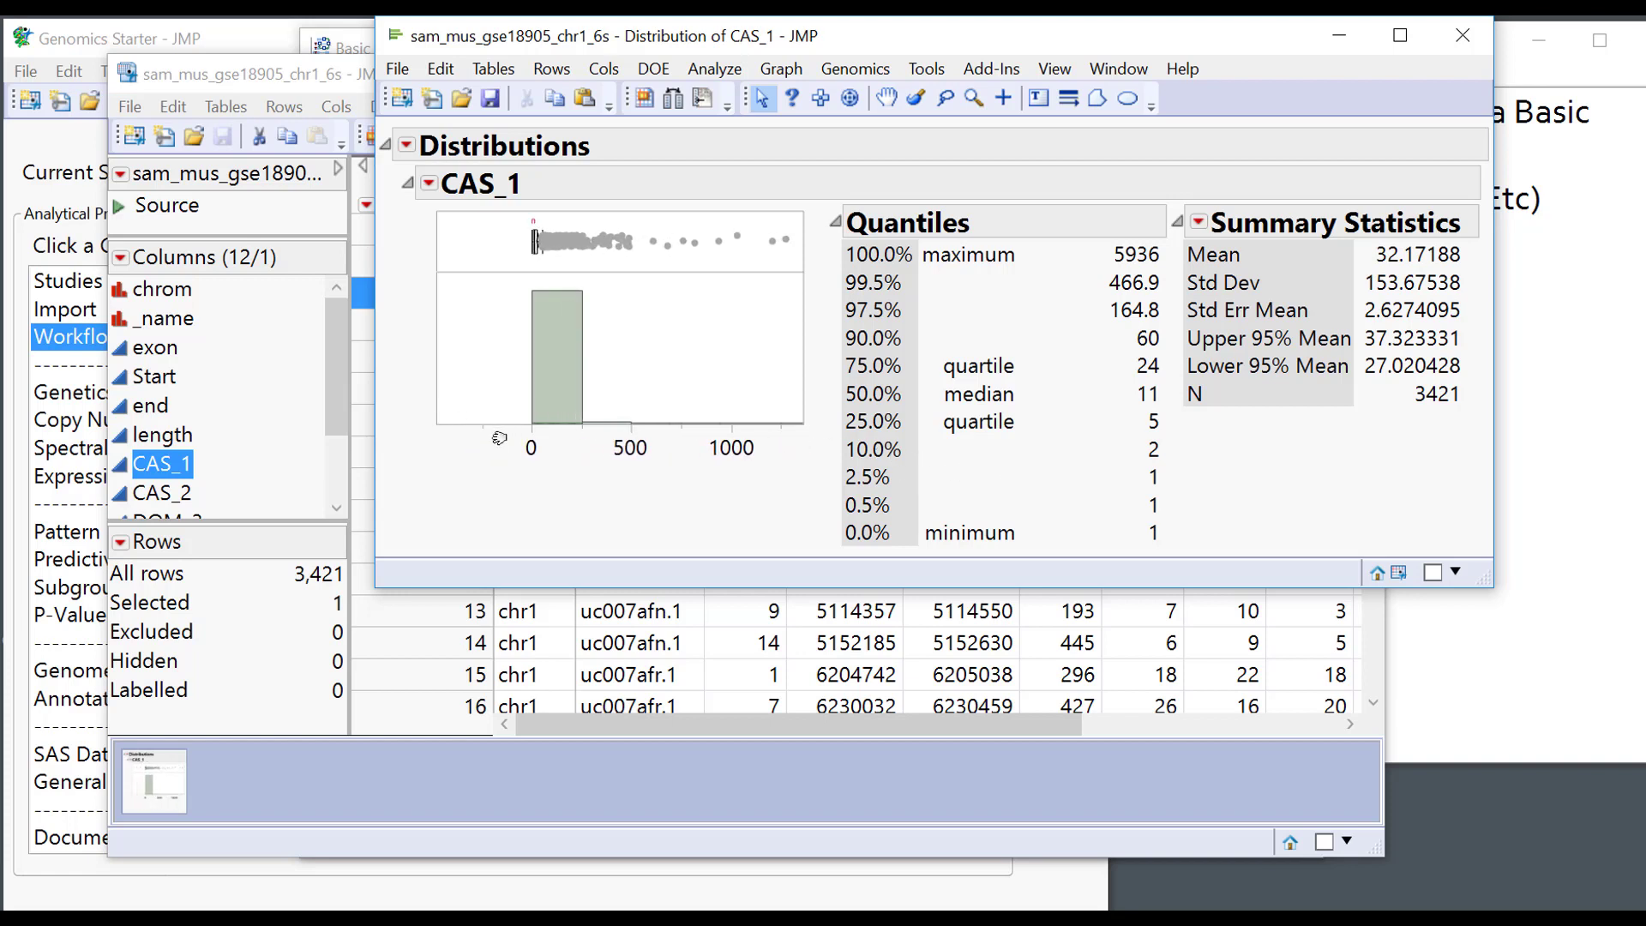
left_click_drag(501, 437, 410, 446)
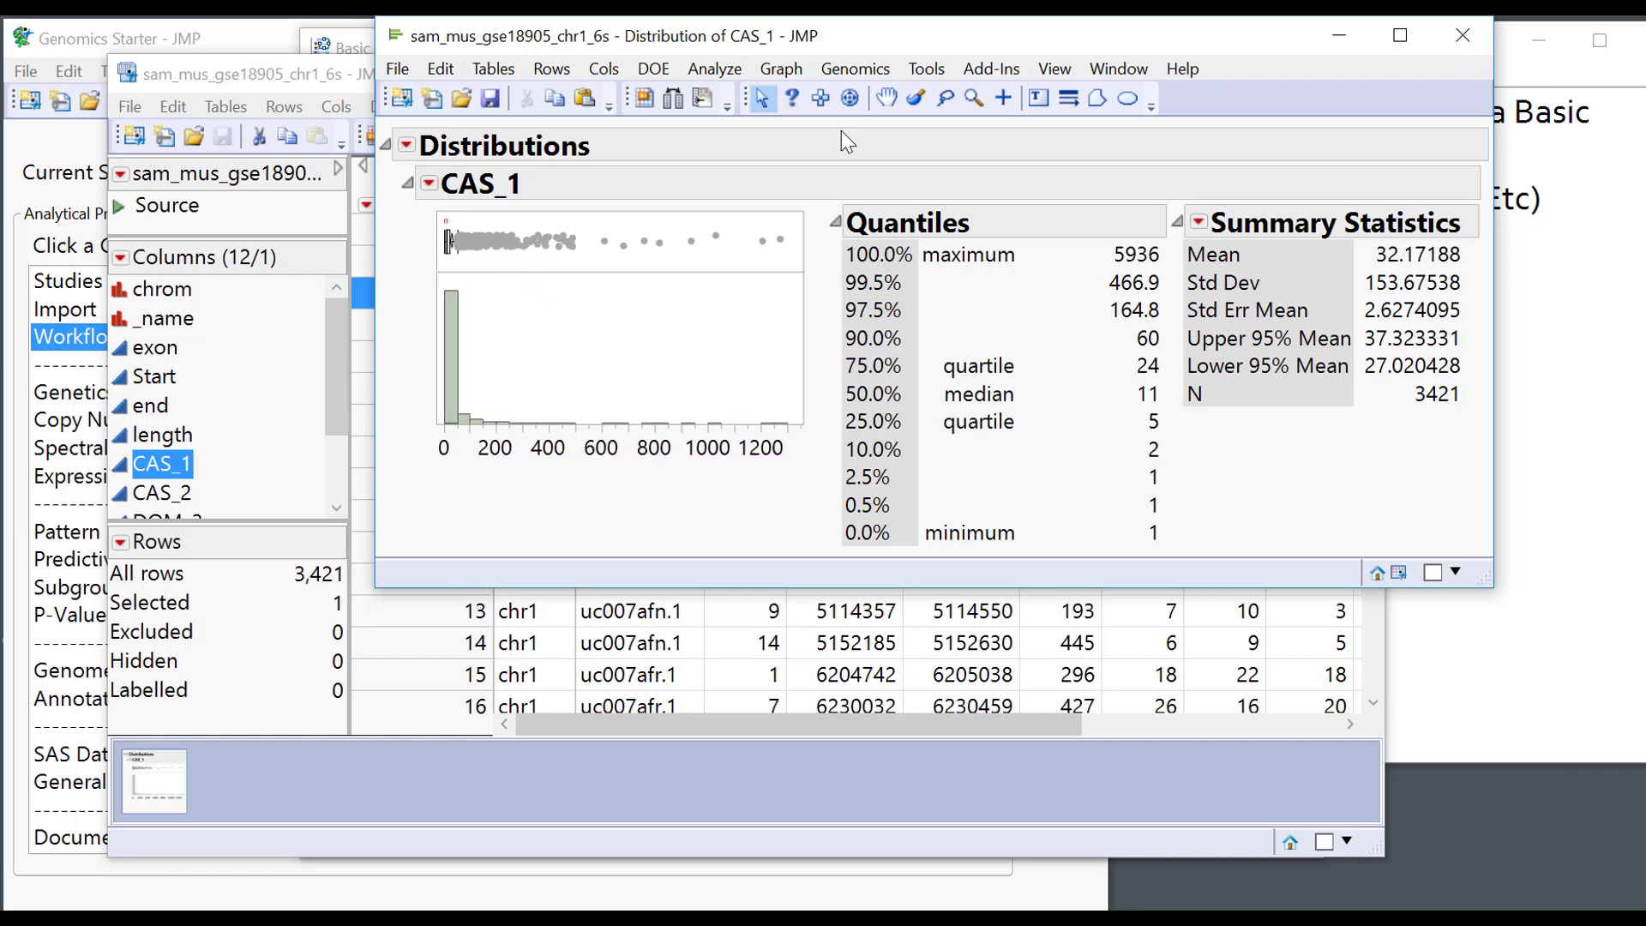
left_click(886, 98)
left_click_drag(607, 413, 624, 322)
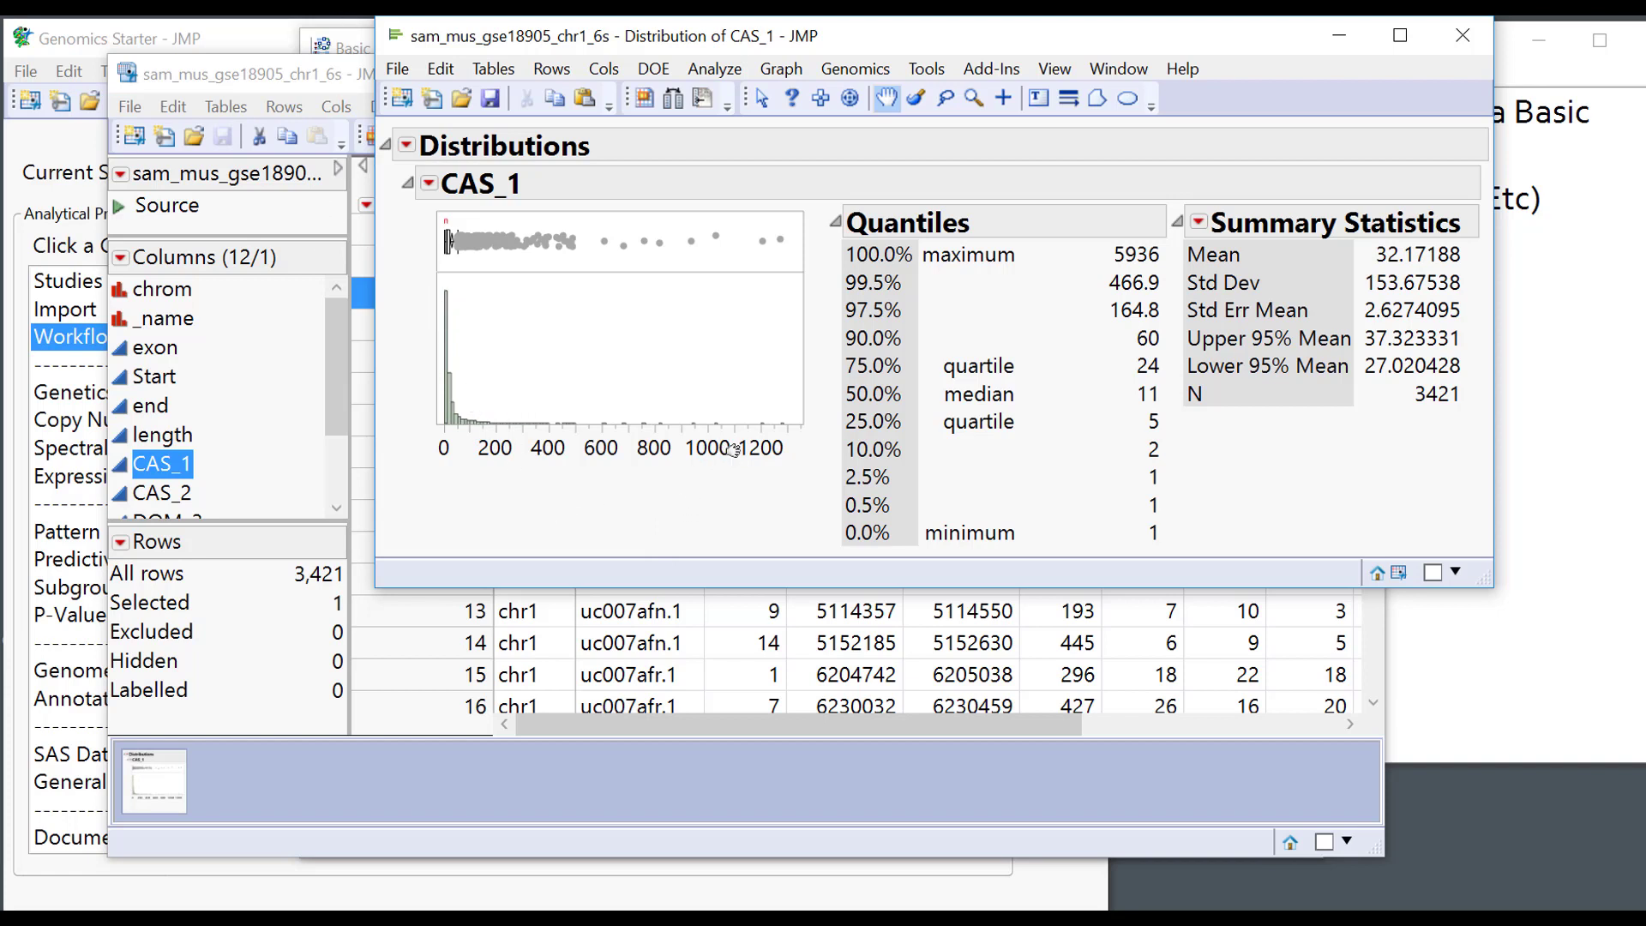
left_click_drag(797, 449, 998, 484)
mouse_move(1048, 491)
left_mouse_down()
mouse_move(1072, 496)
mouse_move(1046, 496)
left_mouse_up()
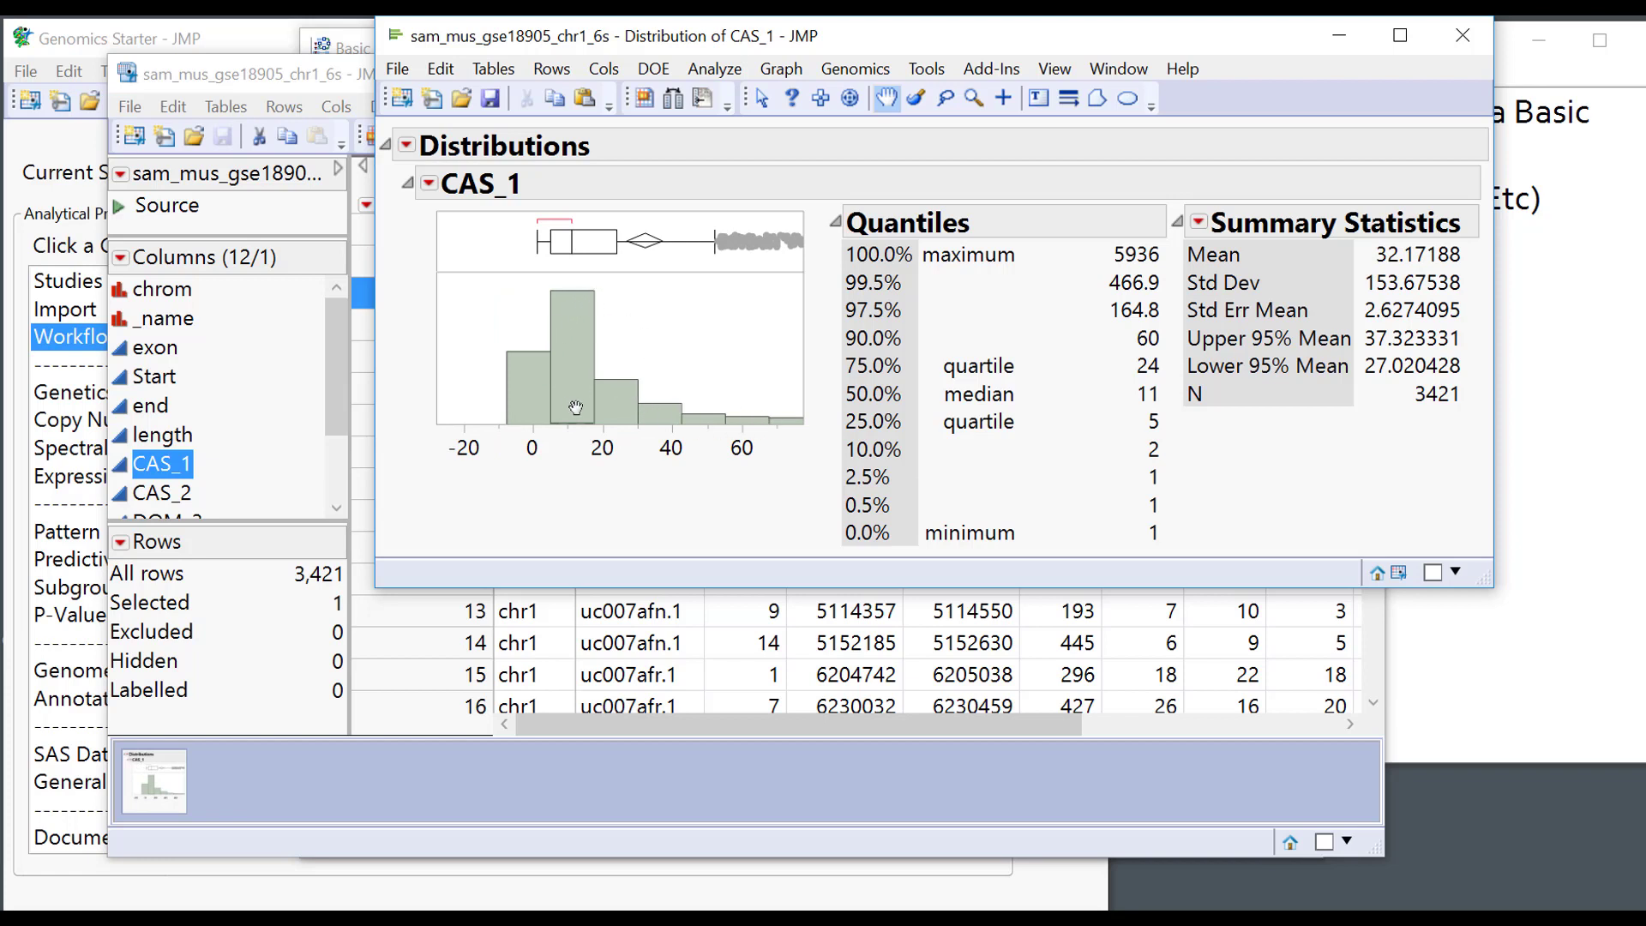
left_click_drag(576, 408, 577, 353)
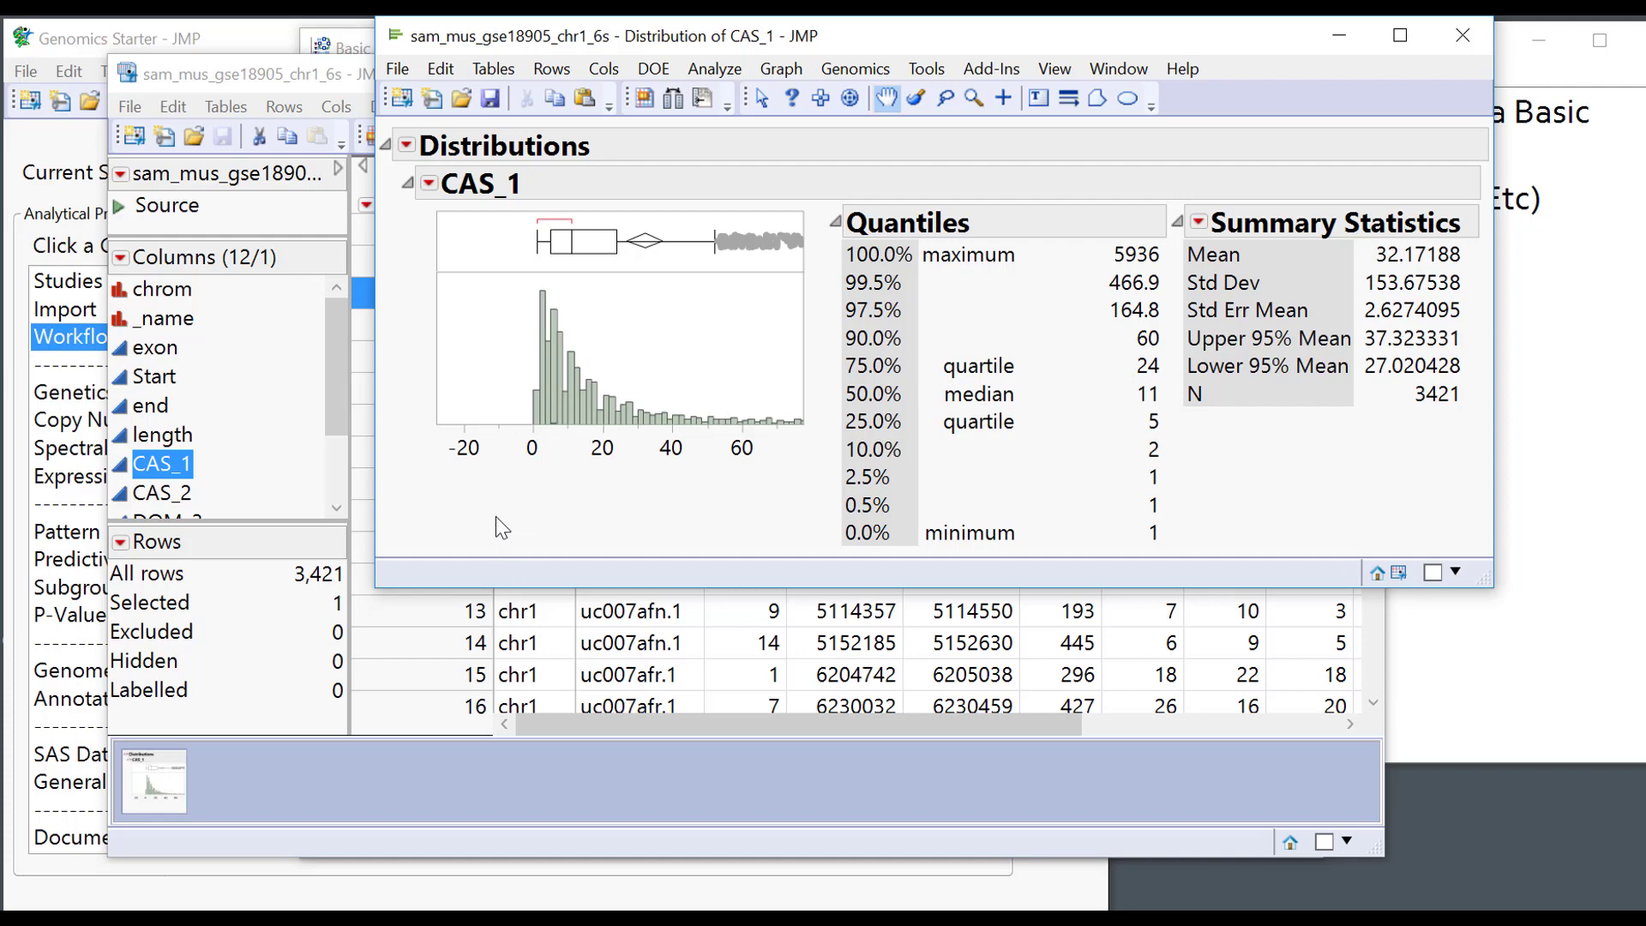
left_click(1449, 38)
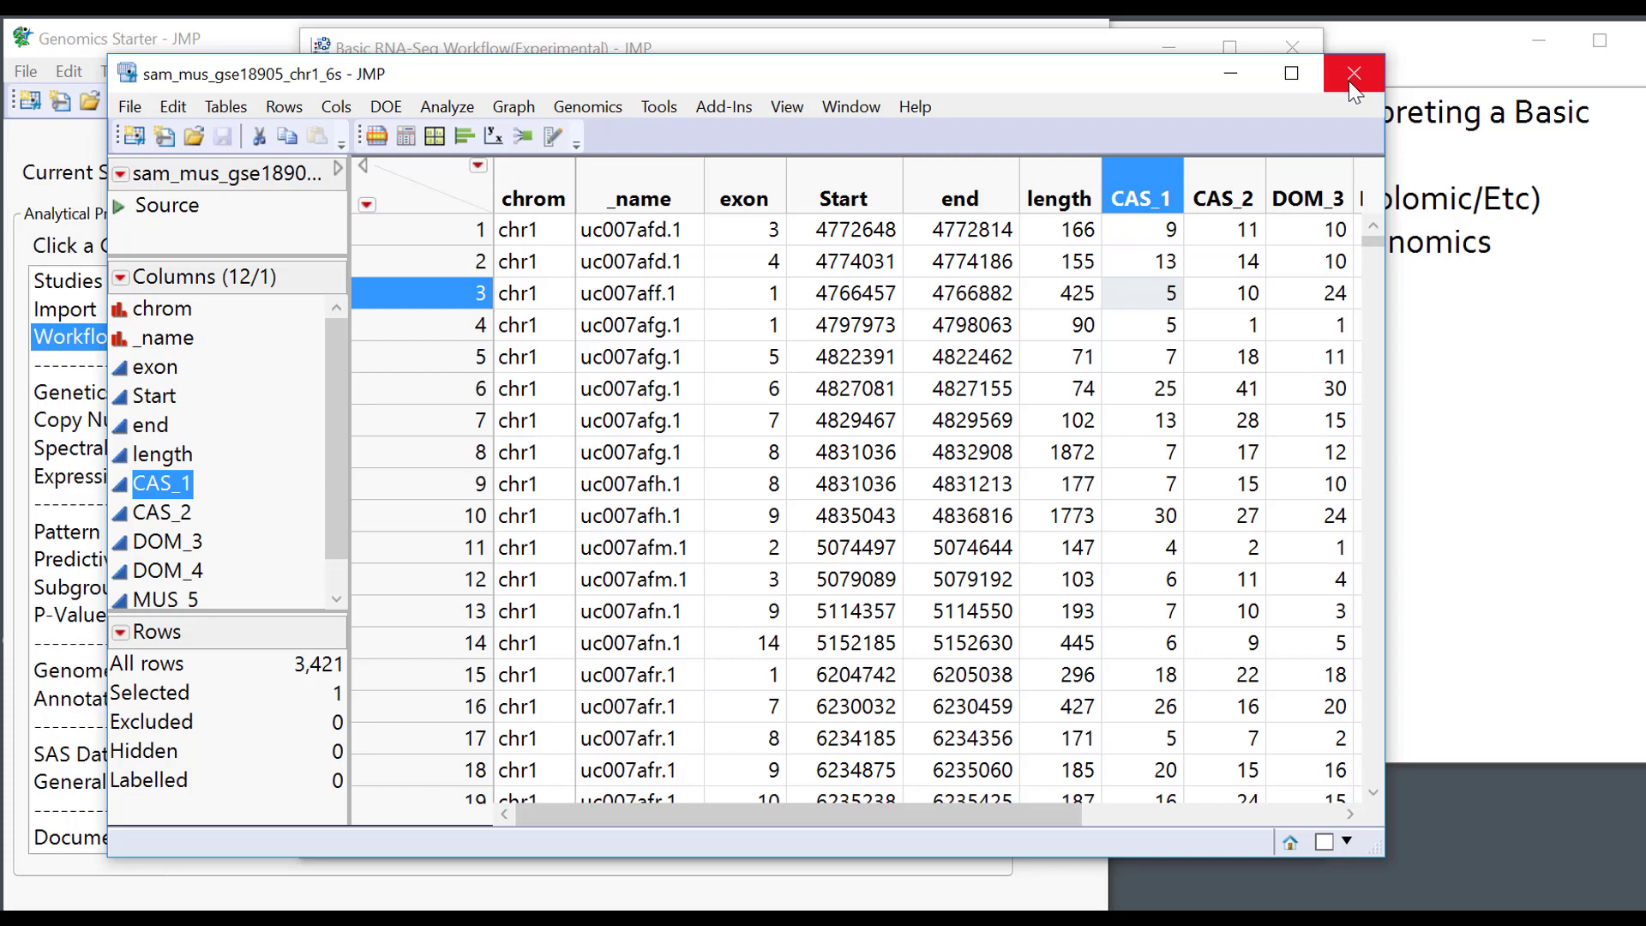
Close the expression table and open the Experimental Design data table.
left_click(1349, 82)
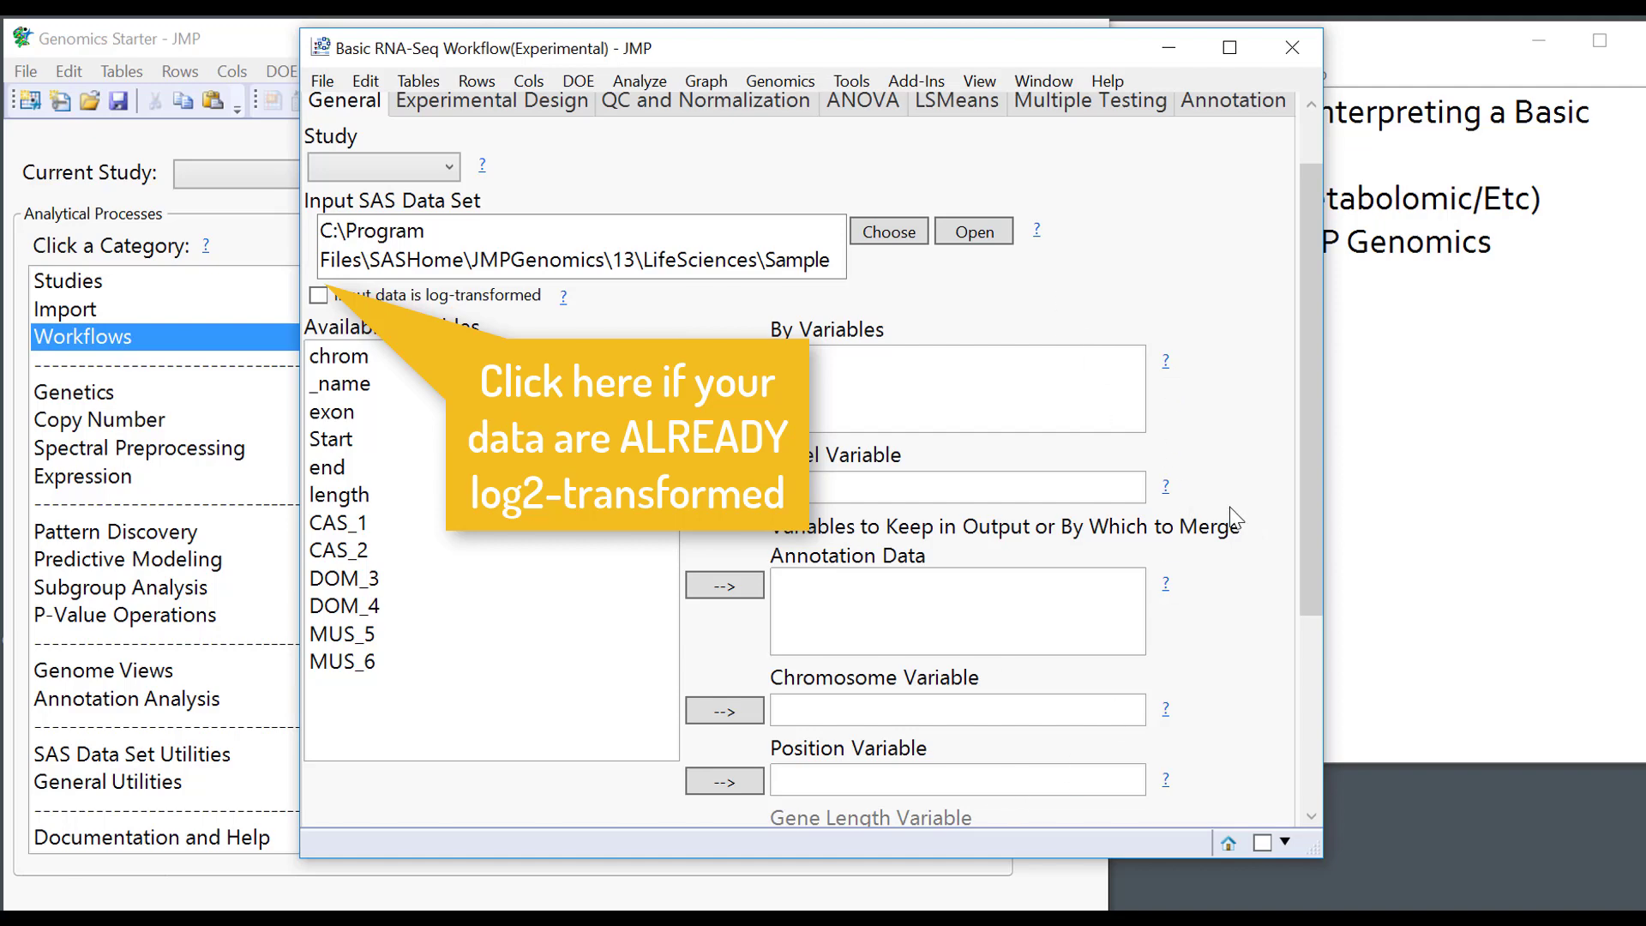
scroll(1198, 420, "up", 2)
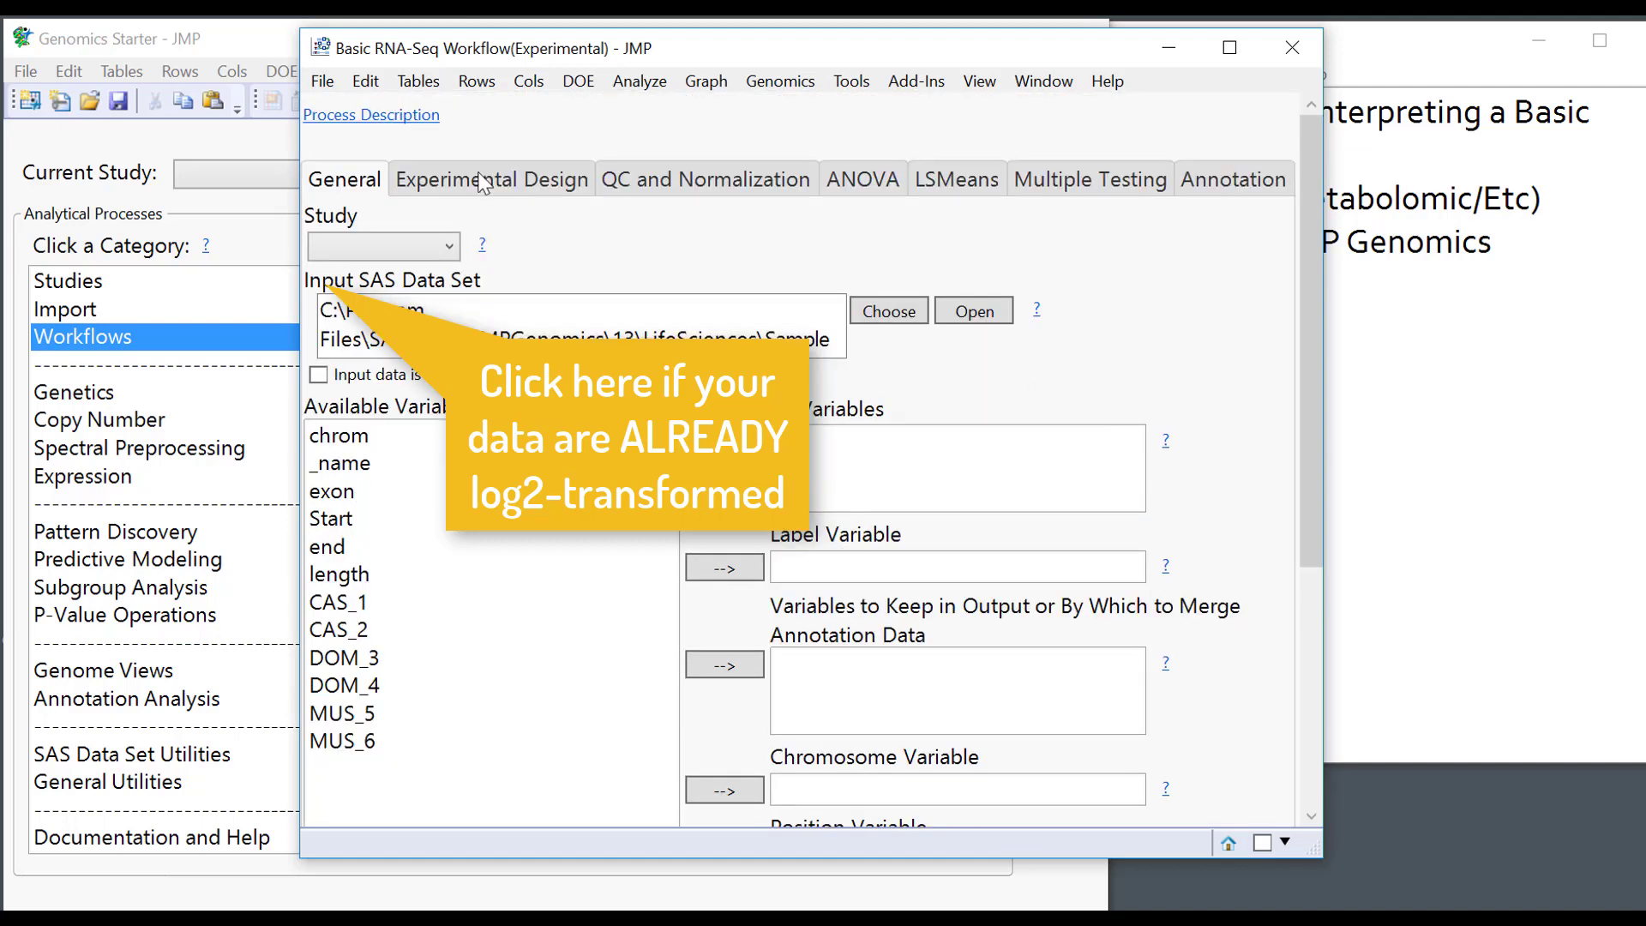
left_click(481, 178)
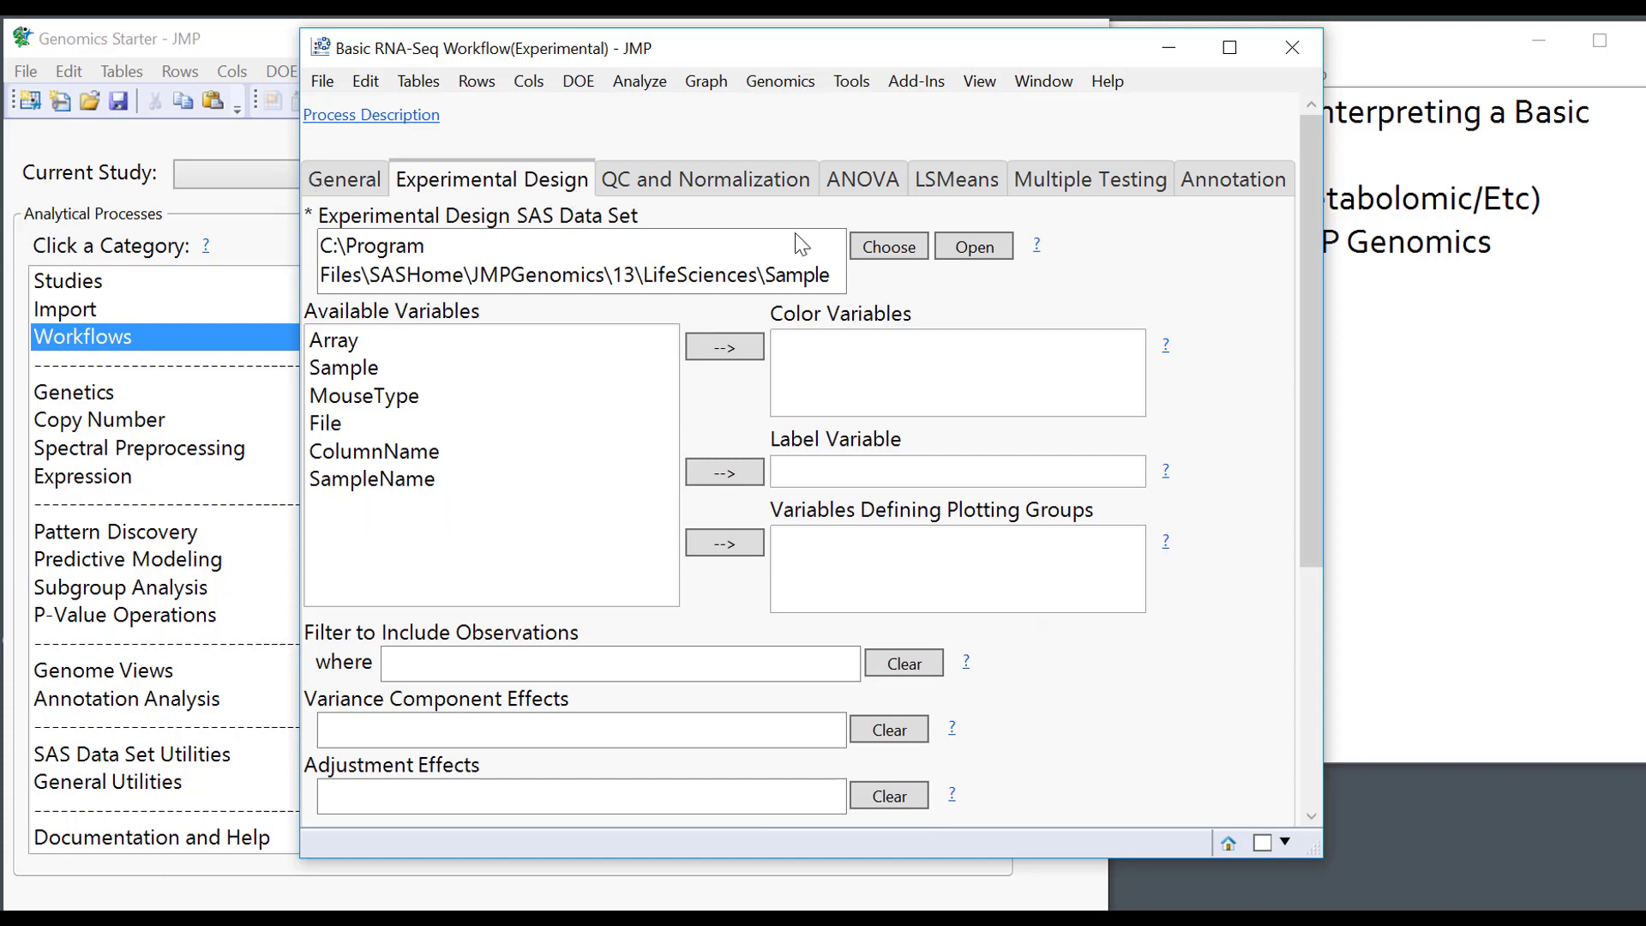
left_click(973, 247)
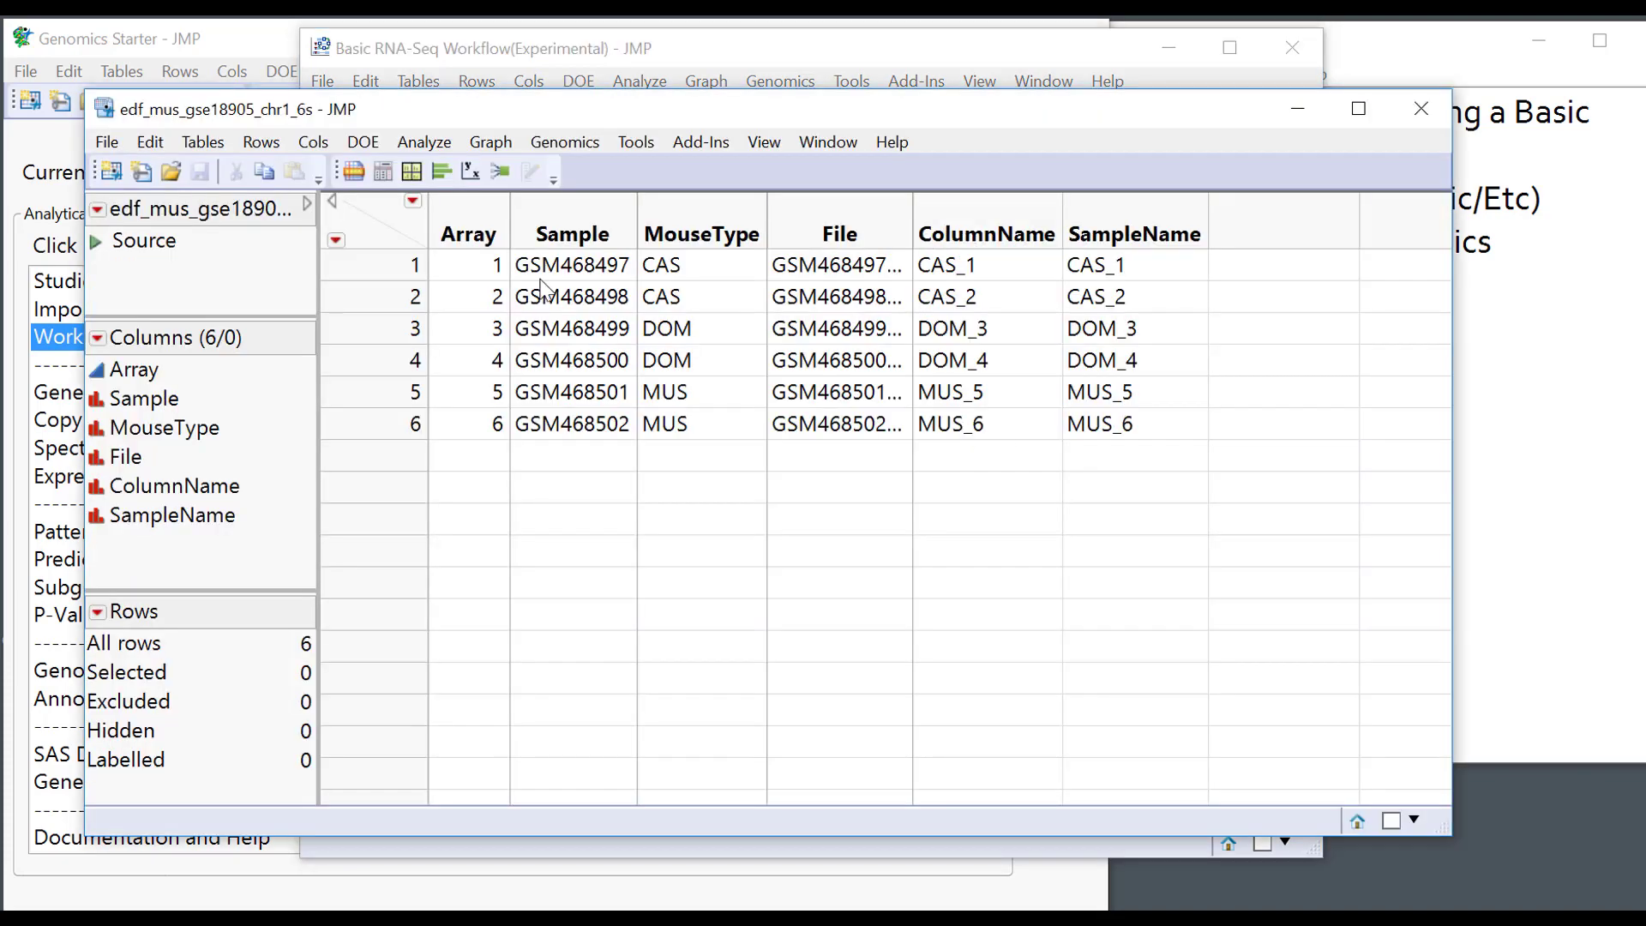
In the design table, inspect the sample rows, the Array column, rows 1–3 and ColumnName.
left_click_drag(384, 262, 396, 428)
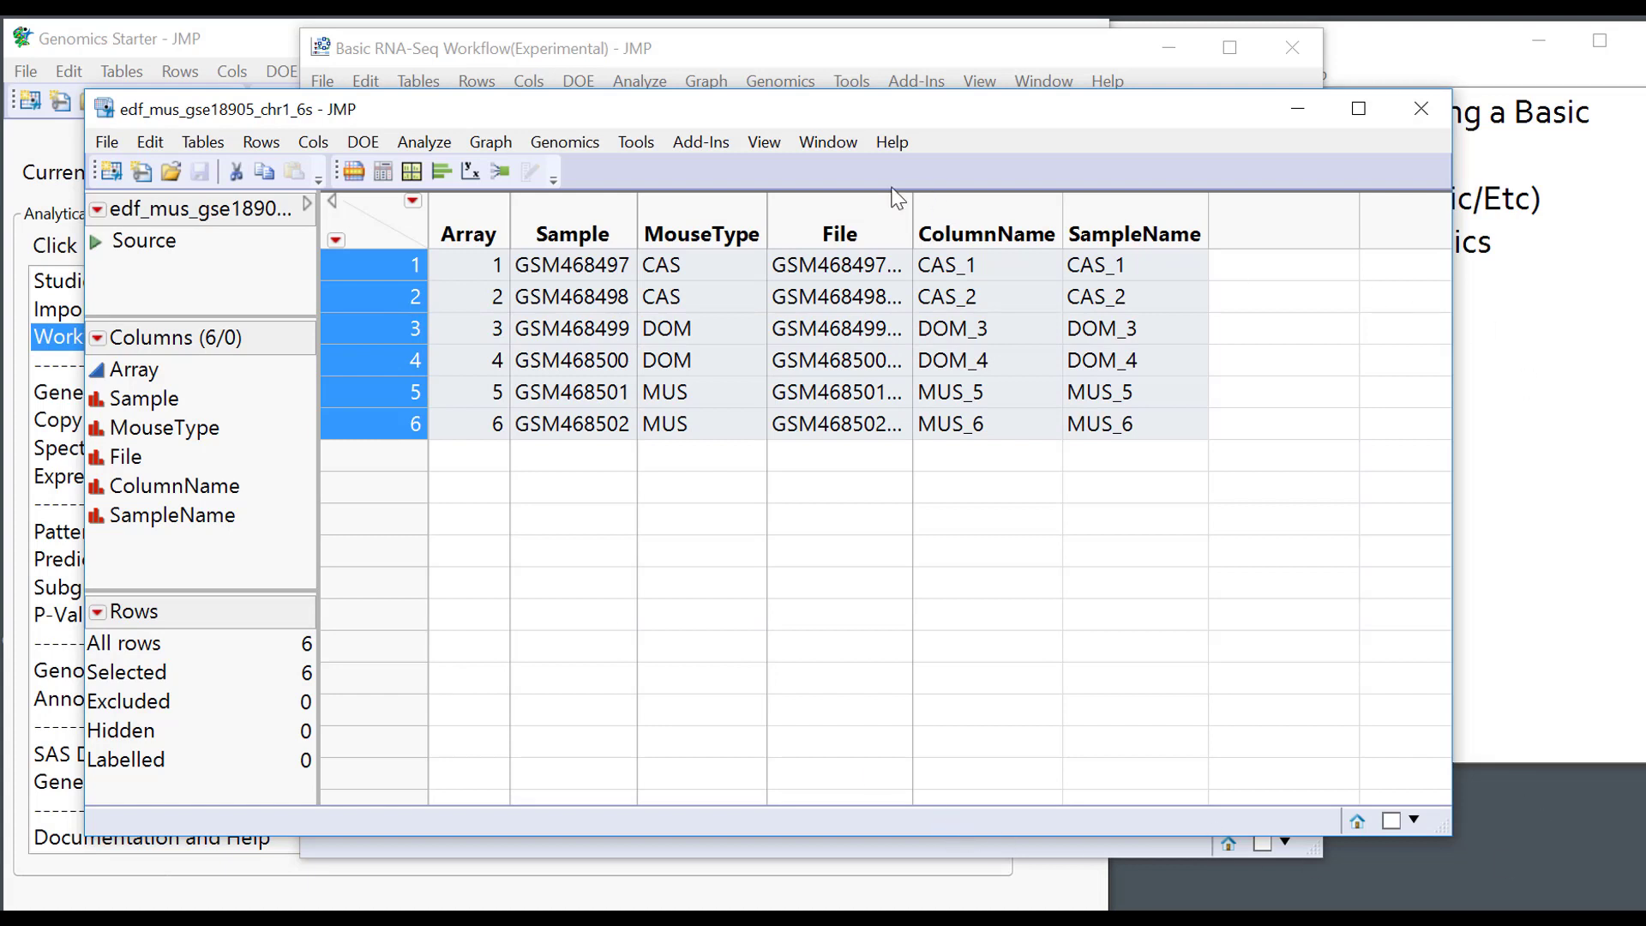
left_click(477, 216)
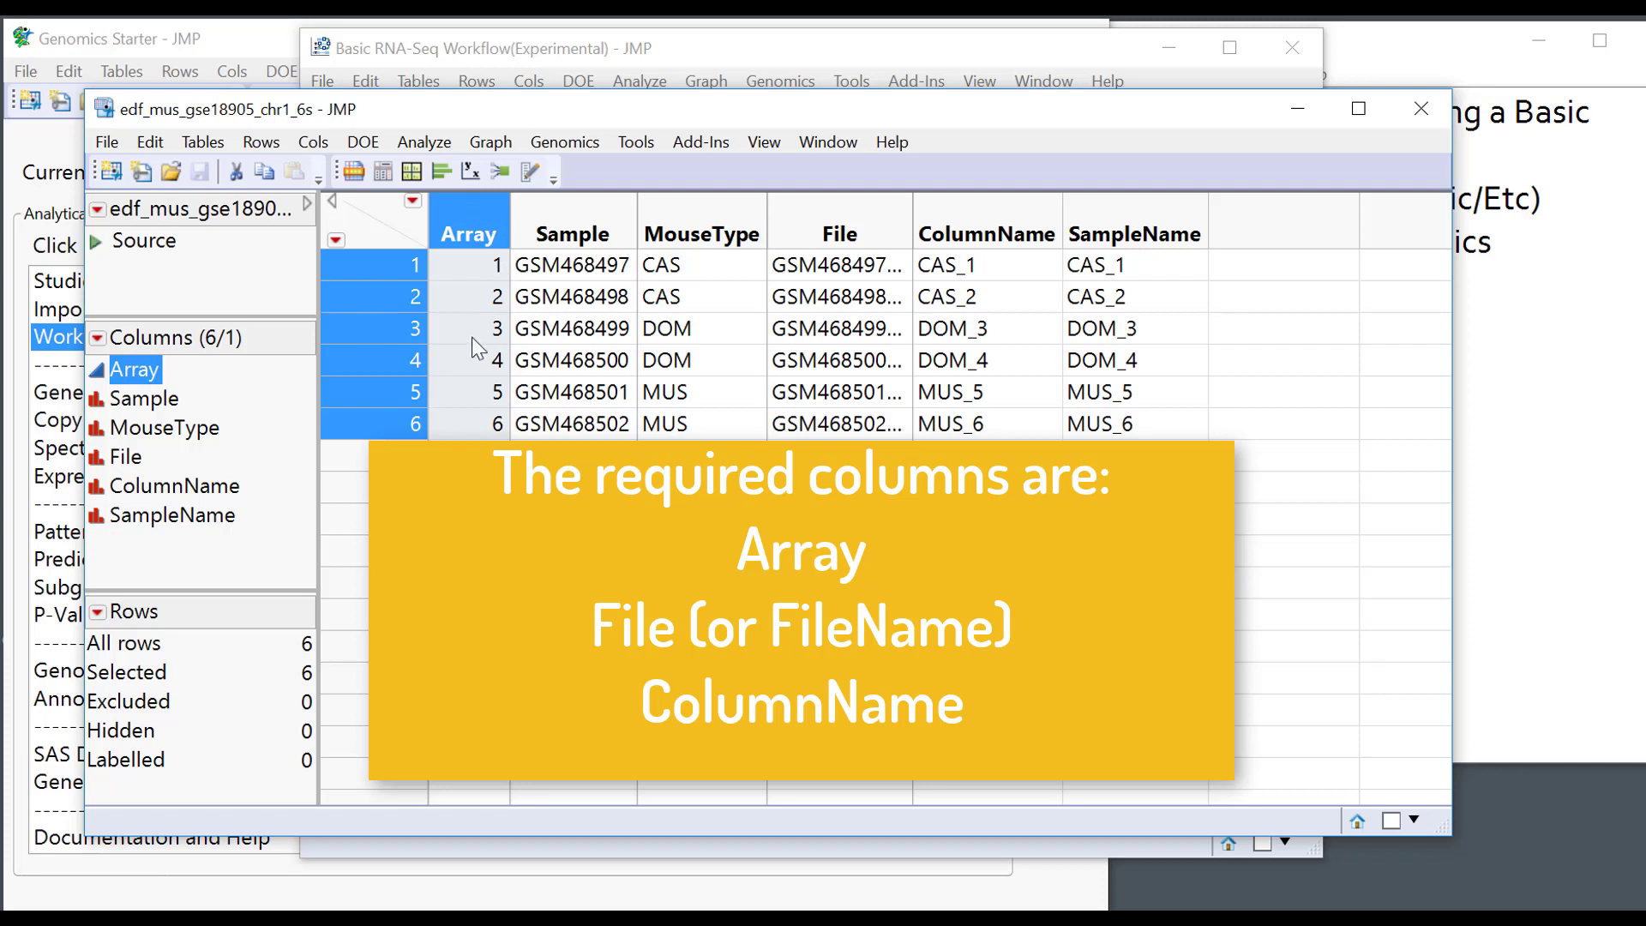
left_click(497, 266)
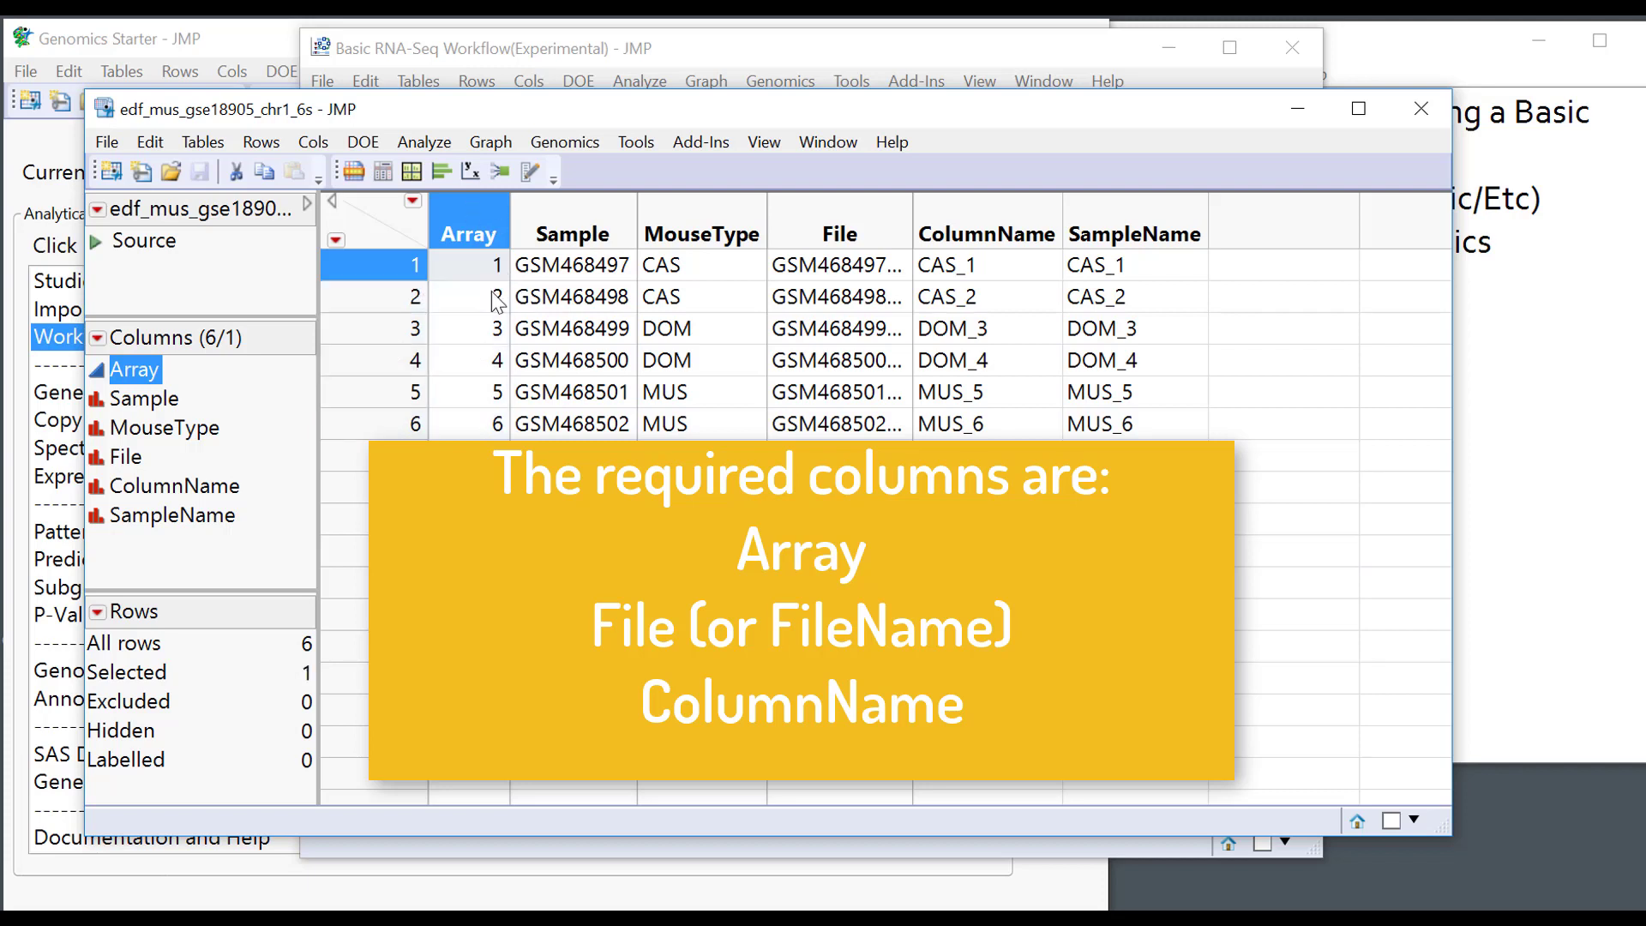
left_click(498, 298)
left_click(498, 330)
left_click(984, 222)
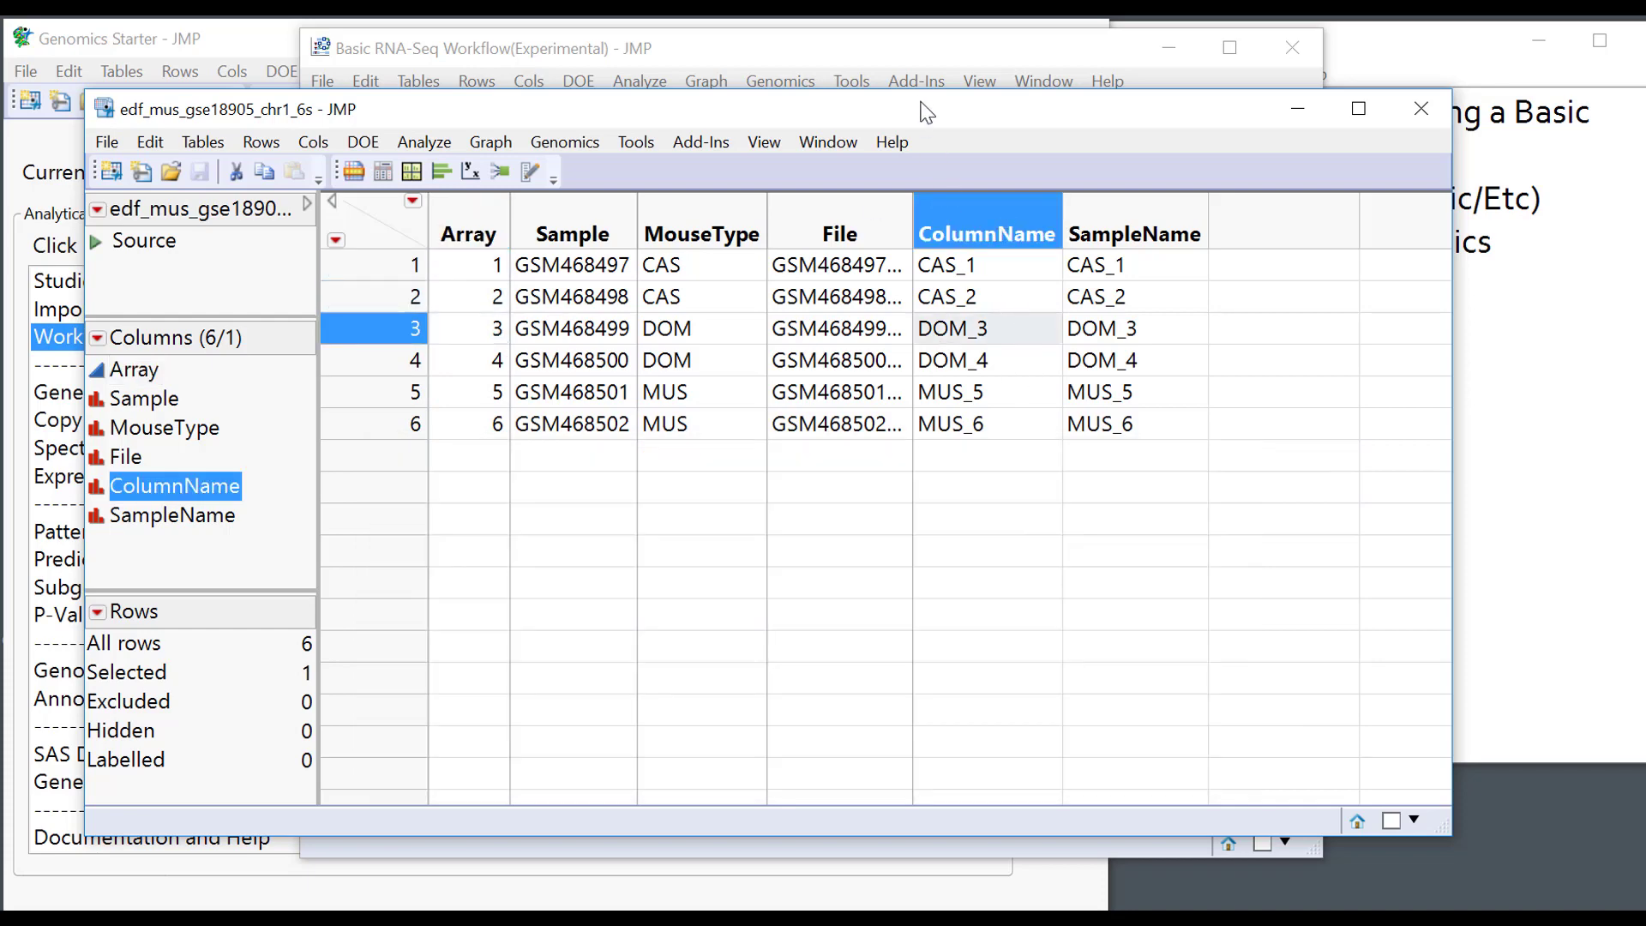
left_click_drag(920, 101, 925, 306)
Reopen the input expression table and select sample count columns CAS_1 through MUS_6.
left_click(772, 120)
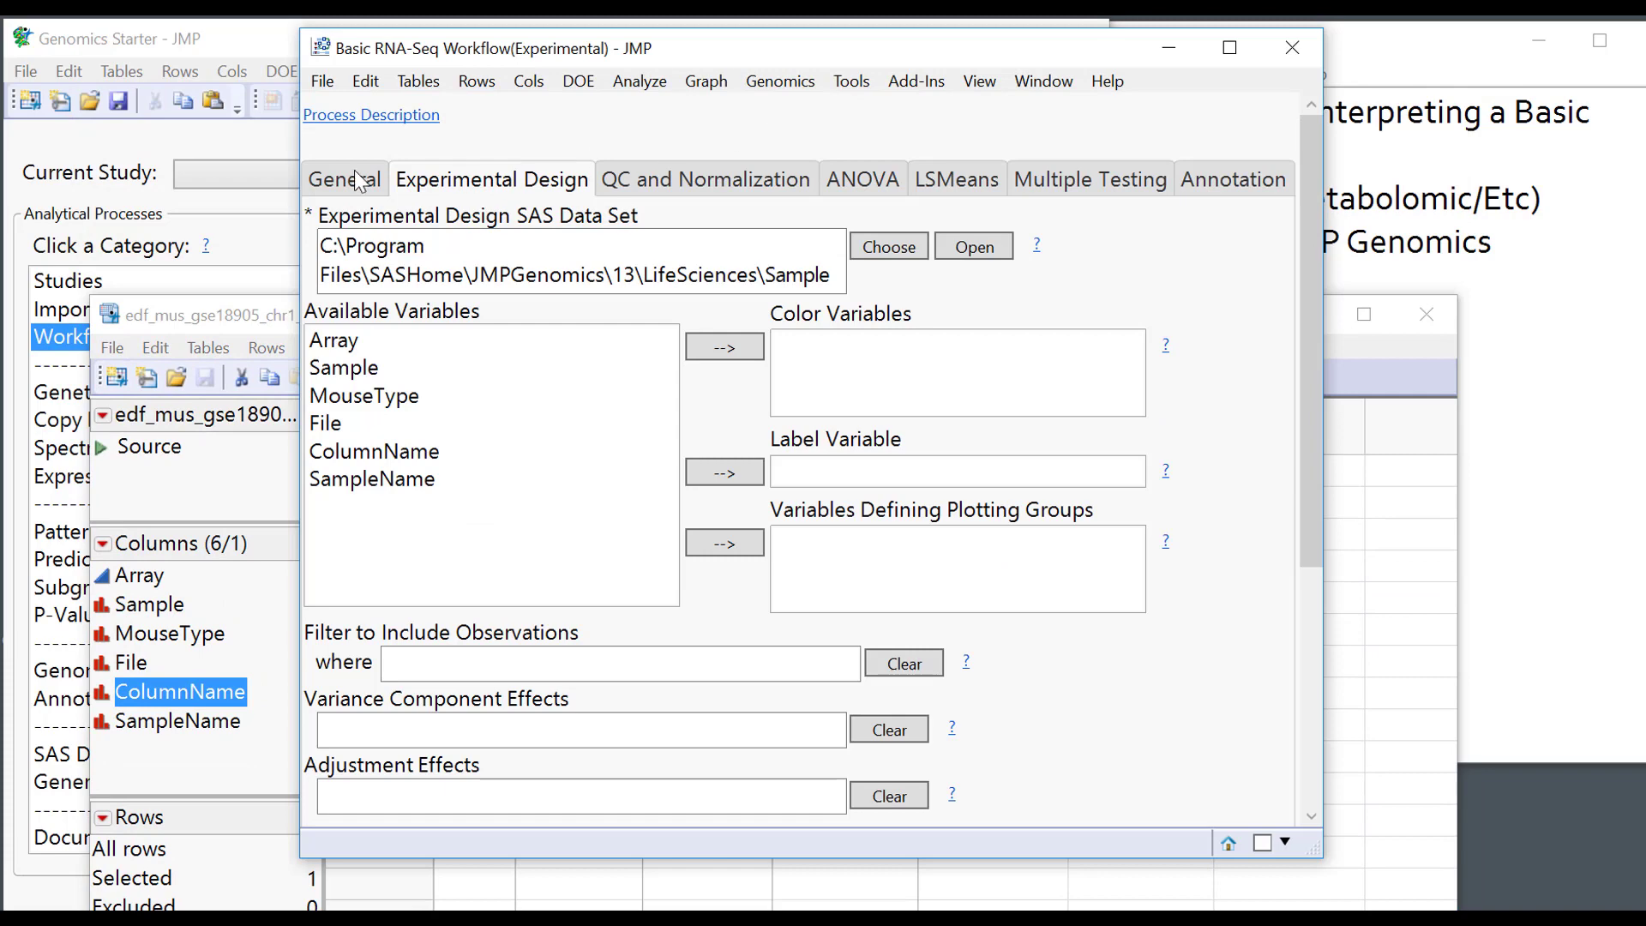
left_click(360, 180)
left_click(974, 311)
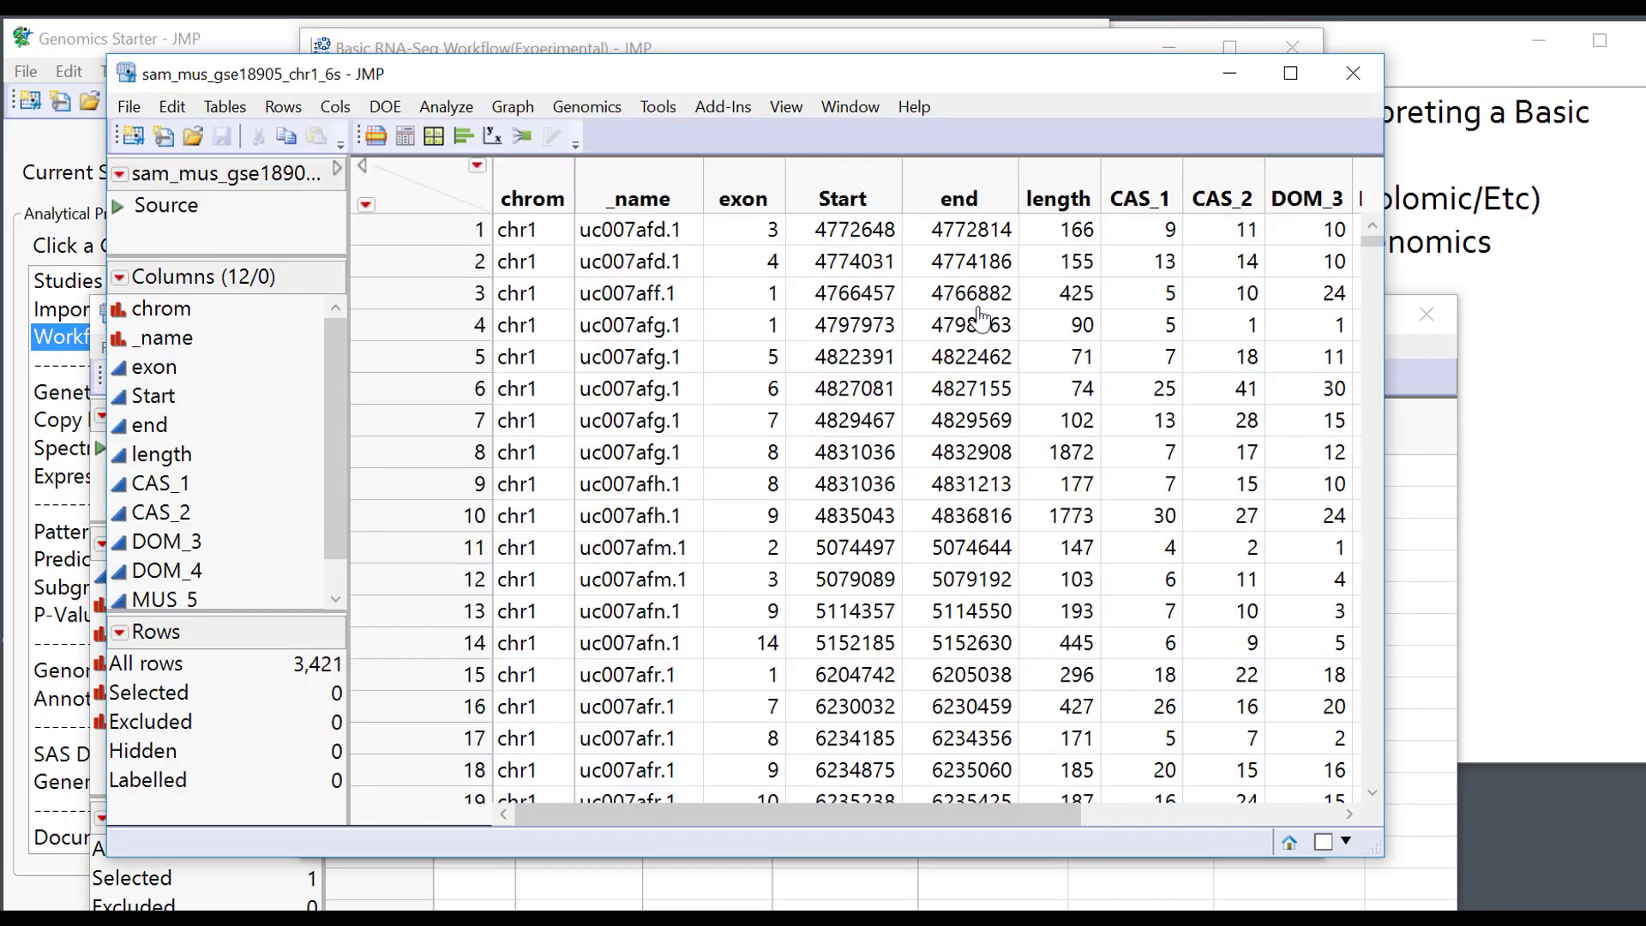
left_click_drag(1148, 199, 1364, 202)
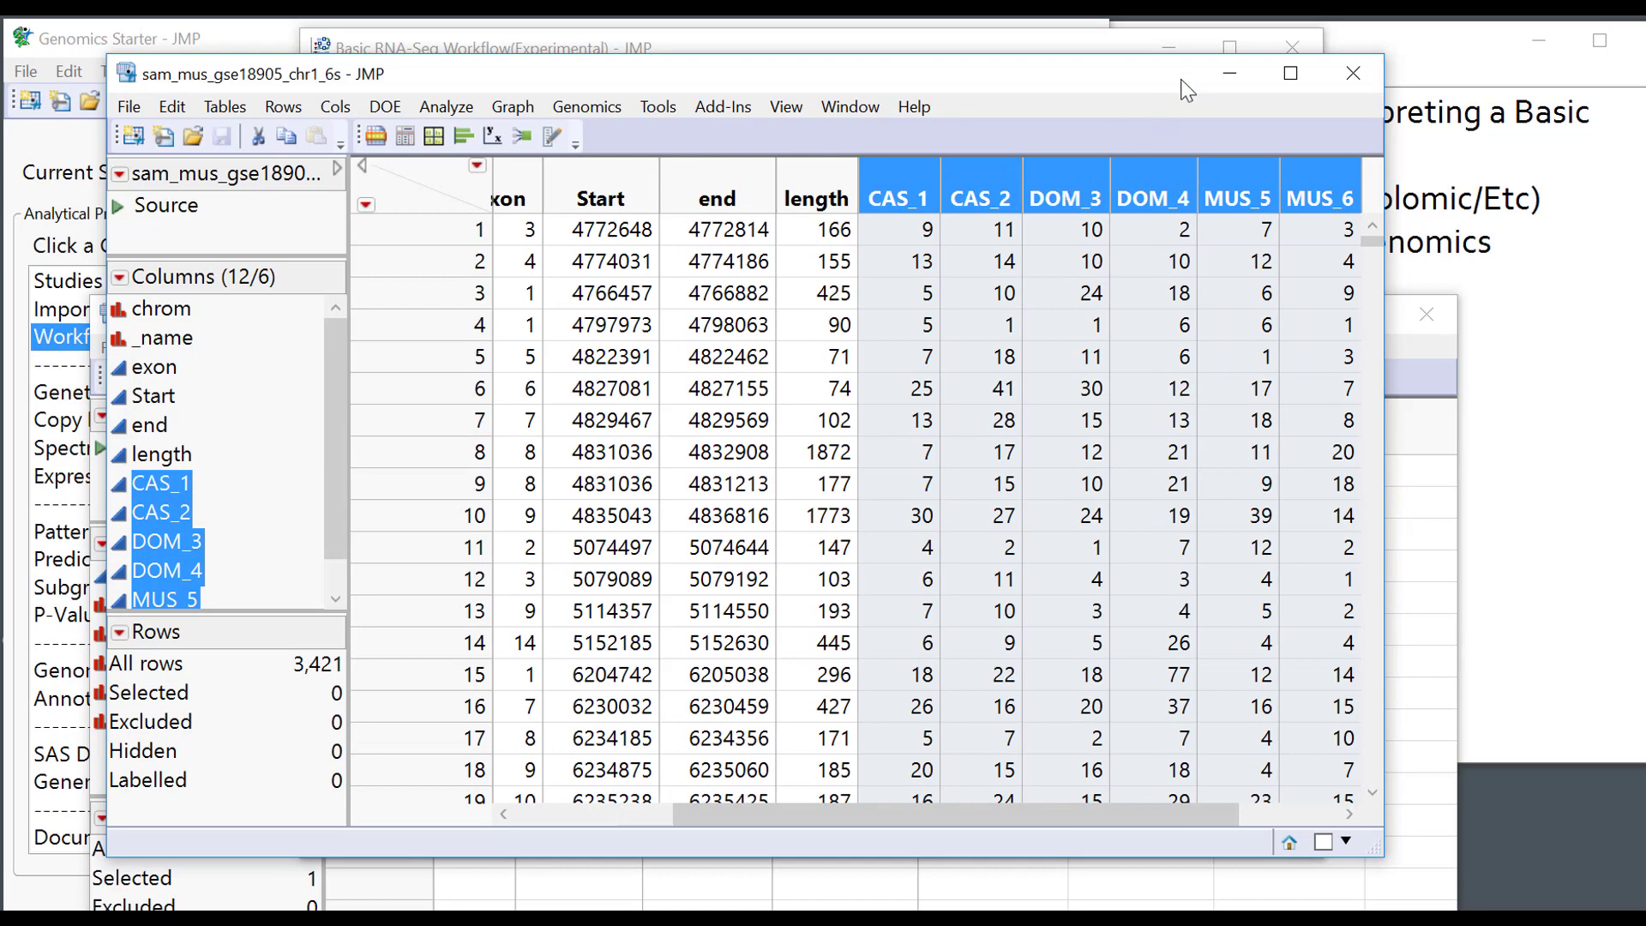
Close both the expression and design data tables.
left_click(1352, 73)
left_click(1423, 415)
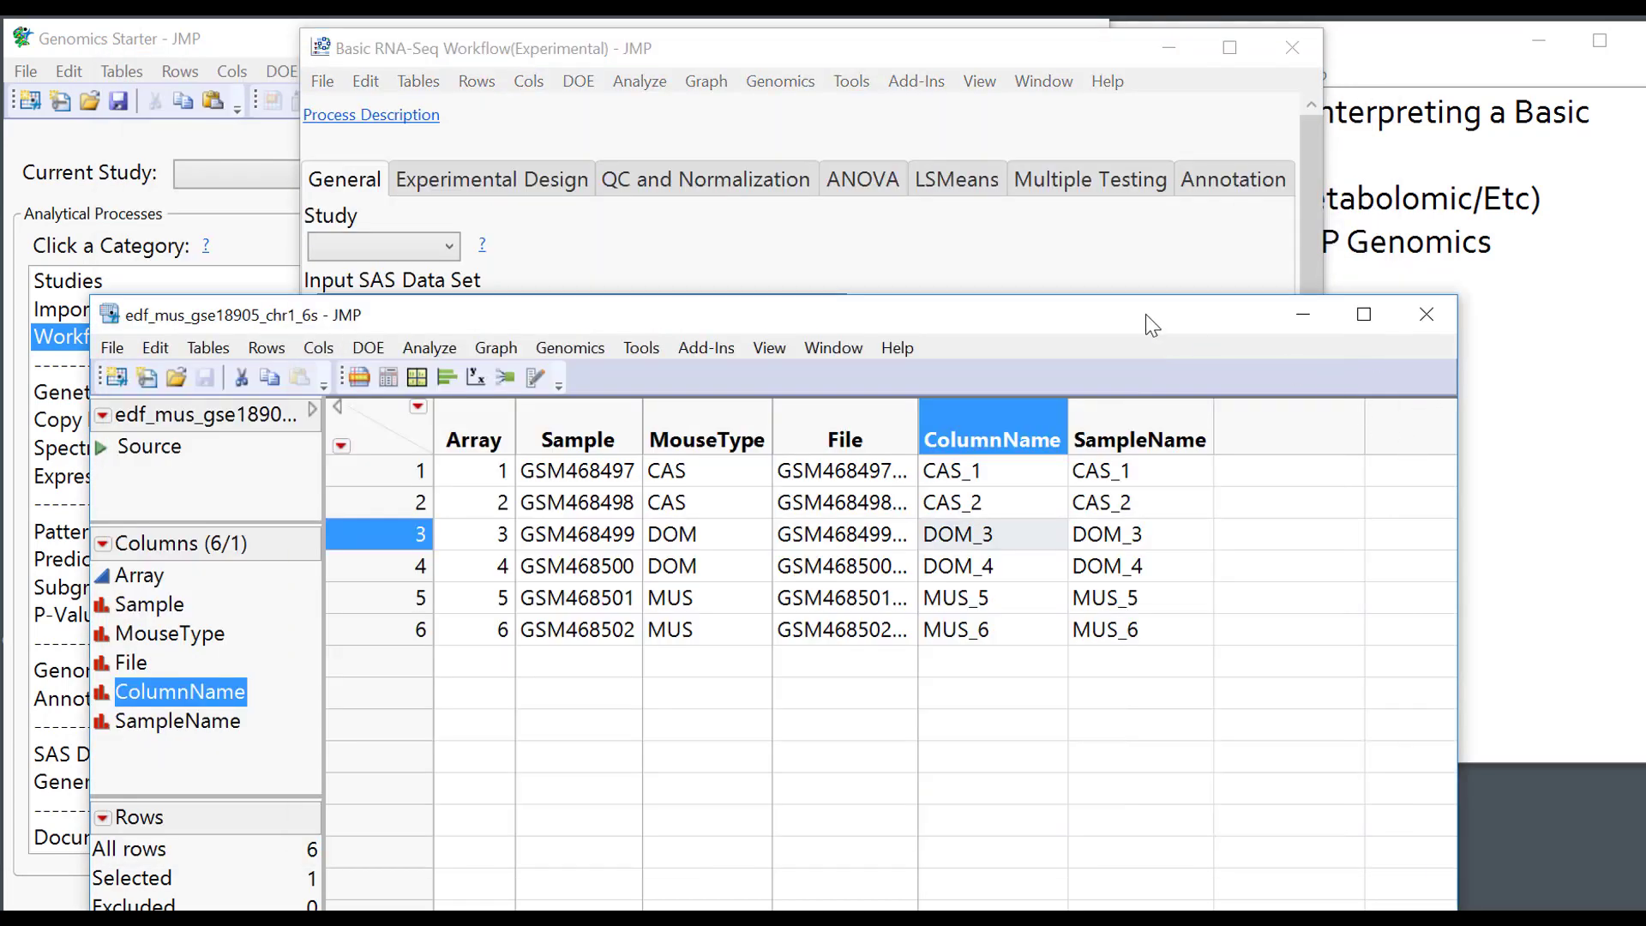
left_click_drag(1145, 316, 1152, 195)
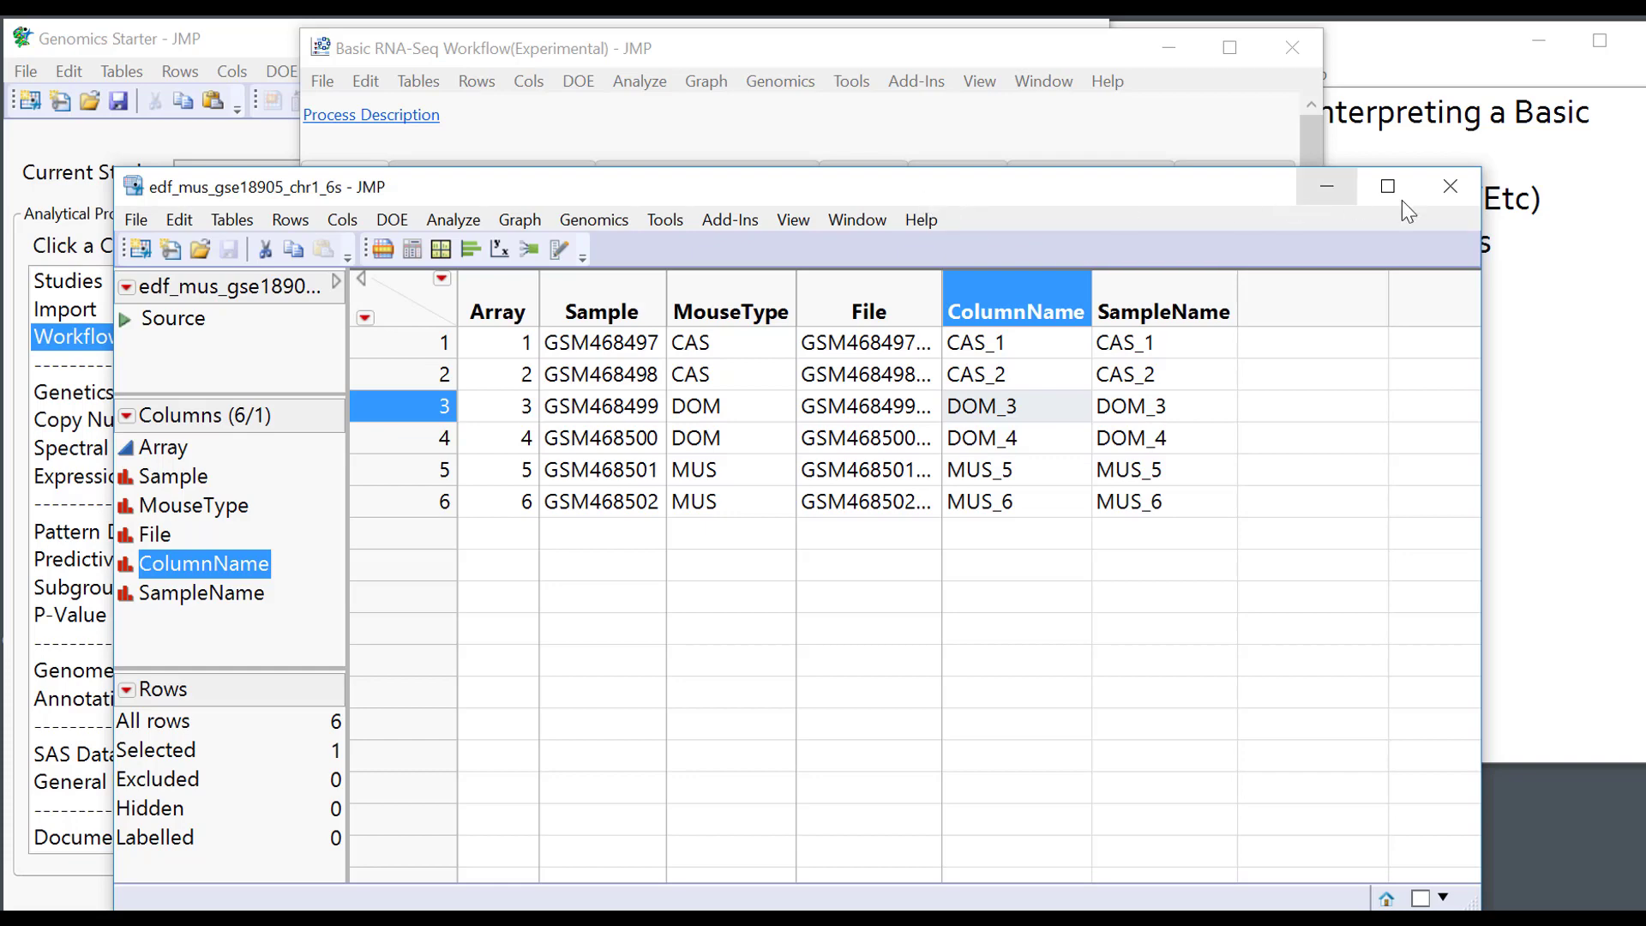
left_click(1449, 187)
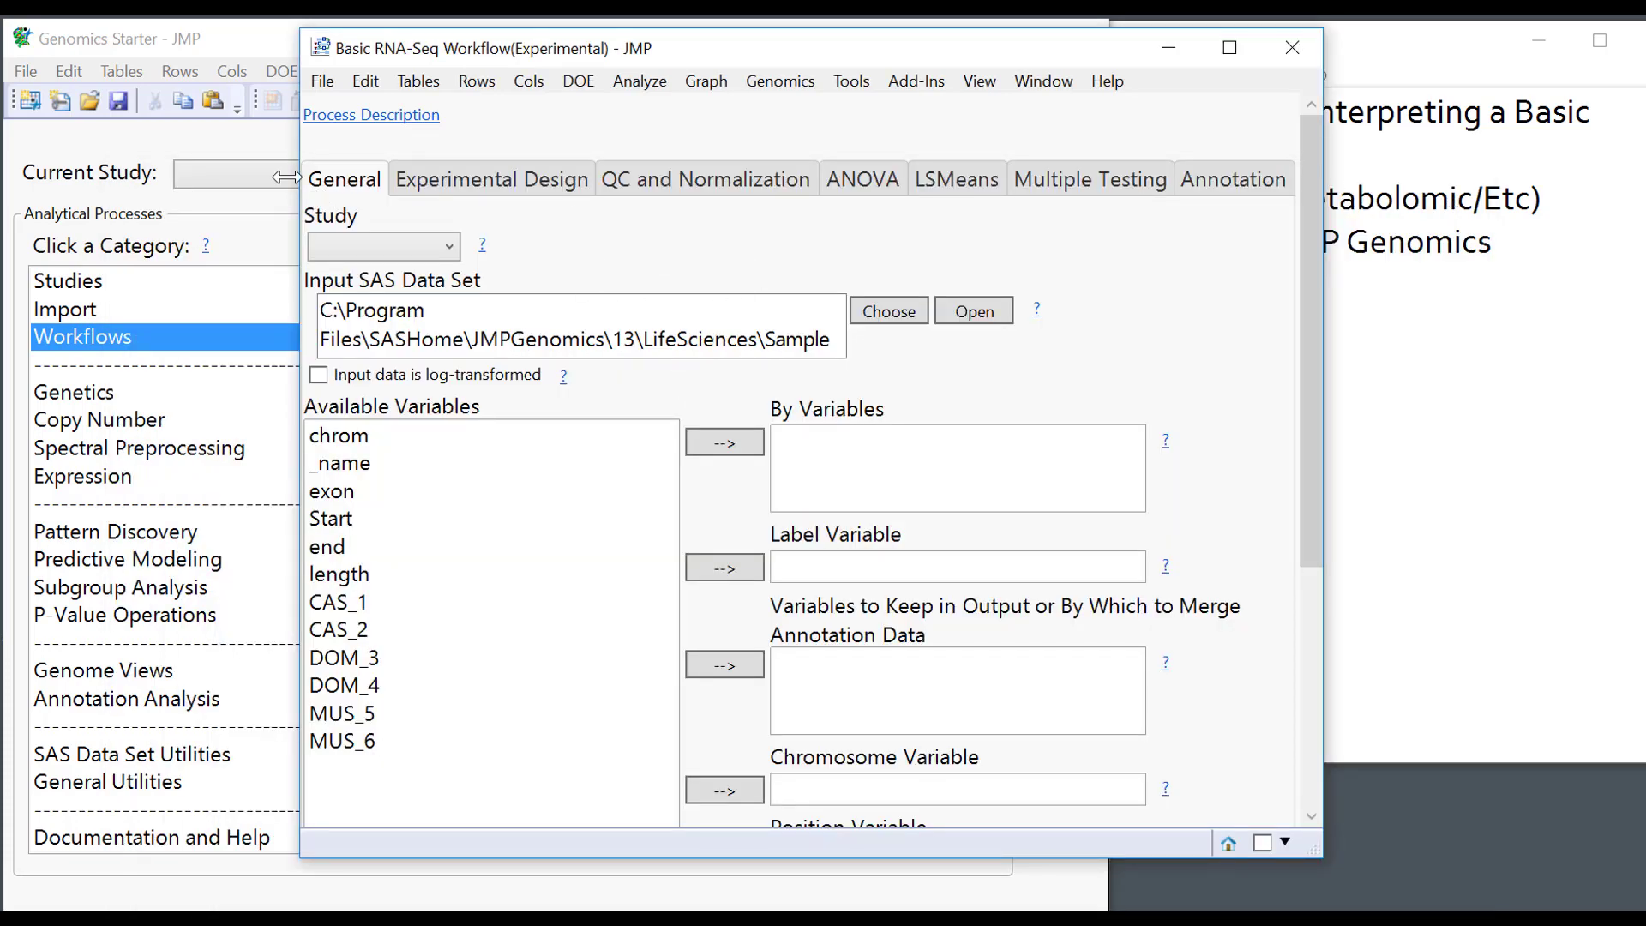
left_click(190, 227)
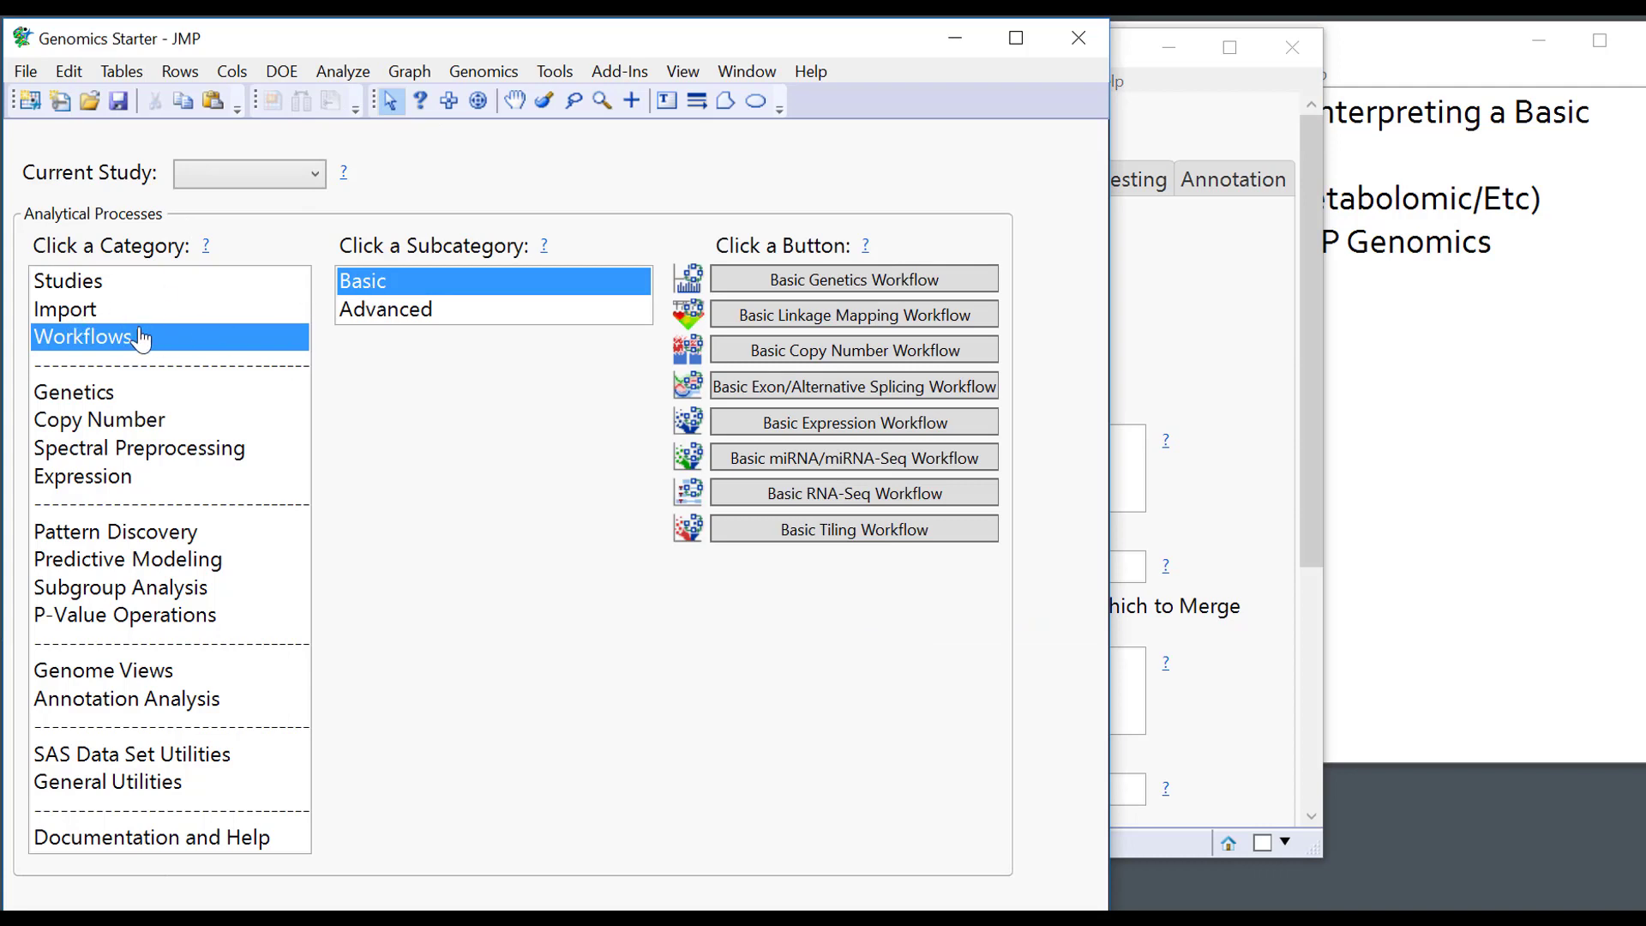
Show the Starter's Import options, then create and close a blank Untitled 54 data table.
left_click(114, 310)
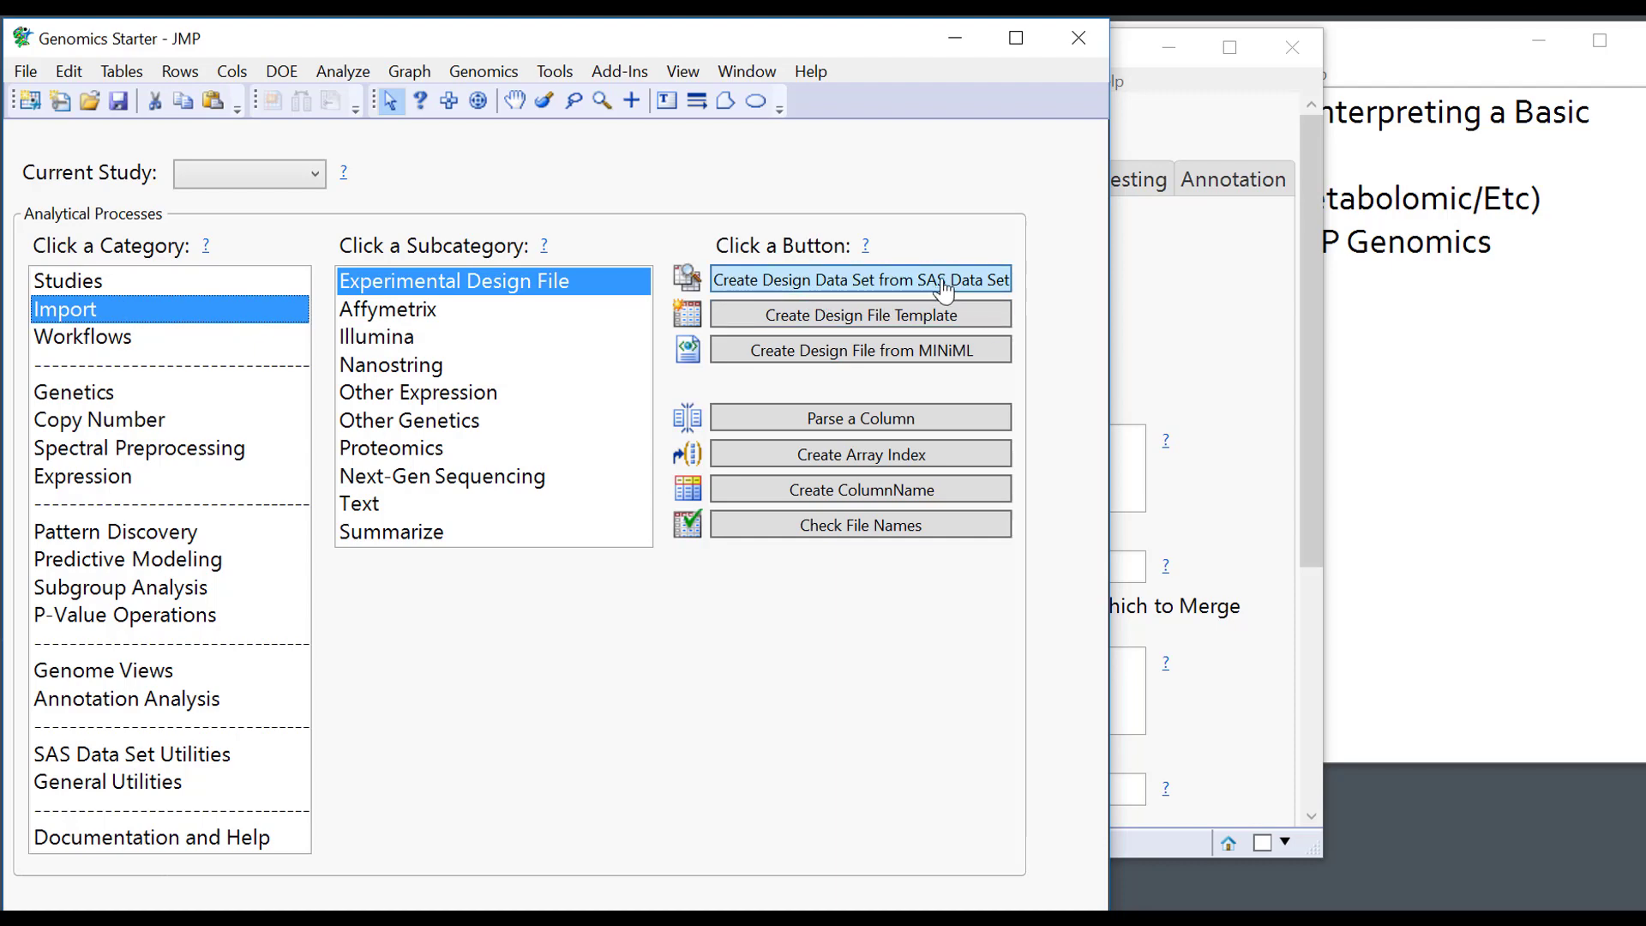
left_click(1174, 290)
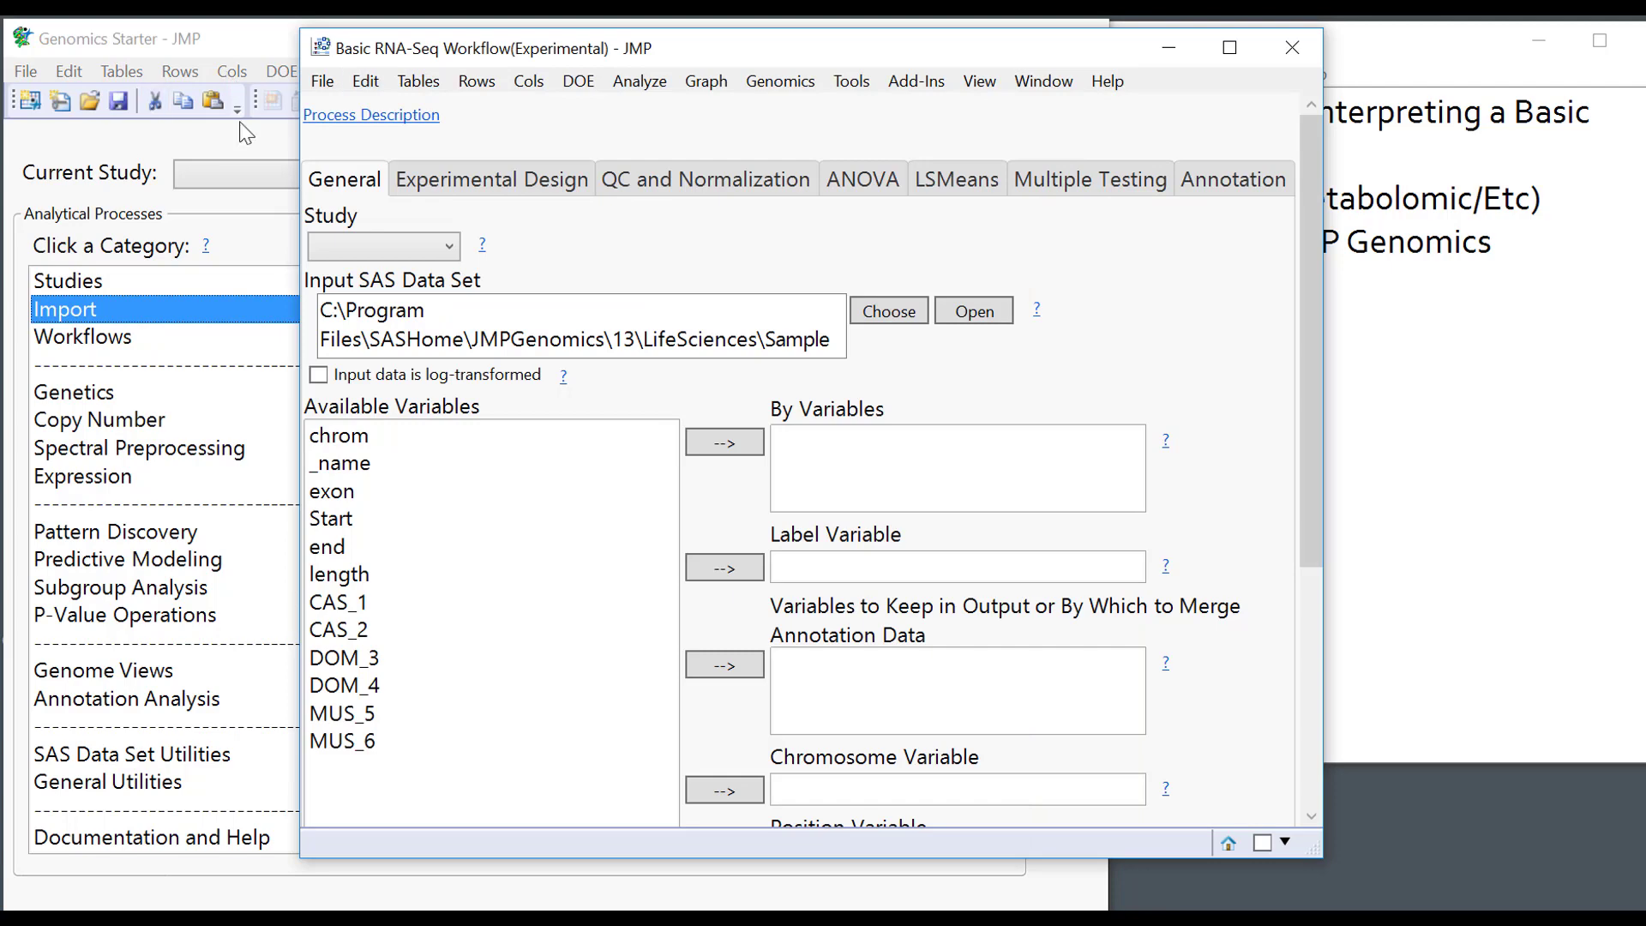
left_click(325, 81)
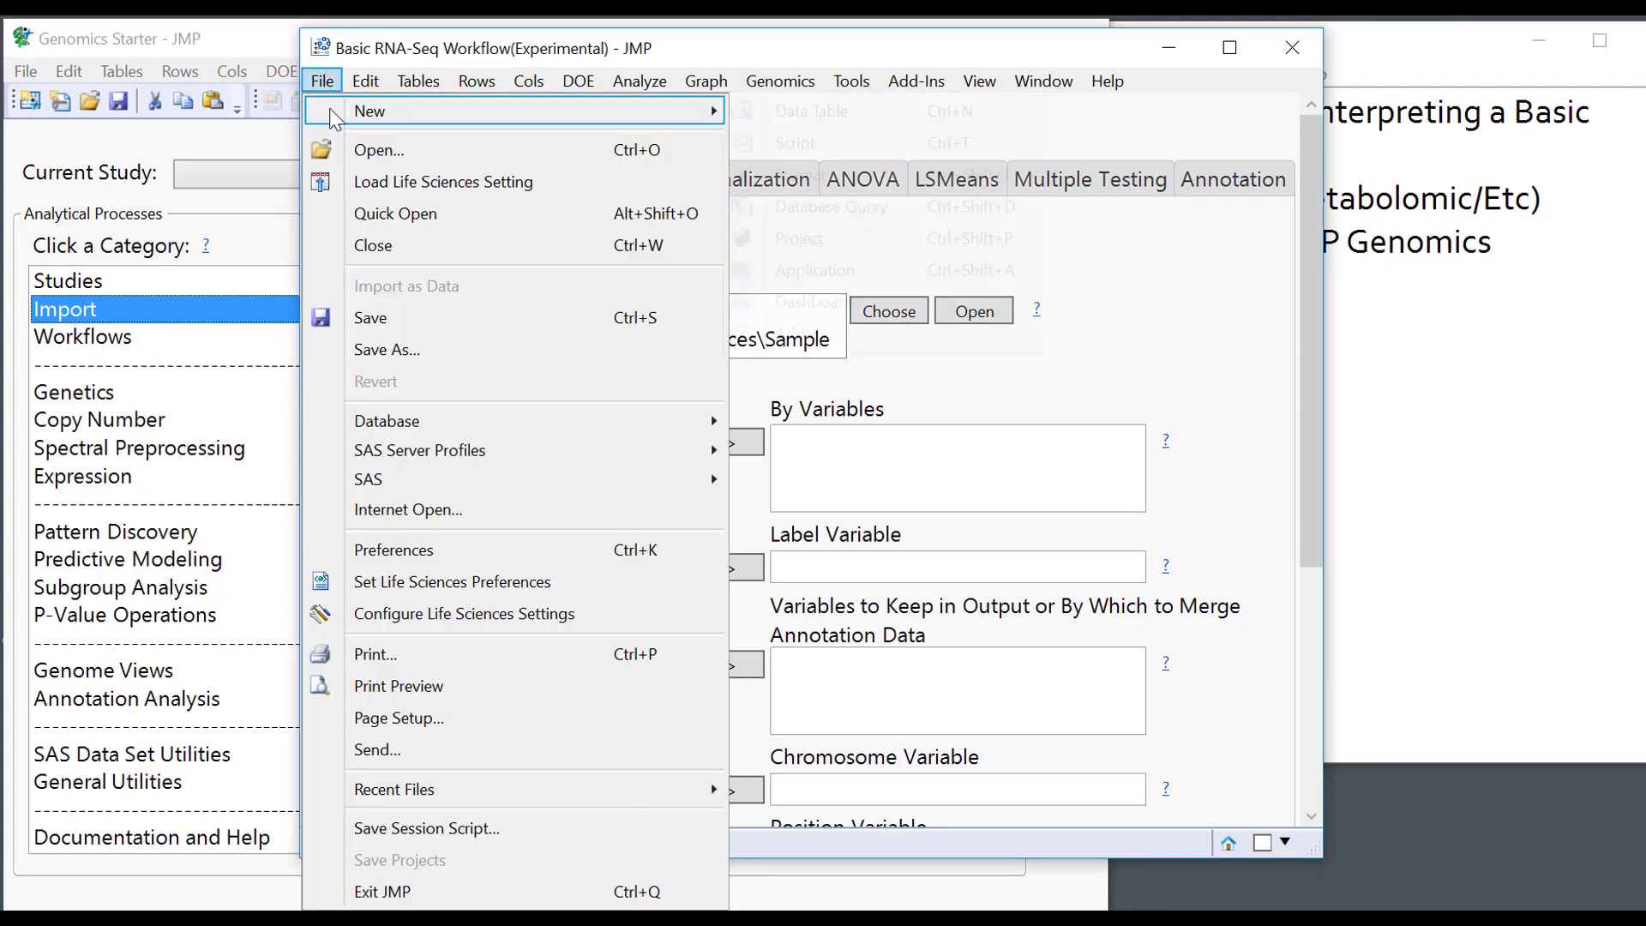
mouse_move(330, 109)
left_click(844, 120)
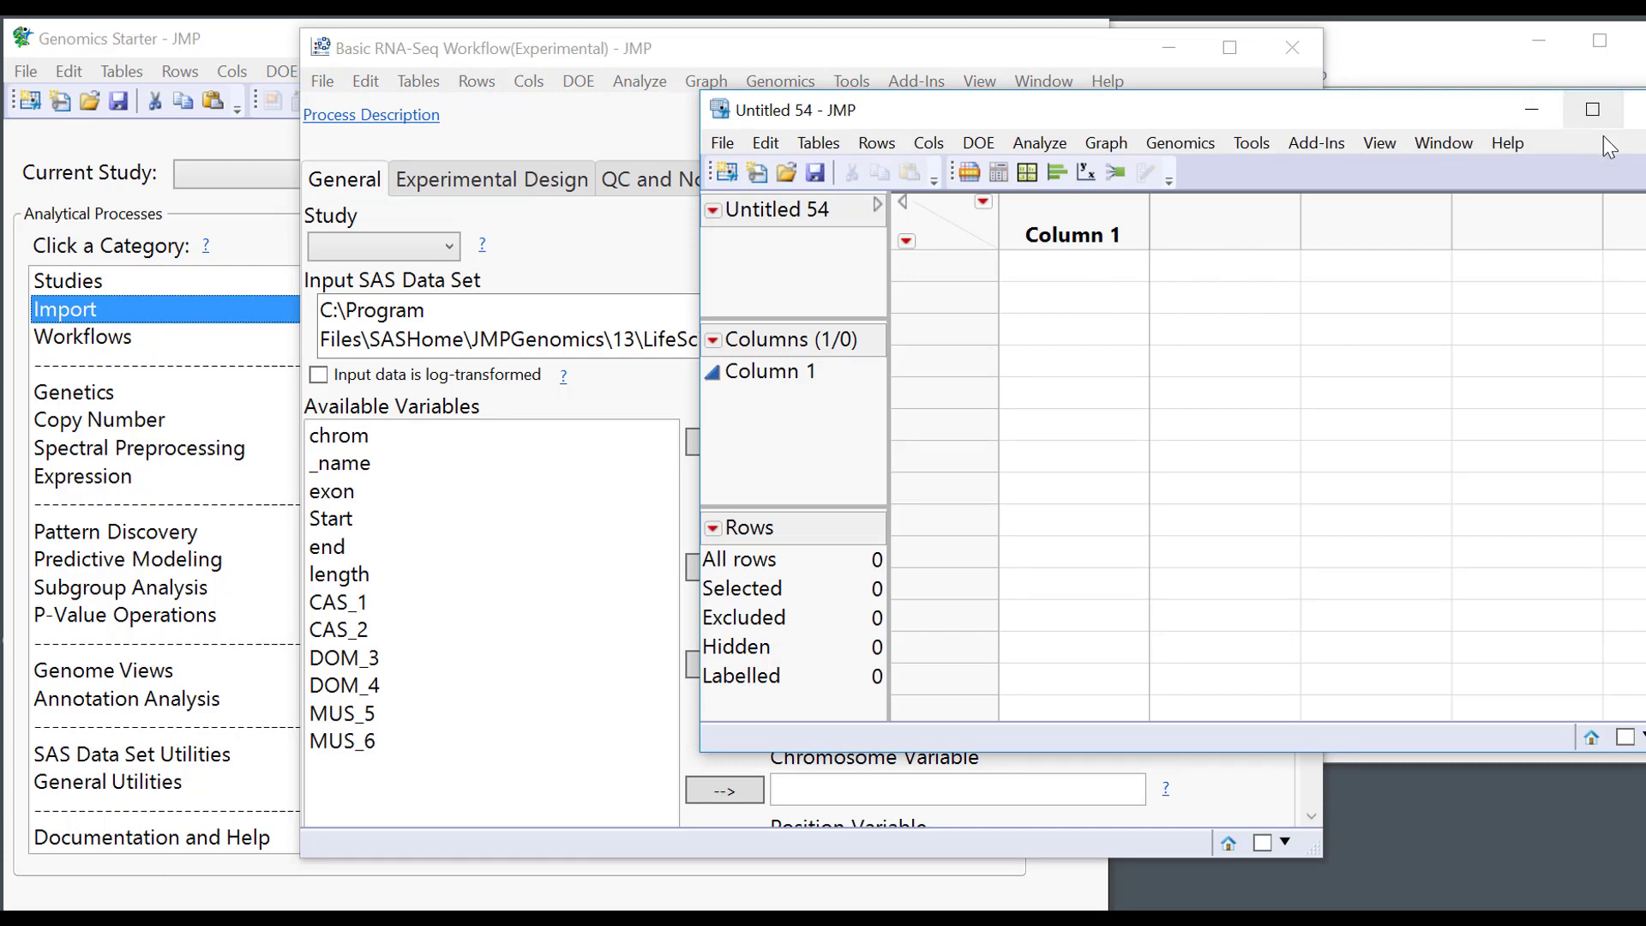
left_click(1635, 110)
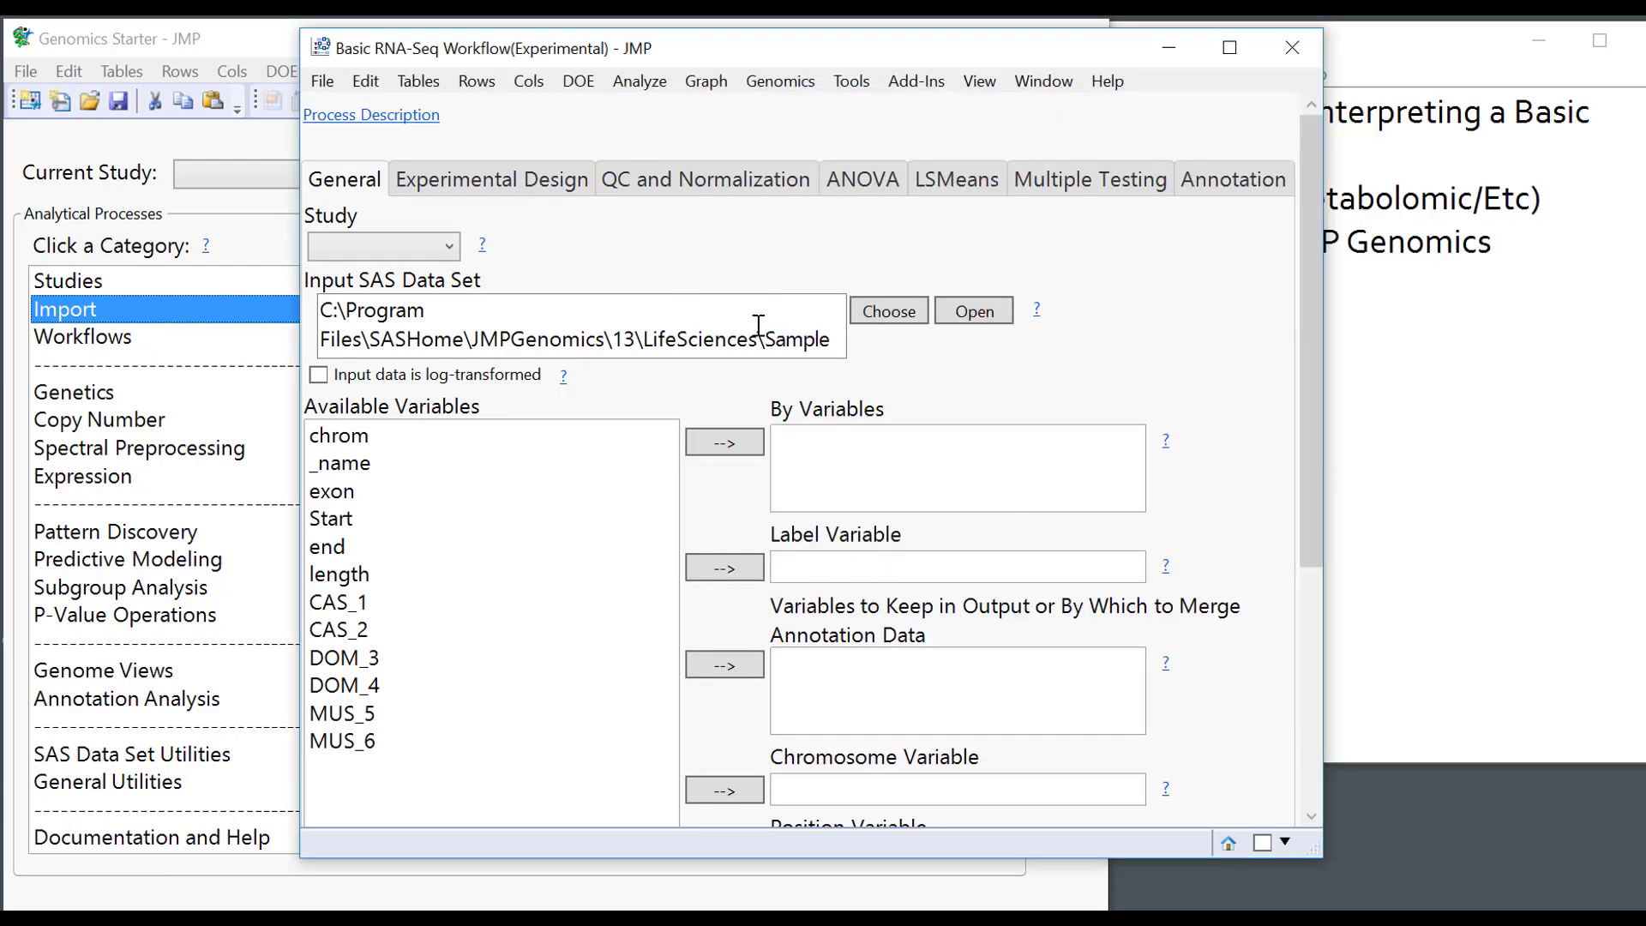
Review the Experimental Design settings, then view QC and Normalization (TMM, shifting factor 1).
left_click(513, 180)
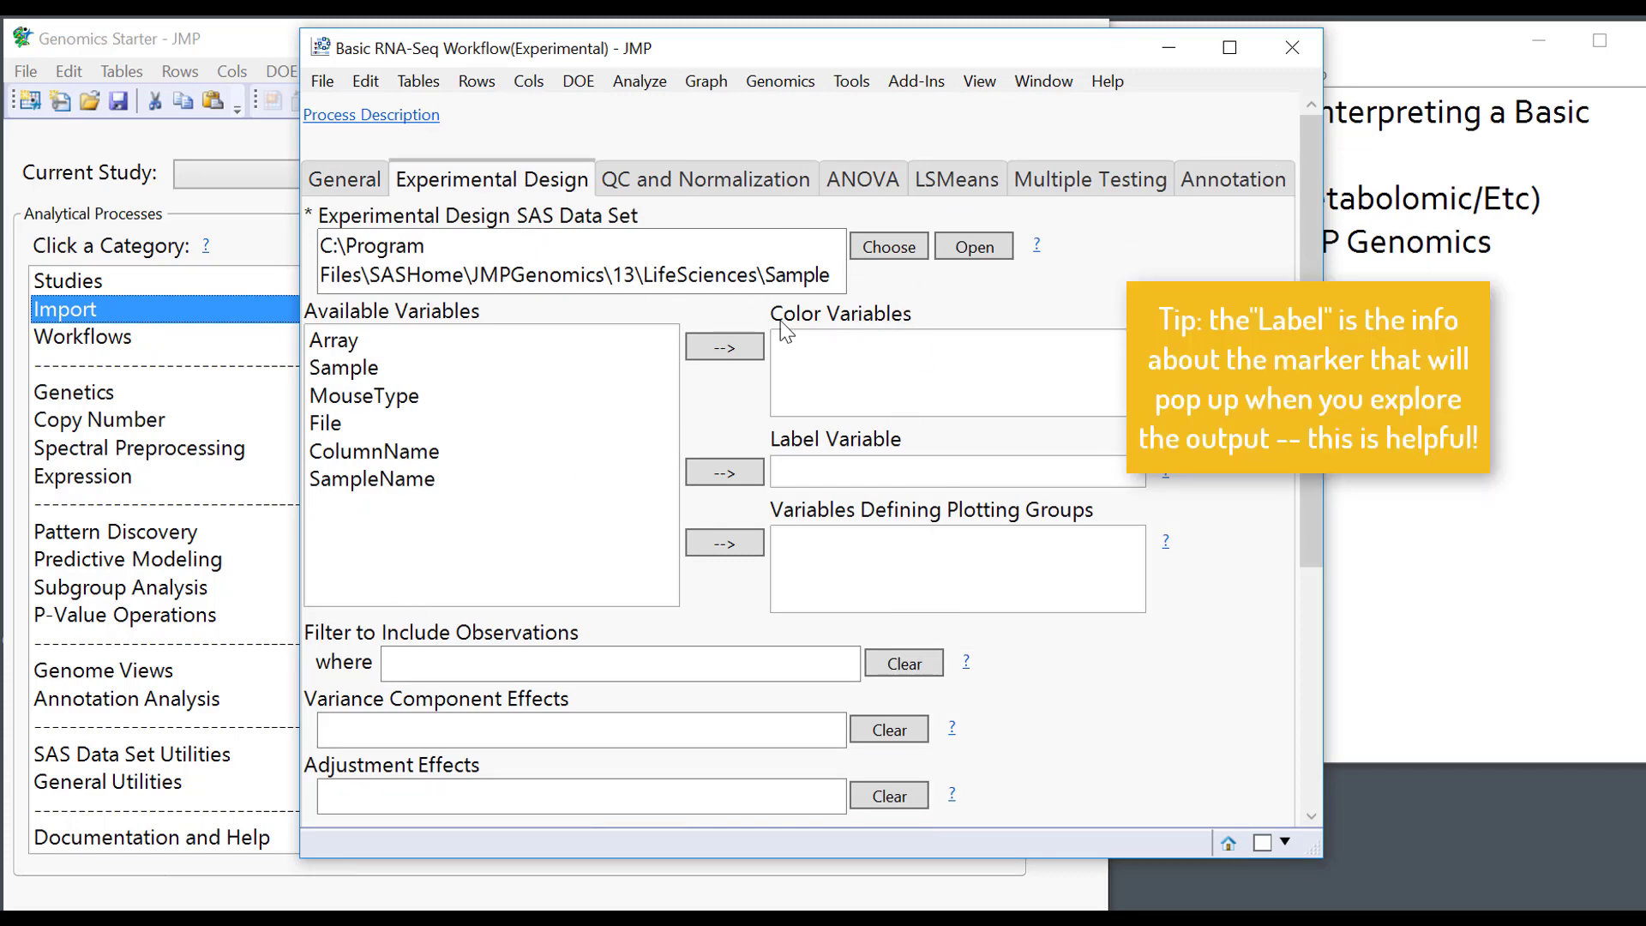
scroll(1168, 478, "down", 3)
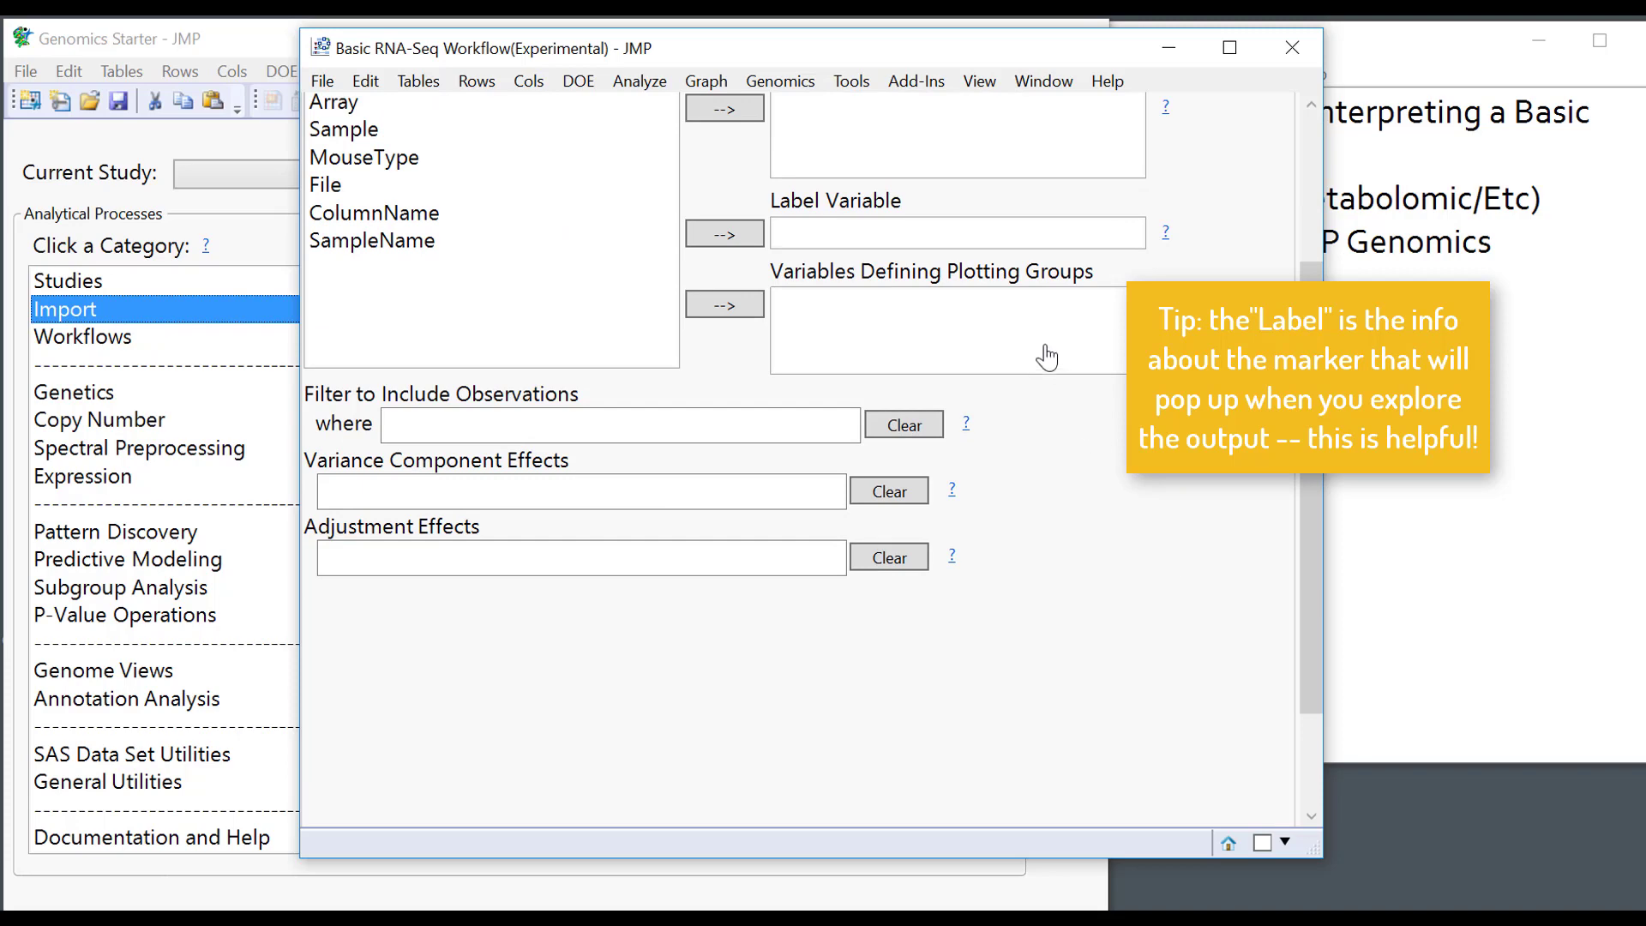
scroll(1051, 357, "up", 3)
left_click(730, 188)
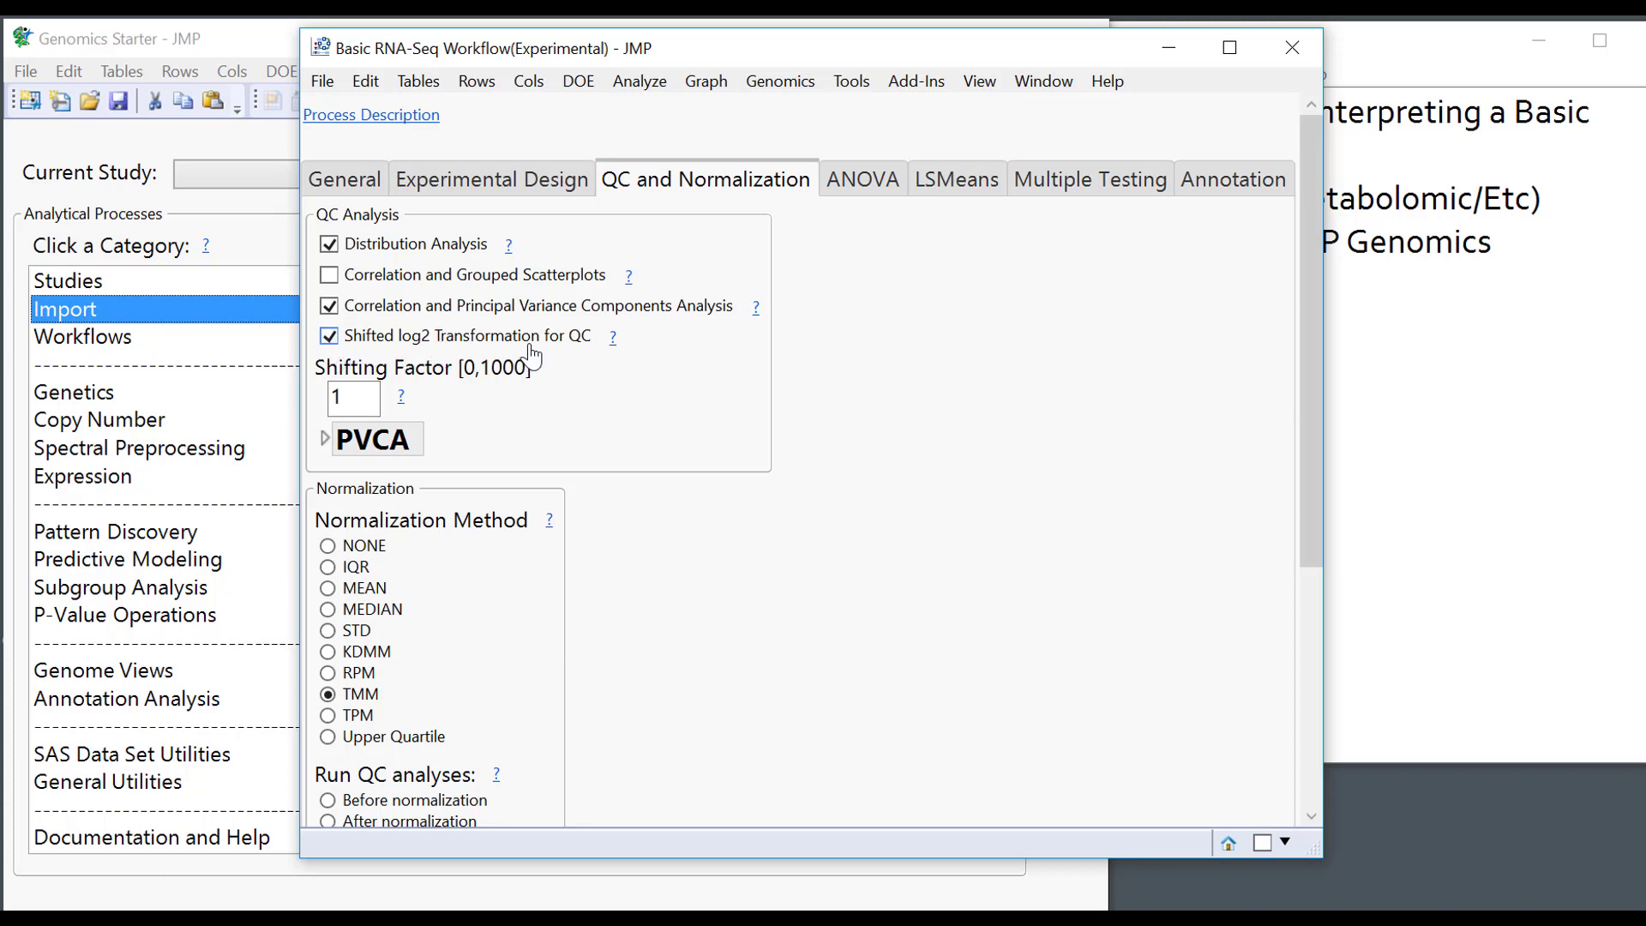
Check the Shifting Factor of 1, then view the ANOVA settings with MouseType as fixed effect.
left_click(353, 391)
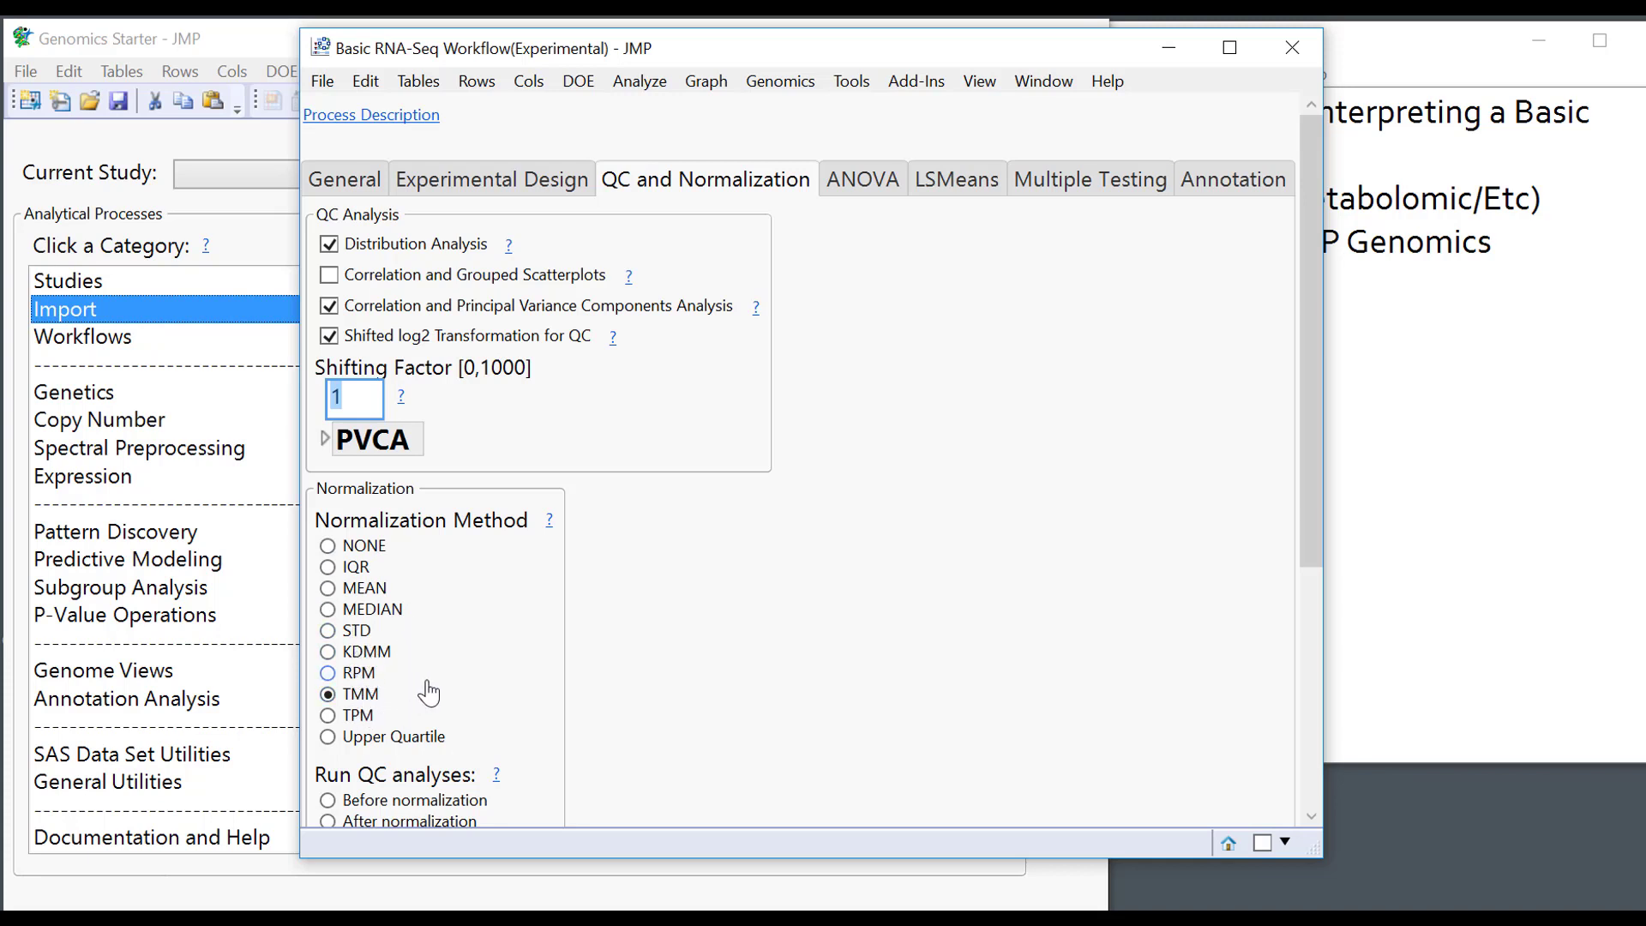
scroll(753, 626, "down", 1)
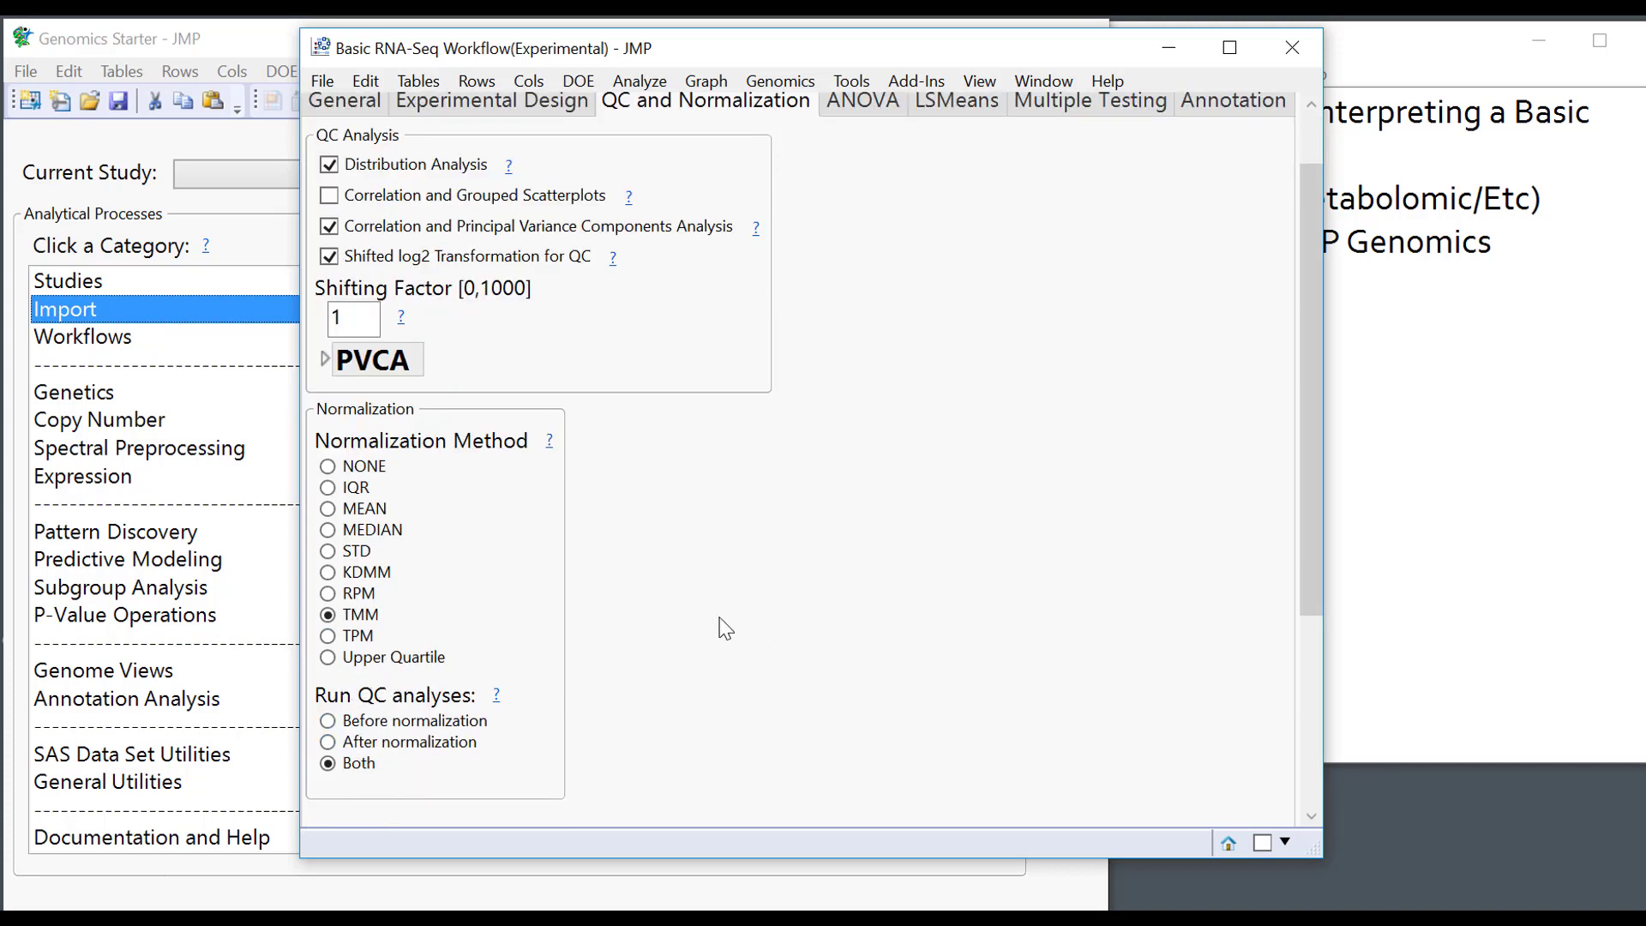
scroll(877, 666, "up", 1)
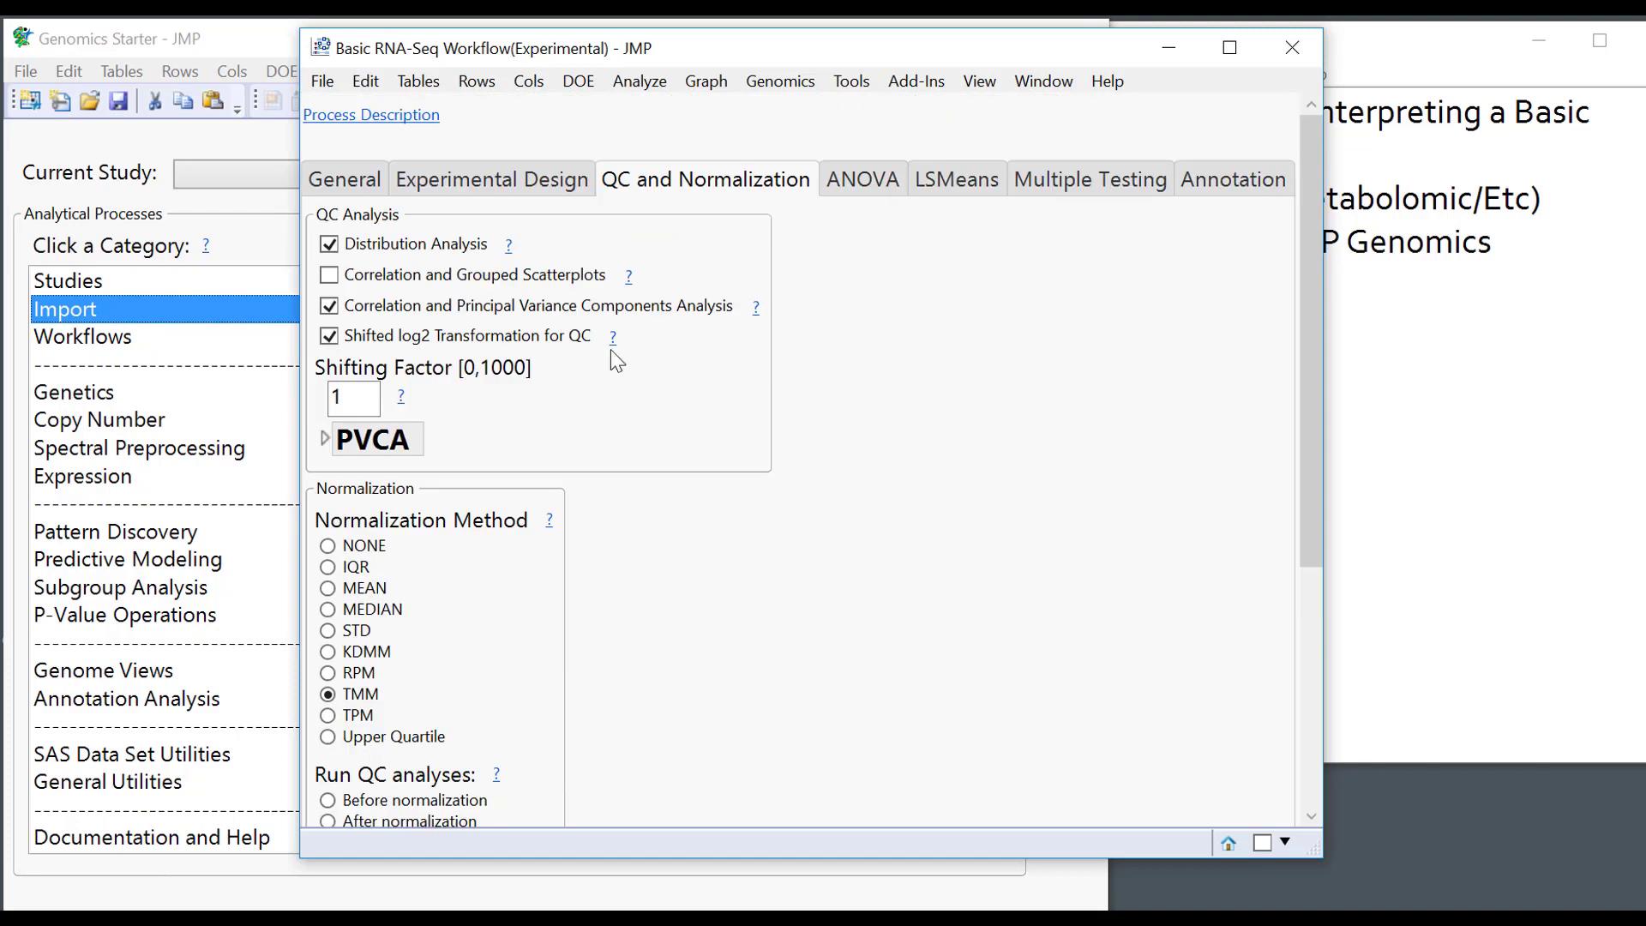
left_click(871, 181)
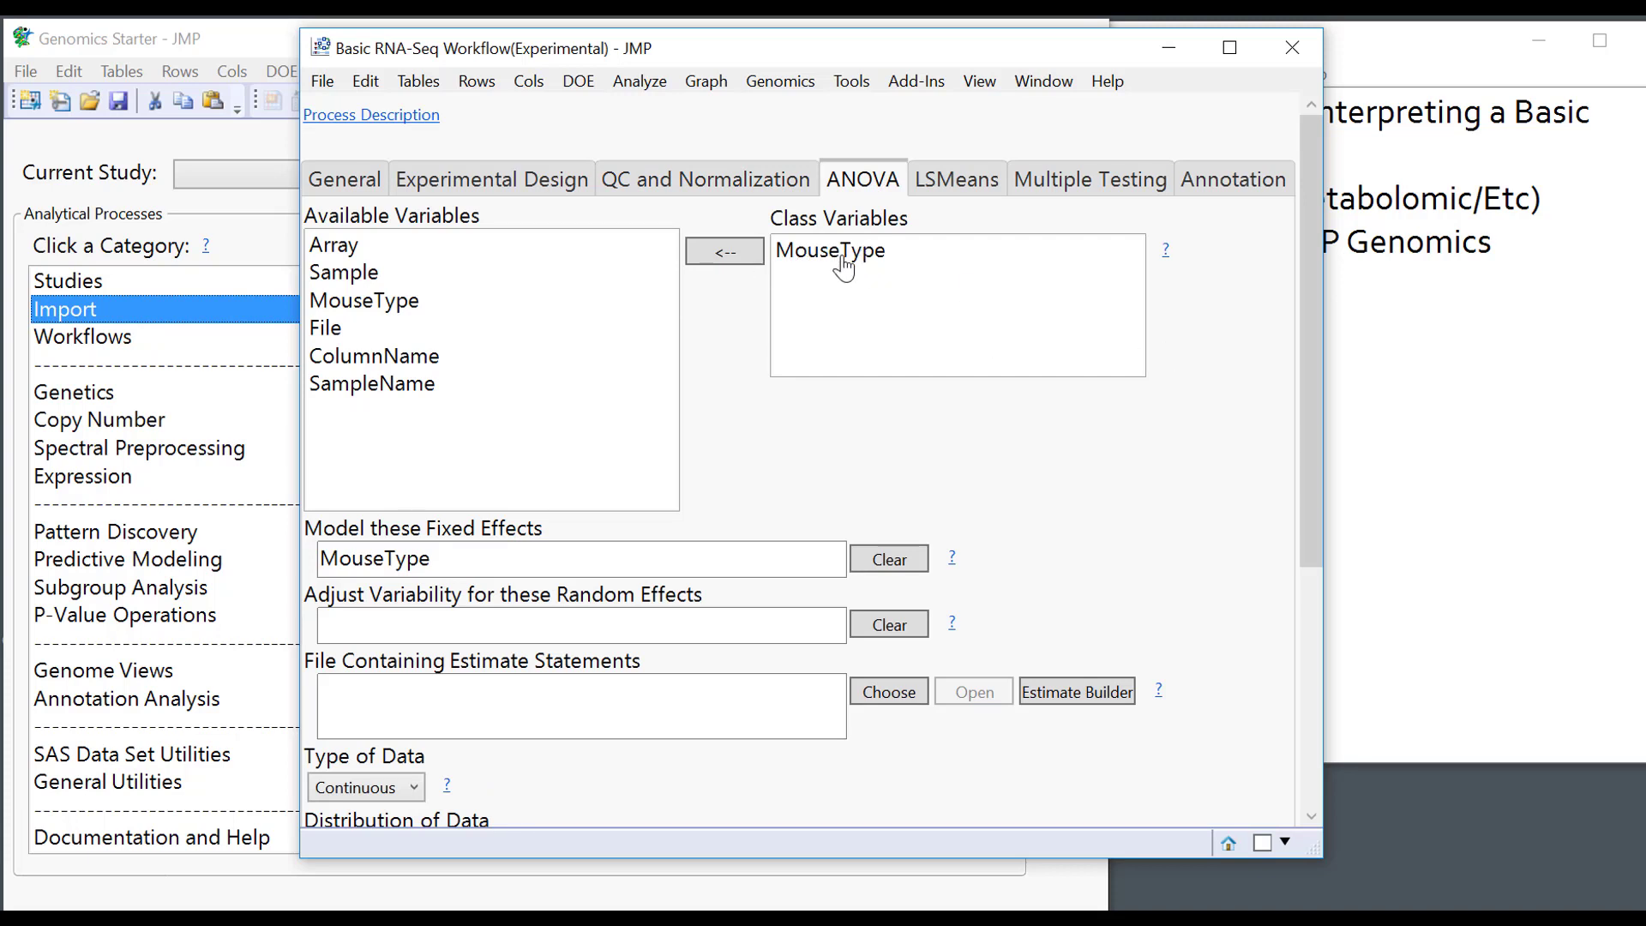
Inspect the MouseType fixed and empty random effects, and try Count as the data type.
double_click(386, 567)
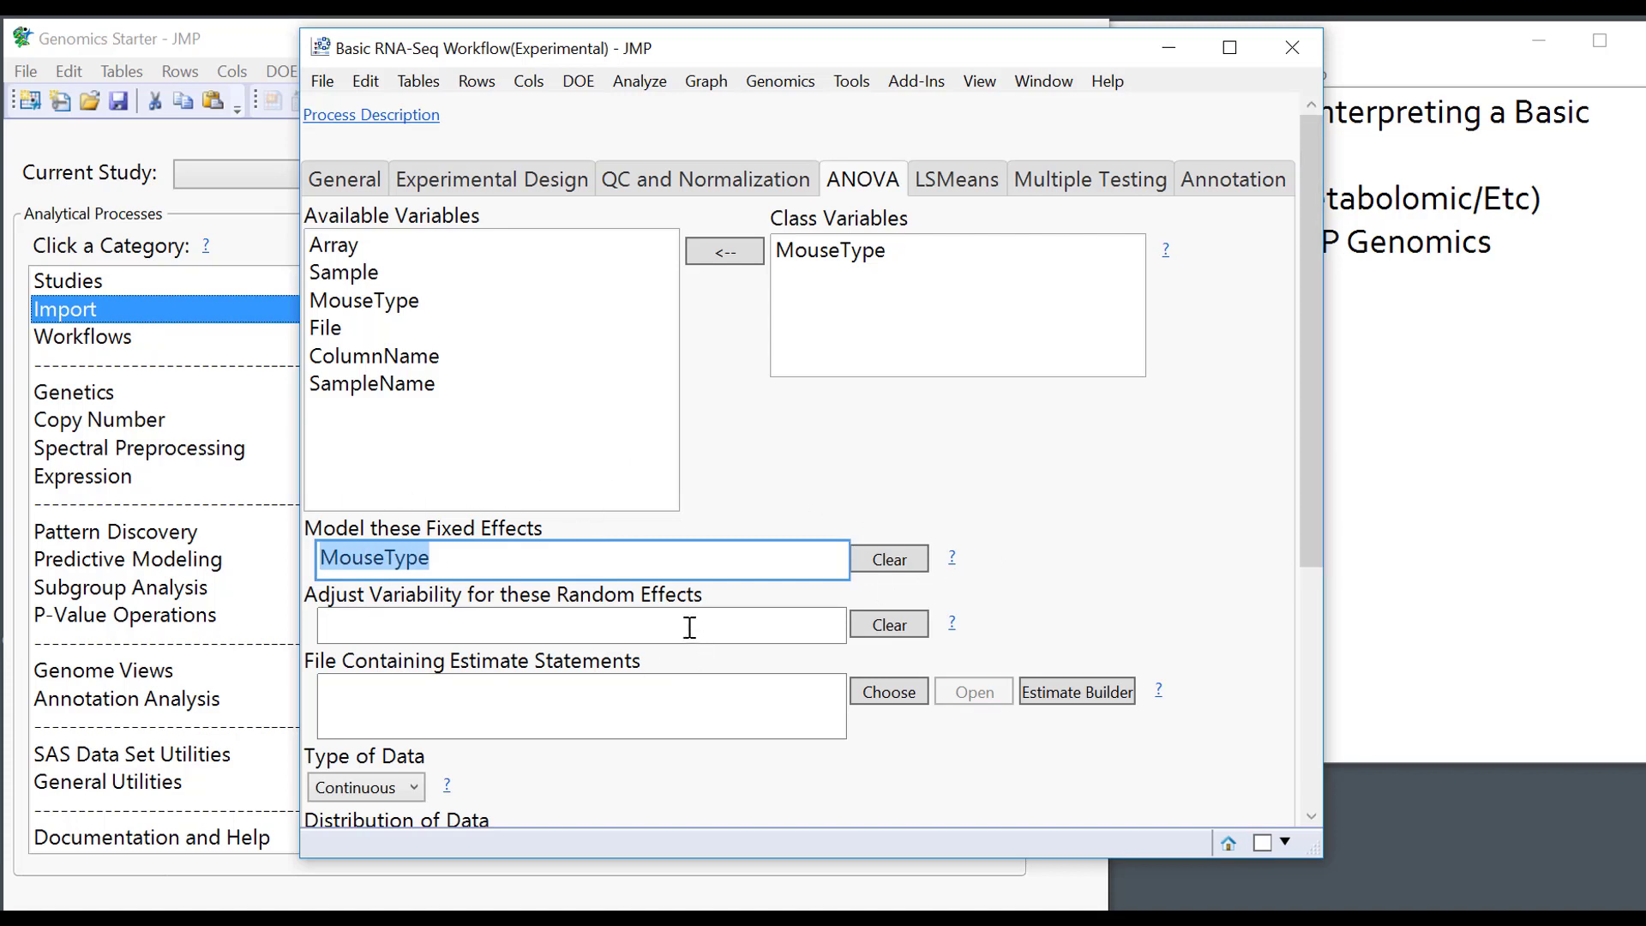
left_click(610, 617)
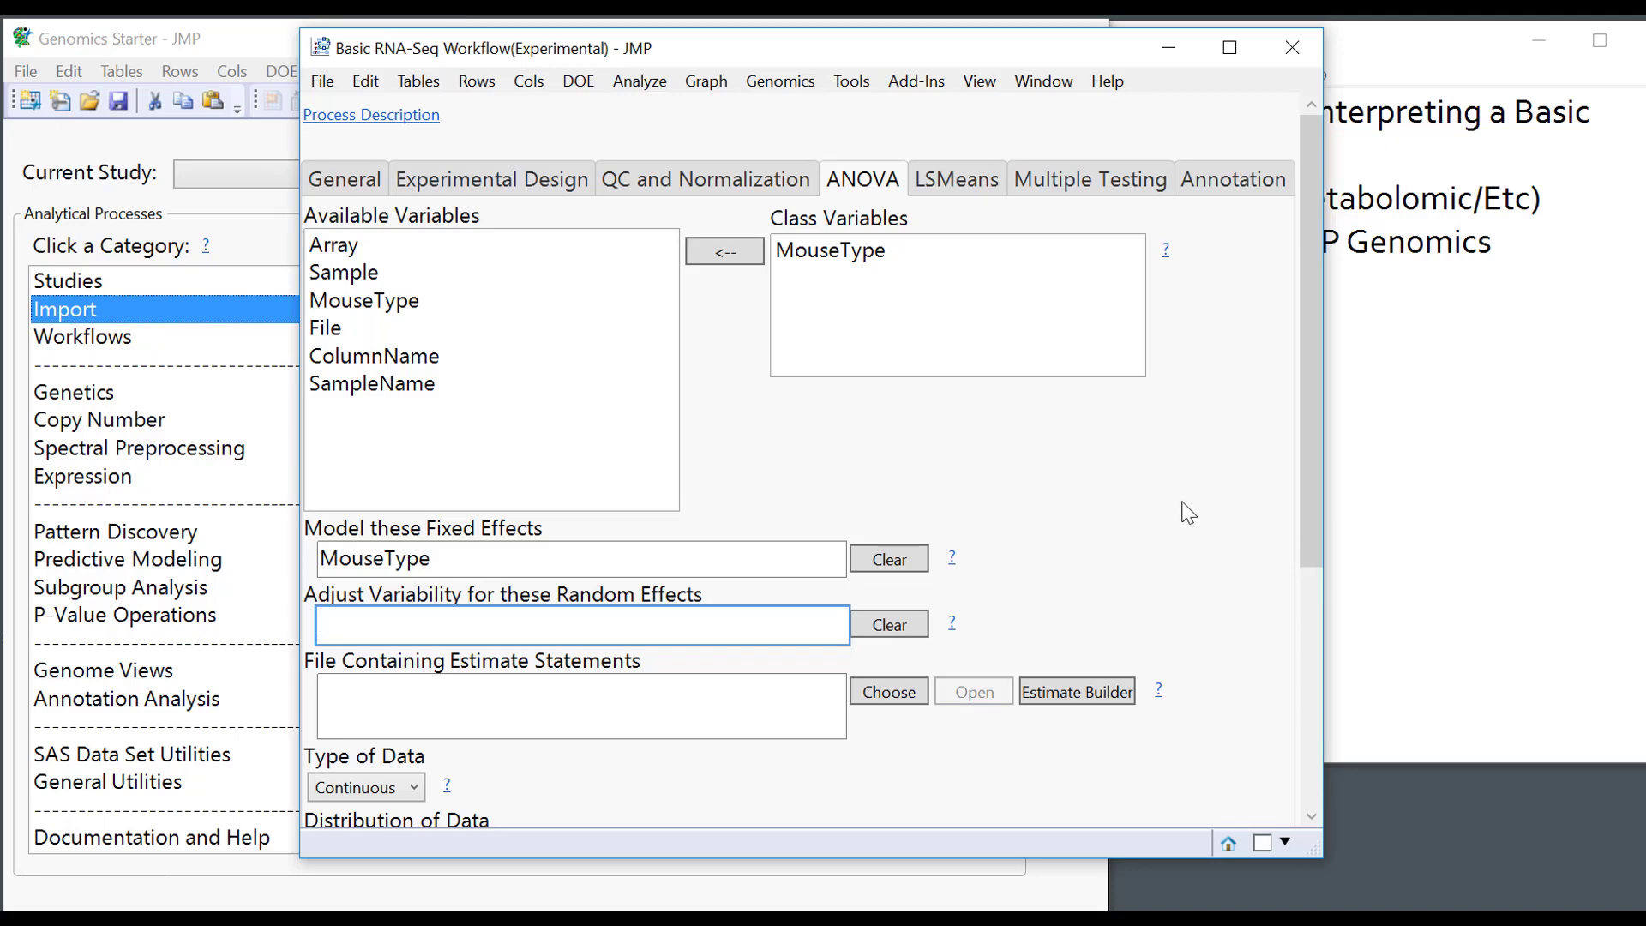
scroll(1192, 515, "down", 3)
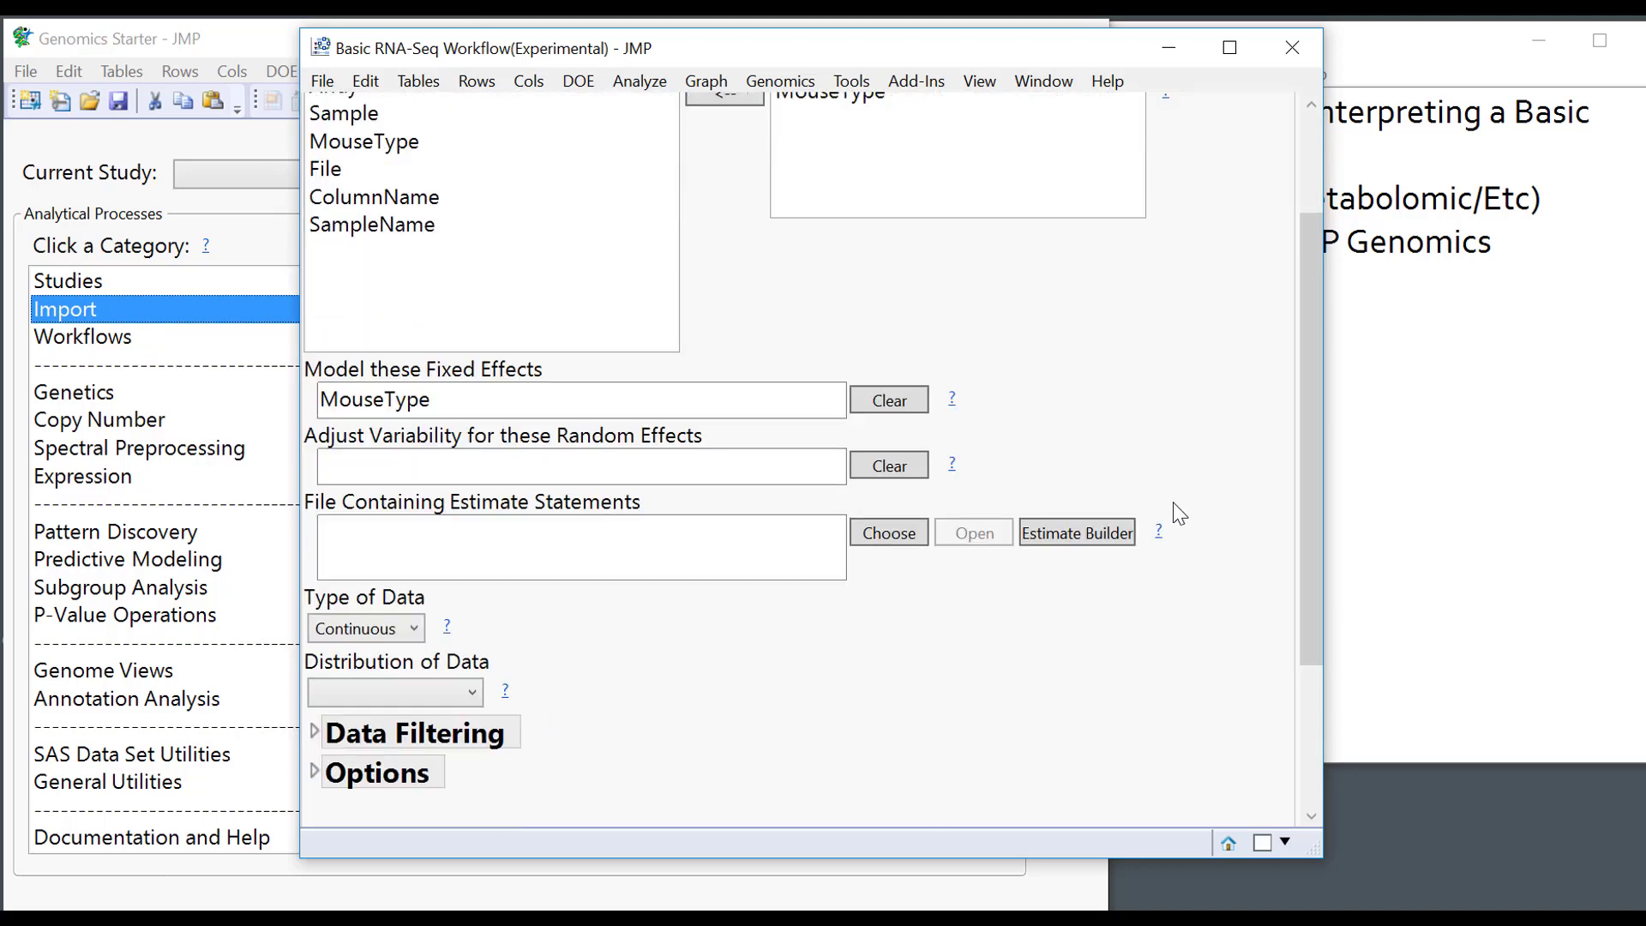
left_click(368, 633)
left_click(374, 690)
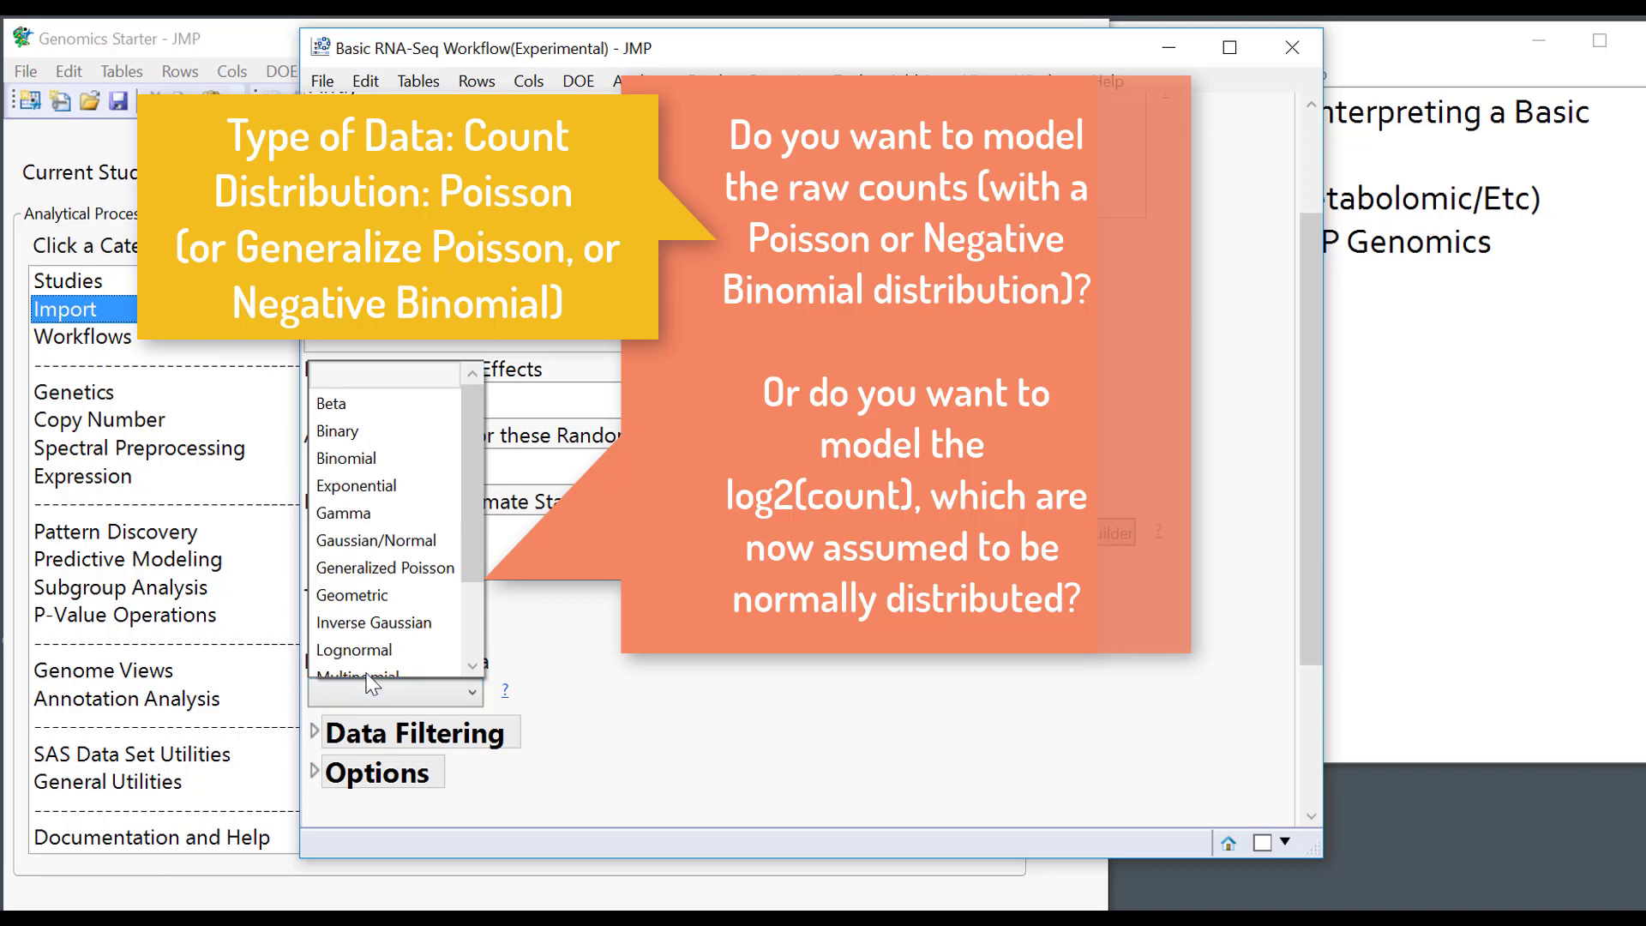
scroll(386, 624, "down", 3)
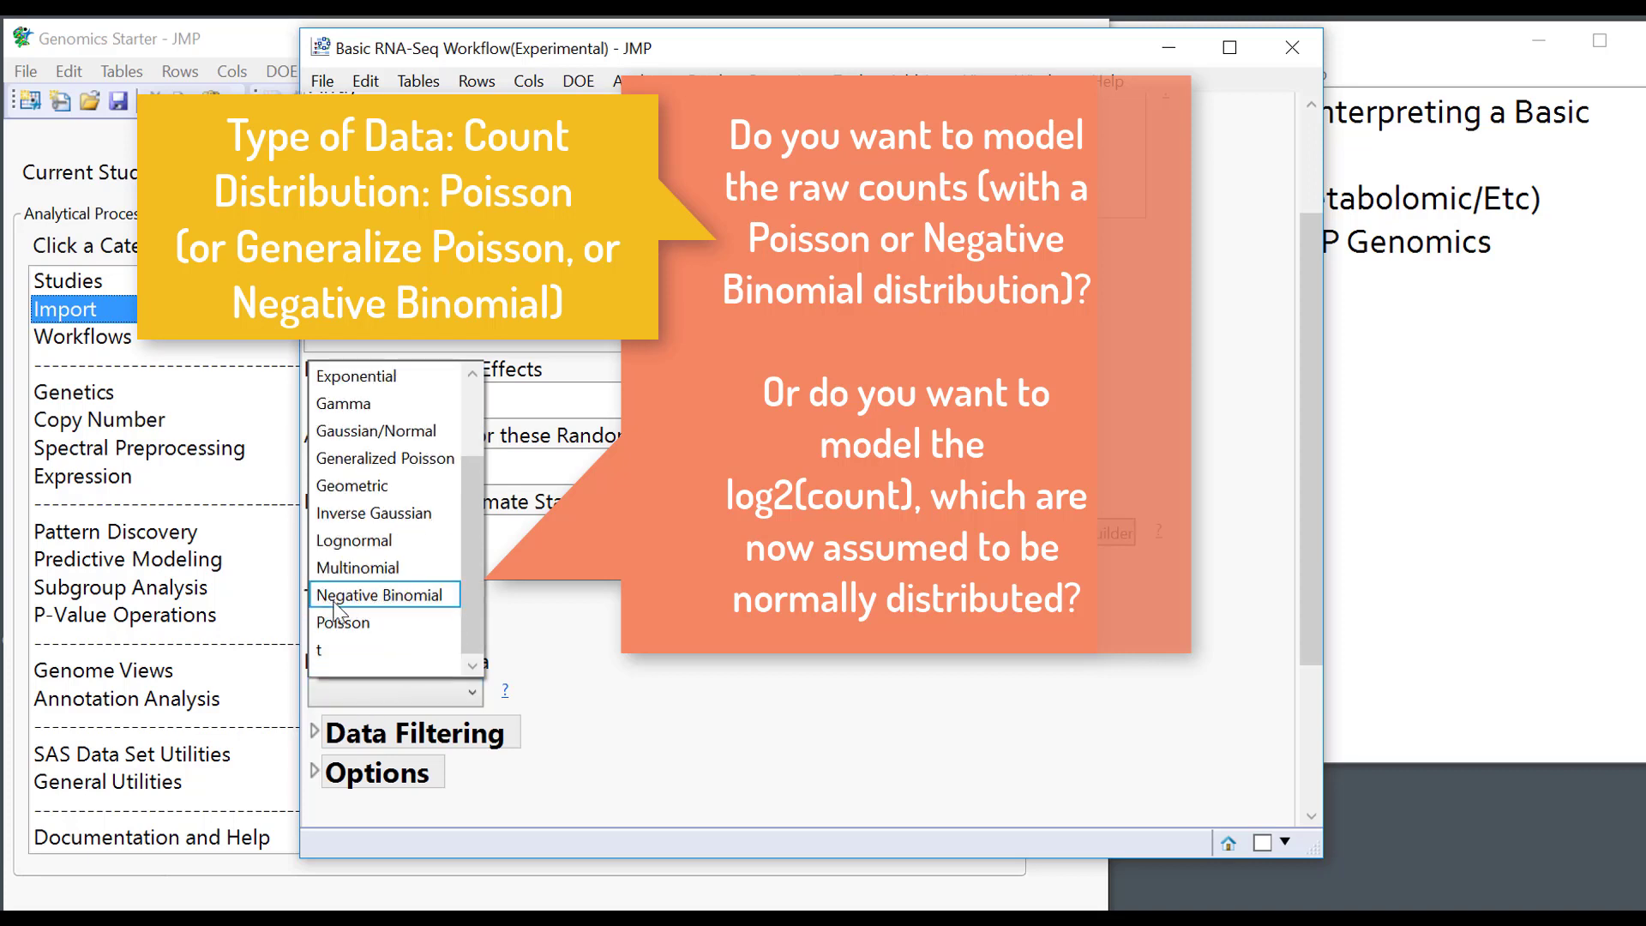
key("Escape")
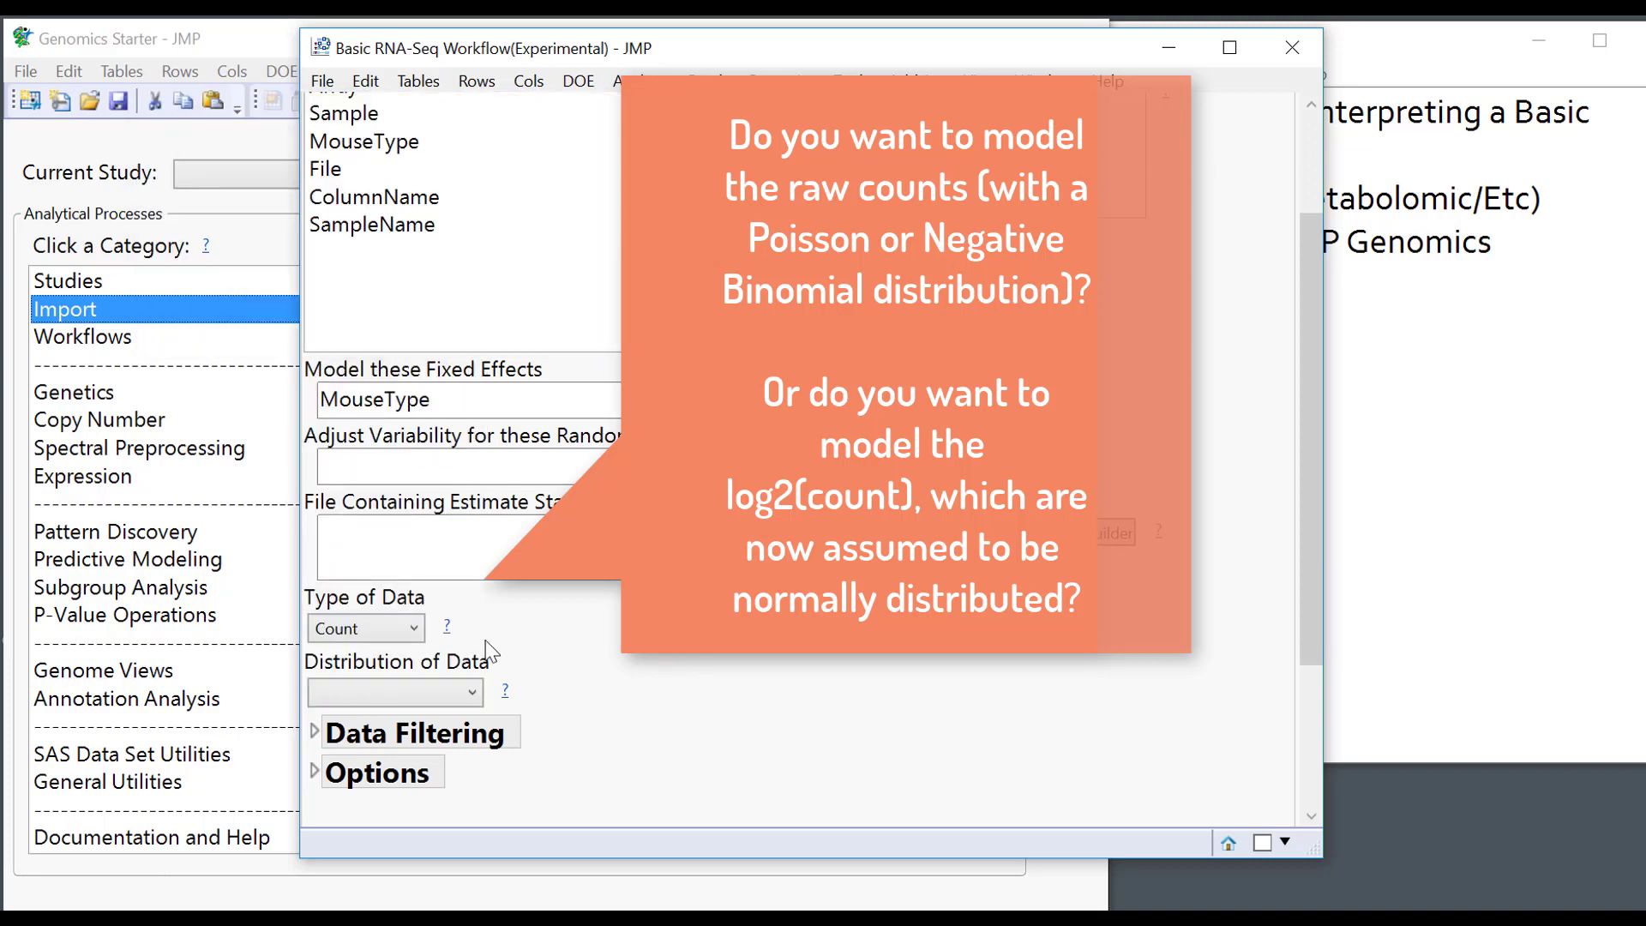
Set the data type back to Continuous, check the fold-change options, and view LSMeans settings.
left_click(412, 628)
left_click(406, 660)
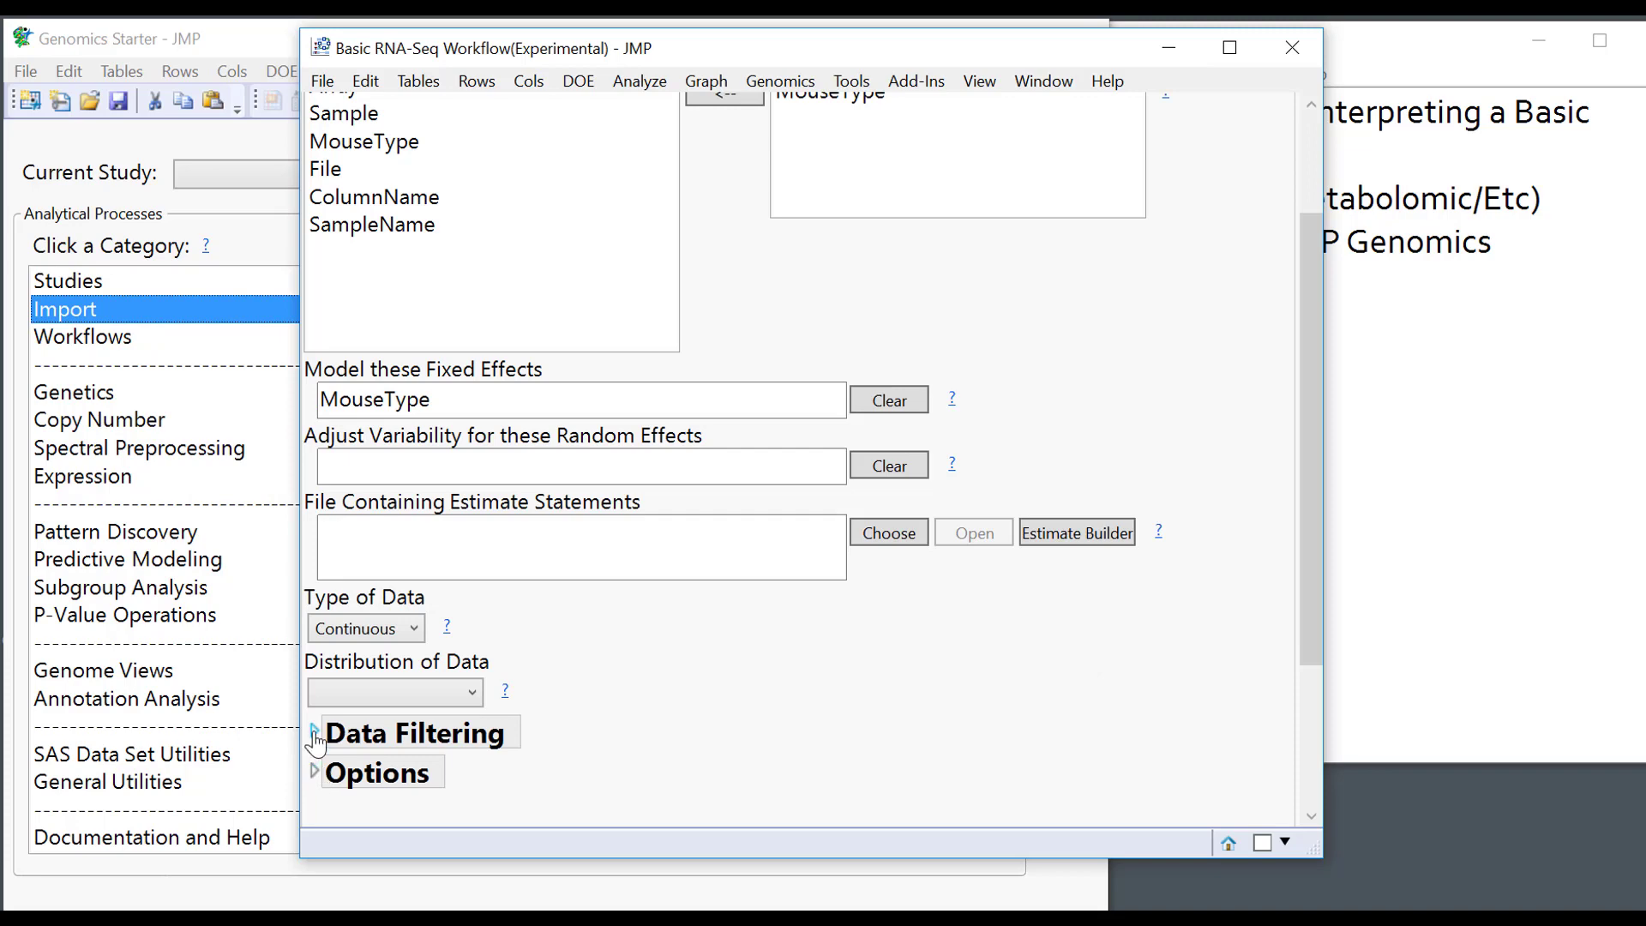
left_click(316, 774)
scroll(824, 669, "down", 3)
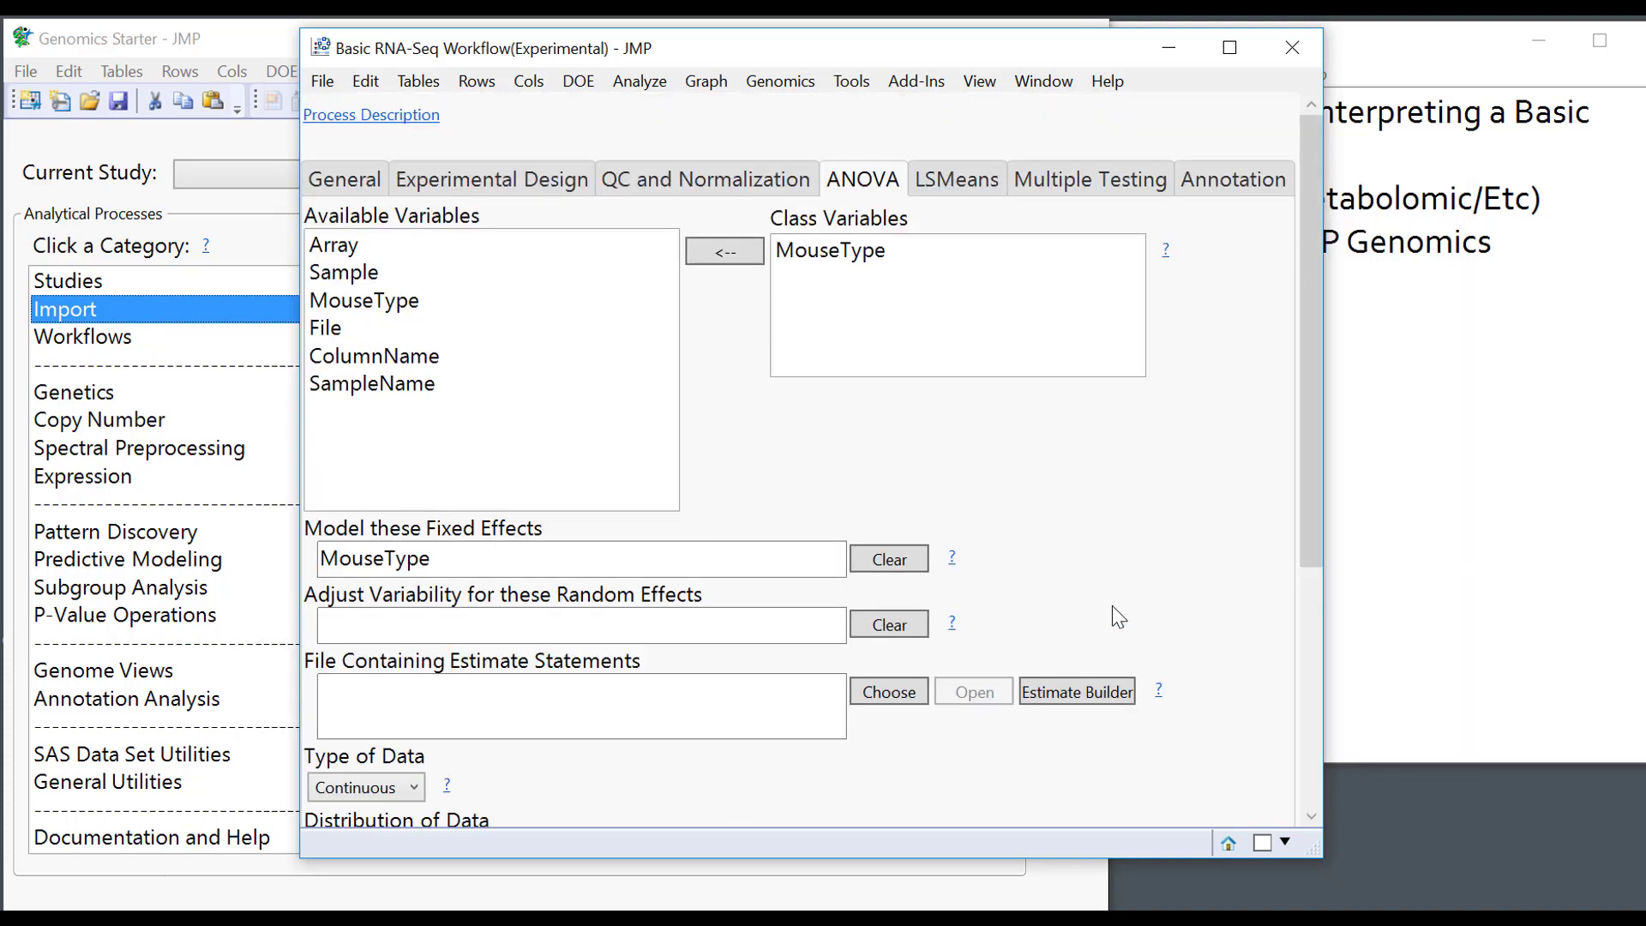
left_click(952, 186)
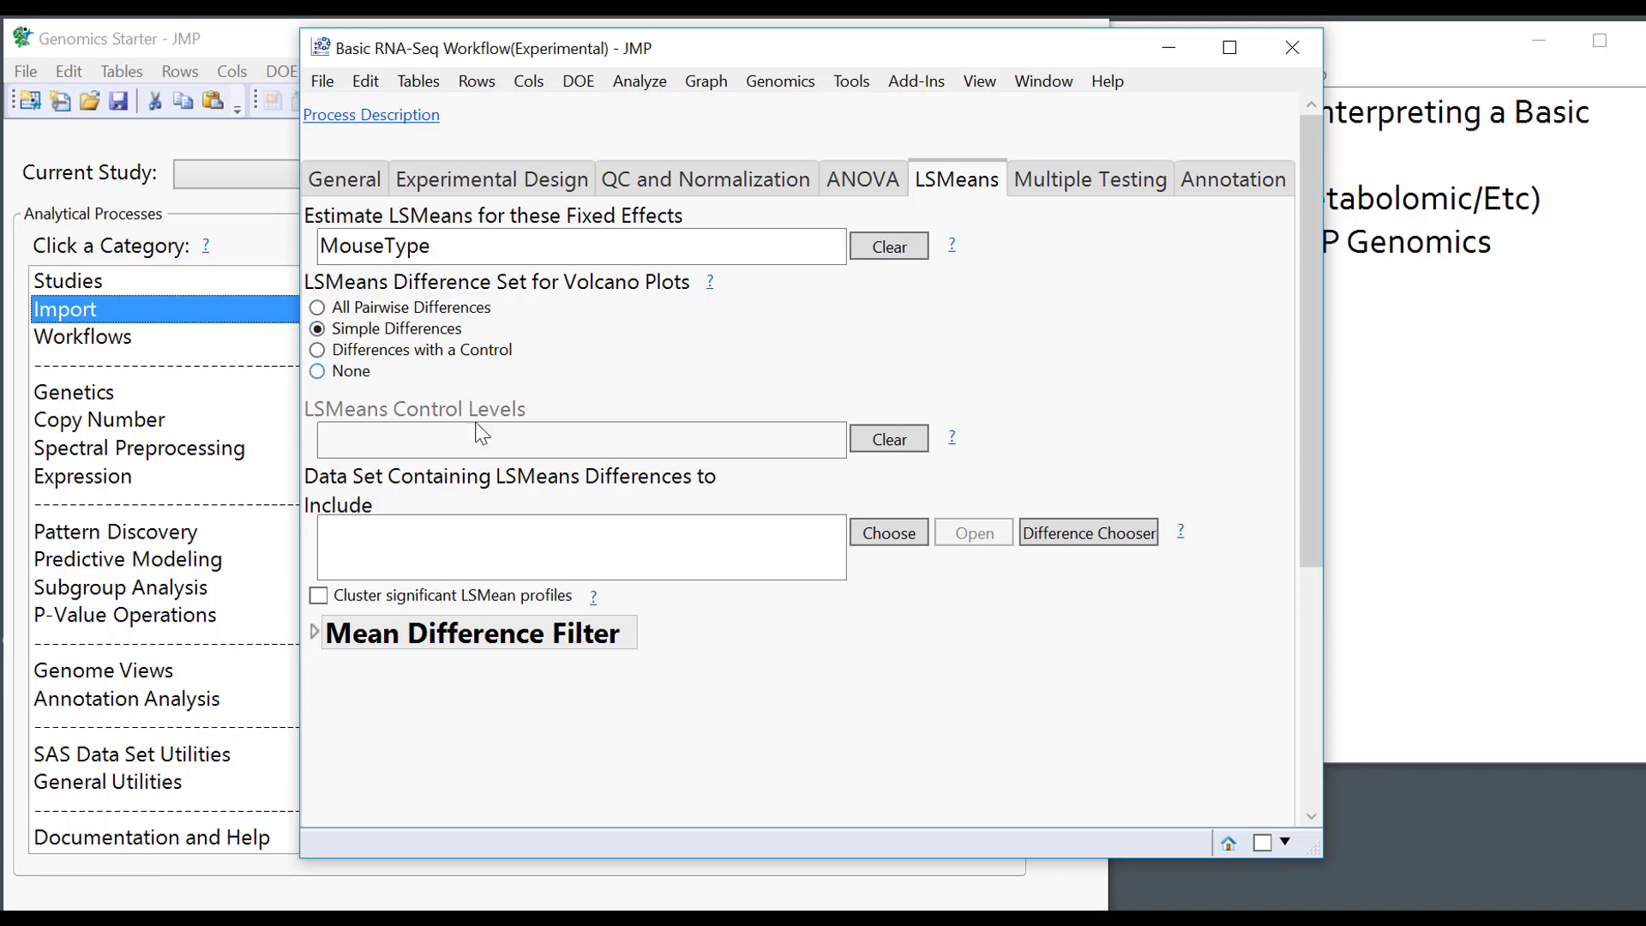
Include the (CAS) - (MUS) difference and reverse both CAS differences, then view Multiple Testing settings.
left_click(1080, 537)
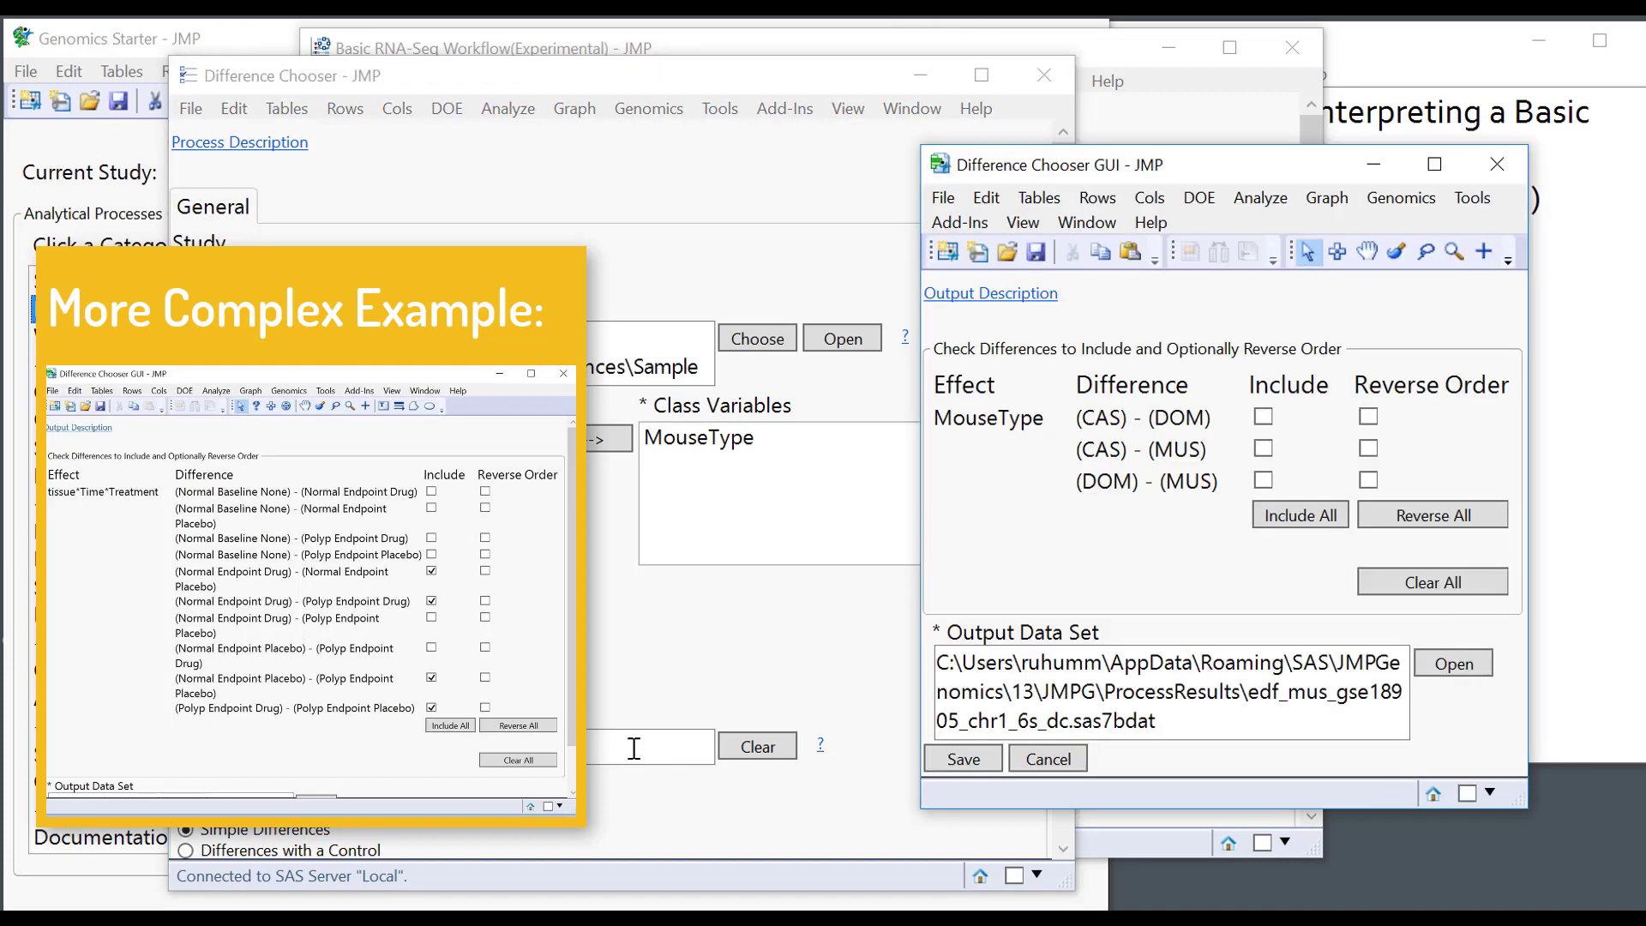
left_click_drag(1213, 176, 921, 128)
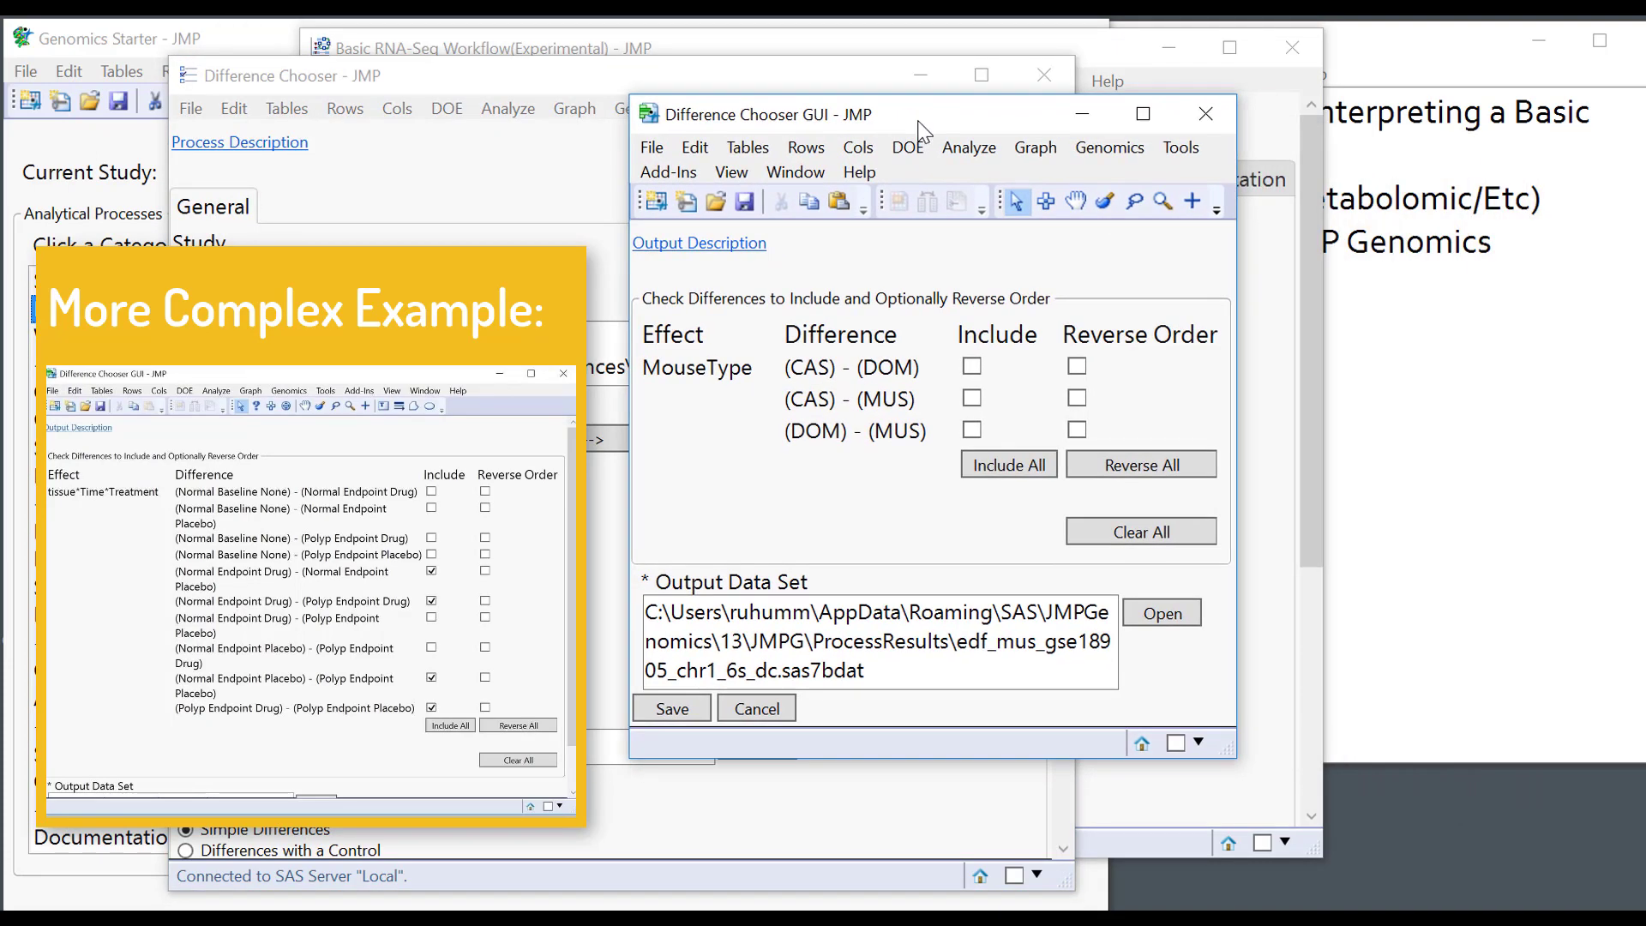
left_click(971, 397)
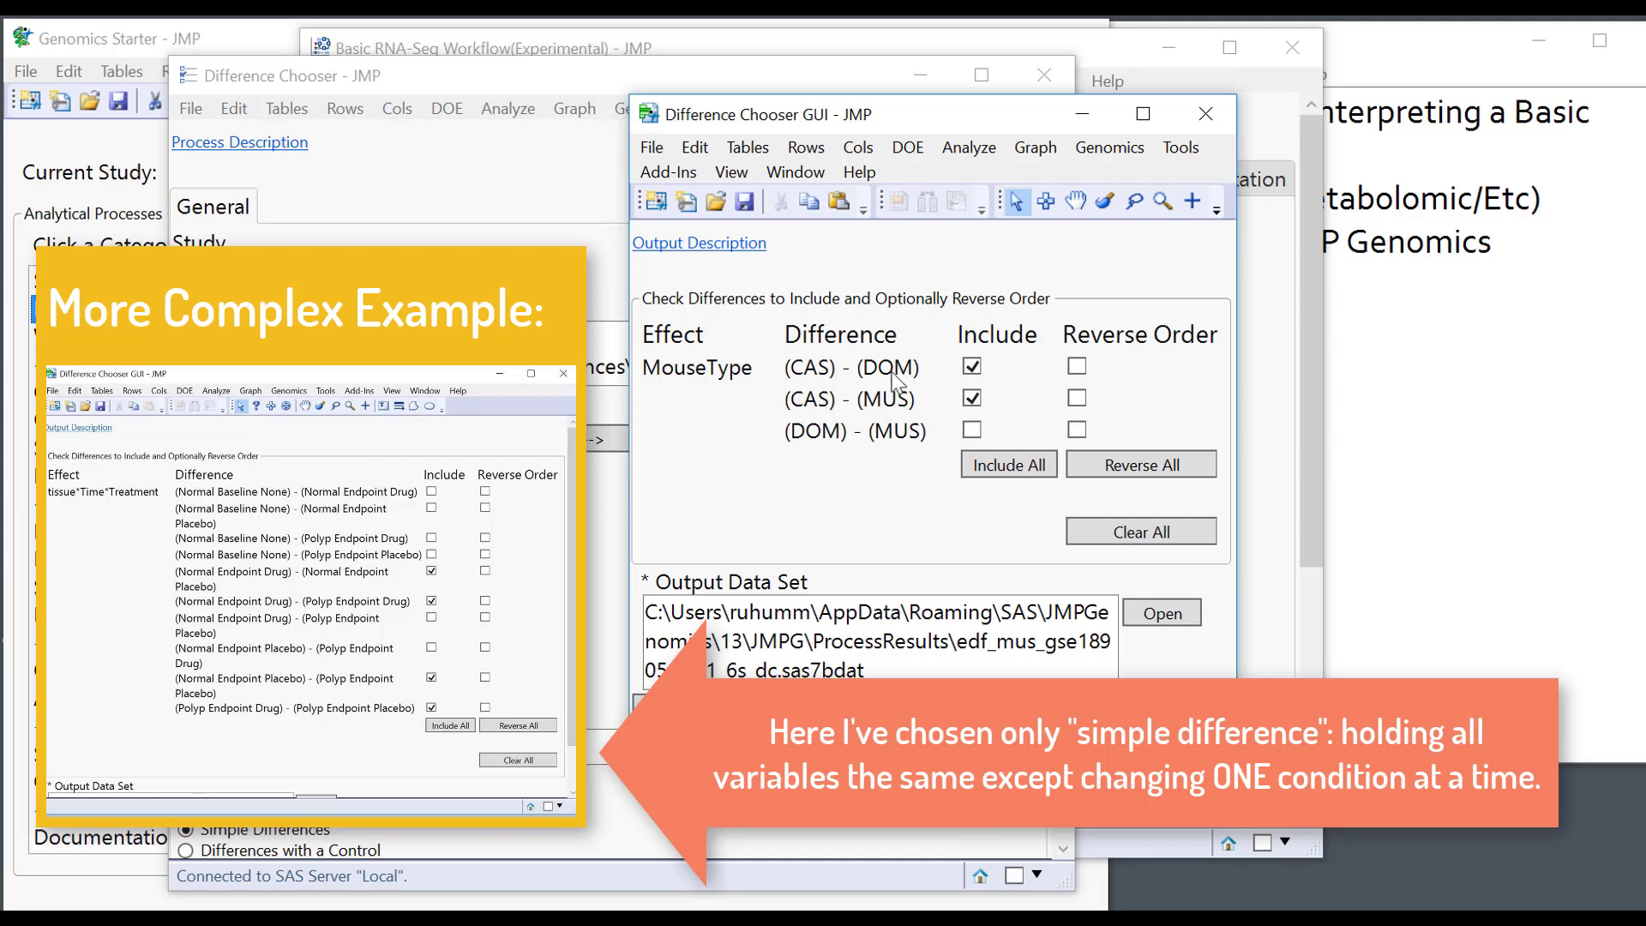
left_click(1077, 366)
left_click(1077, 398)
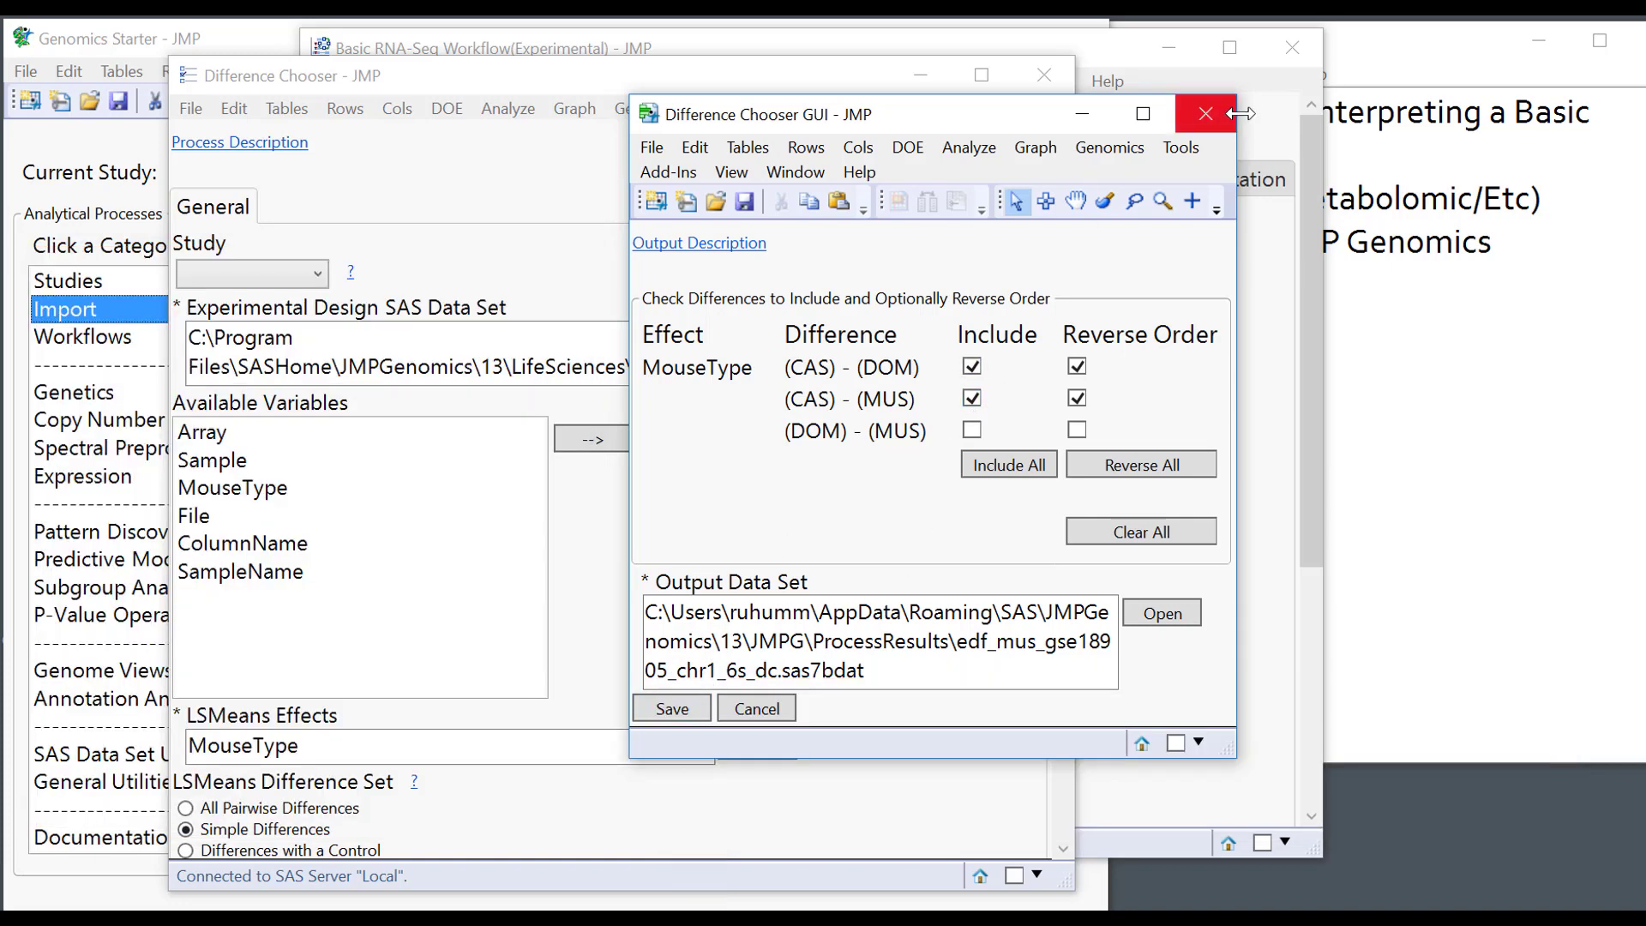
left_click(1206, 114)
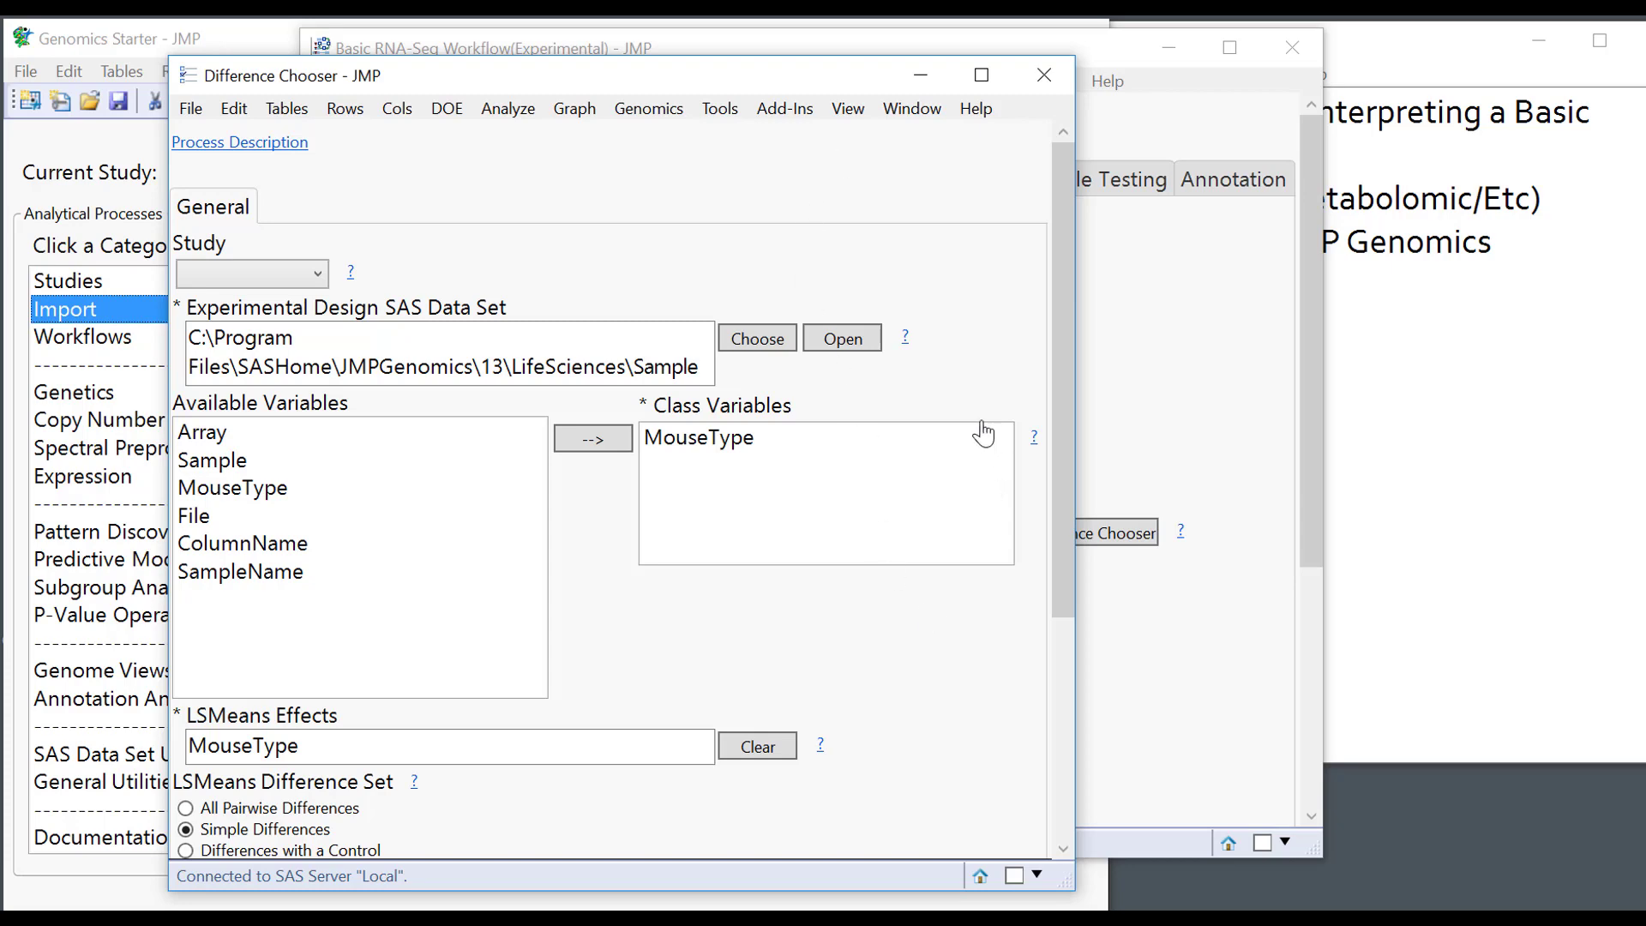
left_click(1044, 75)
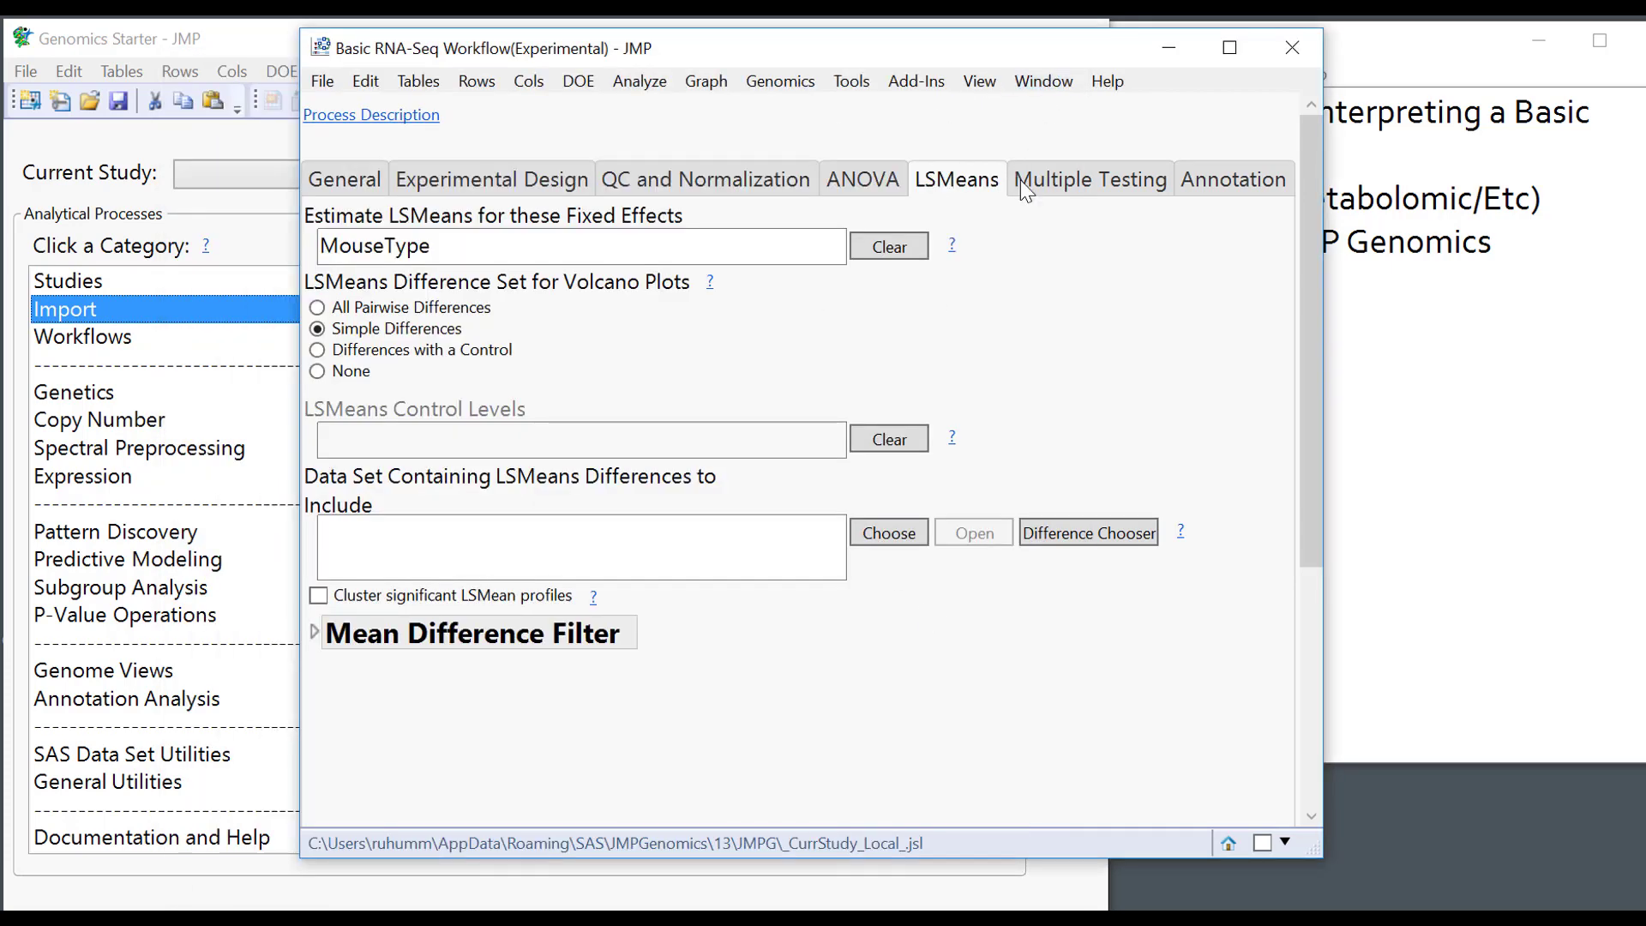
left_click(1085, 190)
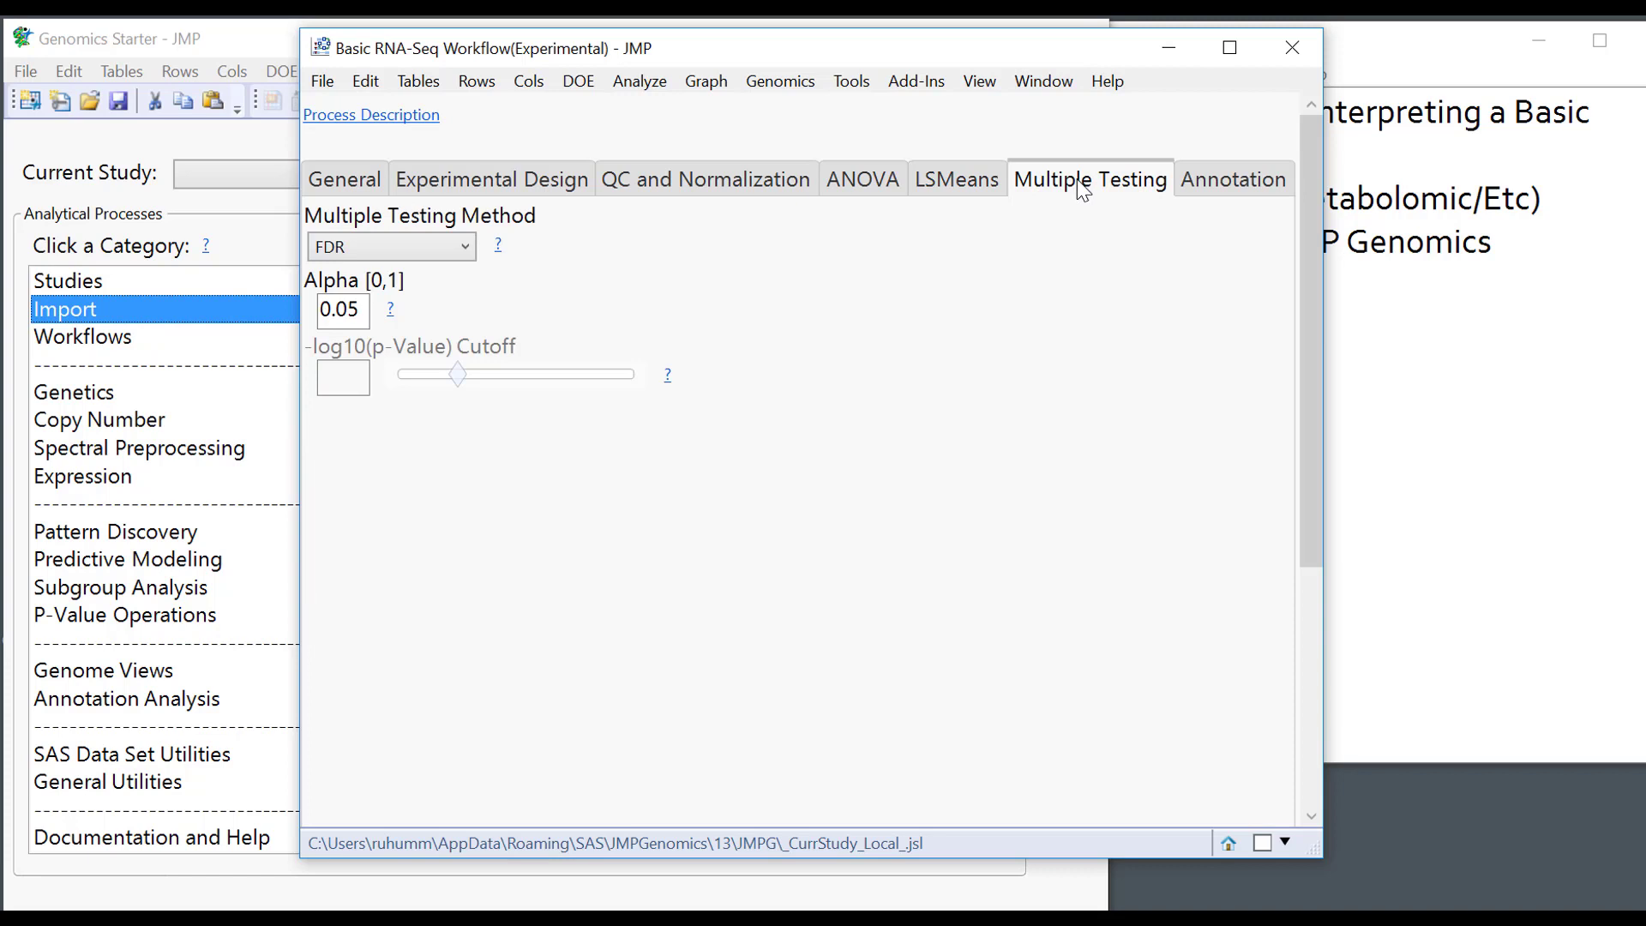
Keep FDR as the multiple testing method.
left_click(409, 244)
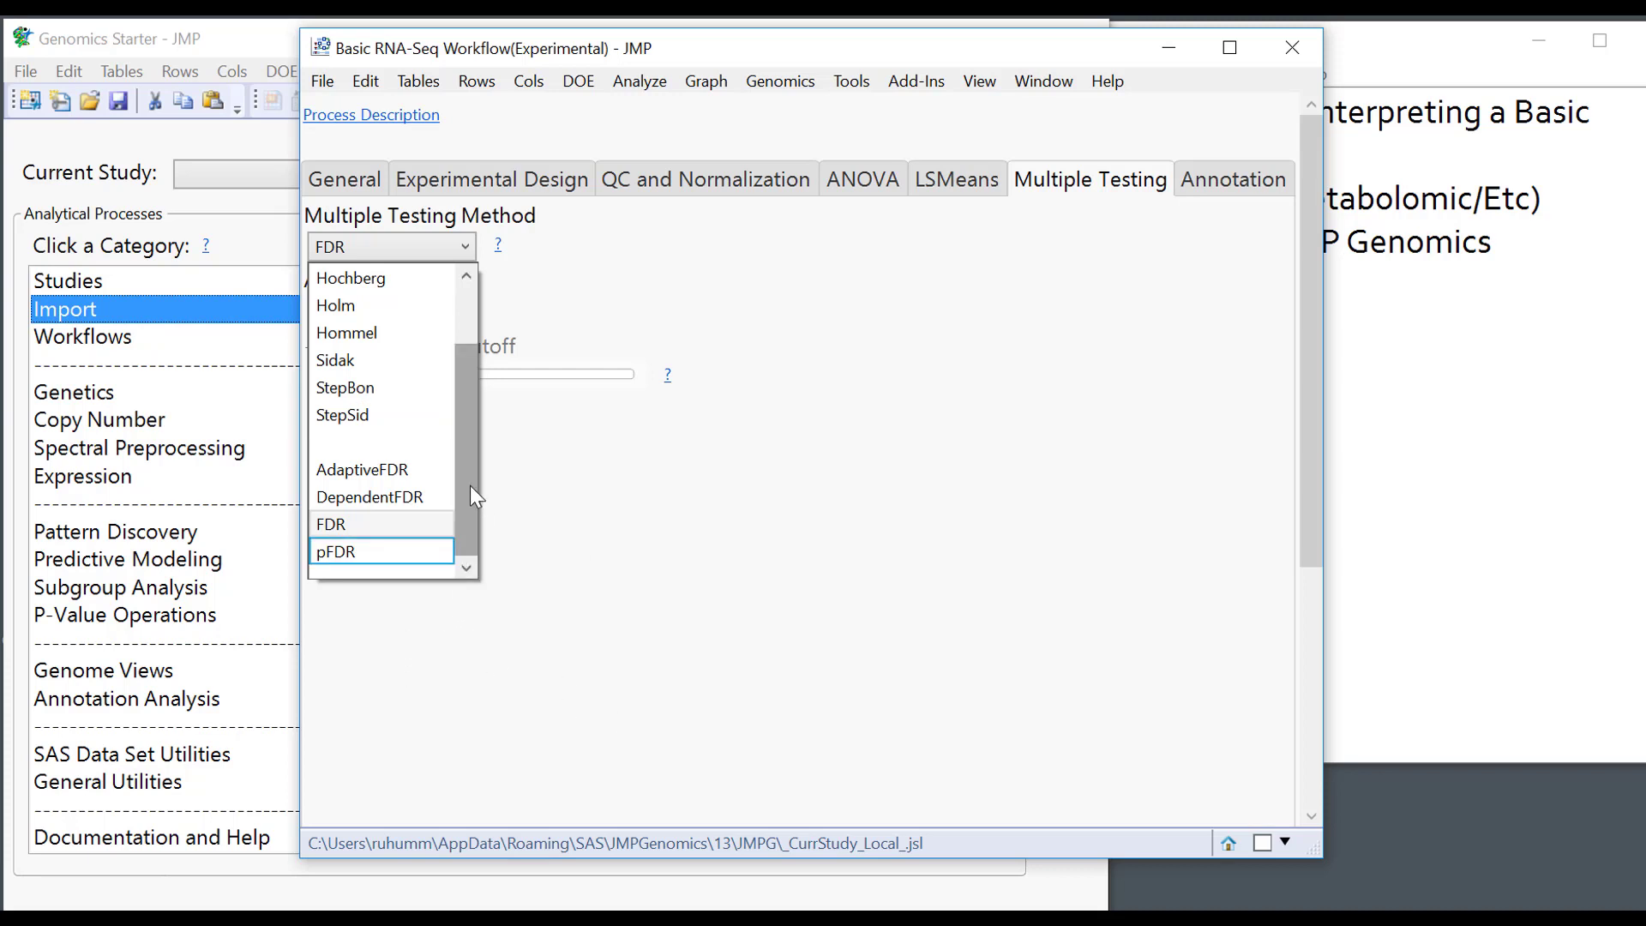
left_click_drag(470, 485, 472, 527)
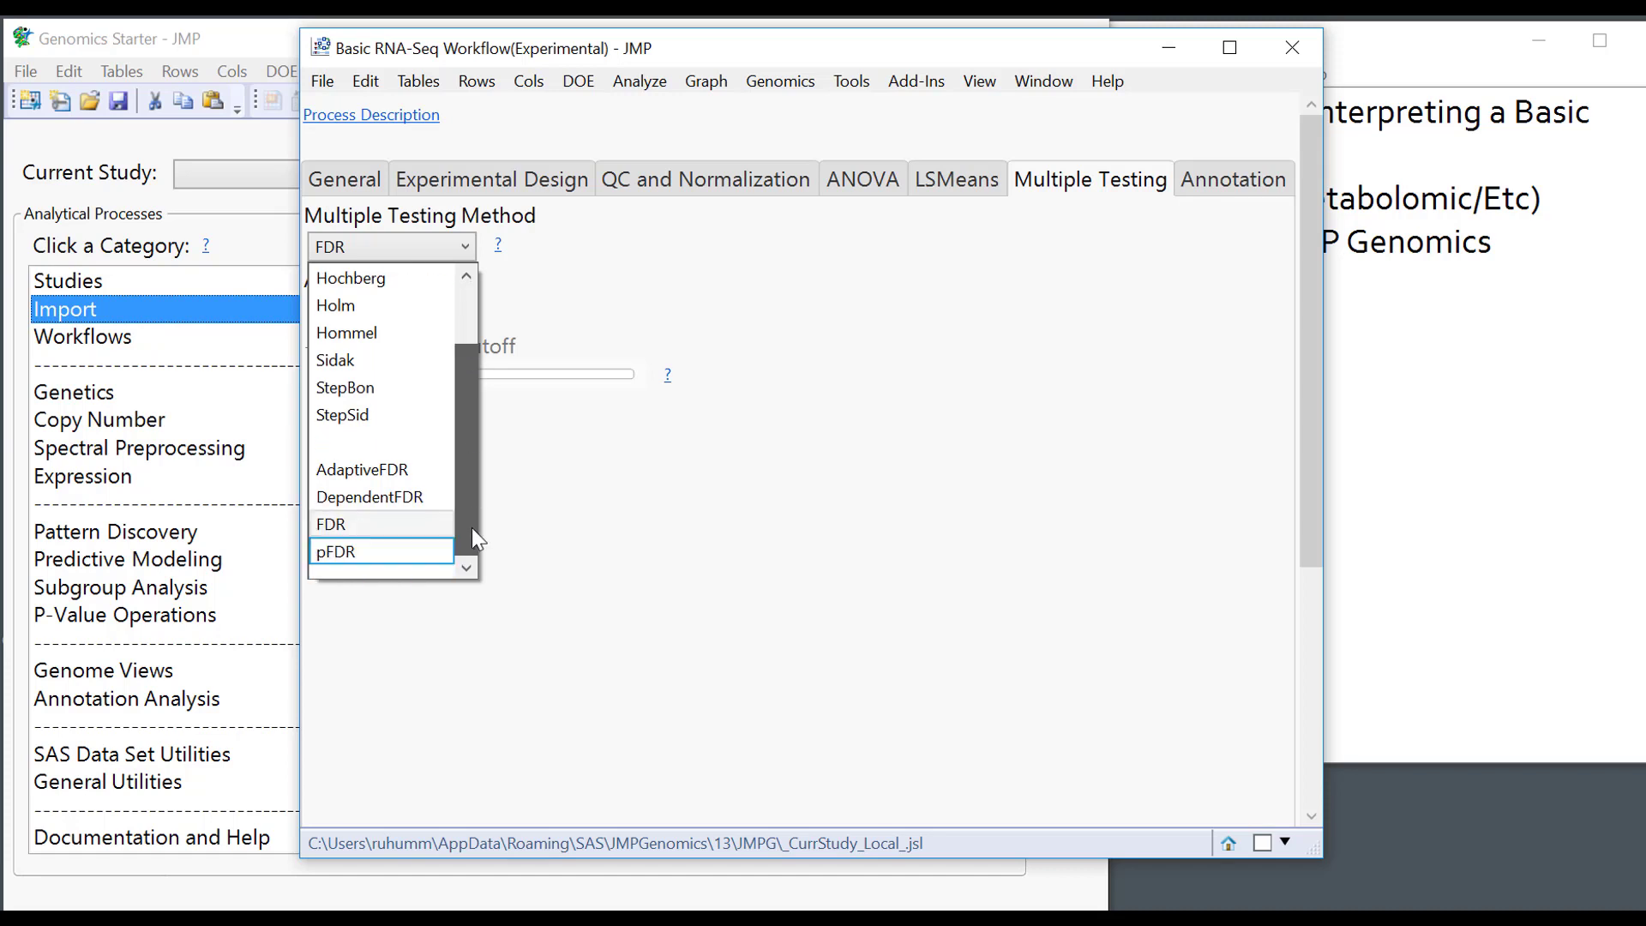
left_click(913, 487)
Expand the Annotation Data settings and run the whole RNA-Seq workflow.
left_click(1243, 178)
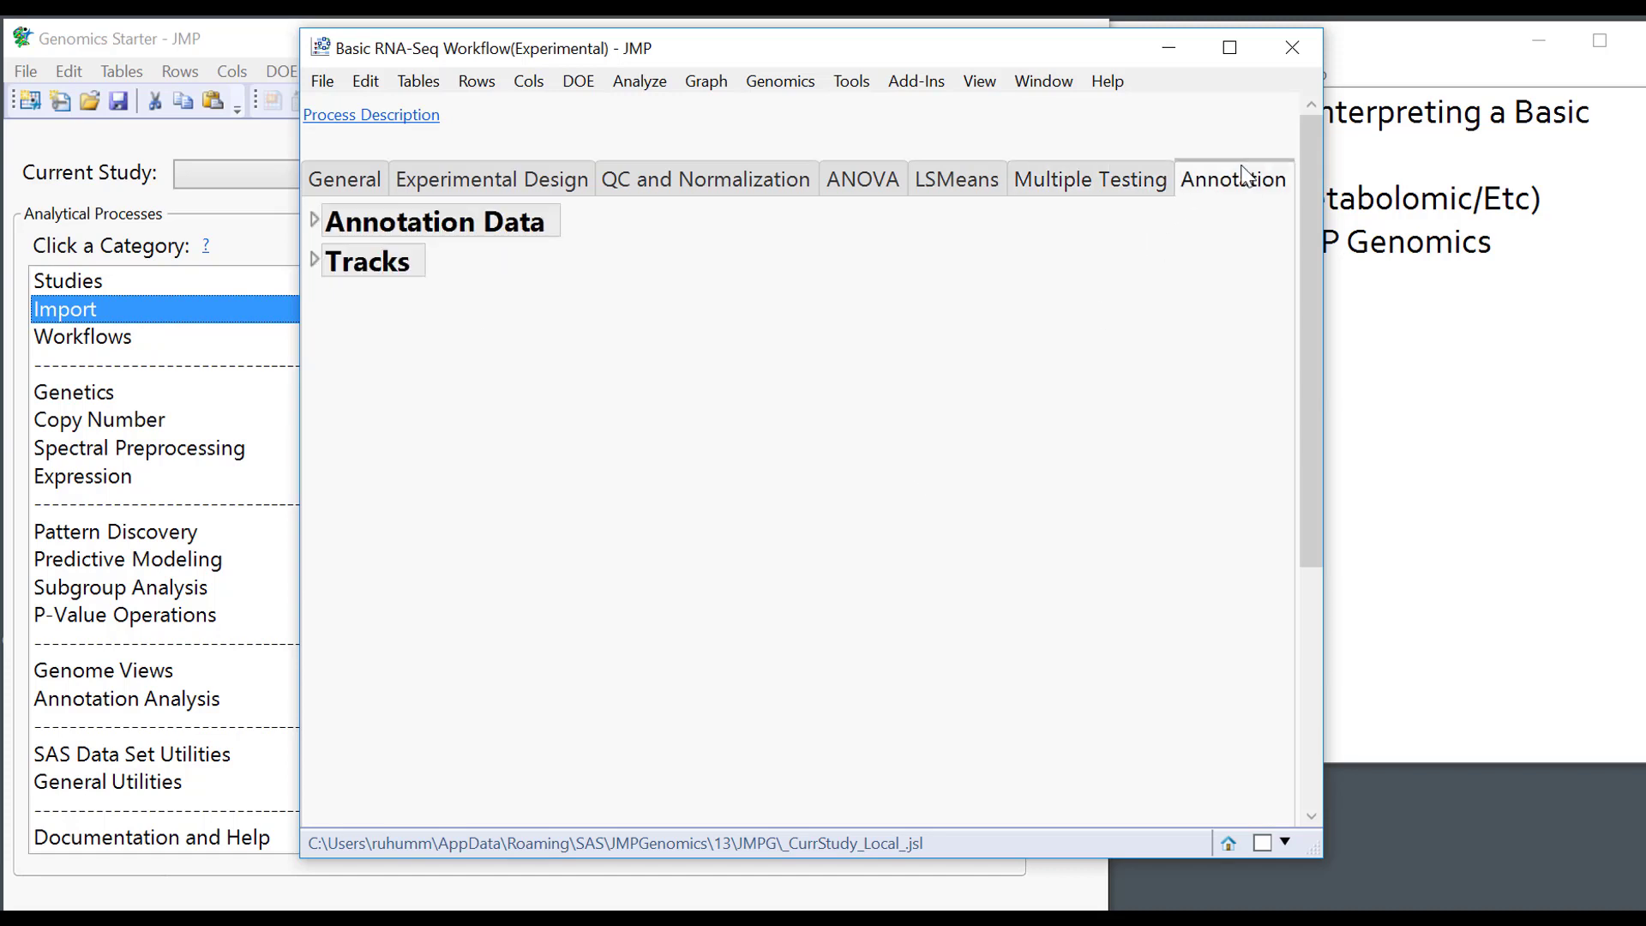
left_click(316, 221)
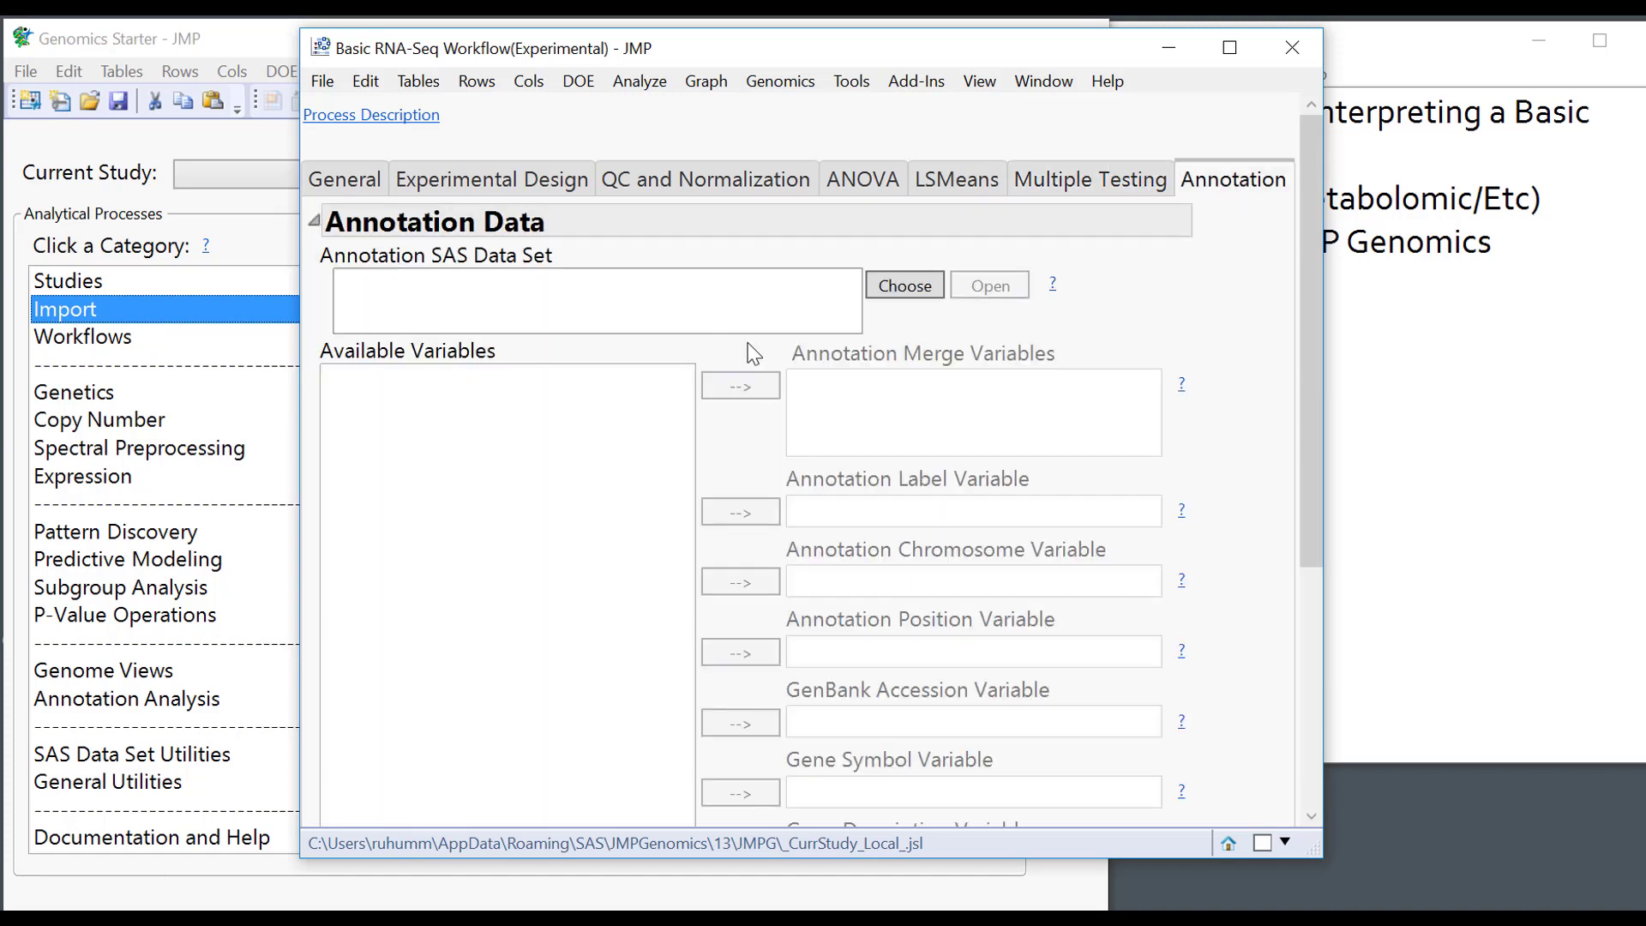
left_click(739, 297)
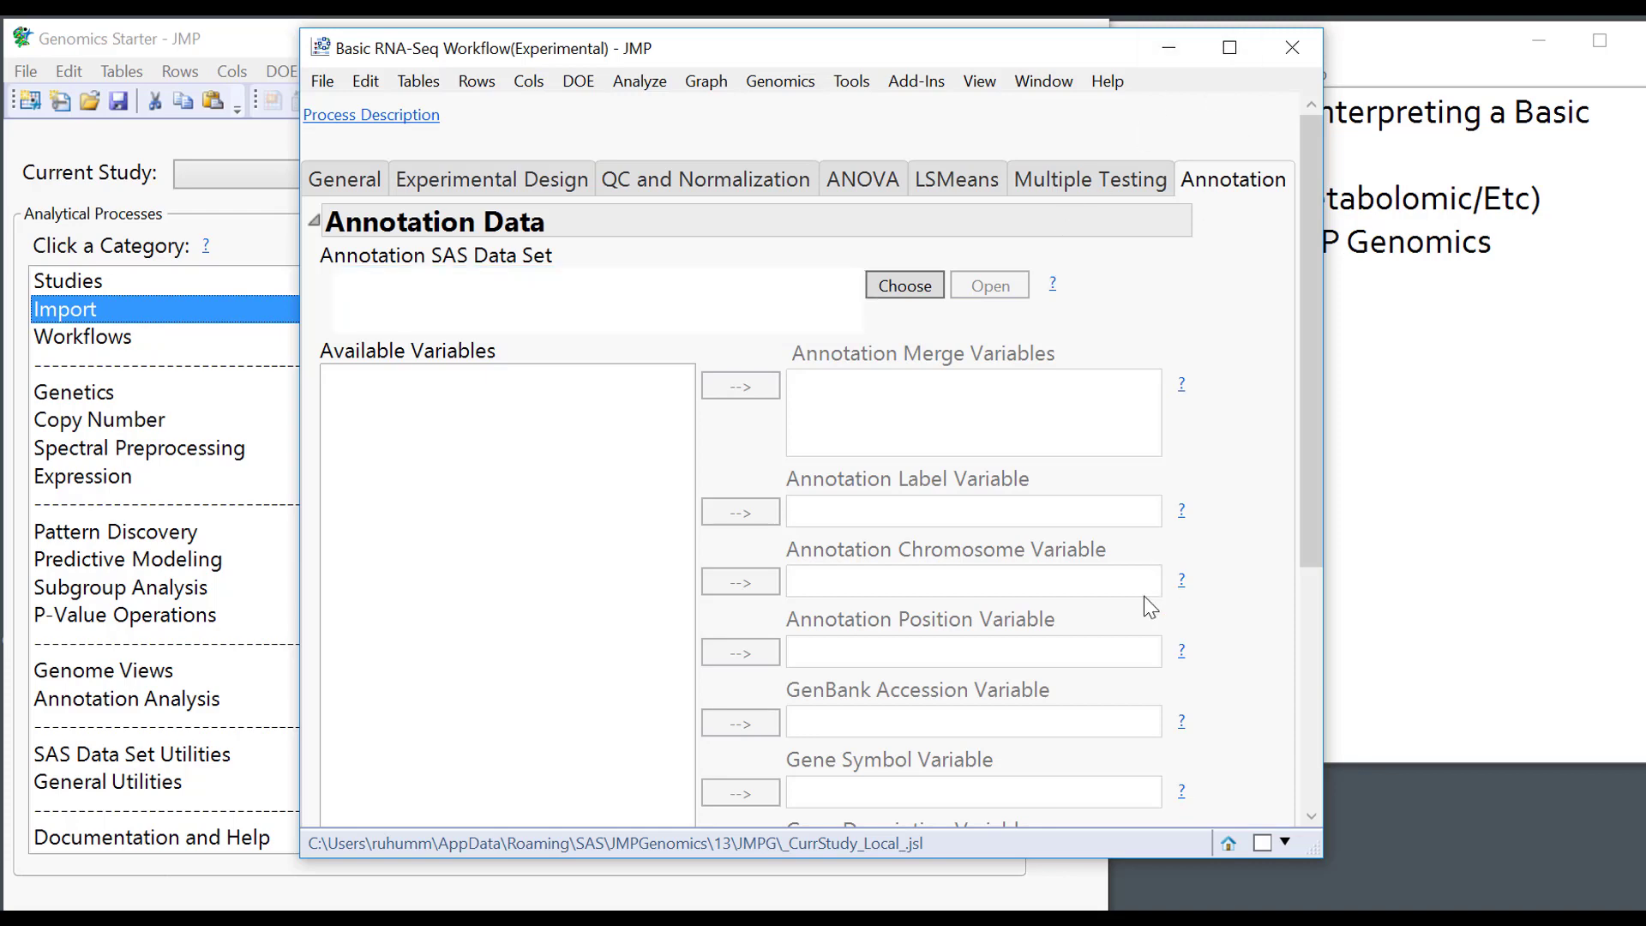
scroll(677, 755, "down", 5)
left_click(343, 809)
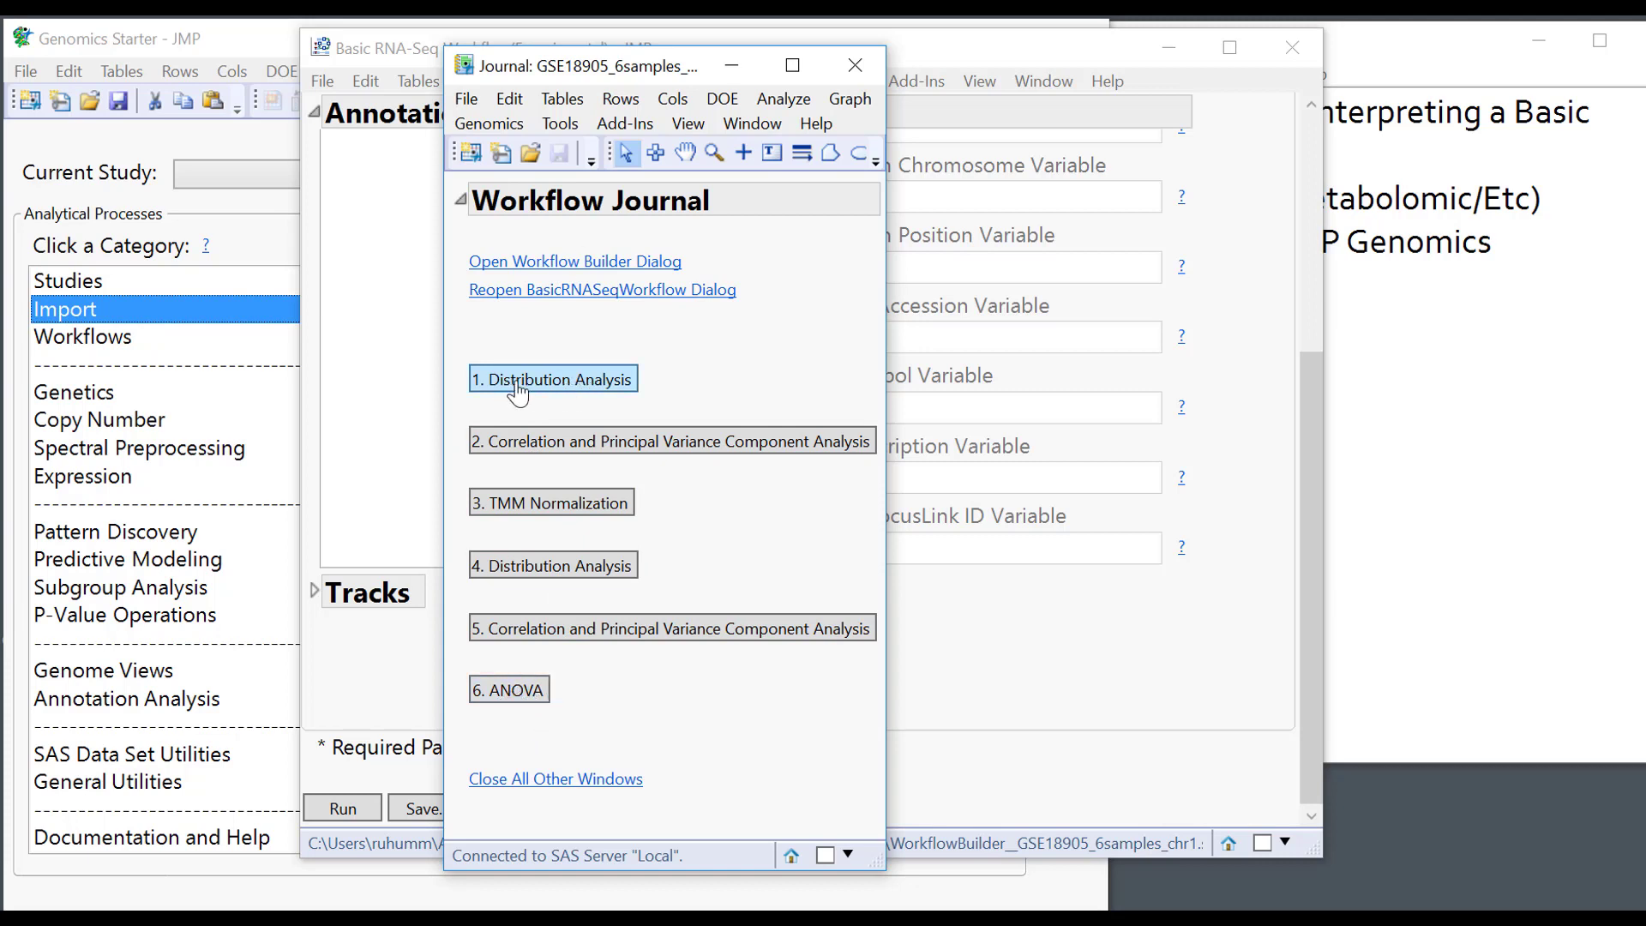
From Distribution Analysis, create a subset design table that excludes the MUS_6 sample.
left_click(544, 386)
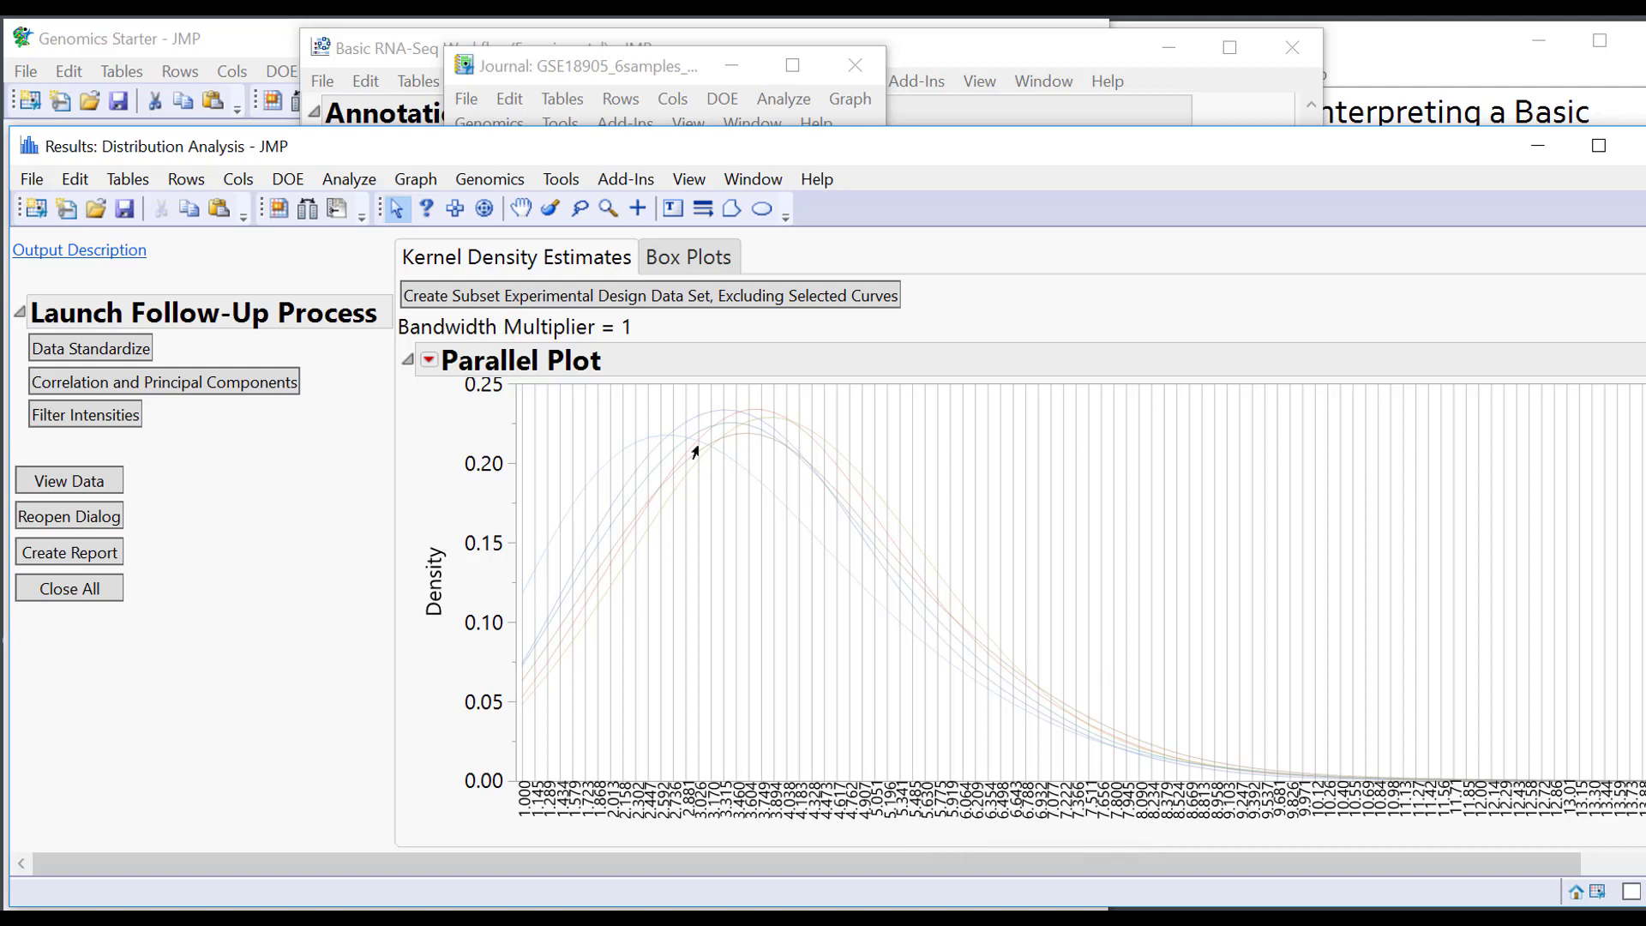
mouse_move(626, 455)
left_click(642, 447)
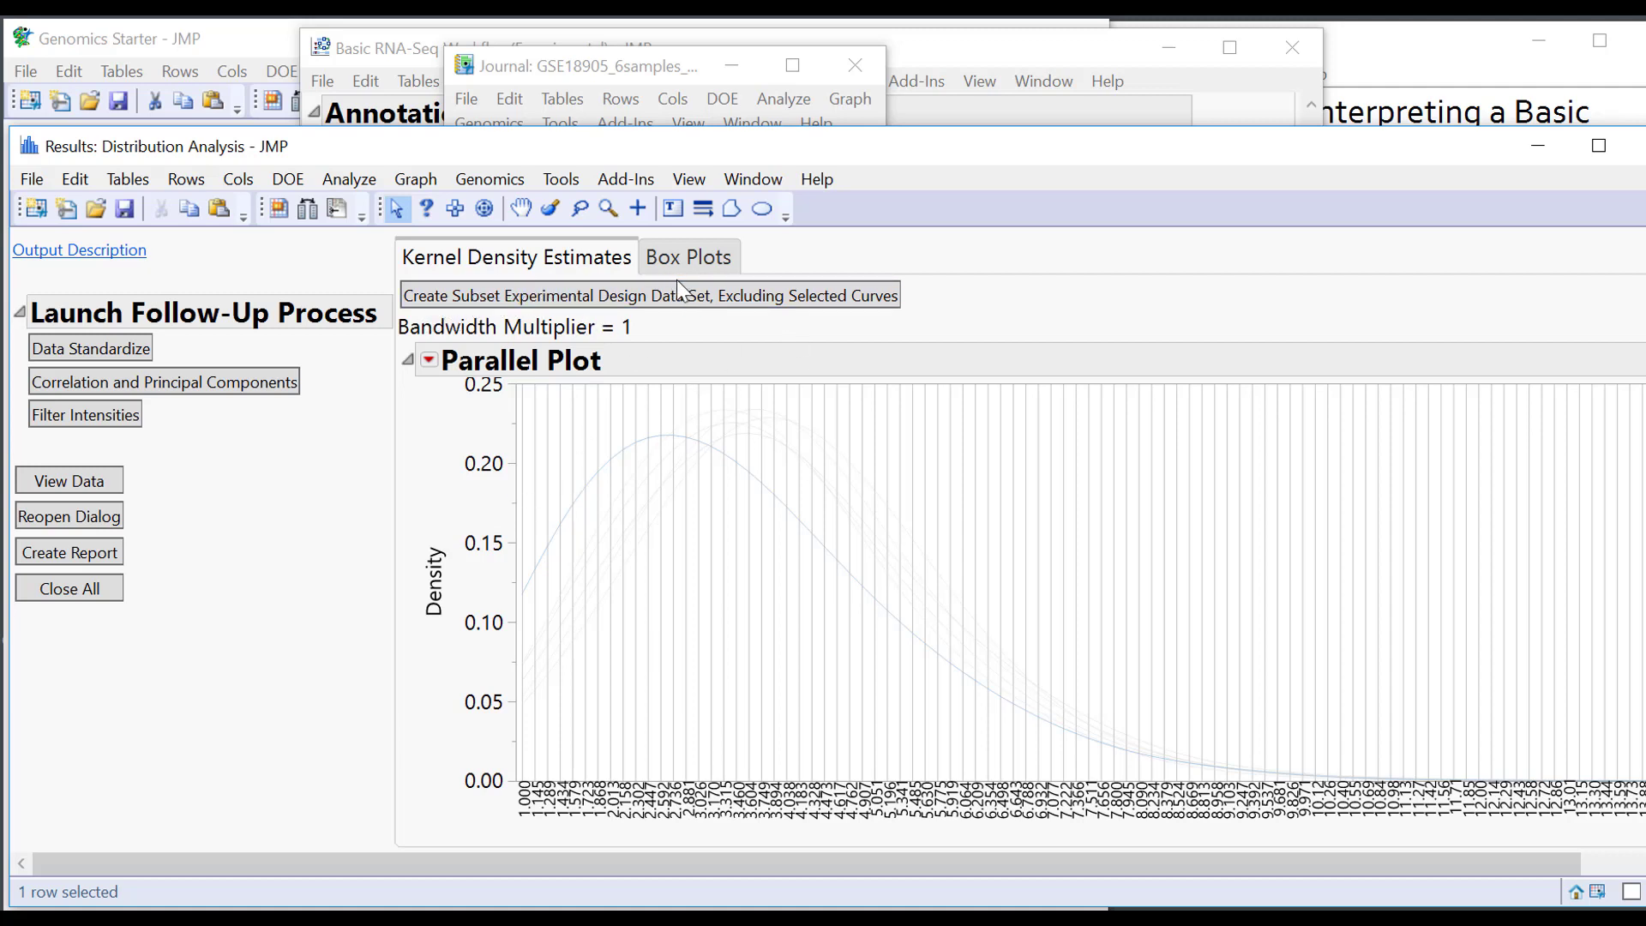
left_click(897, 300)
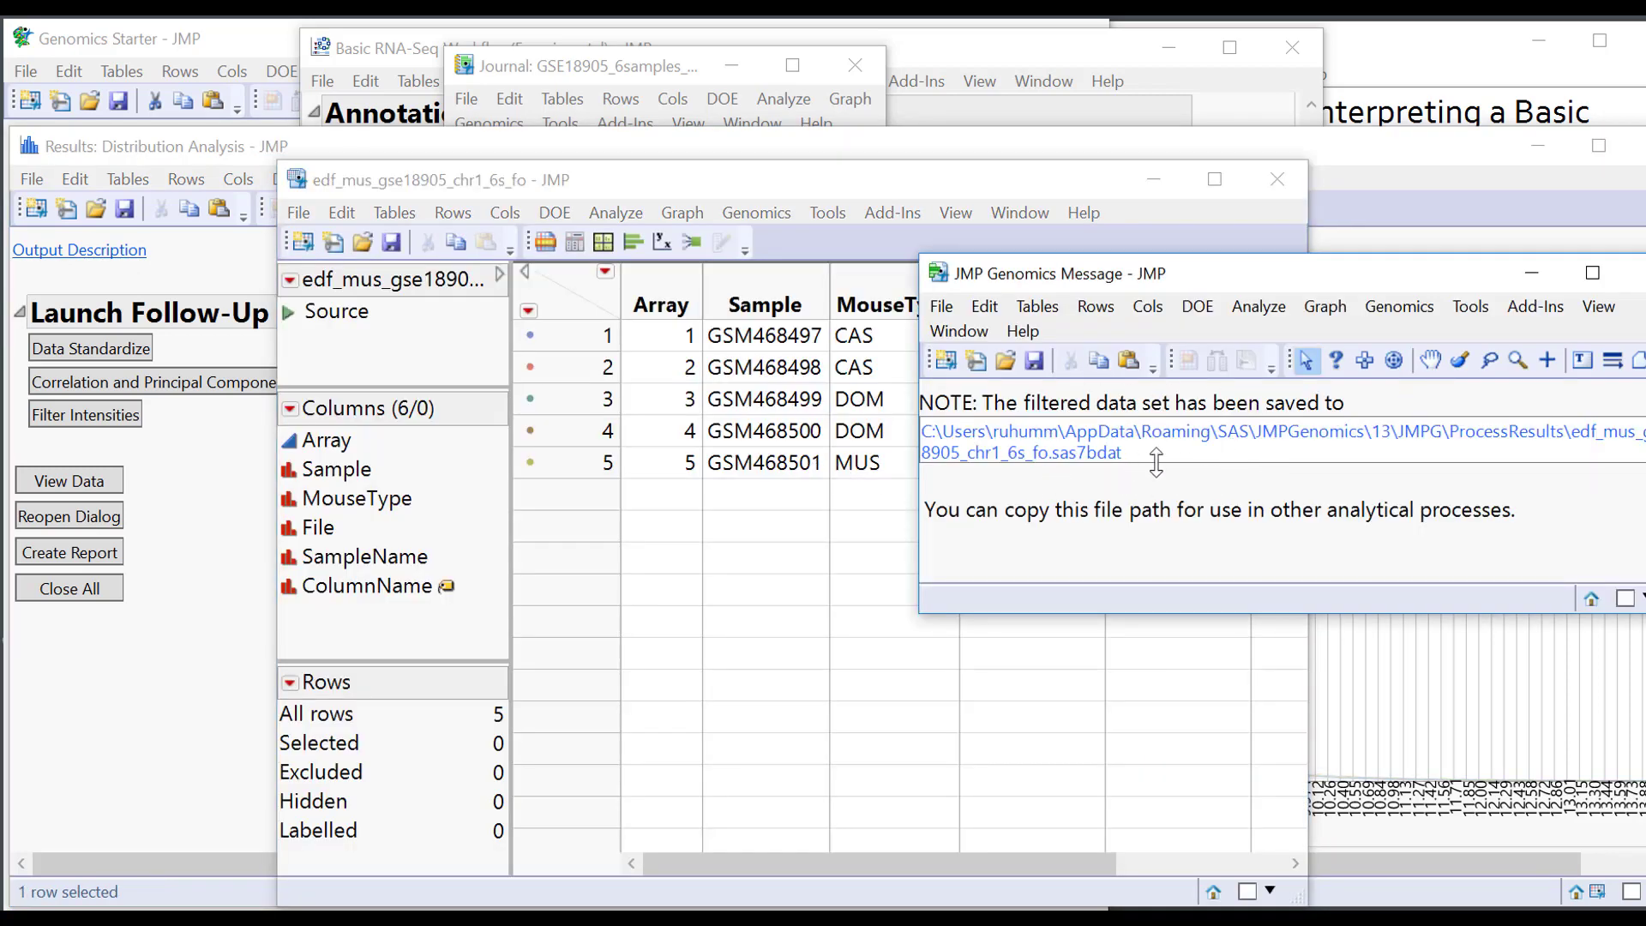
Dismiss the saved-path message and close the edf_mus_gse18905_chr1_6s_fo table without saving.
left_click(1203, 433)
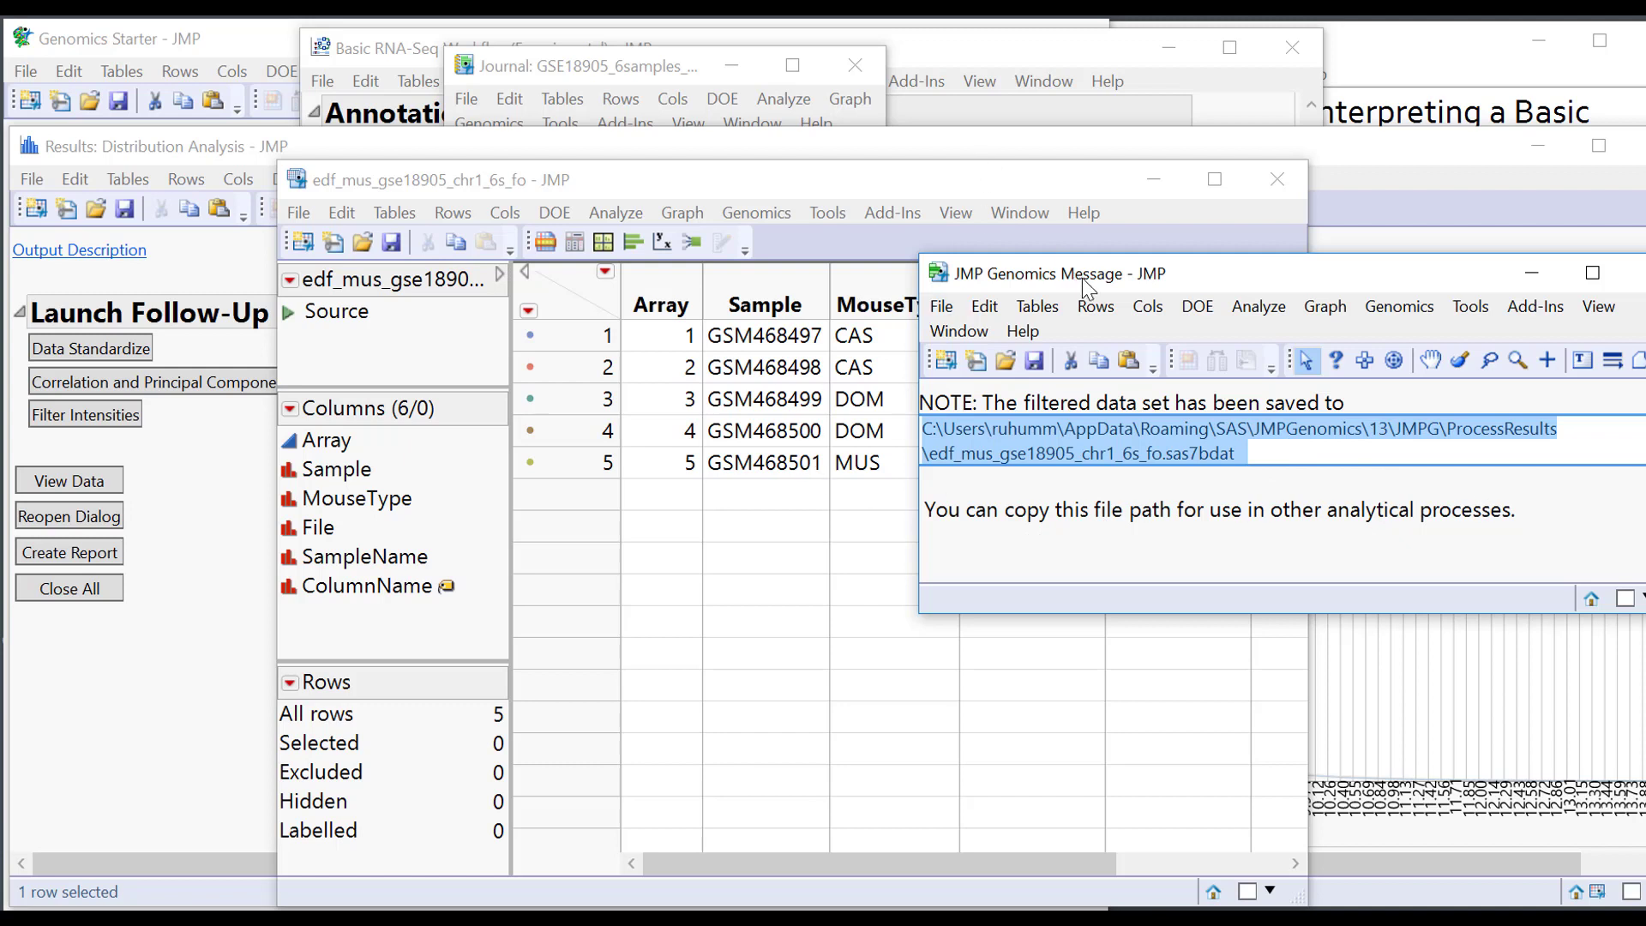
left_click(1639, 273)
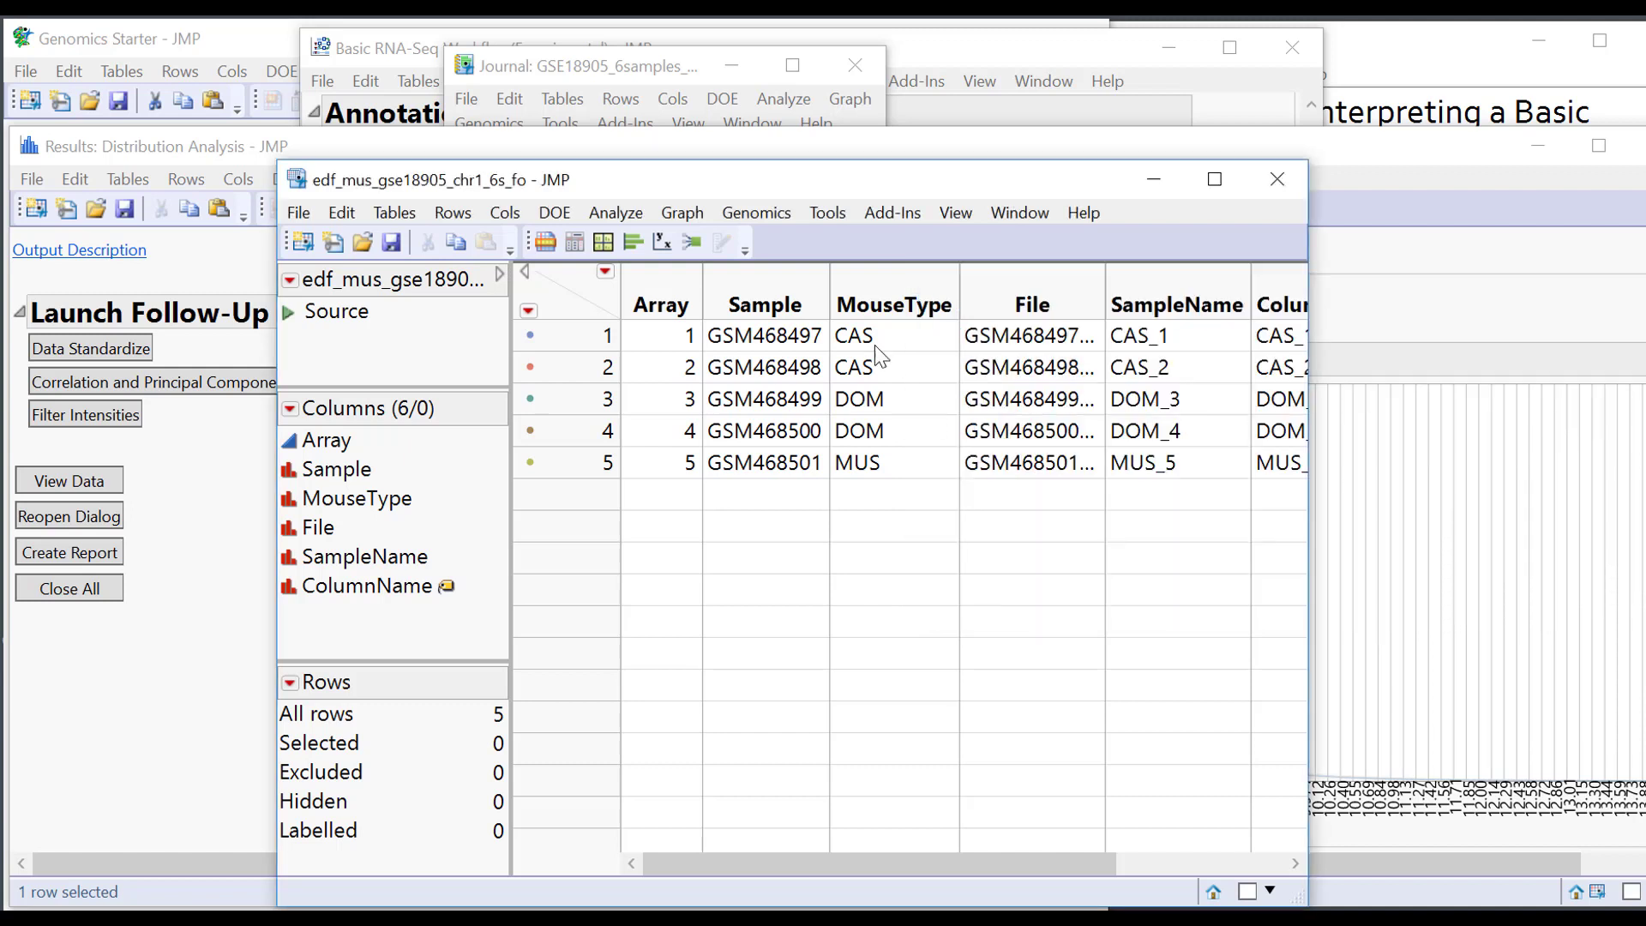
left_click_drag(580, 335, 575, 469)
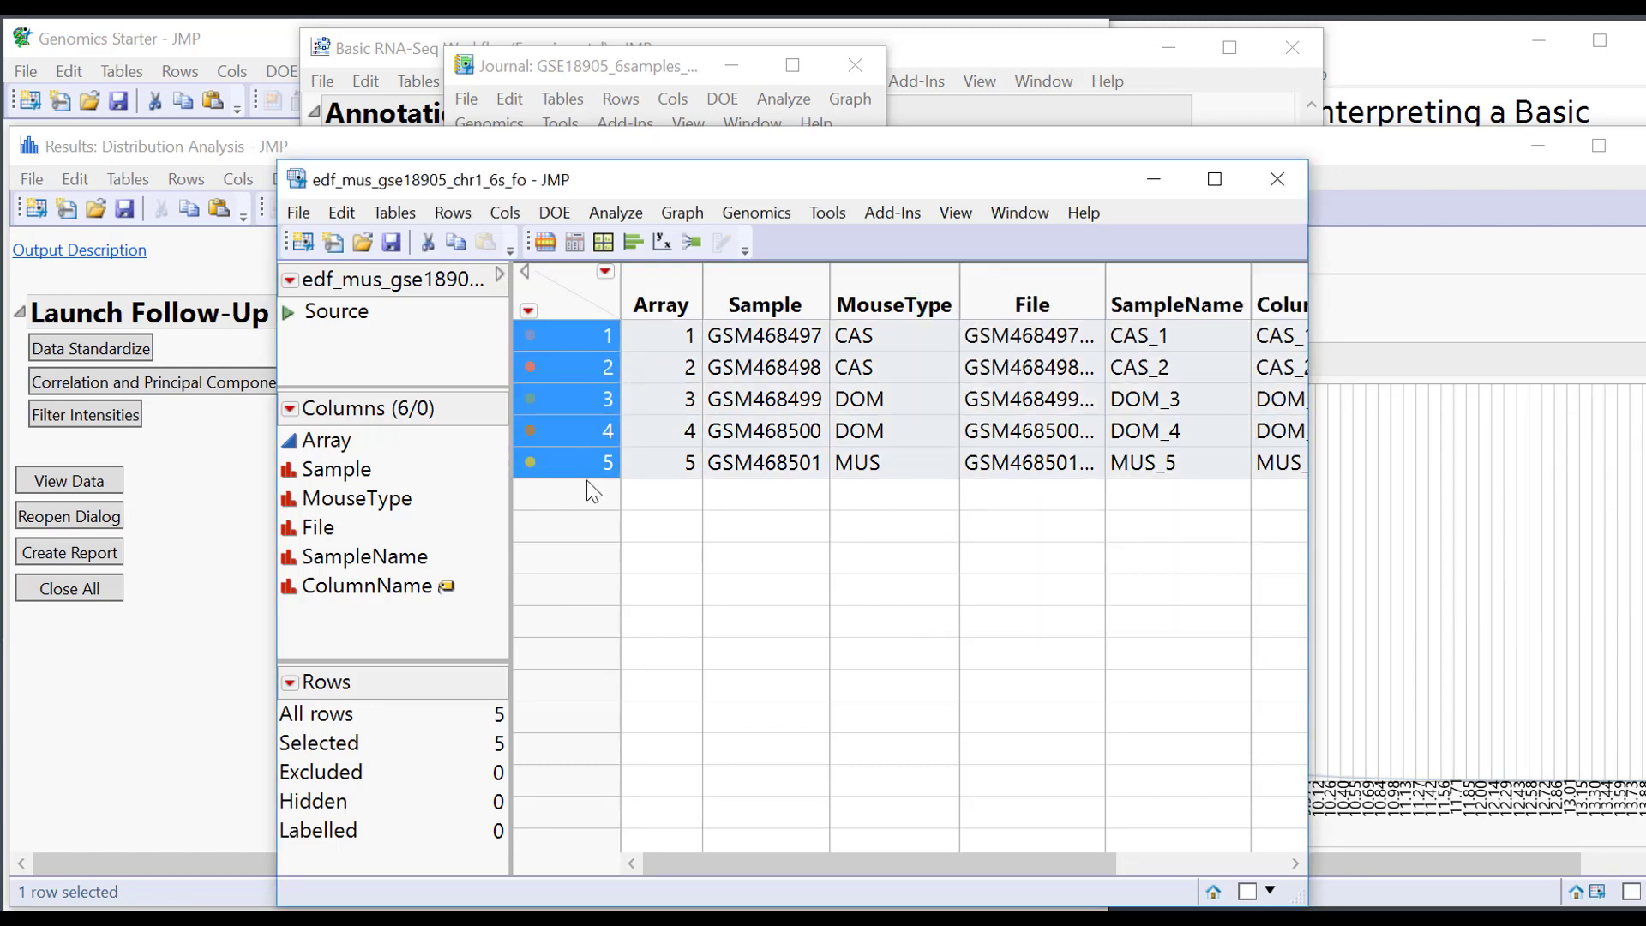
left_click(1277, 179)
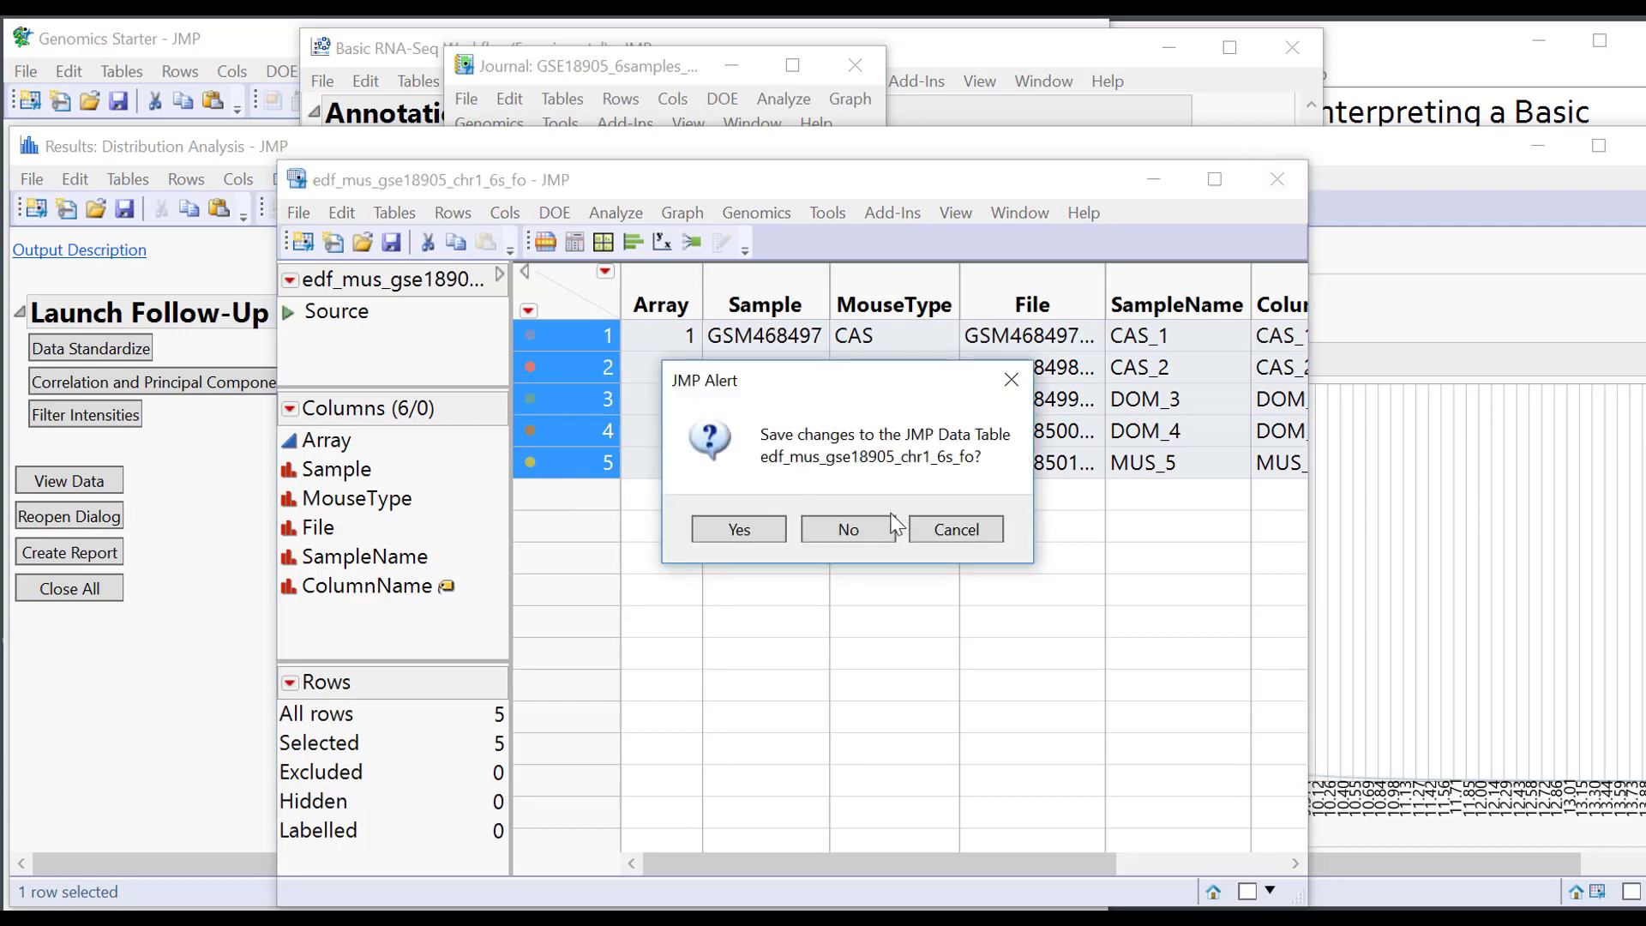
left_click(890, 528)
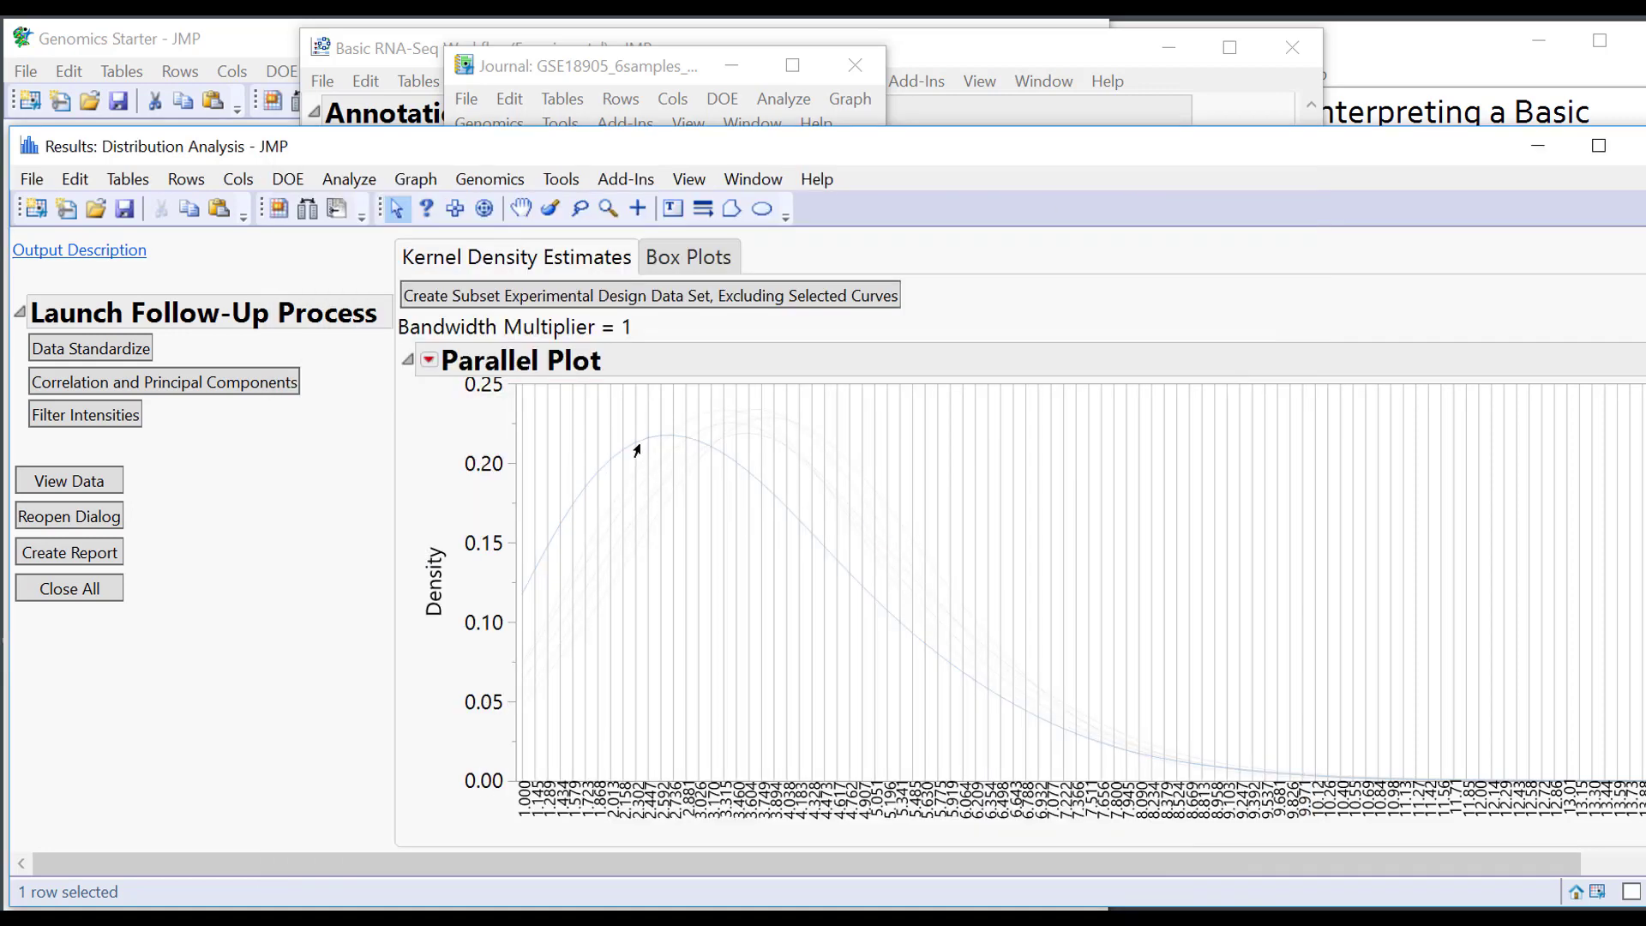
Compare box plots and kernel density curves for all six samples, then close Distribution Analysis.
left_click(703, 254)
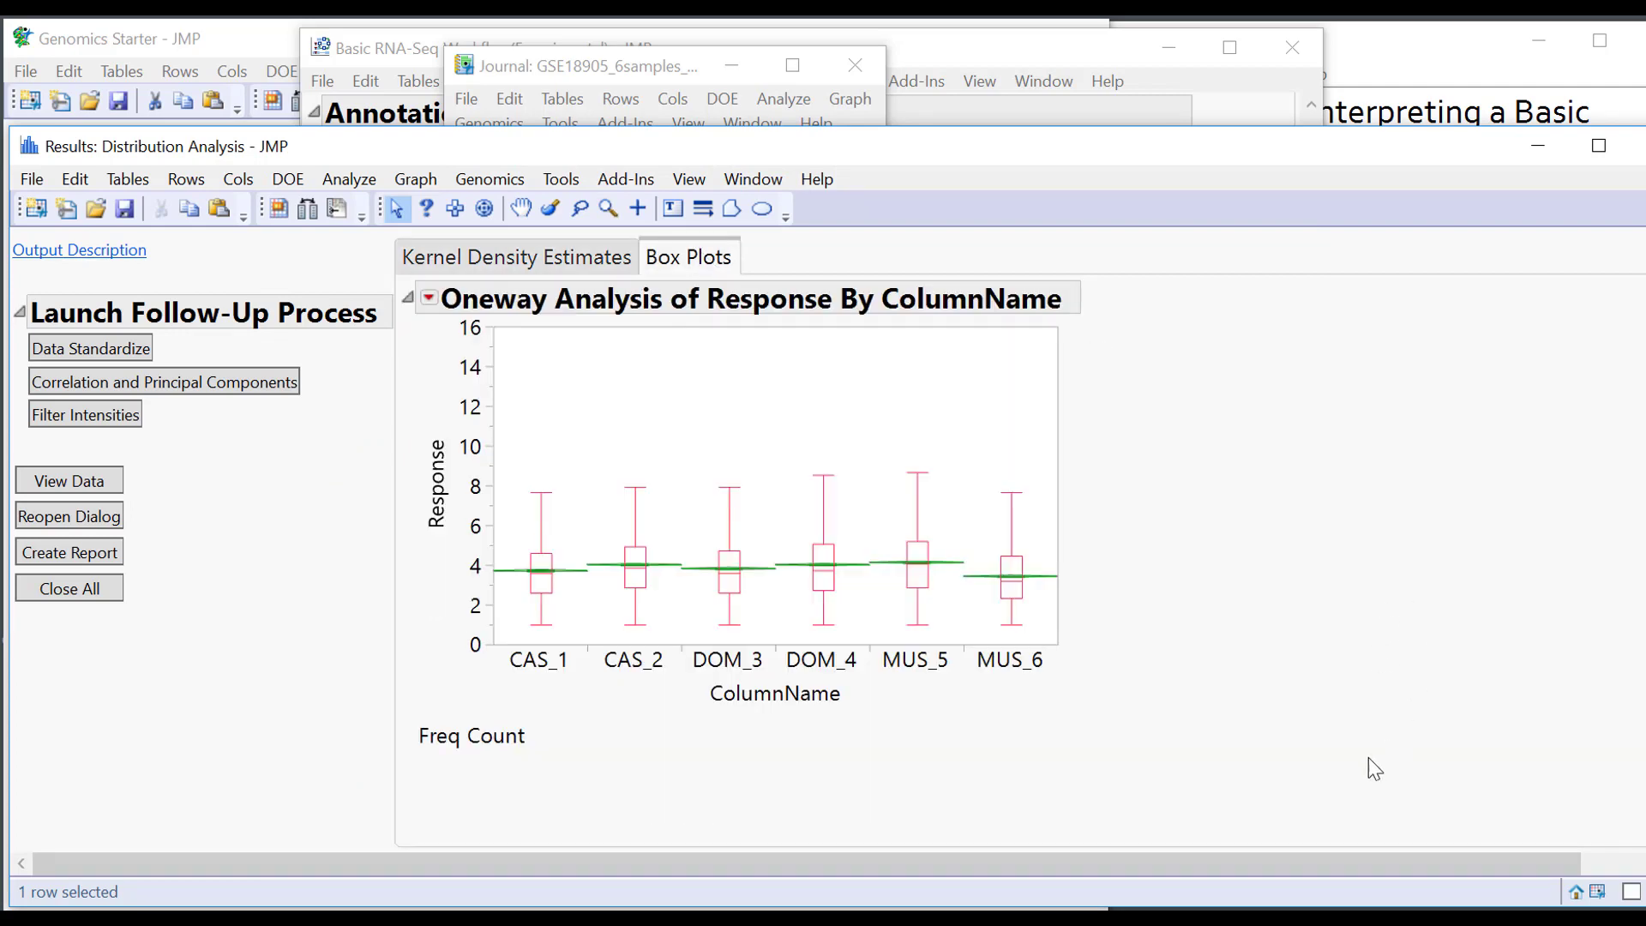
left_click(529, 259)
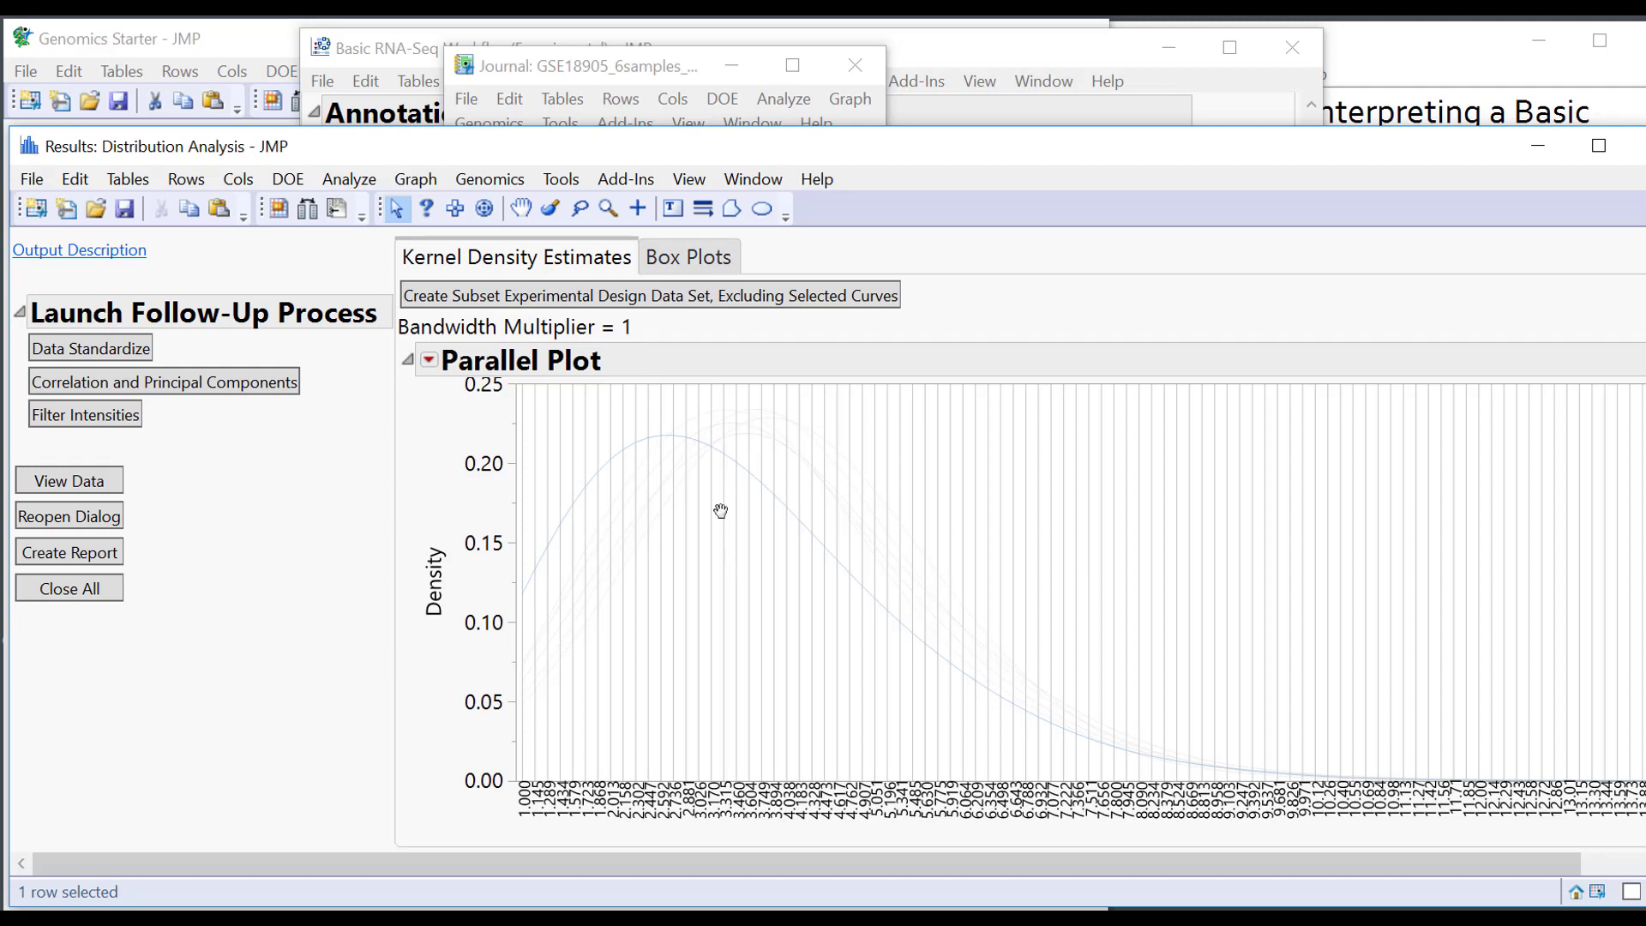
left_click(768, 553)
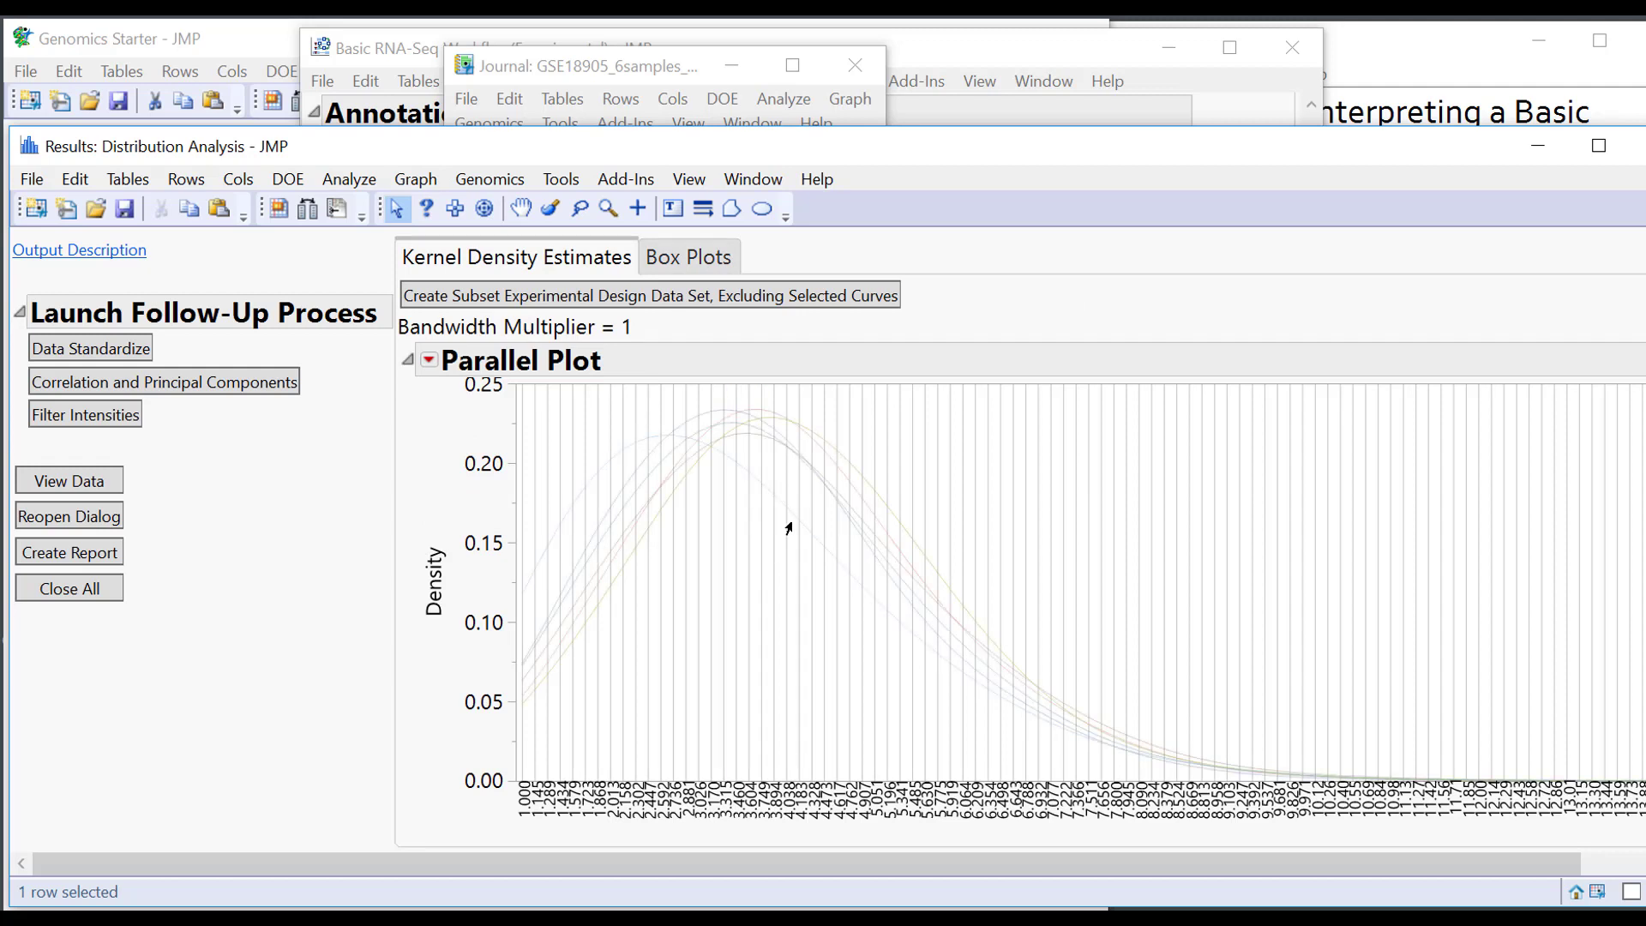
left_click_drag(631, 422, 786, 524)
left_click(686, 257)
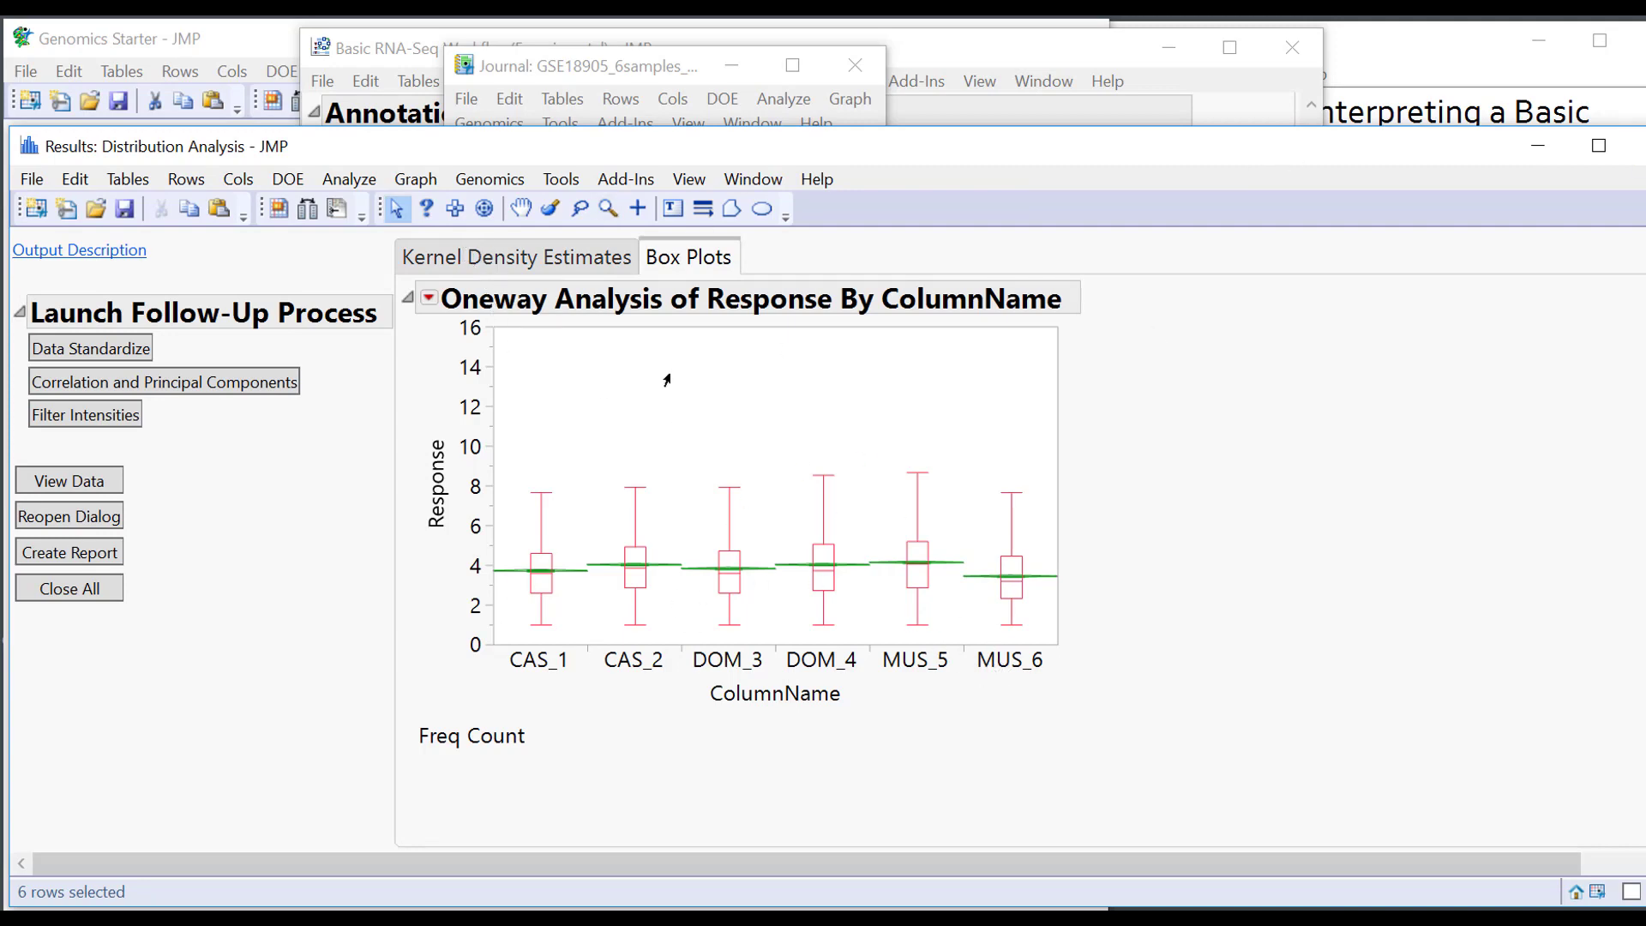
left_click(544, 257)
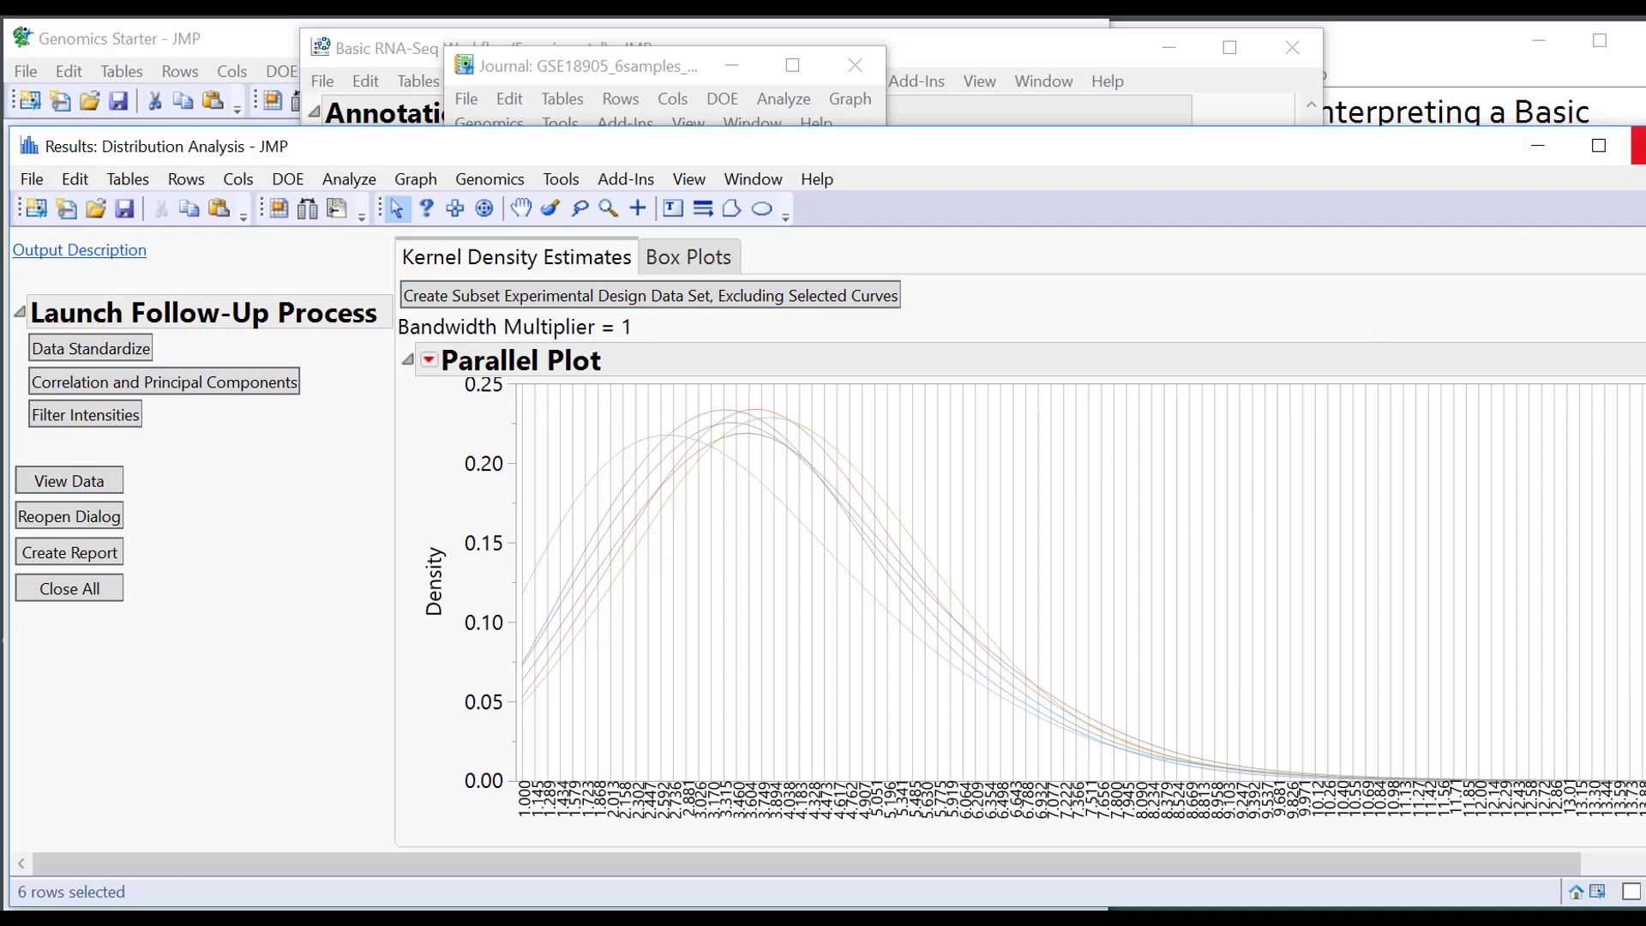
left_click(1644, 146)
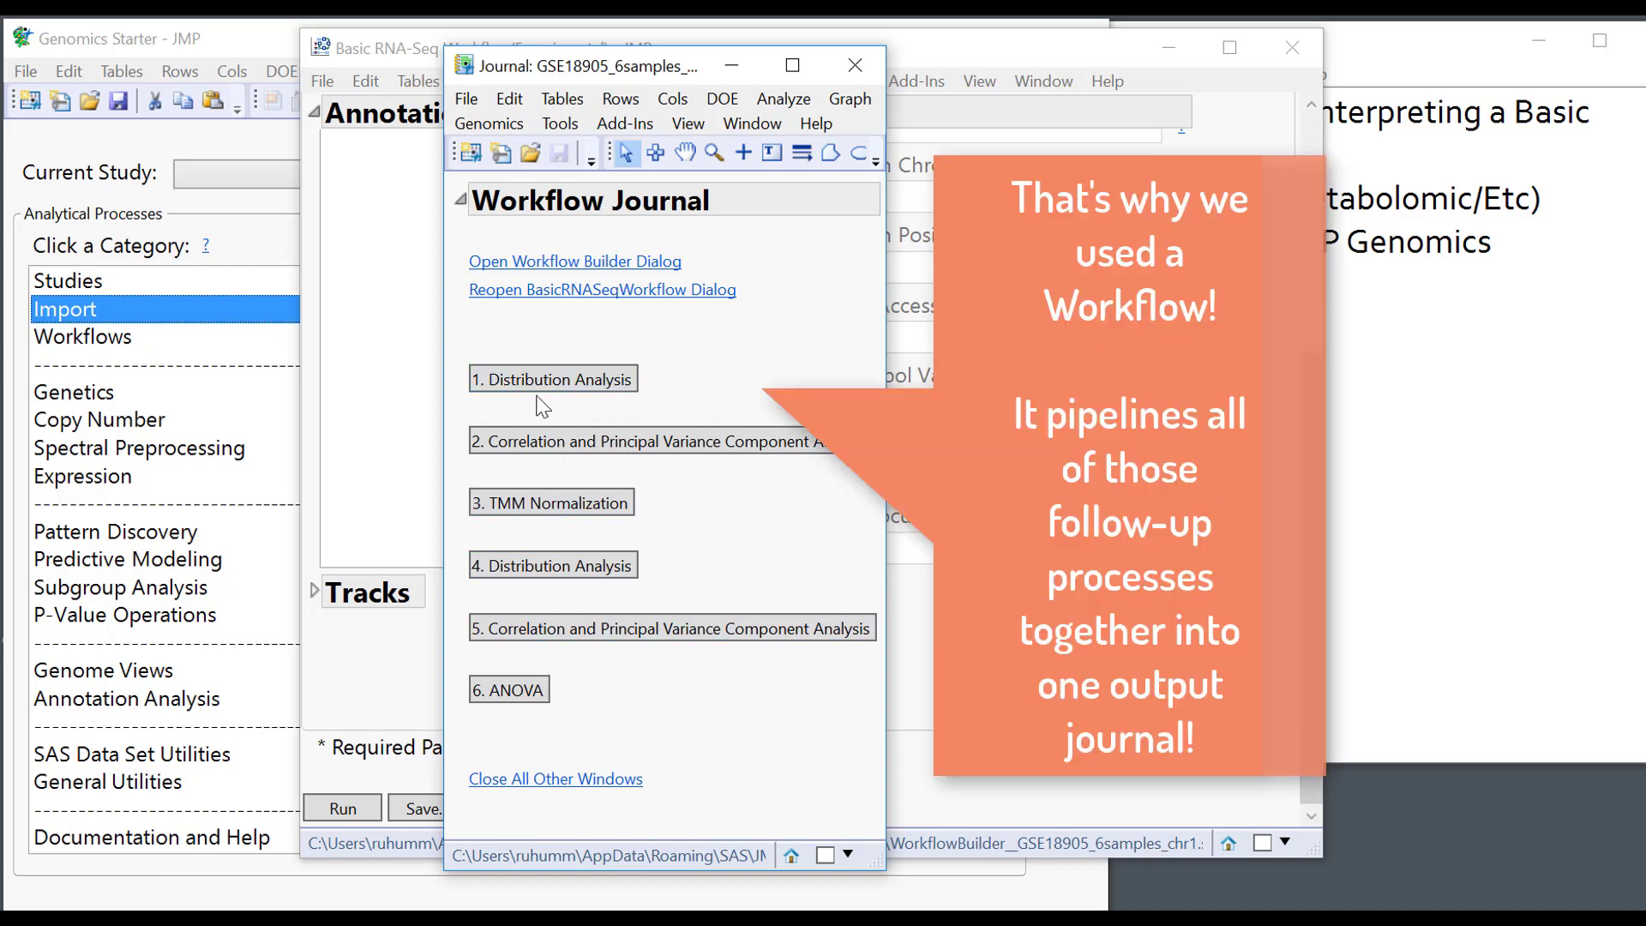
Open the correlation and PCA results, rotate the 3D PCA plot, then show 2D PCA plots.
left_click(550, 457)
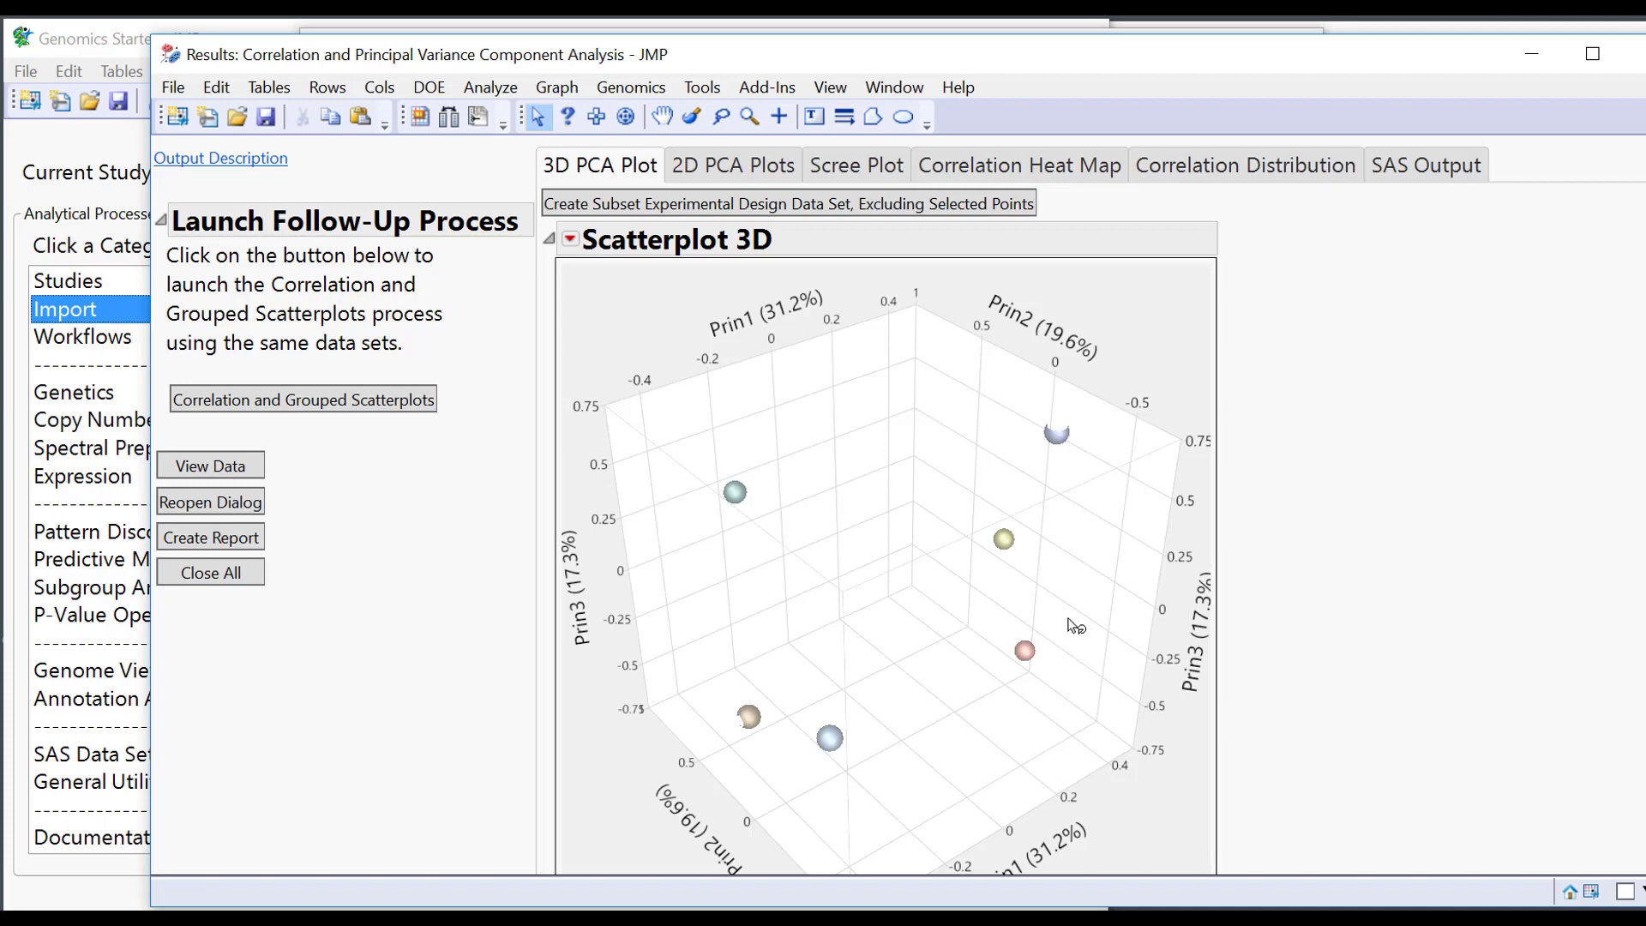
mouse_move(960, 763)
left_mouse_down()
mouse_move(706, 758)
mouse_move(705, 521)
mouse_move(904, 467)
mouse_move(981, 480)
mouse_move(963, 749)
left_mouse_up()
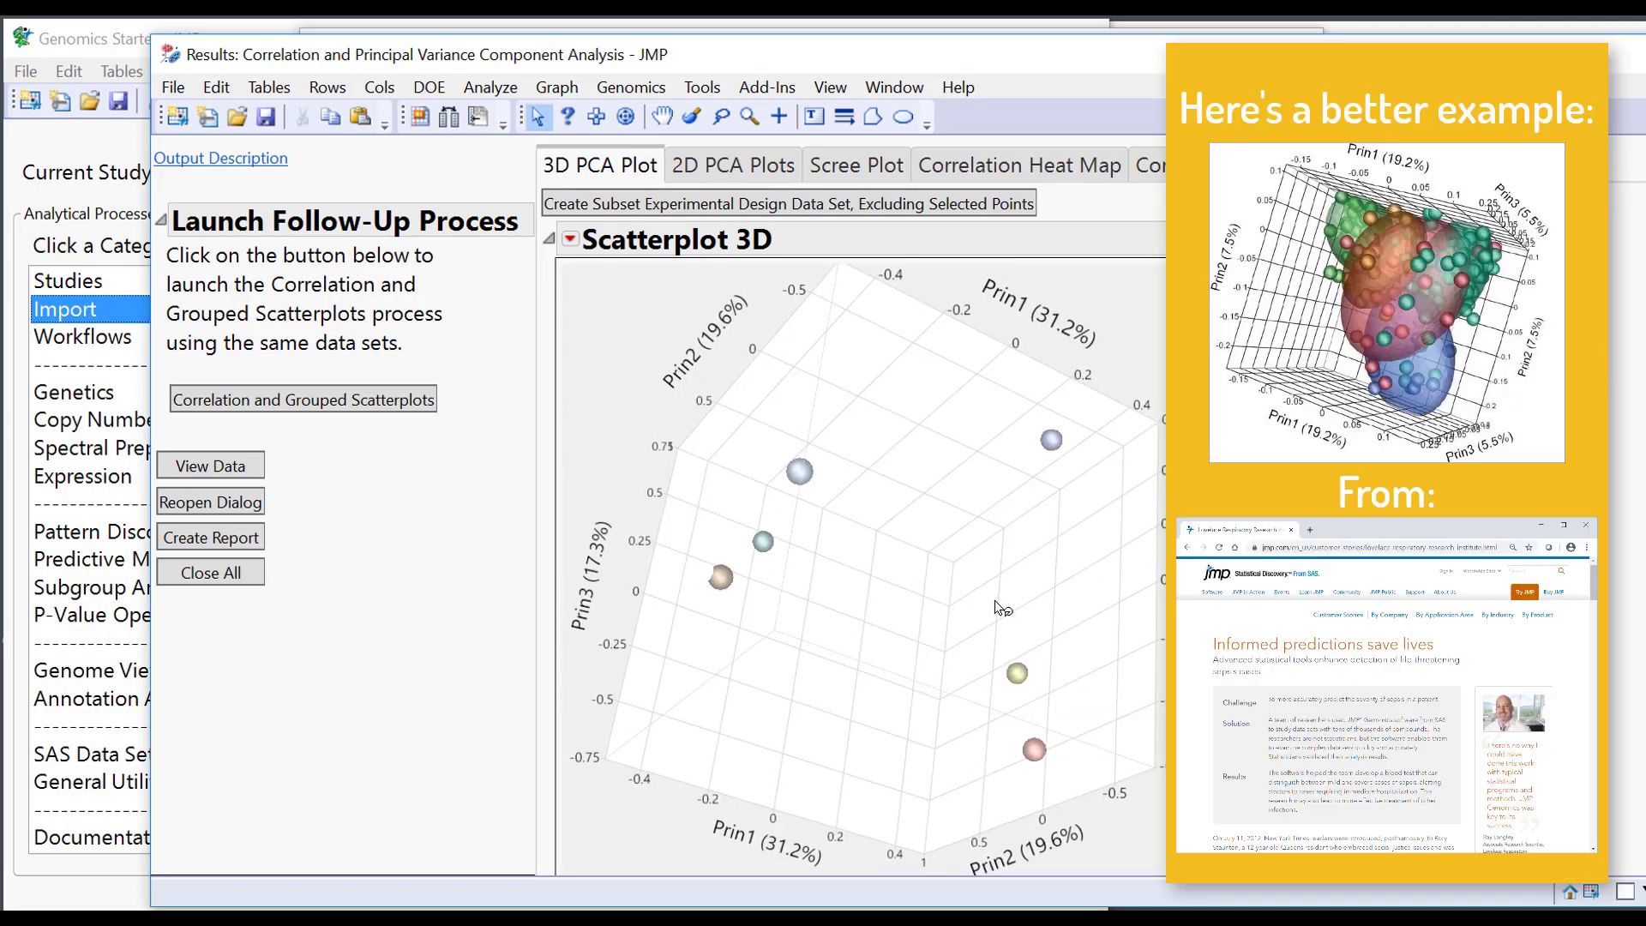
left_click_drag(999, 645, 988, 572)
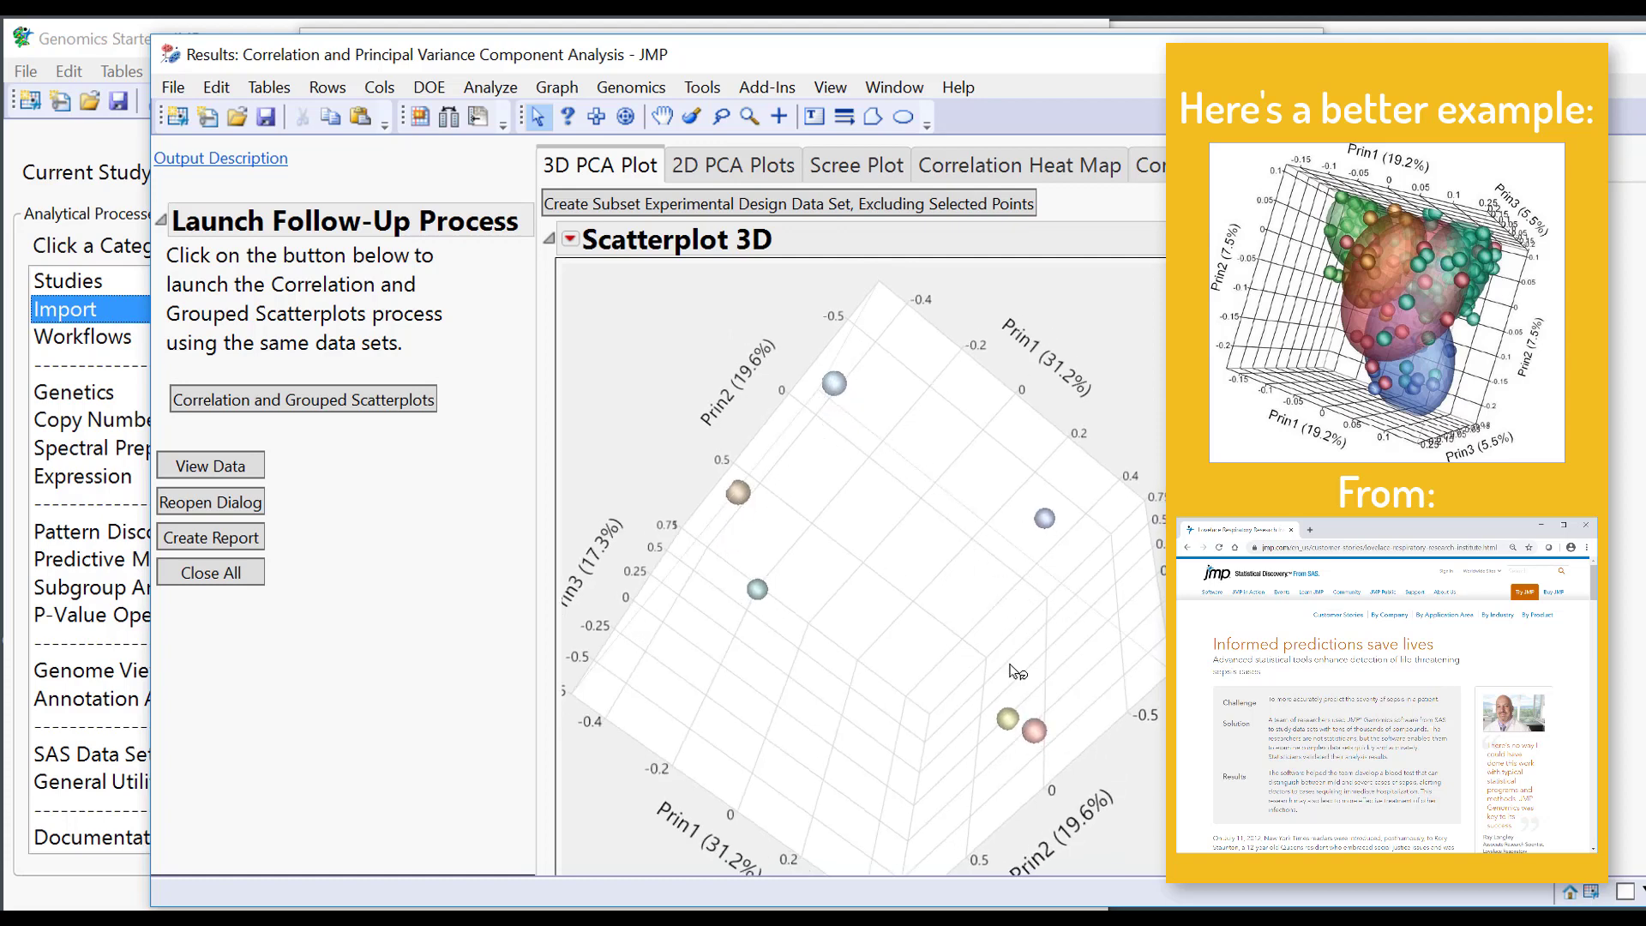
left_click_drag(696, 752, 1157, 606)
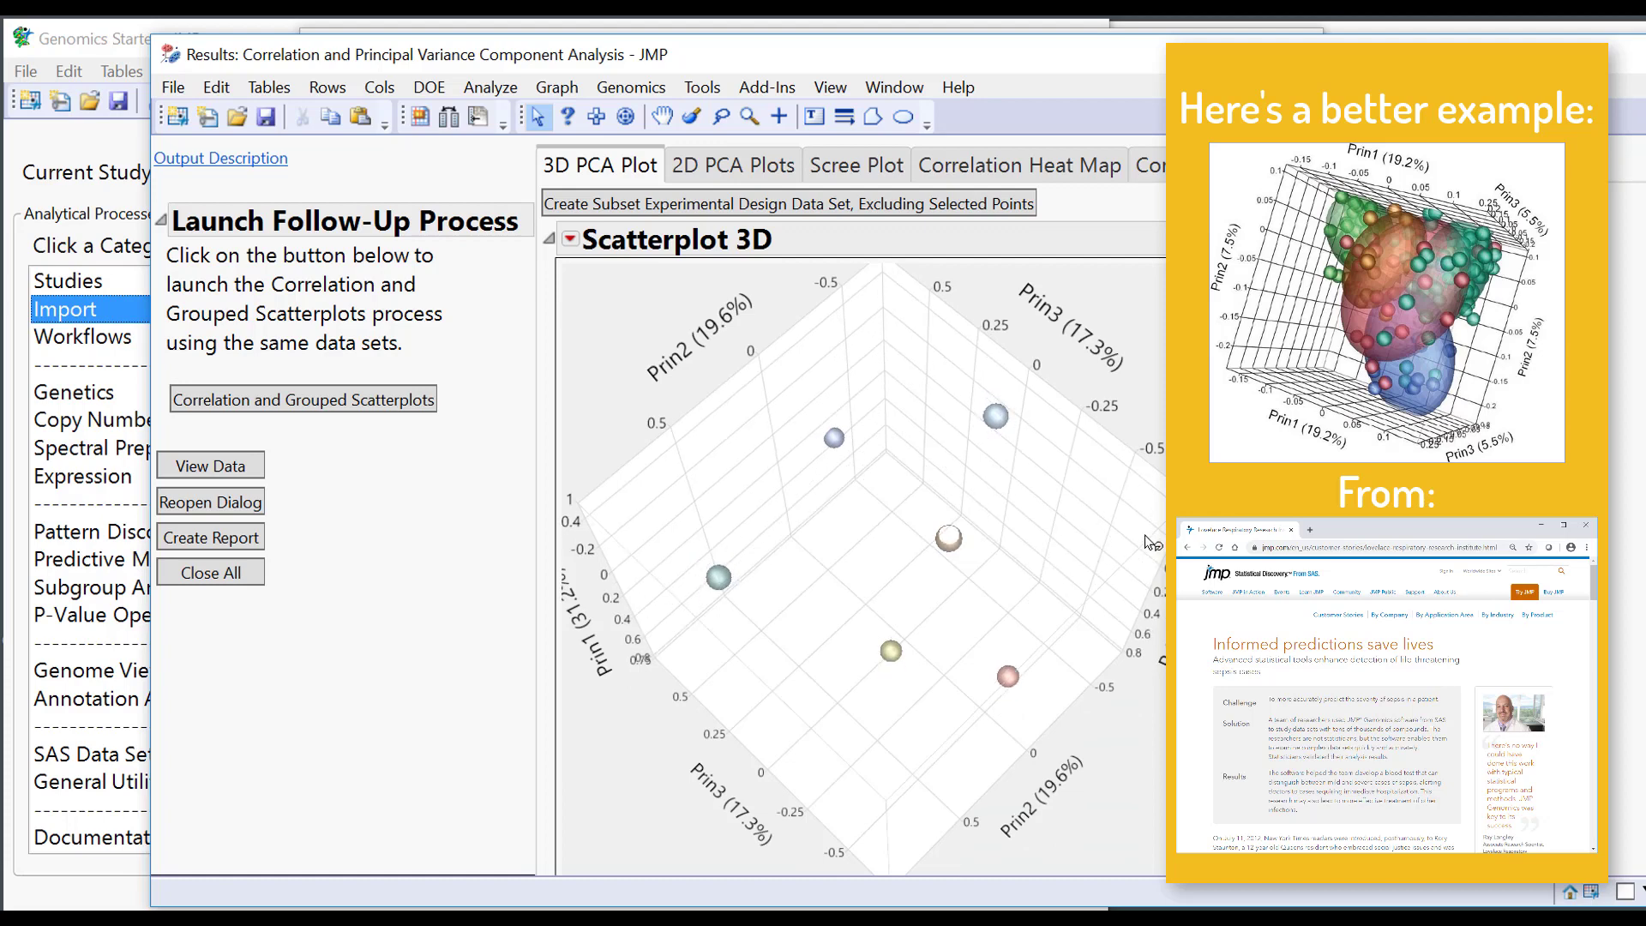
left_click(767, 172)
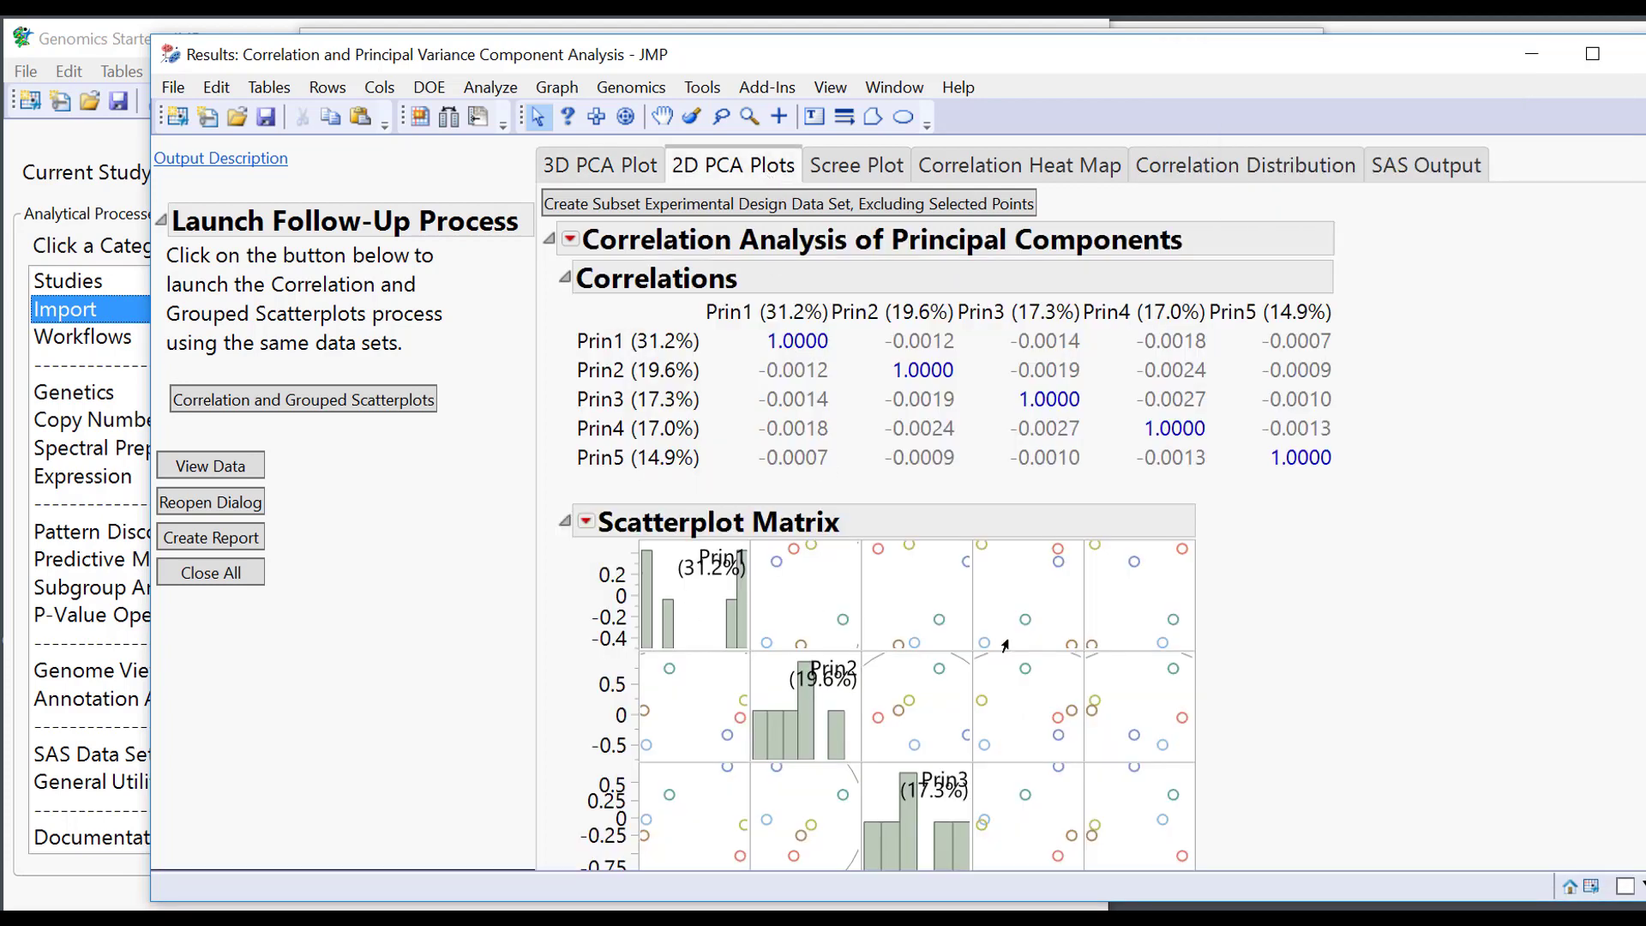
Select three sample points in the Prin1/Prin2 plot and enlarge the scatterplot matrix.
left_click(775, 566)
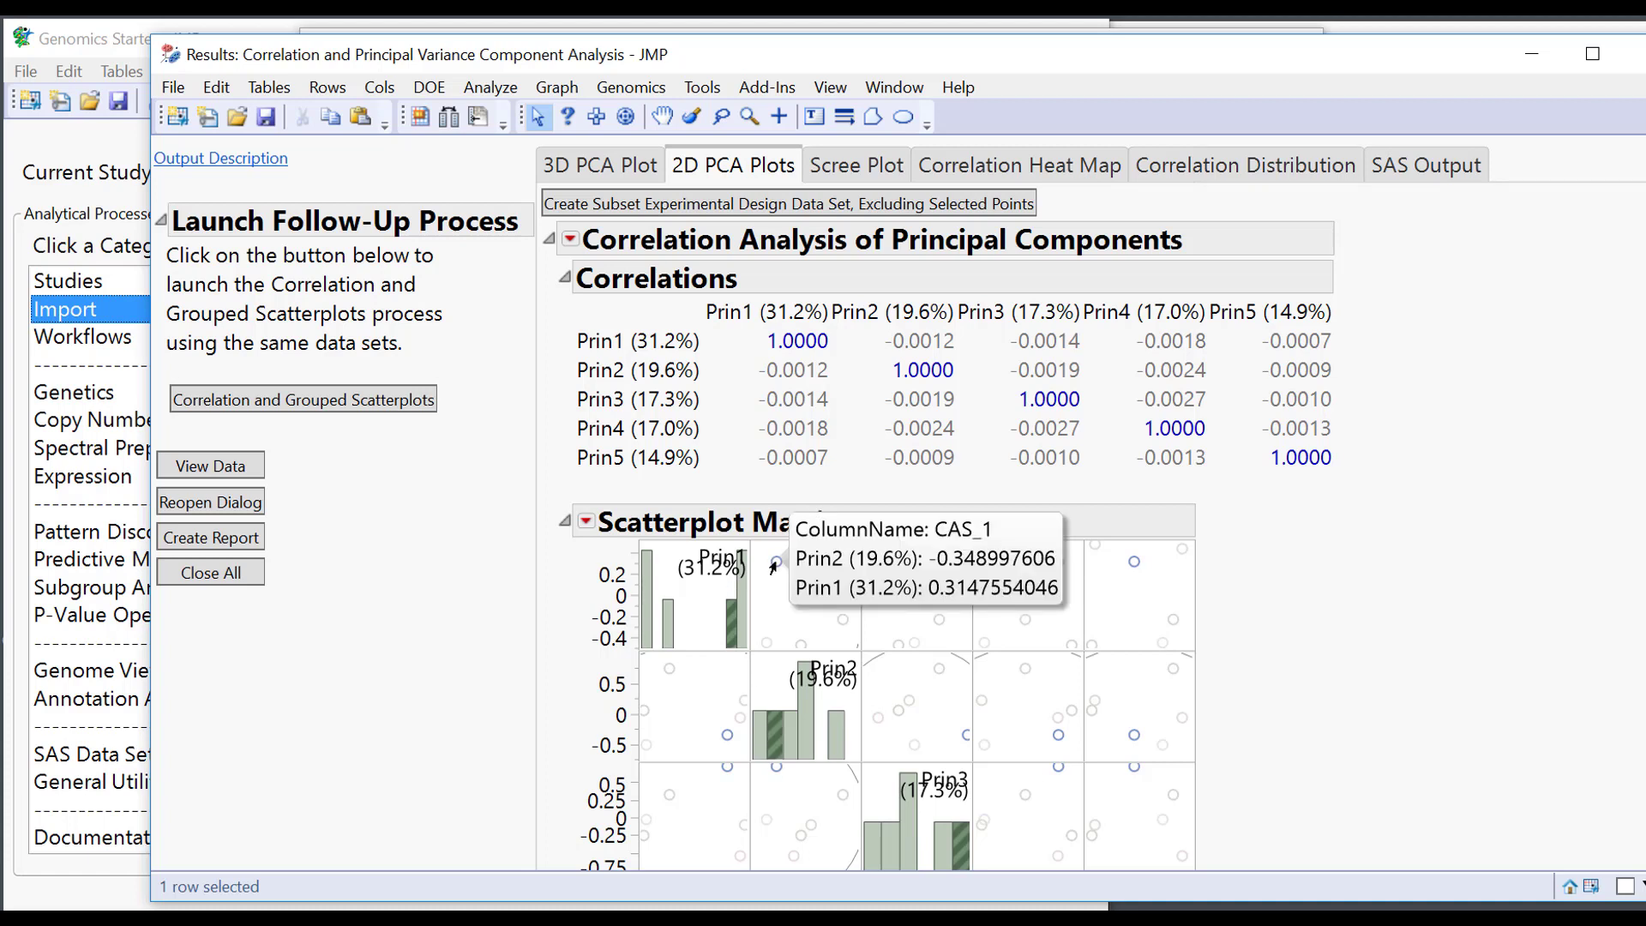
left_click(785, 563)
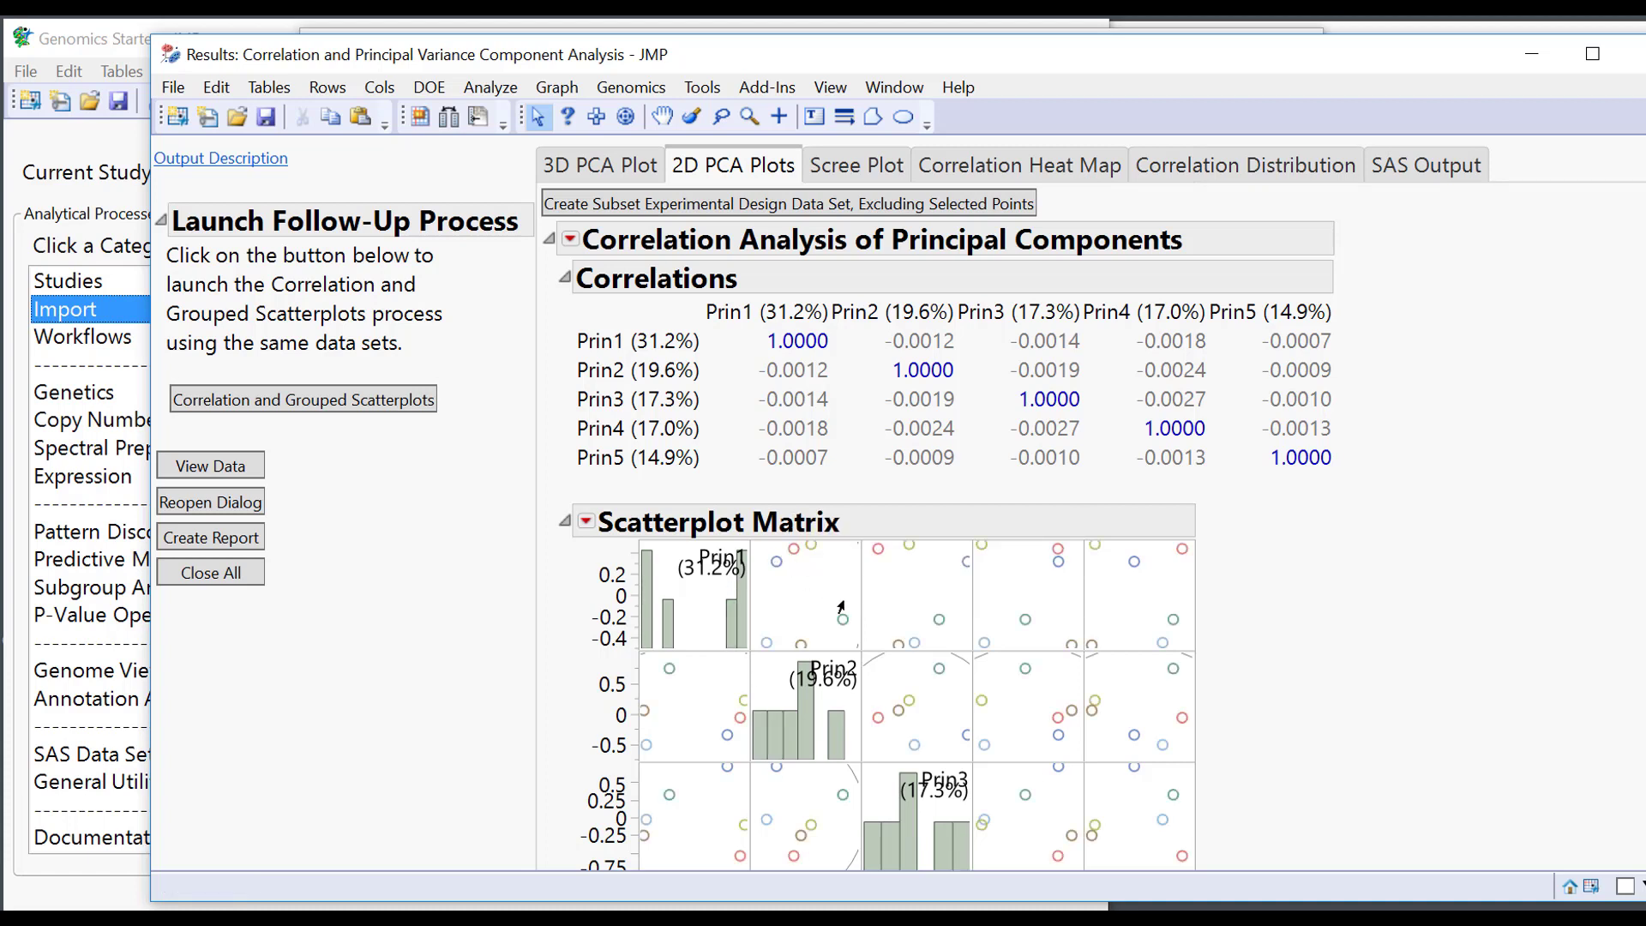
left_click(792, 555)
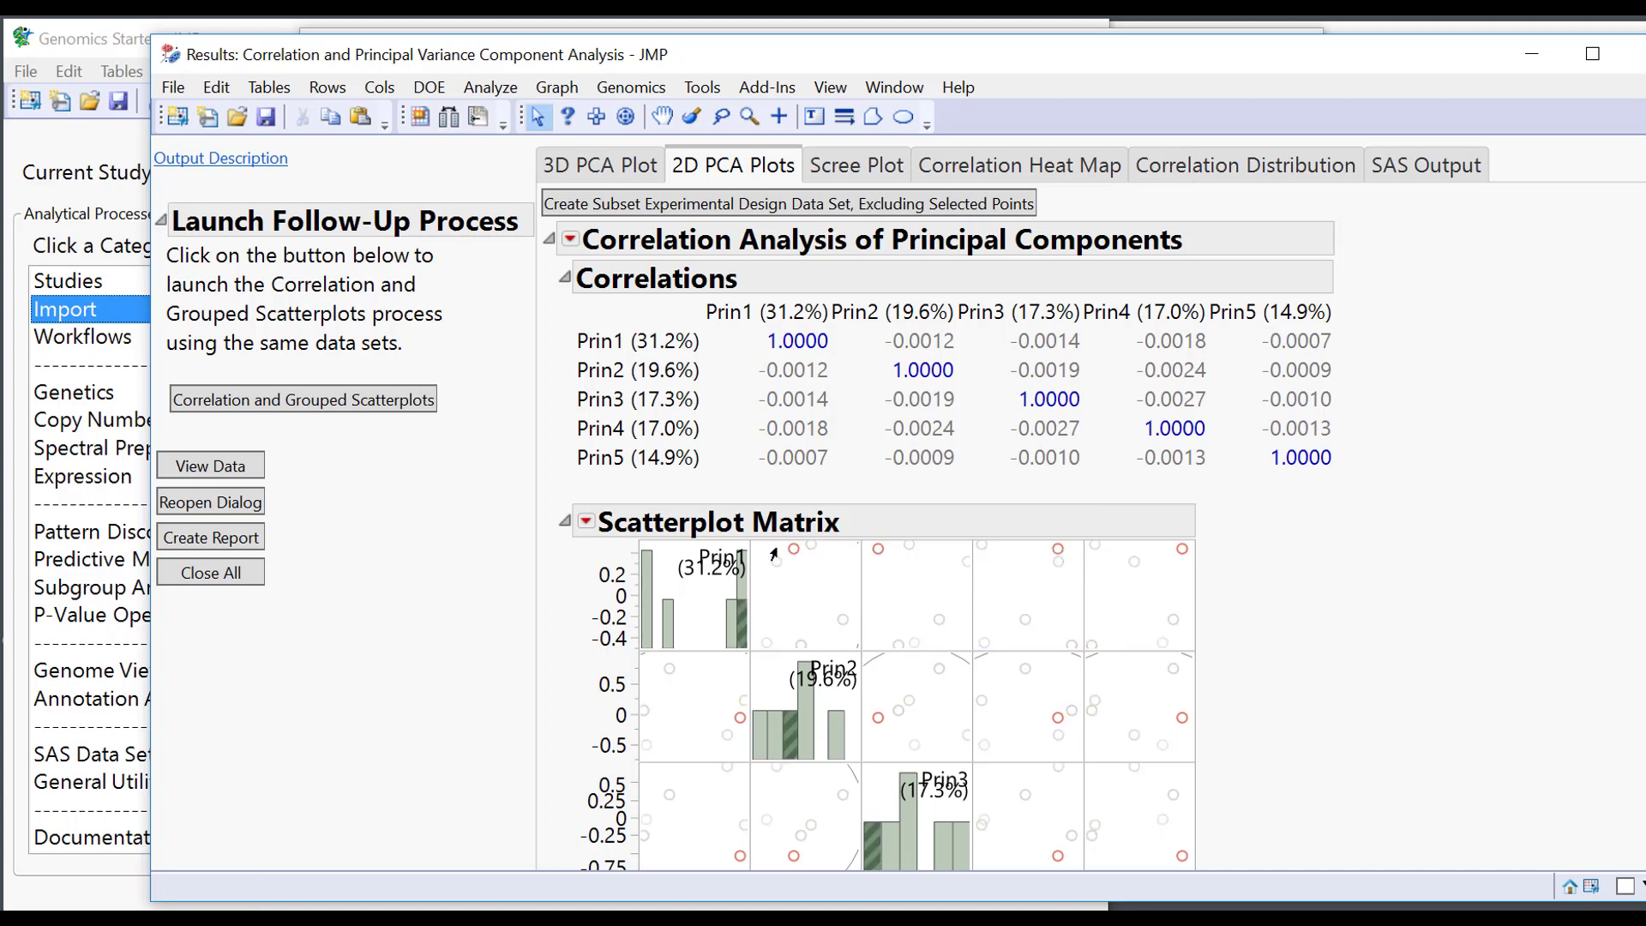
left_click_drag(769, 542, 820, 580)
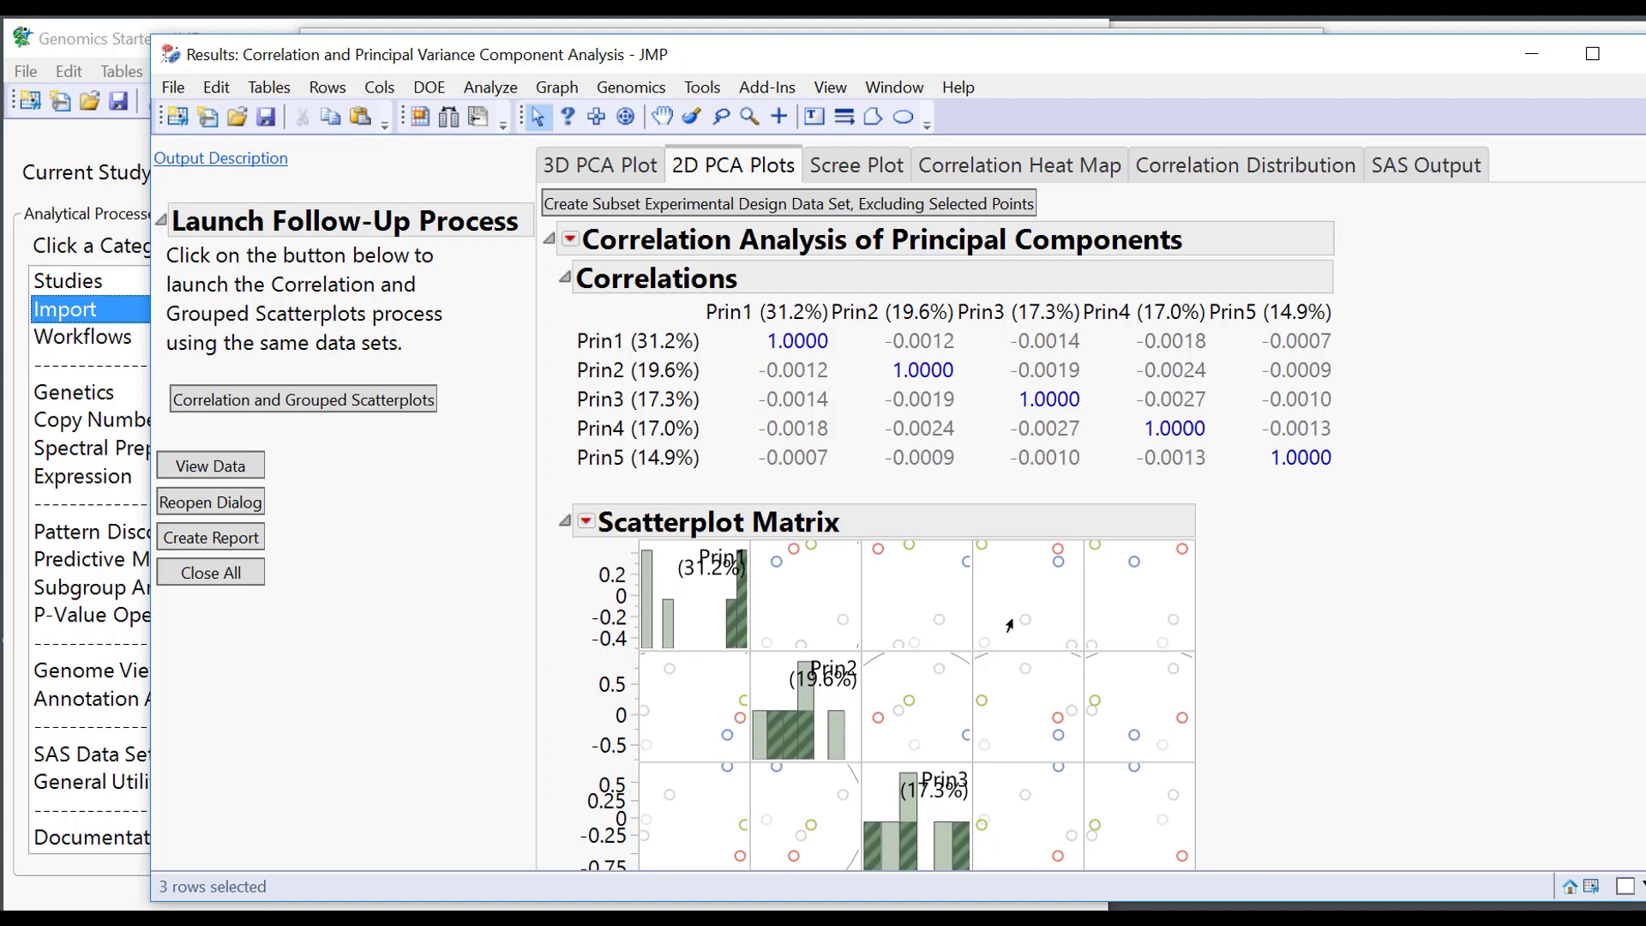
left_click_drag(1190, 650, 1303, 724)
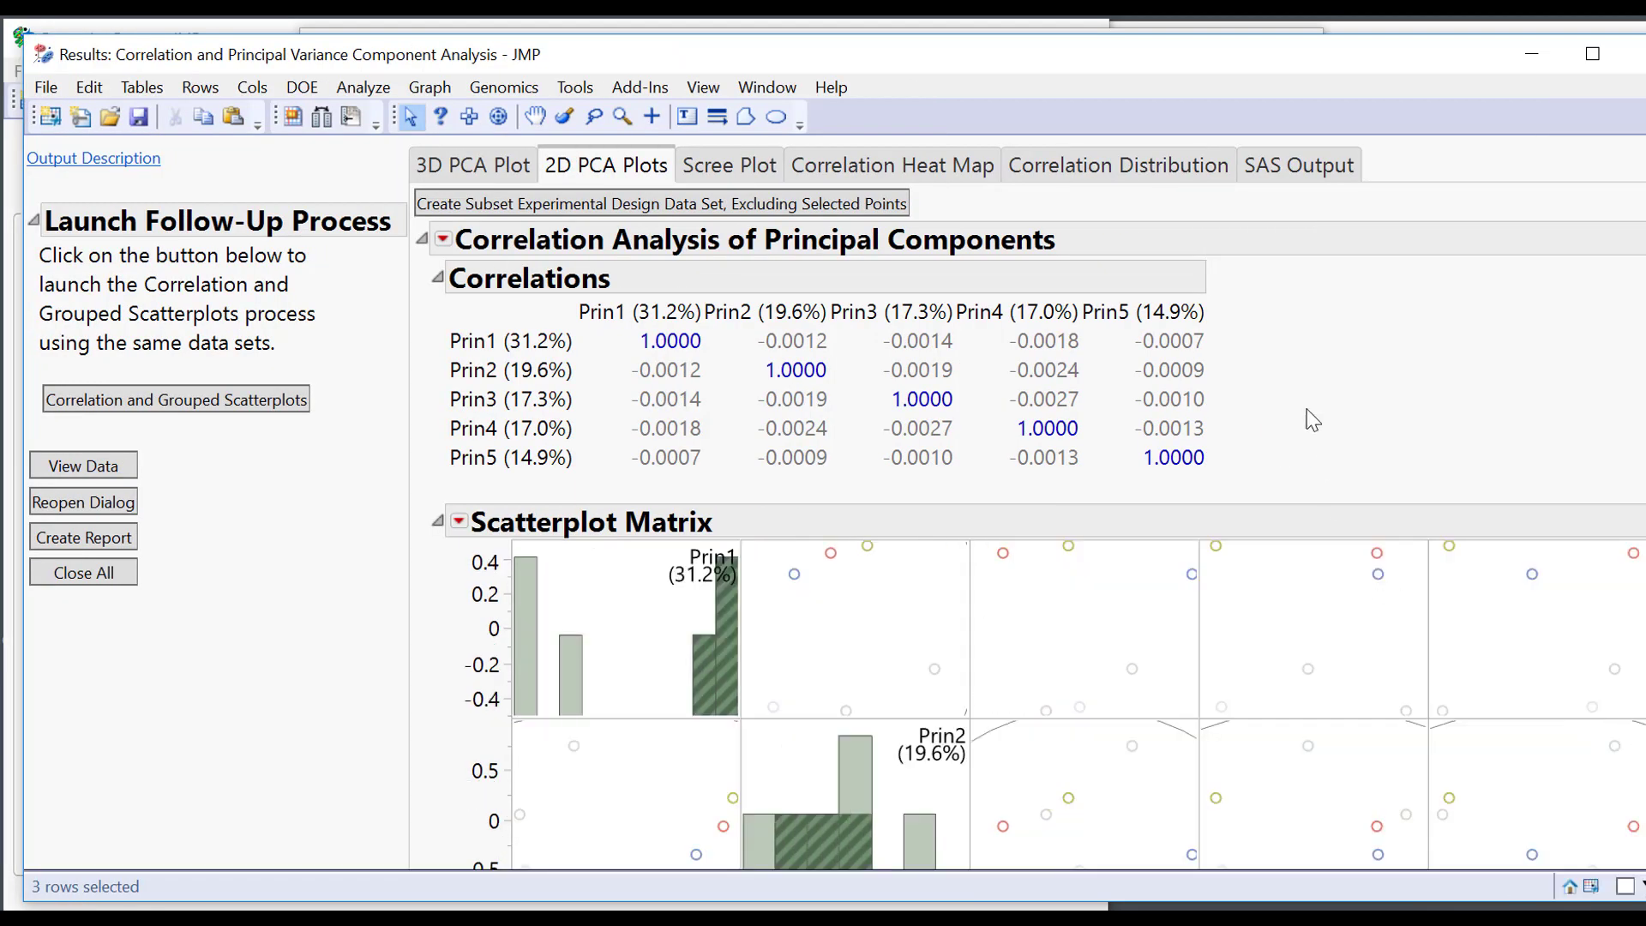
Review the scree plot, then display the correlation heat map with its dendrogram.
left_click(728, 166)
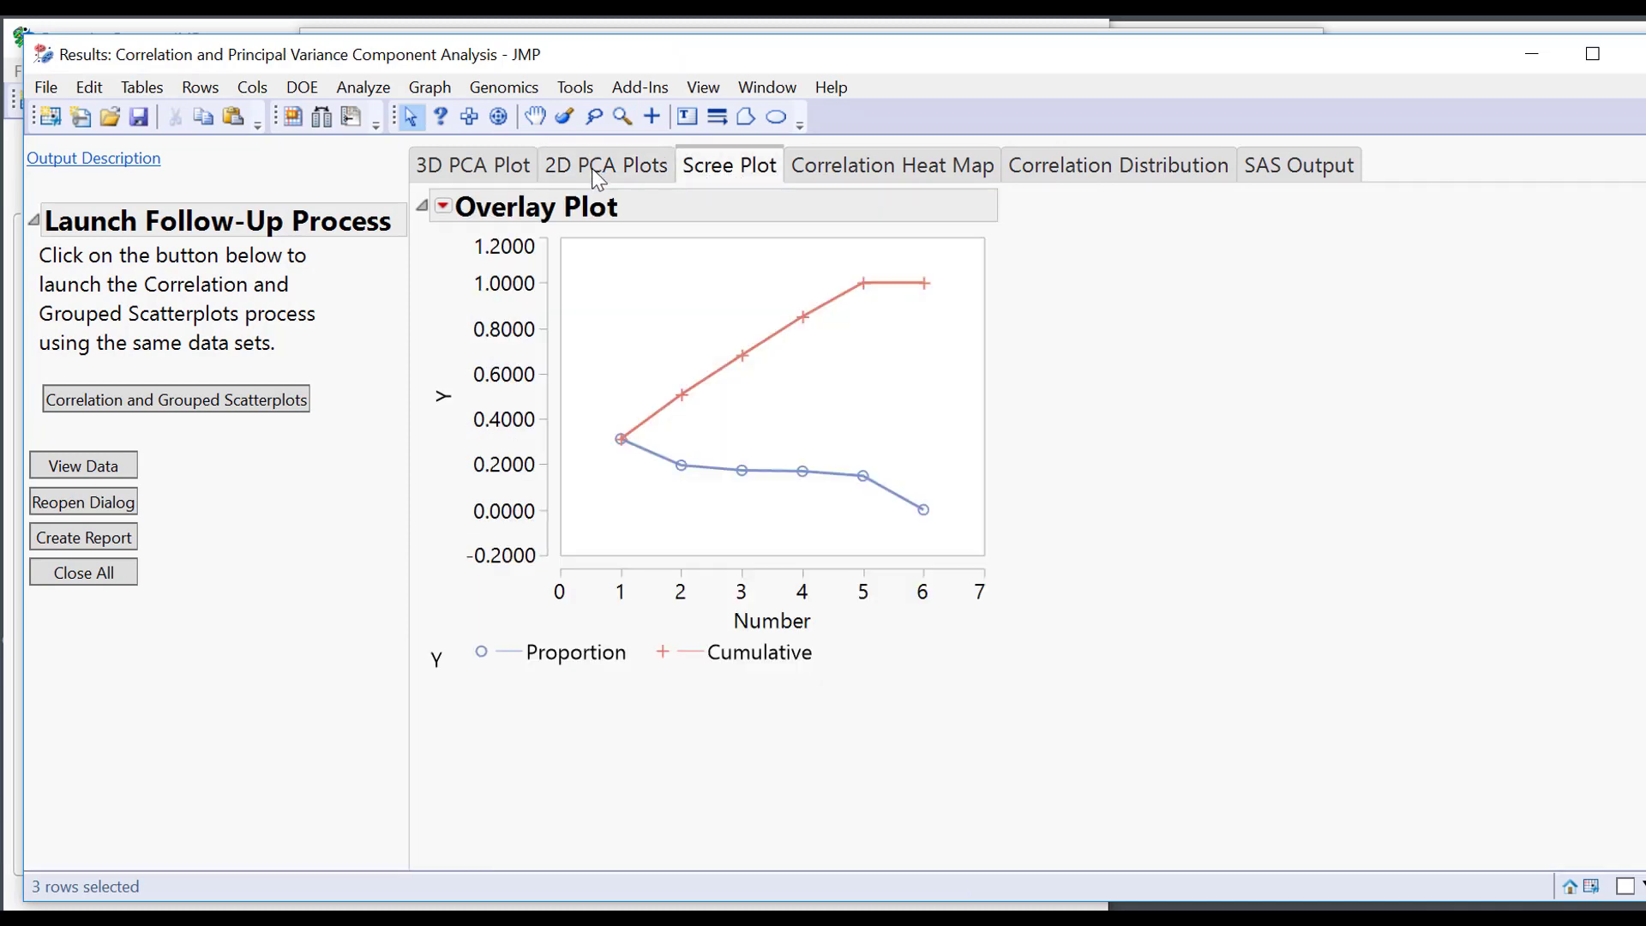
left_click(592, 168)
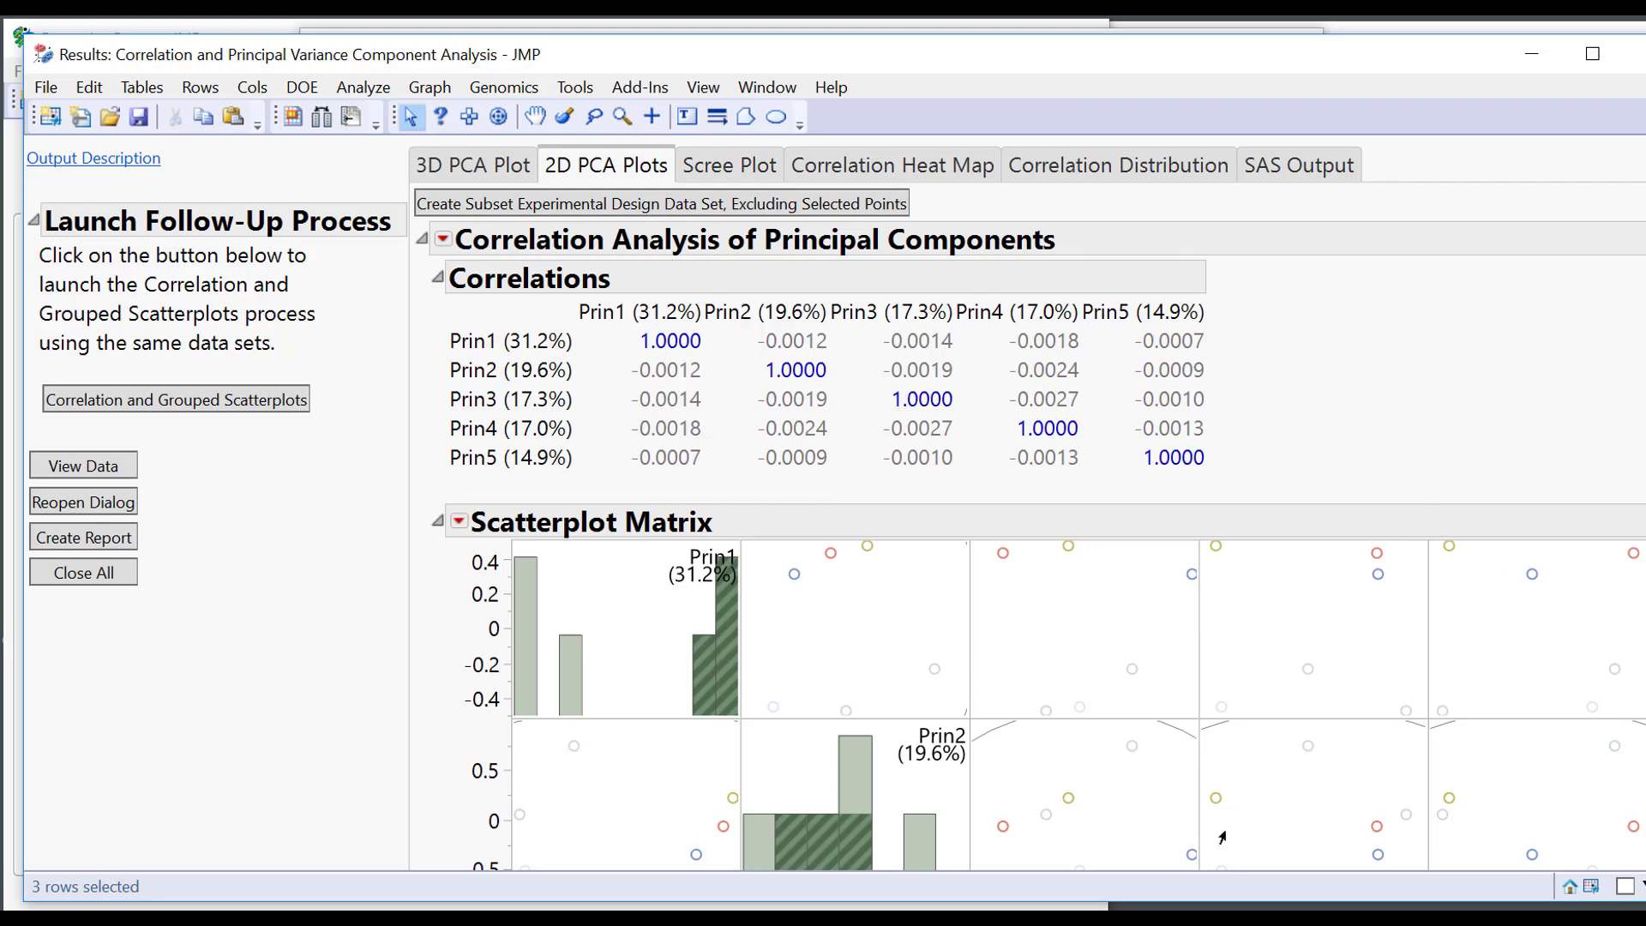
left_click(728, 168)
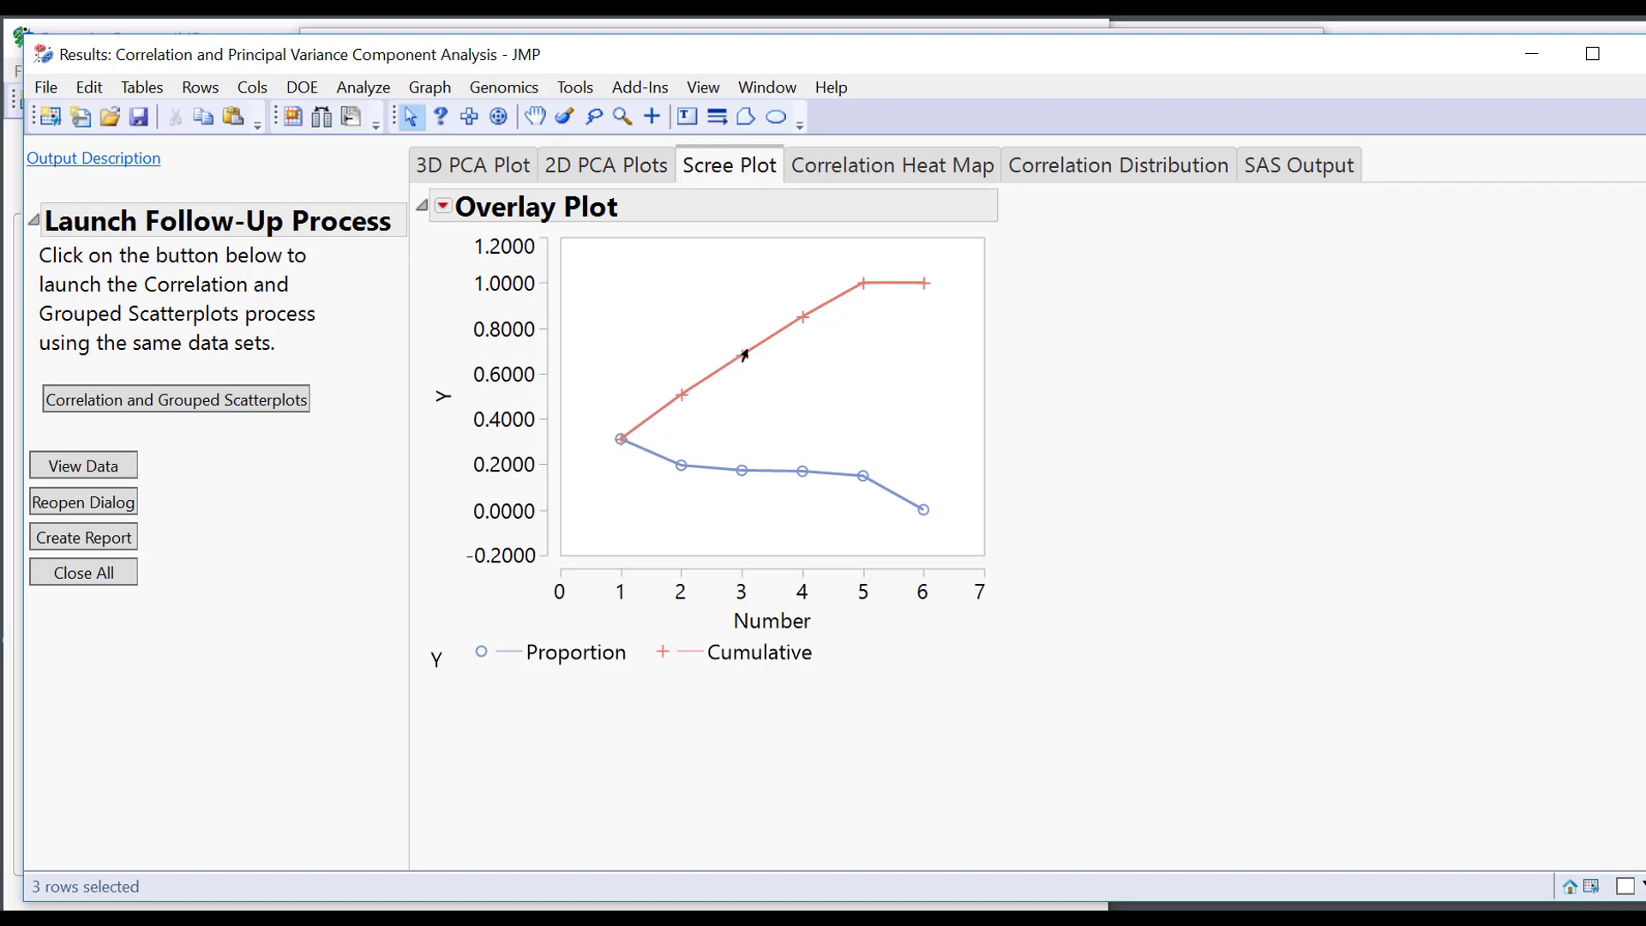
mouse_move(620, 441)
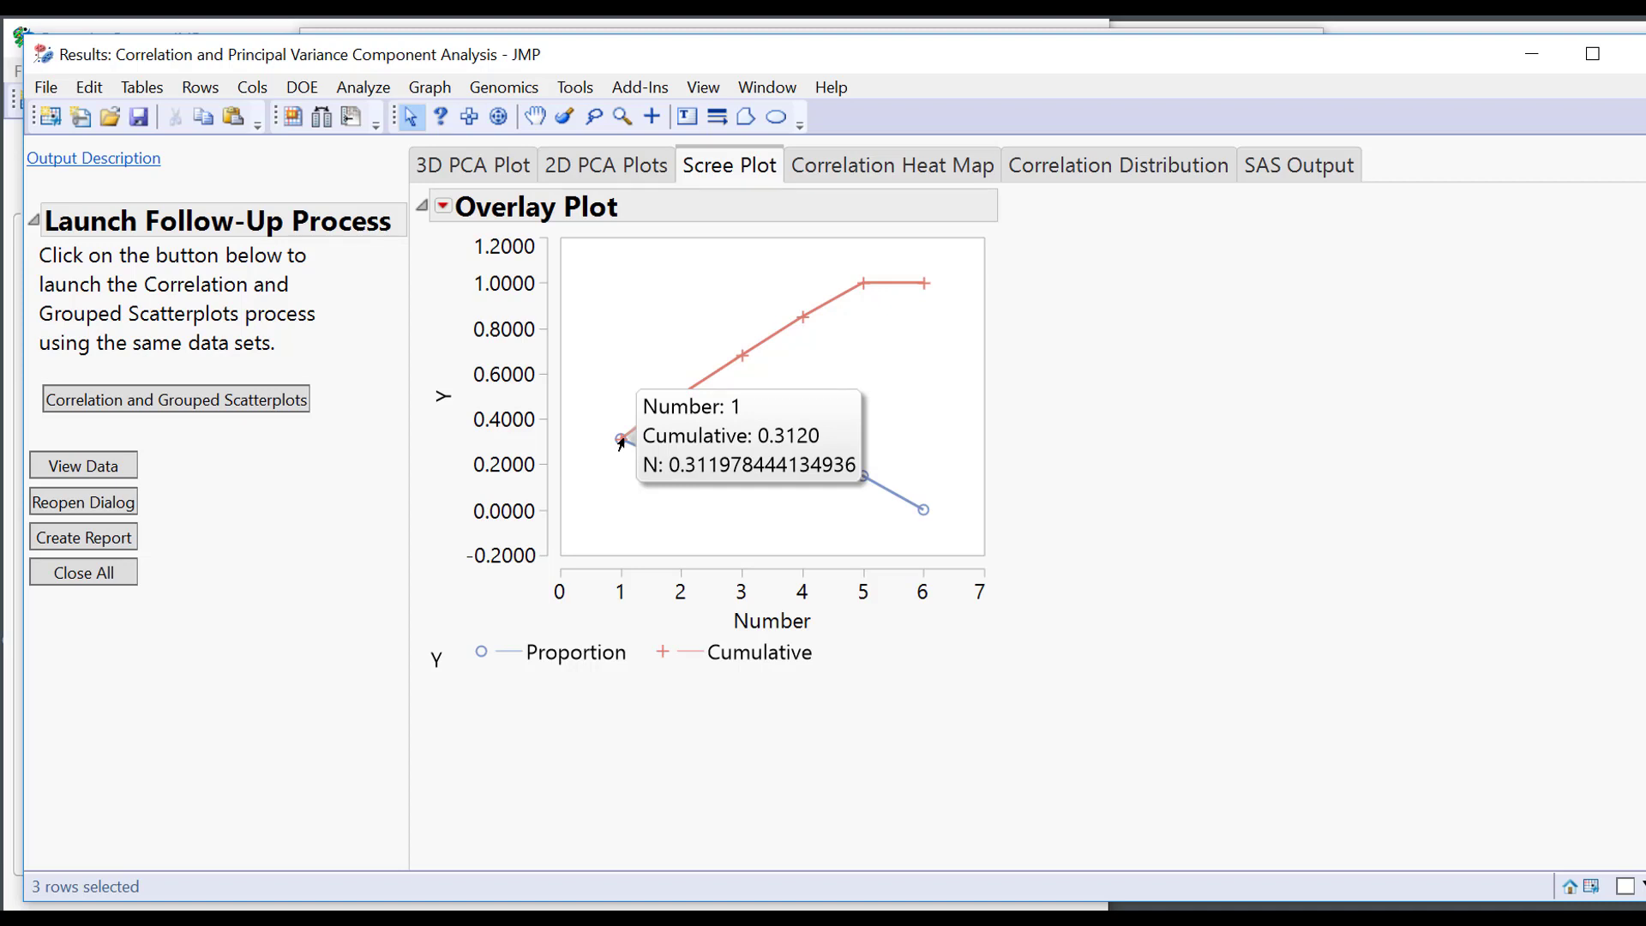
mouse_move(683, 397)
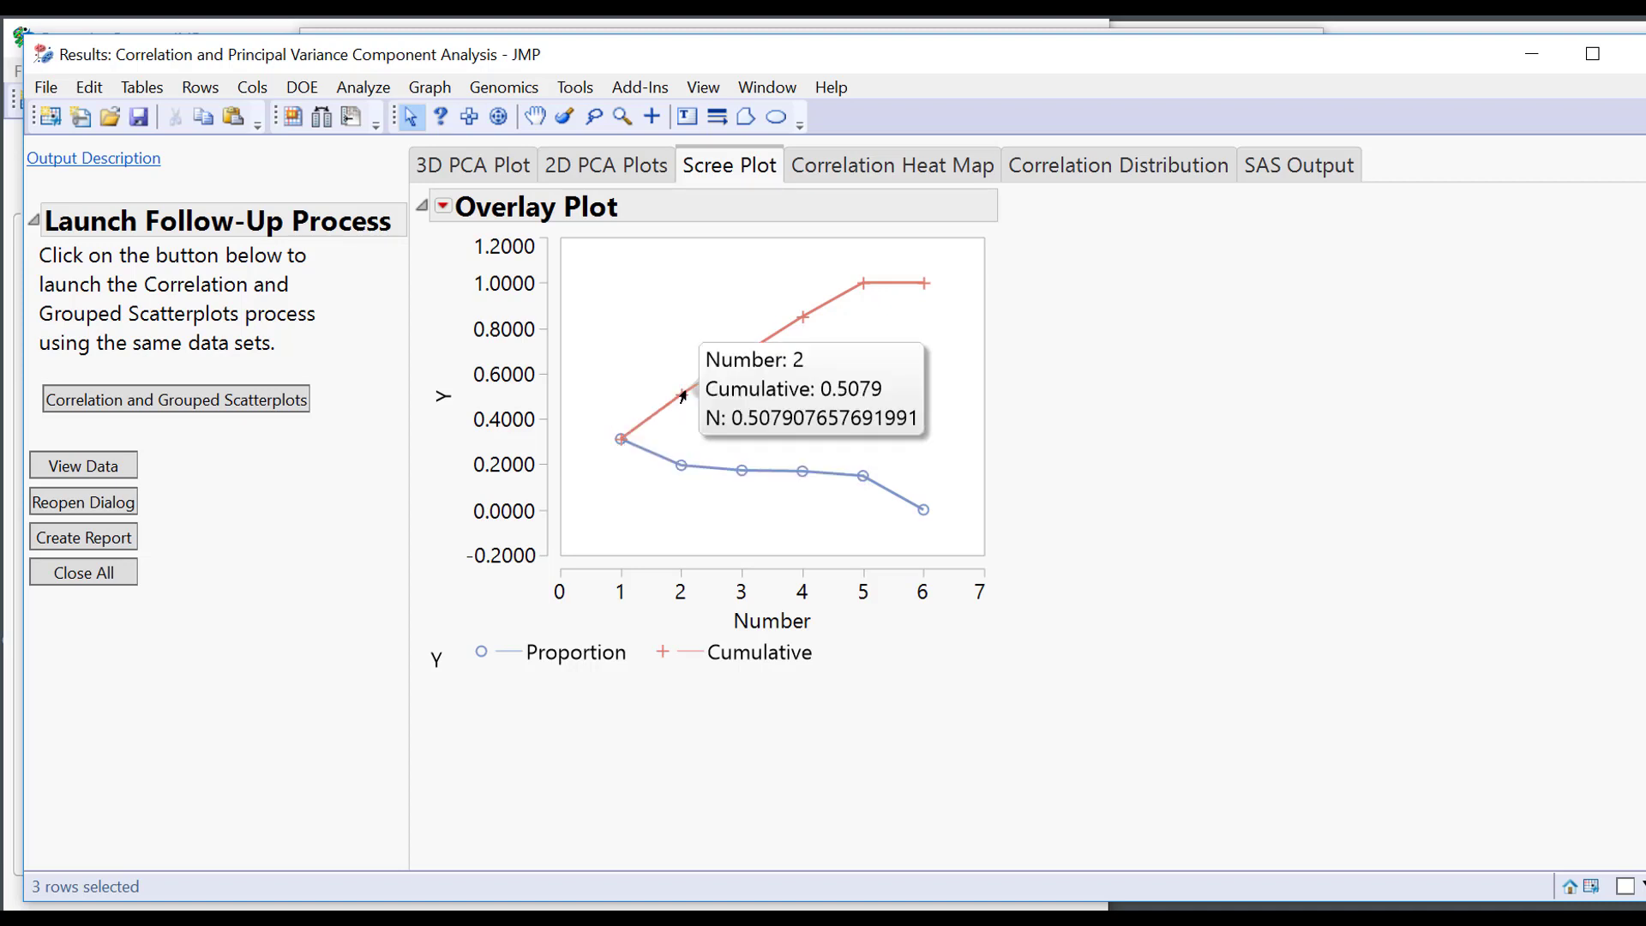
left_click(892, 167)
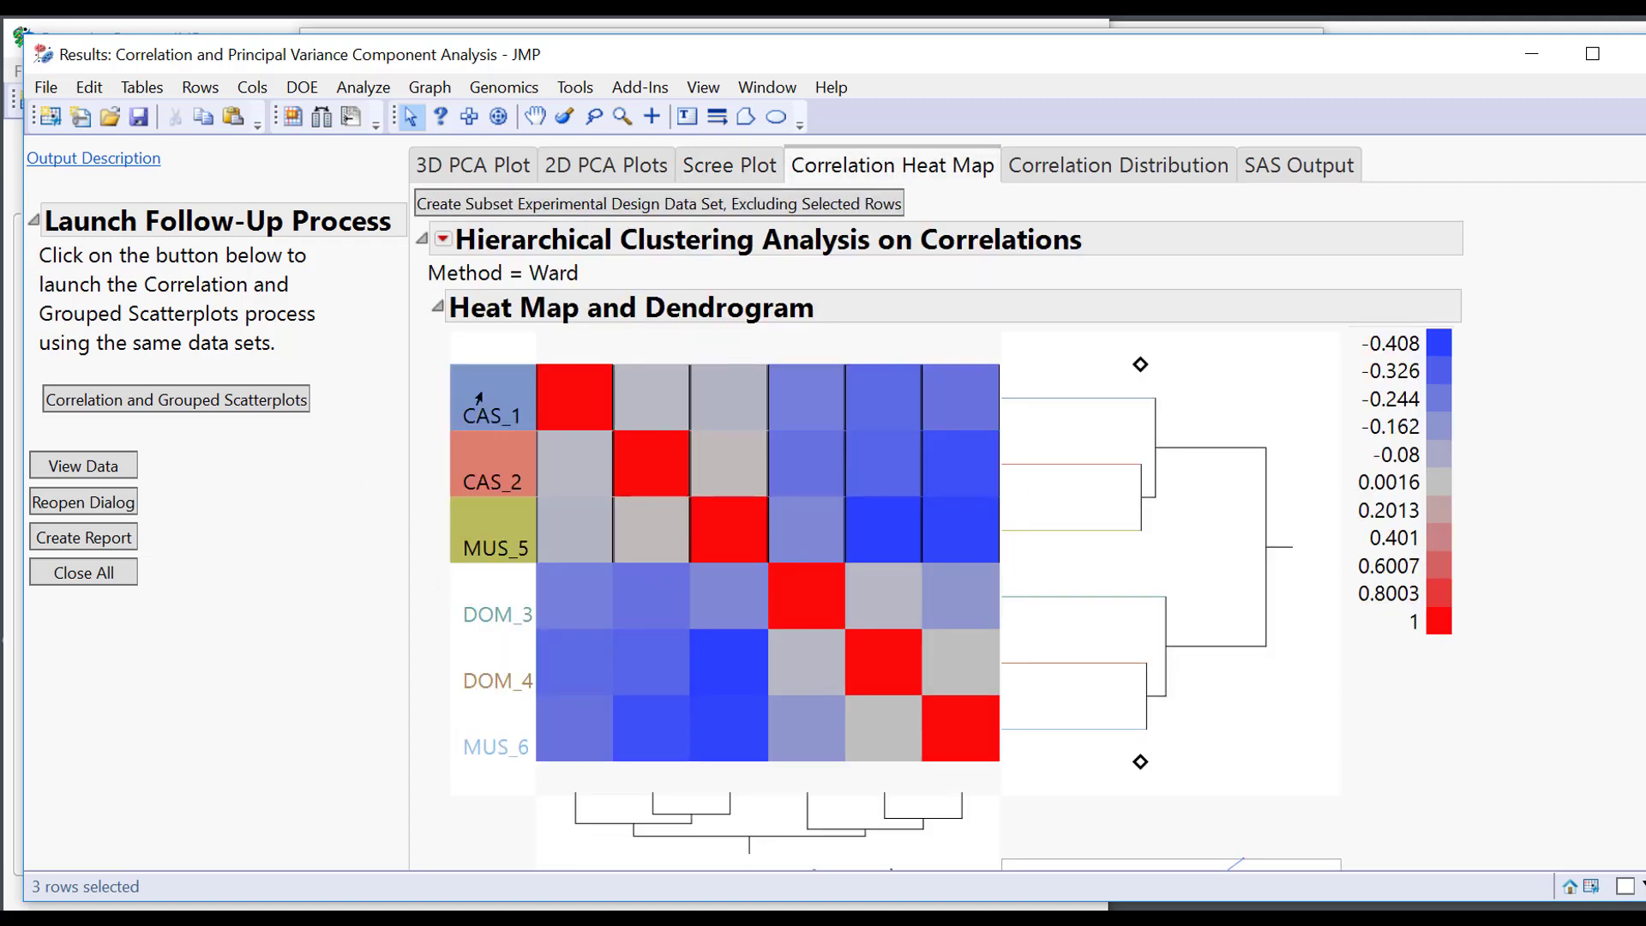
Select all six samples through the dendrogram, then clear the selection and inspect heat-map cells.
left_click(1283, 740)
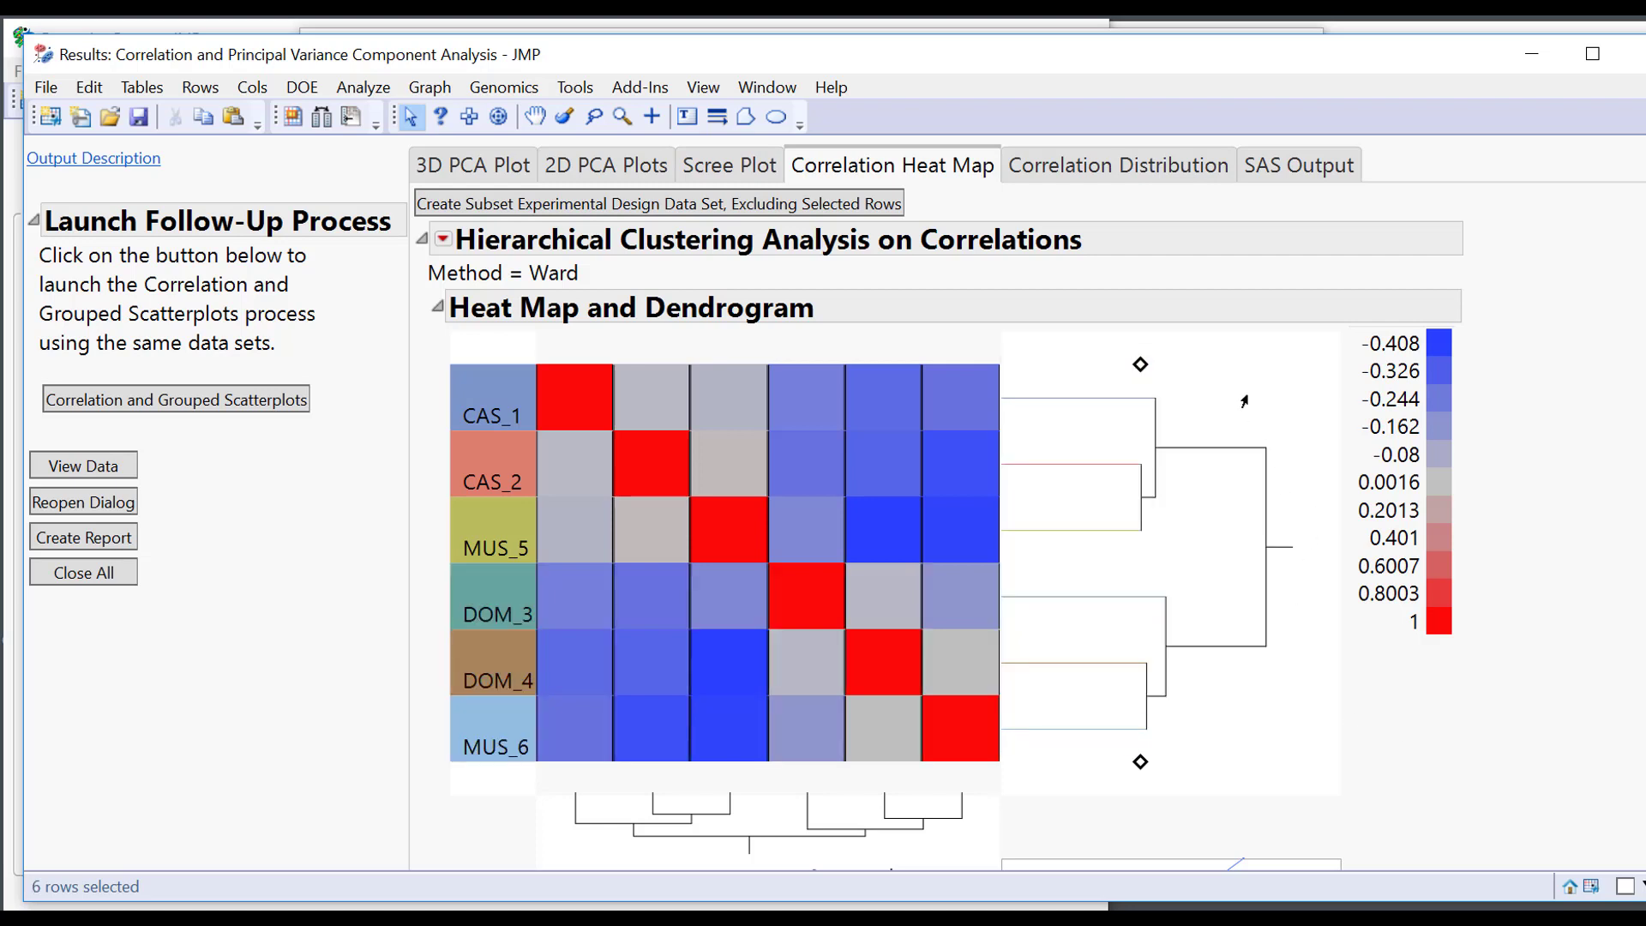
left_click(1242, 404)
left_click(1304, 433)
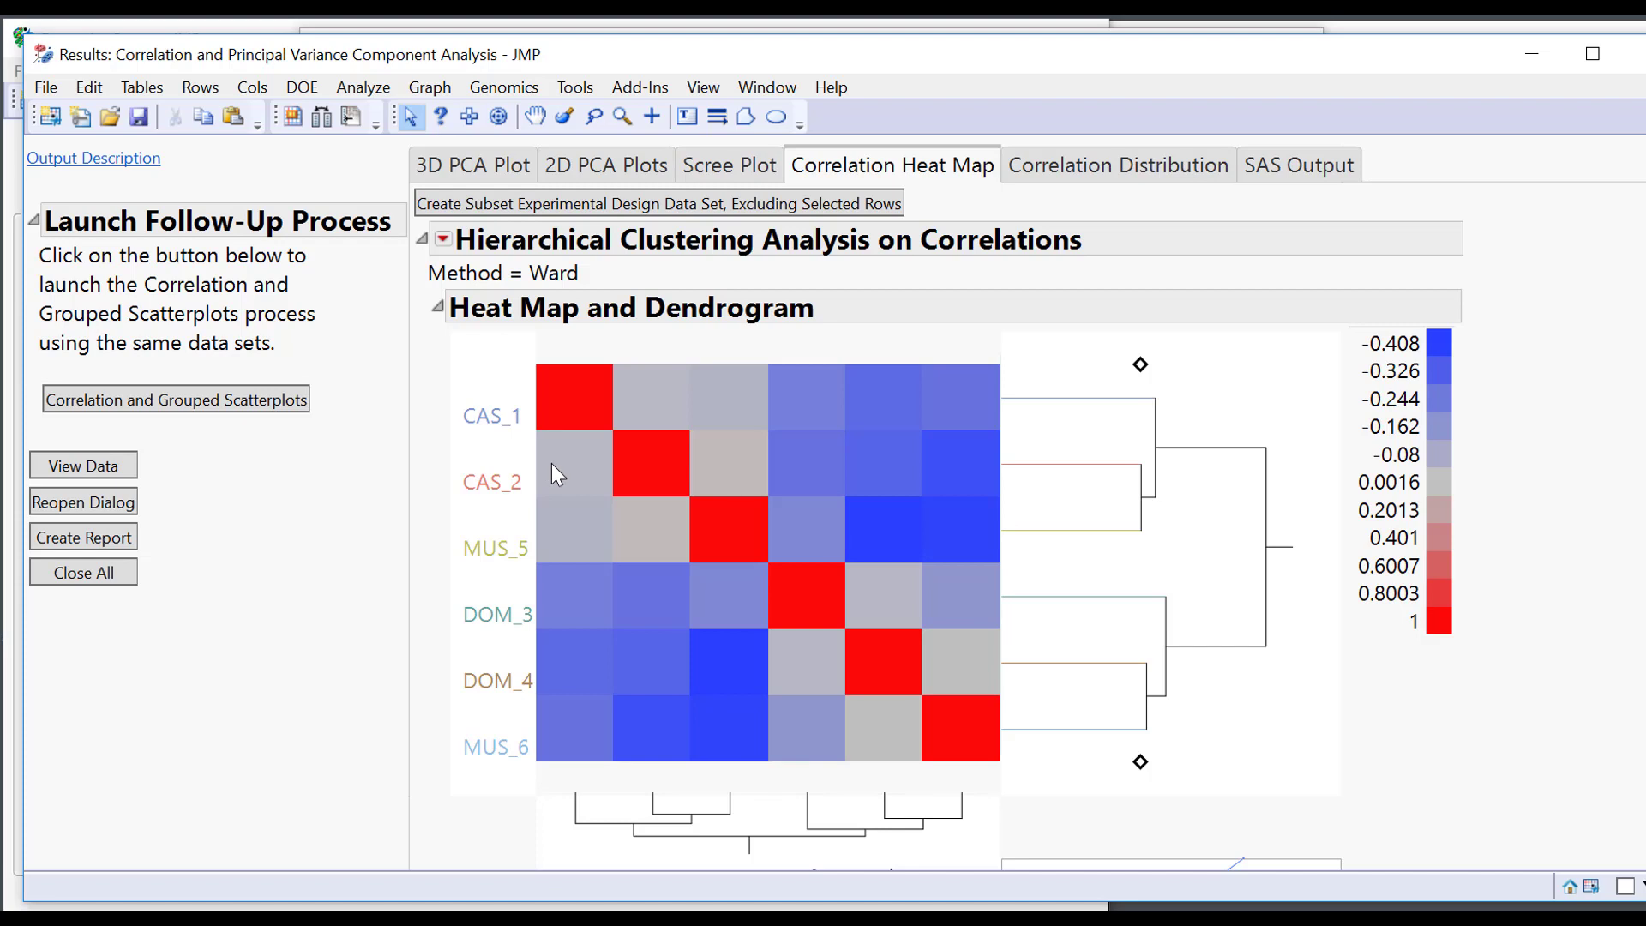
mouse_move(552, 464)
mouse_move(985, 528)
View the correlation distribution histograms and select the Corr bars near -0.3, -0.2 and 0.
left_click(1148, 167)
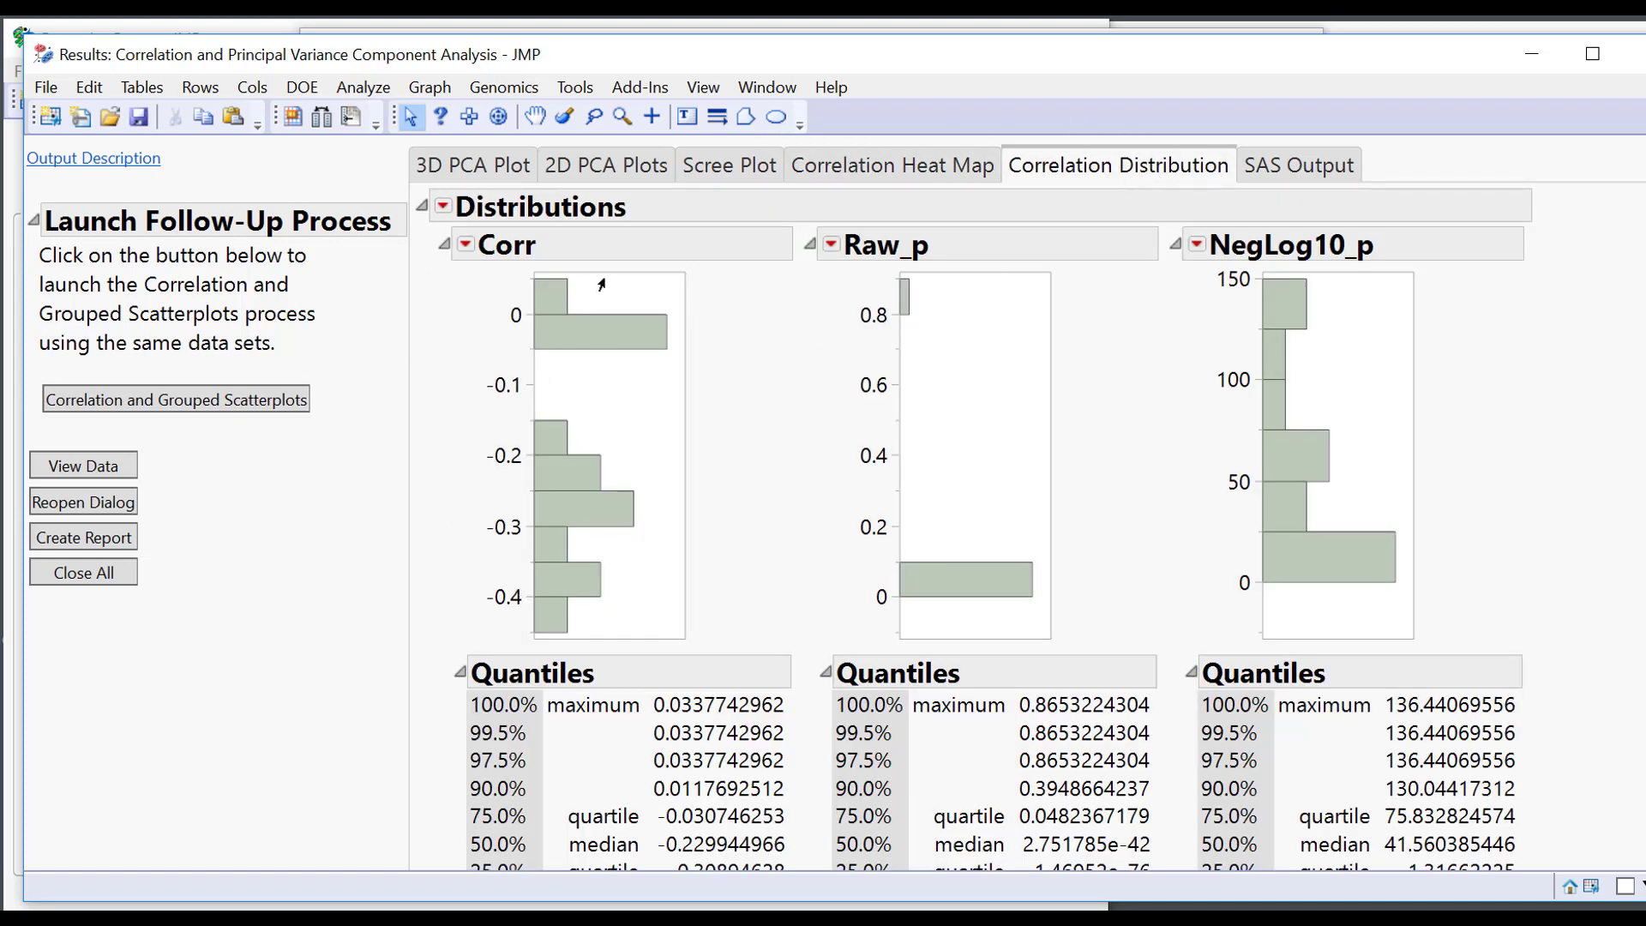
left_click(563, 536)
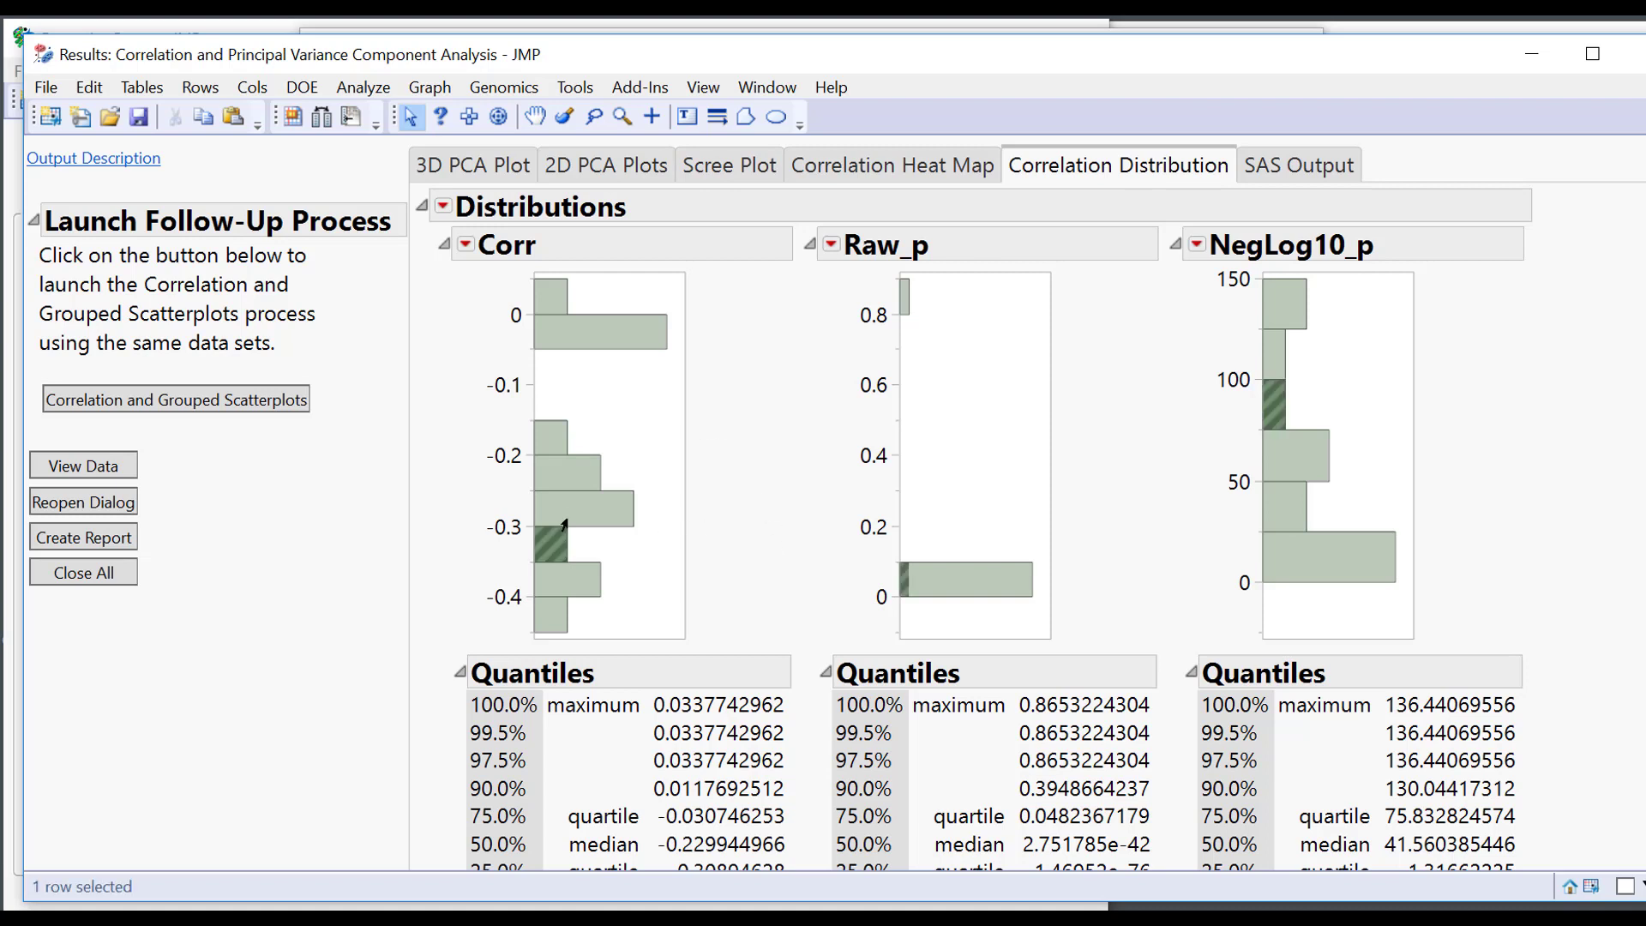
left_click(600, 476)
left_click(605, 332)
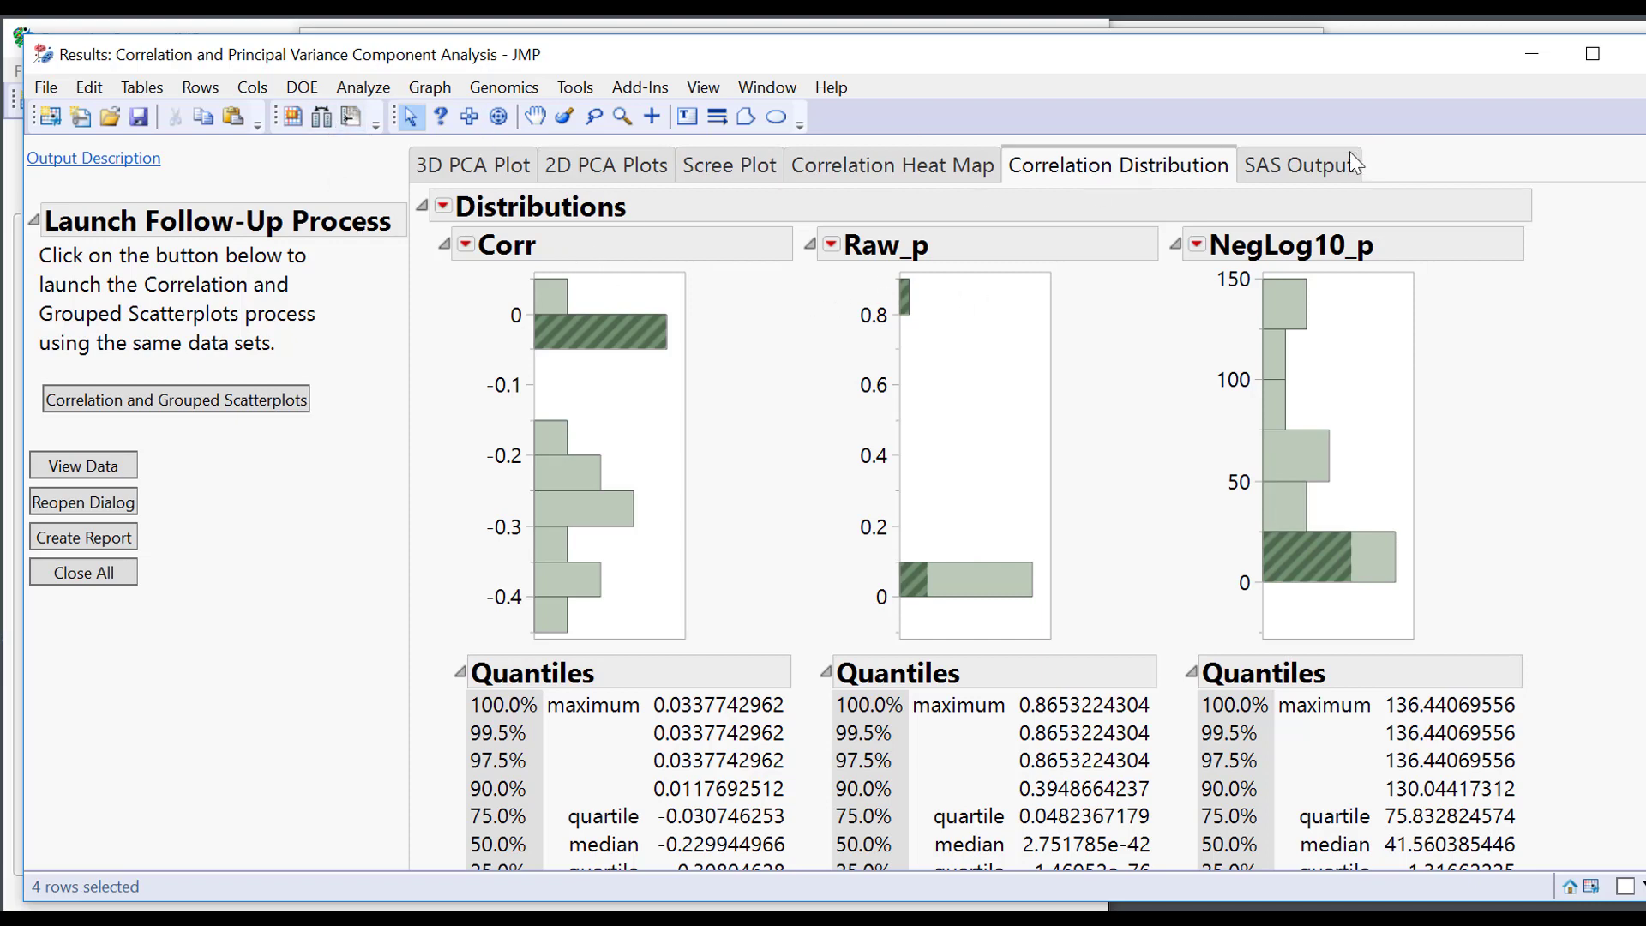
Review the SAS text output, then close the correlation and PCA results.
left_click(1299, 165)
scroll(1371, 514, "down", 1)
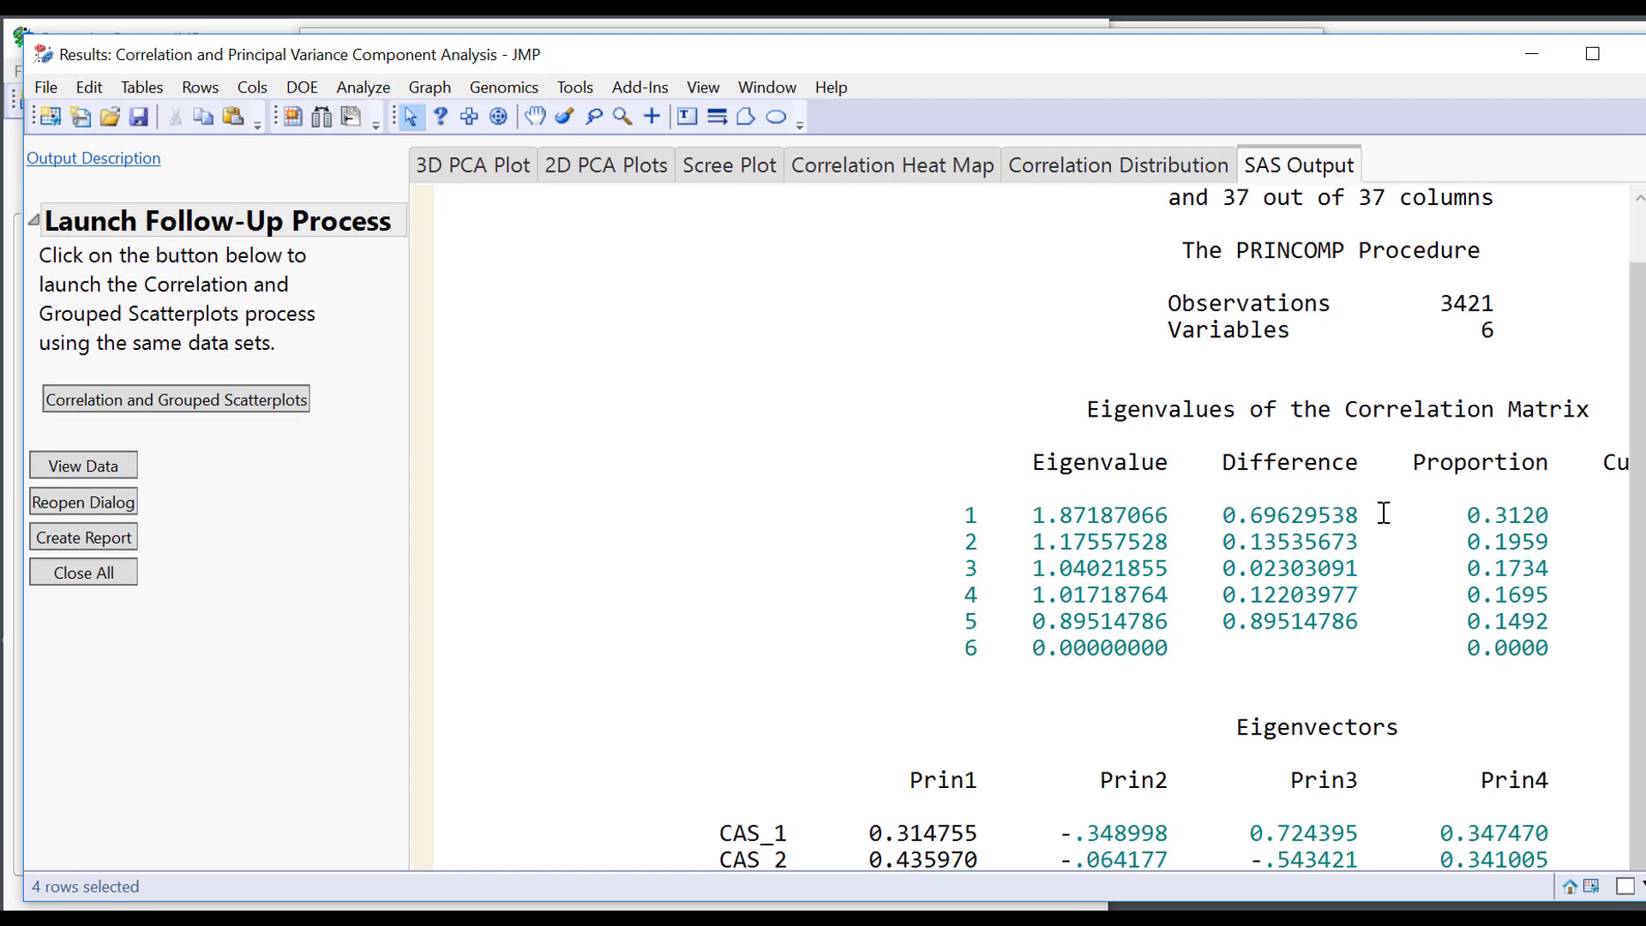
scroll(1459, 558, "up", 1)
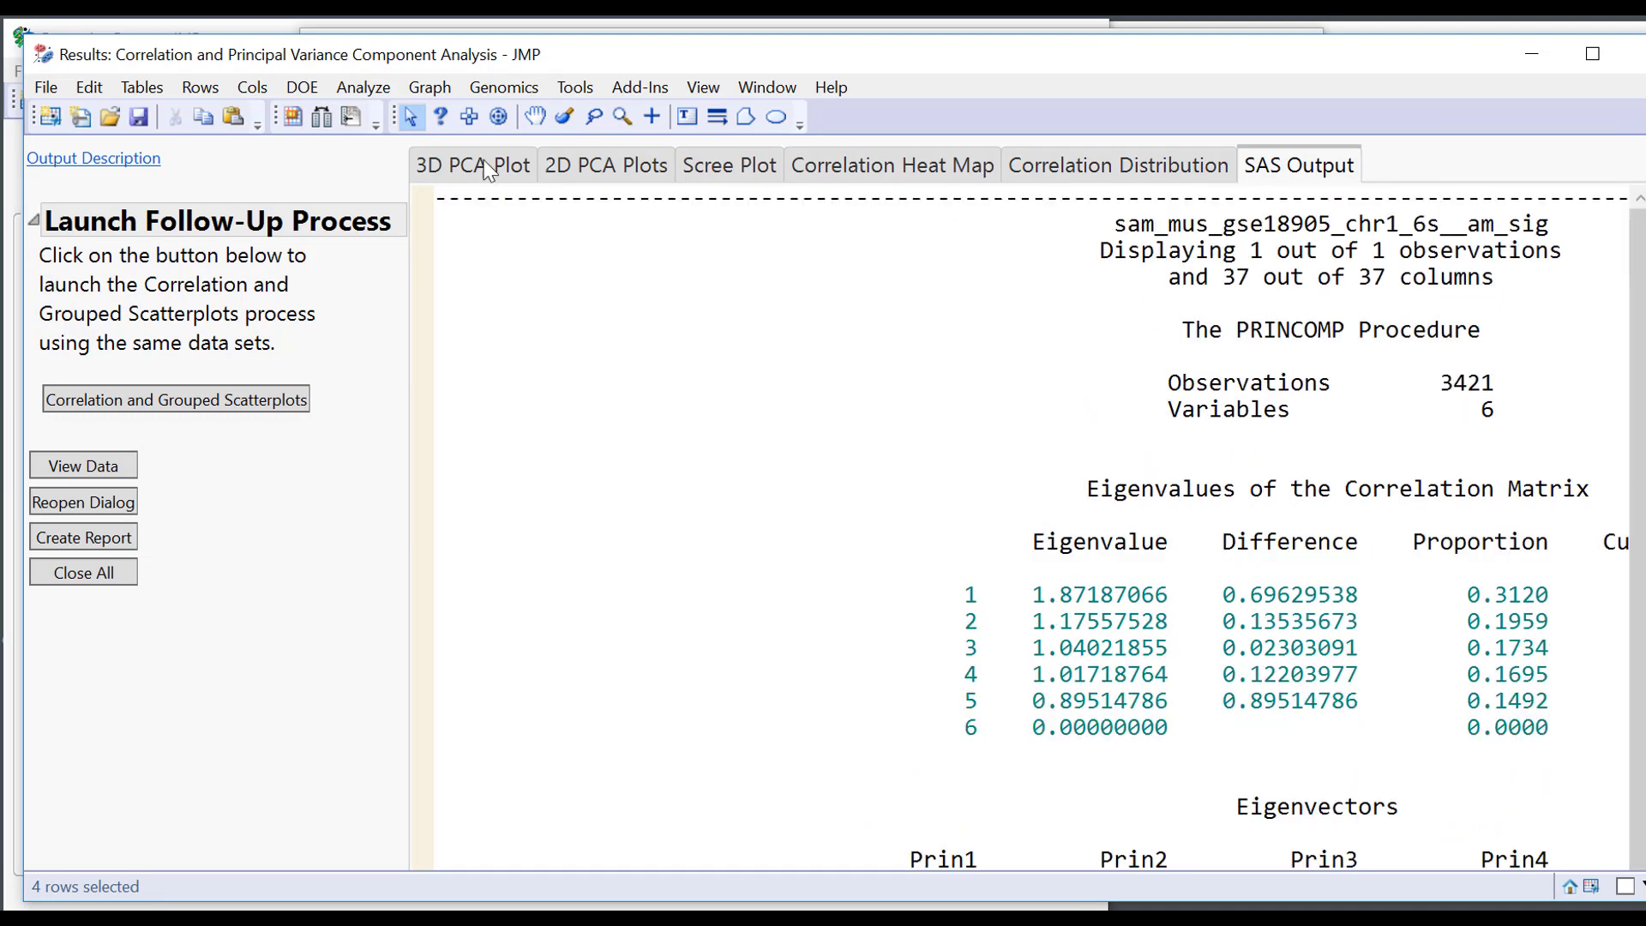
left_click(1633, 53)
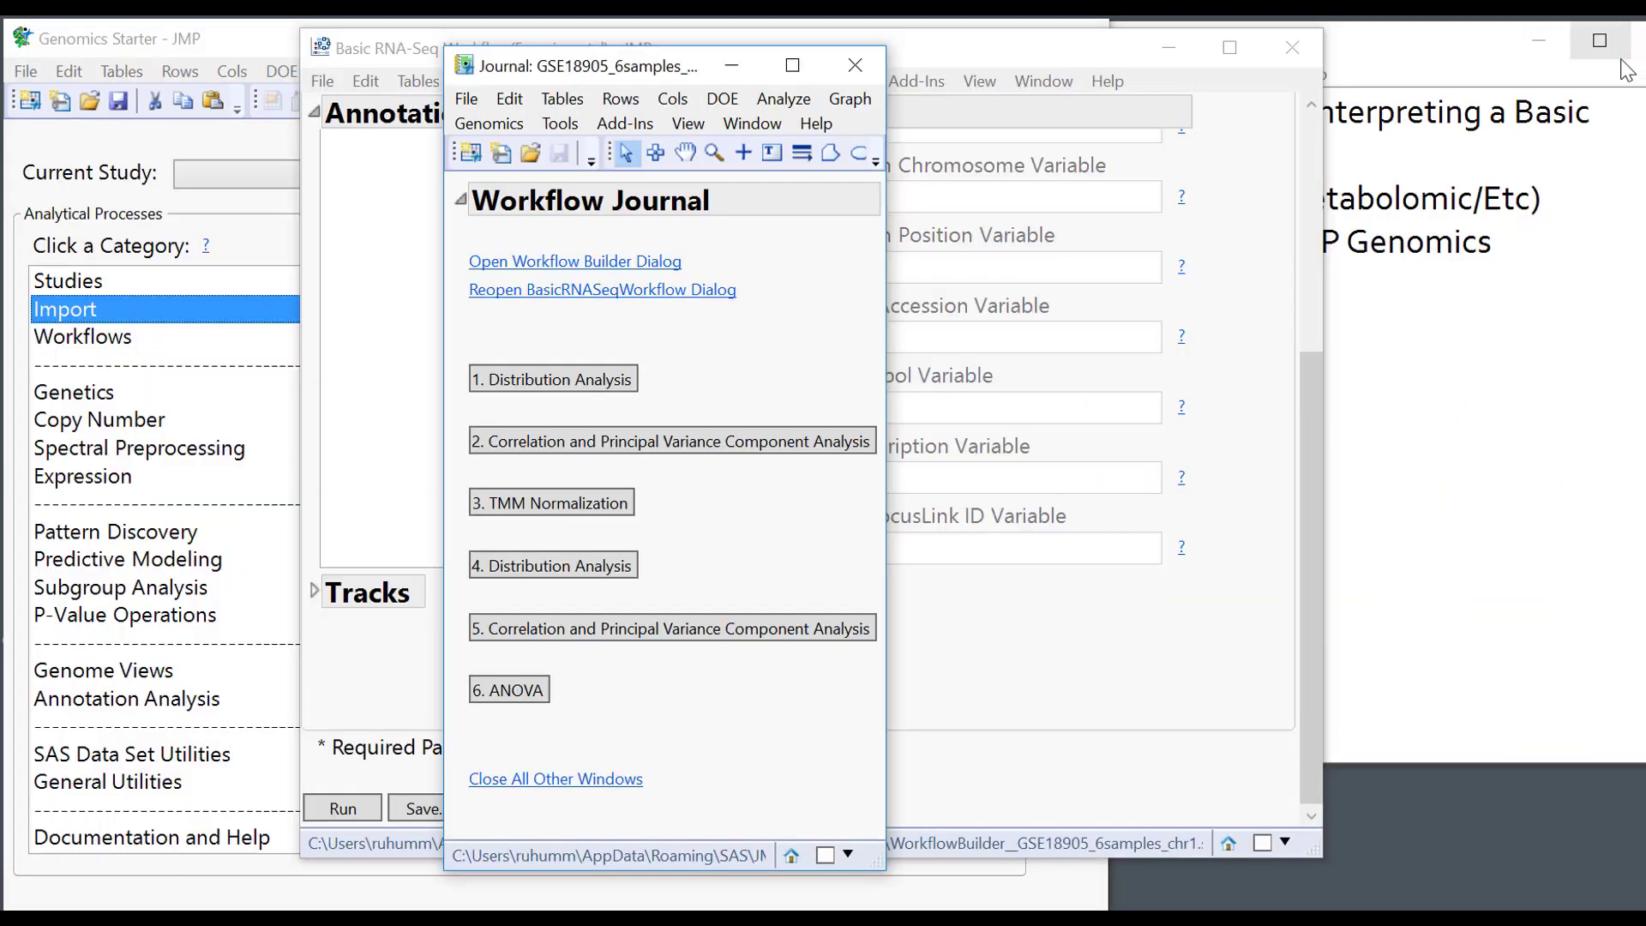
left_click(511, 513)
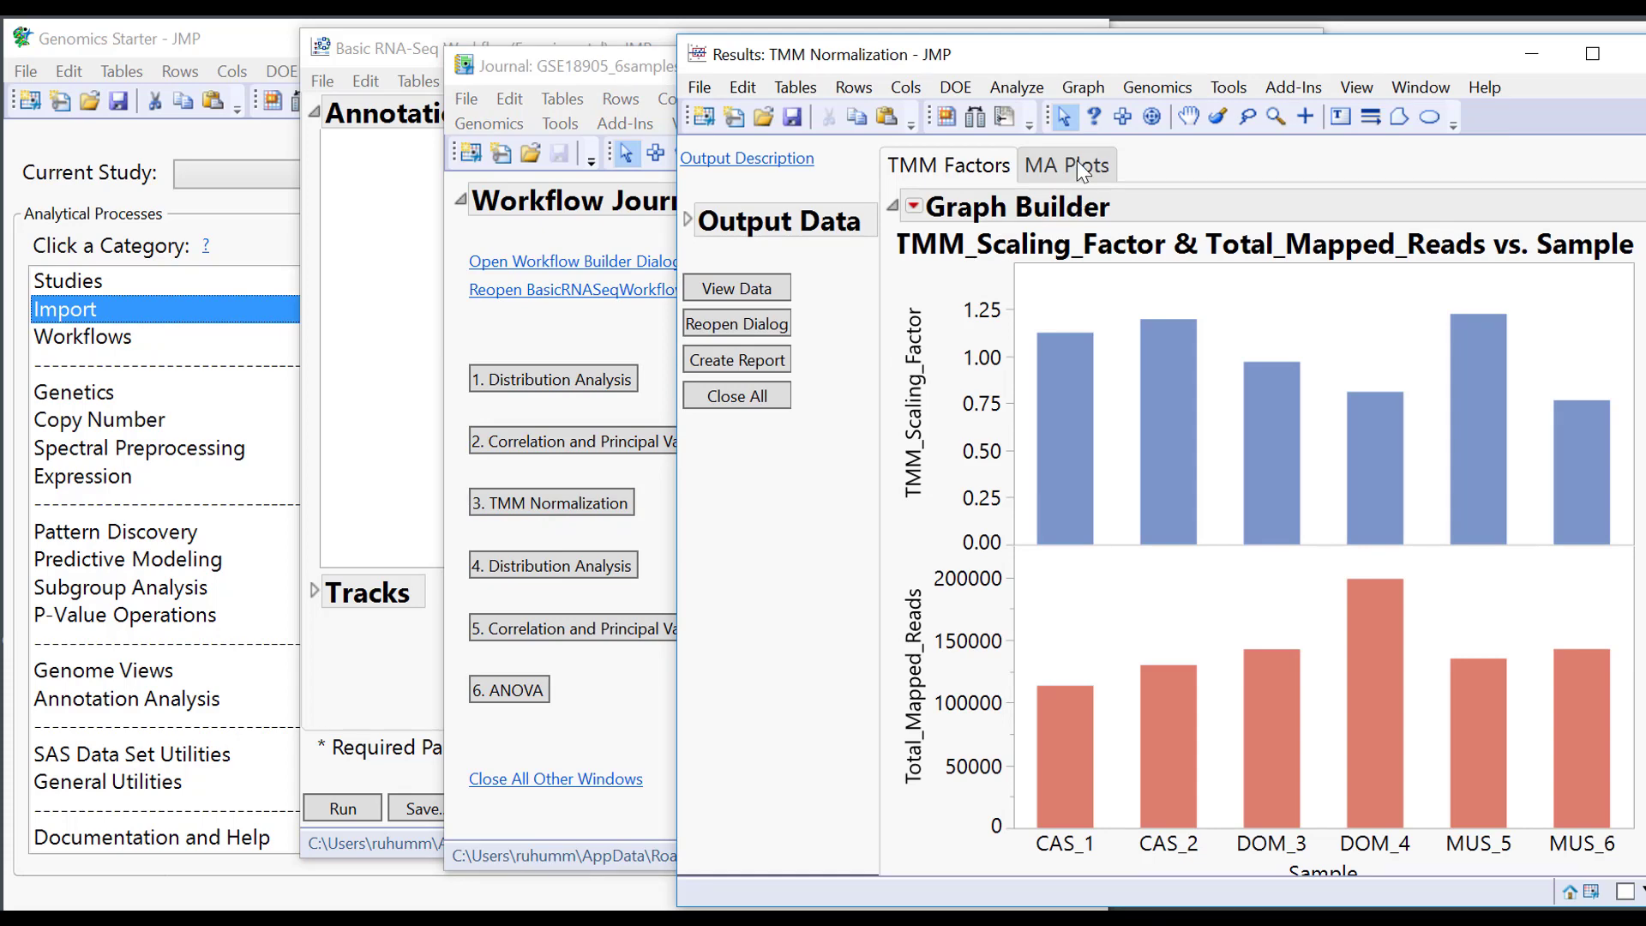
left_click(1077, 163)
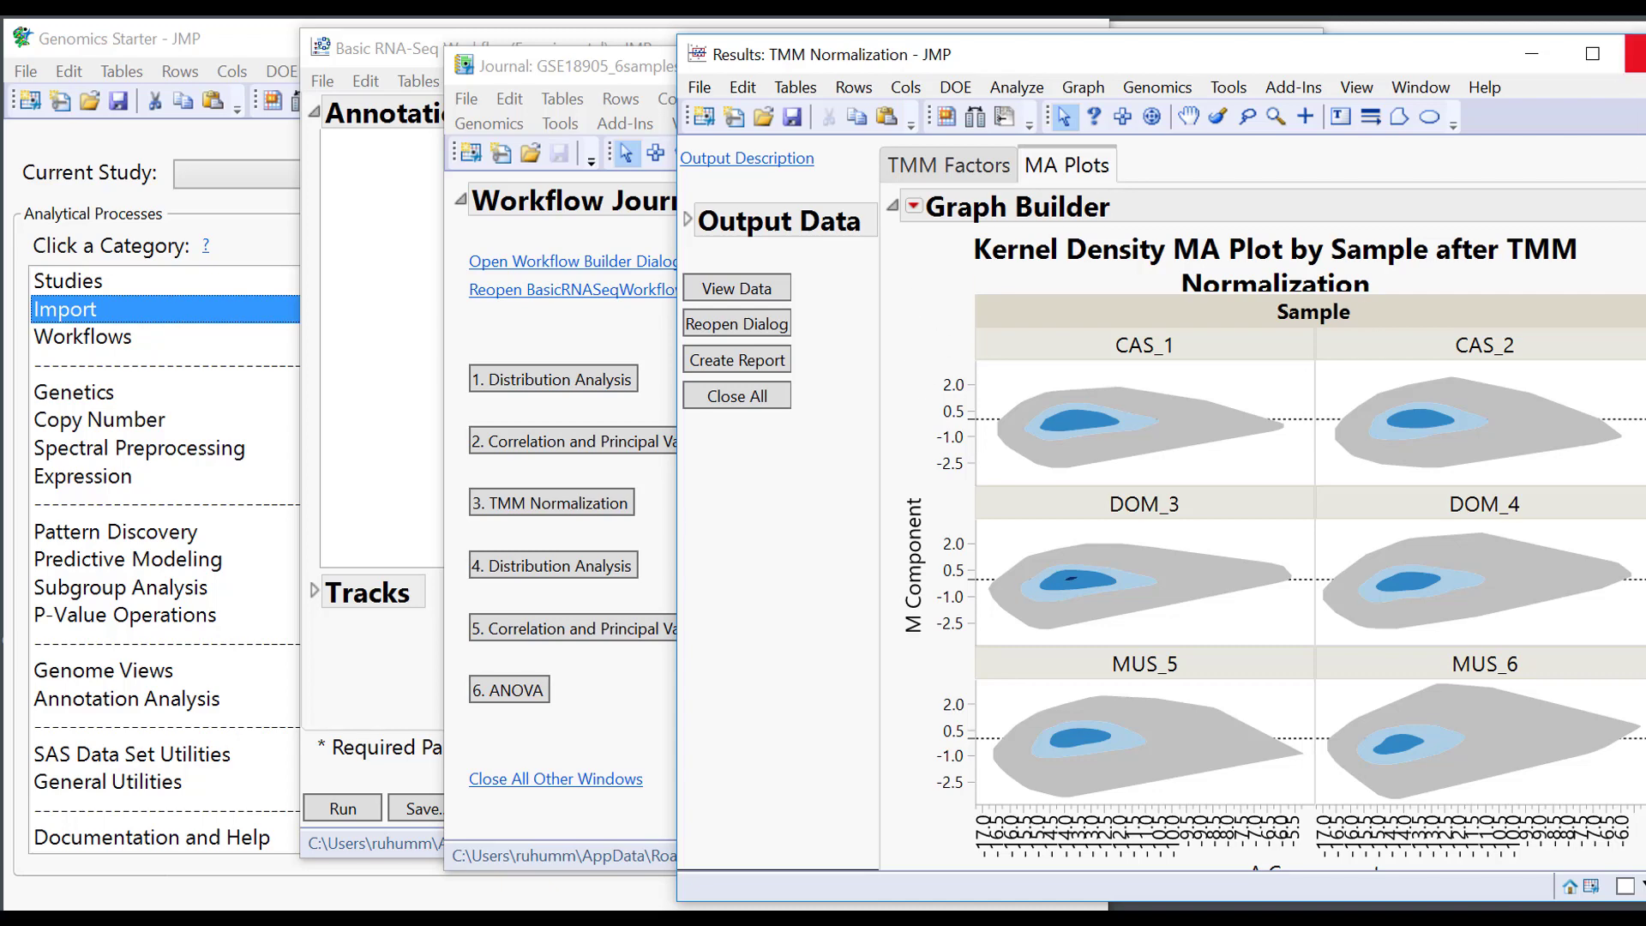
left_click(1633, 54)
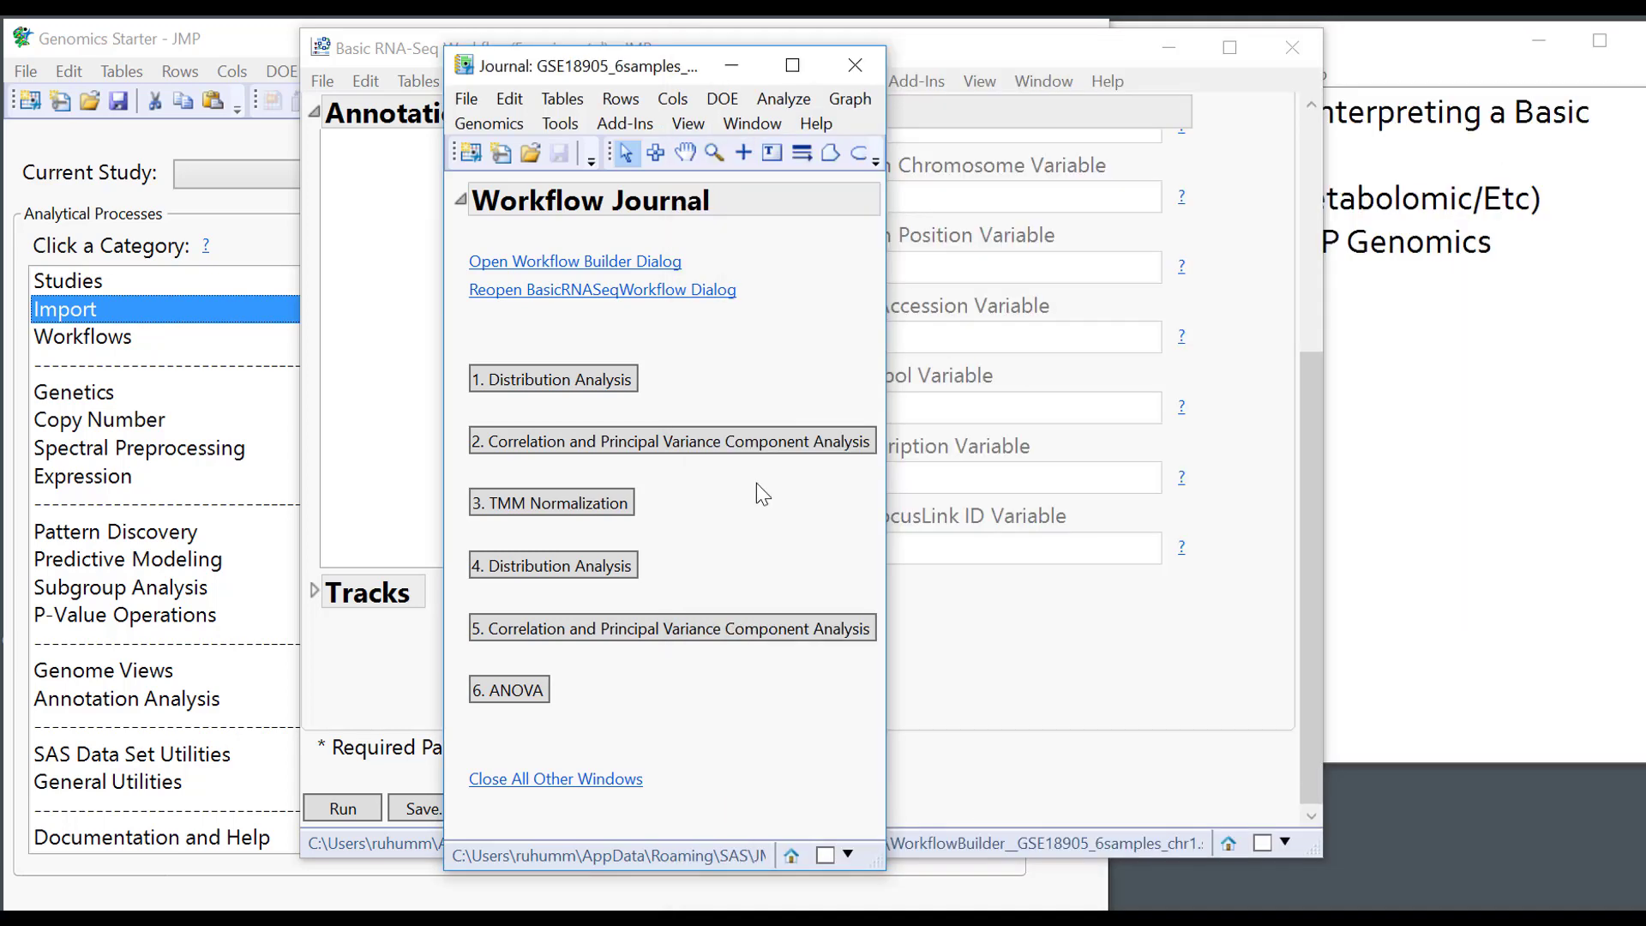
left_click(604, 569)
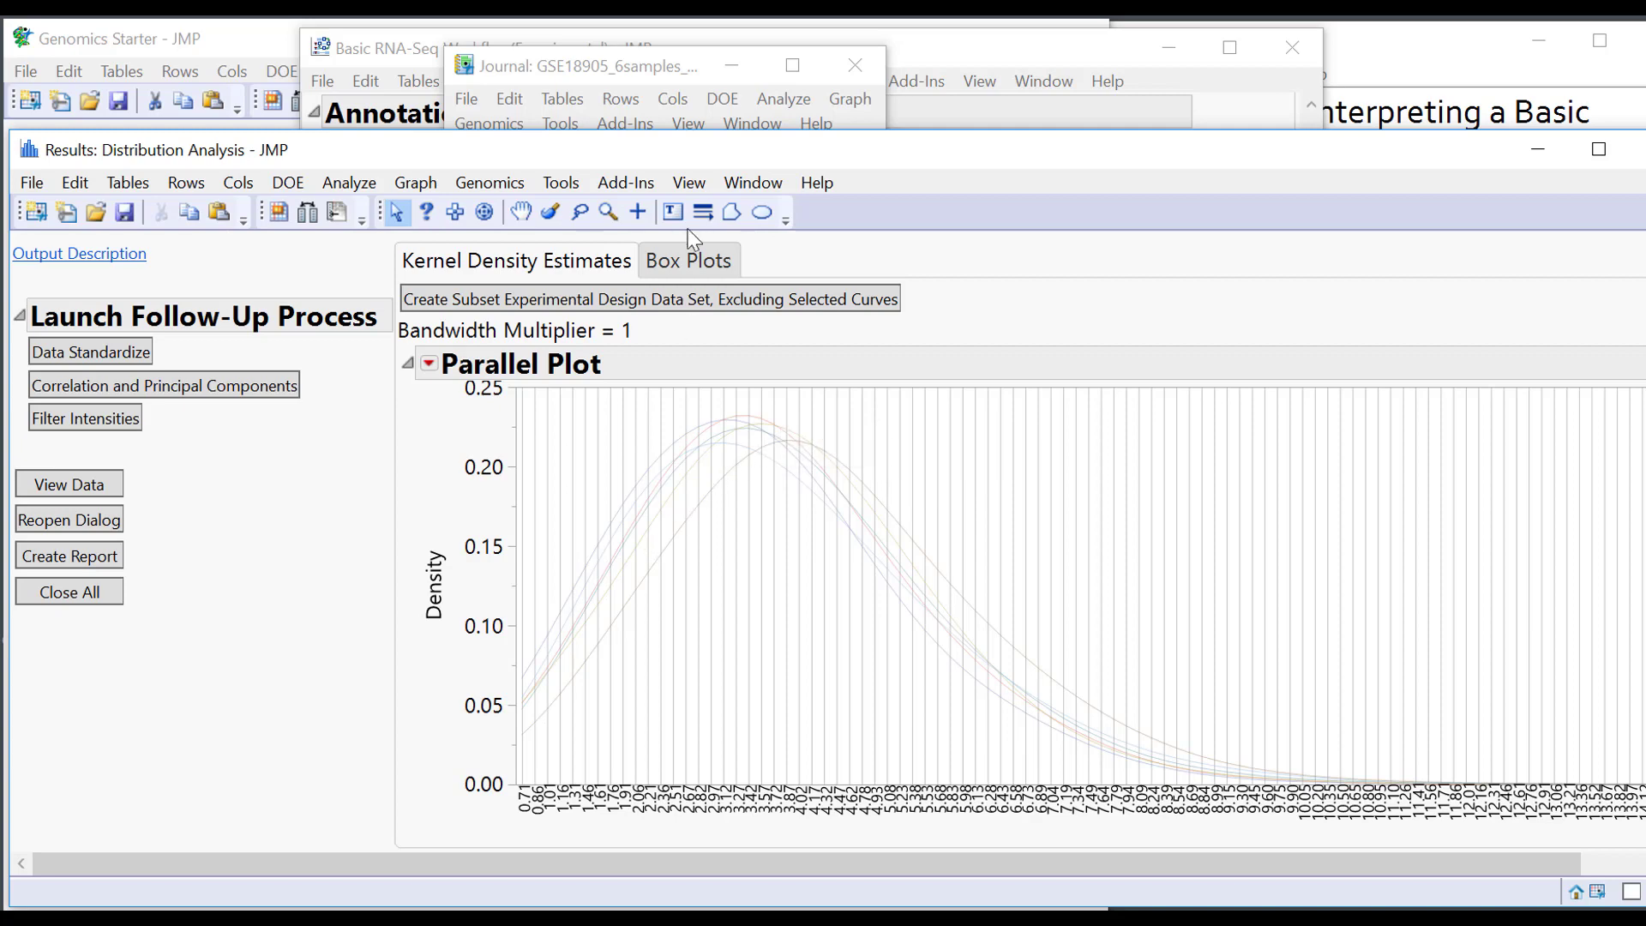
left_click_drag(771, 157, 778, 390)
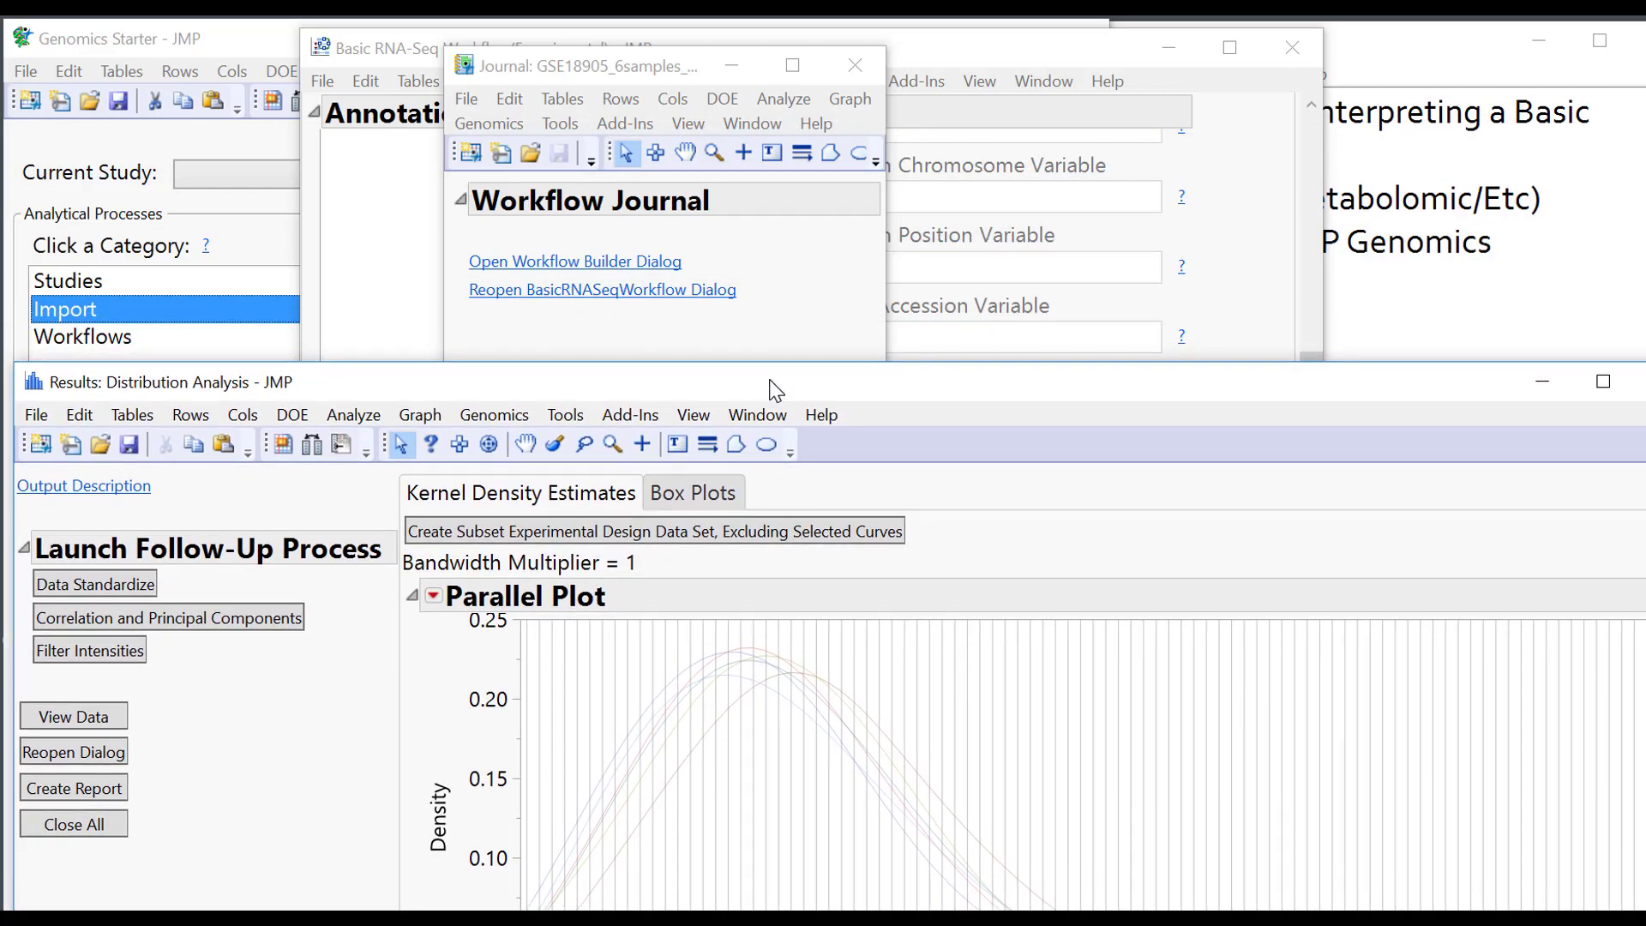
left_click(794, 261)
left_click(588, 378)
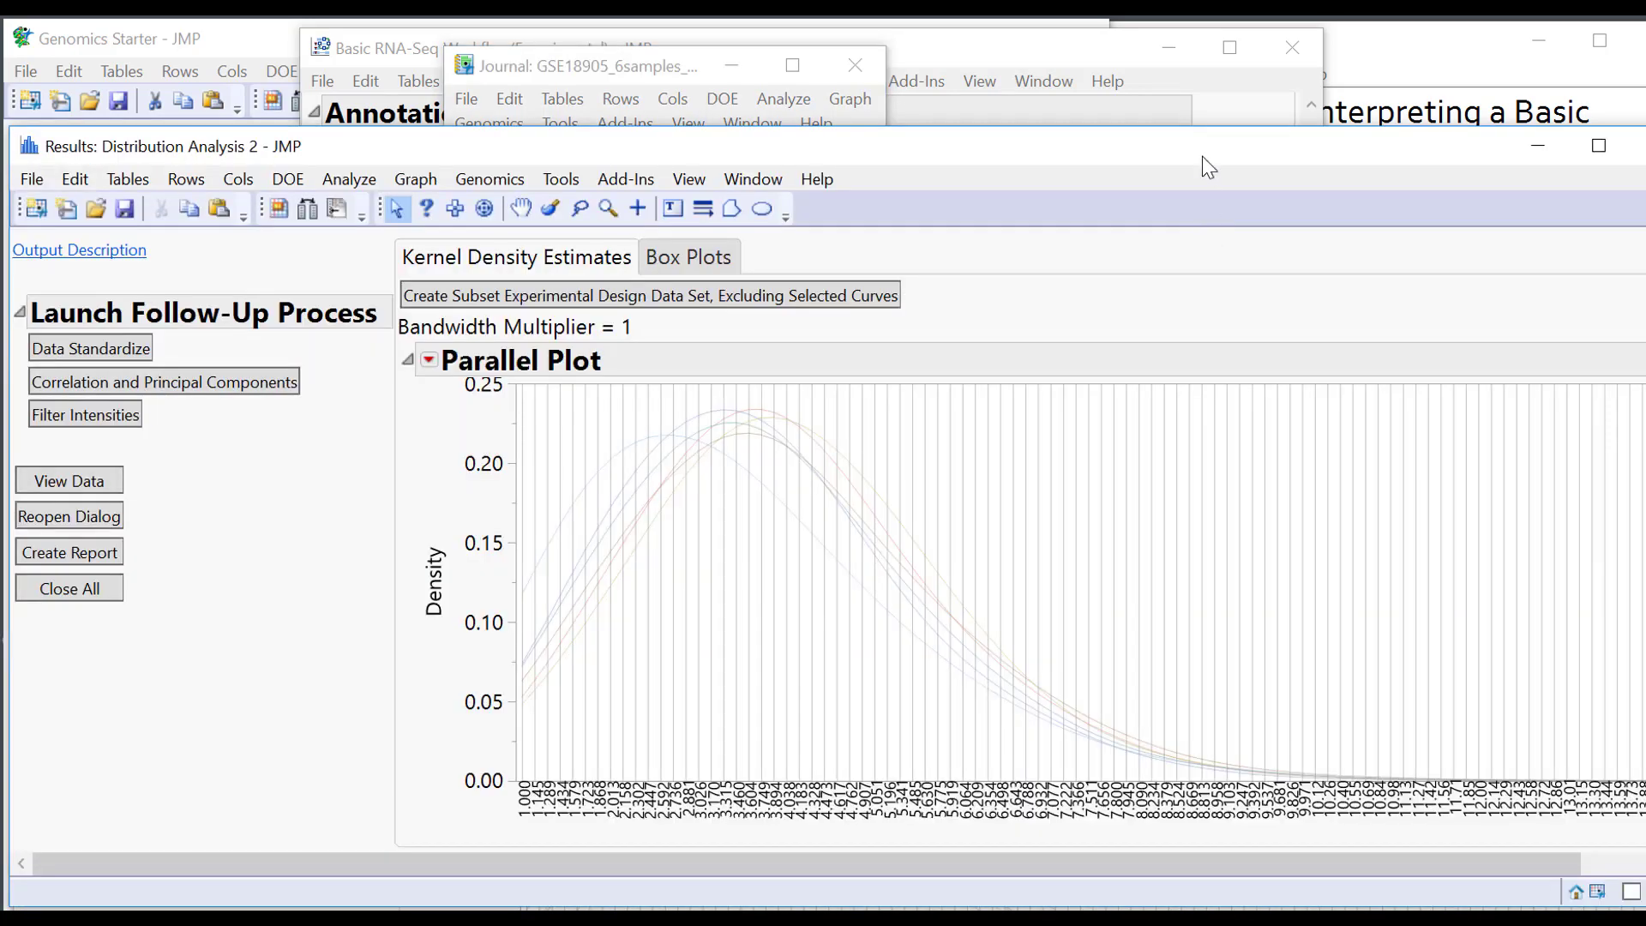
left_click_drag(1202, 156, 1198, 71)
left_click(1253, 889)
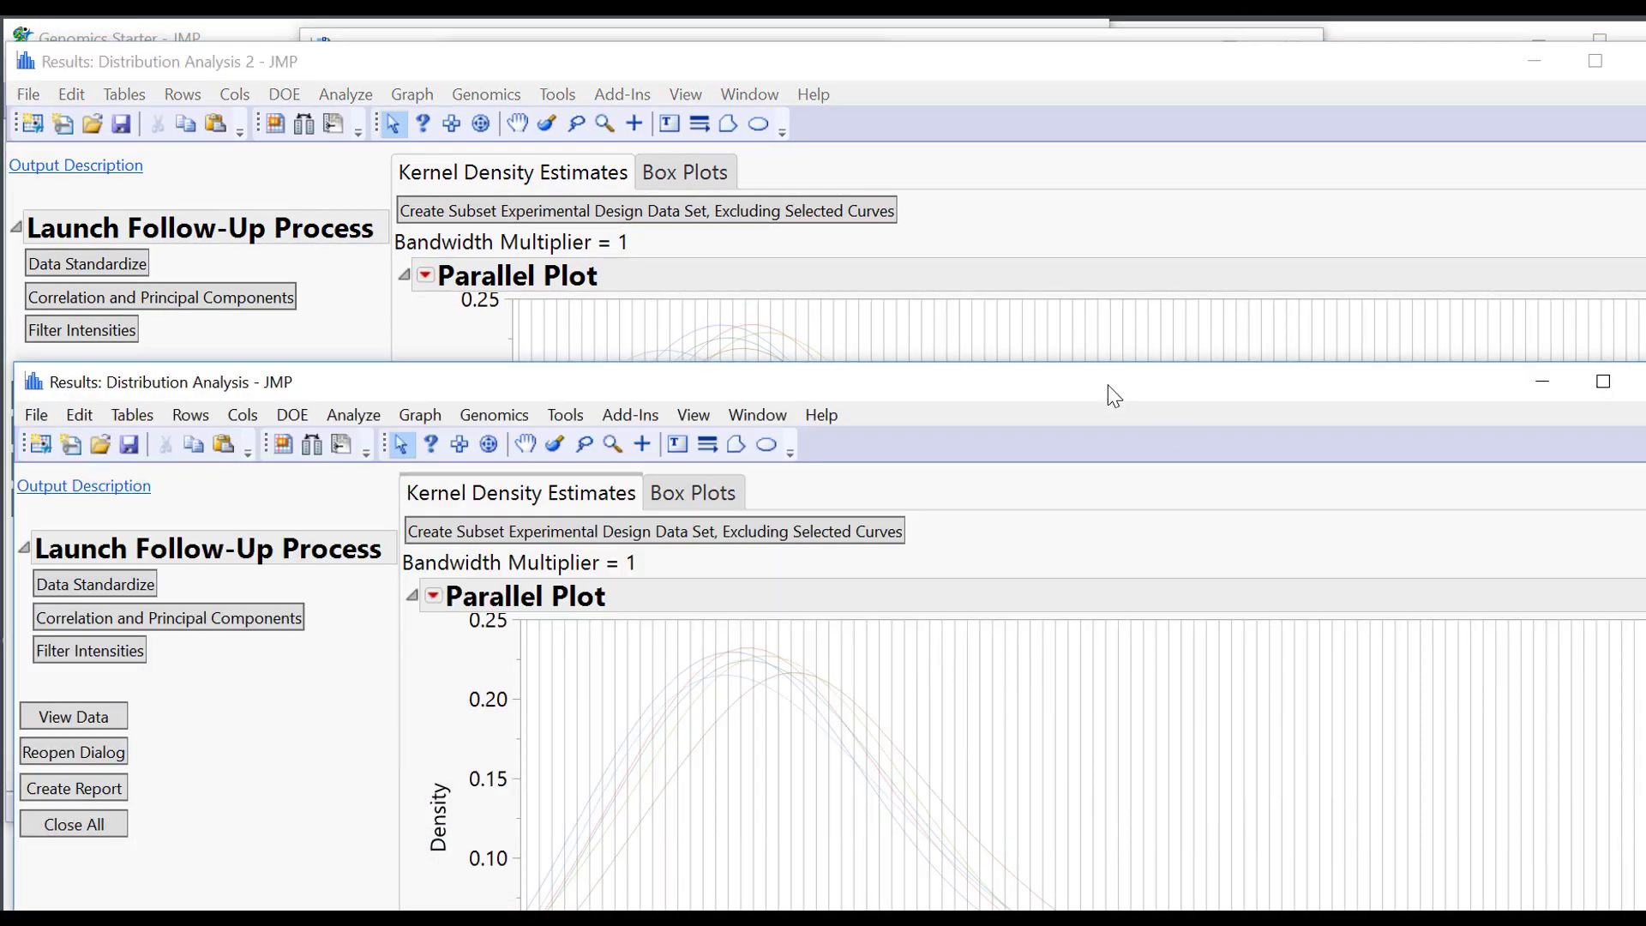
left_click_drag(1106, 394, 1141, 509)
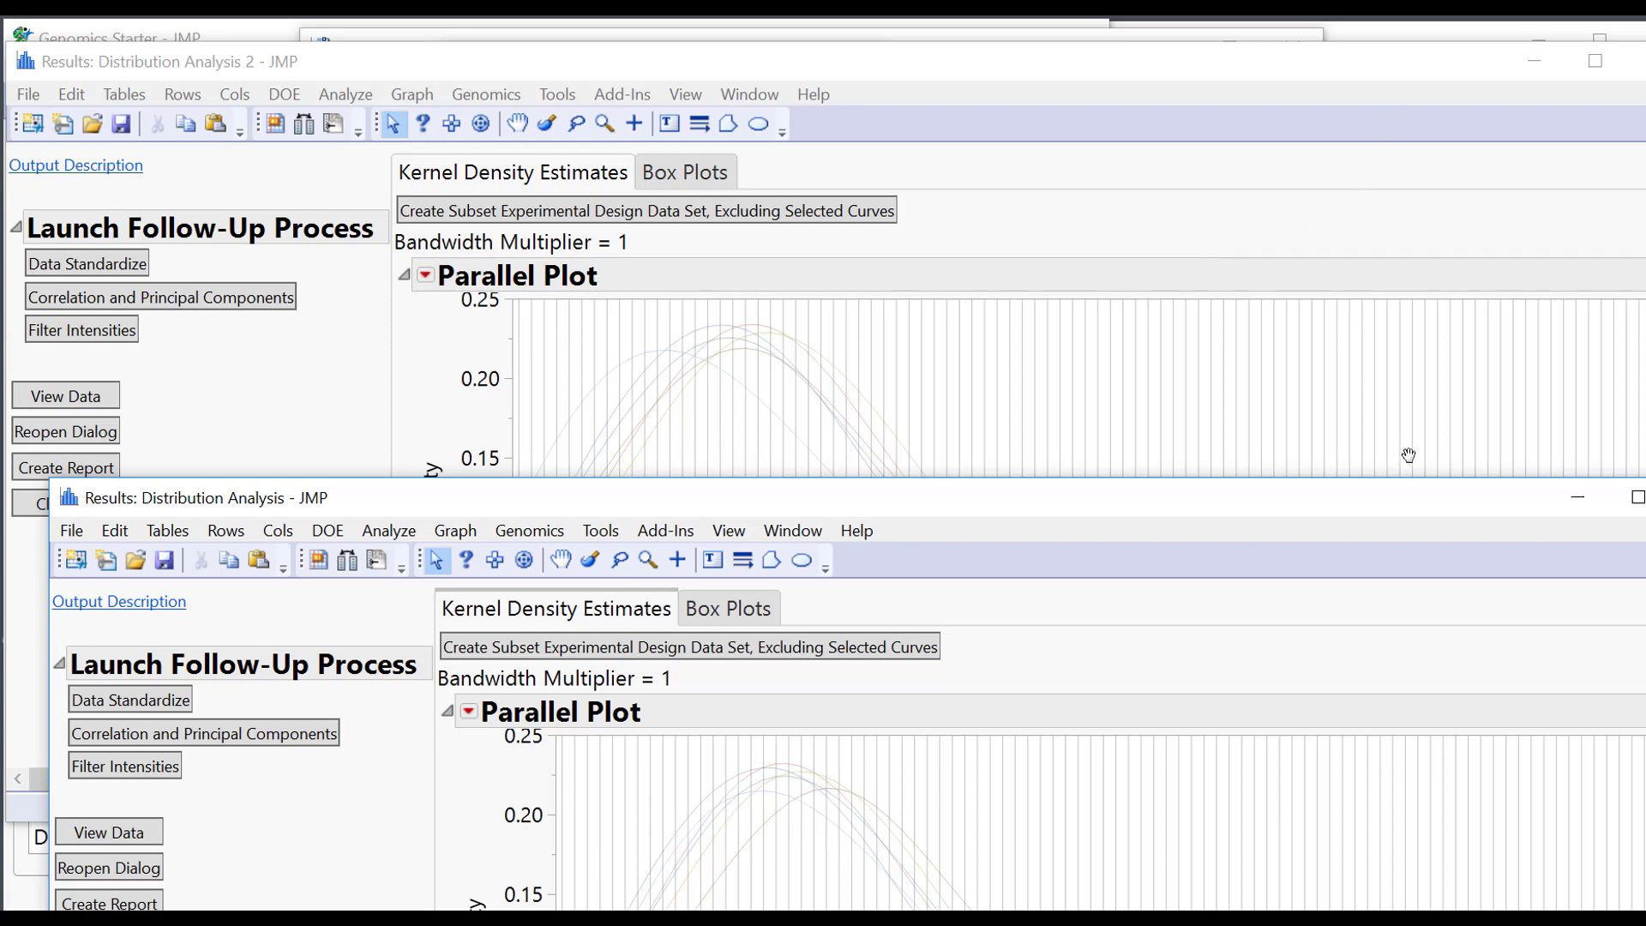
left_click(1637, 60)
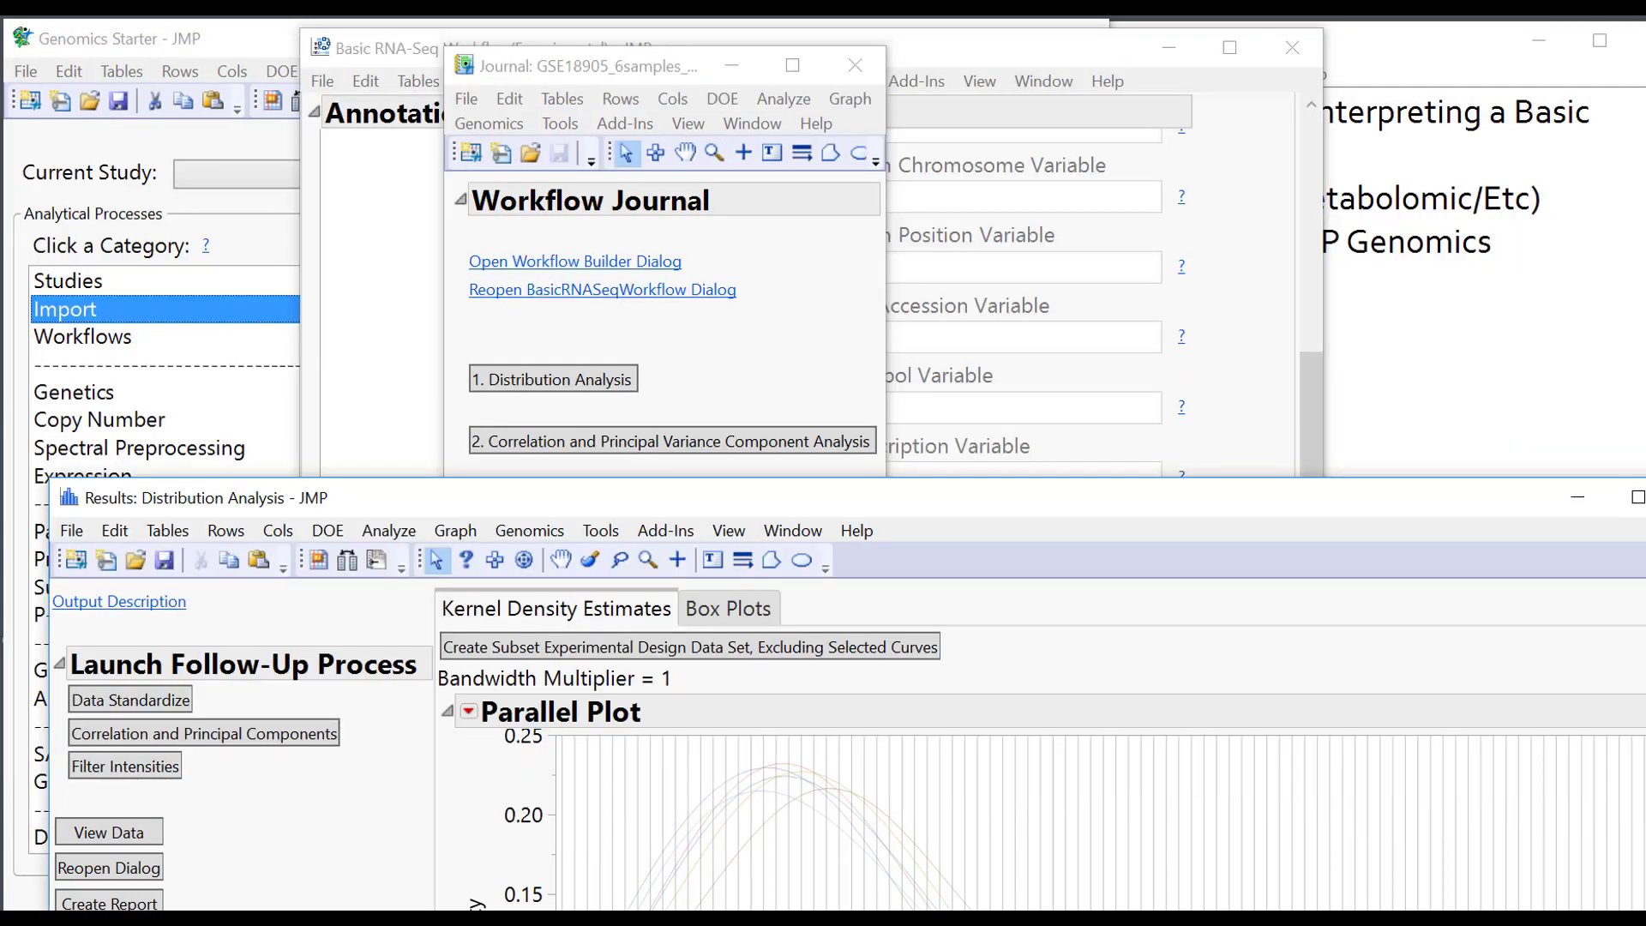
left_click(1644, 497)
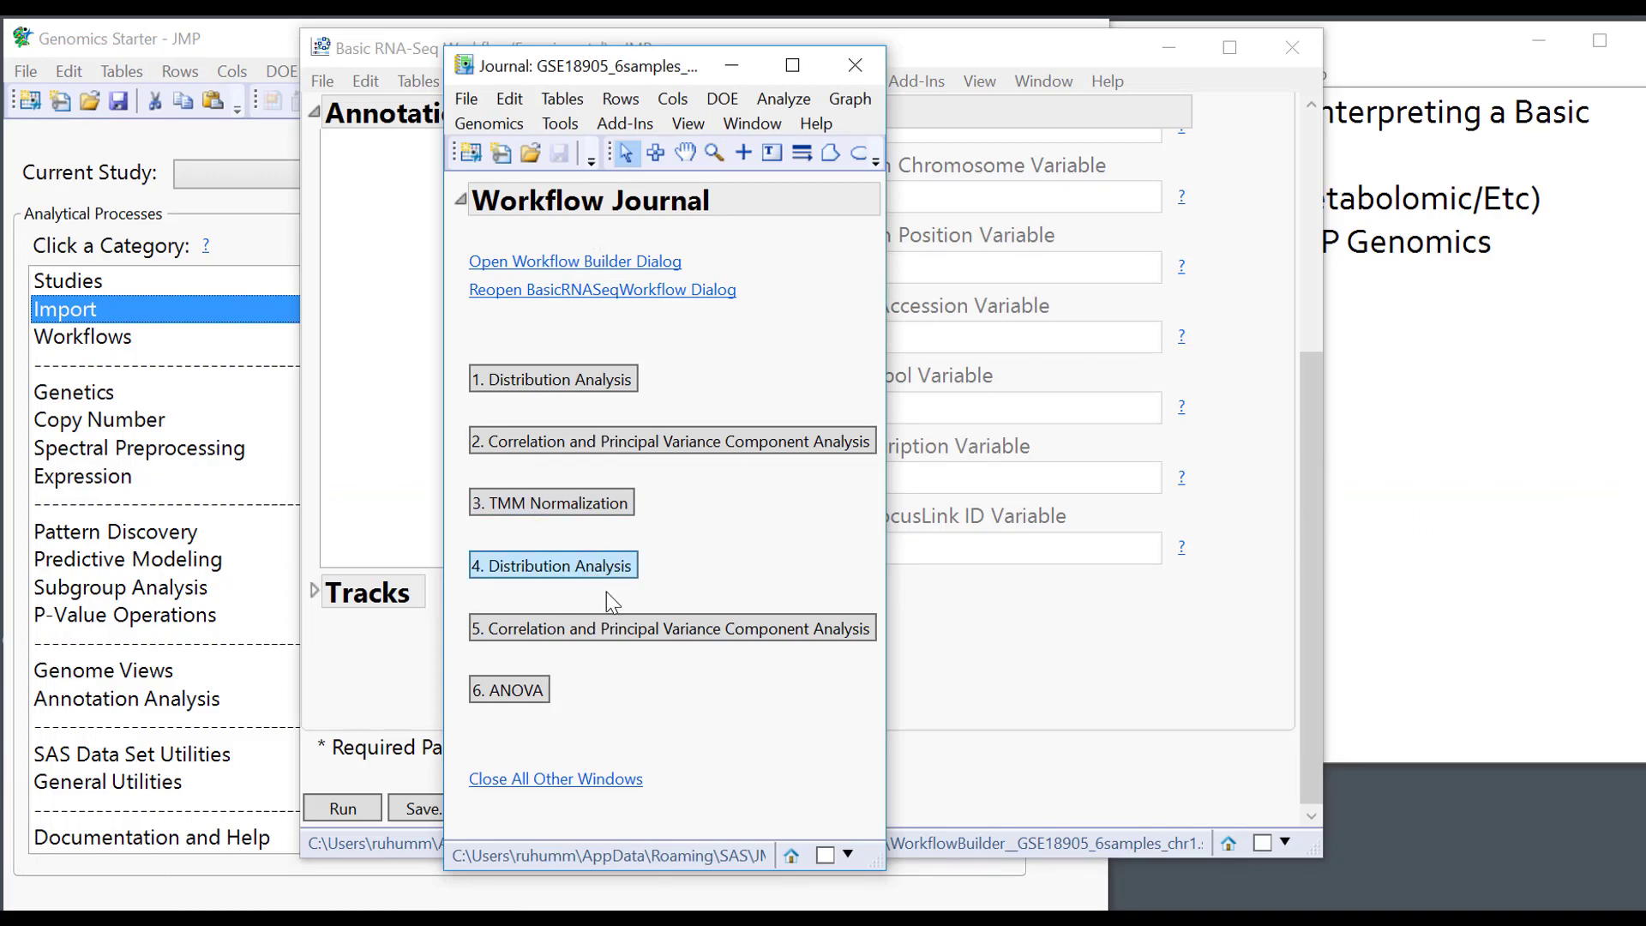
left_click(620, 636)
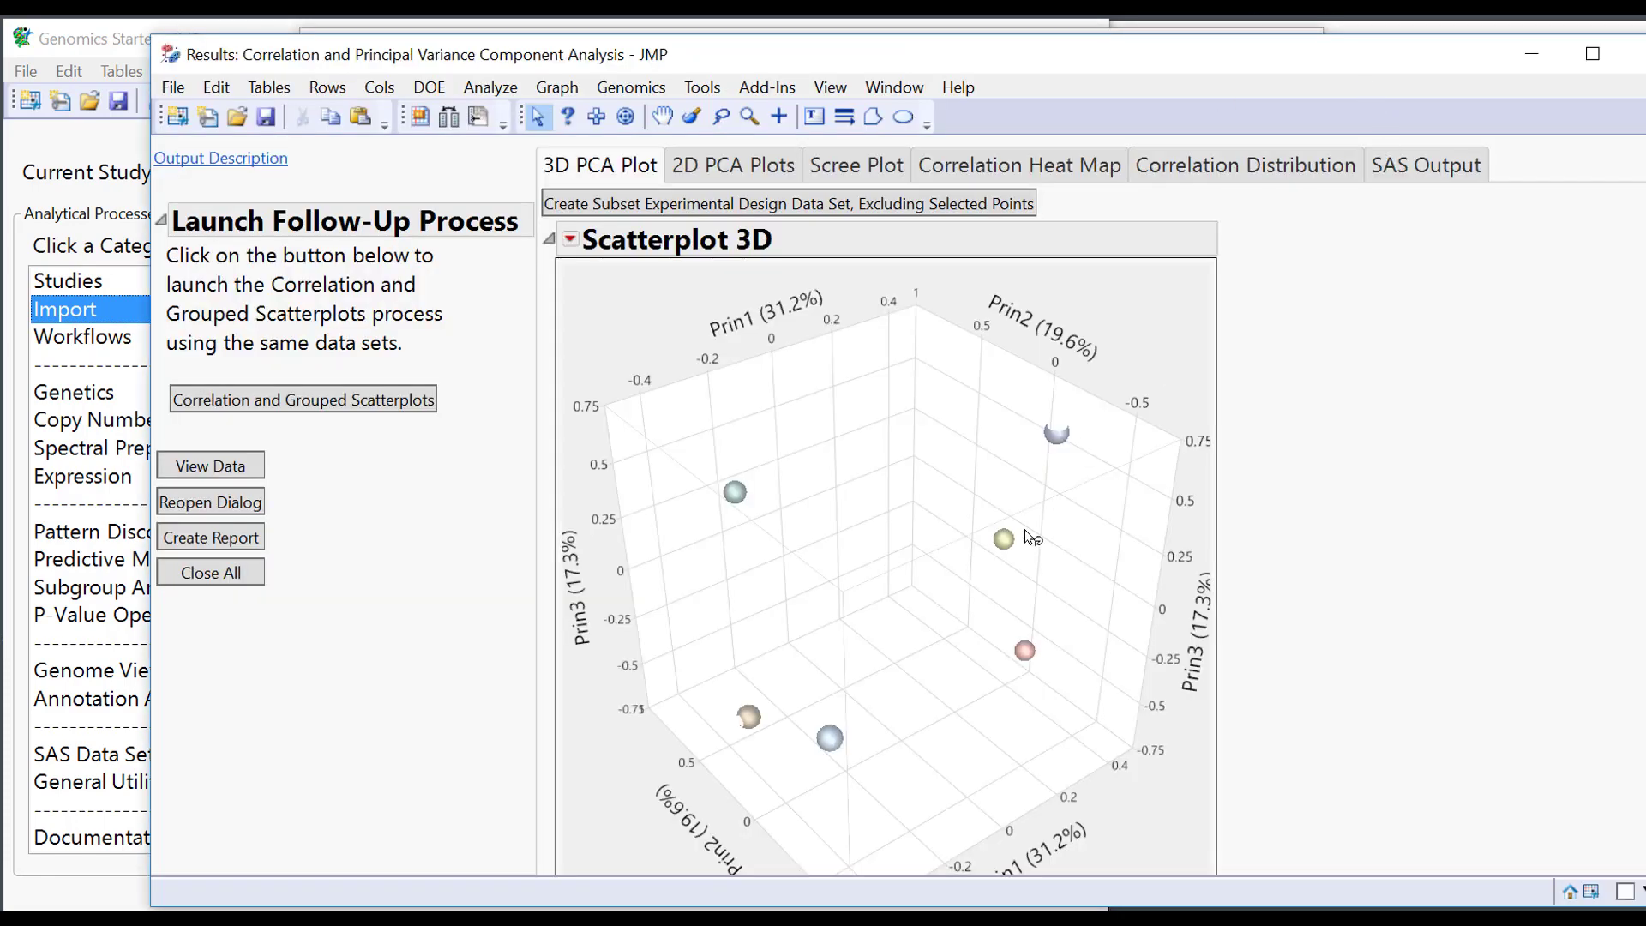
left_click_drag(946, 592, 782, 505)
left_click_drag(1026, 385, 1067, 460)
left_click(748, 169)
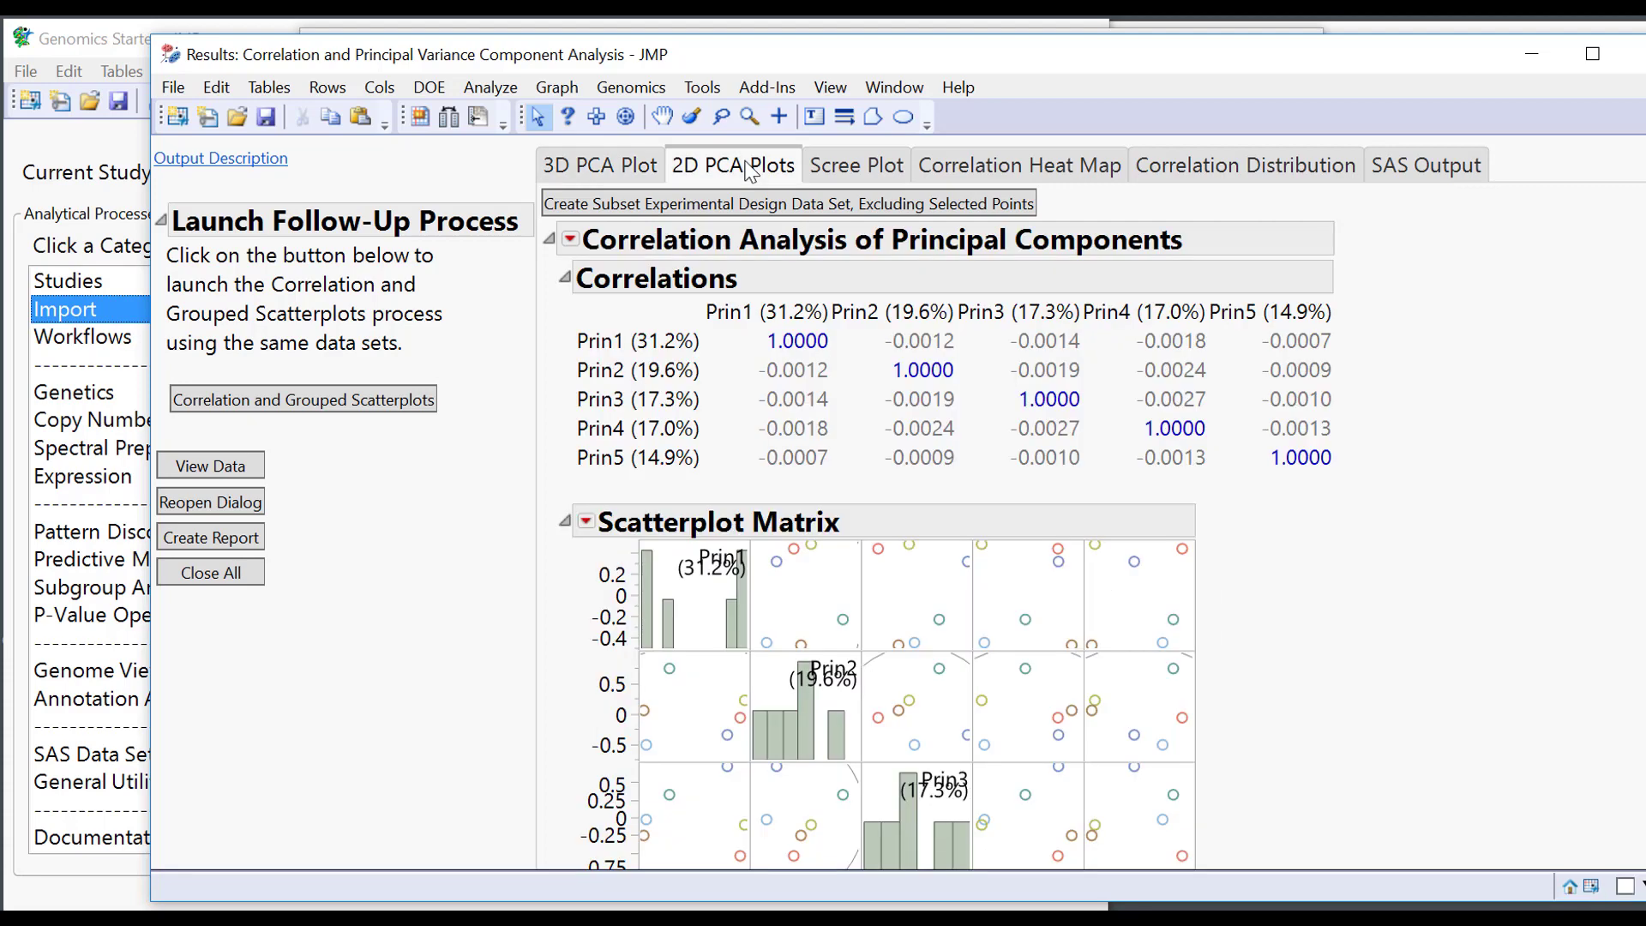
left_click(870, 165)
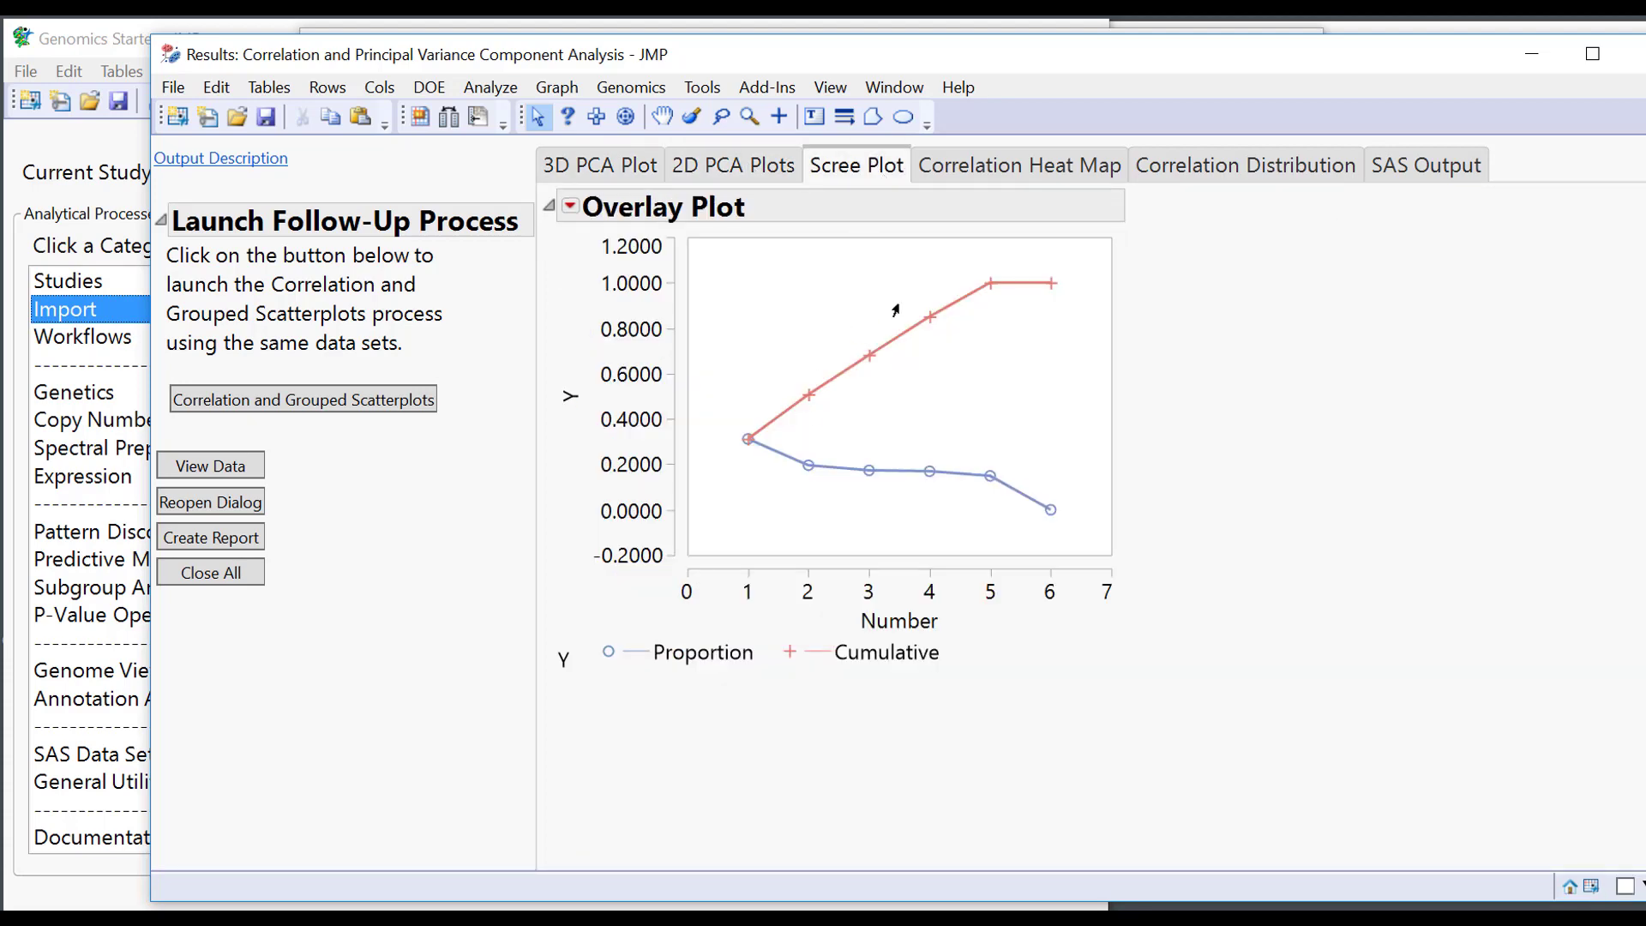
left_click(1056, 165)
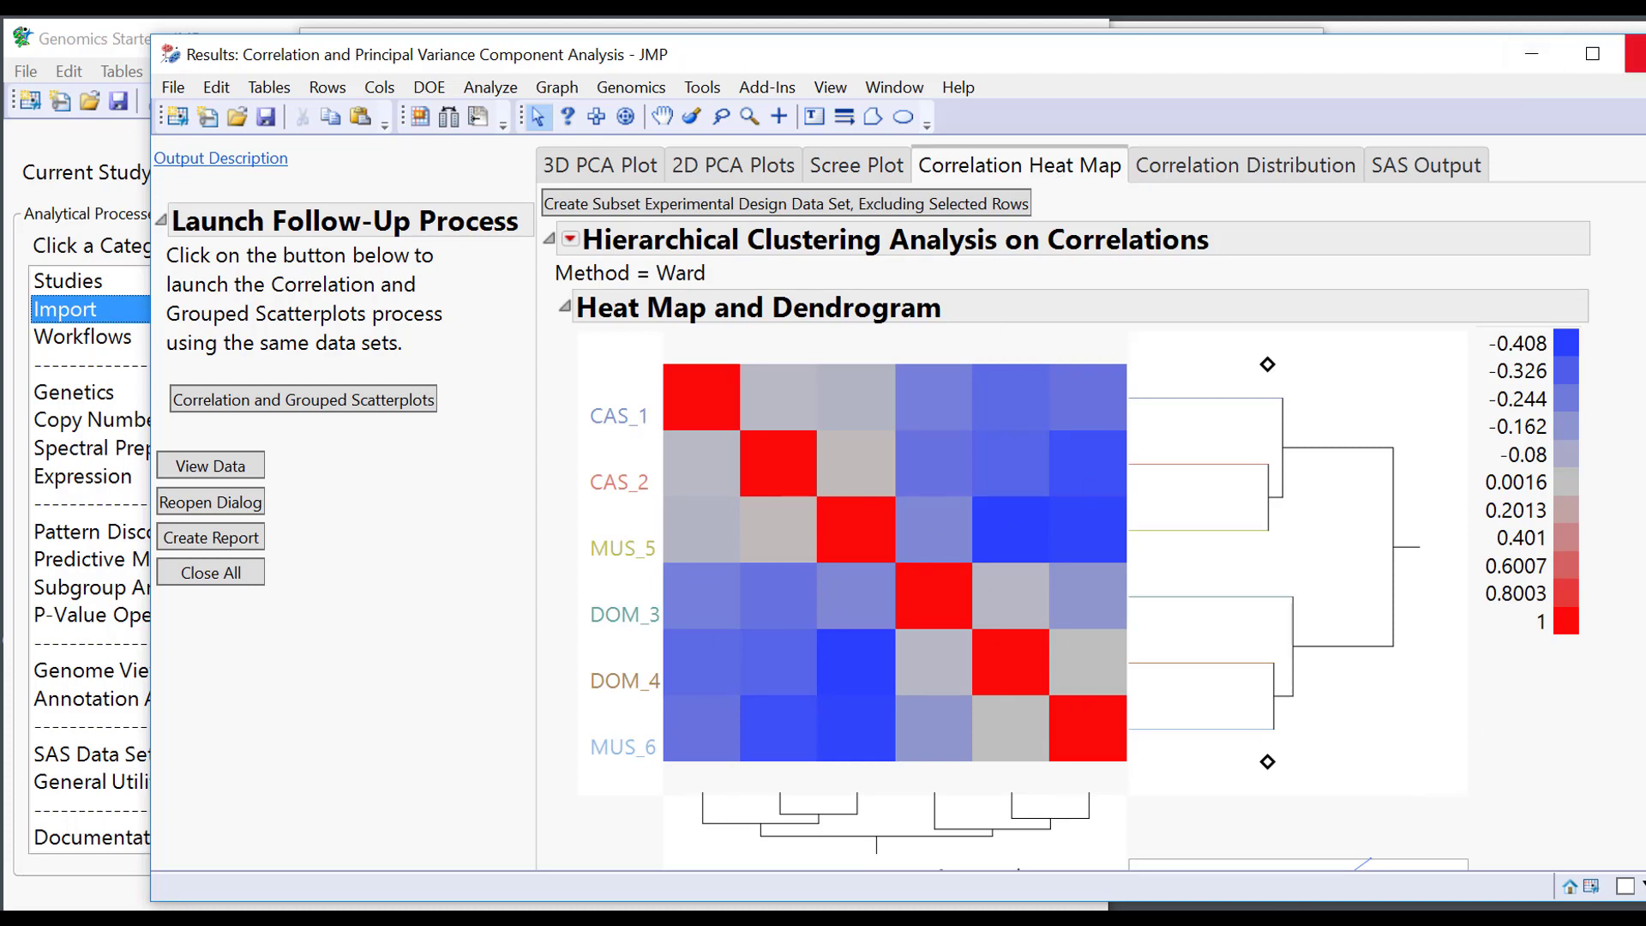
left_click(1633, 25)
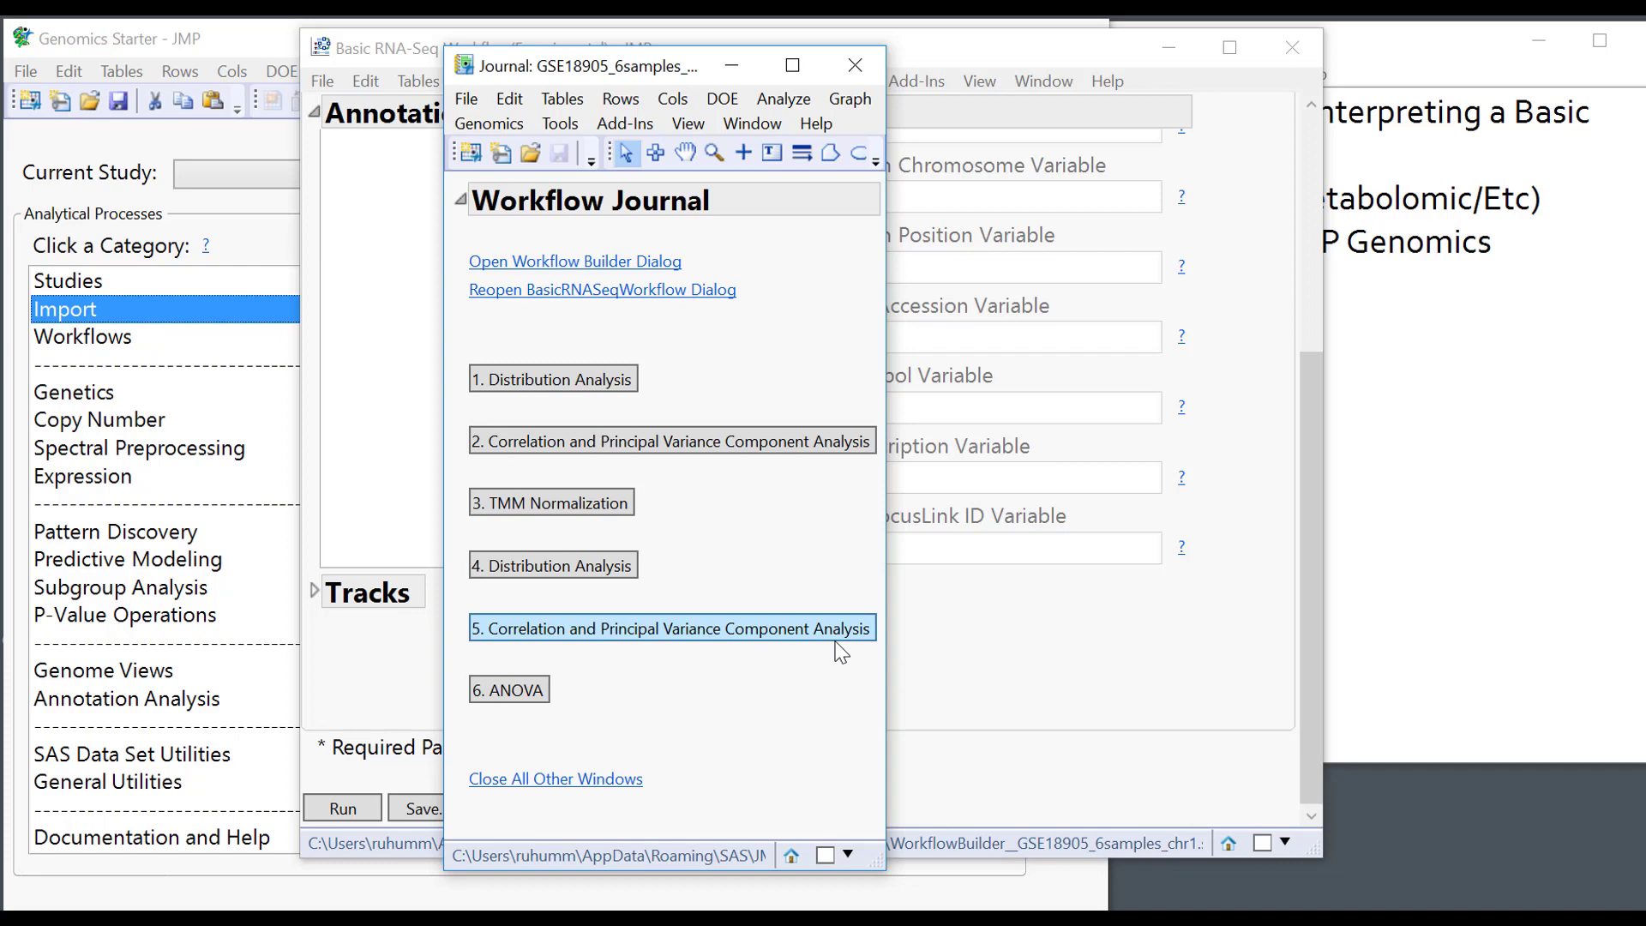
Open the ANOVA results and place the no-significance message (cutoff 5.31) over the plots.
left_click(499, 693)
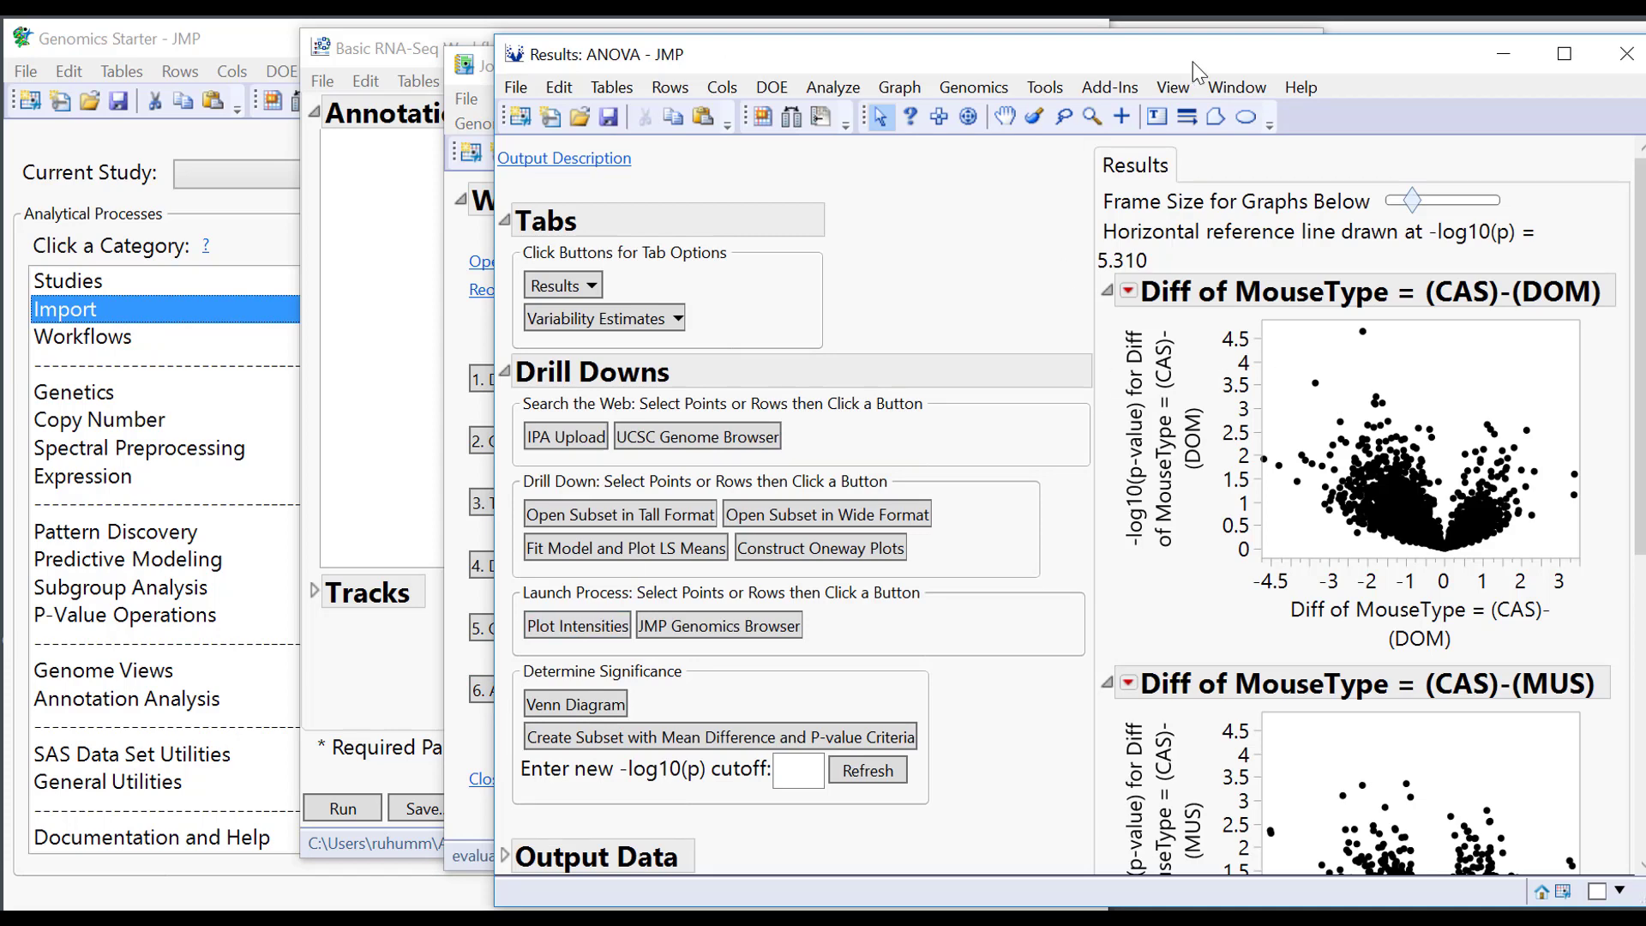
left_click_drag(1192, 62, 975, 61)
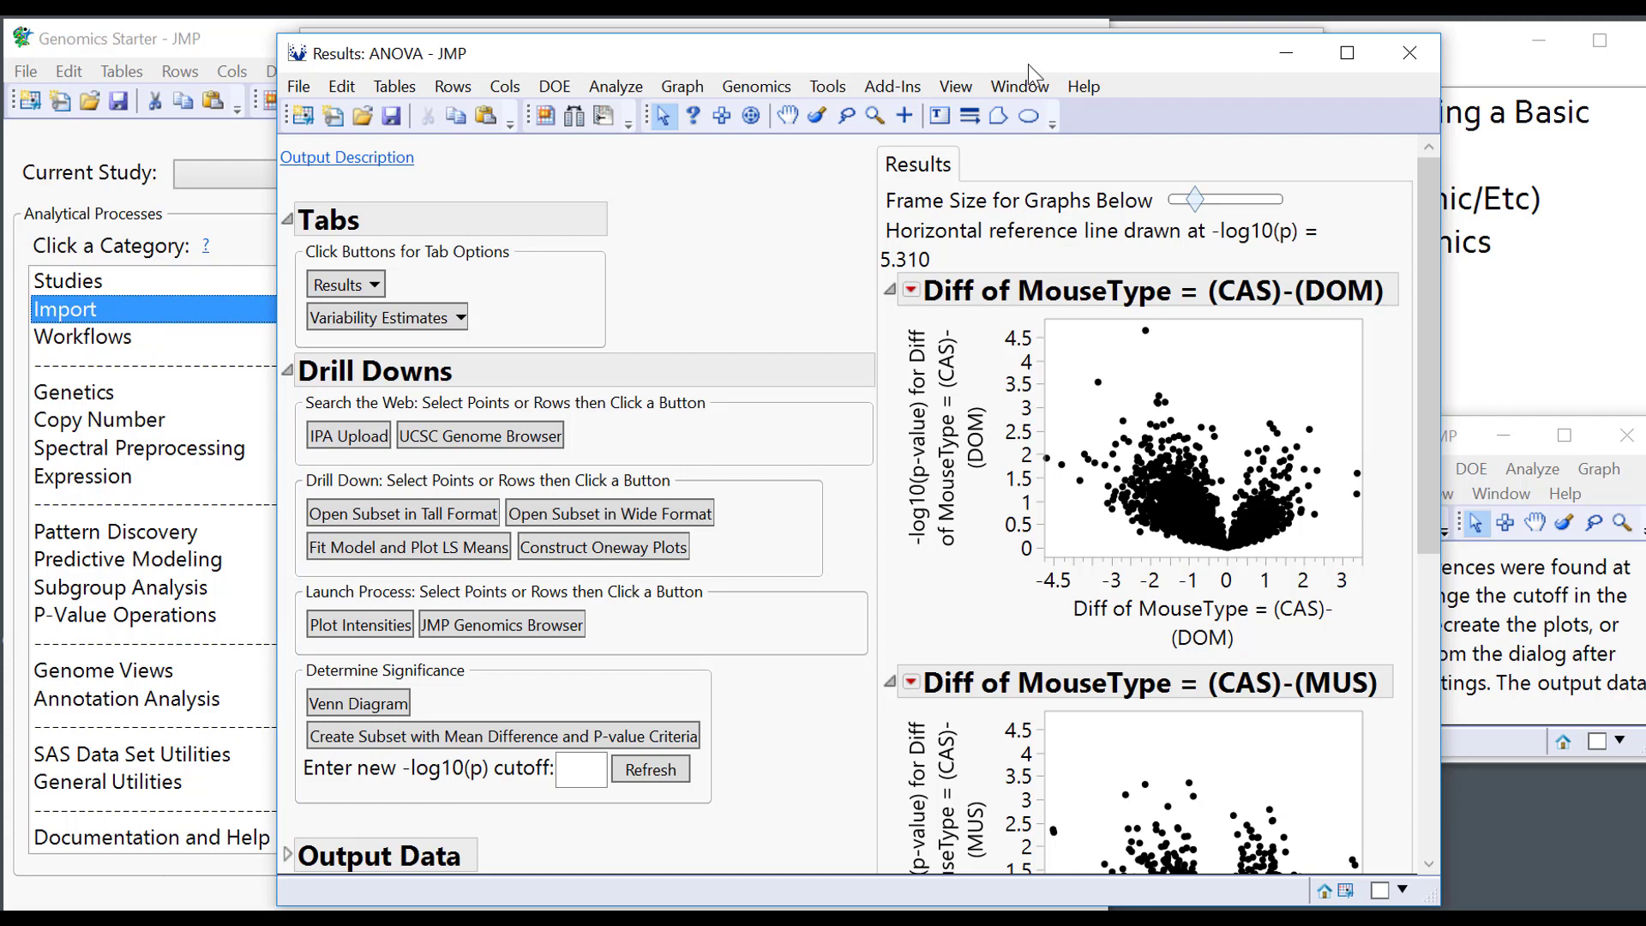
left_click_drag(1027, 64, 887, 64)
left_click_drag(1288, 286, 1310, 197)
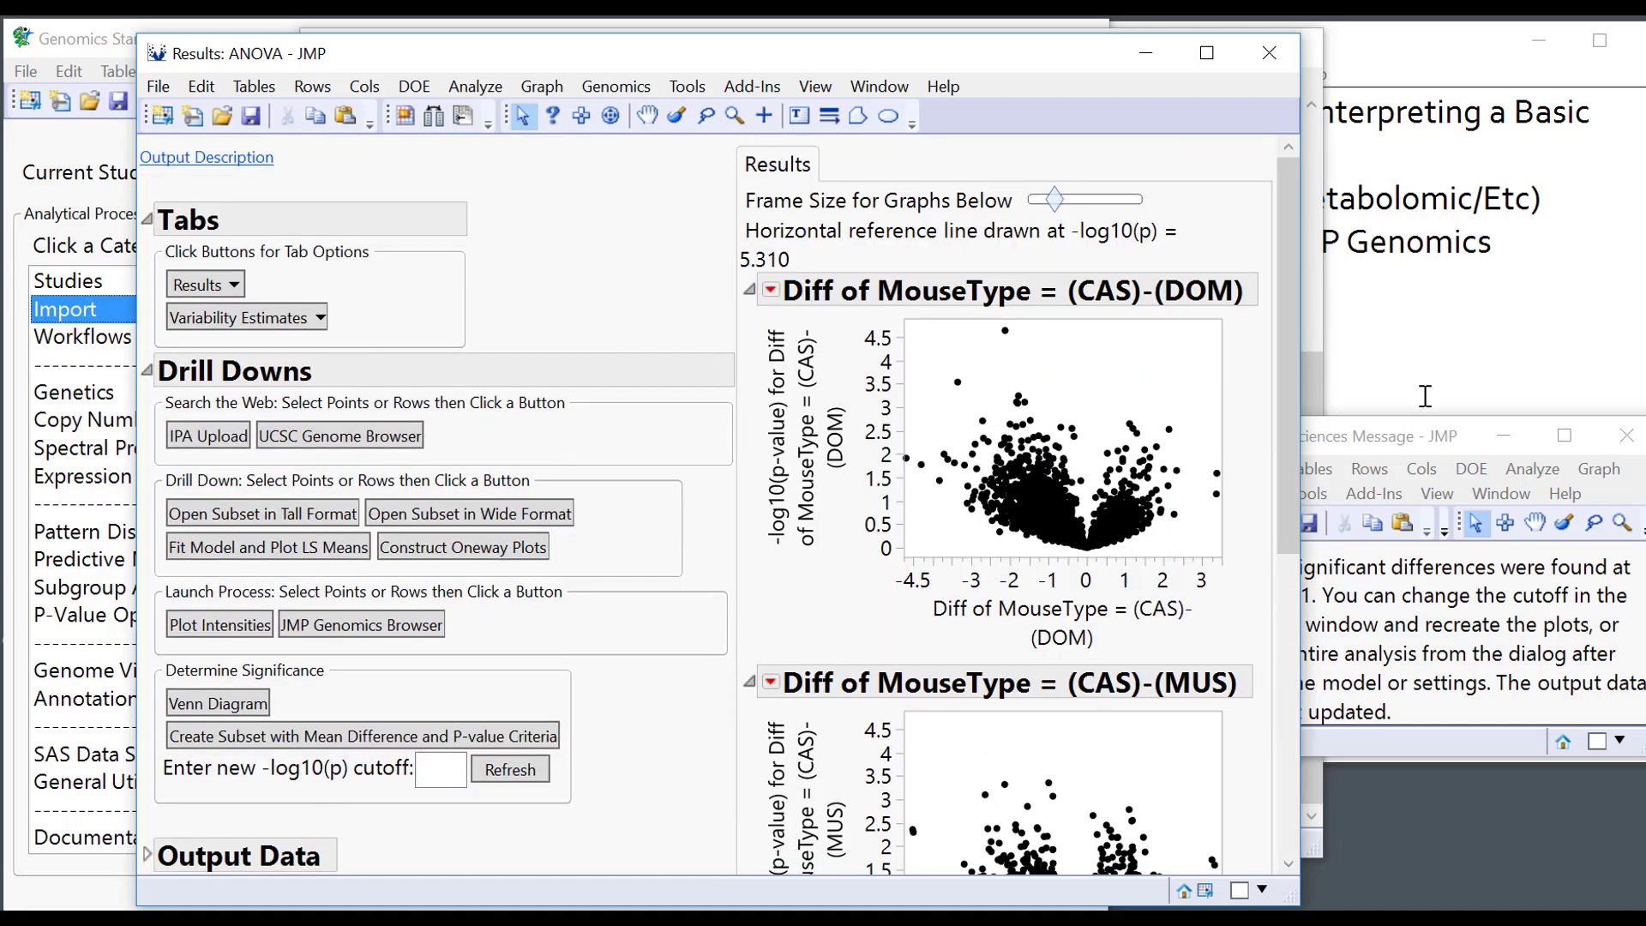
left_click(1407, 445)
left_click_drag(1407, 445, 1386, 317)
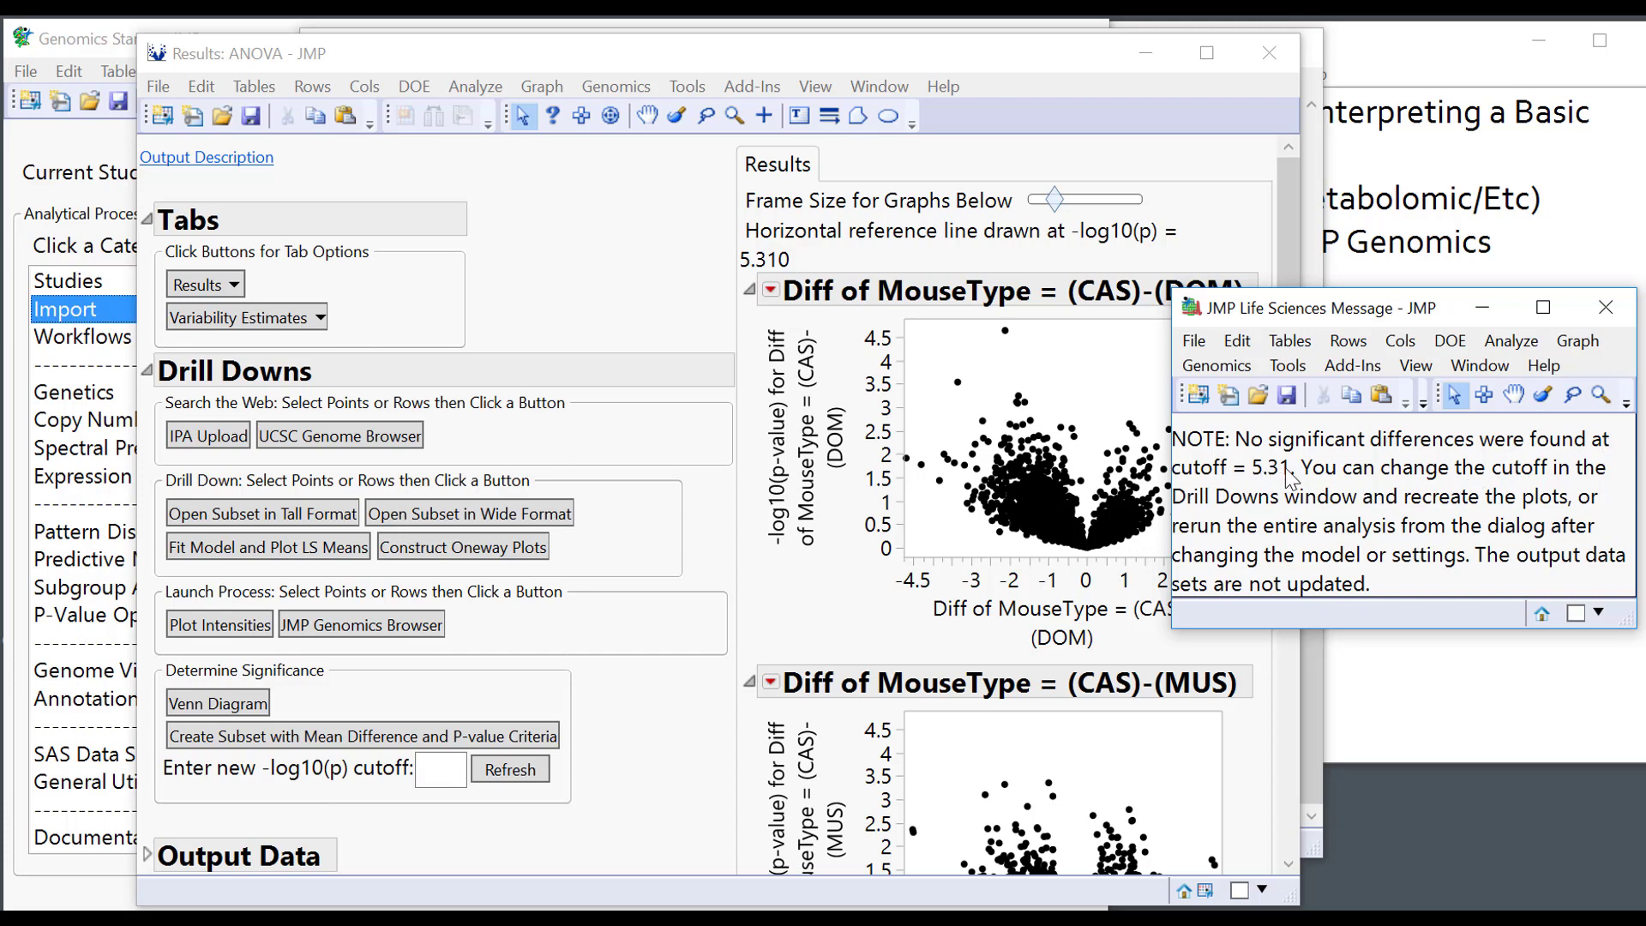
Stretch the CAS-DOM and DOM-MUS volcano plot y-axes to 6 so the 5.31 cutoff shows.
left_click(809, 263)
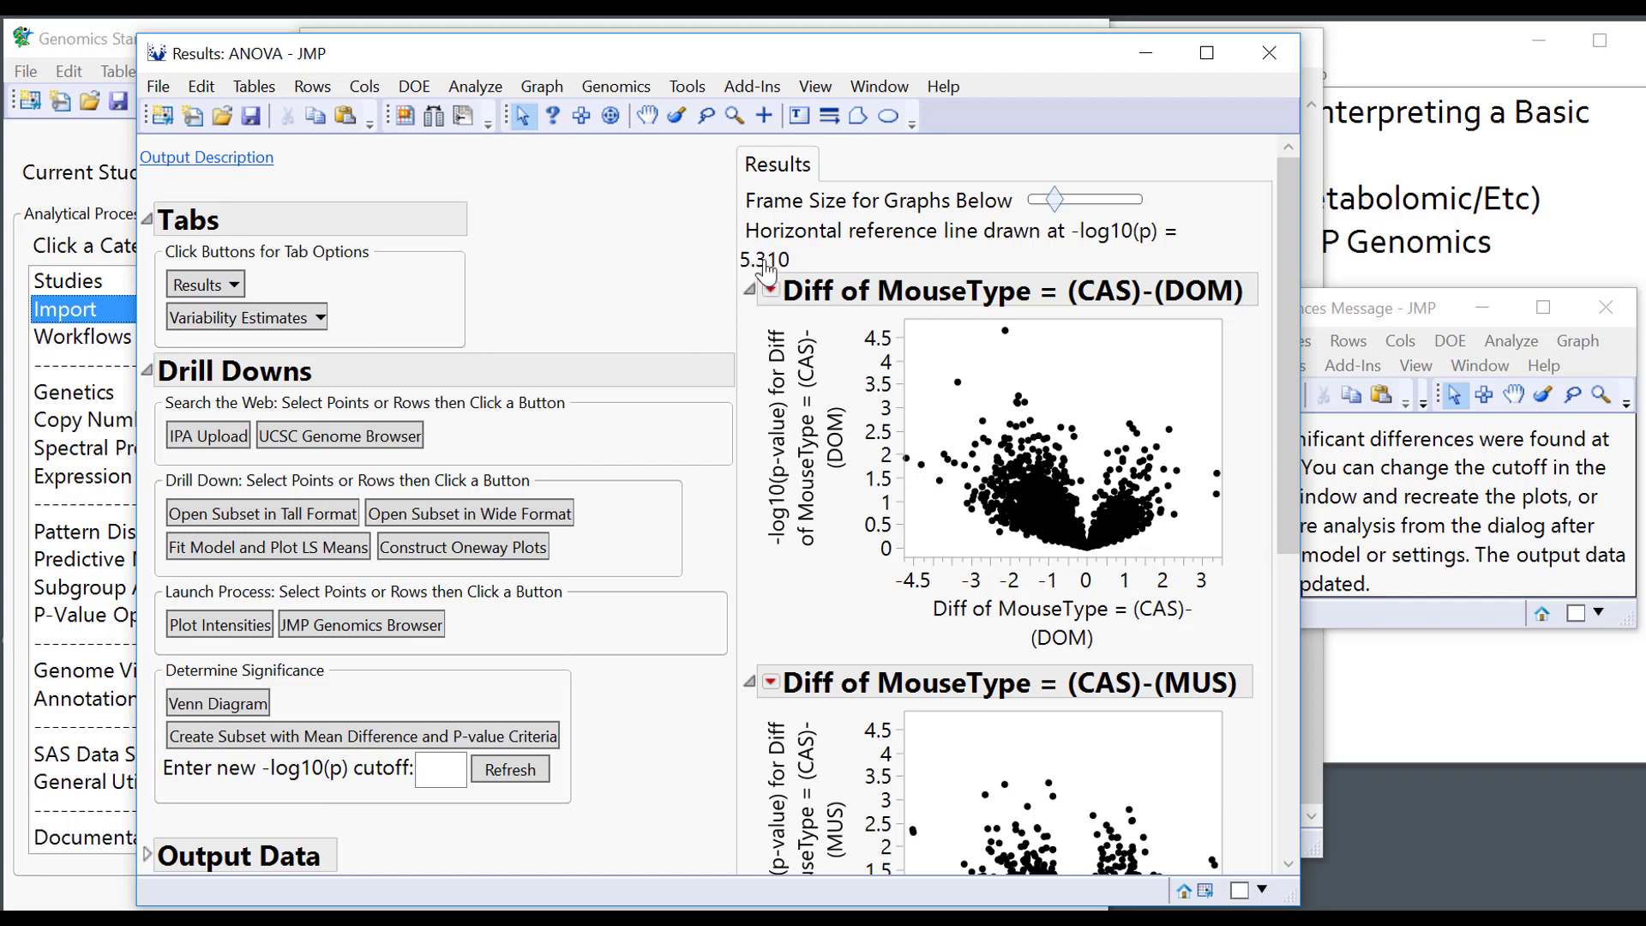
left_click_drag(891, 337, 898, 371)
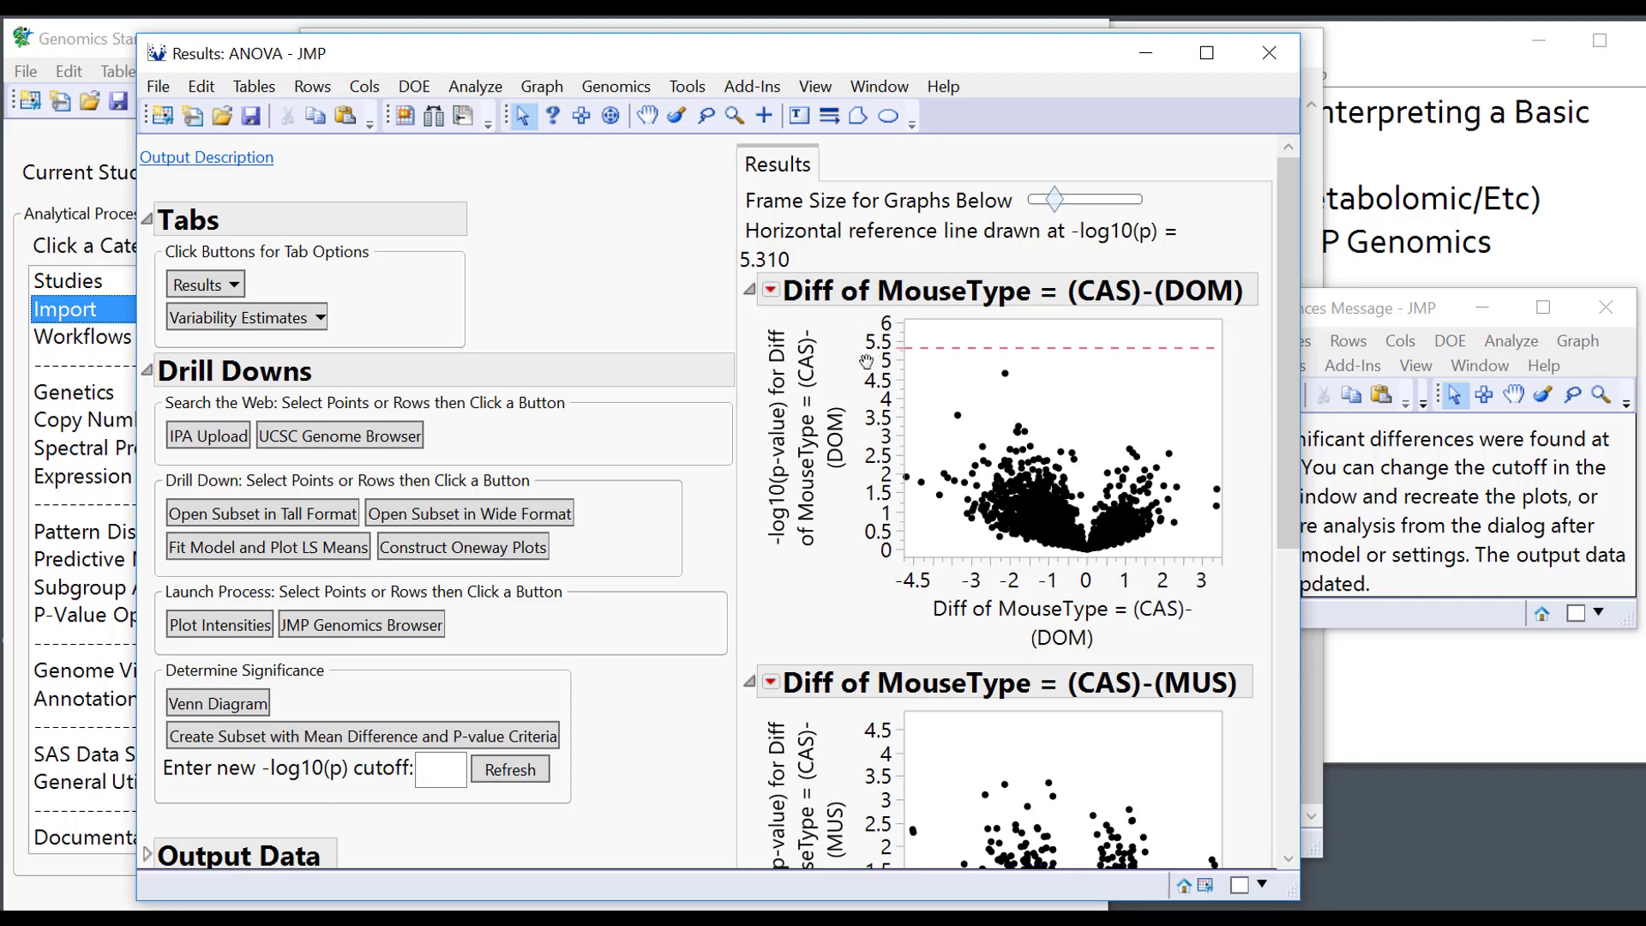
scroll(787, 507, "down", 3)
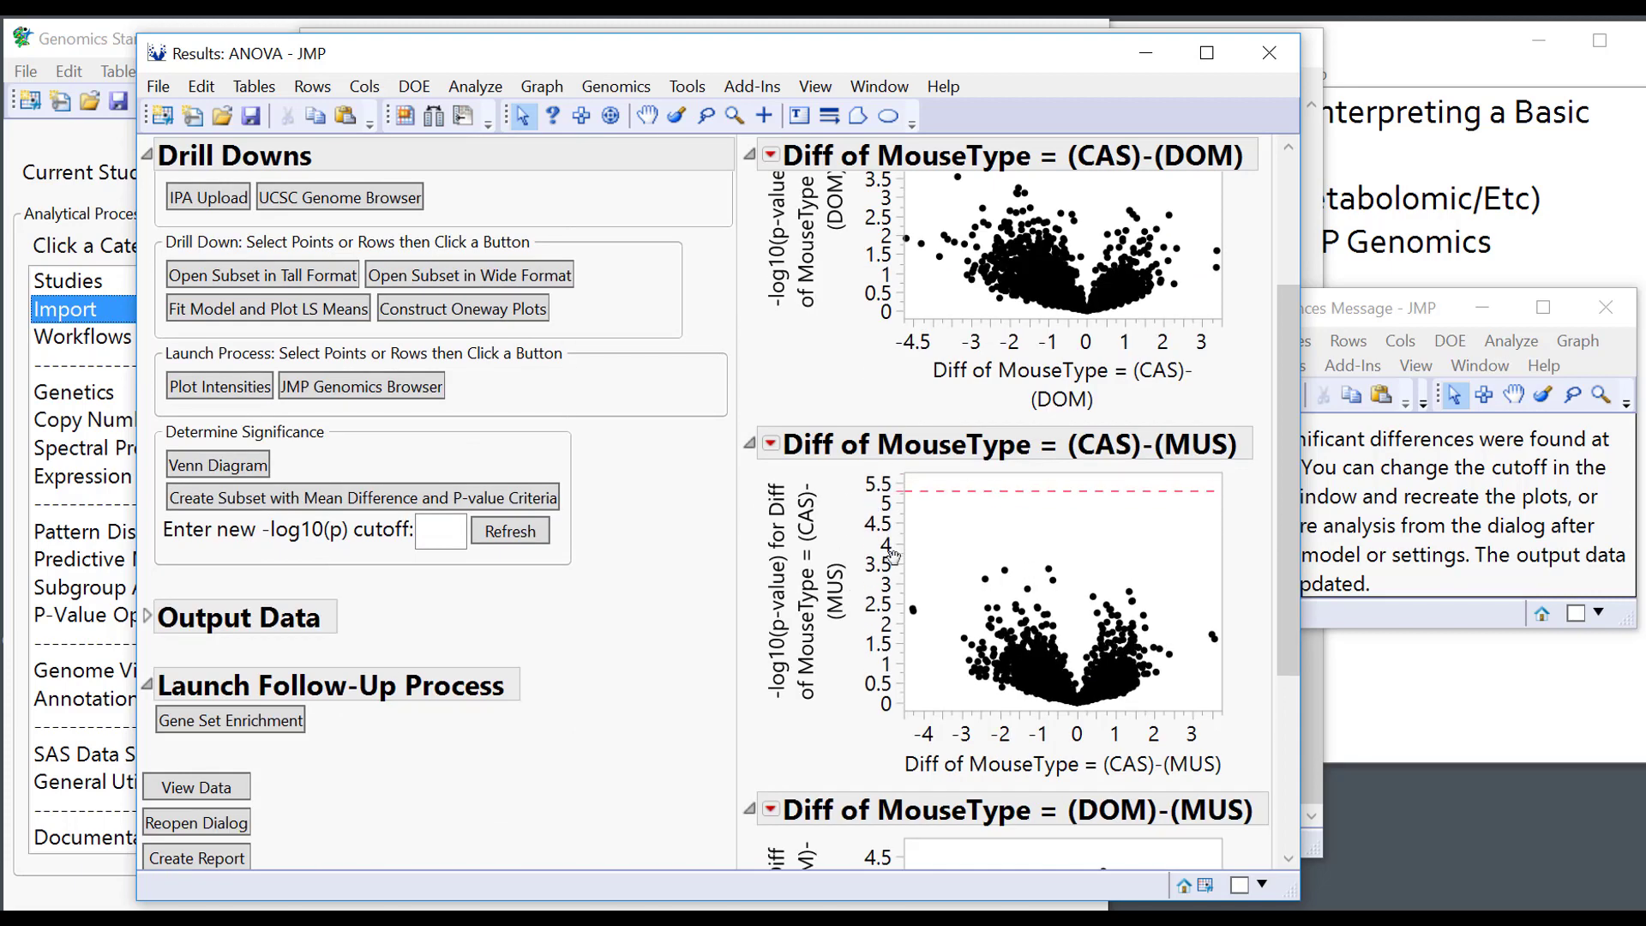
scroll(904, 658, "down", 4)
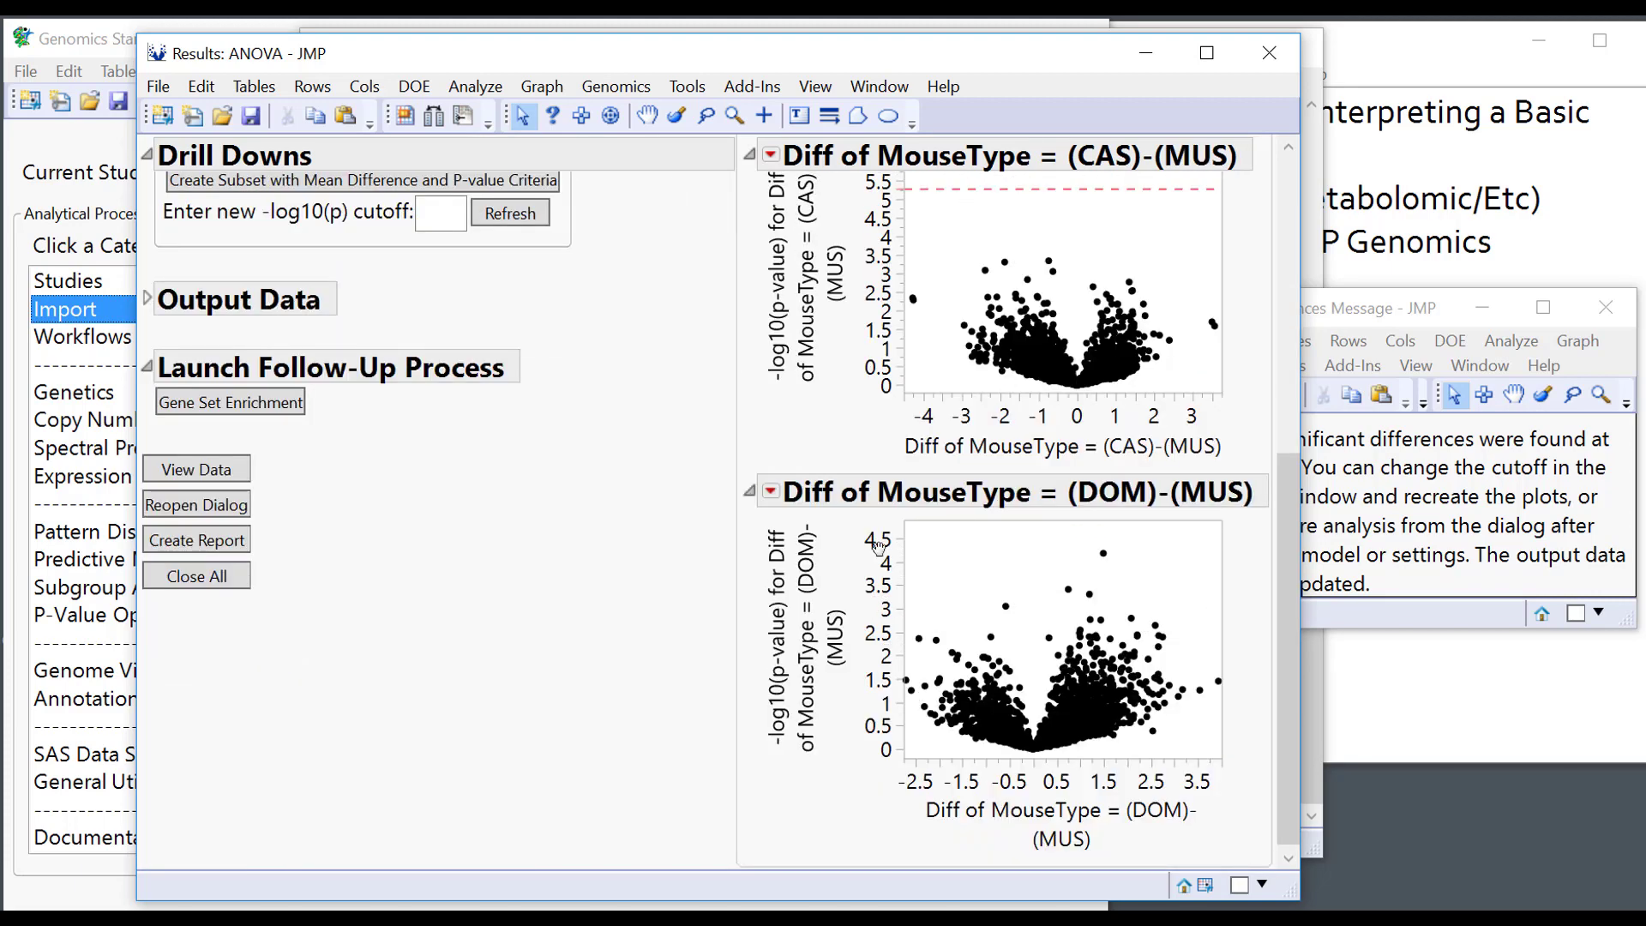
left_click_drag(887, 581, 888, 610)
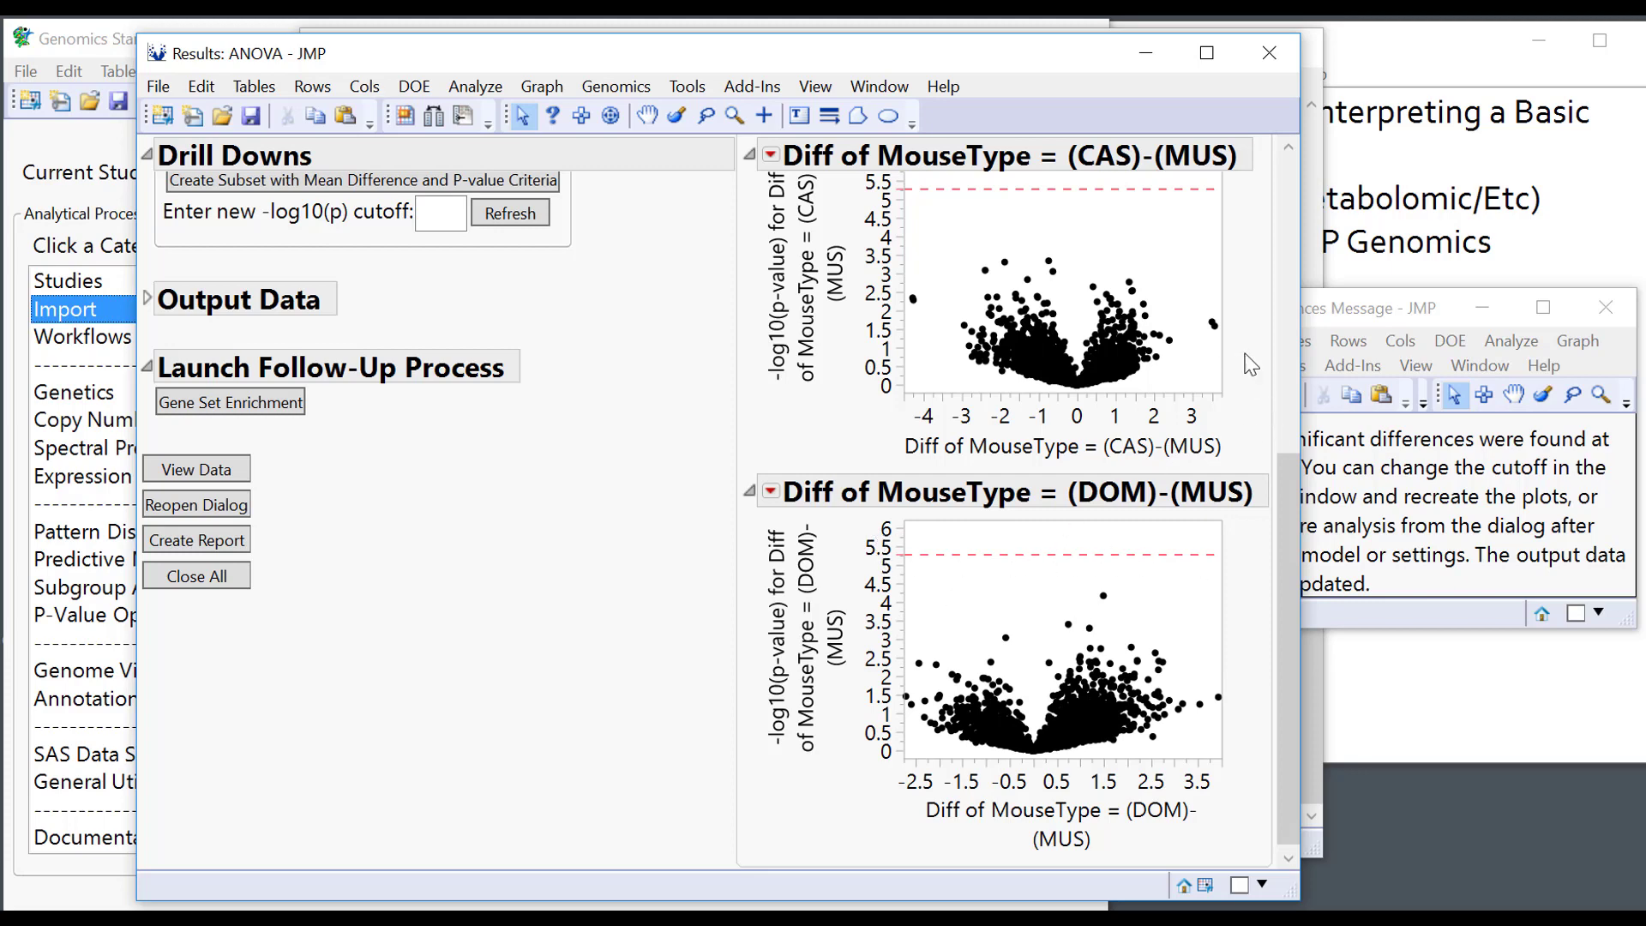
scroll(1256, 364, "up", 5)
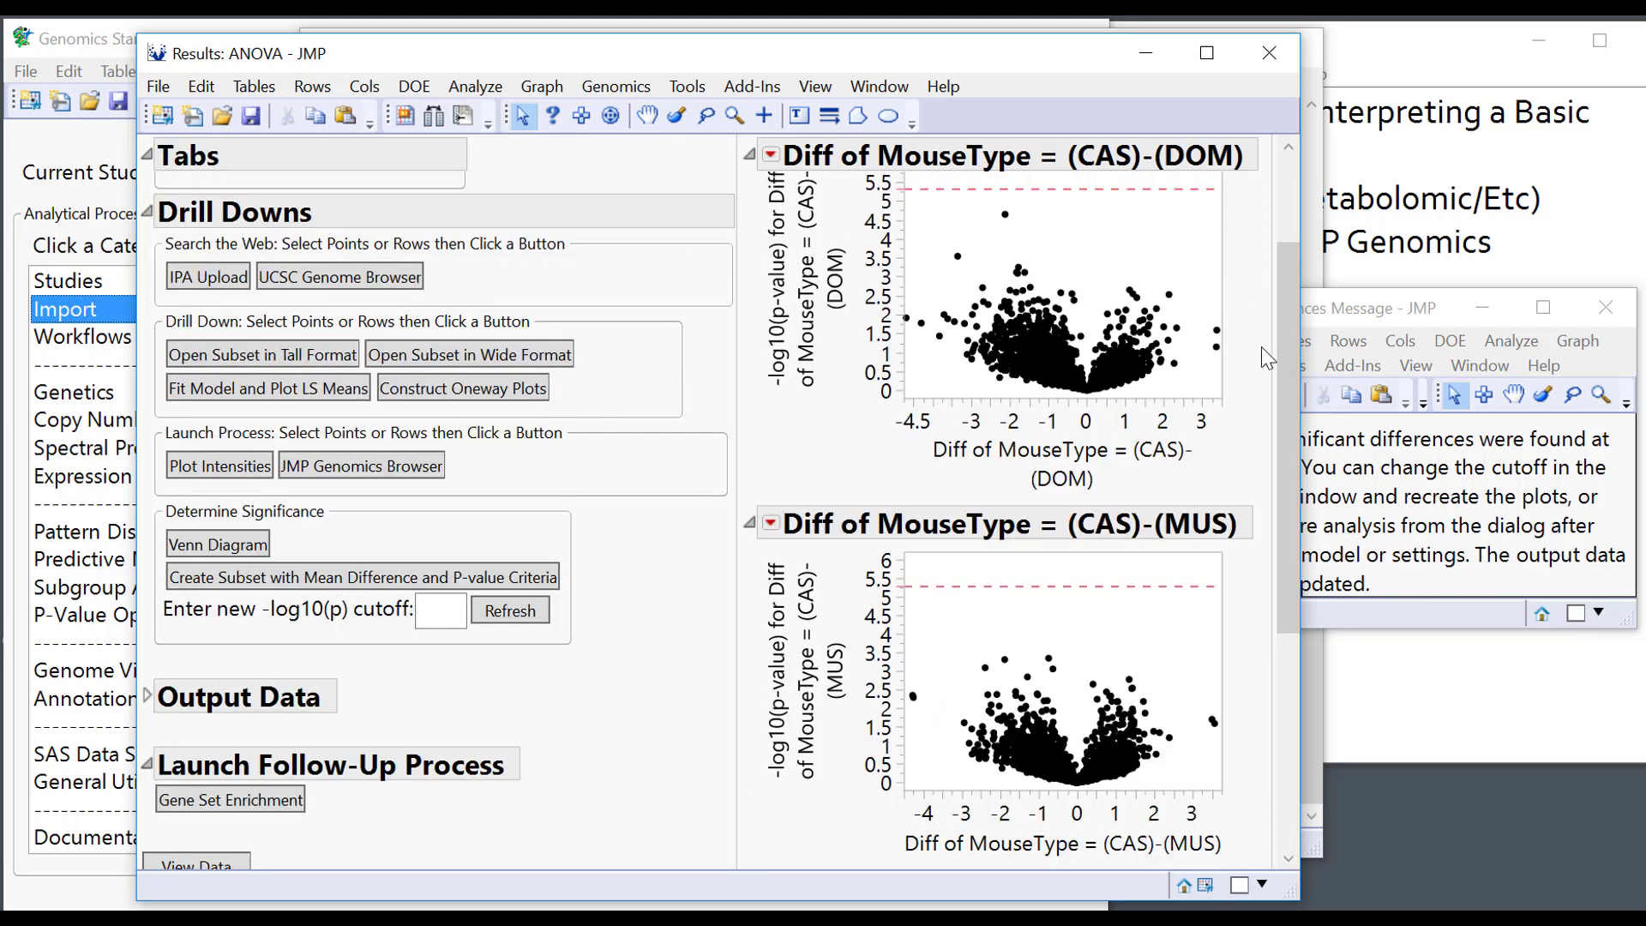
scroll(1262, 346, "up", 3)
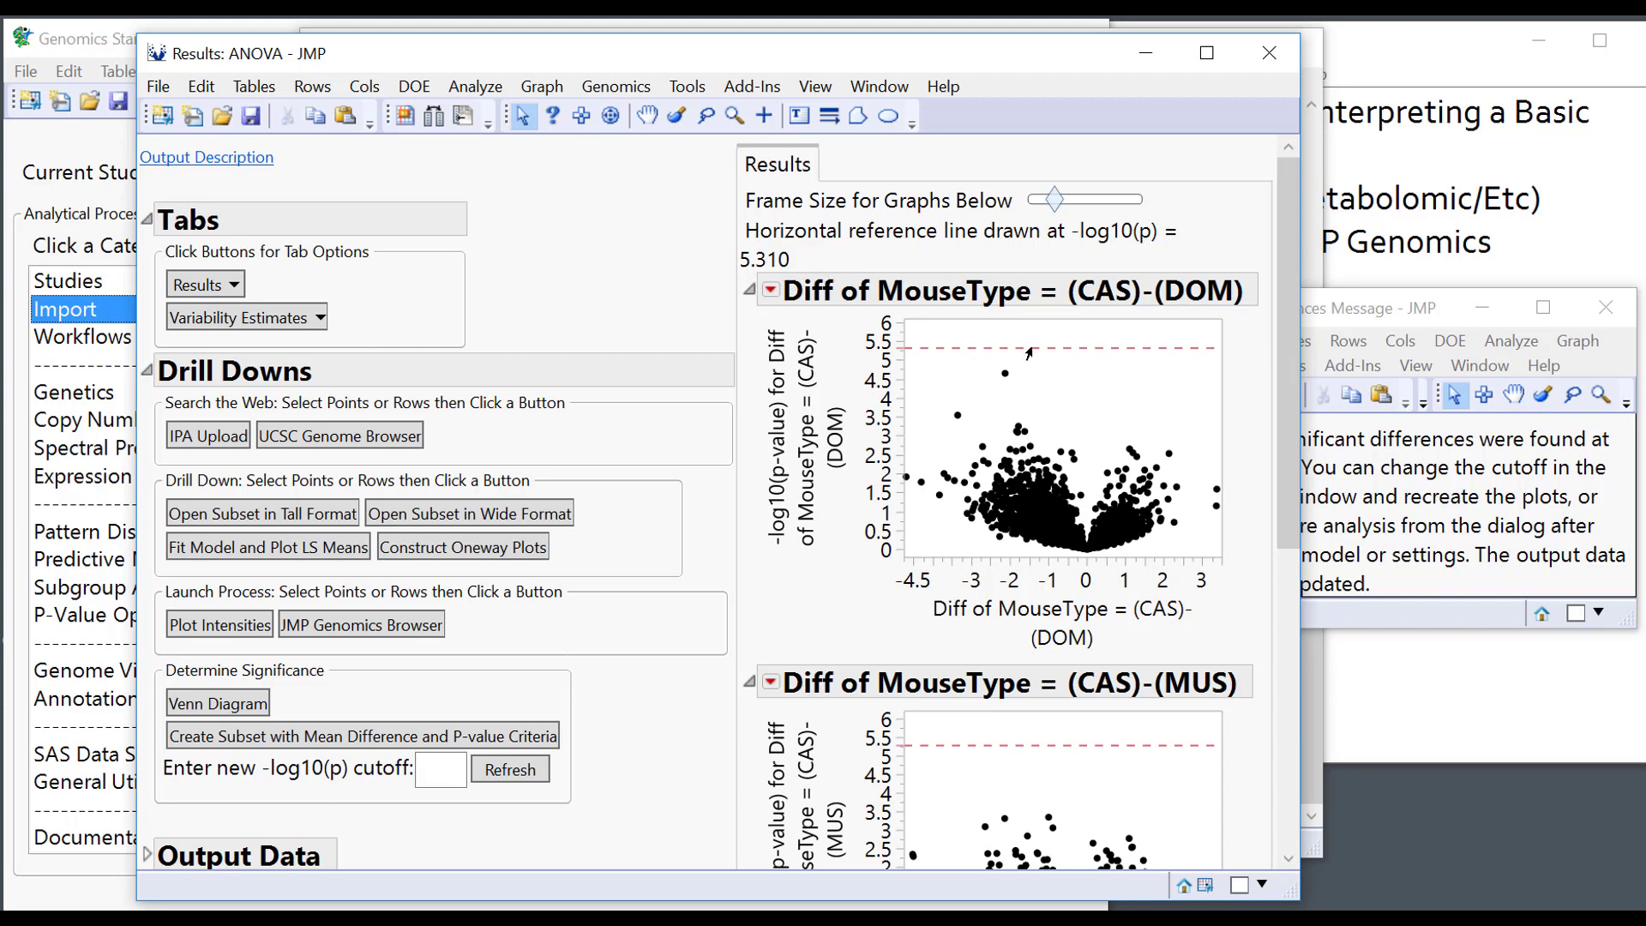
Change the volcano plots' -log10(p) cutoff from 5.310 to 3.5 and refresh them.
left_click(460, 764)
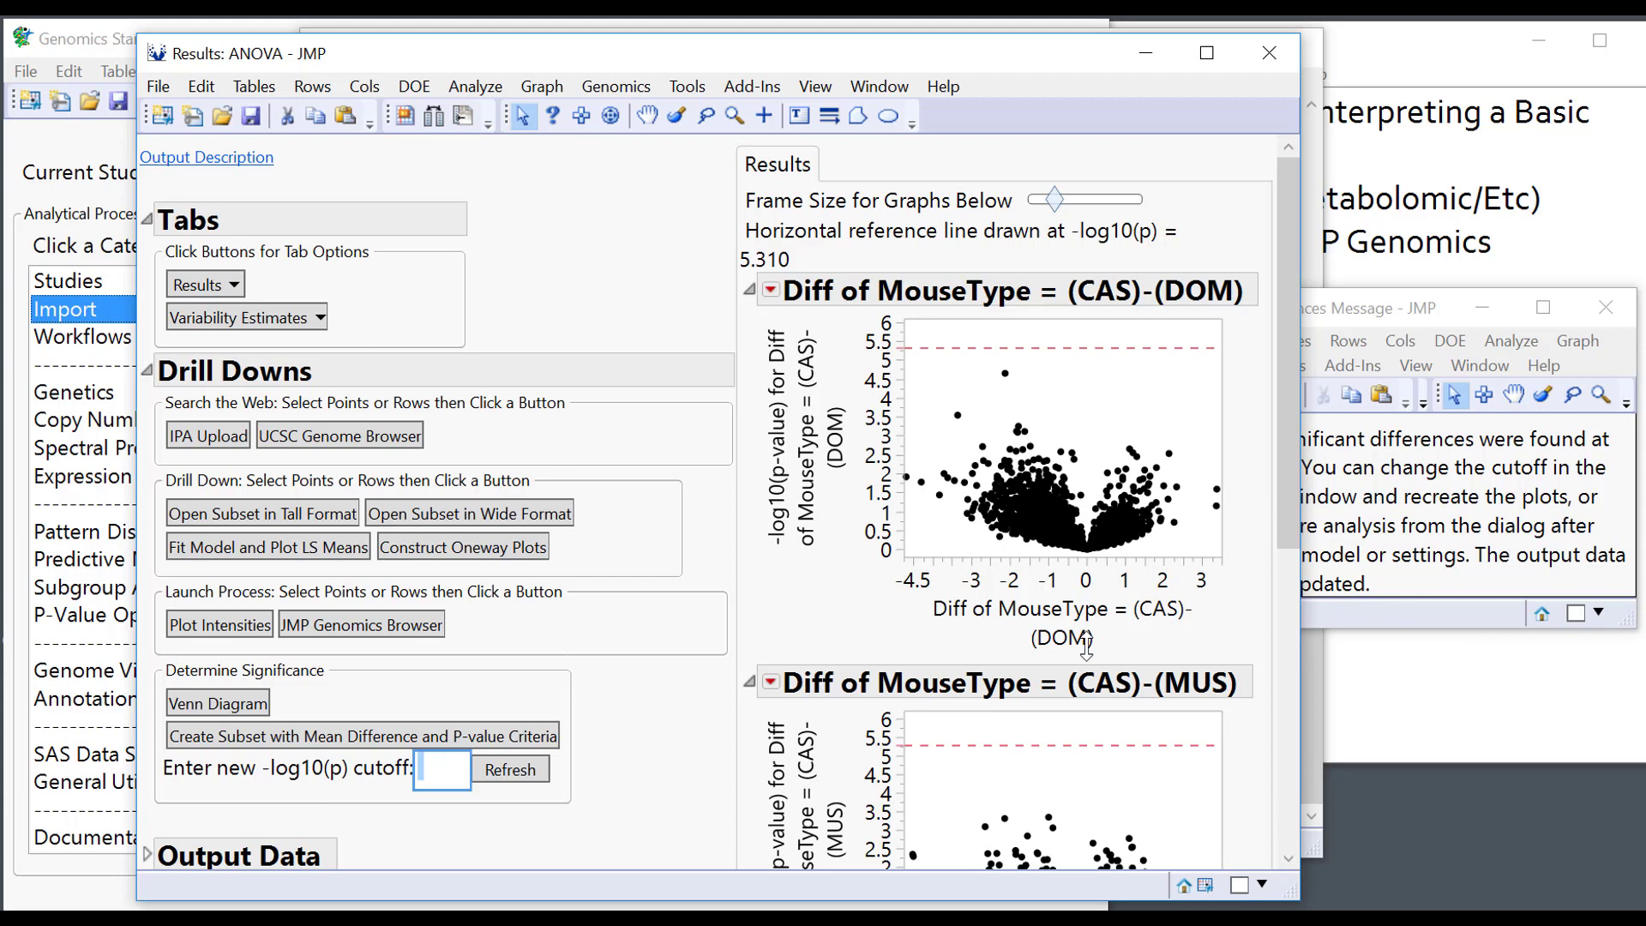
type("3.5")
left_click(512, 769)
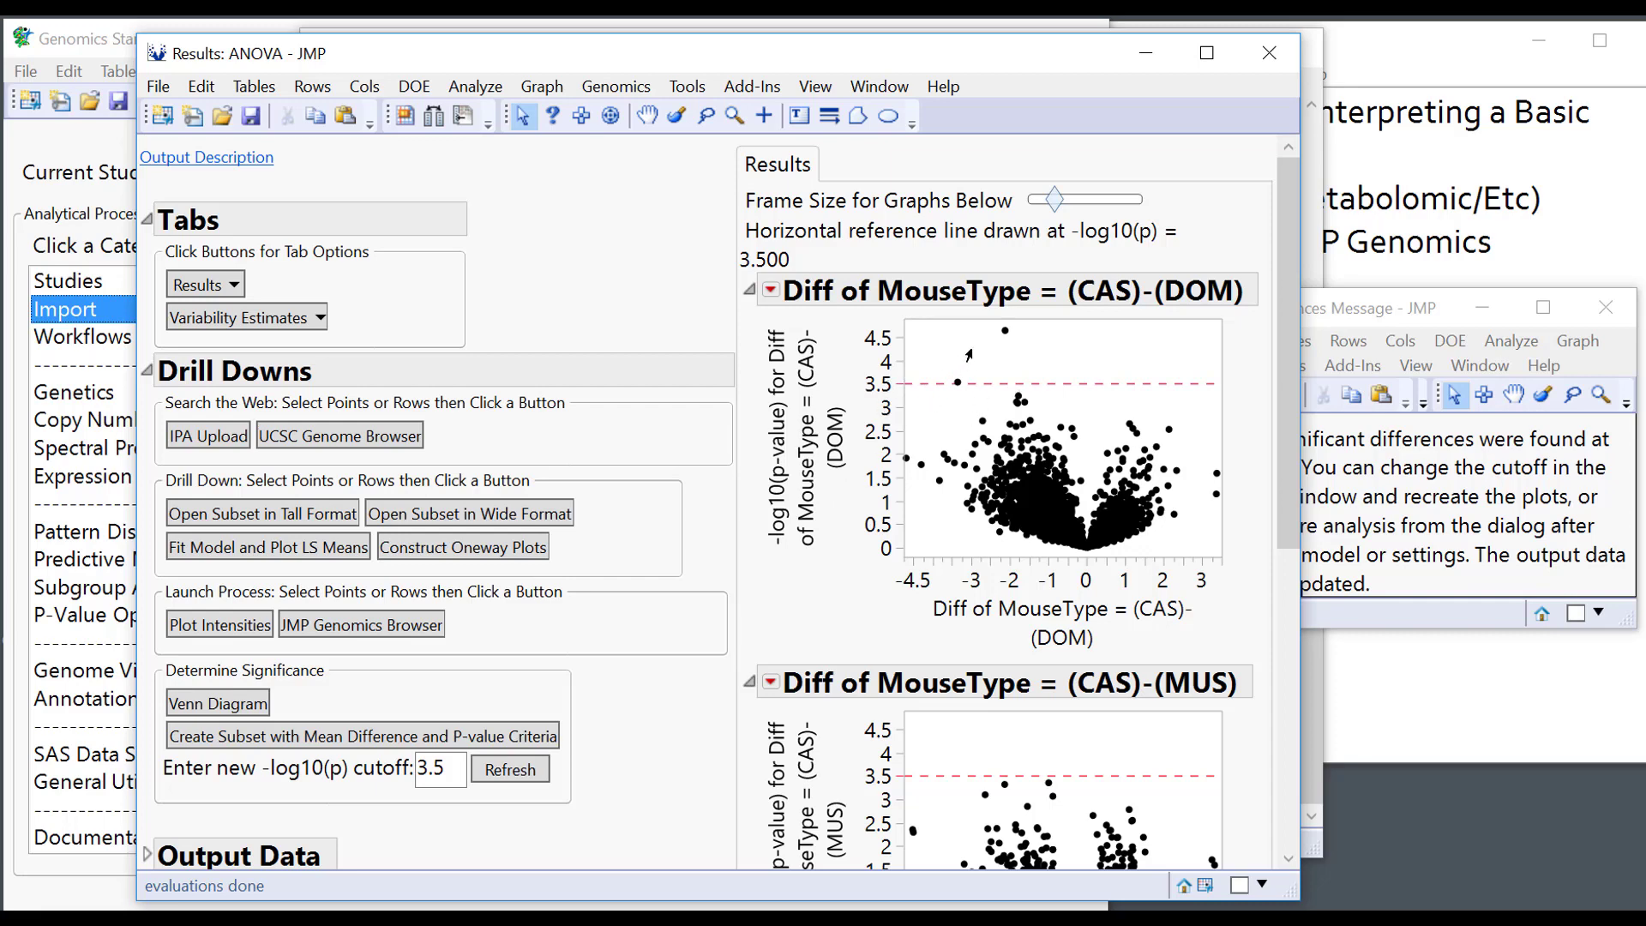
mouse_move(1004, 333)
Box-select the two CAS-DOM points above the 3.5 line and scroll through the other plots.
mouse_move(1004, 335)
mouse_move(956, 383)
left_click_drag(923, 326, 1019, 391)
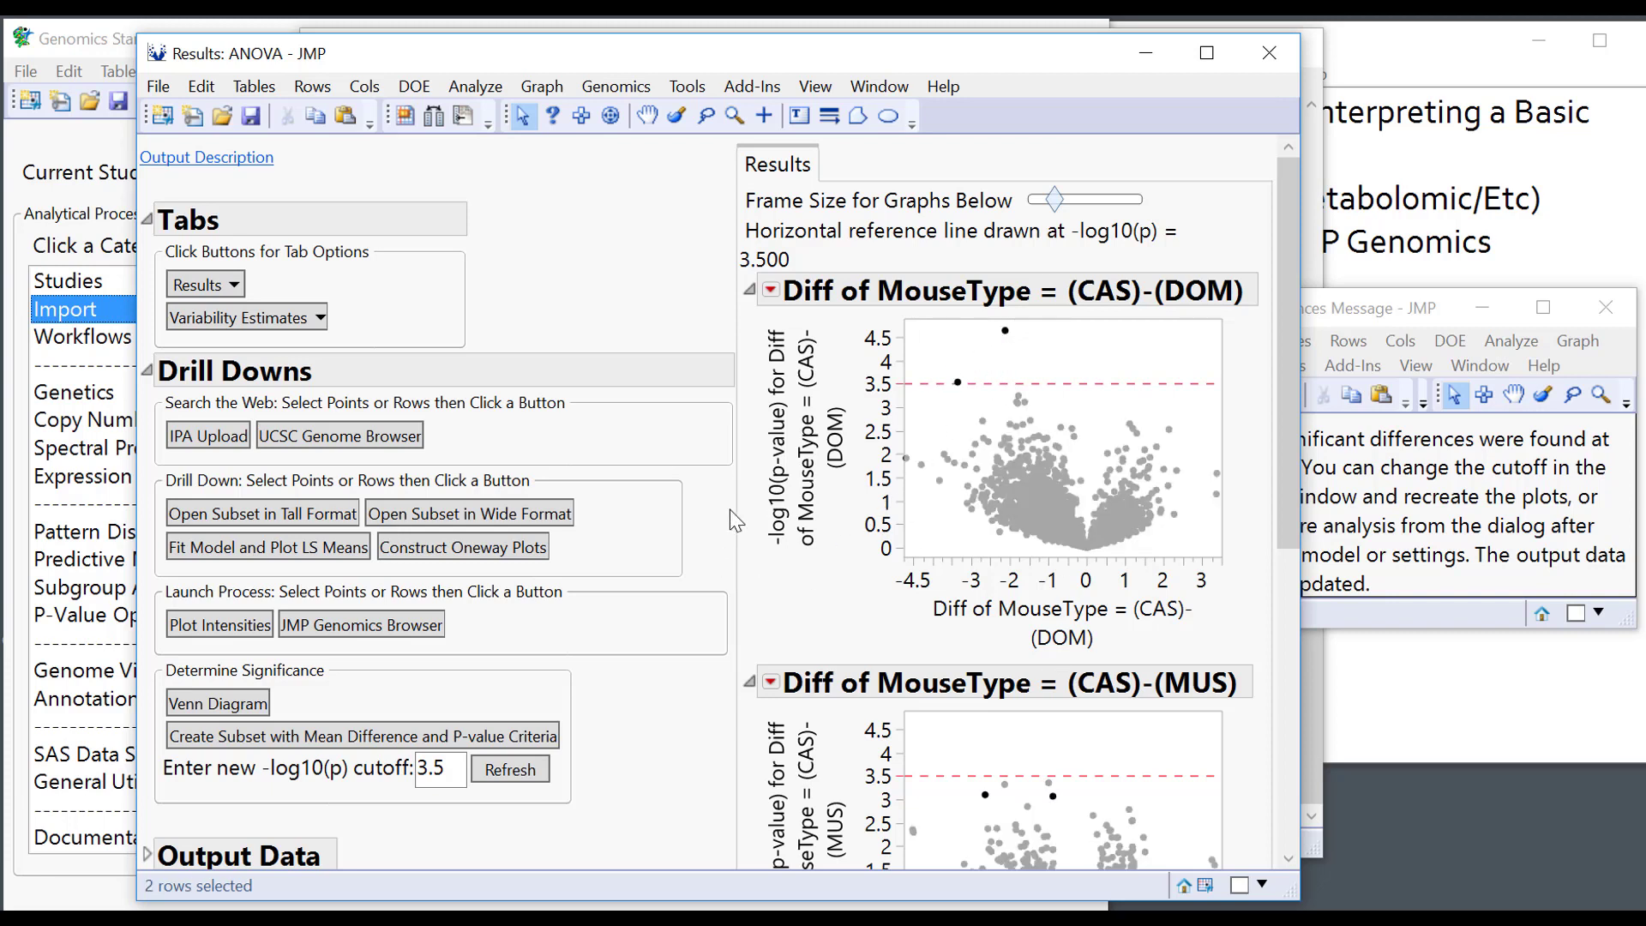
scroll(729, 509, "down", 2)
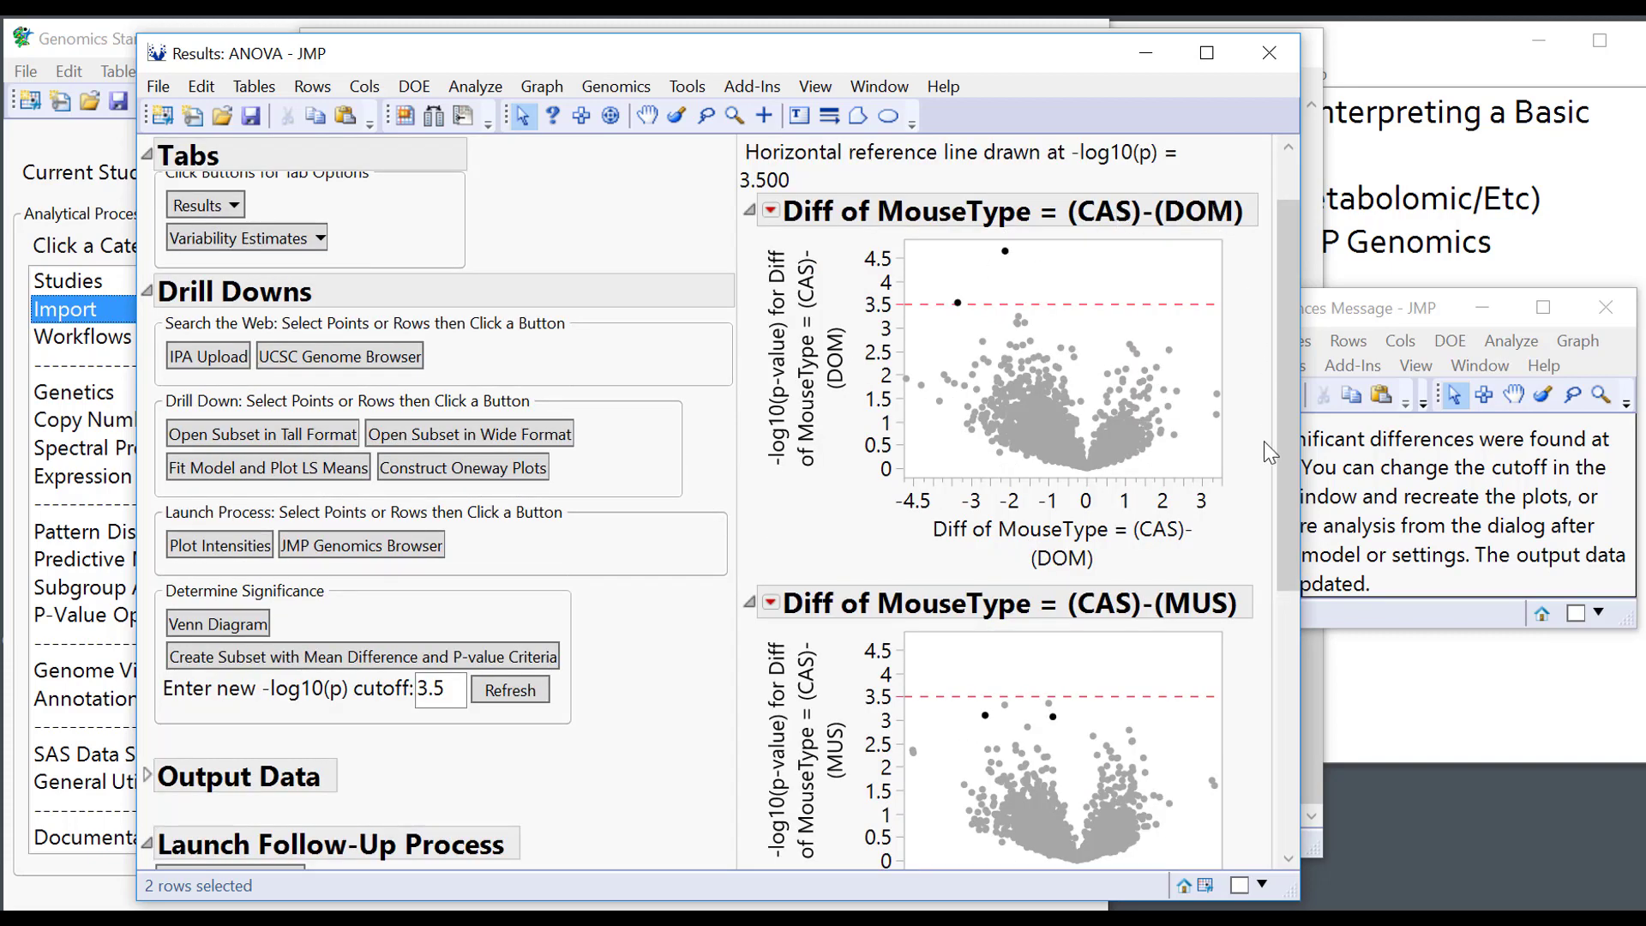
scroll(1224, 466, "down", 4)
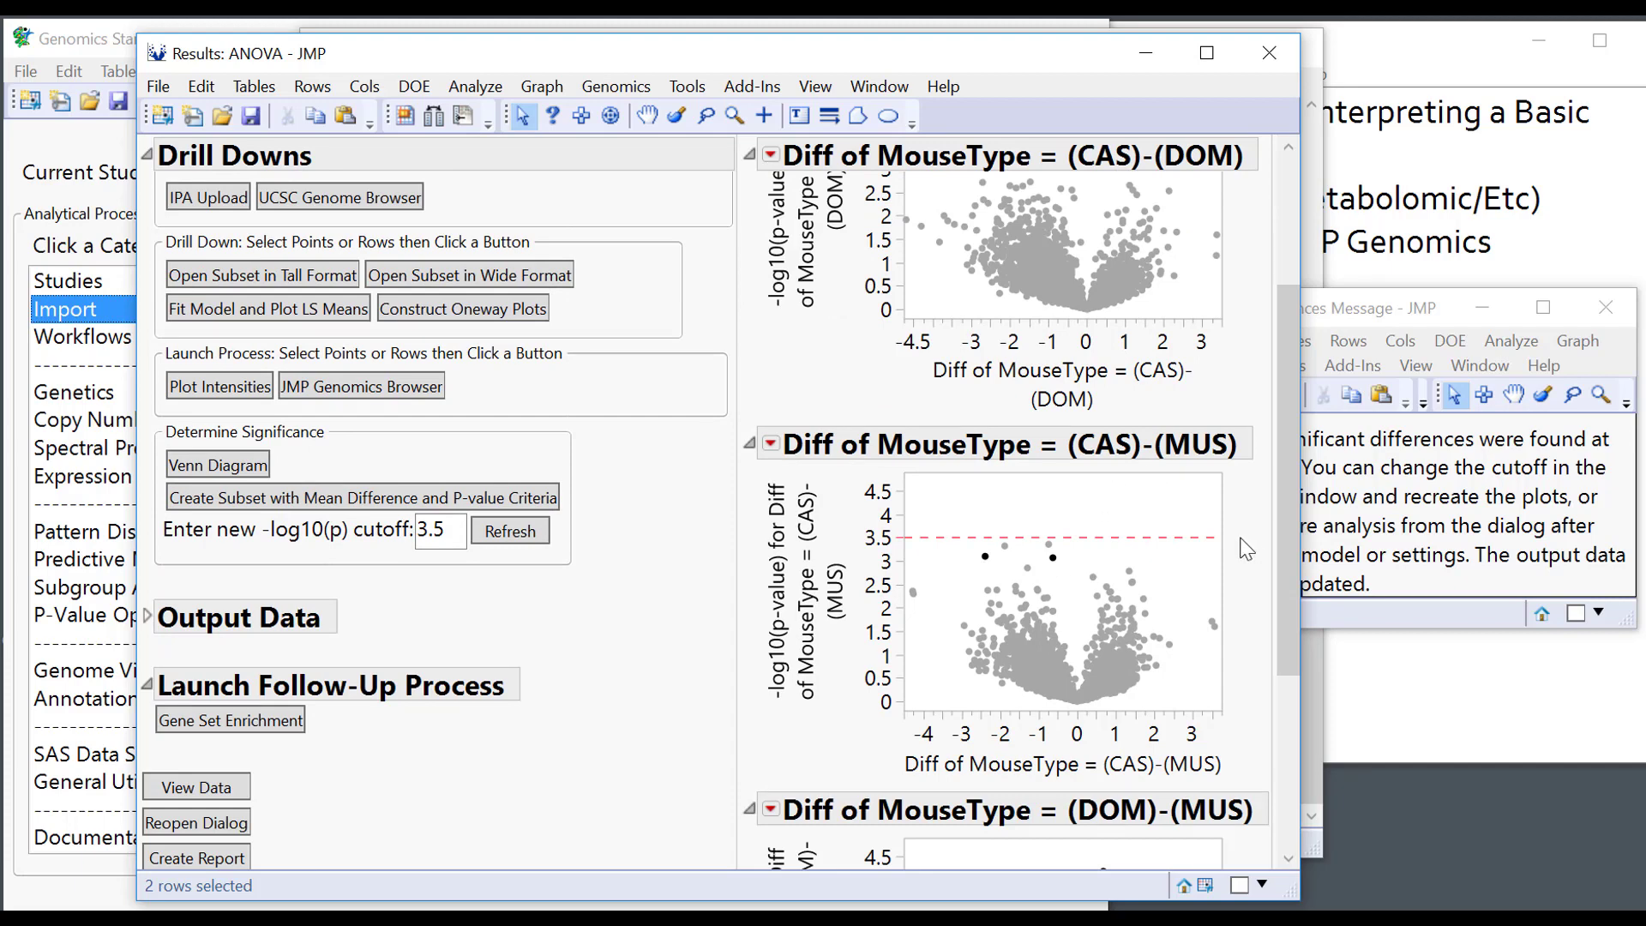
scroll(1245, 548, "down", 6)
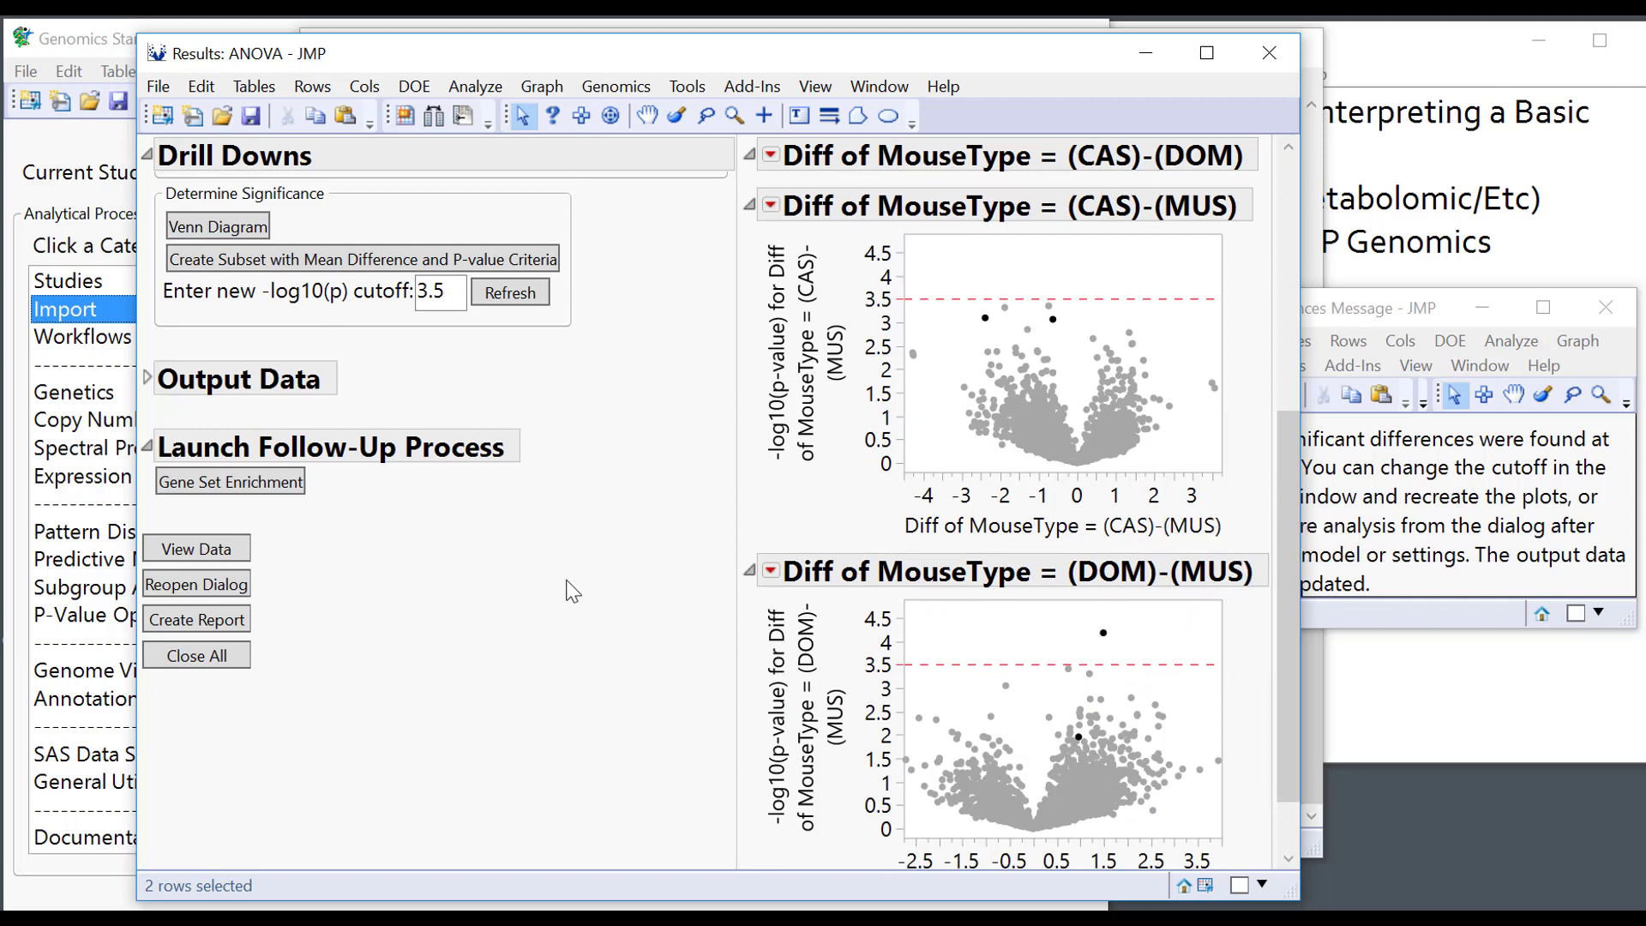
Create a Venn diagram comparing all three Sig Index variables.
left_click(218, 386)
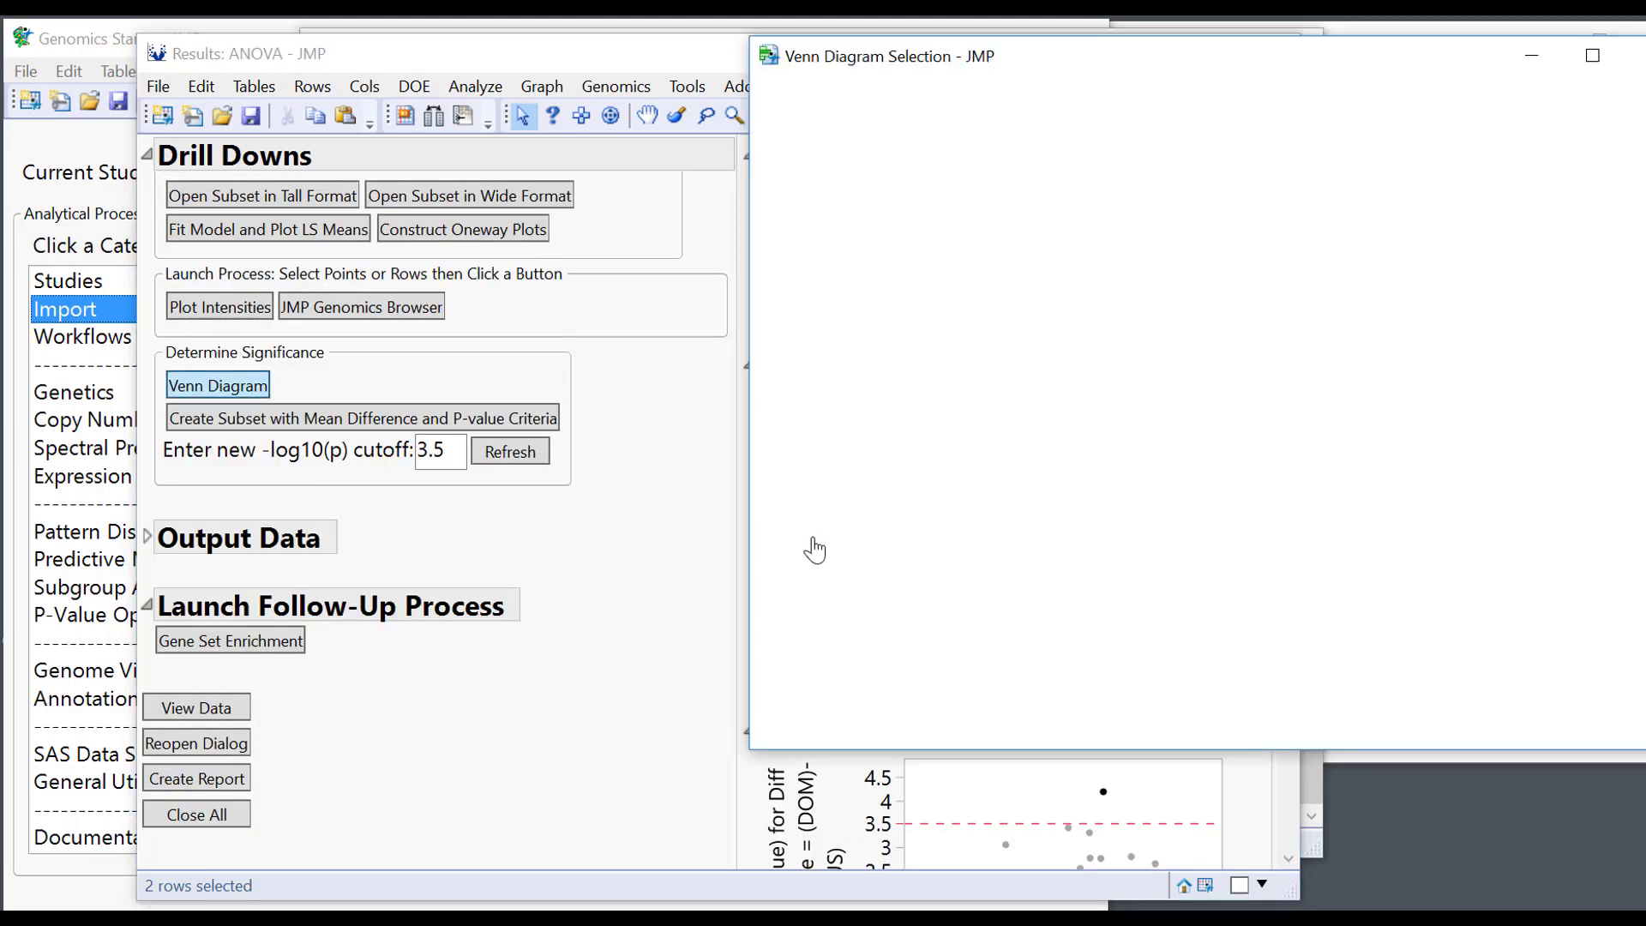
left_click(898, 190)
left_click(901, 247, "shift")
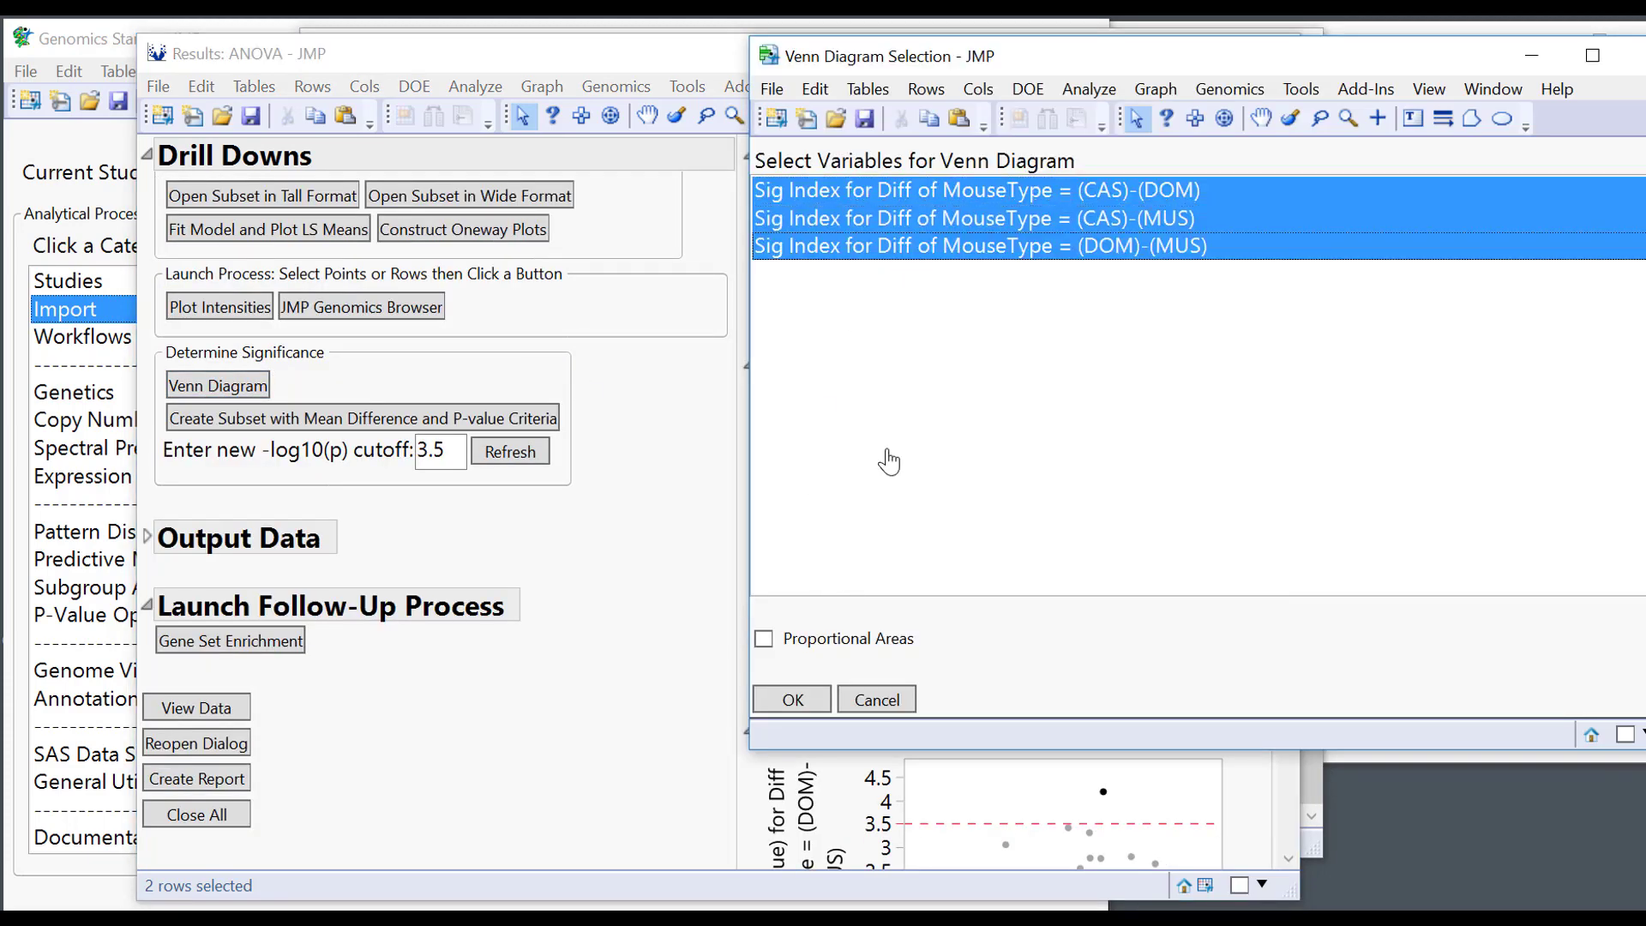
left_click(794, 701)
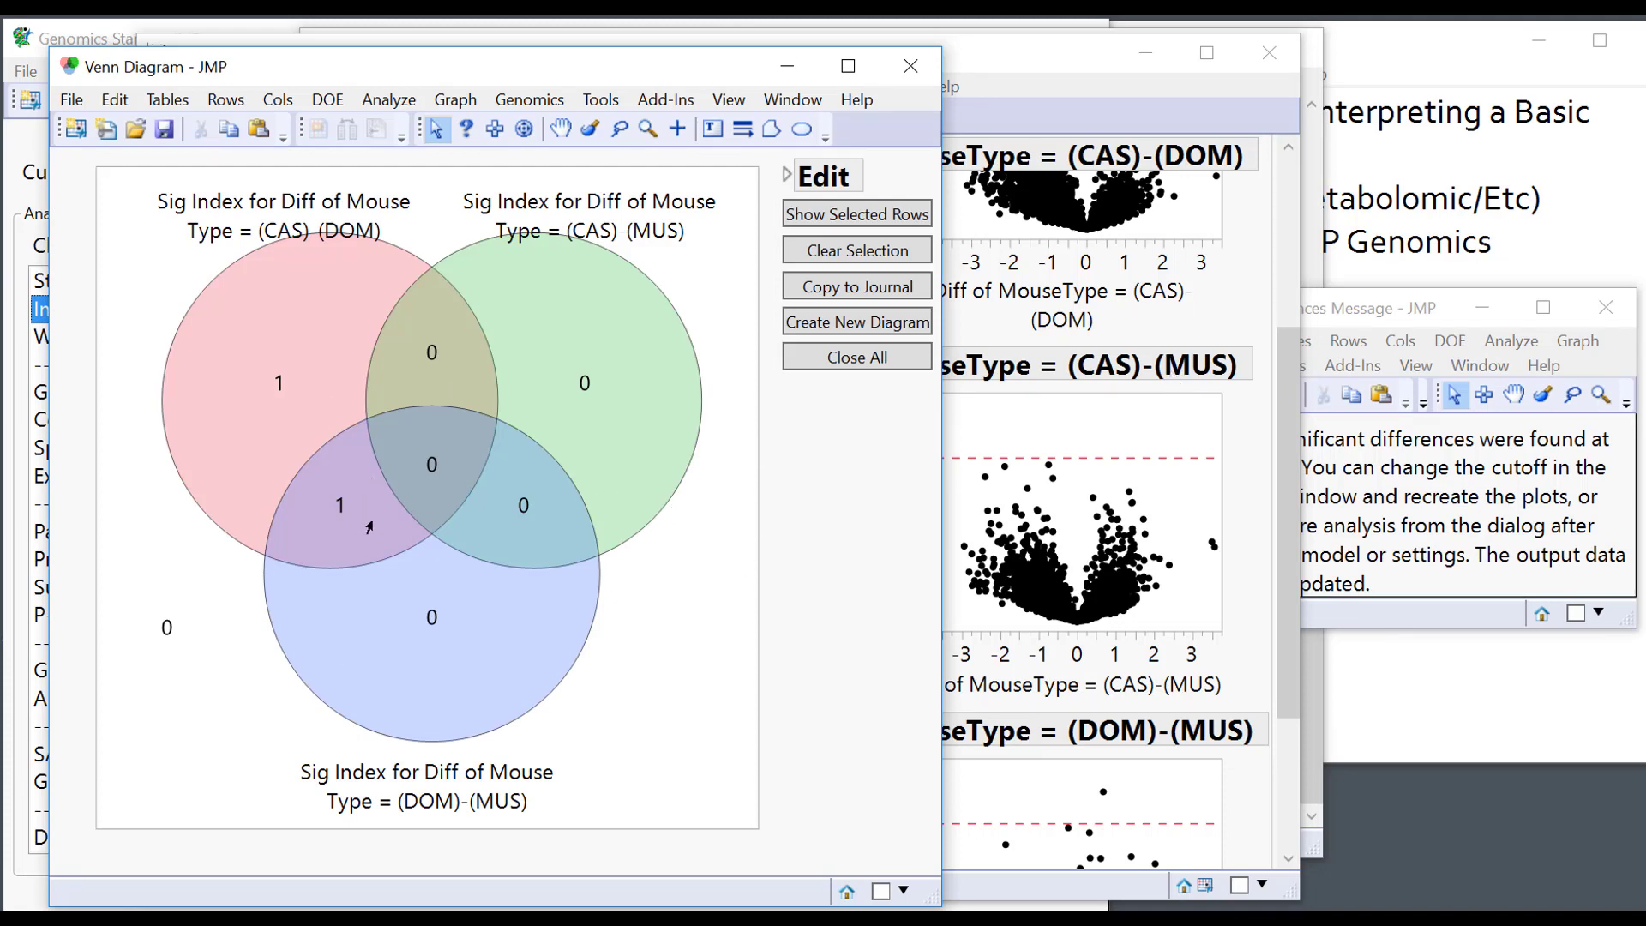
Select the CAS–DOM/DOM–MUS overlap, CAS–DOM-only, DOM–MUS-only, CAS–DOM/CAS–MUS and CAS–MUS-only regions.
left_click(336, 507)
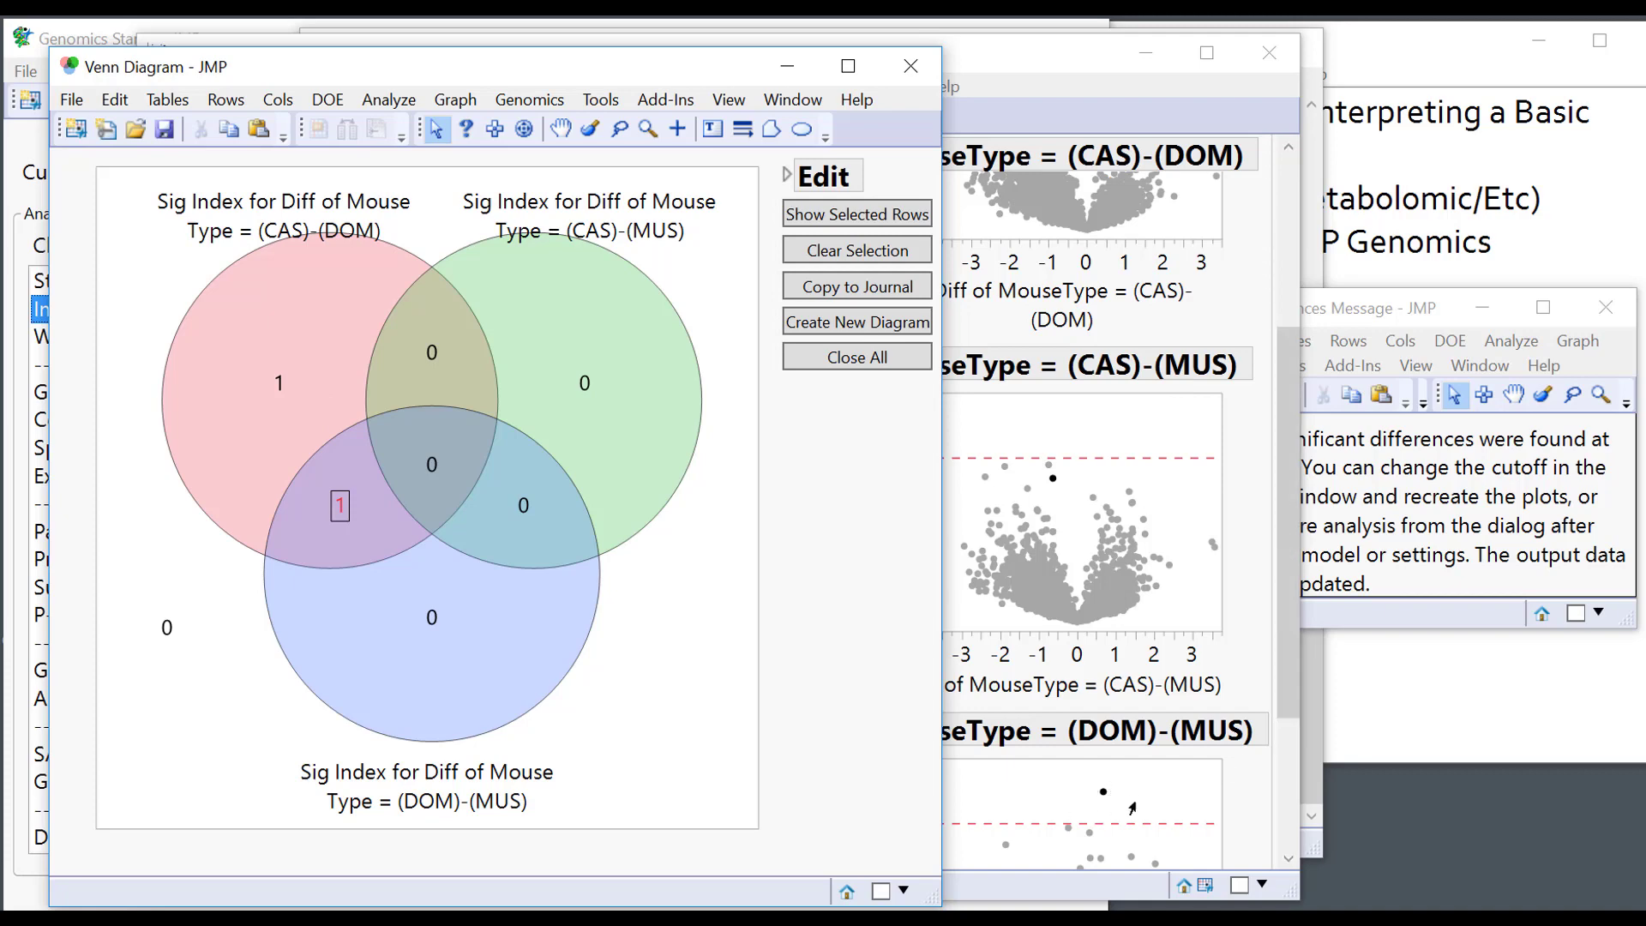
left_click_drag(1289, 614, 1265, 420)
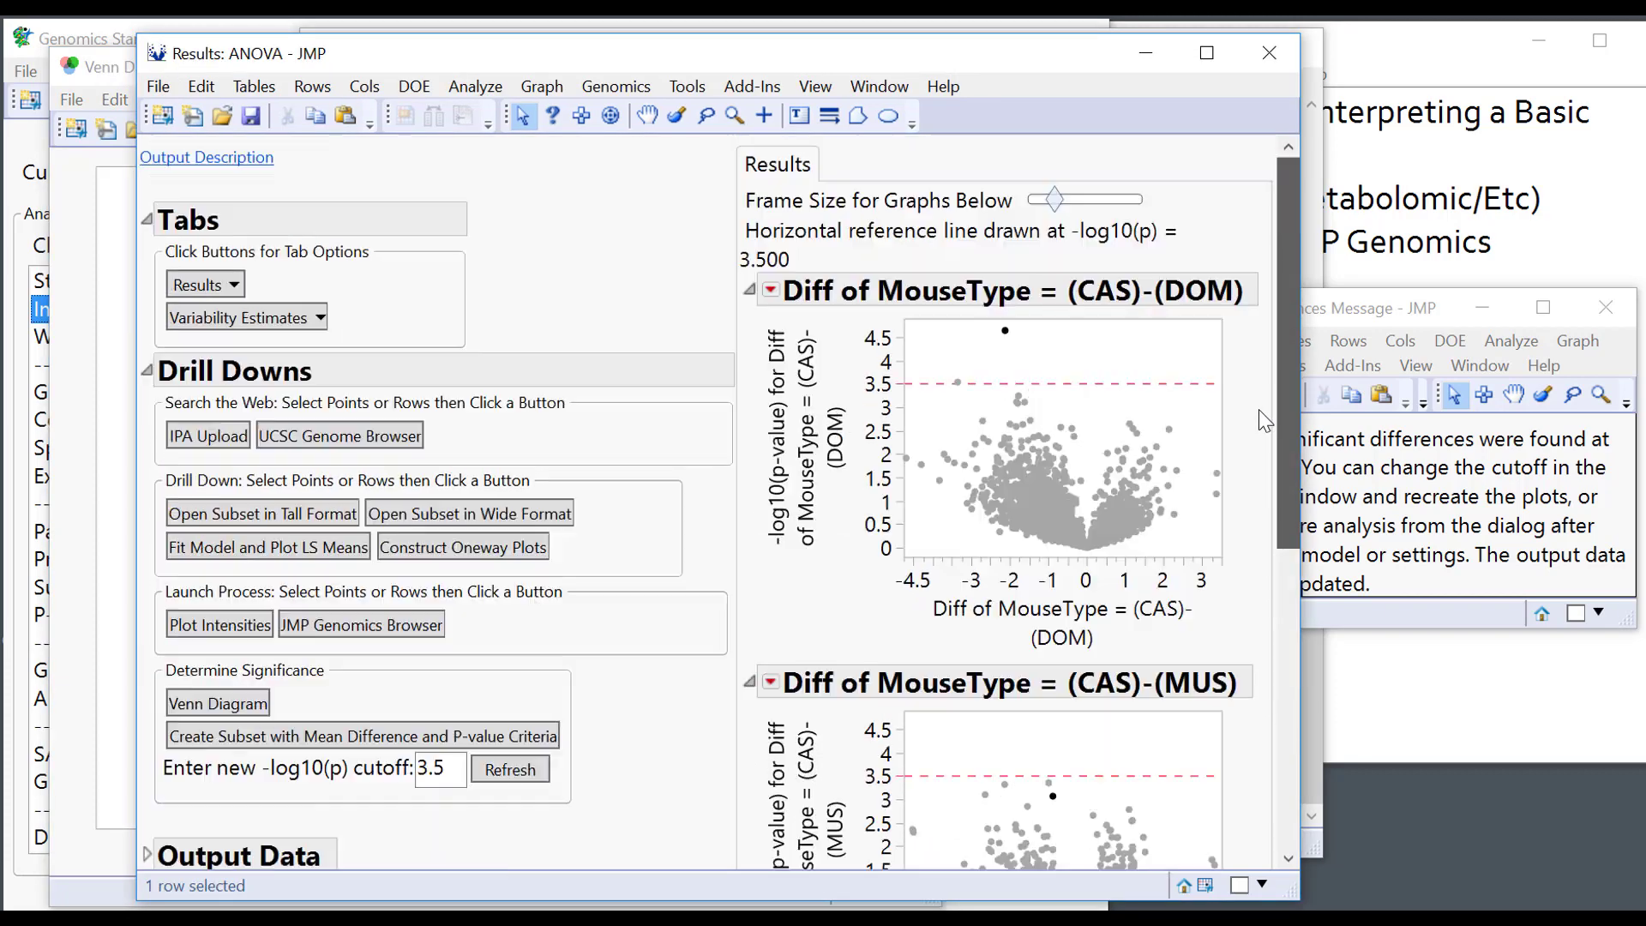
left_click_drag(966, 62, 1370, 45)
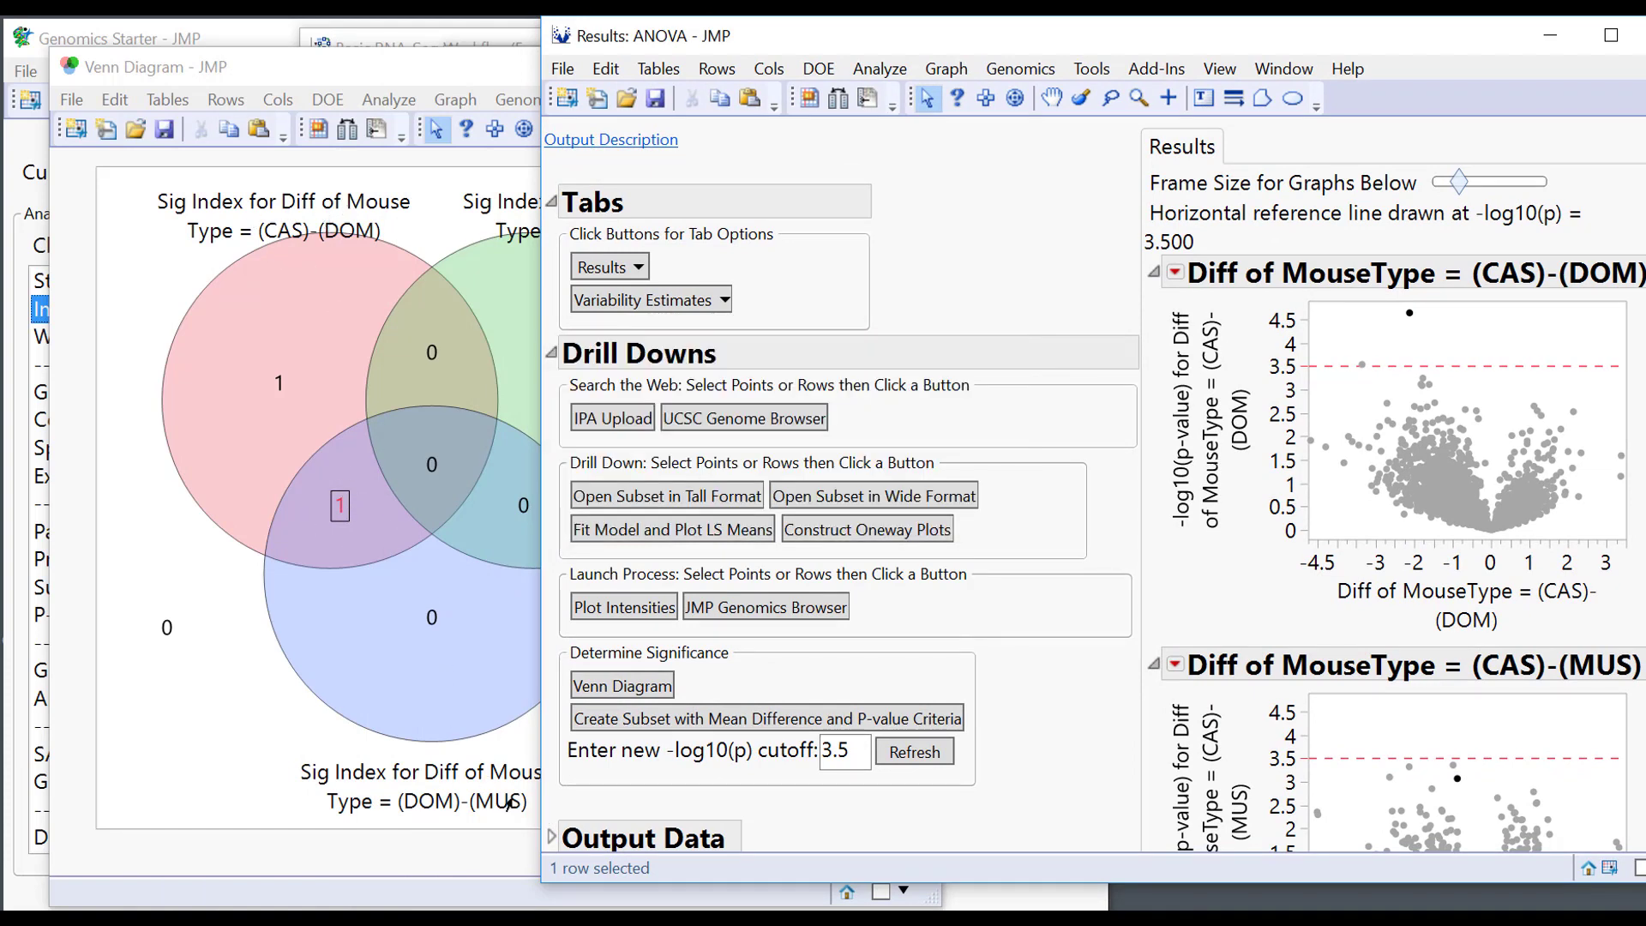
left_click(323, 356)
left_click(249, 388)
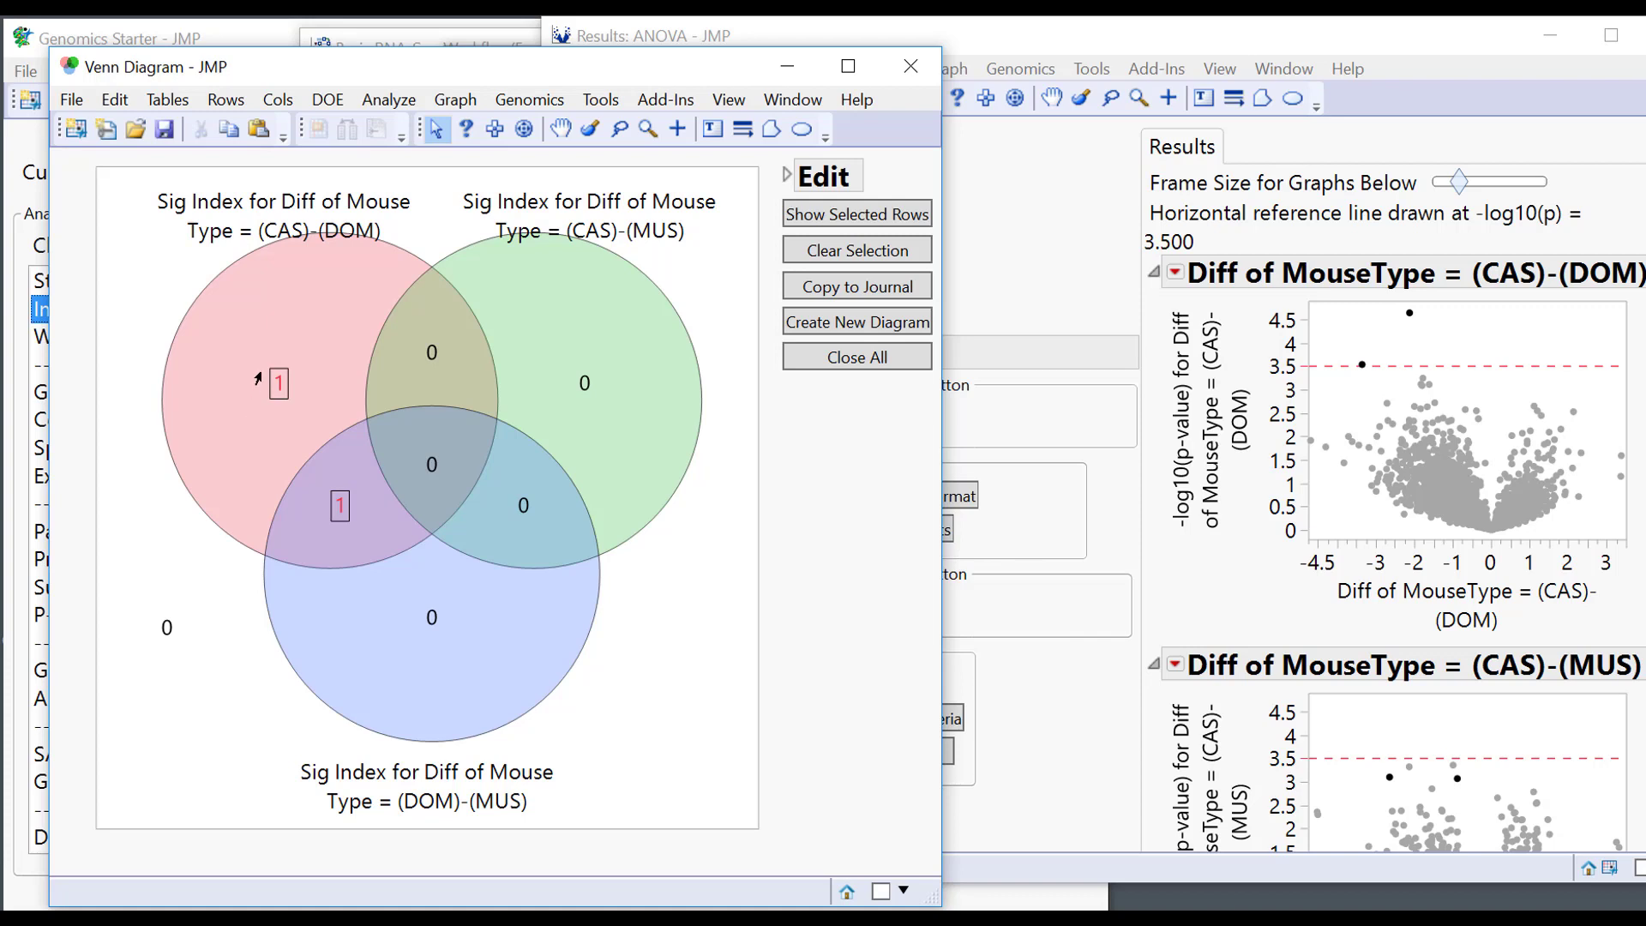
left_click(441, 601)
left_click(430, 356)
left_click(575, 388)
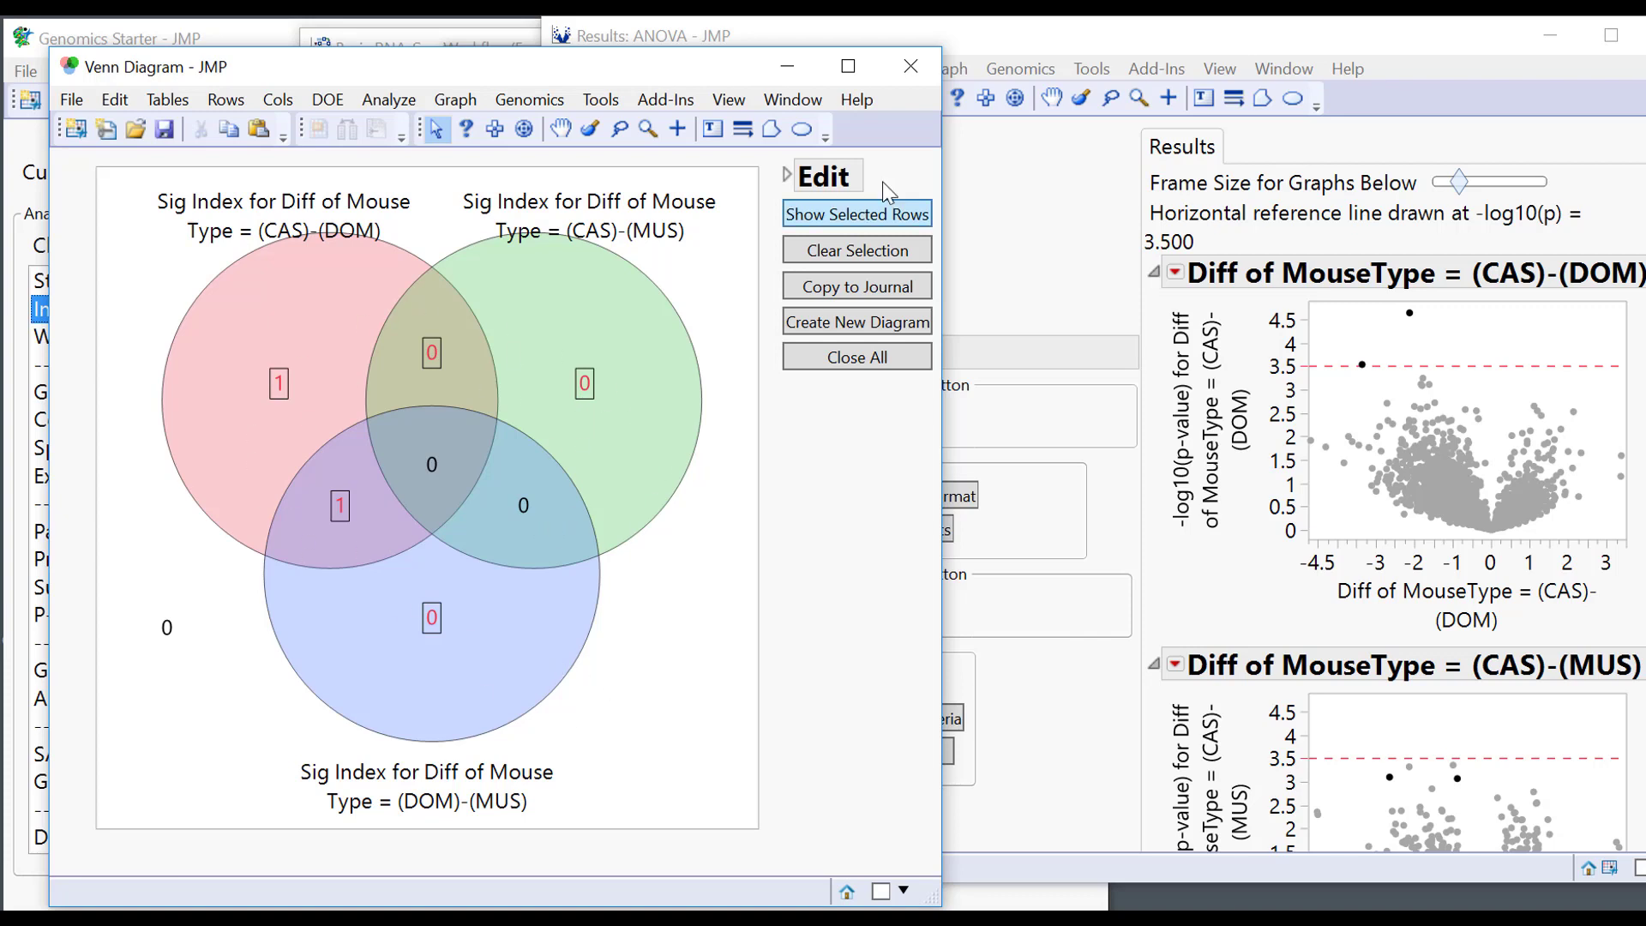
List the selected markers 217 and 2689 in a new table and select both rows.
left_click(896, 221)
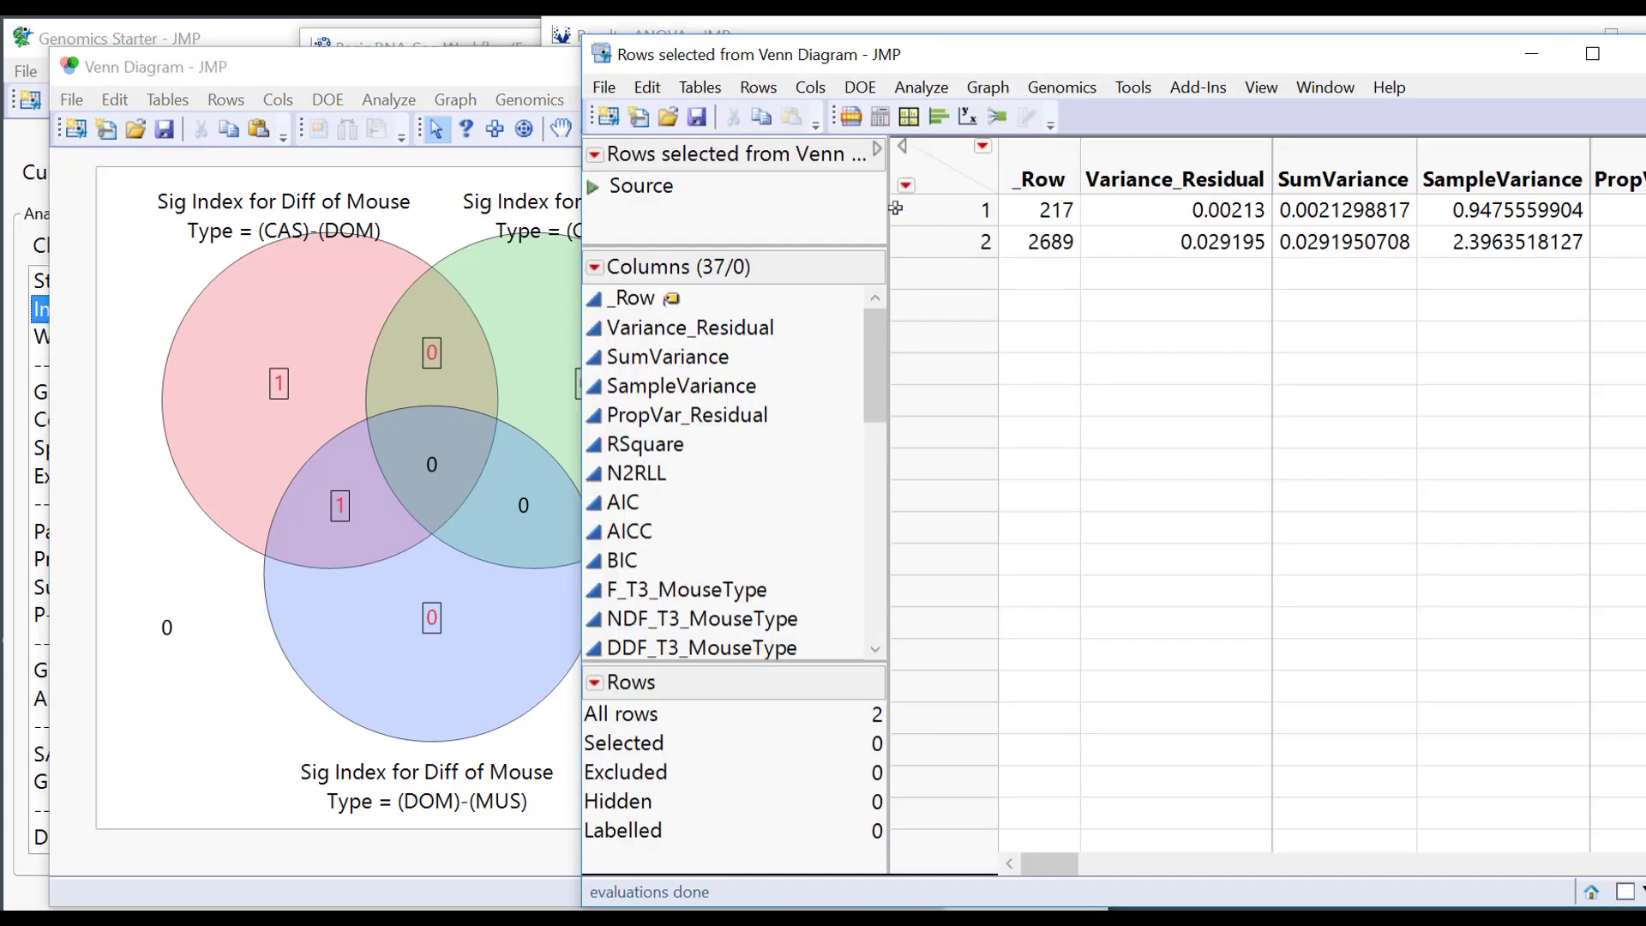
left_click_drag(1258, 60, 881, 62)
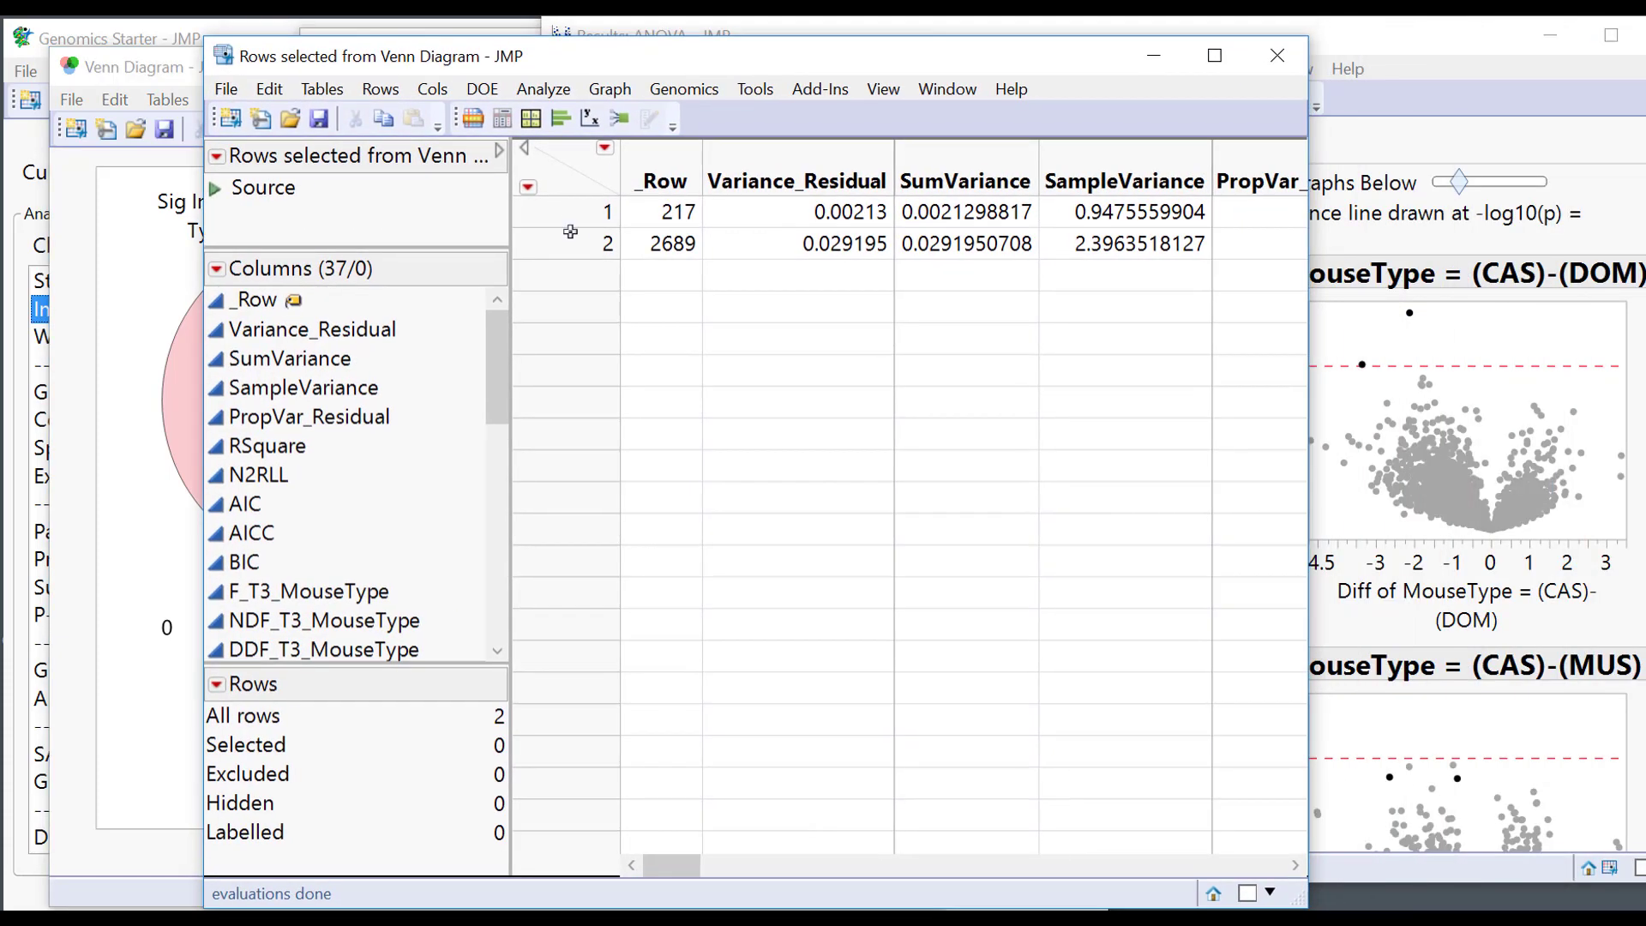
left_click_drag(572, 213, 573, 243)
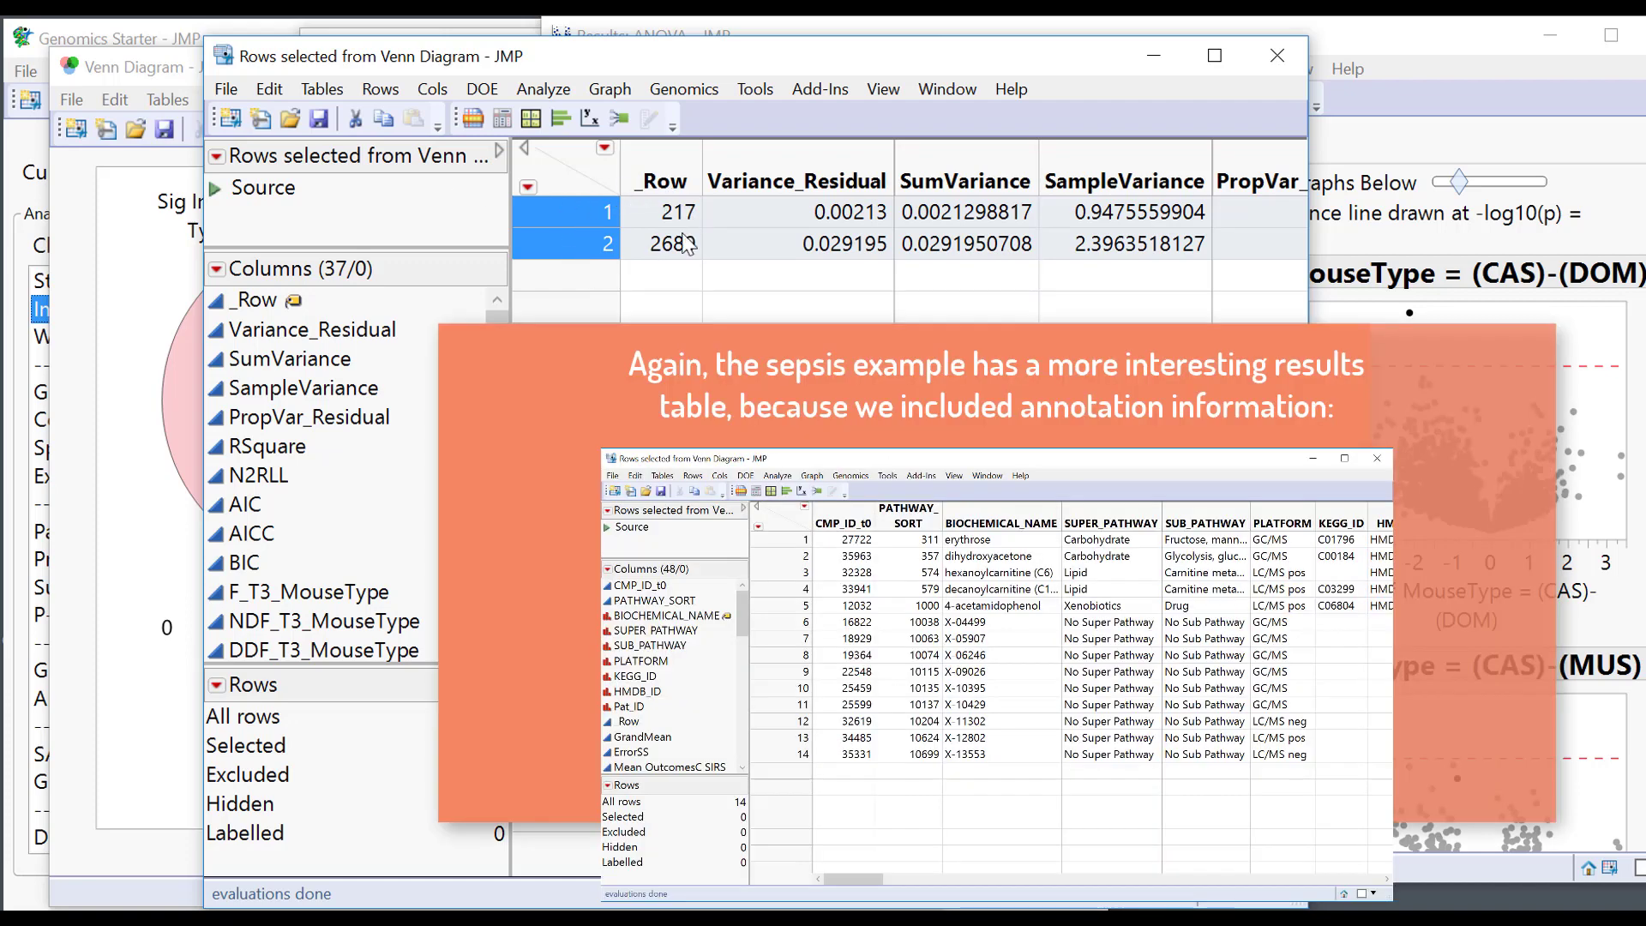
Browse the table's columns, including _Row and Variance_Residual, then select only row 217.
left_click(669, 165)
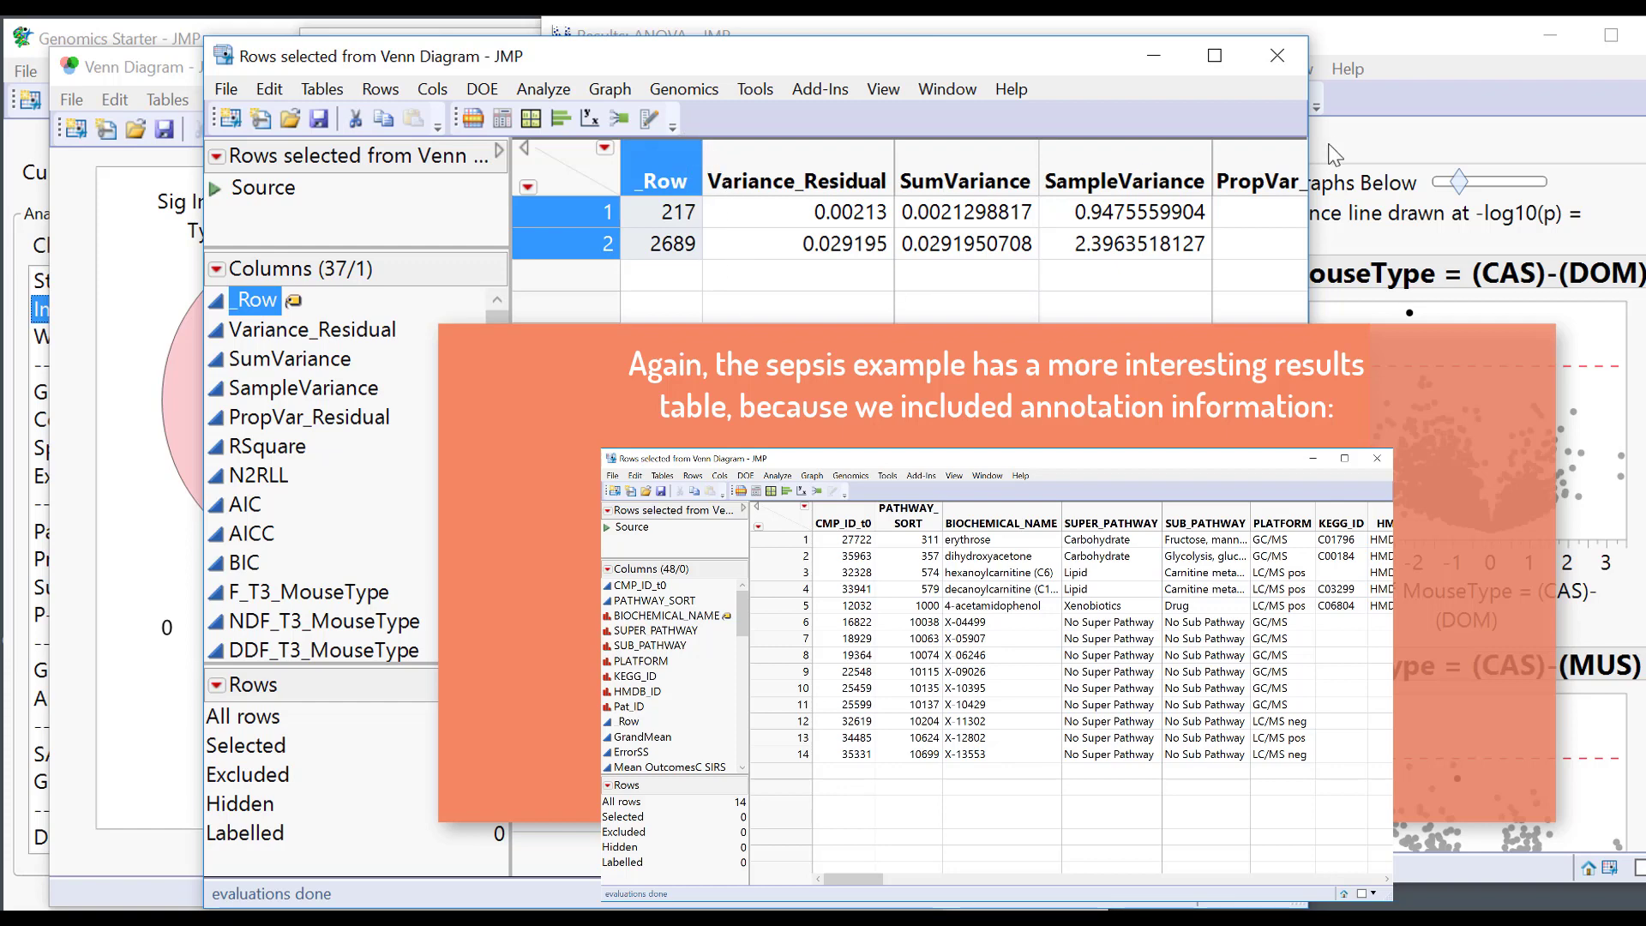
scroll(960, 227, "right", 5)
scroll(960, 227, "right", 10)
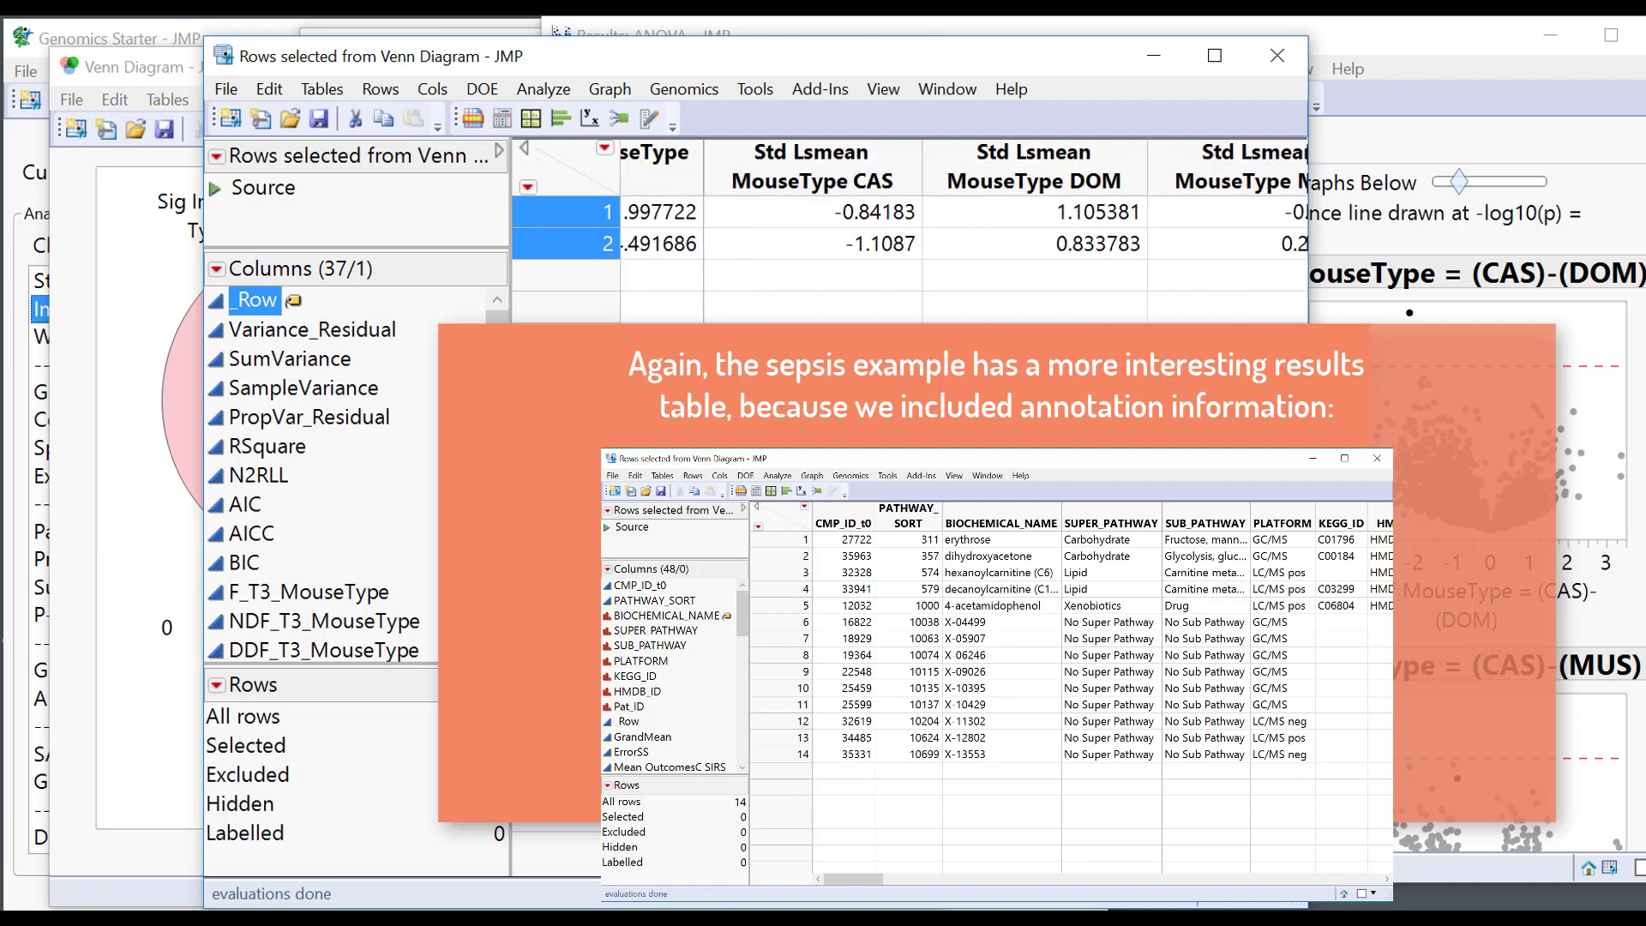
scroll(960, 227, "left", 5)
scroll(960, 228, "left", 10)
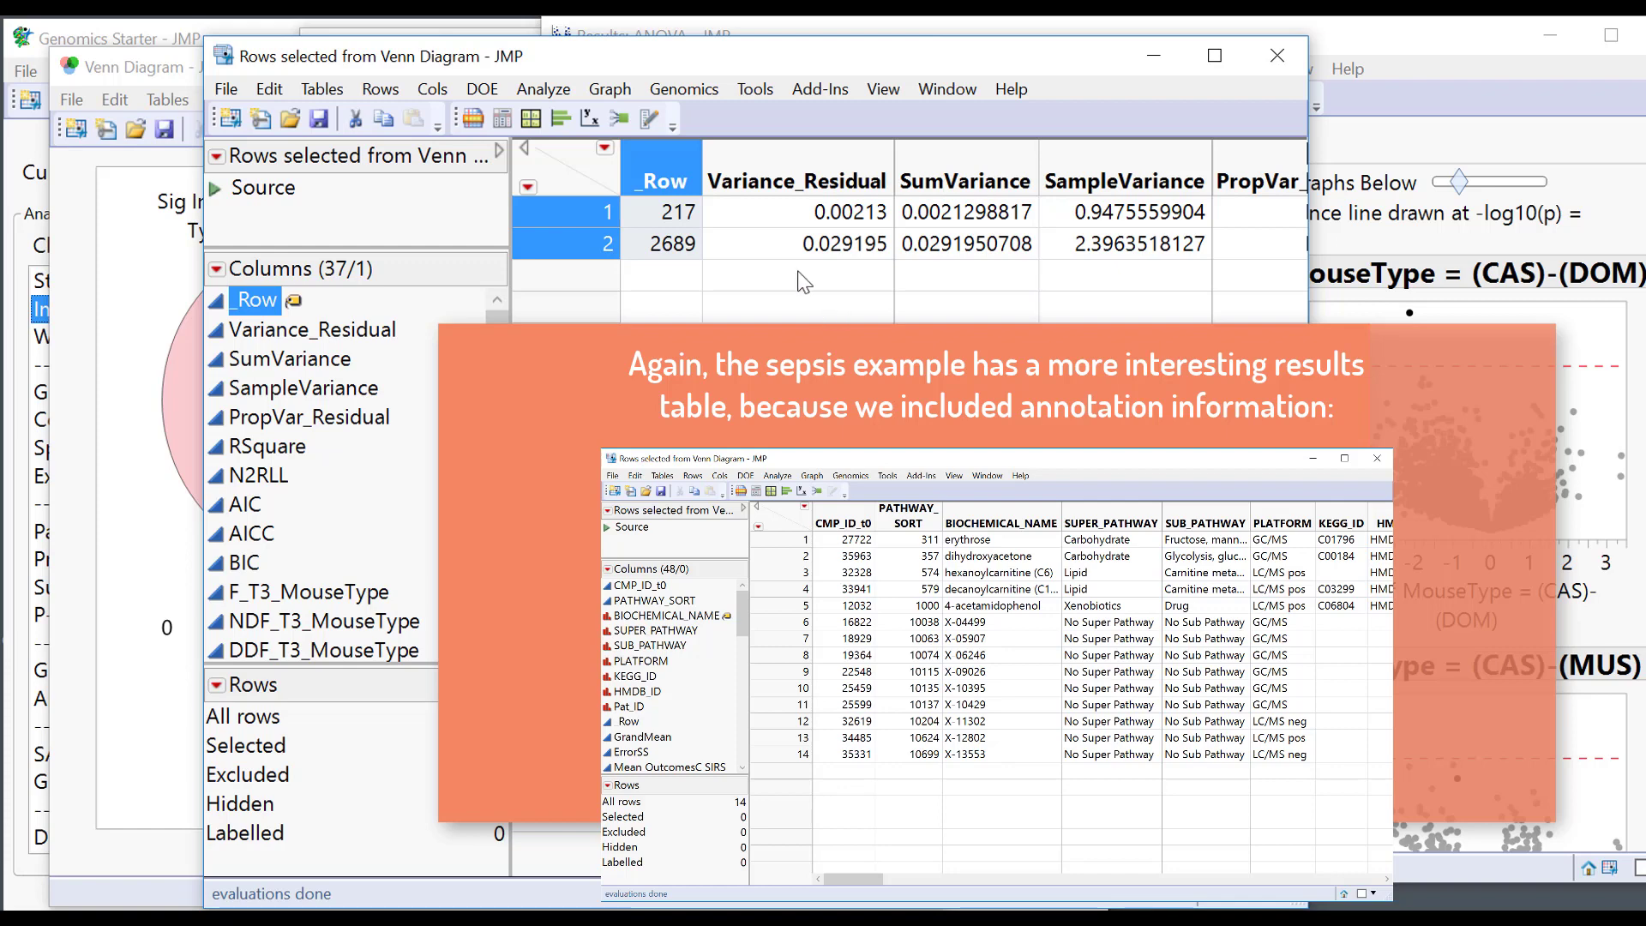
left_click(795, 181)
left_click(609, 214)
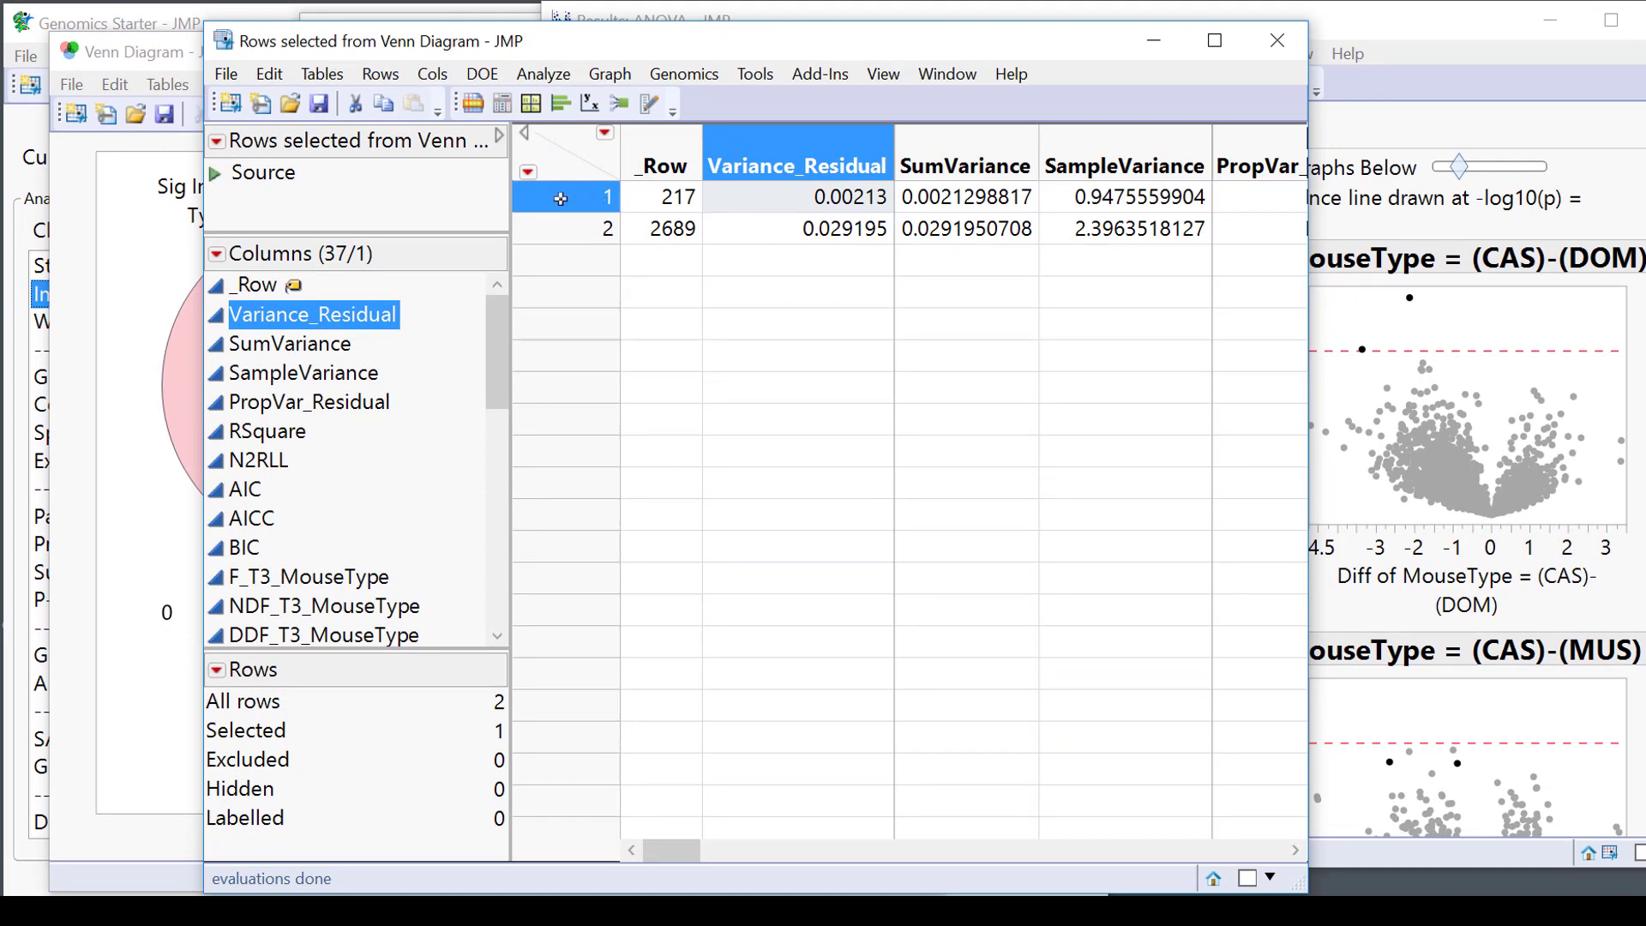
Open marker 217 in the Row Editor and read its variance, RSquare, N2RLL and AICC values.
double_click(561, 199)
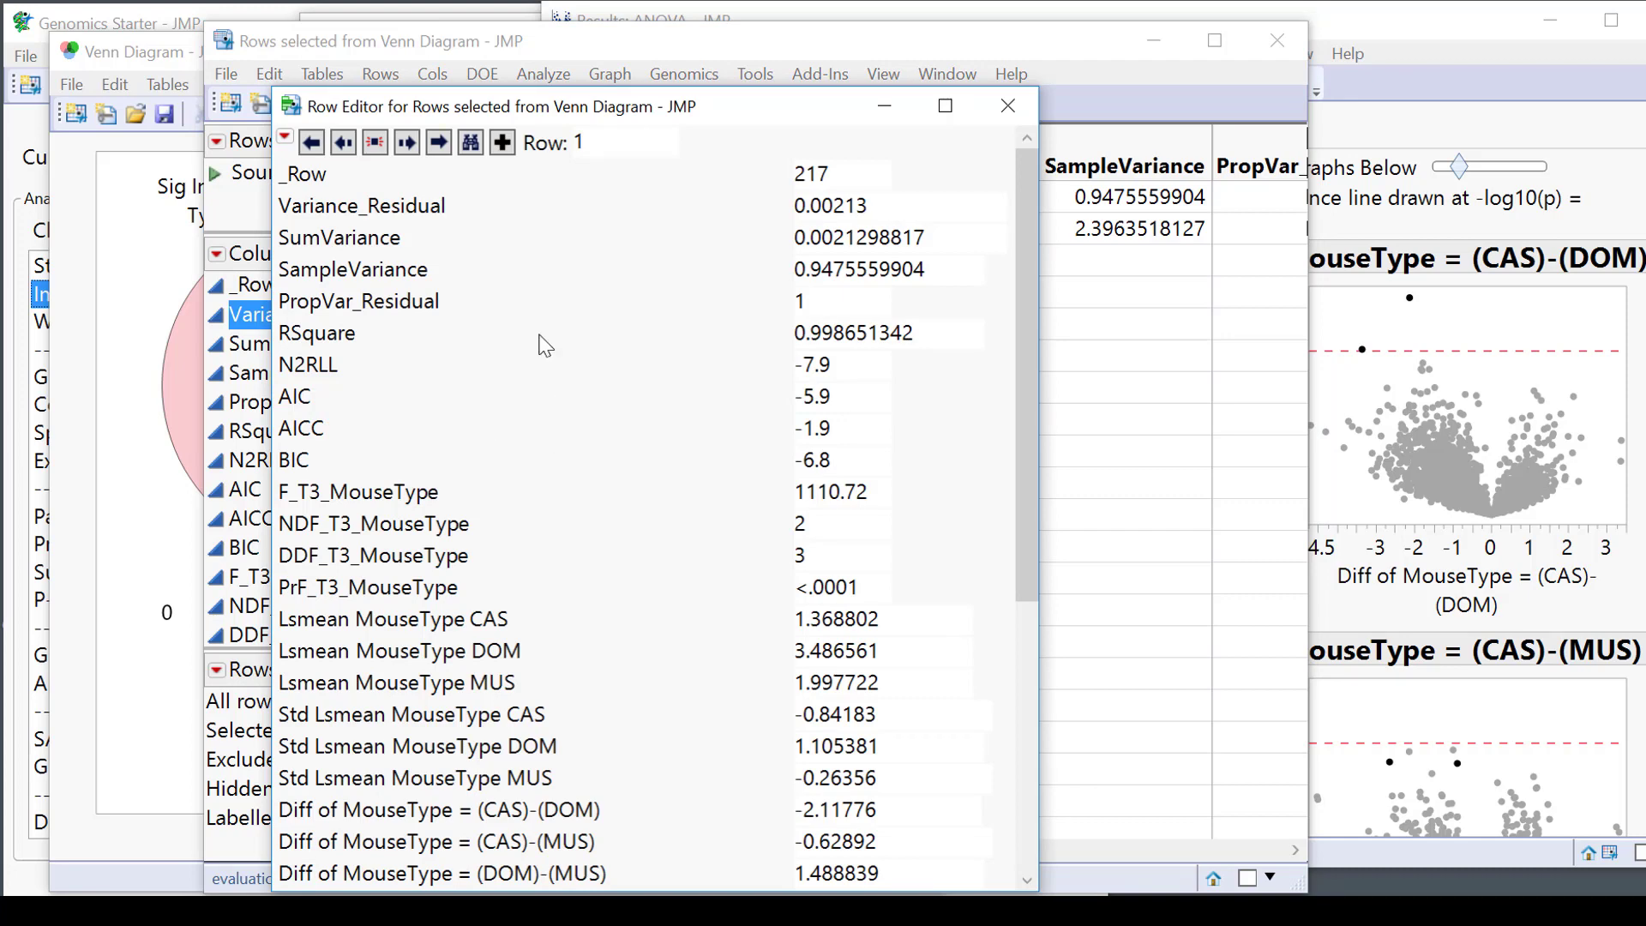
left_click_drag(1026, 235, 1041, 390)
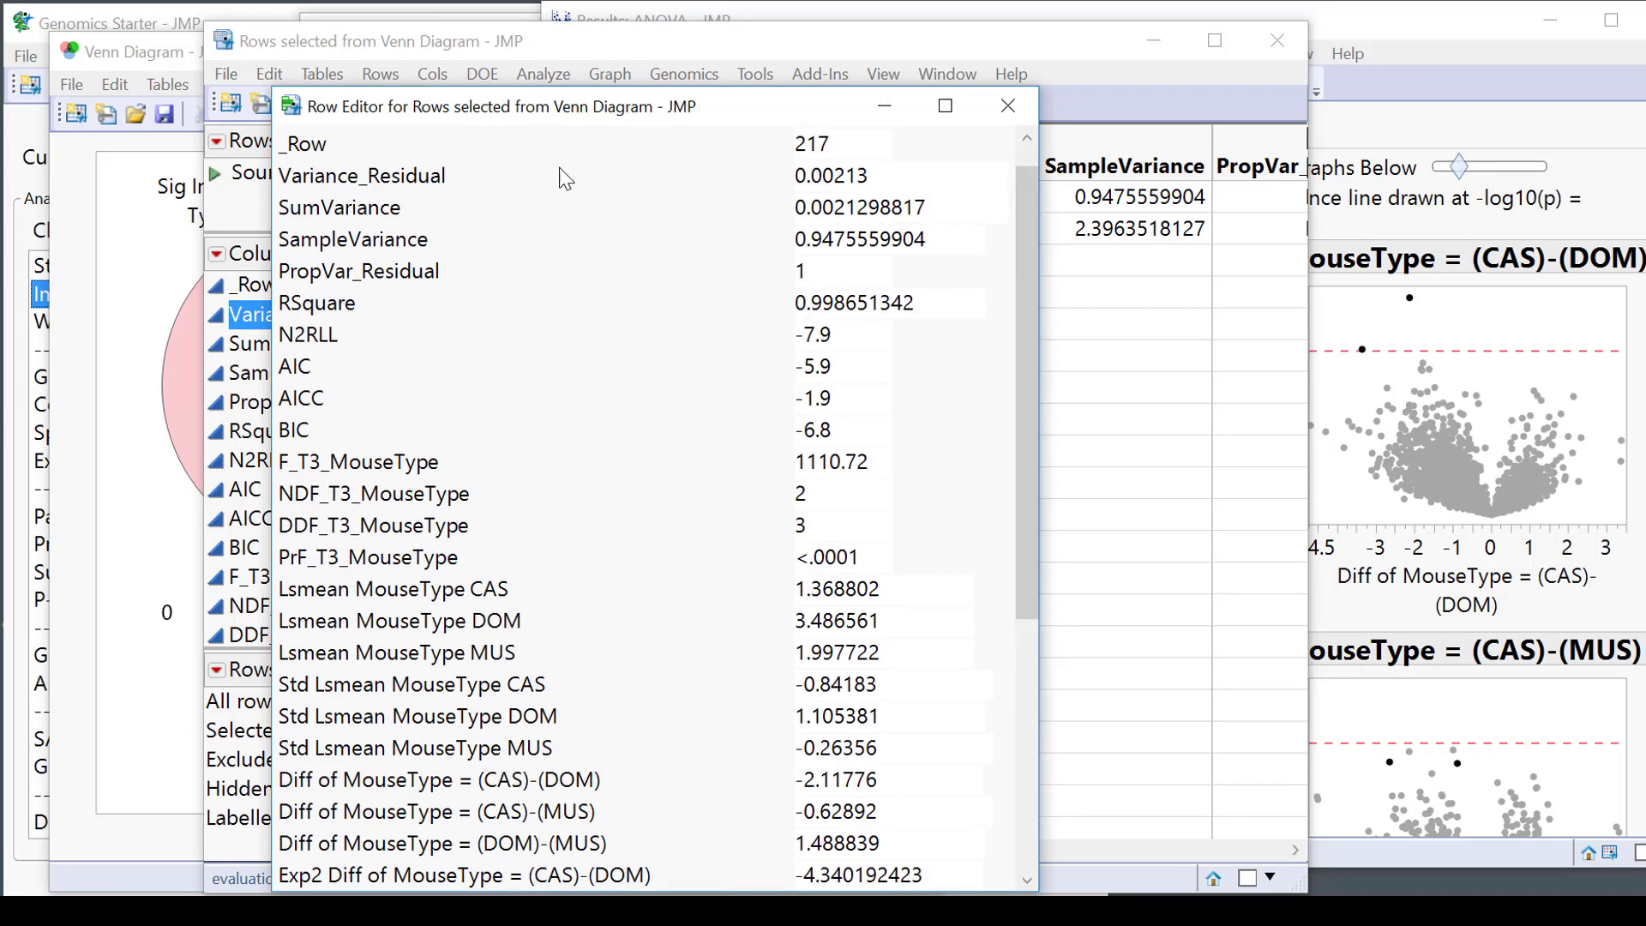
left_click(849, 142)
left_click(909, 176)
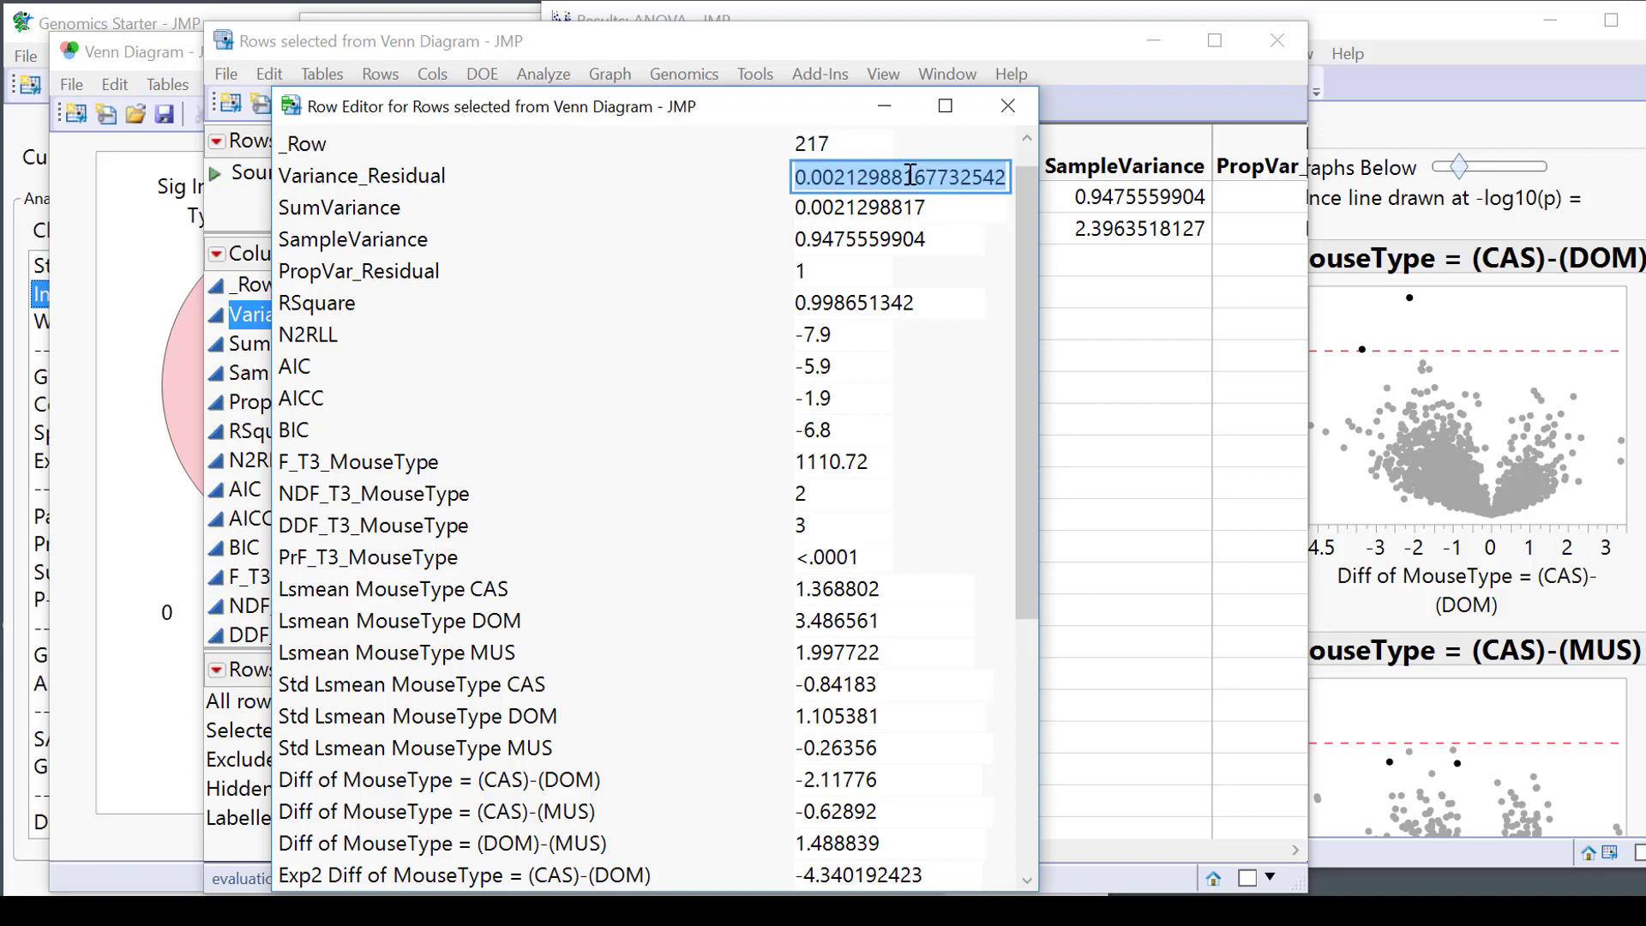
left_click(939, 206)
left_click(962, 242)
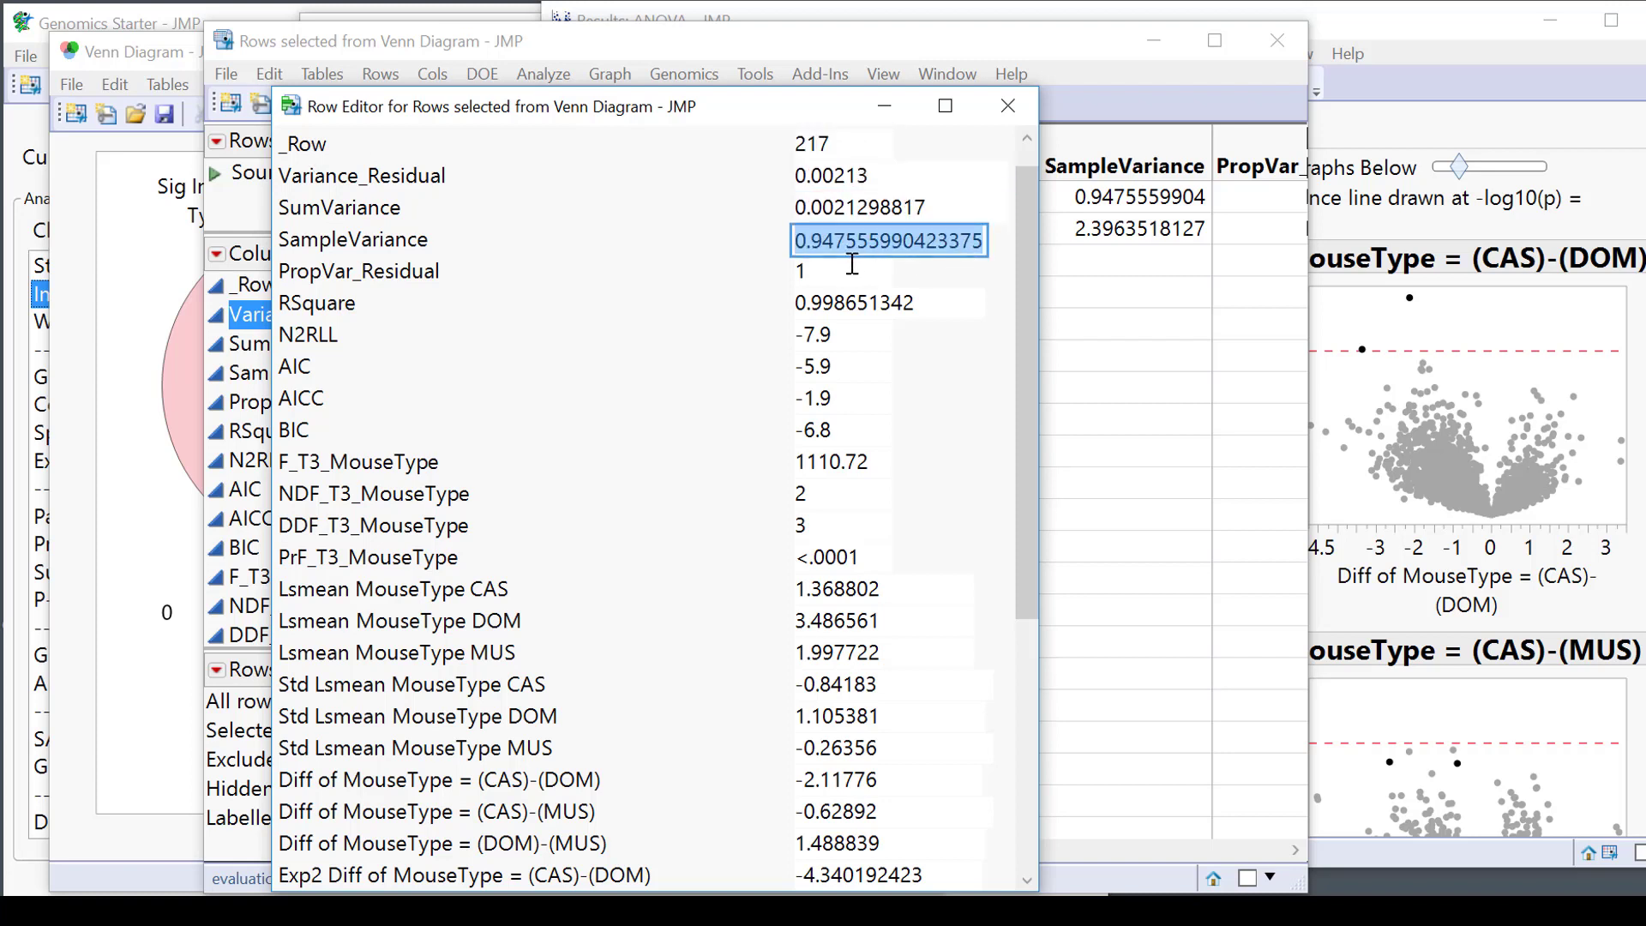
left_click(862, 272)
left_click(929, 307)
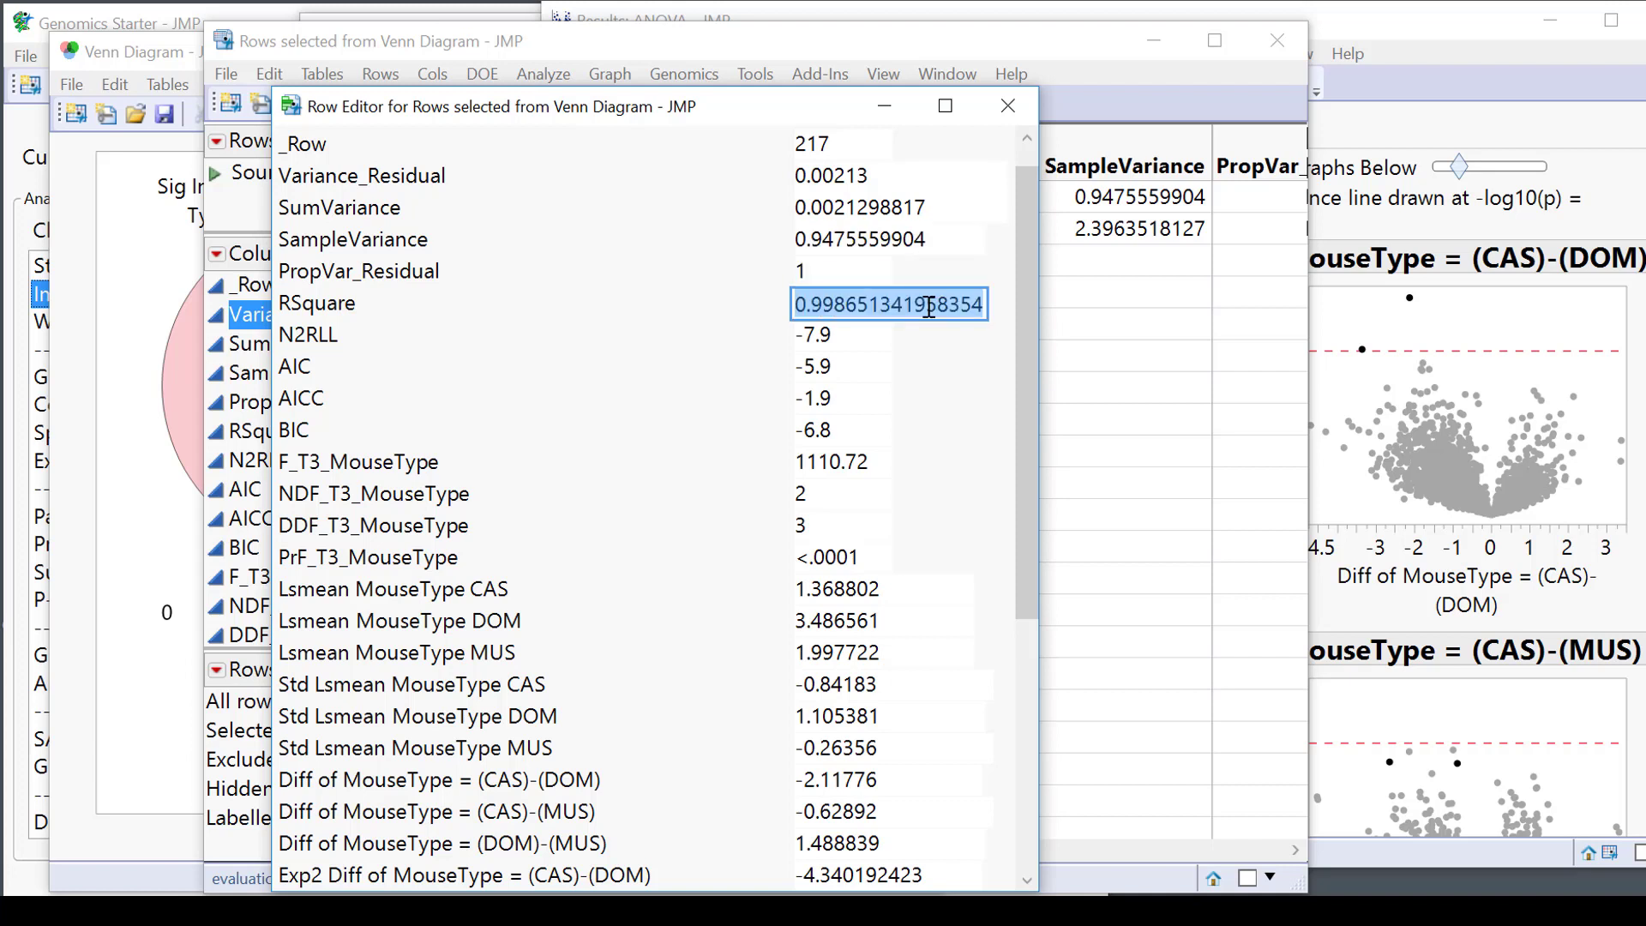
left_click(870, 336)
left_click(880, 398)
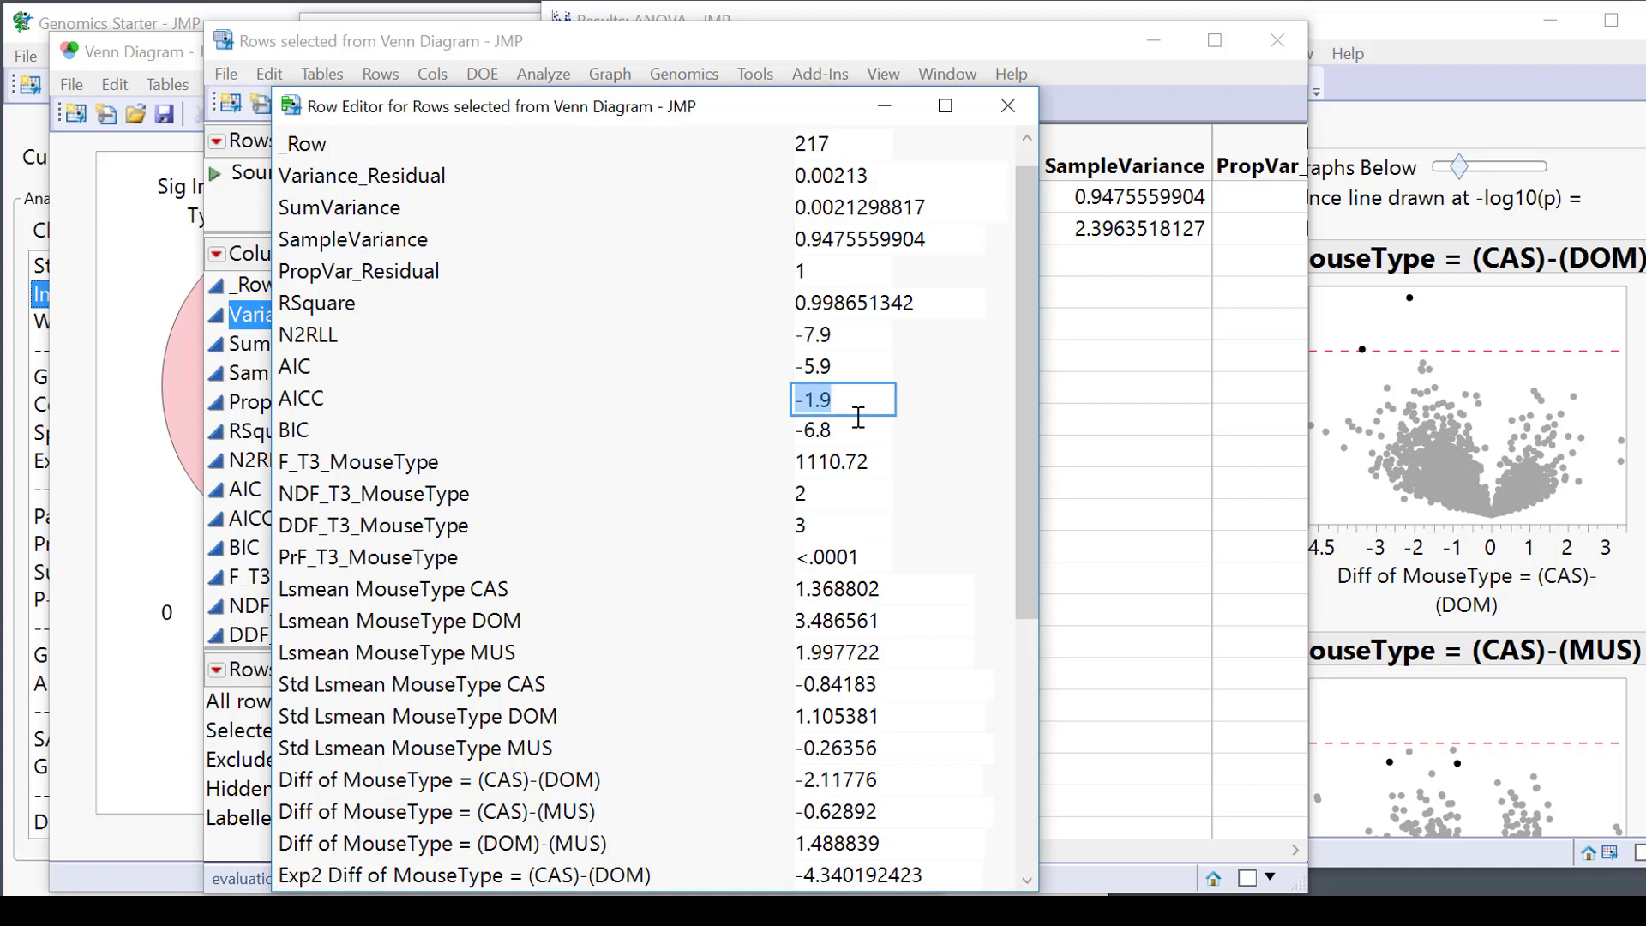
Reveal full-precision Lsmean values for MouseType CAS, DOM and MUS.
left_click(875, 589)
scroll(921, 488, "down", 3)
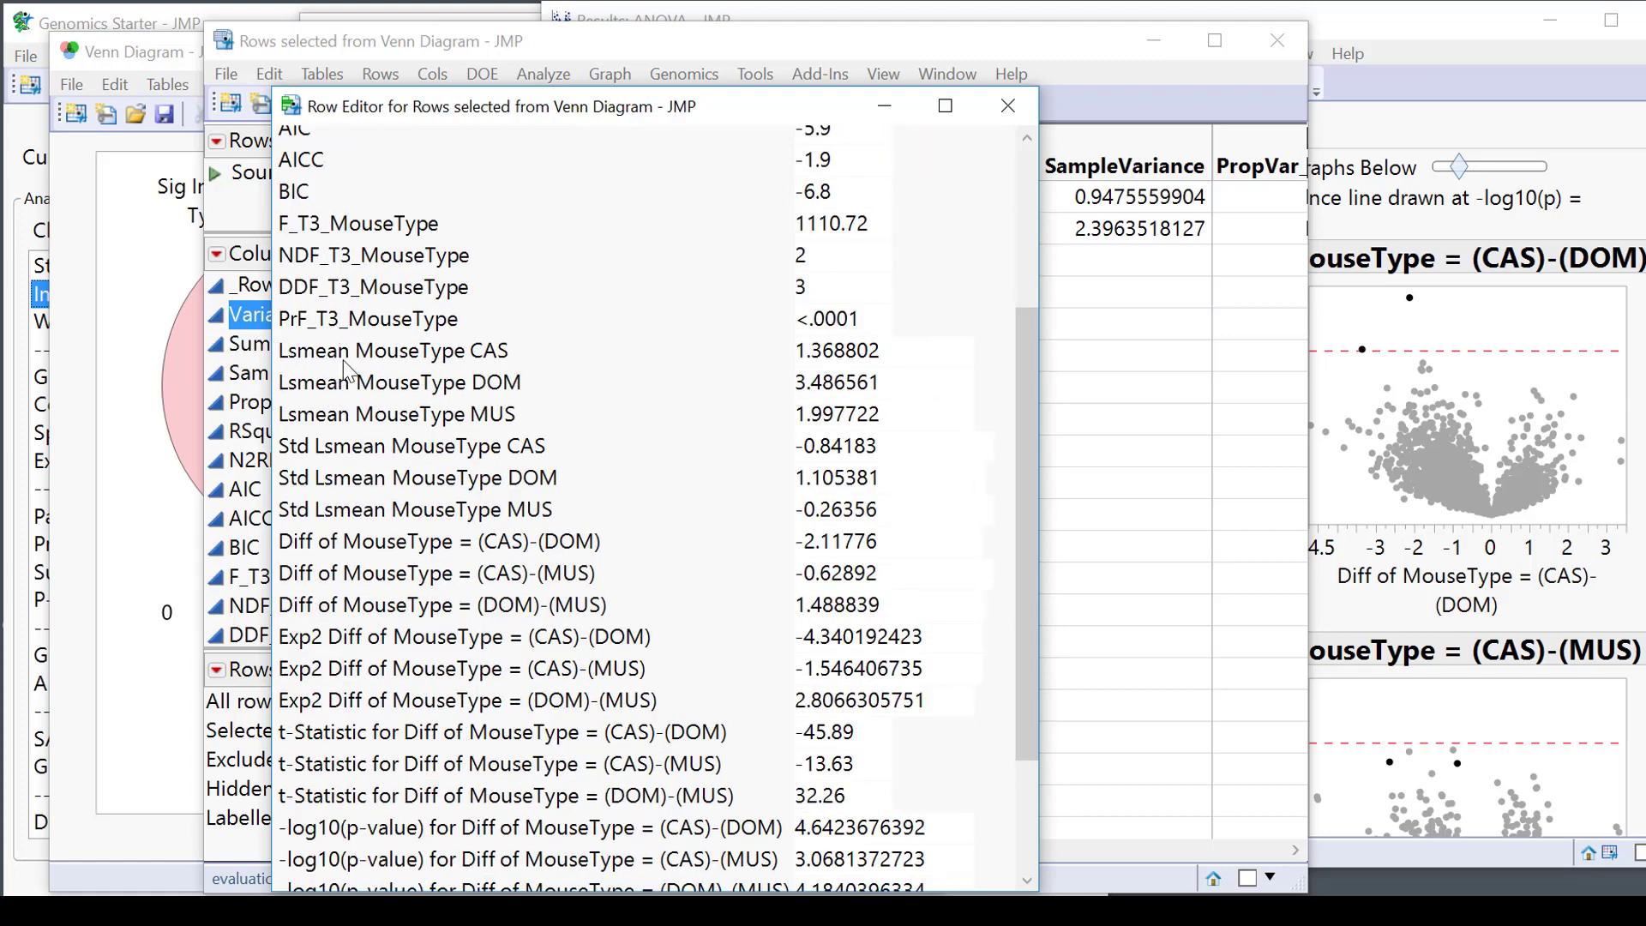
left_click(896, 349)
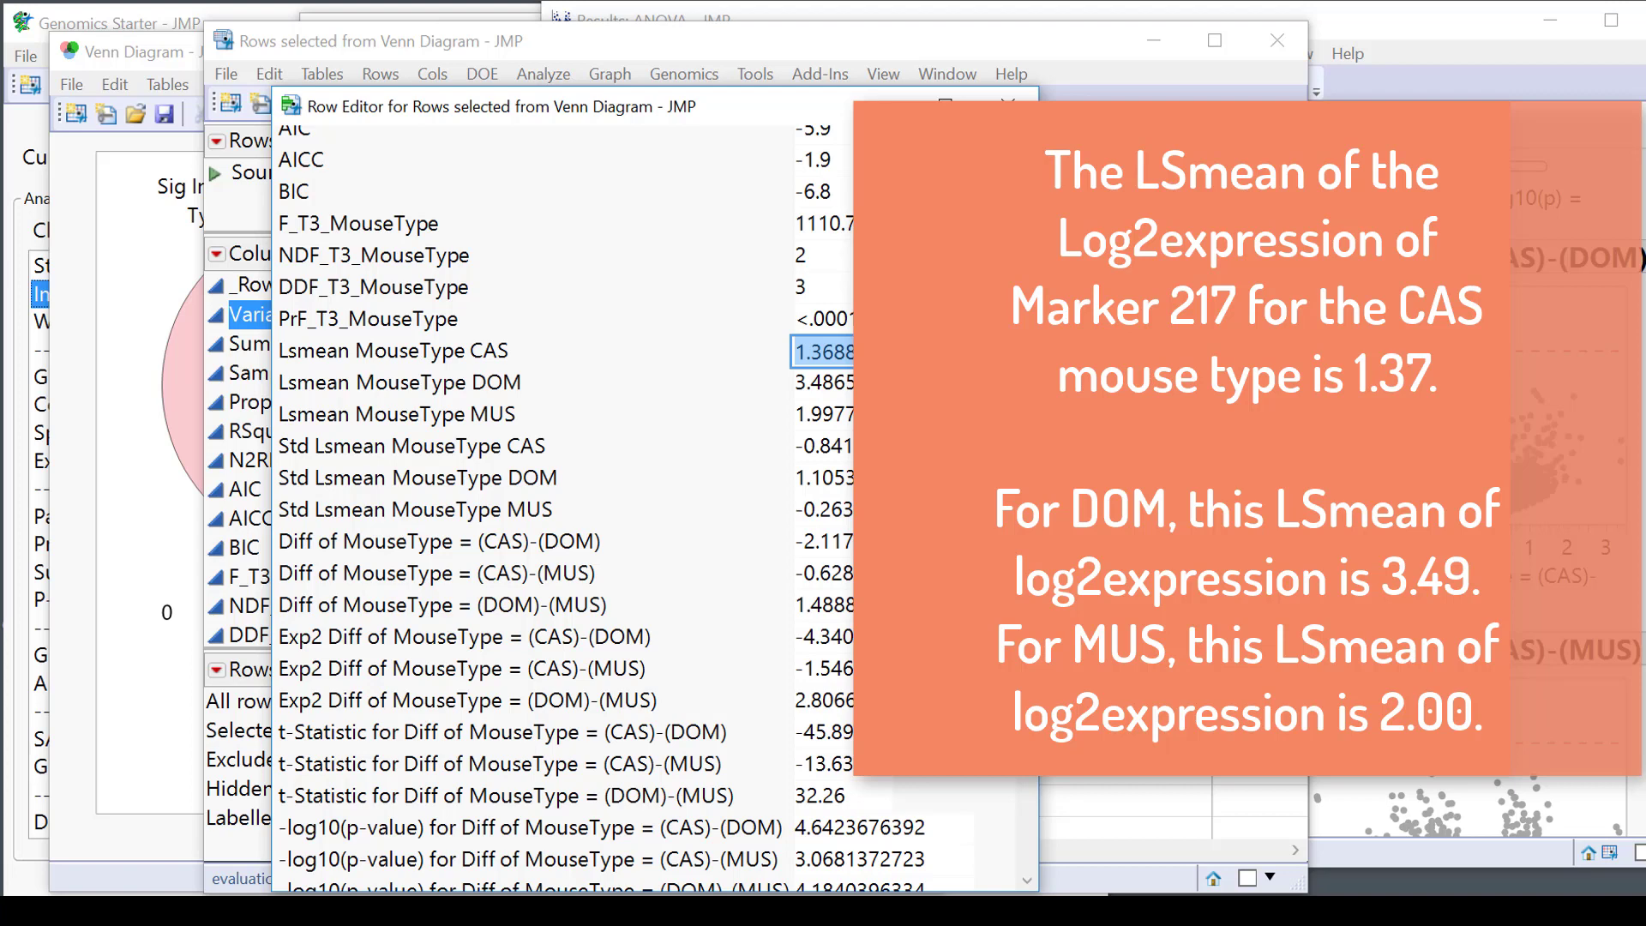
left_click(802, 390)
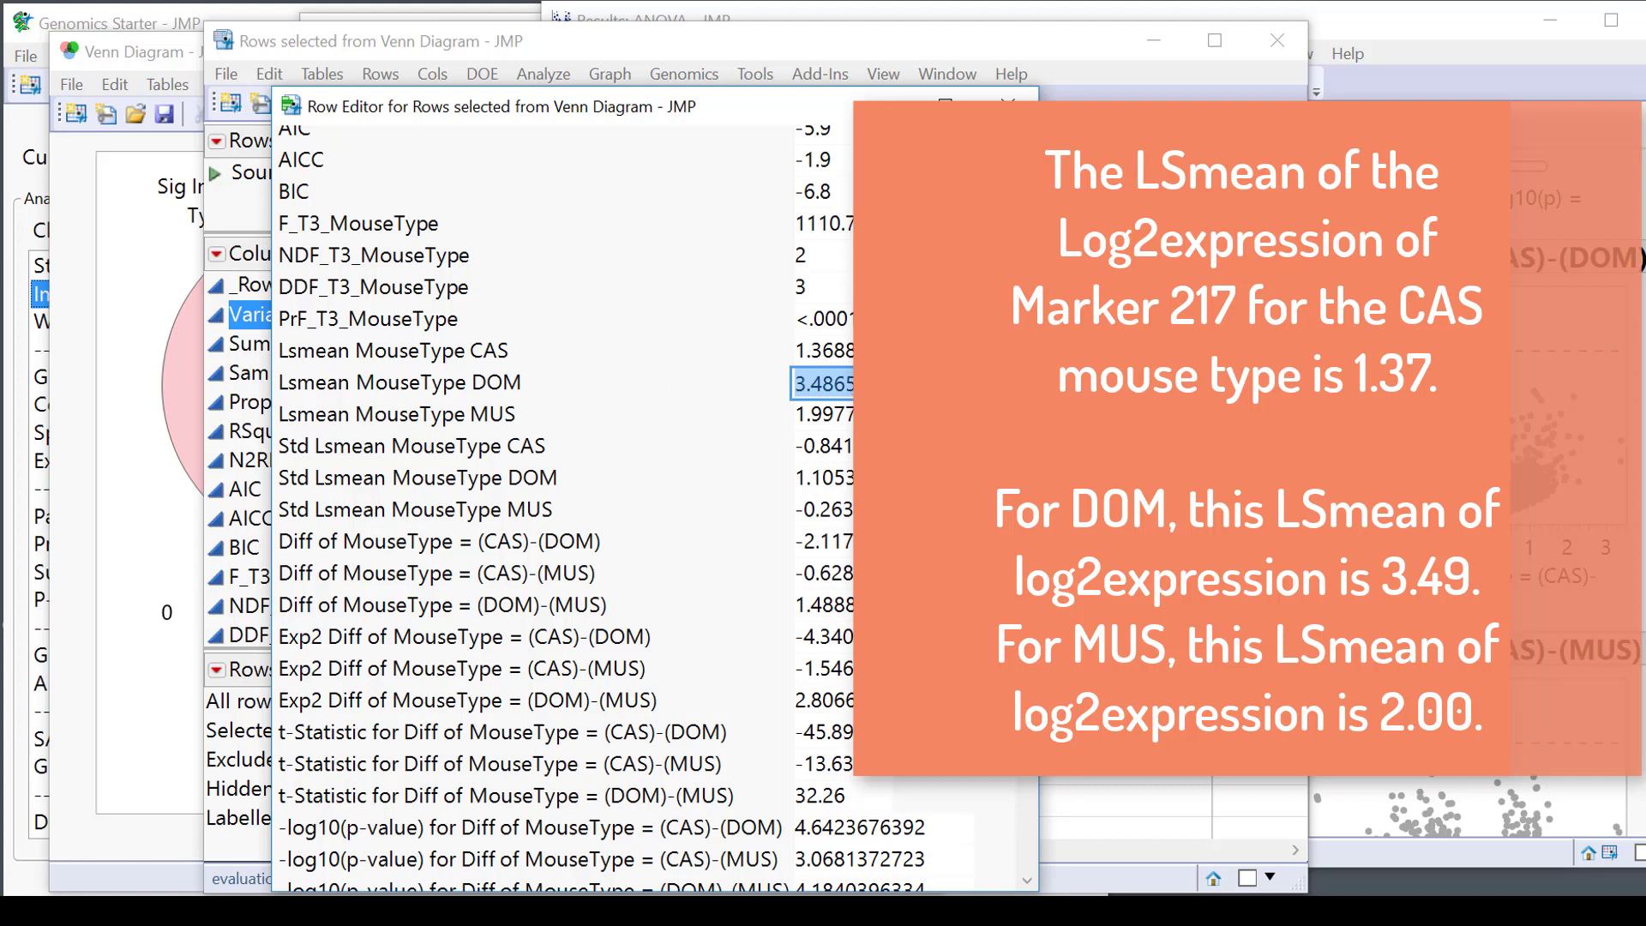
left_click(860, 415)
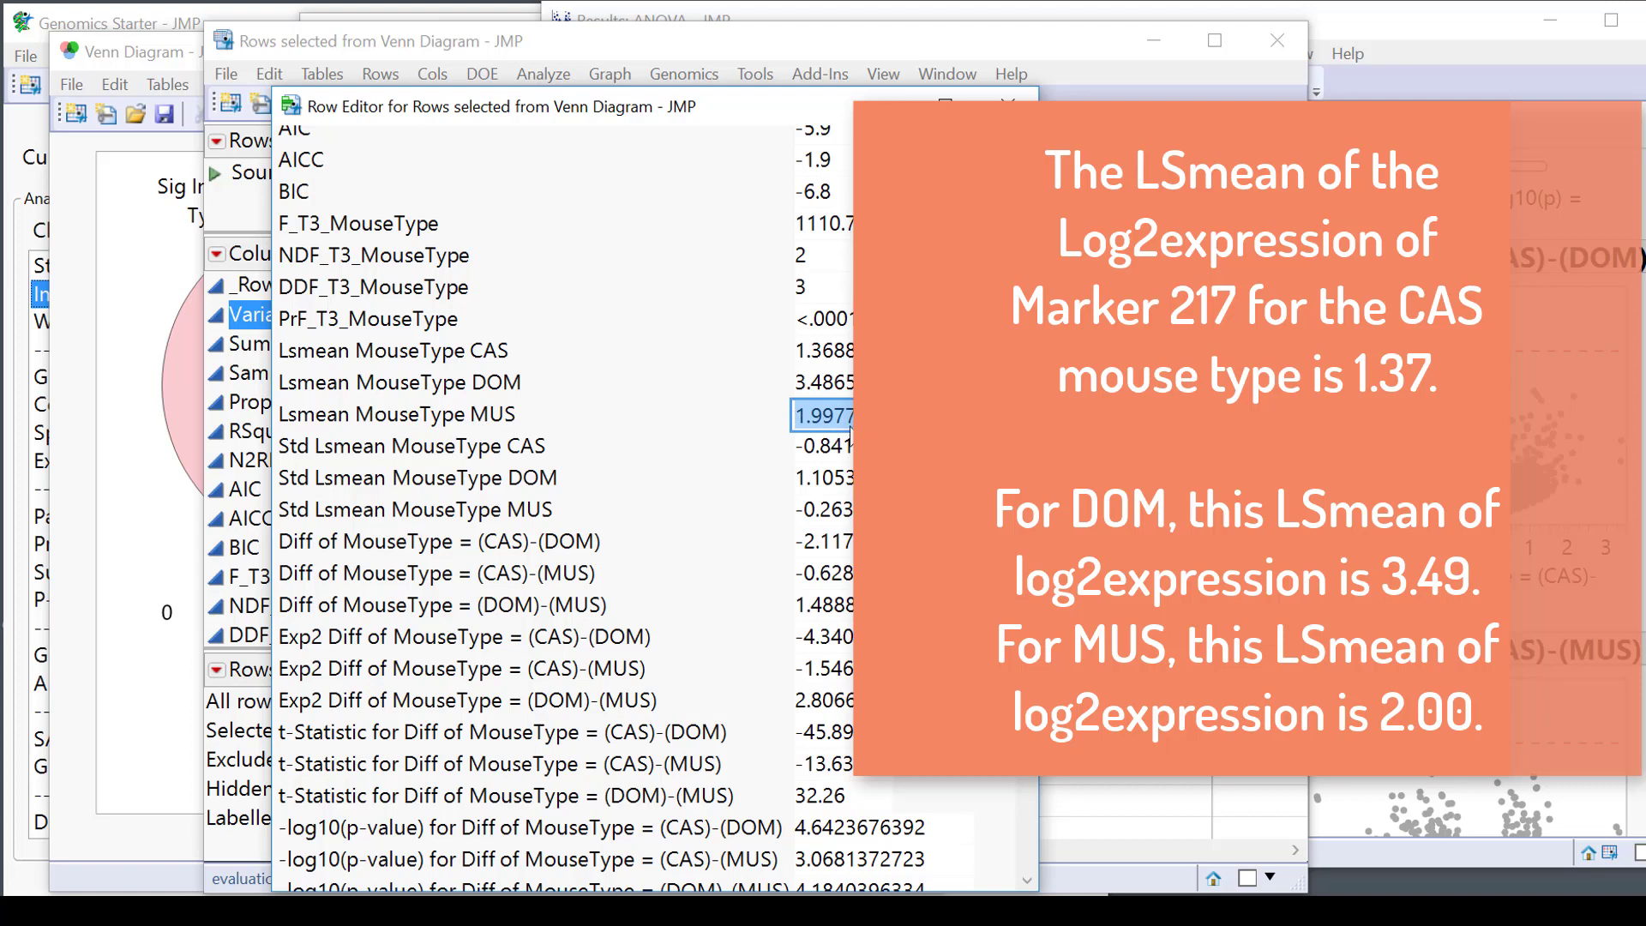
left_click(801, 382)
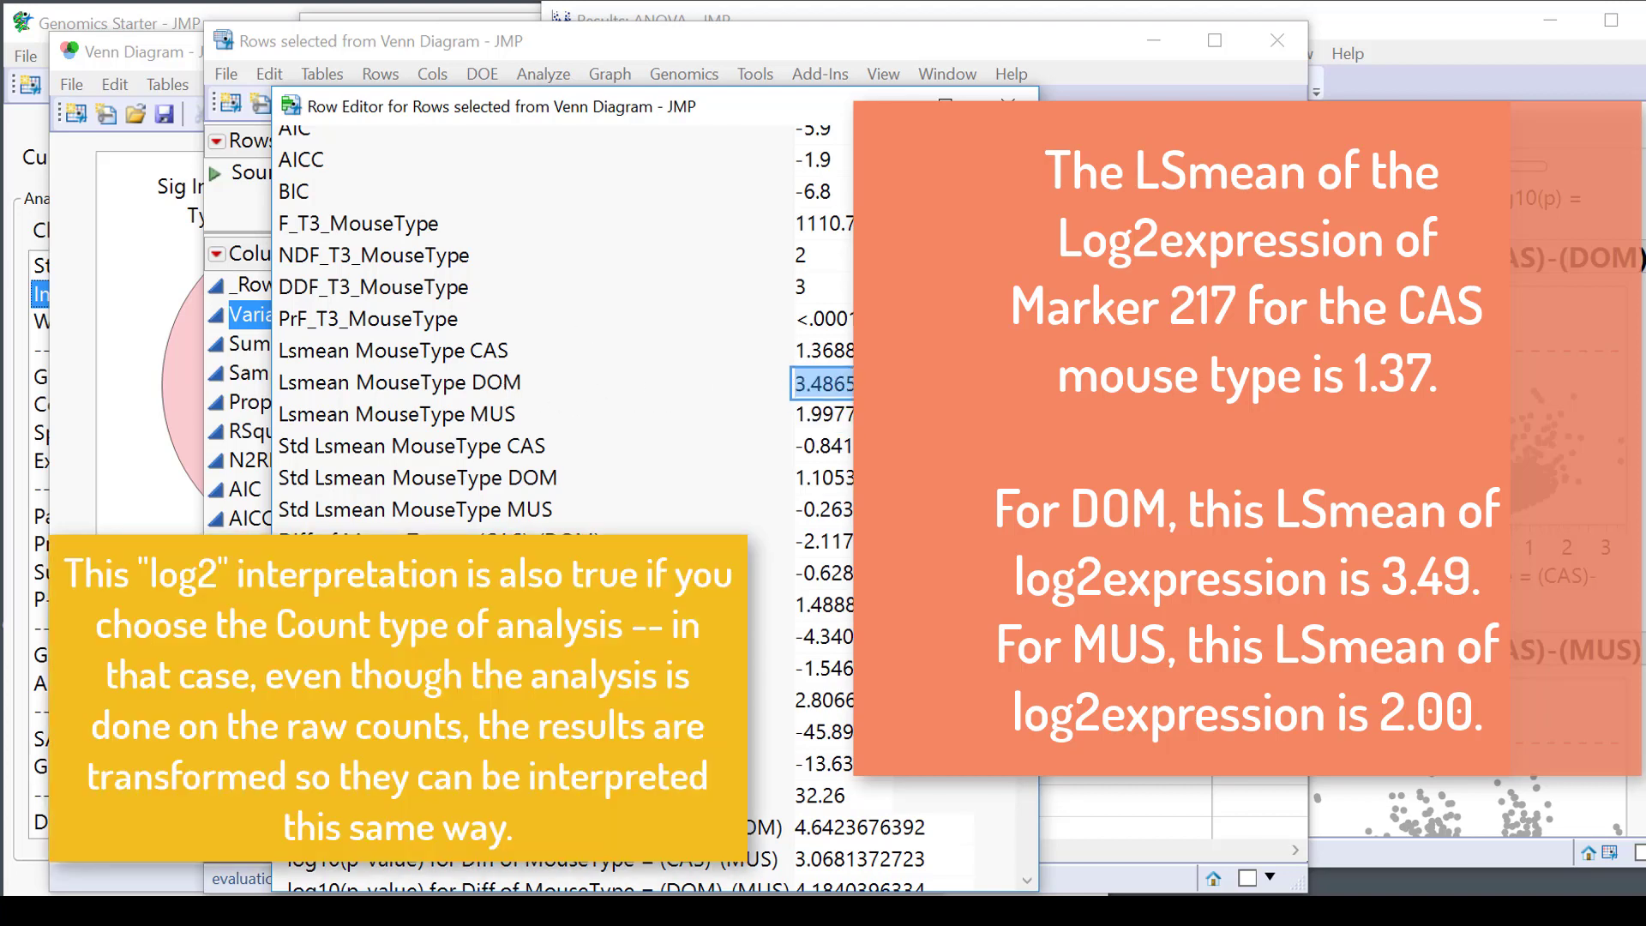
left_click(836, 415)
left_click(827, 351)
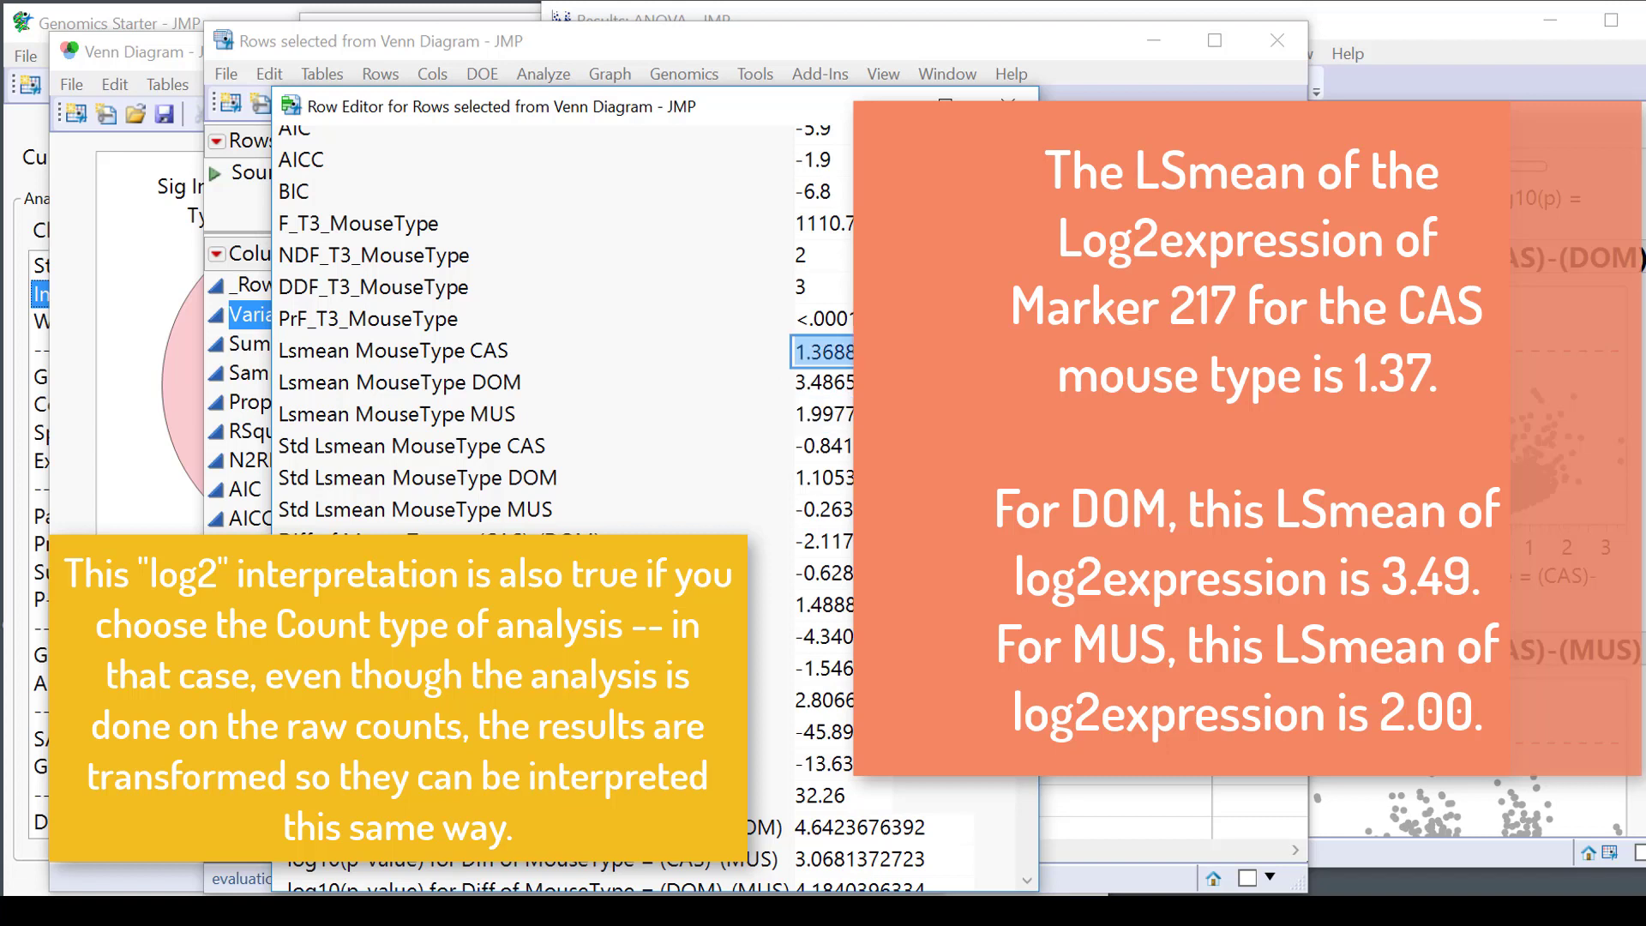
left_click(827, 415)
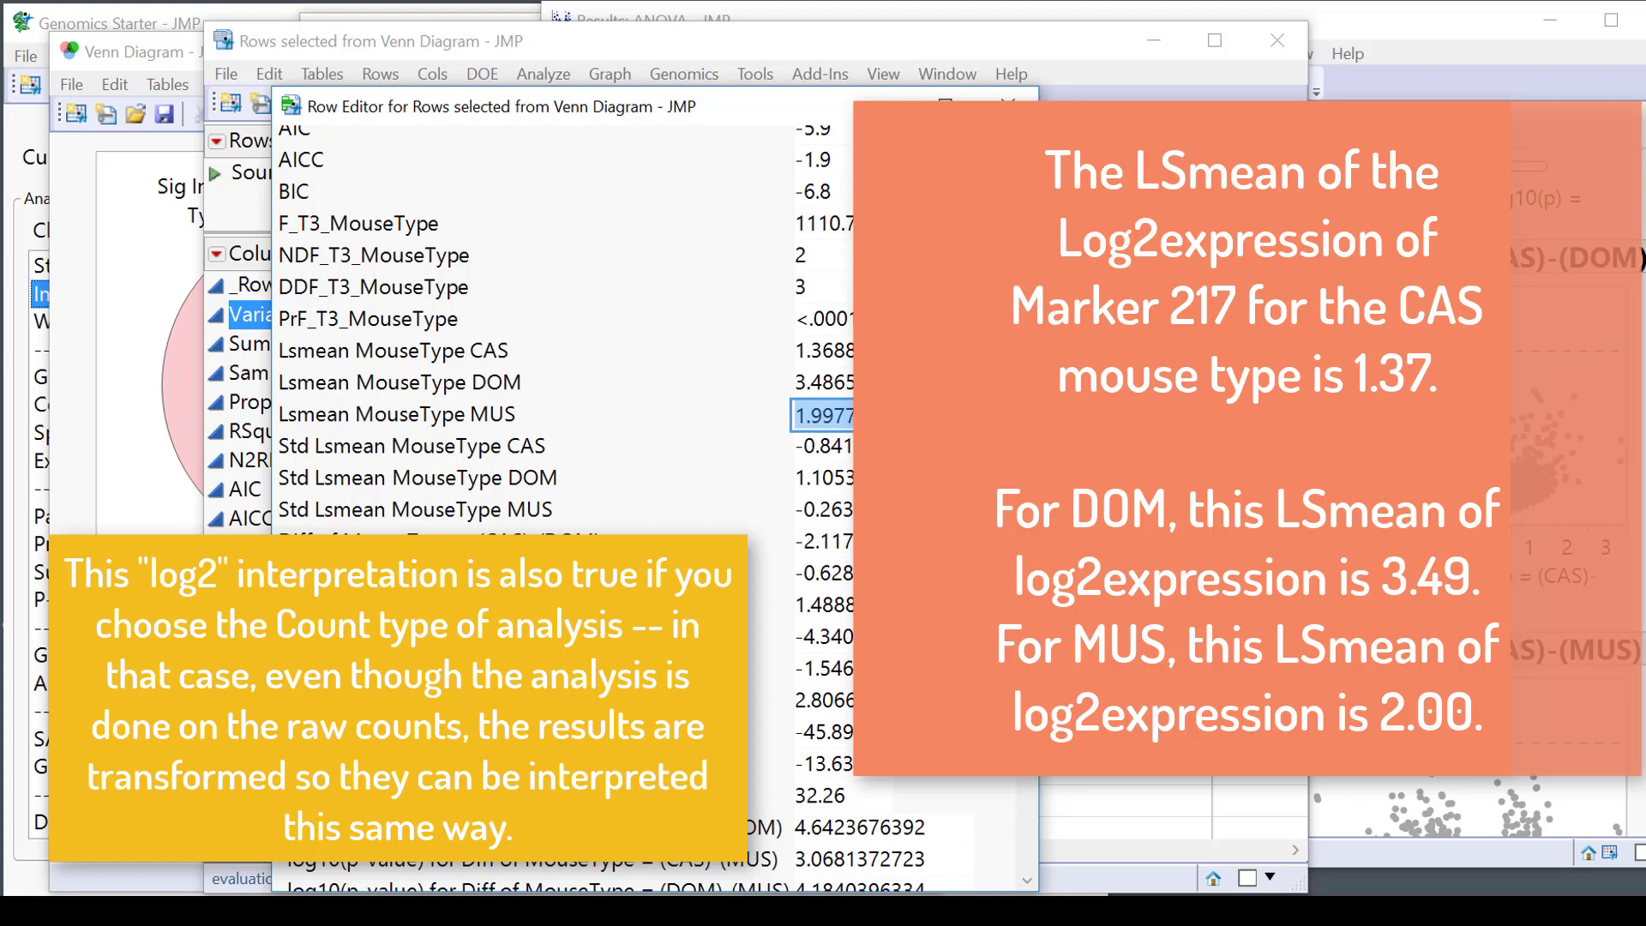
left_click(828, 383)
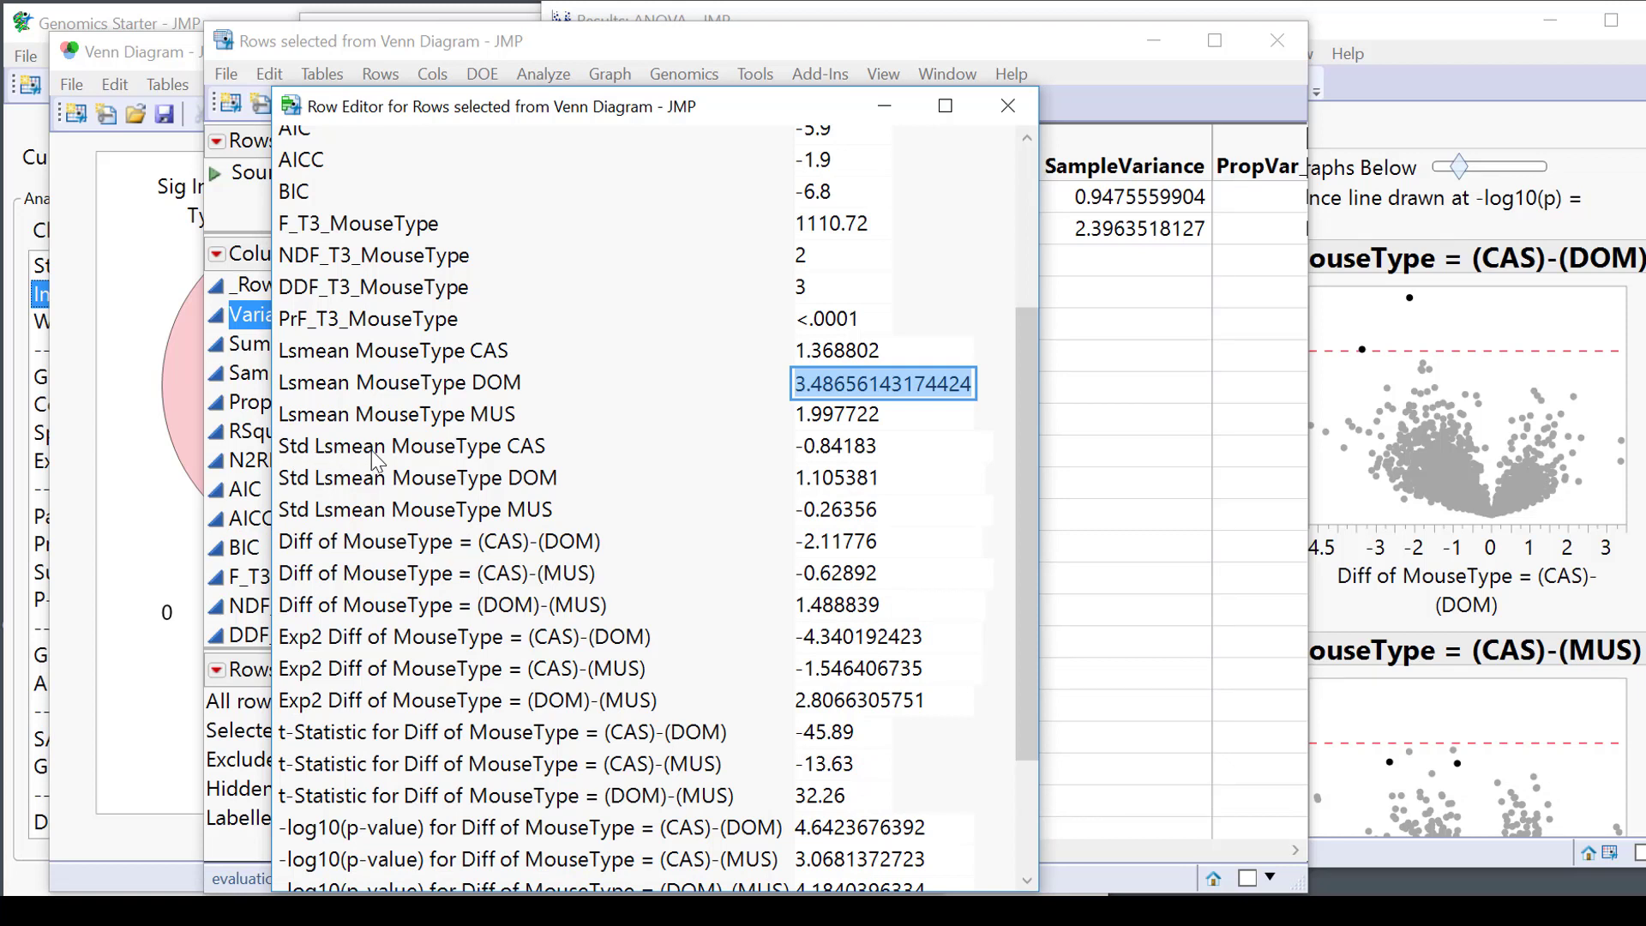
Reveal full-precision Std Lsmean values for CAS, DOM and MUS, rechecking the Lsmeans.
left_click(894, 447)
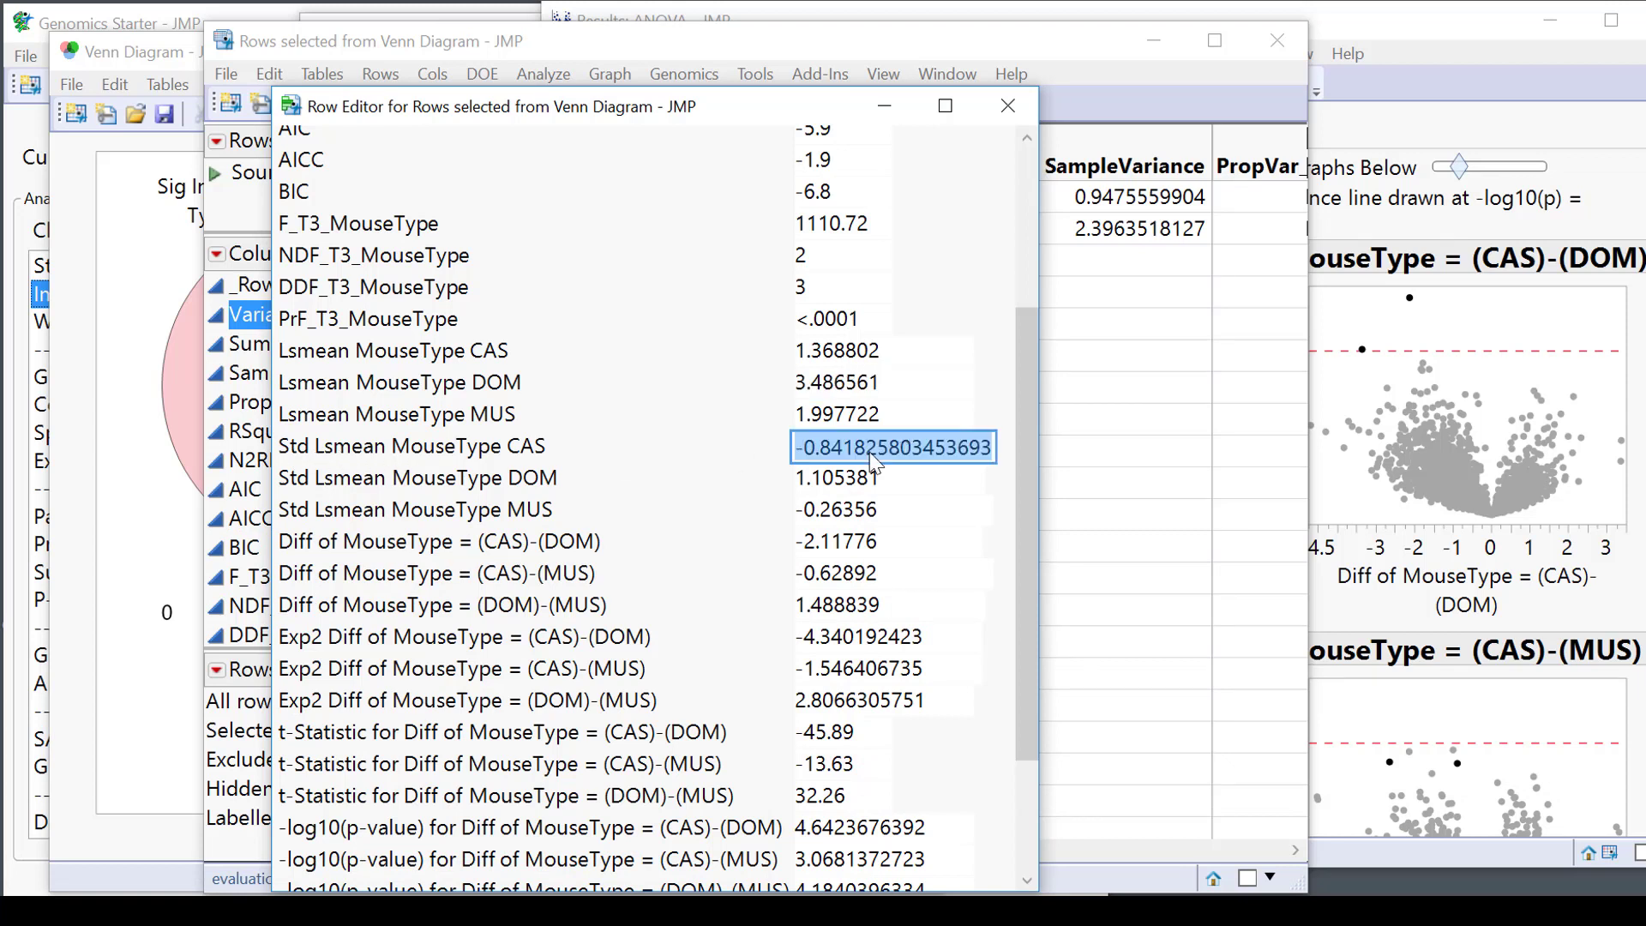
left_click(828, 478)
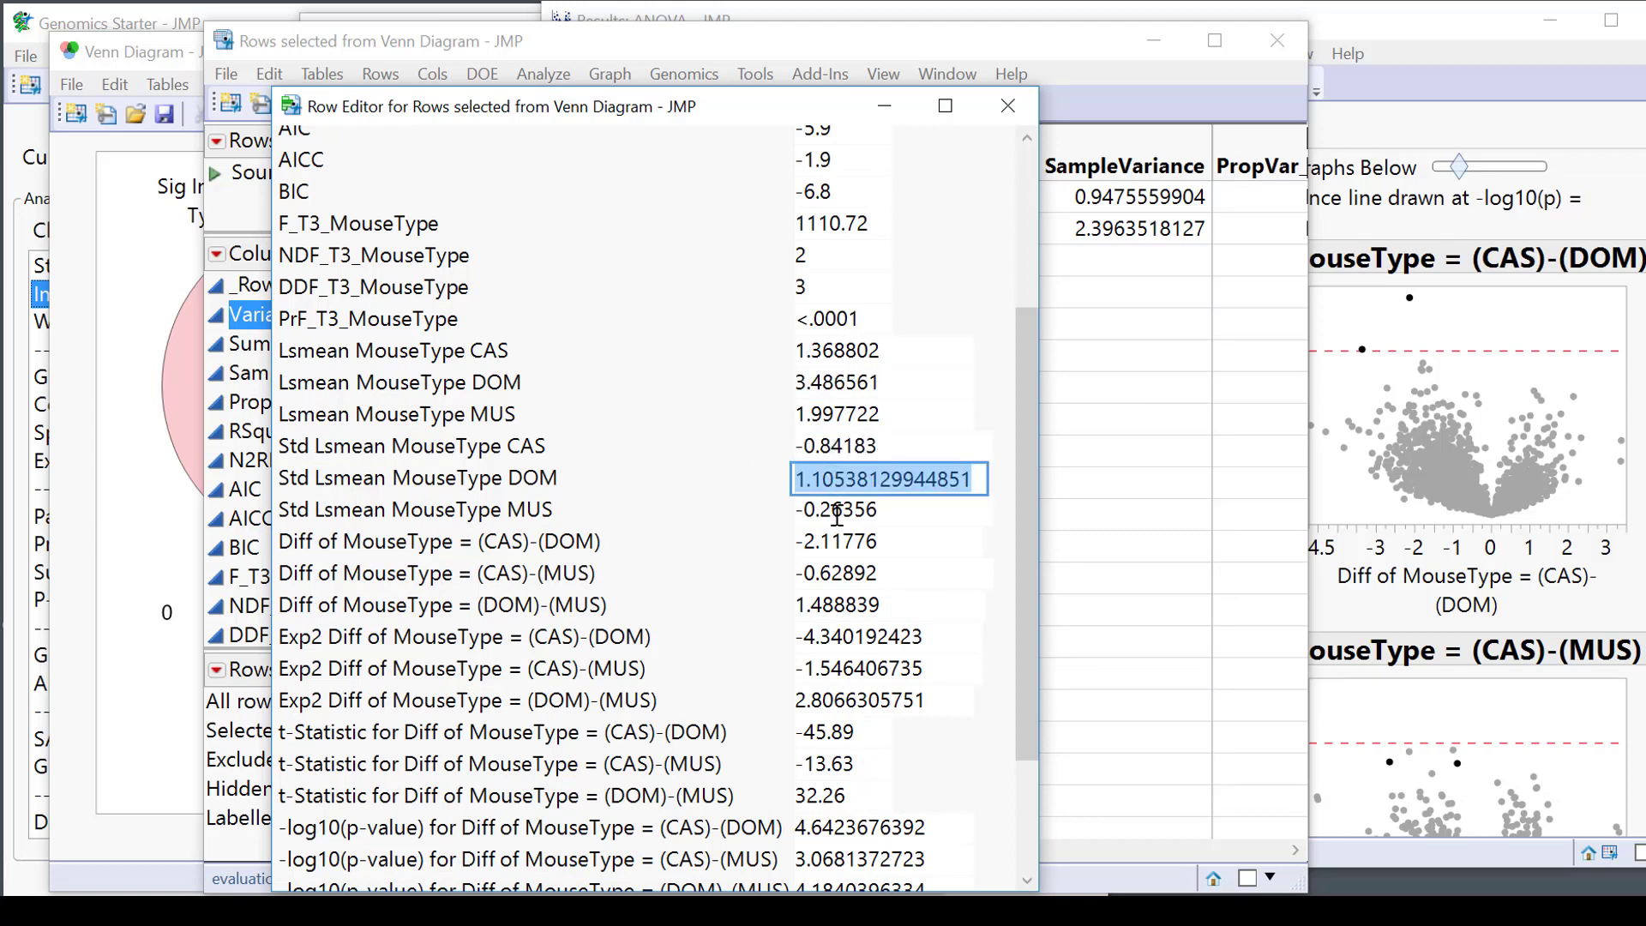
left_click(835, 510)
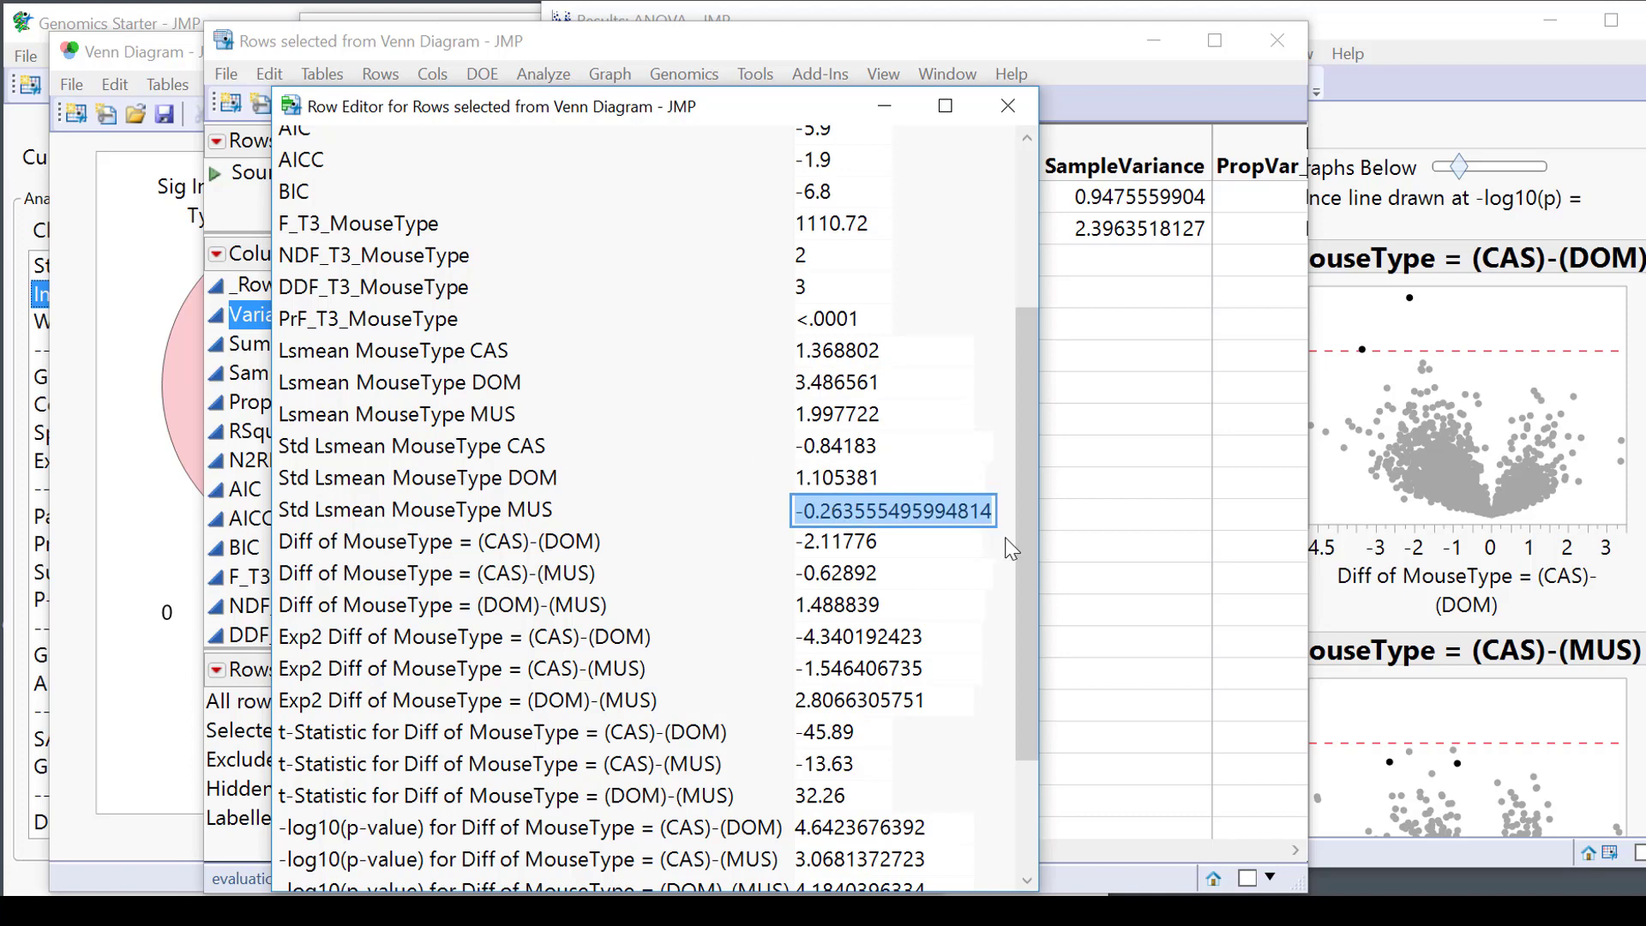
left_click(909, 479)
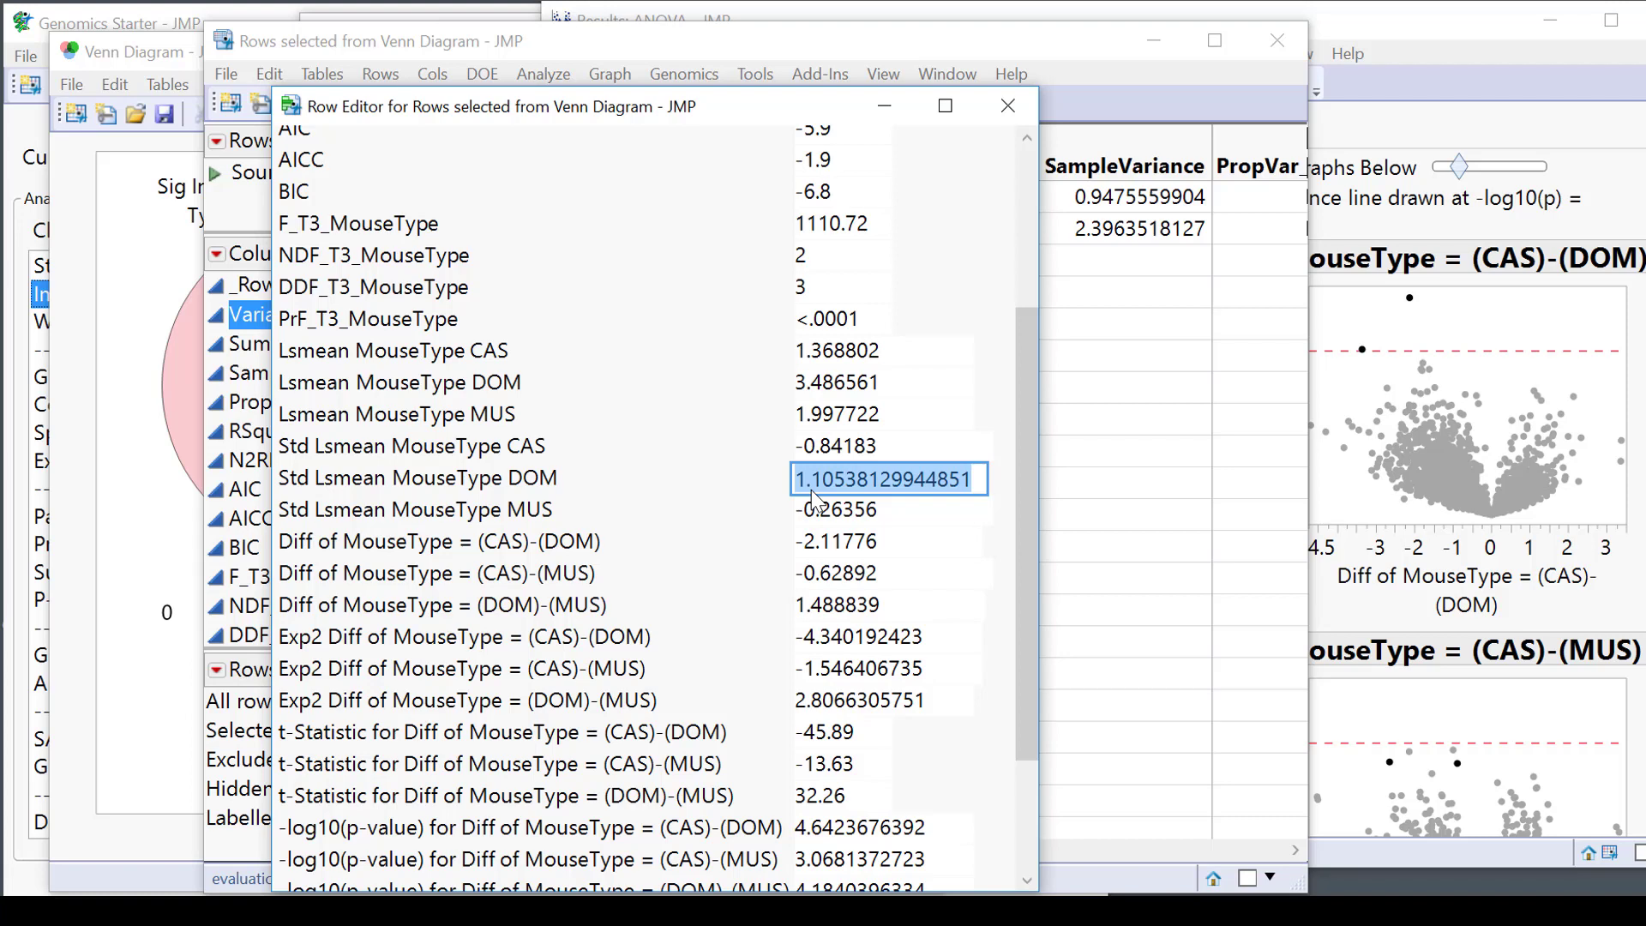
left_click(912, 452)
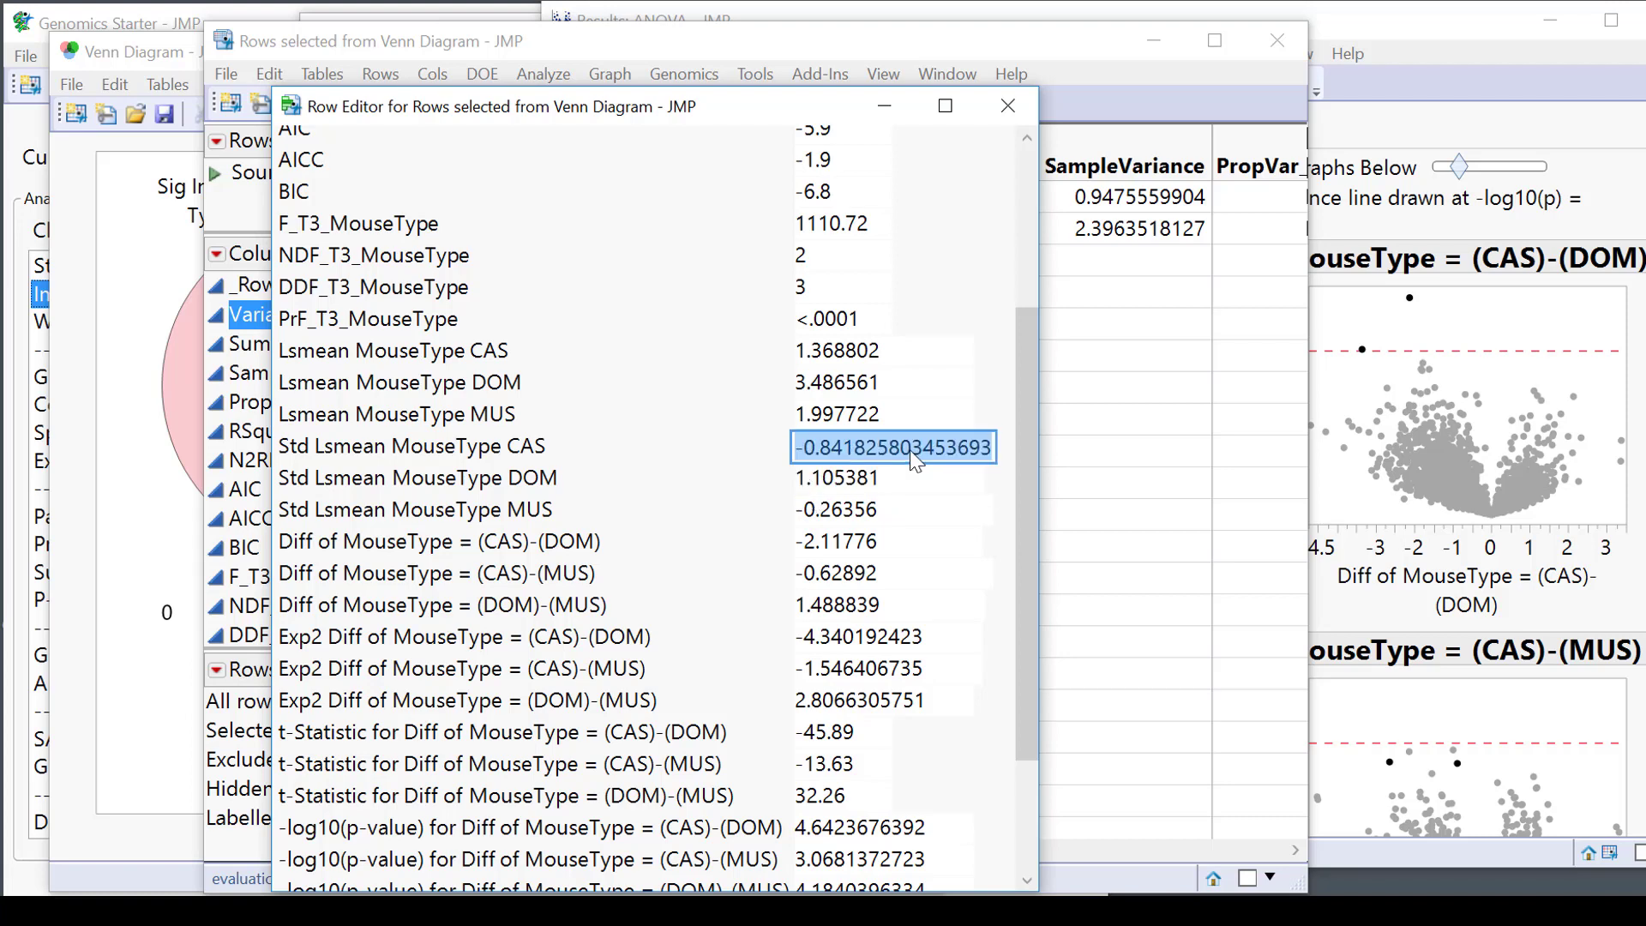
left_click(920, 512)
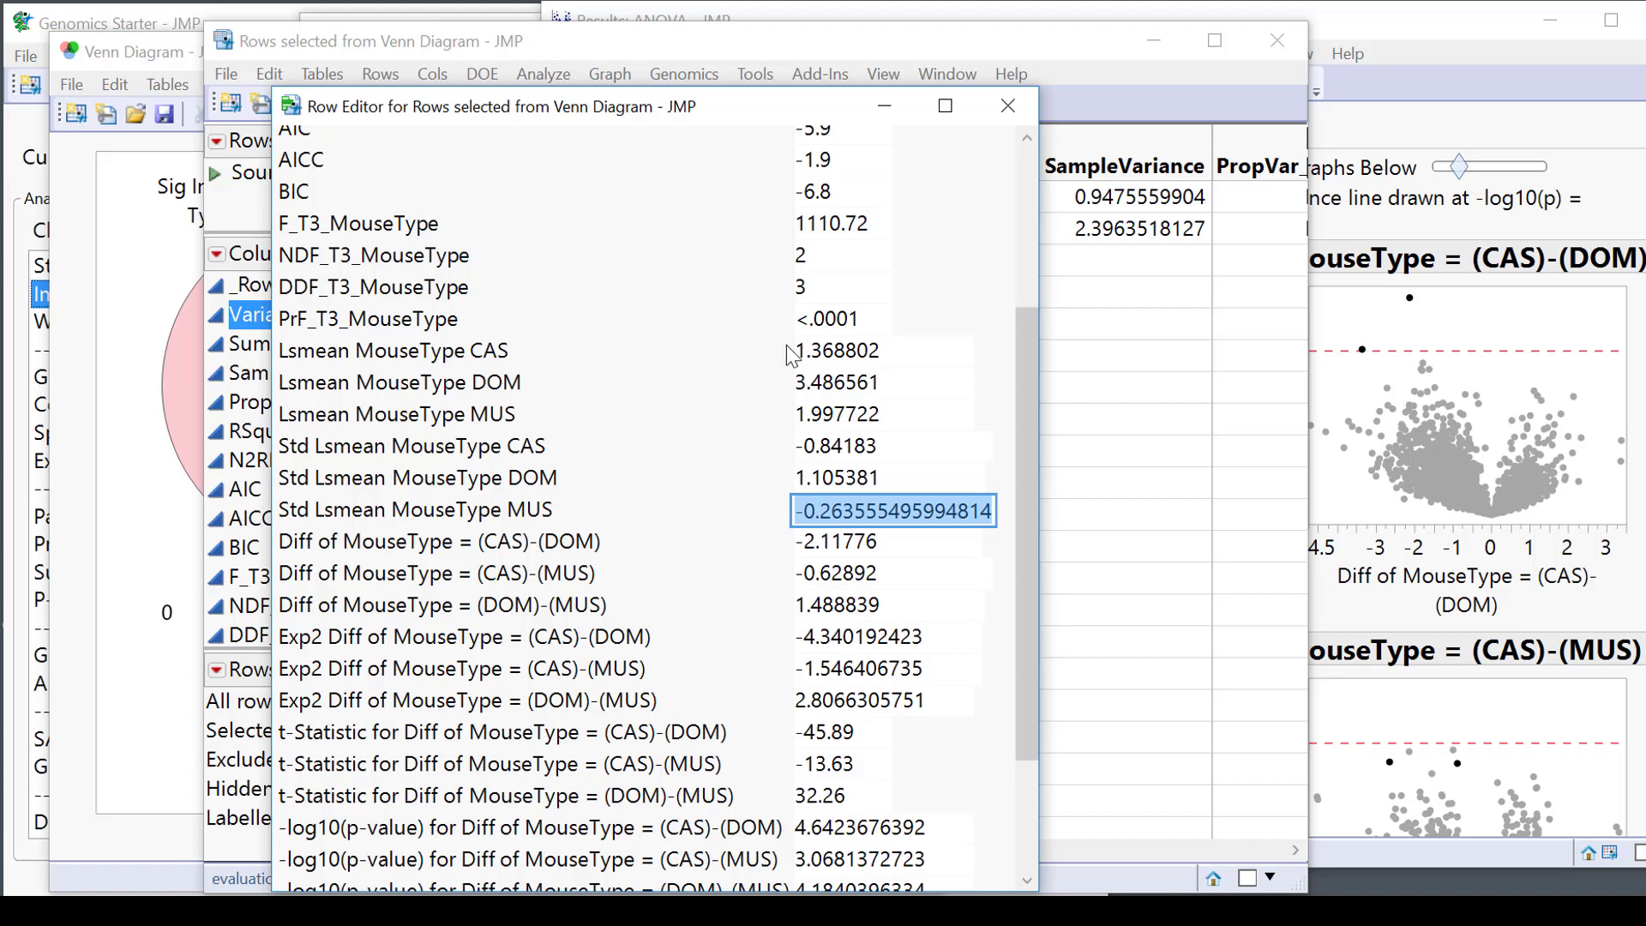
left_click(876, 350)
left_click(930, 378)
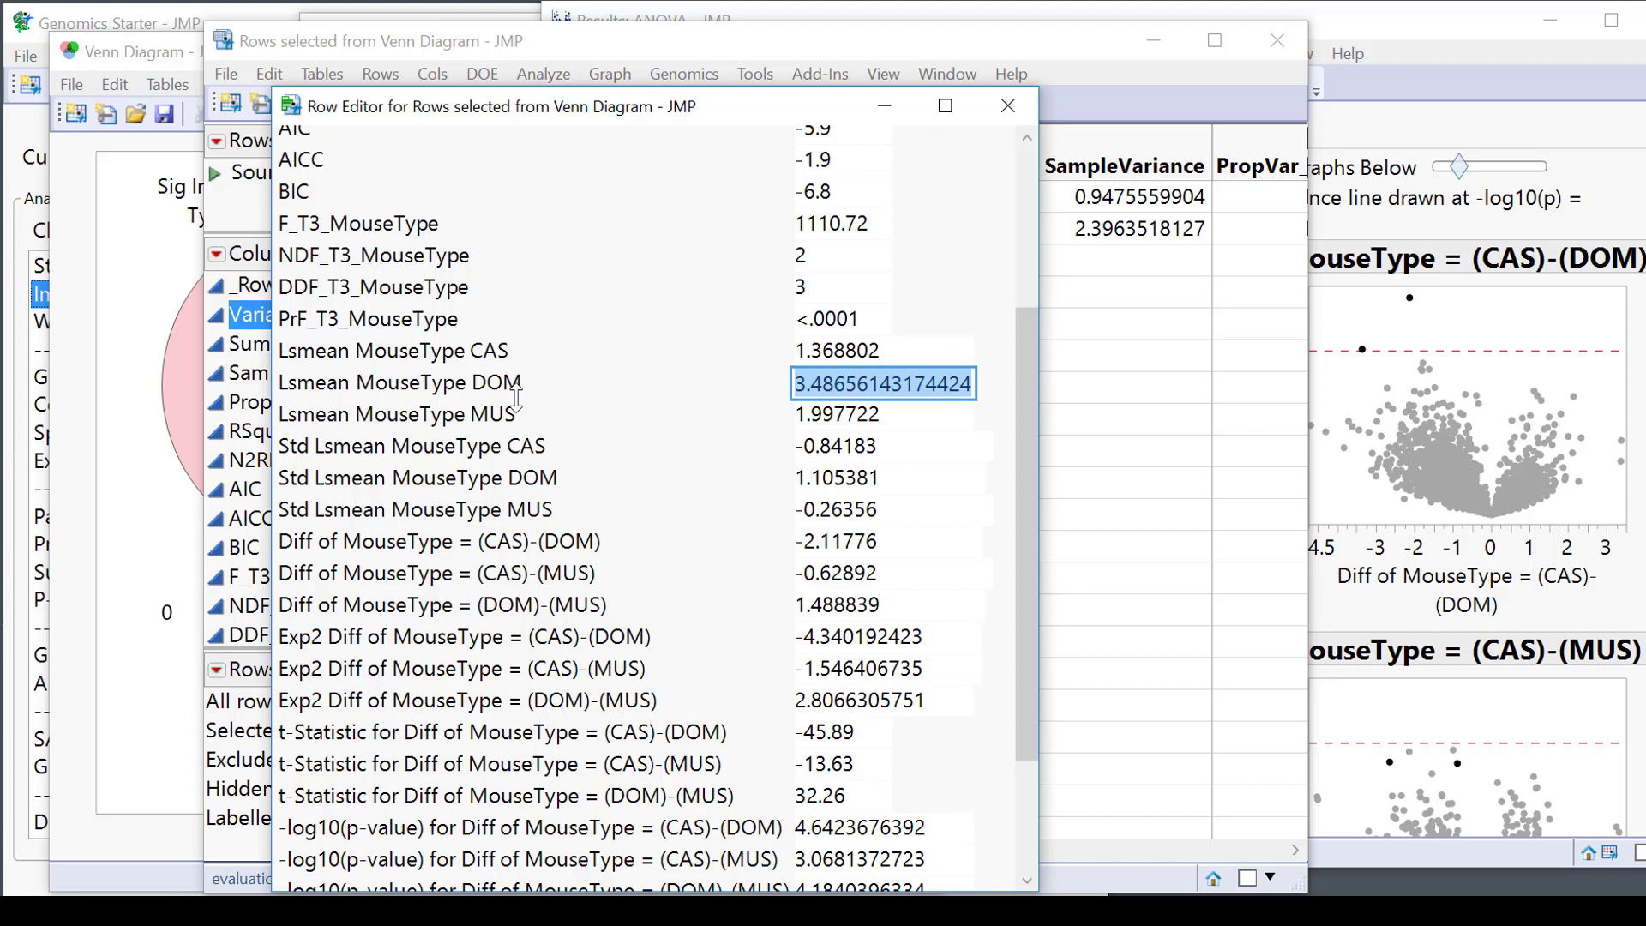
left_click(876, 459)
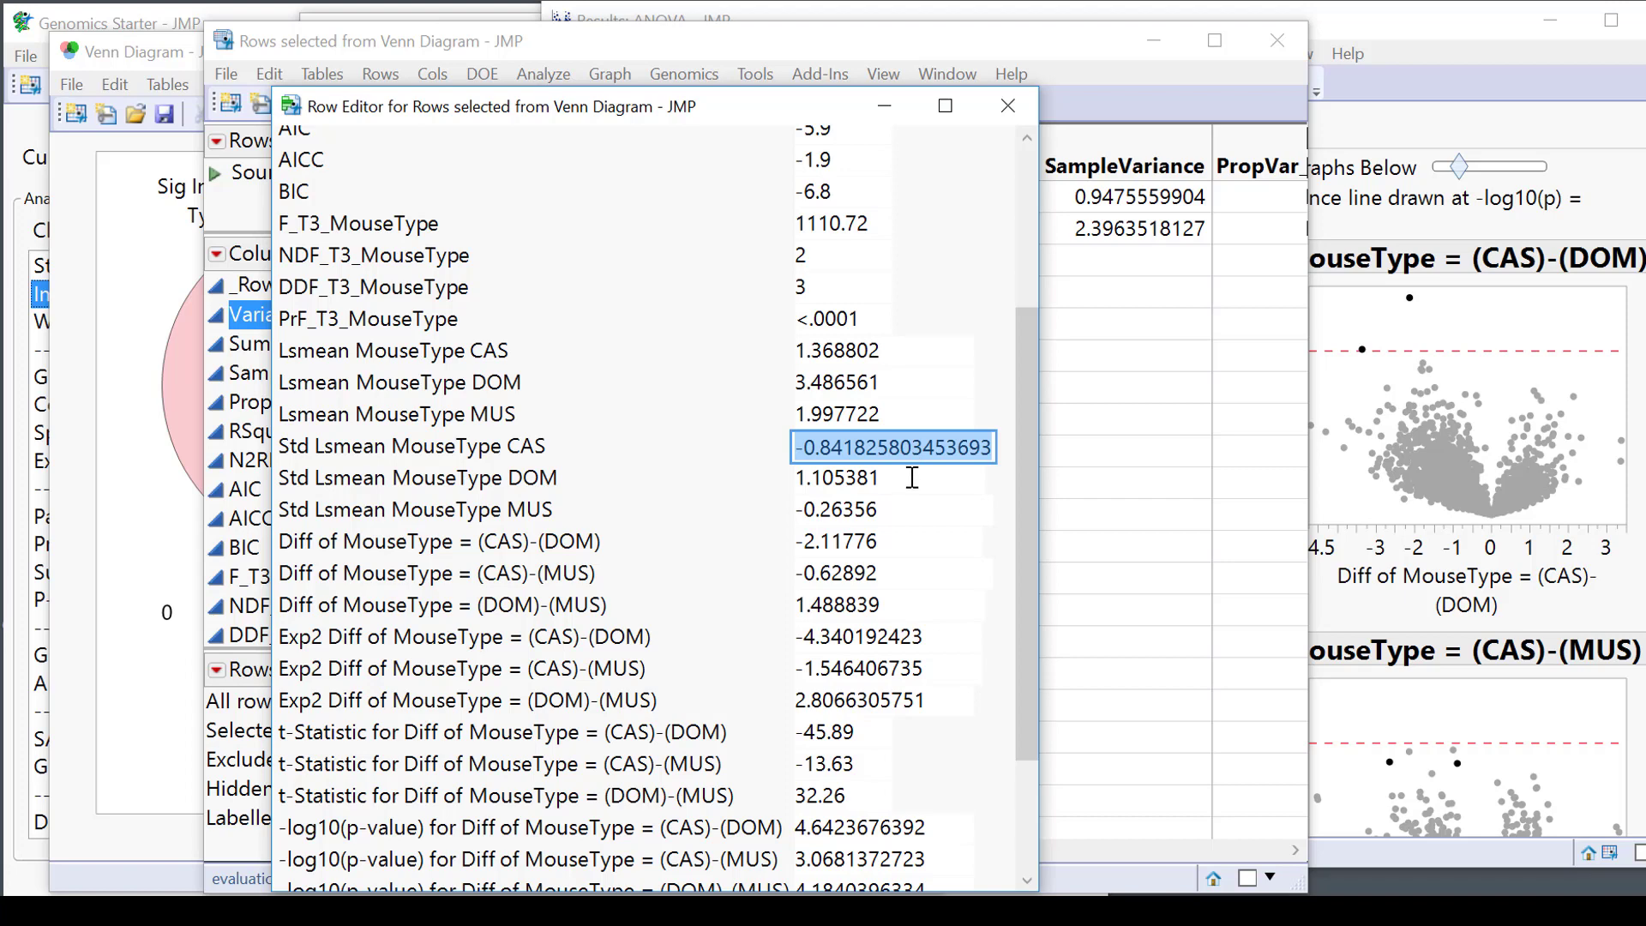
Read the (CAS)-(DOM) difference and Exp2 difference of -4.34, then close the Row Editor.
left_click(903, 543)
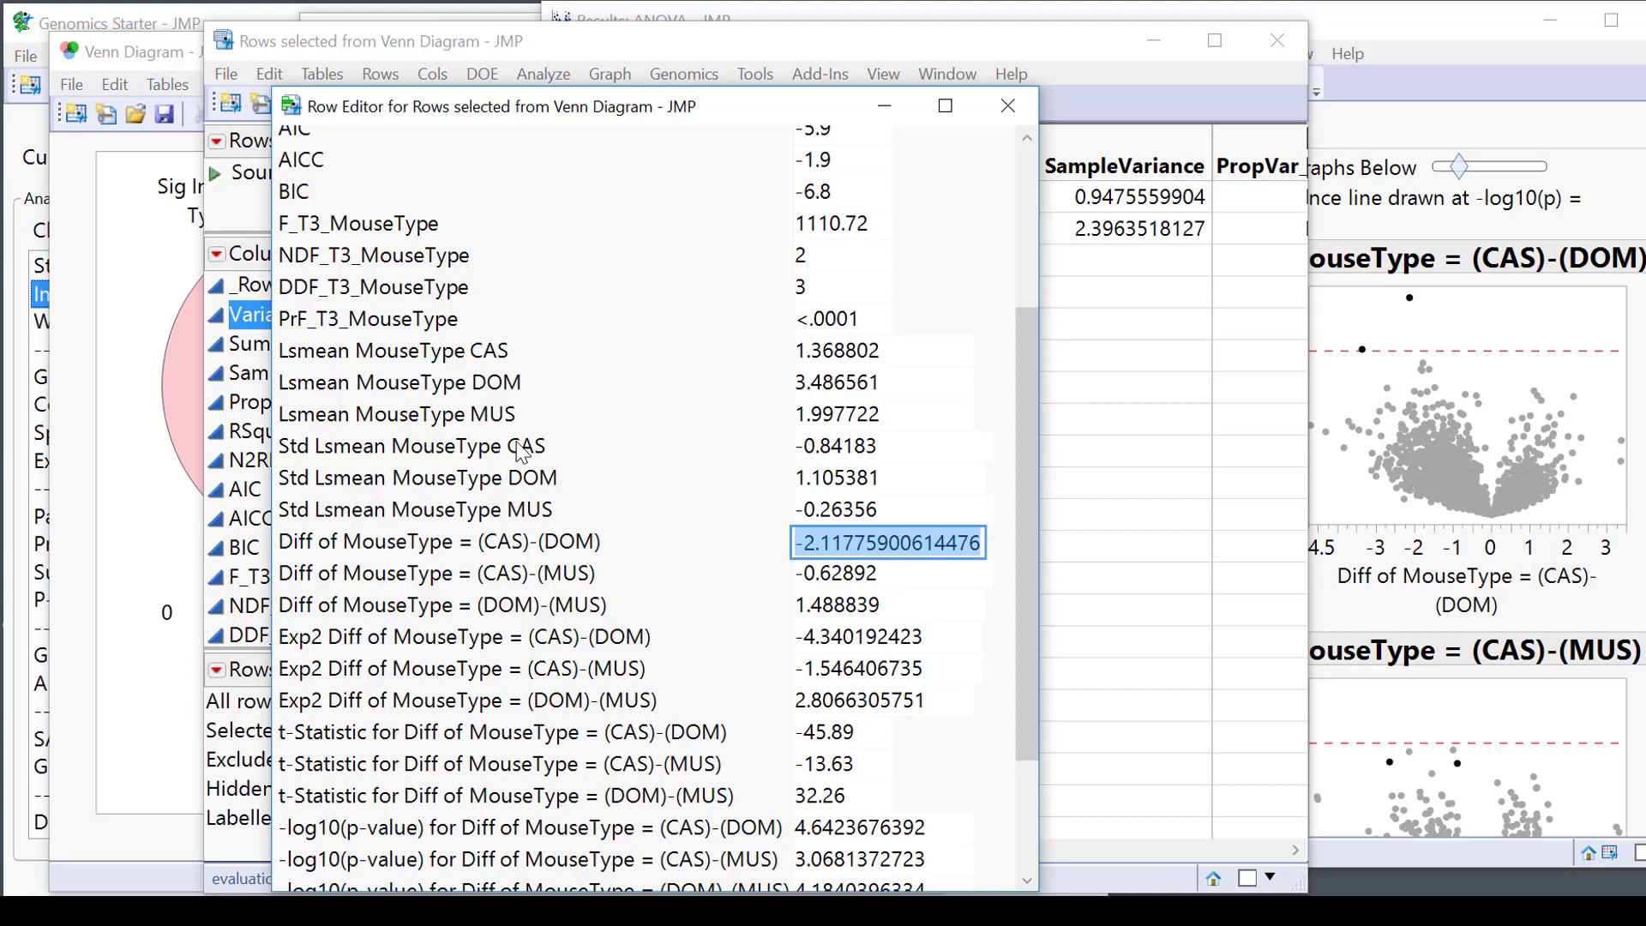
left_click(845, 353)
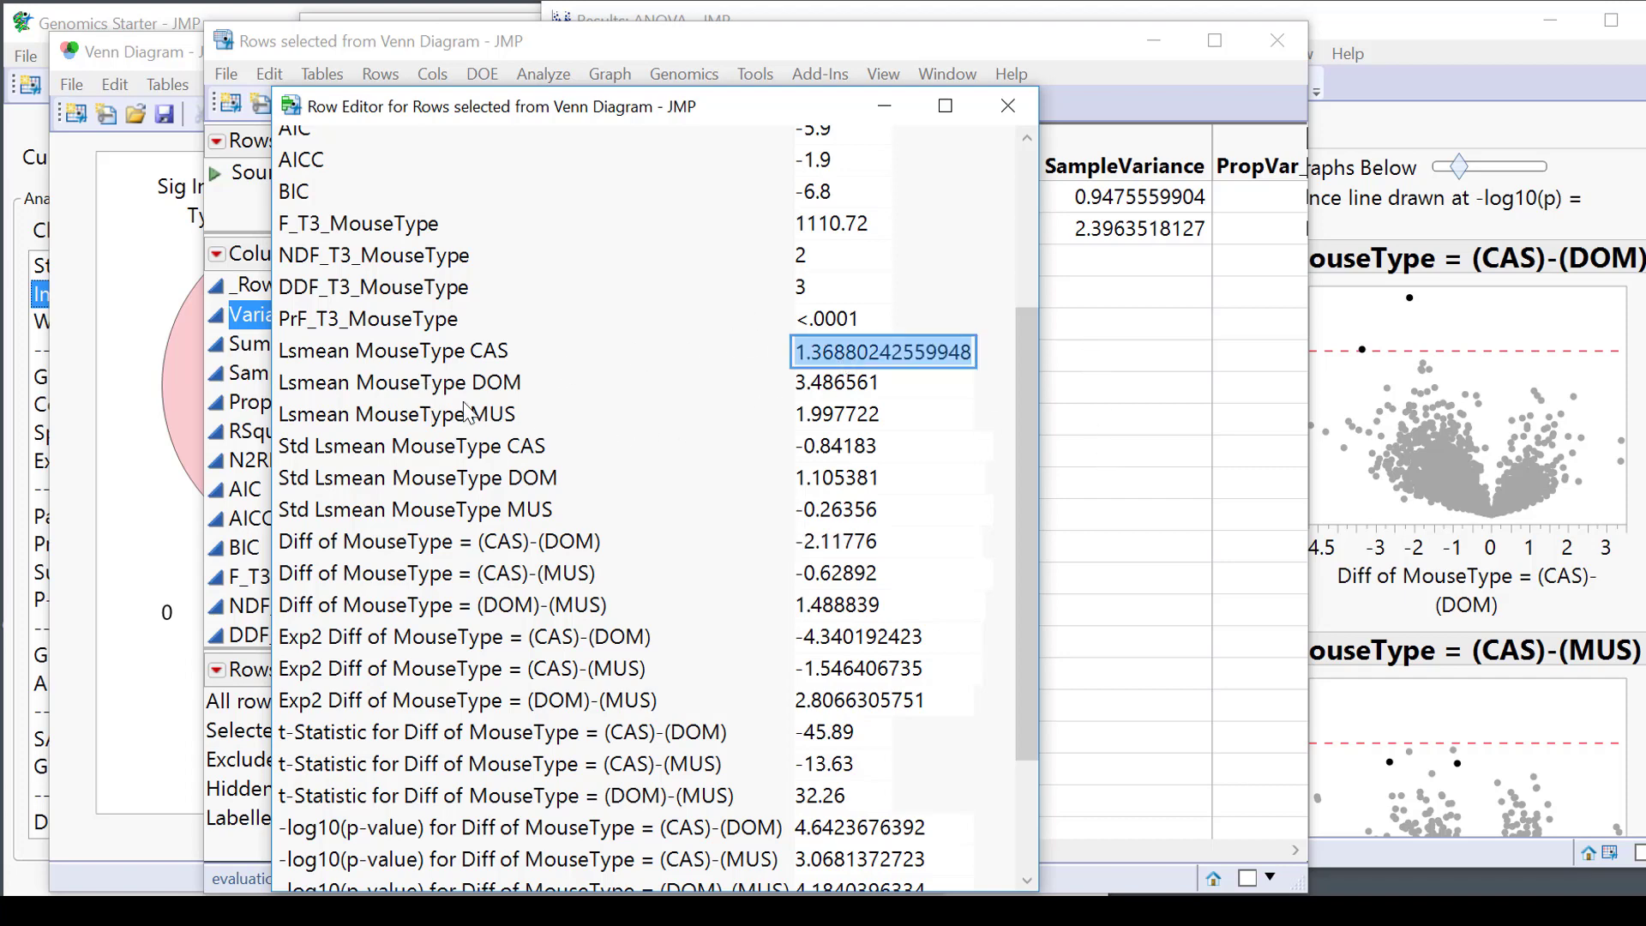
left_click(902, 384)
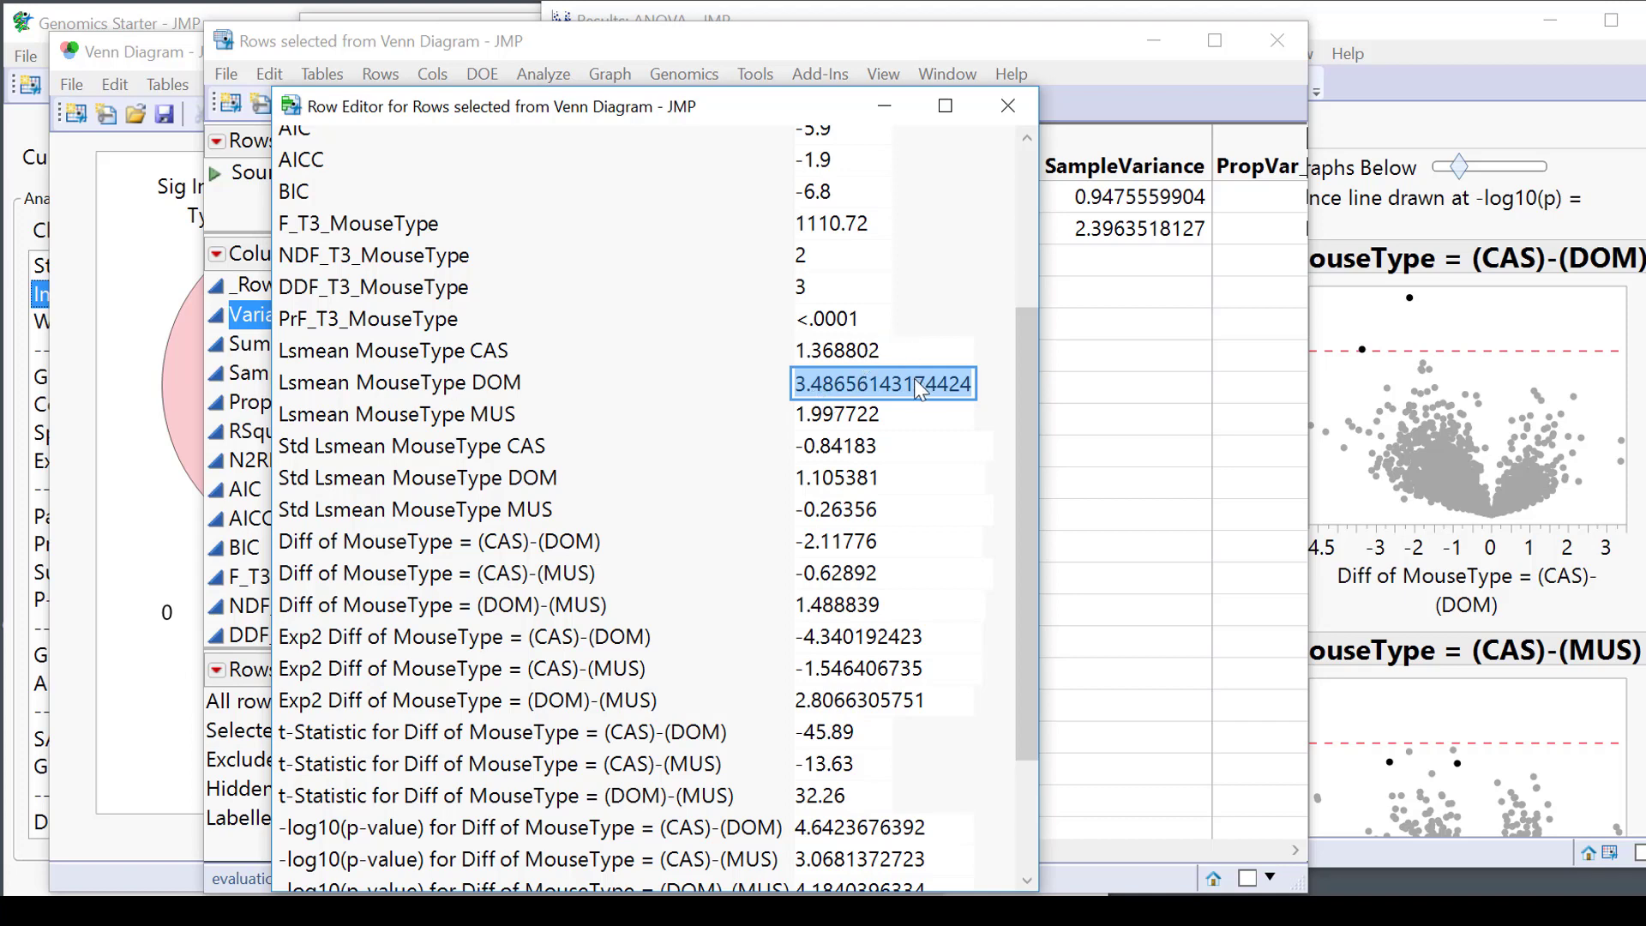
left_click(915, 352)
left_click(922, 377)
left_click(855, 542)
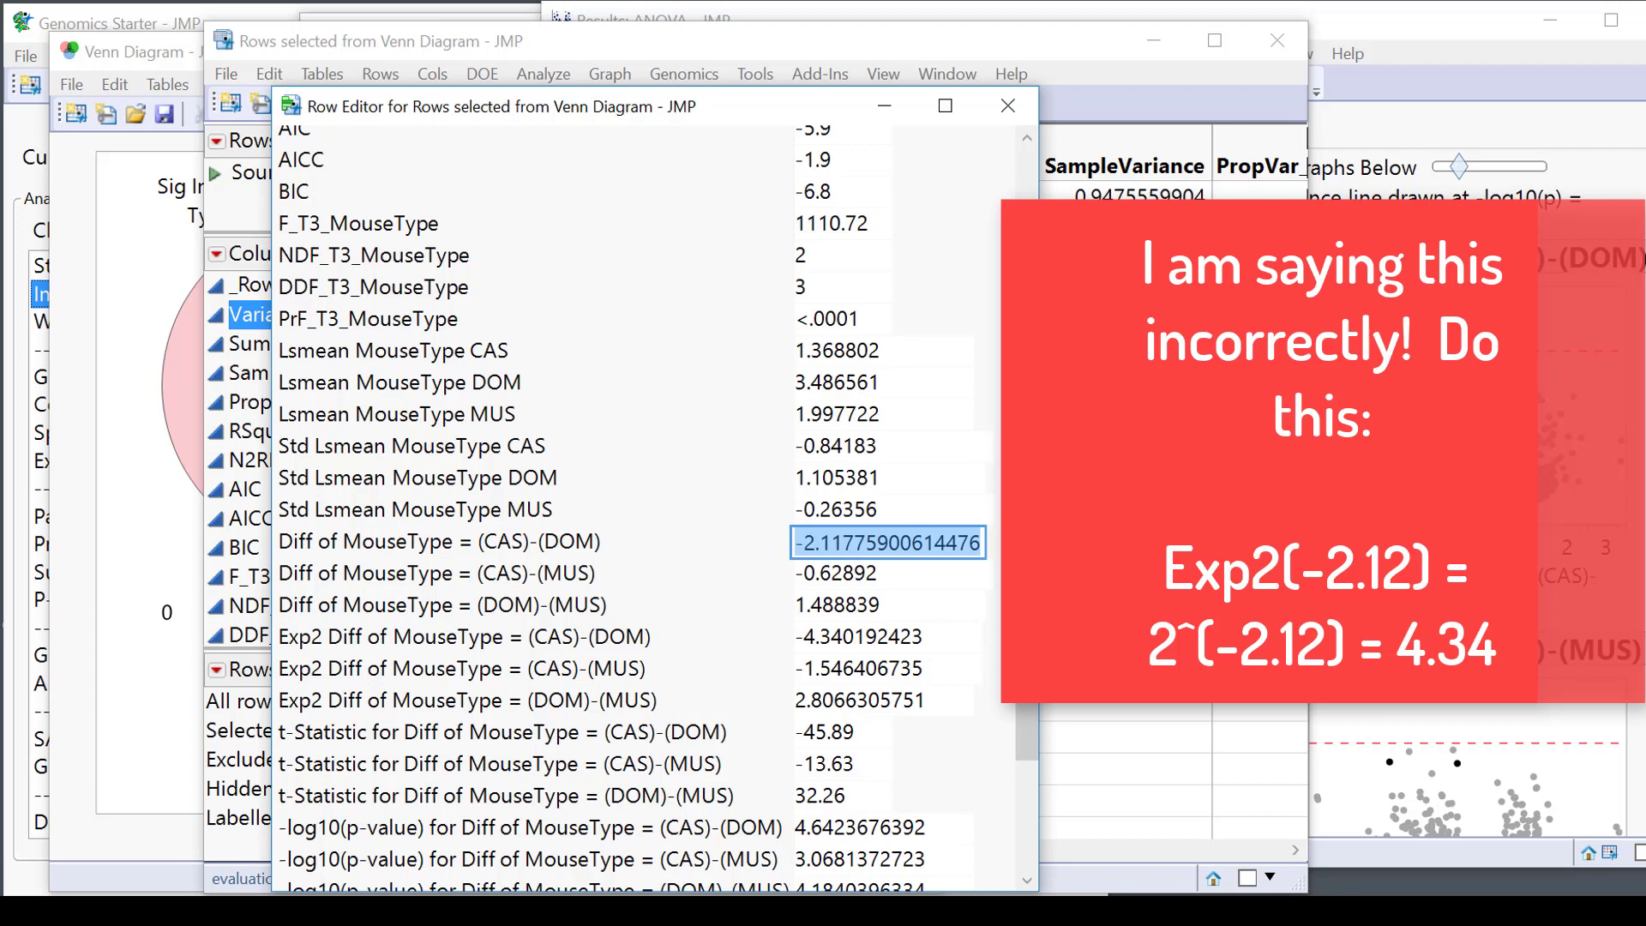
left_click(941, 639)
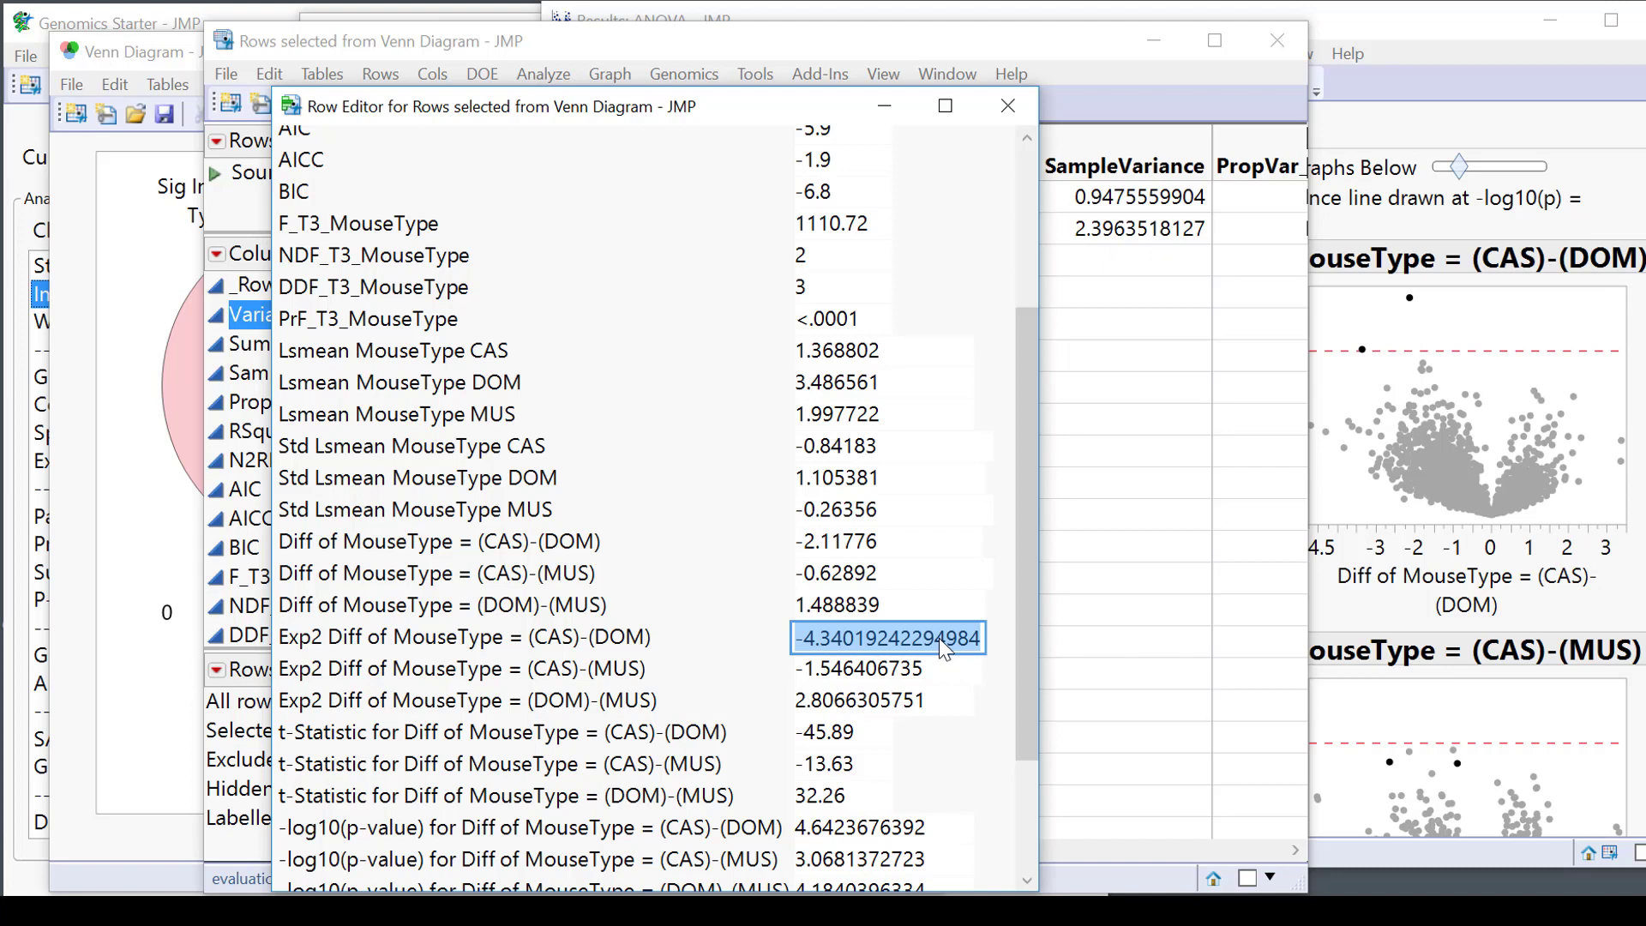
left_click(1008, 105)
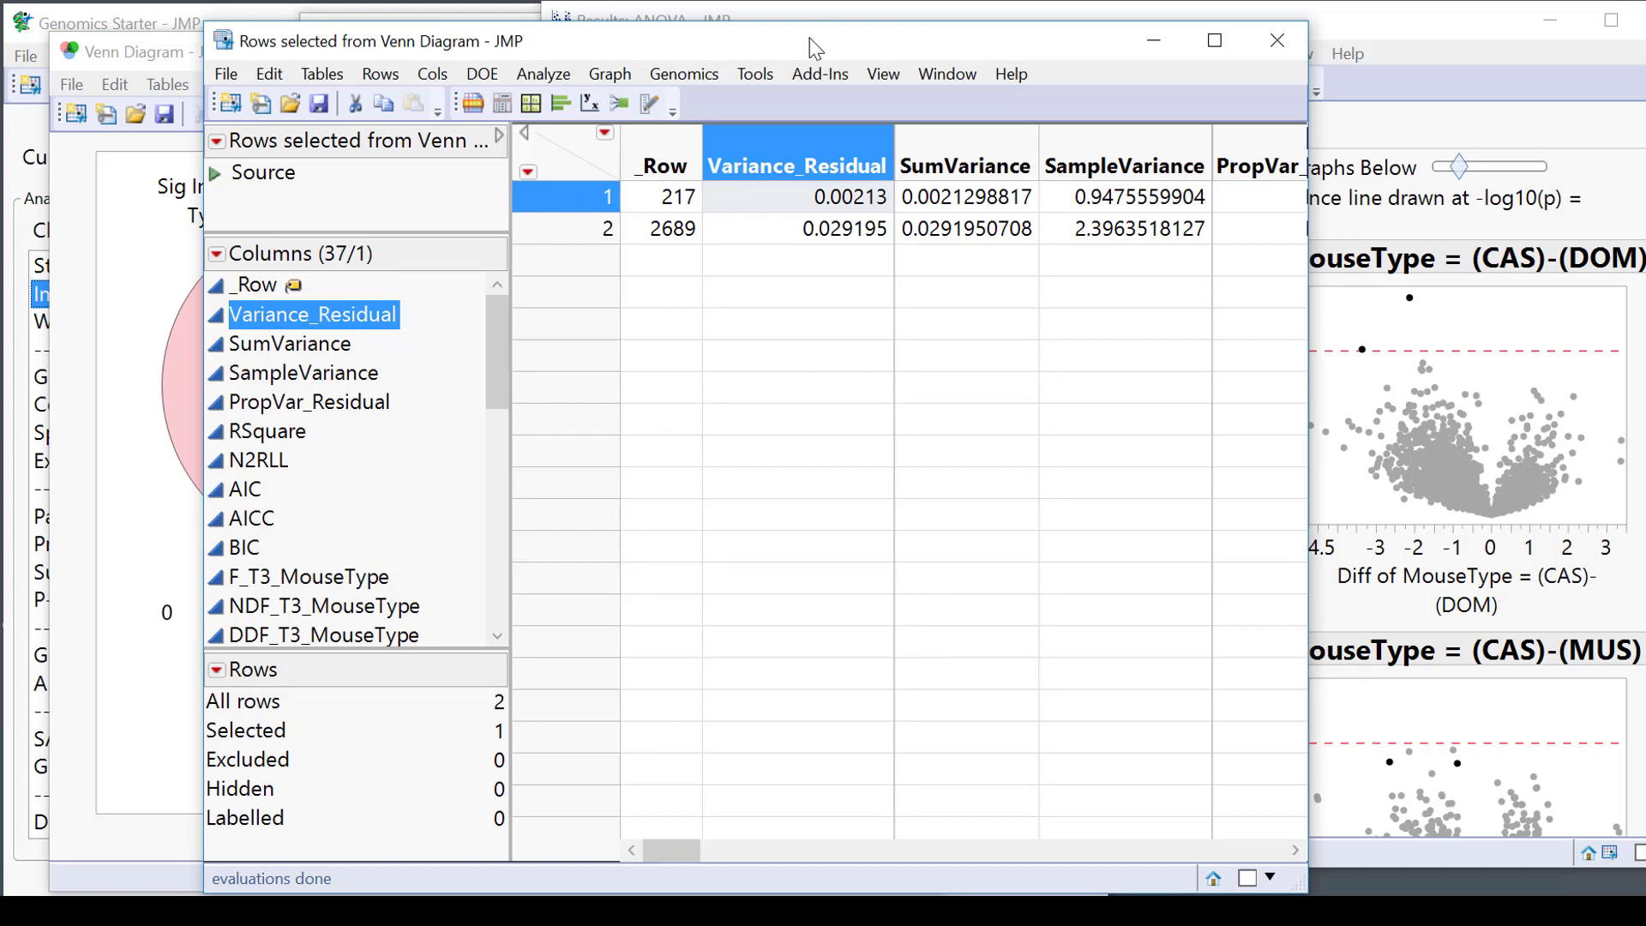
Move the Venn table aside, bring Results: ANOVA forward, widen it and enlarge the volcano plot frames.
left_click_drag(817, 43, 496, 142)
left_click(1307, 10)
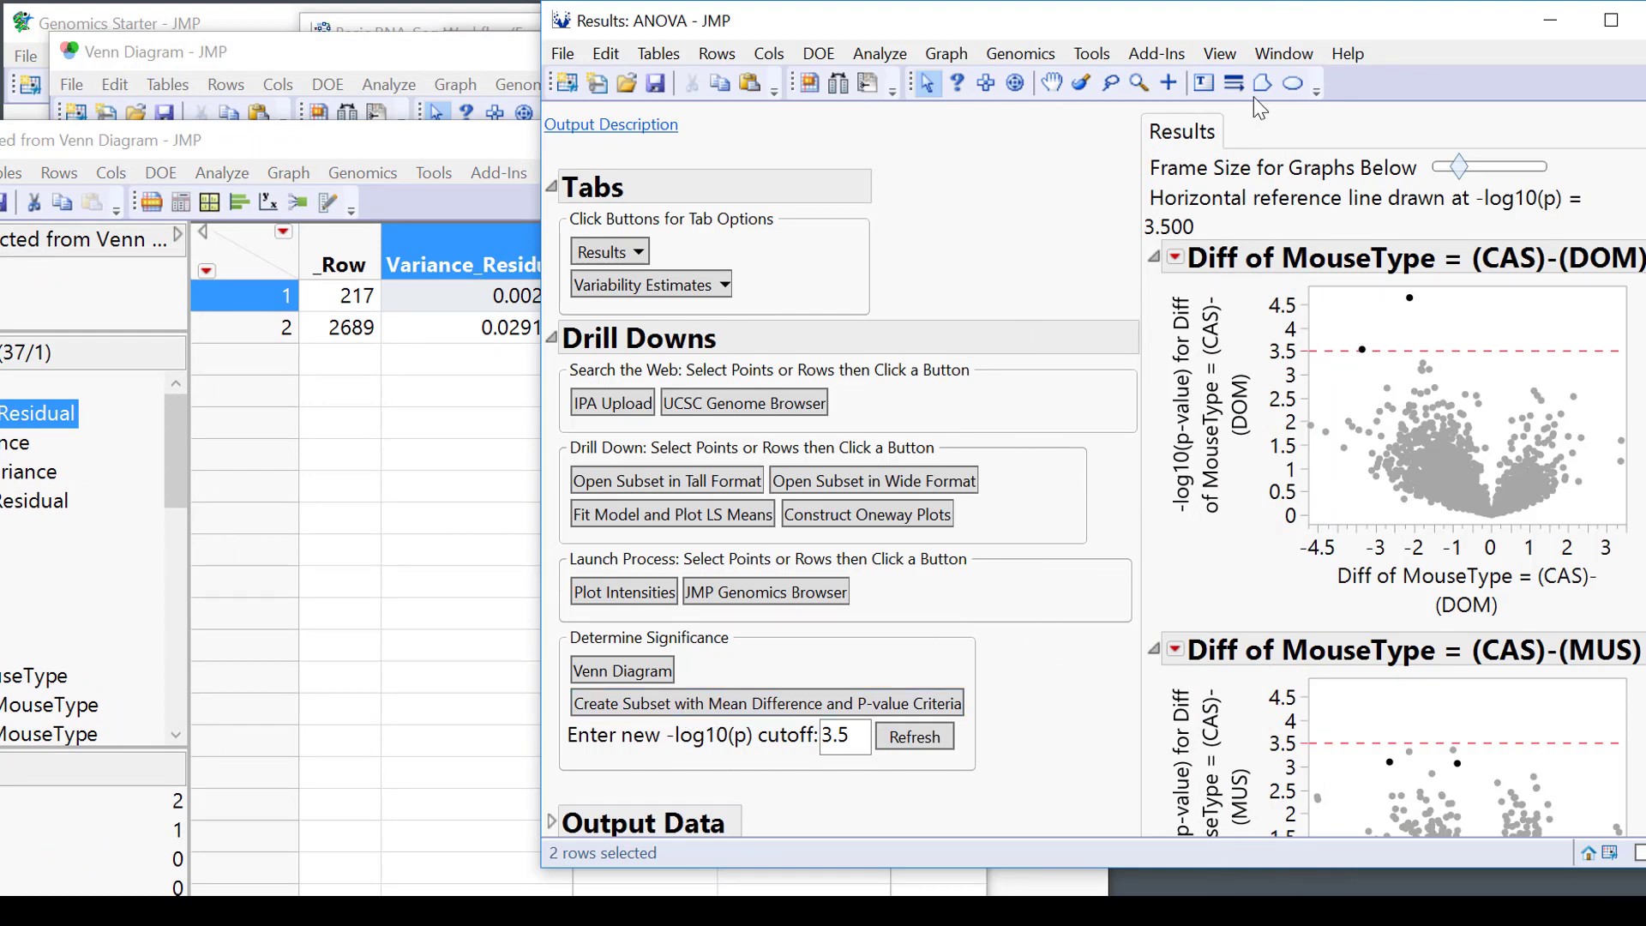
left_click_drag(1413, 21, 1064, 20)
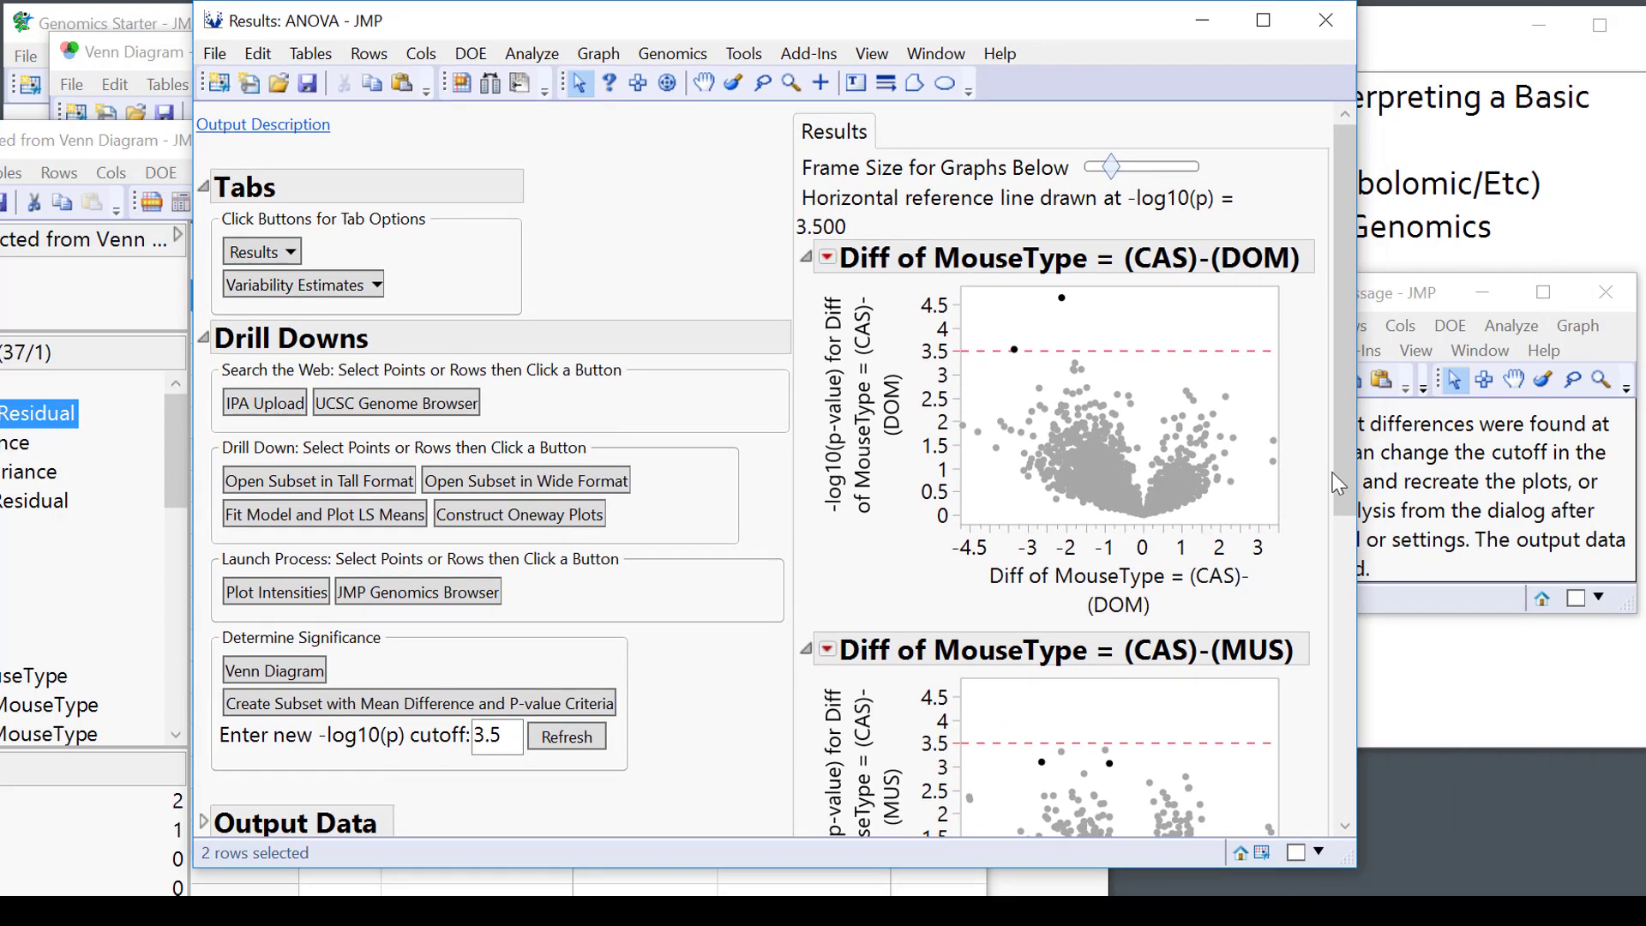
left_click_drag(1360, 488, 1626, 480)
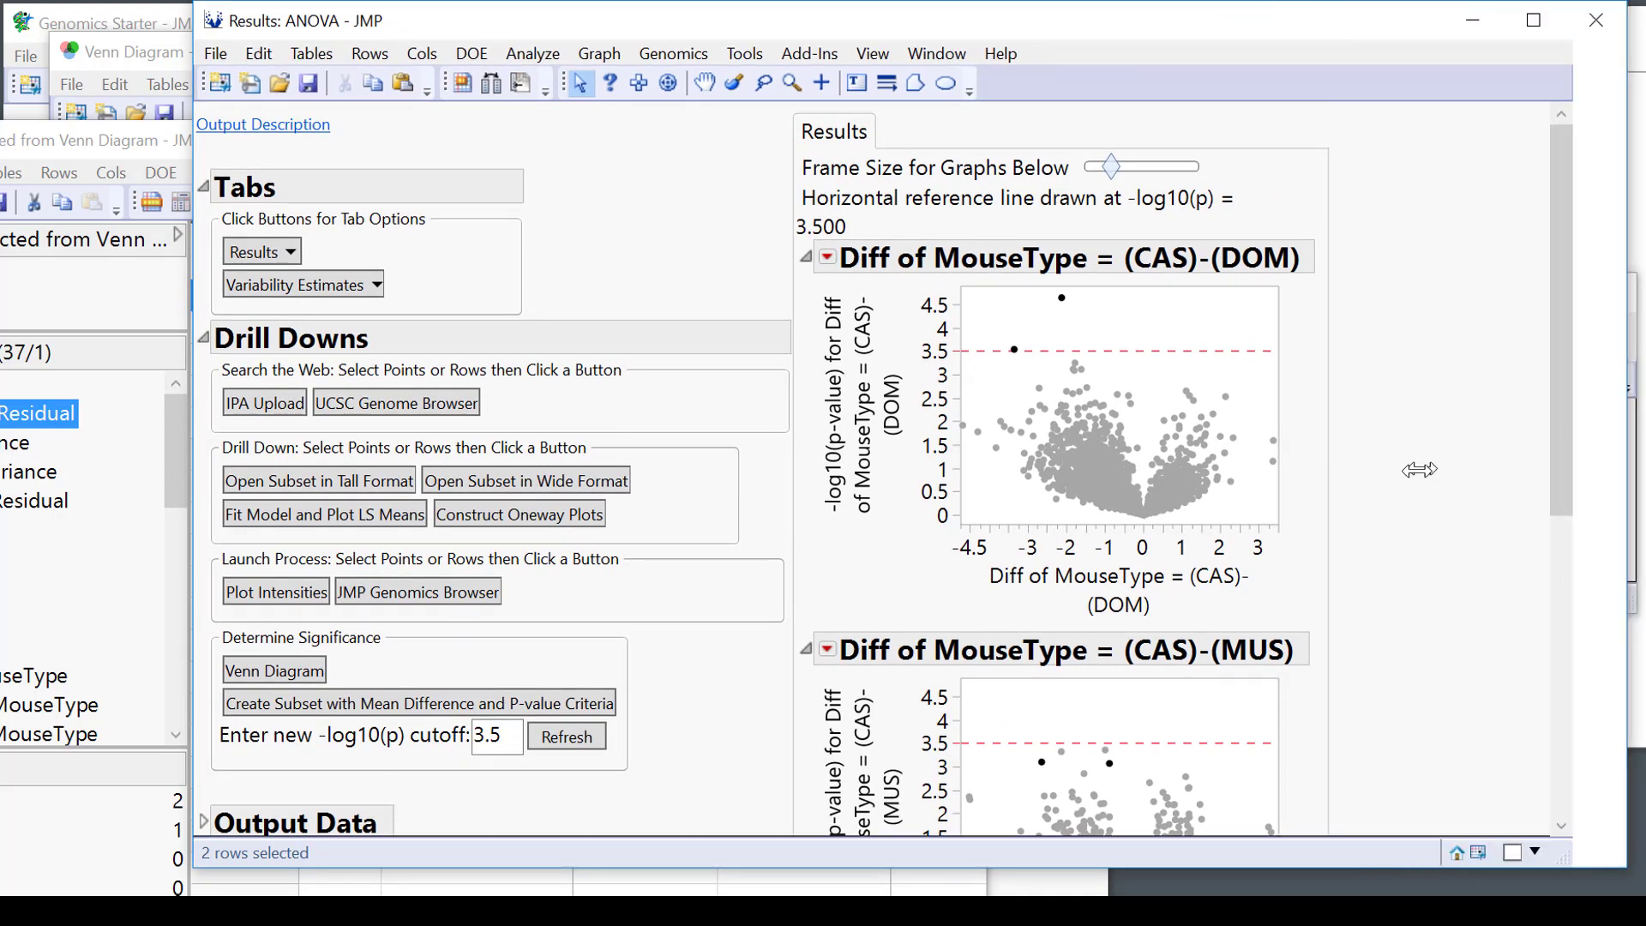
left_click_drag(1280, 521, 1368, 571)
left_click_drag(1111, 166, 1131, 167)
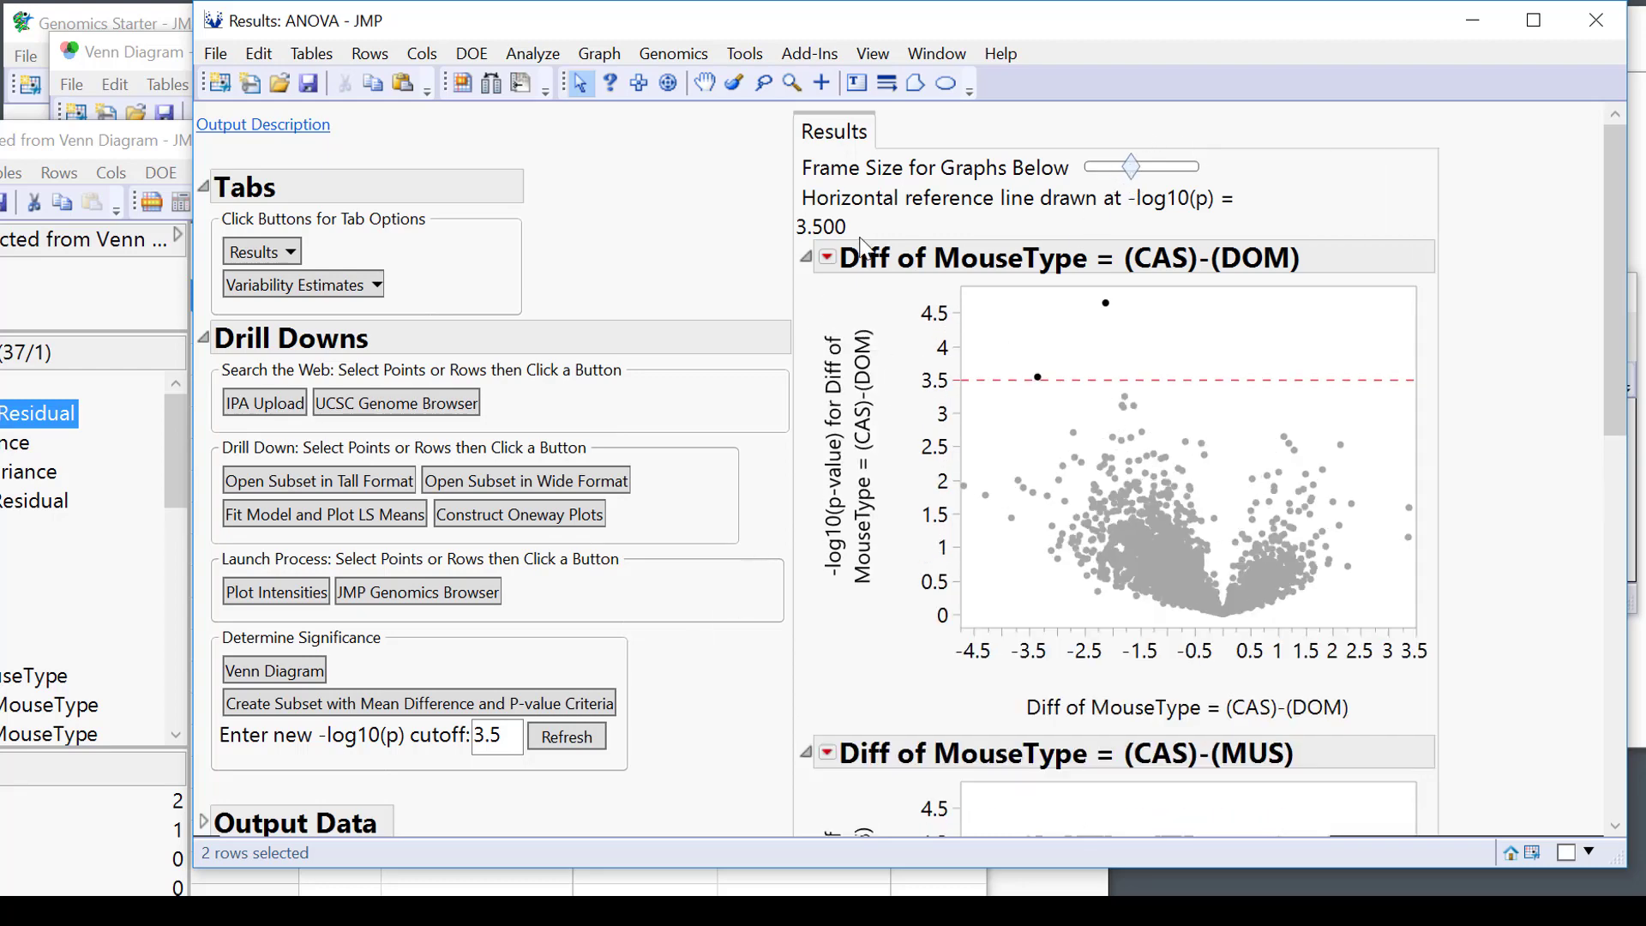
left_click(828, 258)
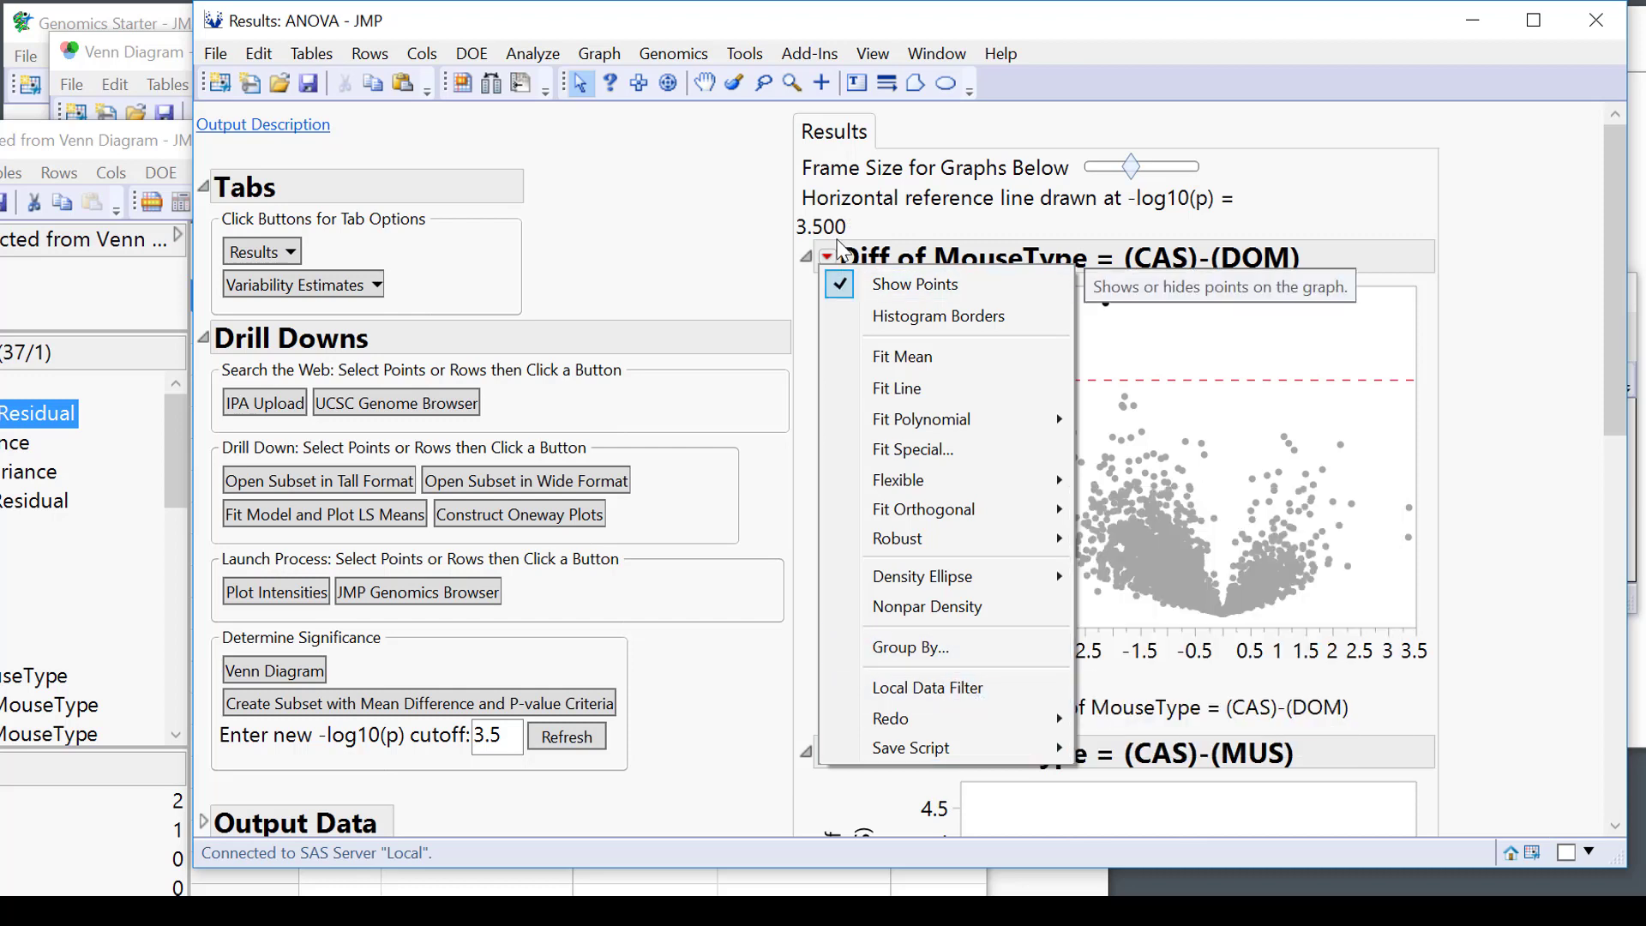
Add a local data filter on the three Exp2 Diff columns.
left_click(964, 691)
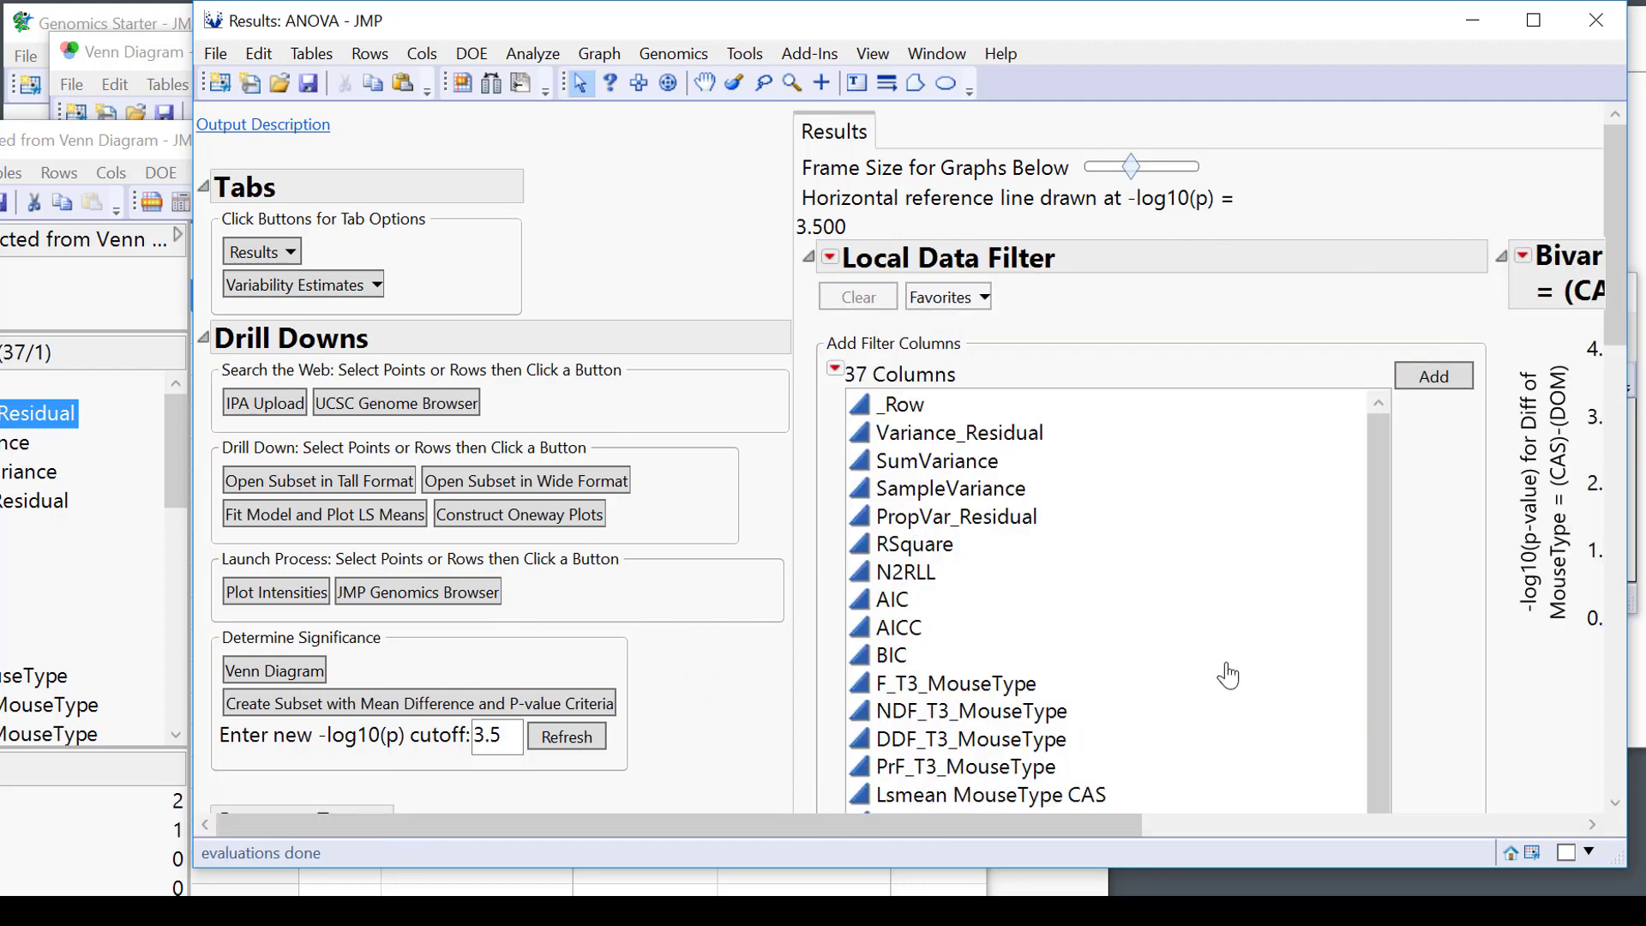
scroll(1139, 691, "down", 2)
scroll(1118, 623, "down", 3)
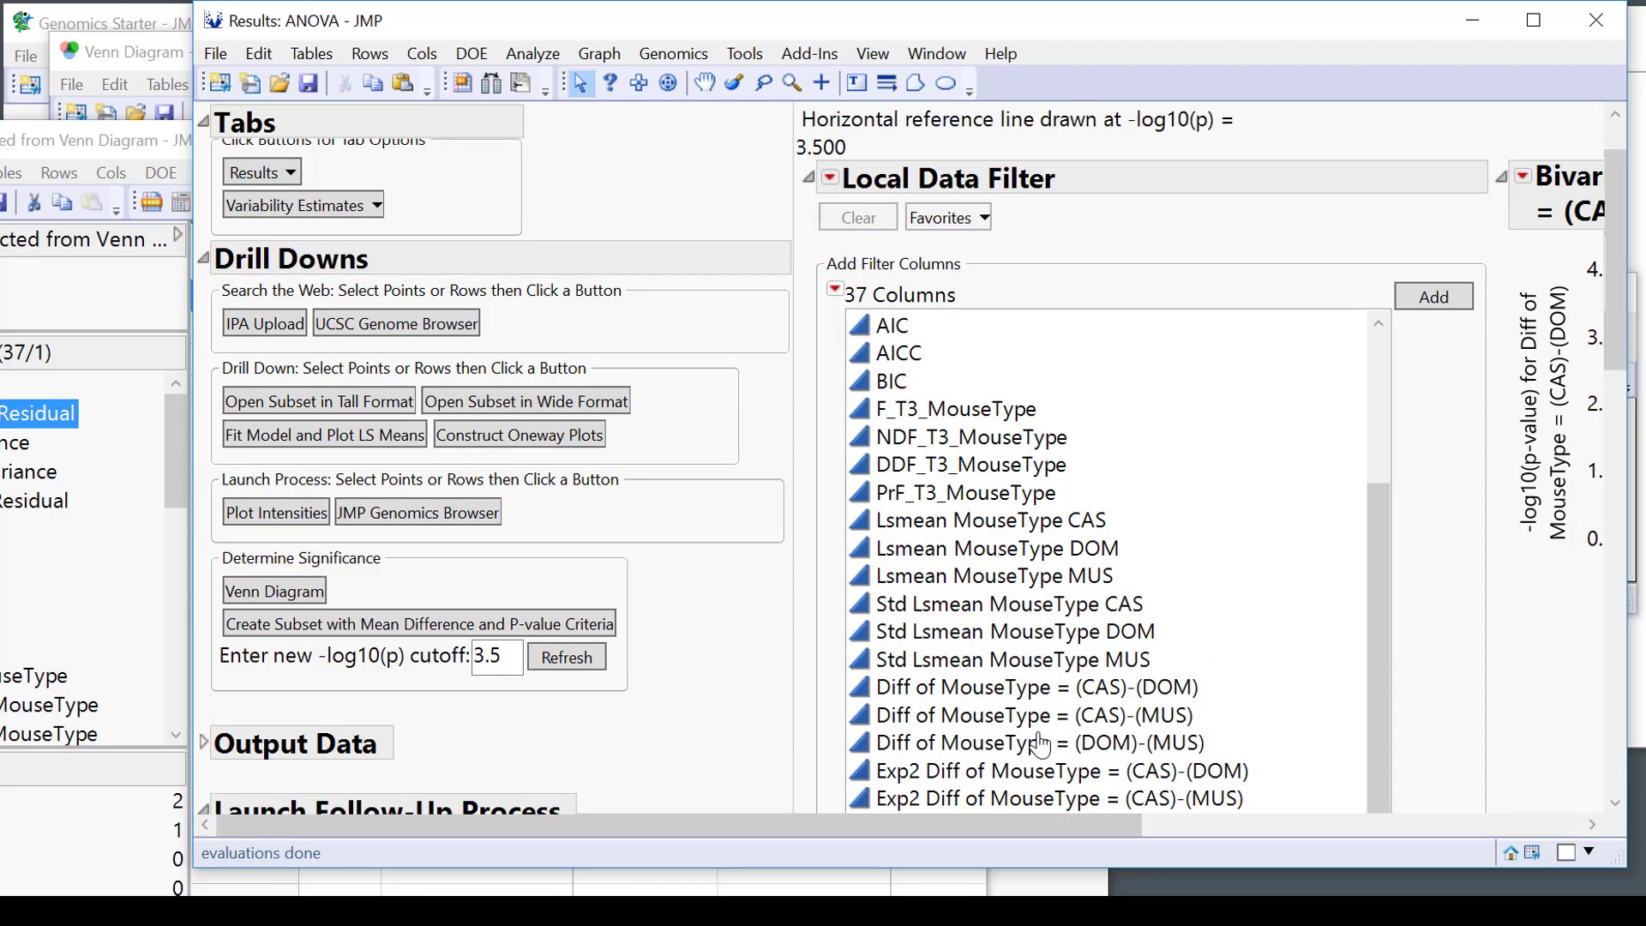
left_click_drag(1012, 771, 1038, 867)
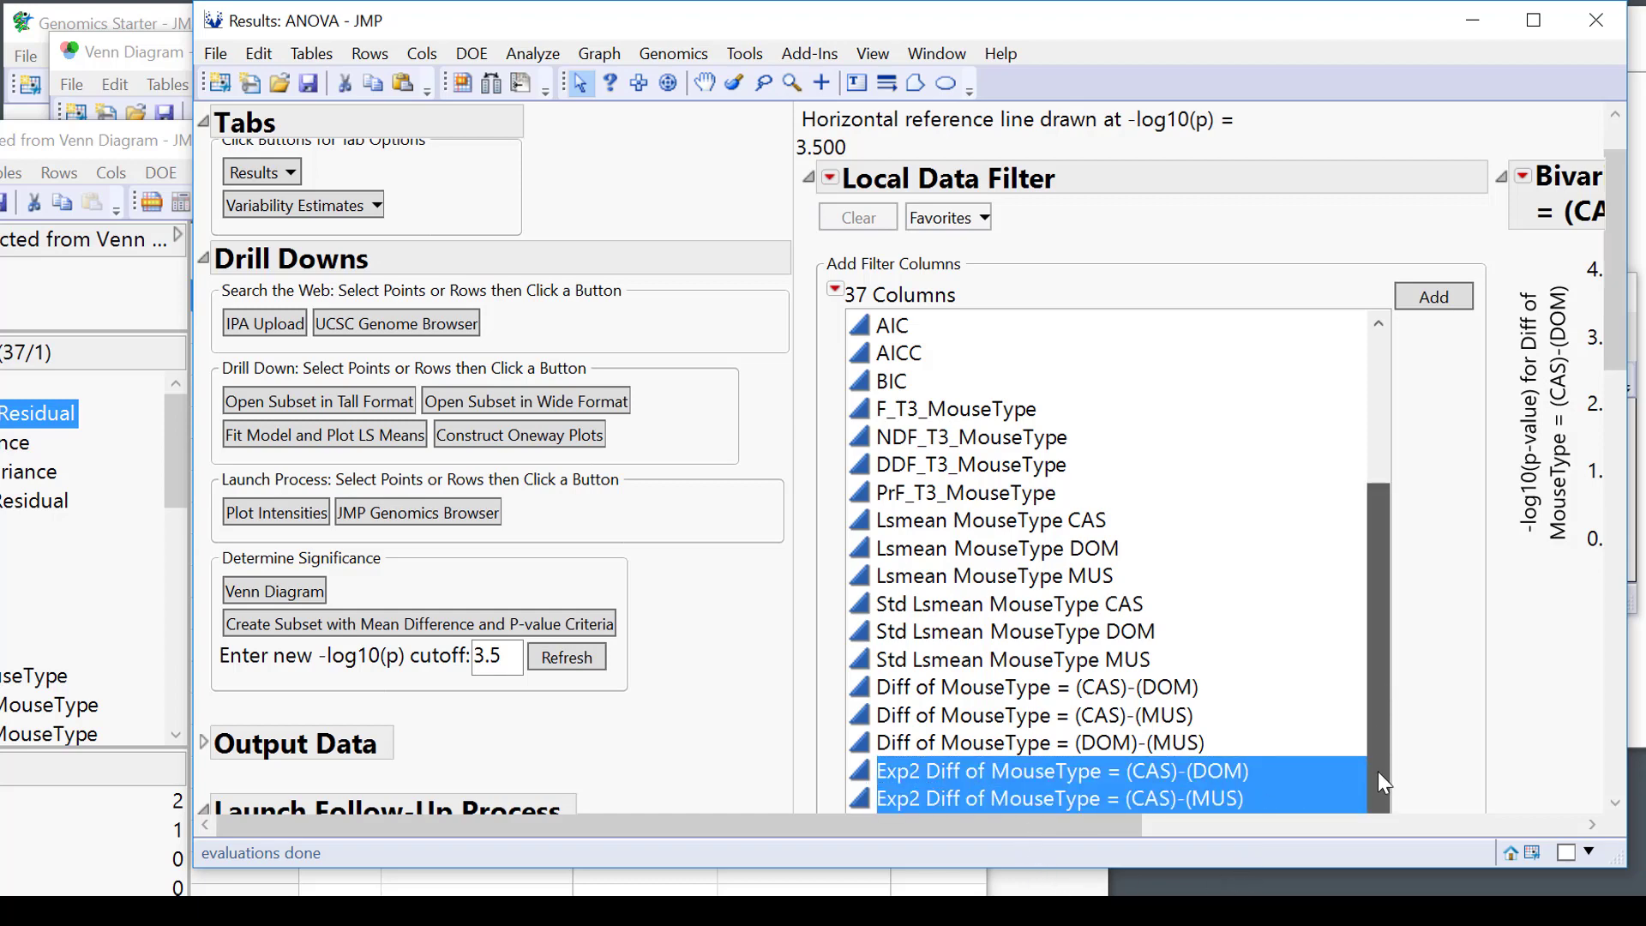
left_click_drag(1618, 362, 1619, 403)
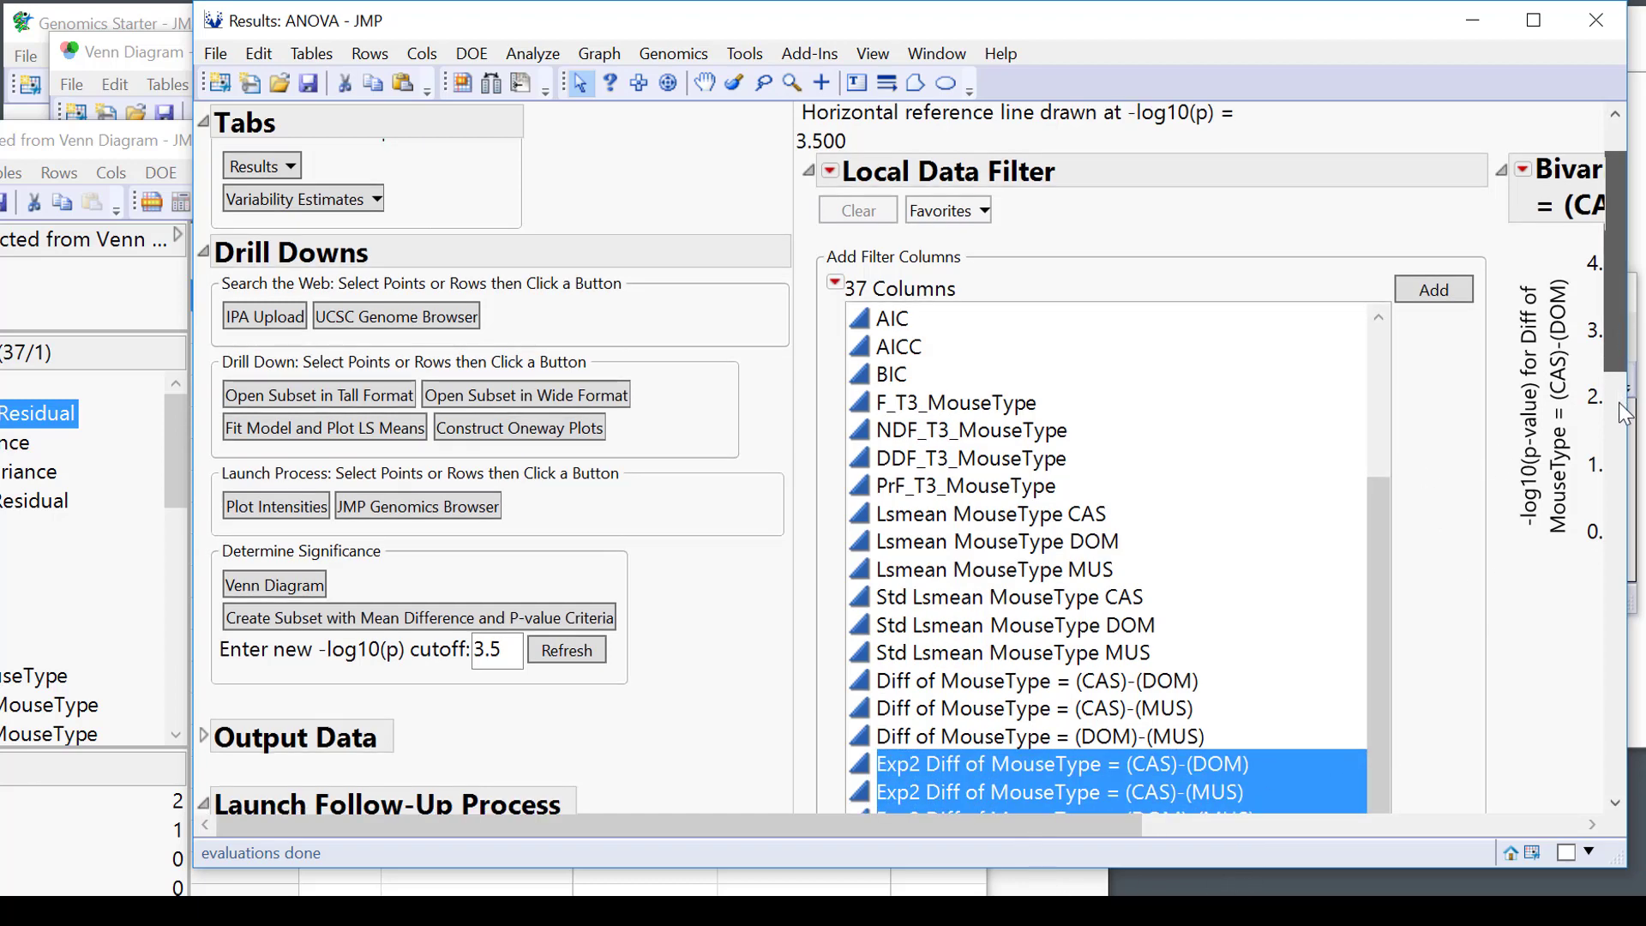
scroll(1626, 414, "down", 5)
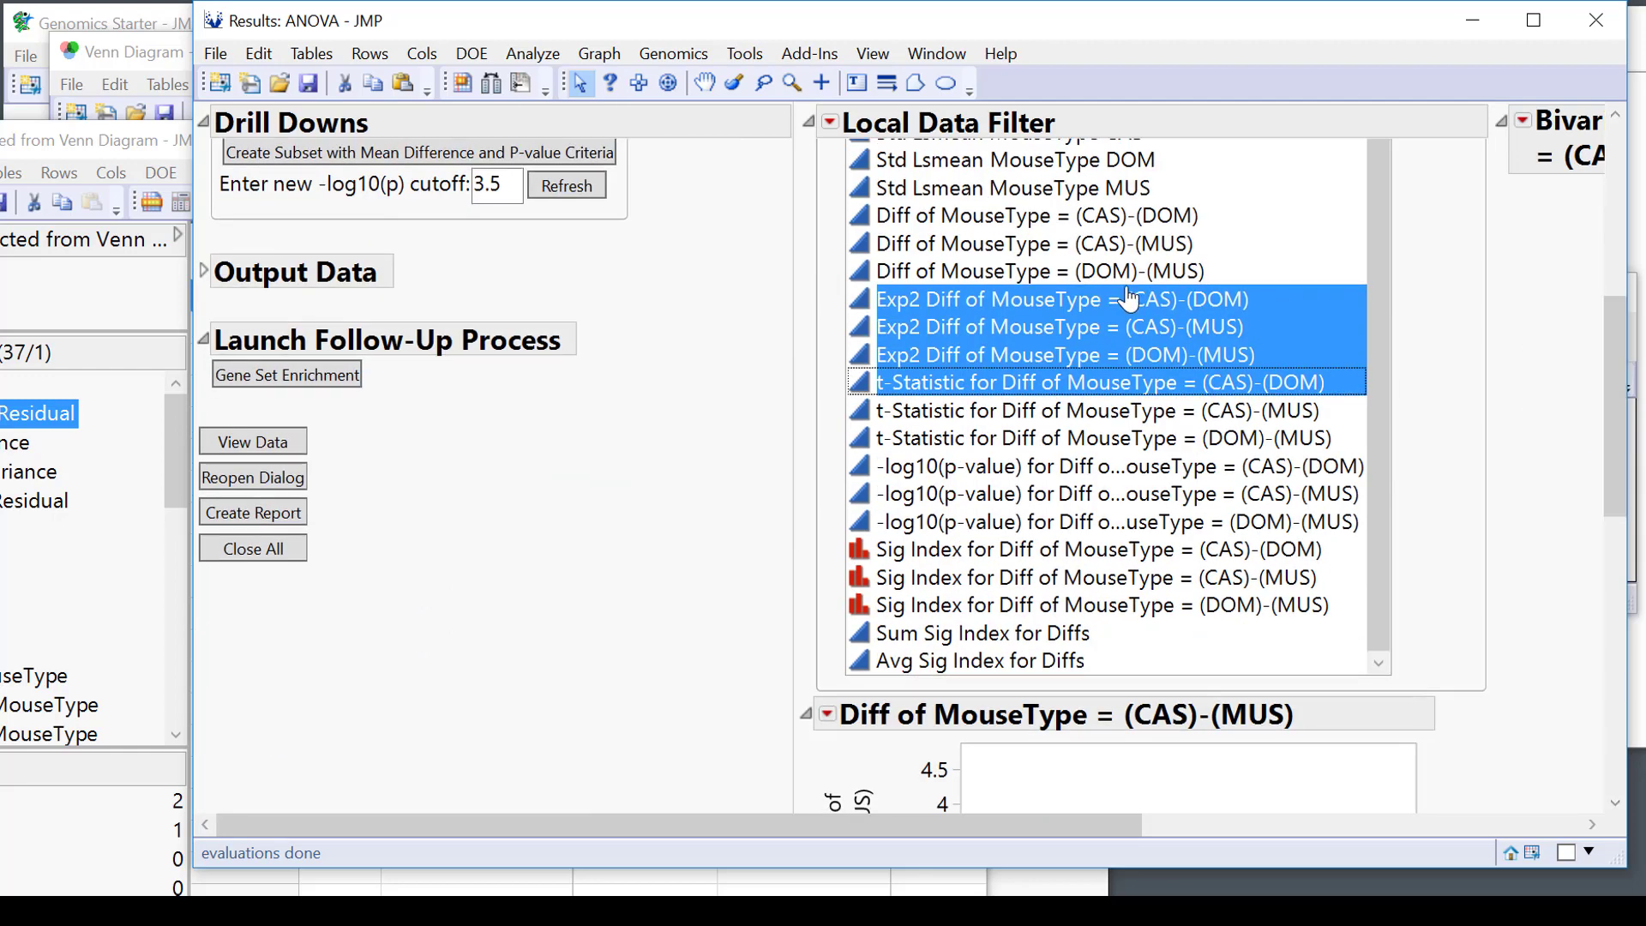
left_click(1129, 298)
left_click_drag(1142, 354, 1145, 300)
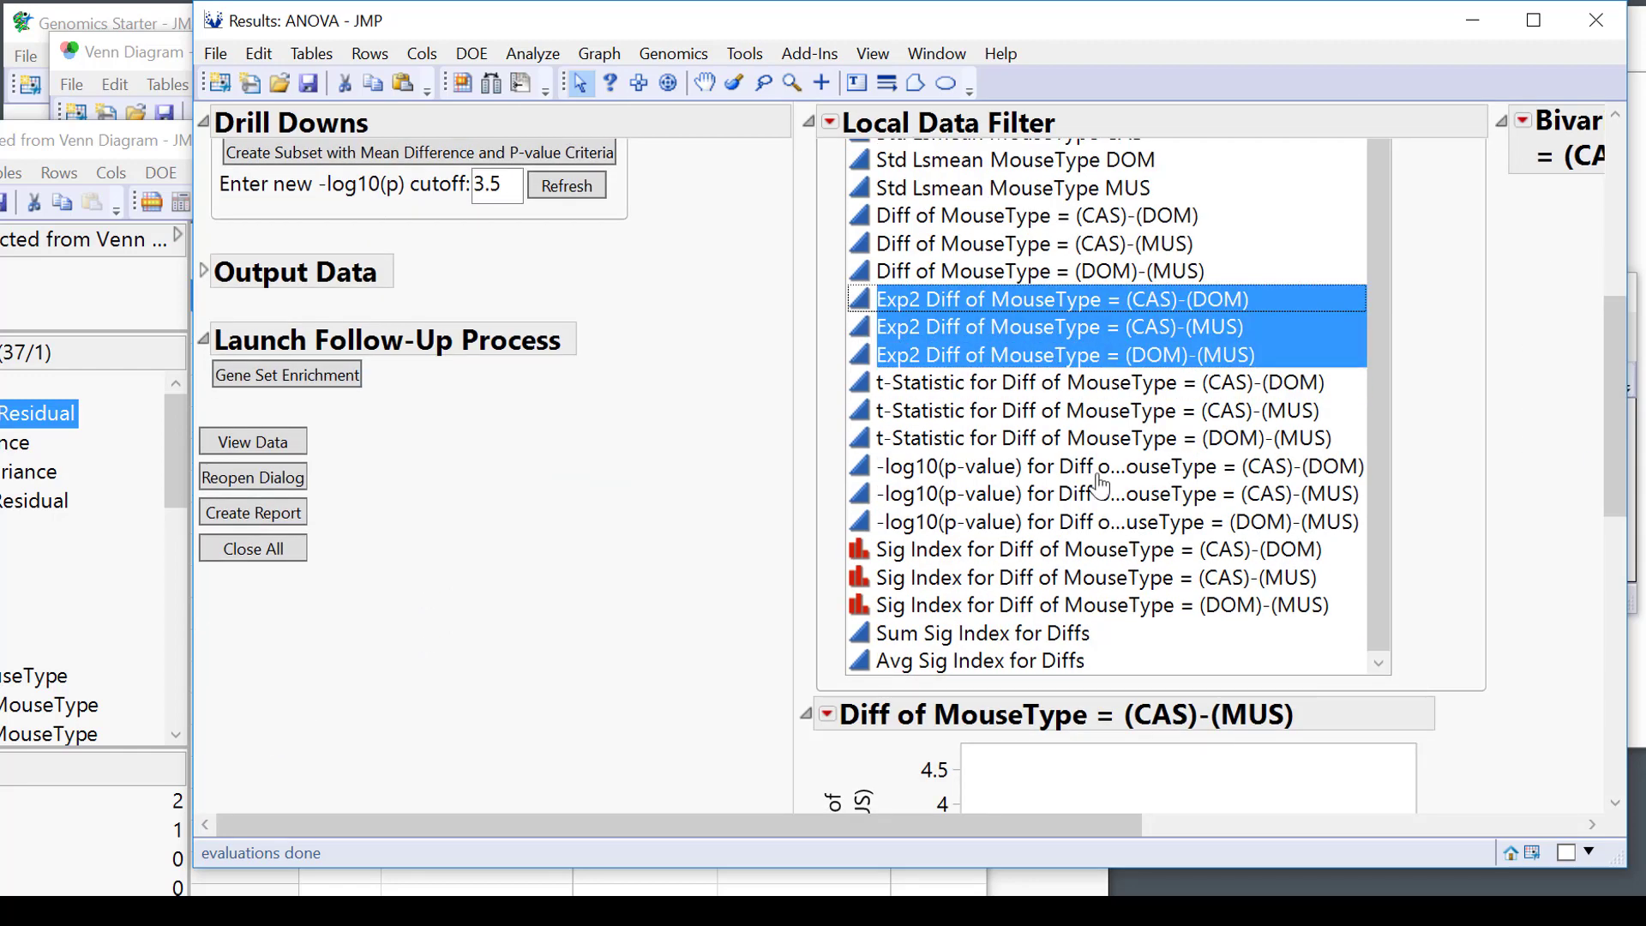
scroll(1488, 372, "up", 5)
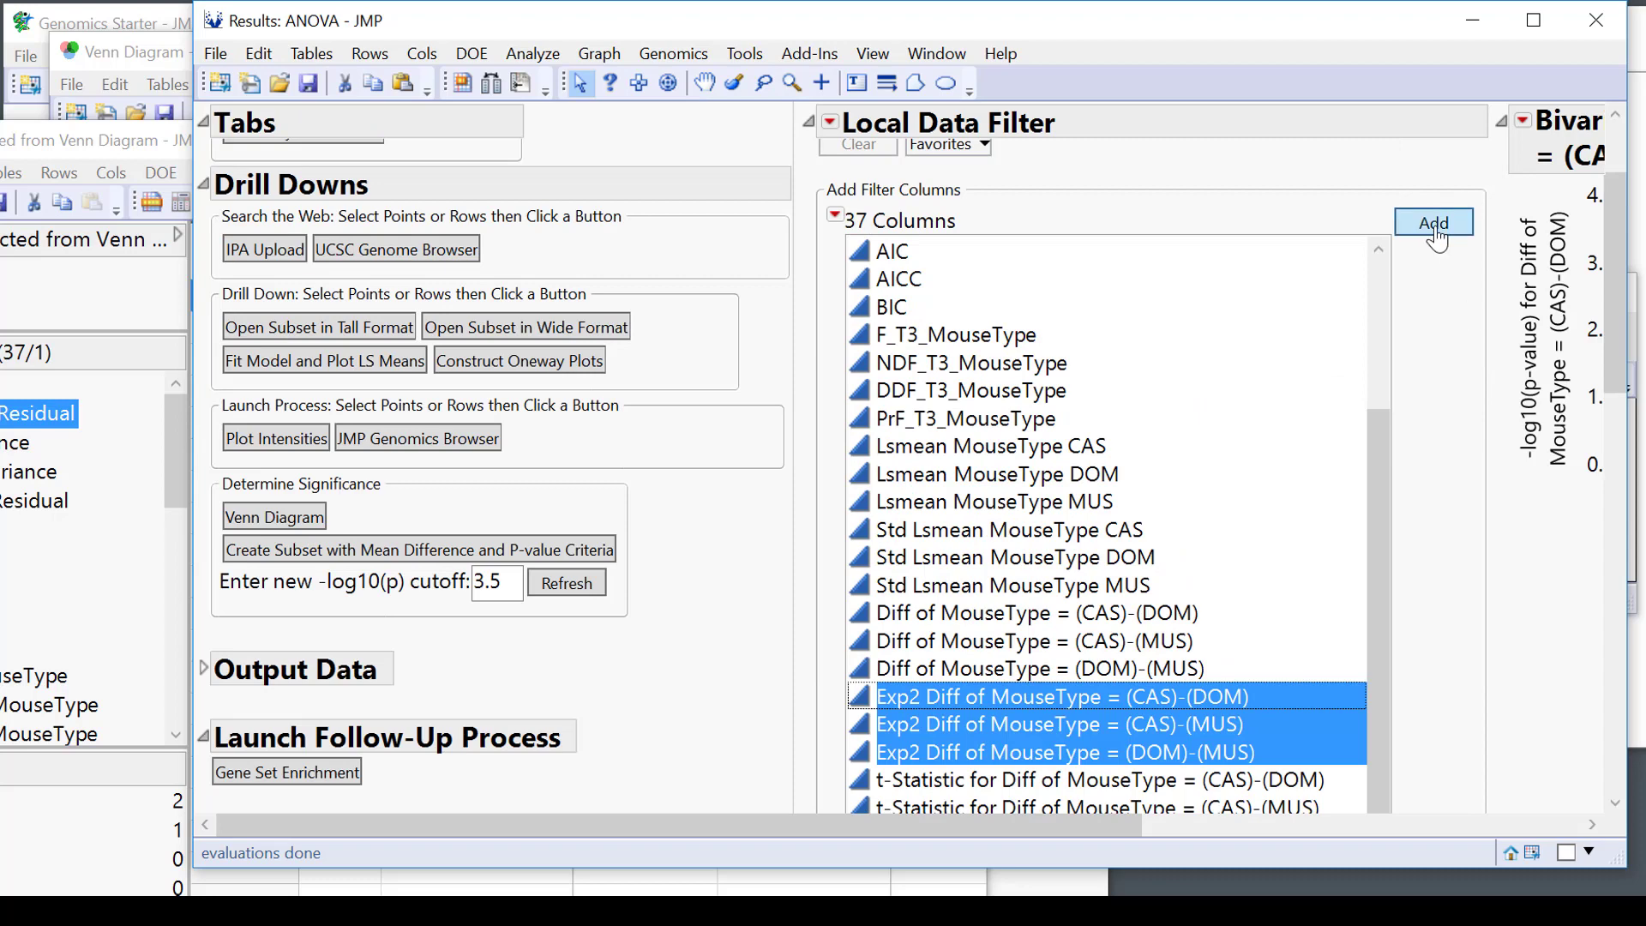
left_click(1434, 224)
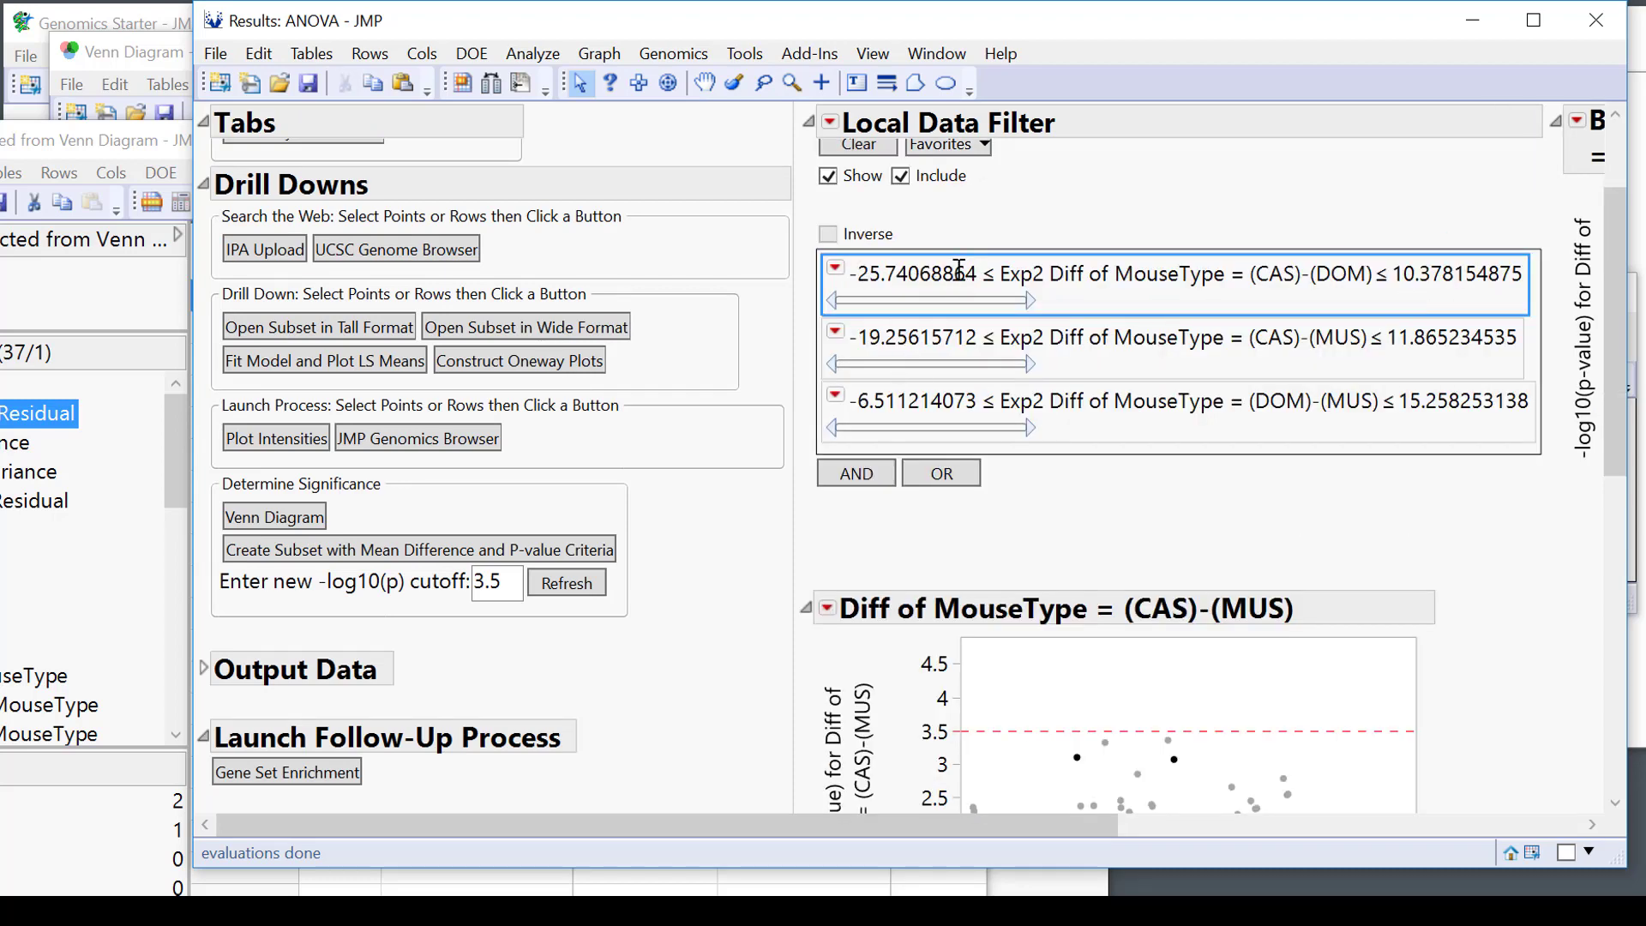
Set the CAS-DOM filter range to -2 to 2 and invert it, leaving 912 rows.
left_click(959, 271)
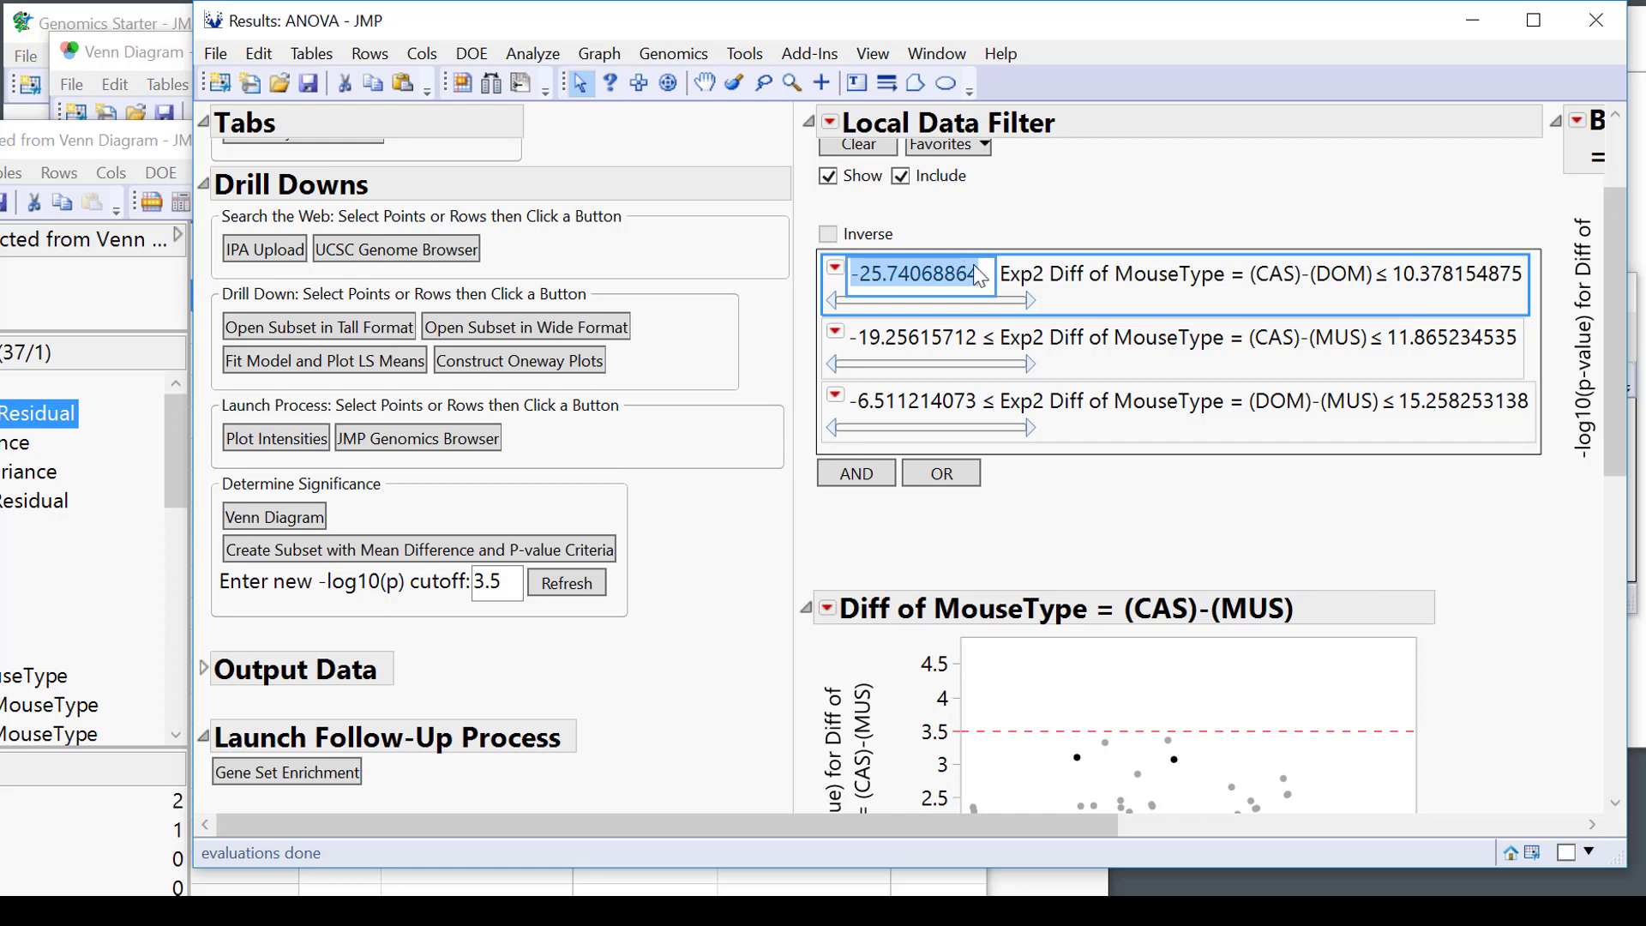
type("-2")
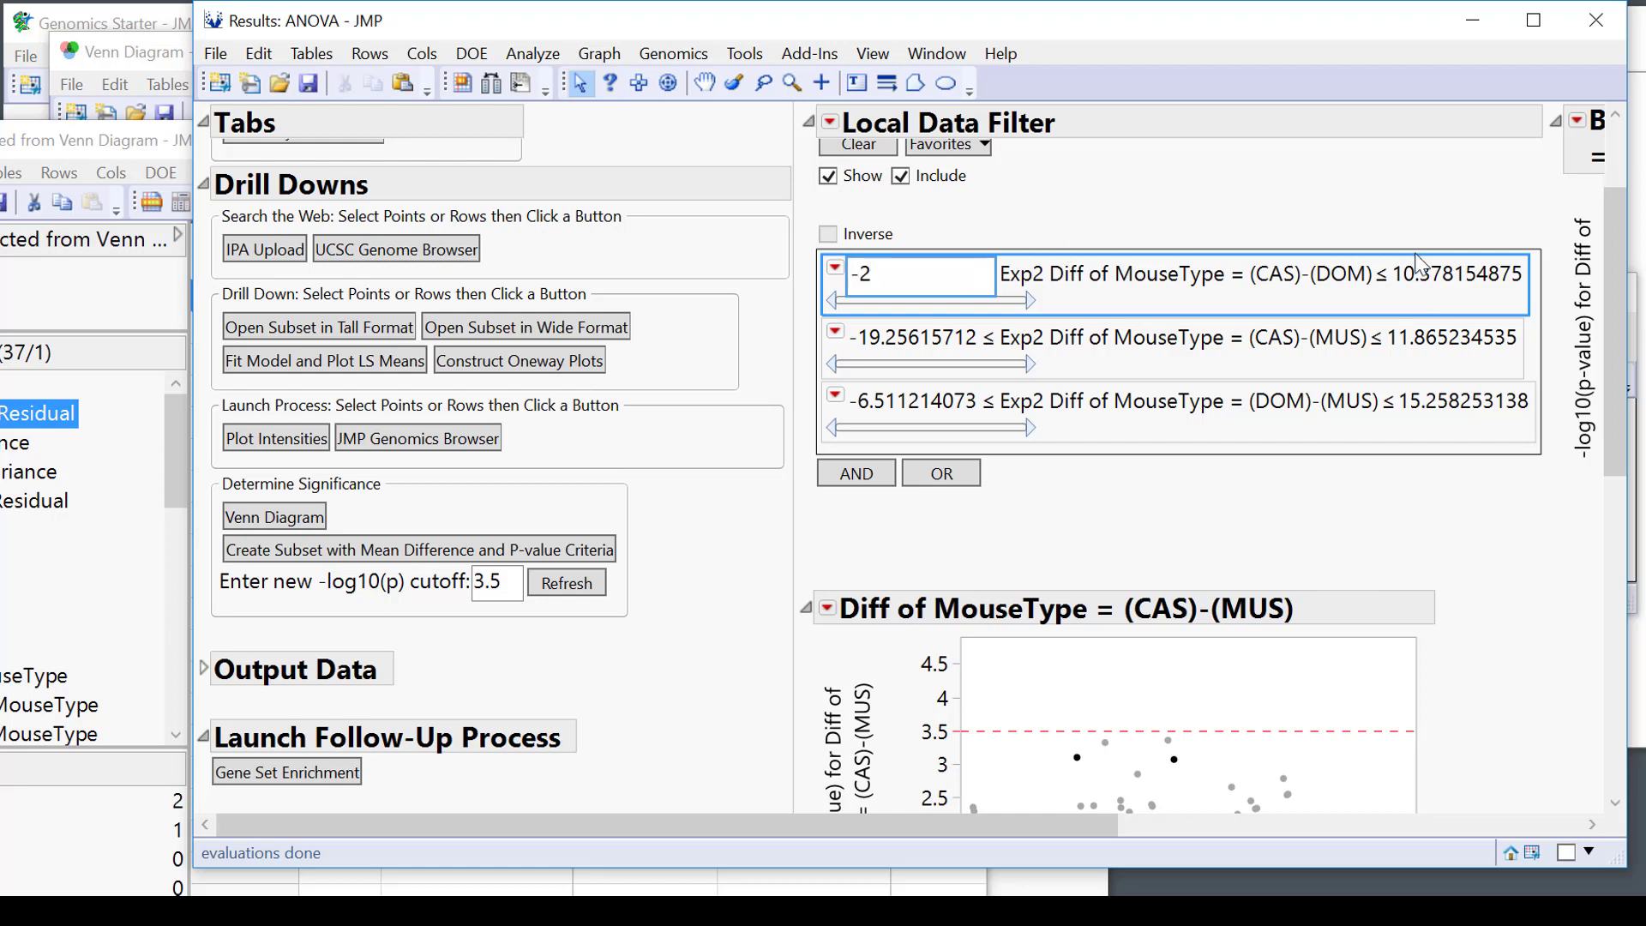
left_click(1450, 275)
type("2")
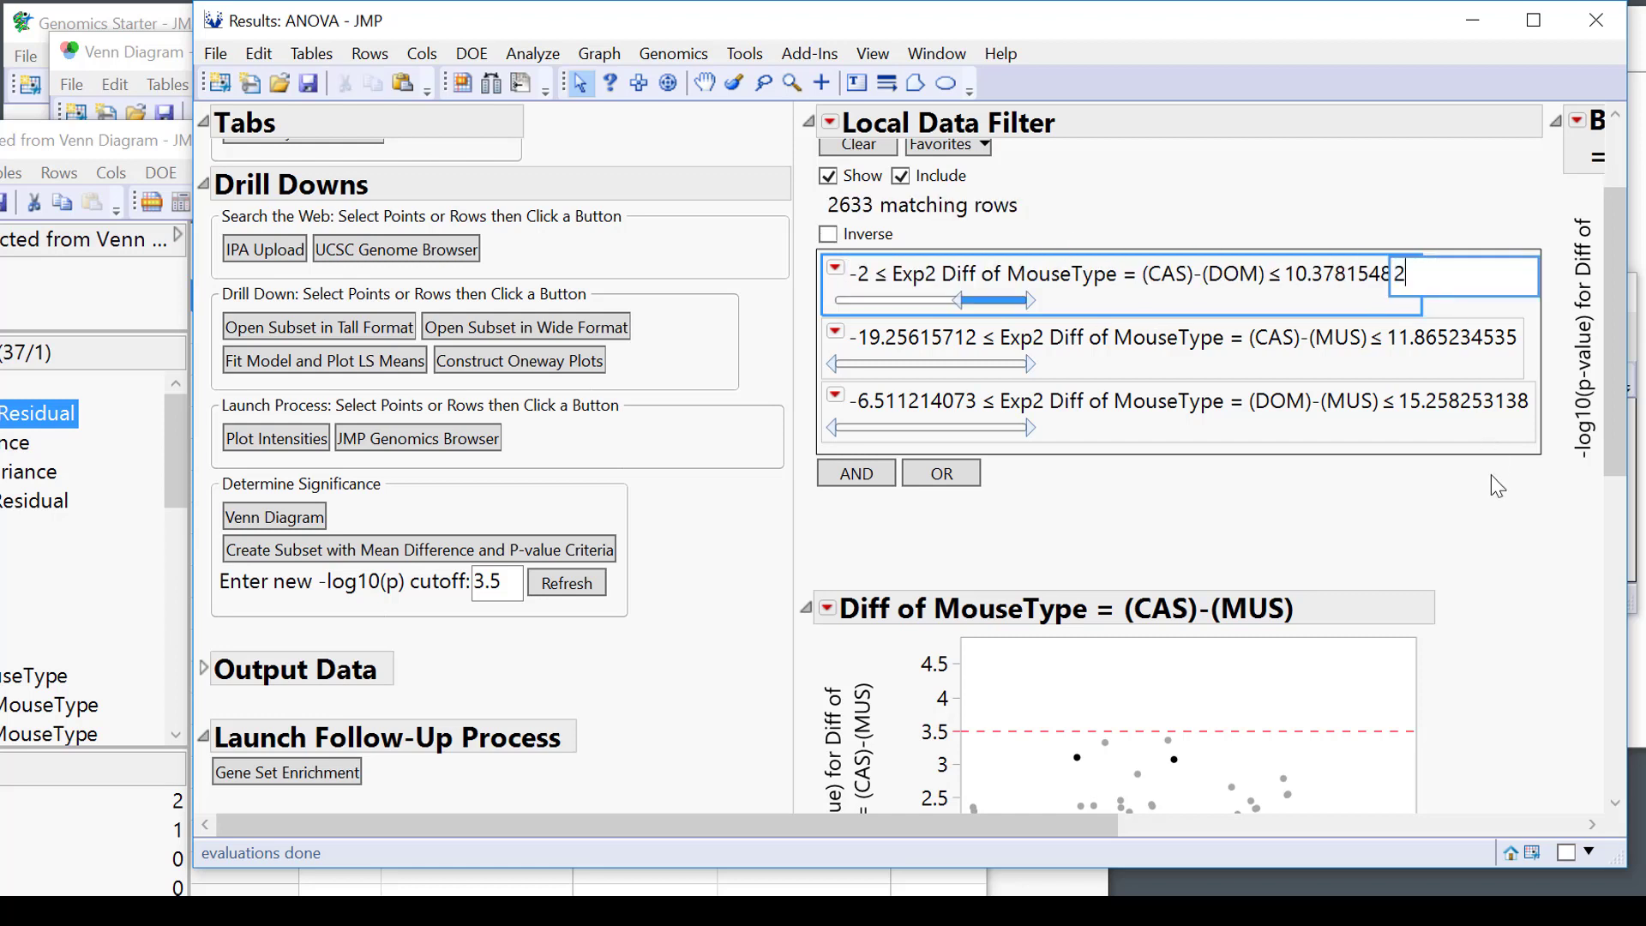
key("Return")
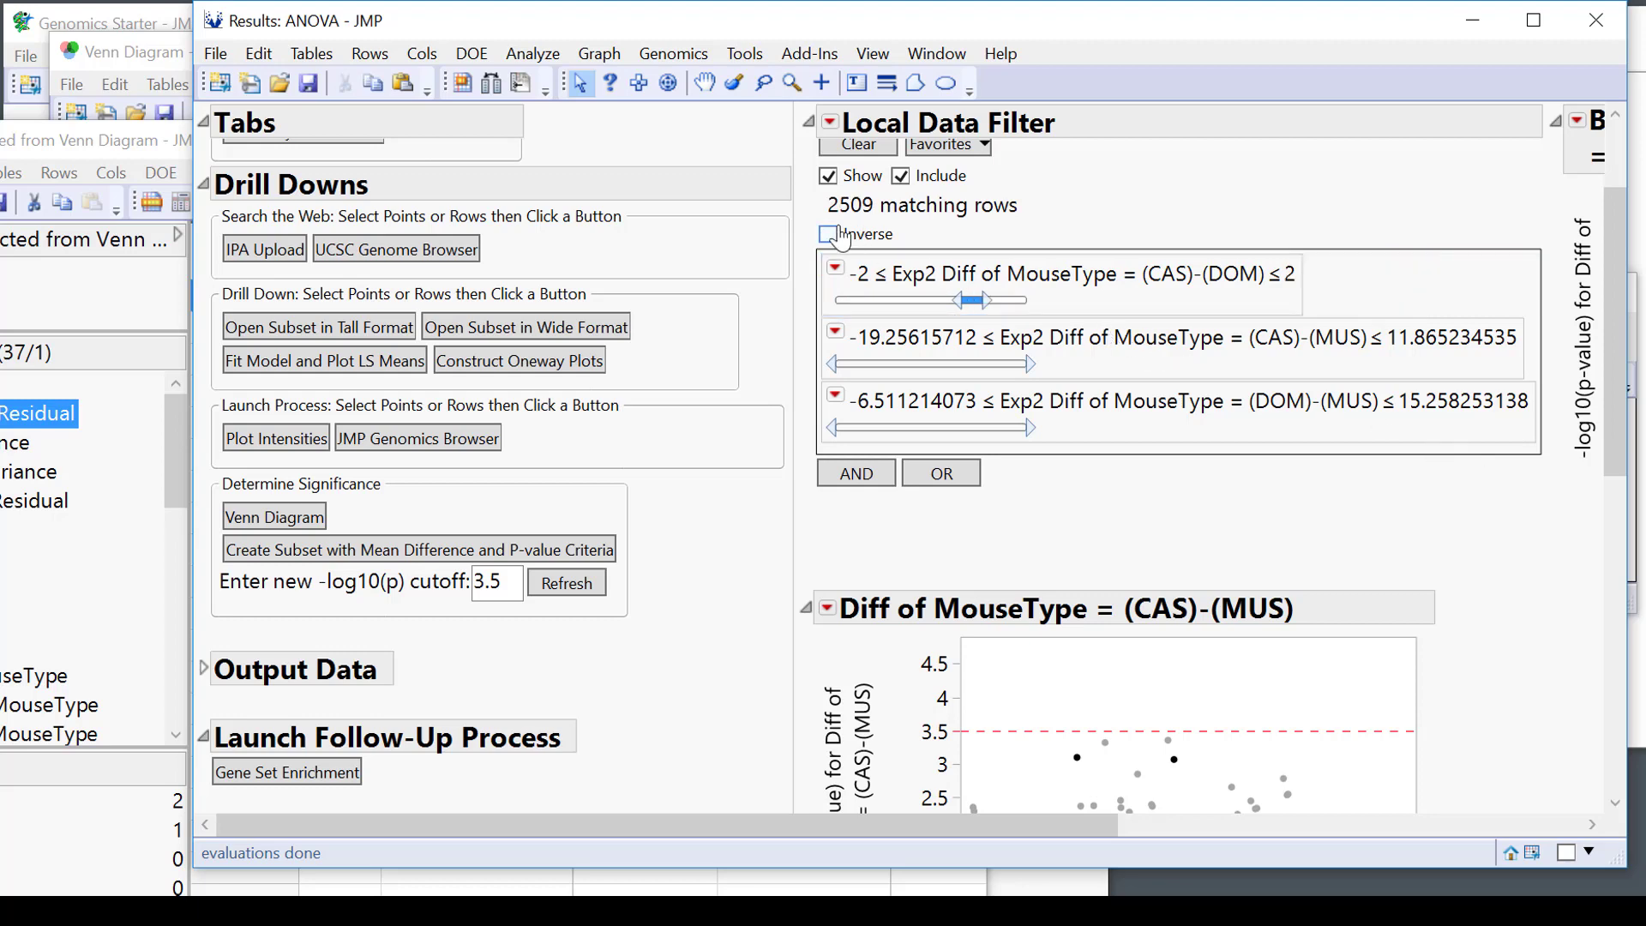
left_click(828, 234)
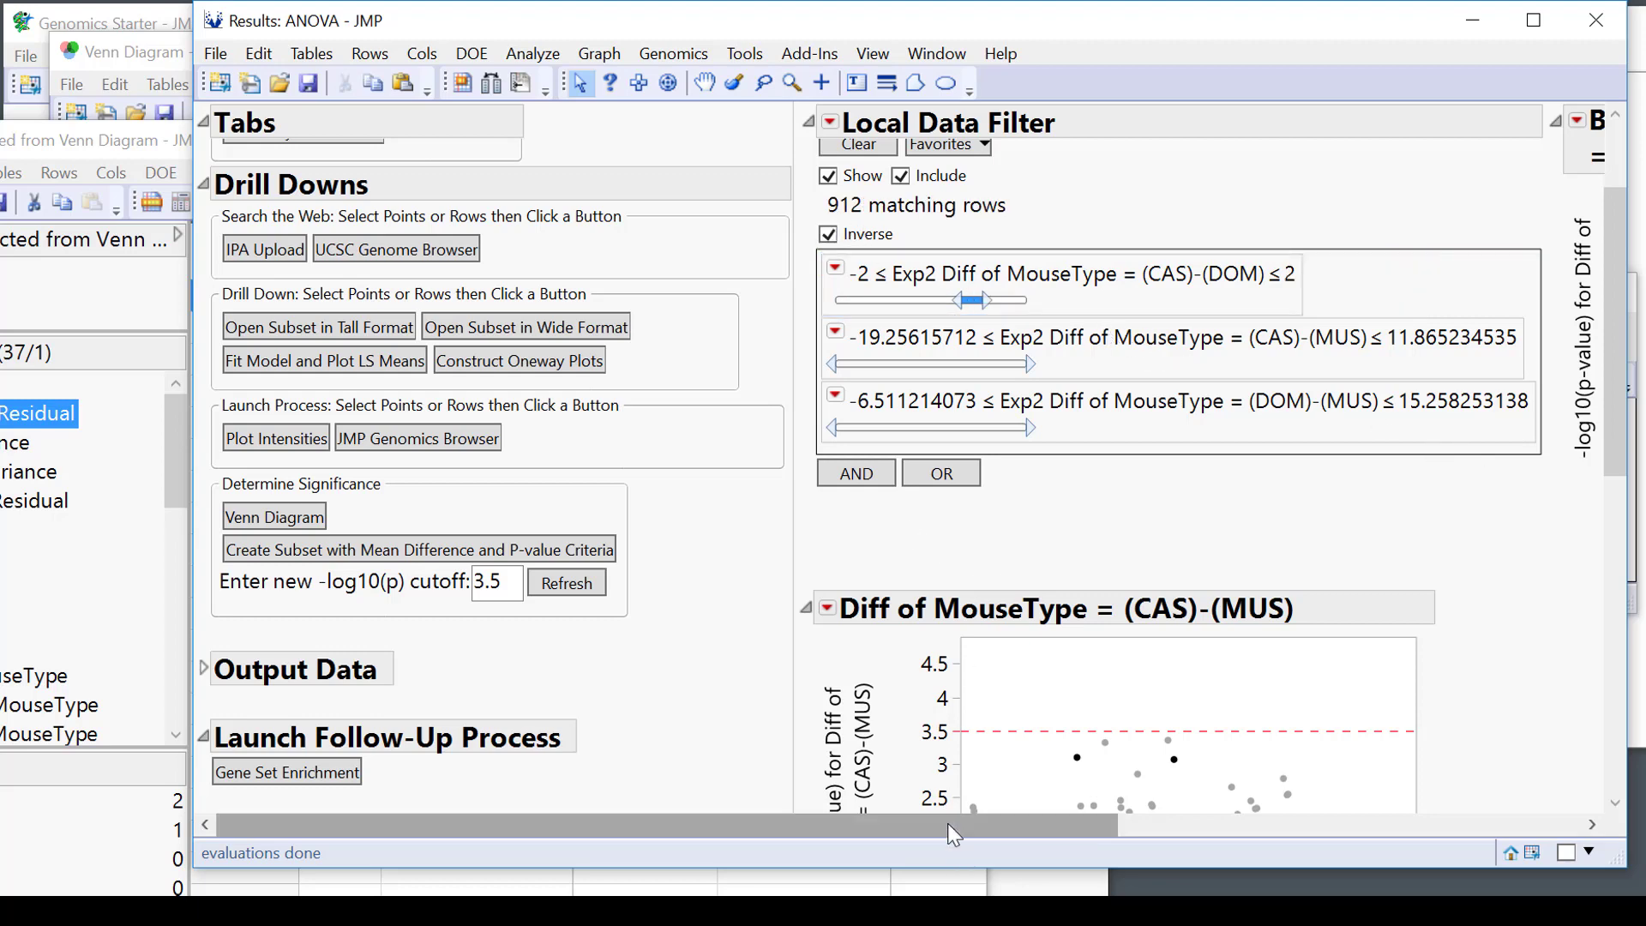
left_click_drag(948, 825, 1342, 836)
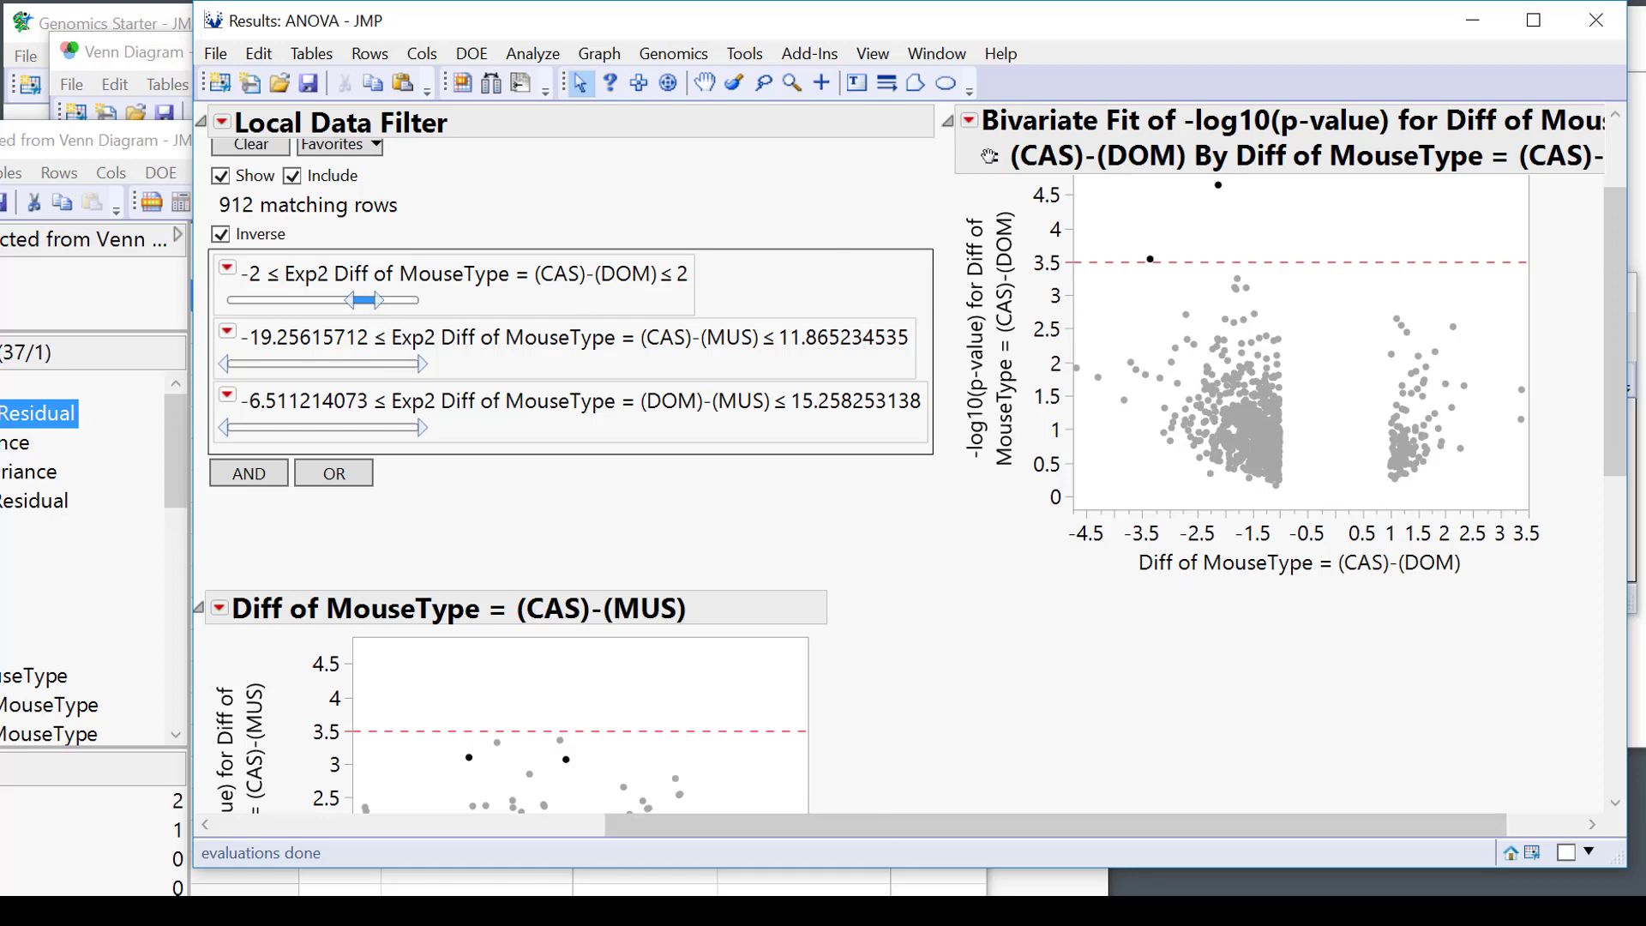
scroll(1196, 634, "up", 3)
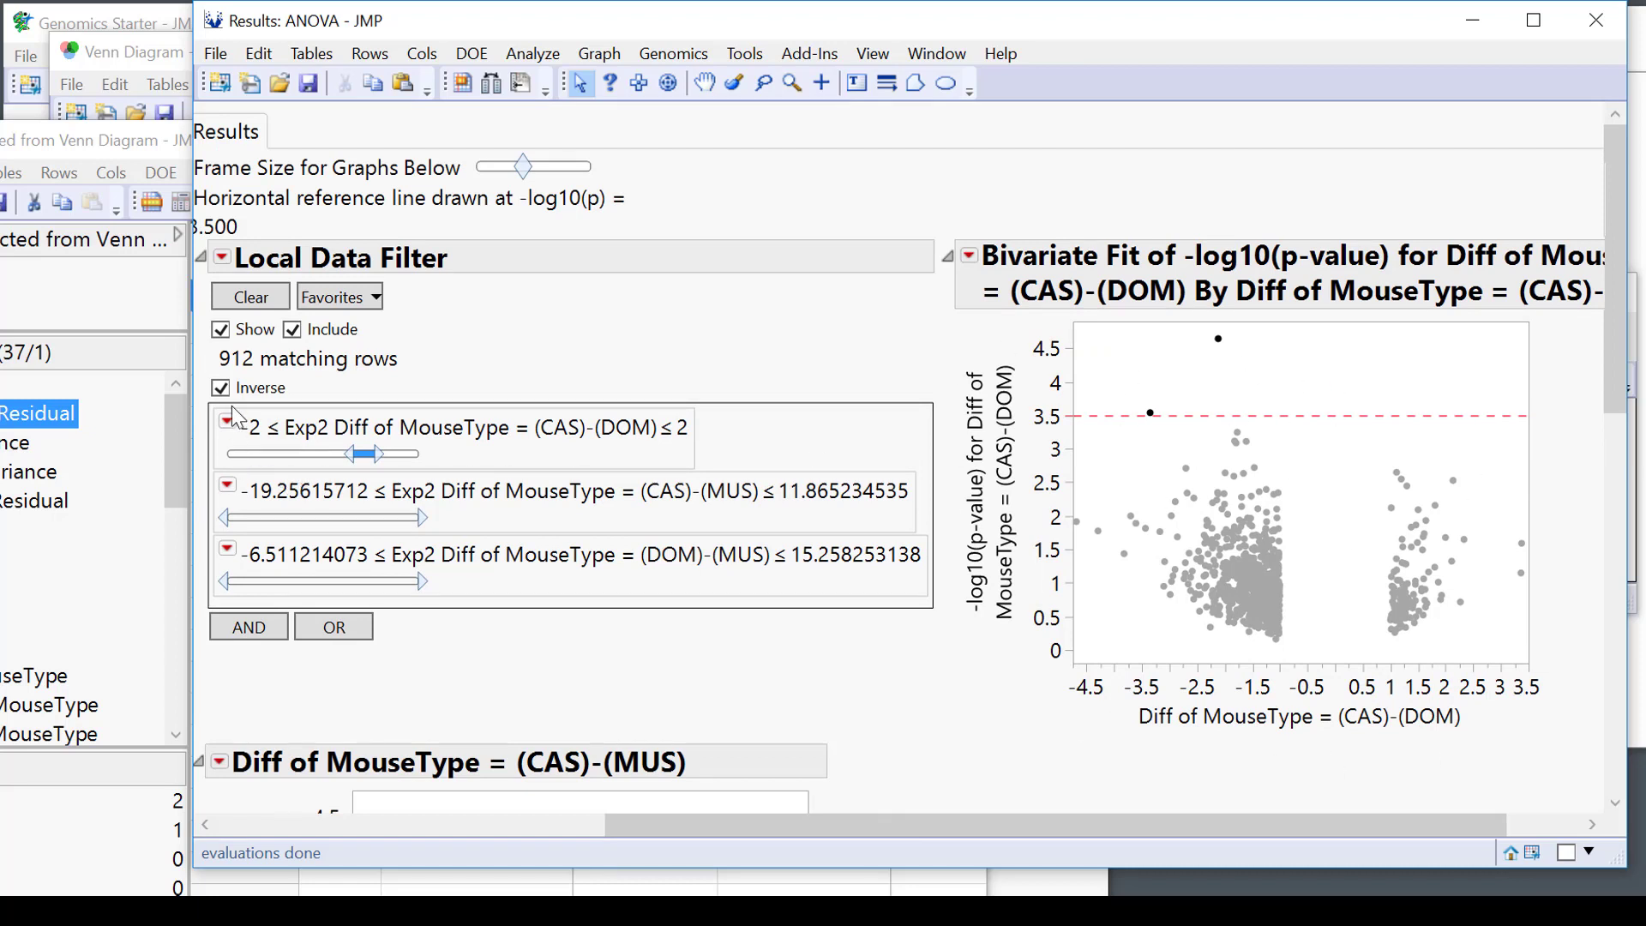
Remove the local data filter and pin labels for rows 217 and 2689, moving the 2689 label aside.
left_click(222, 257)
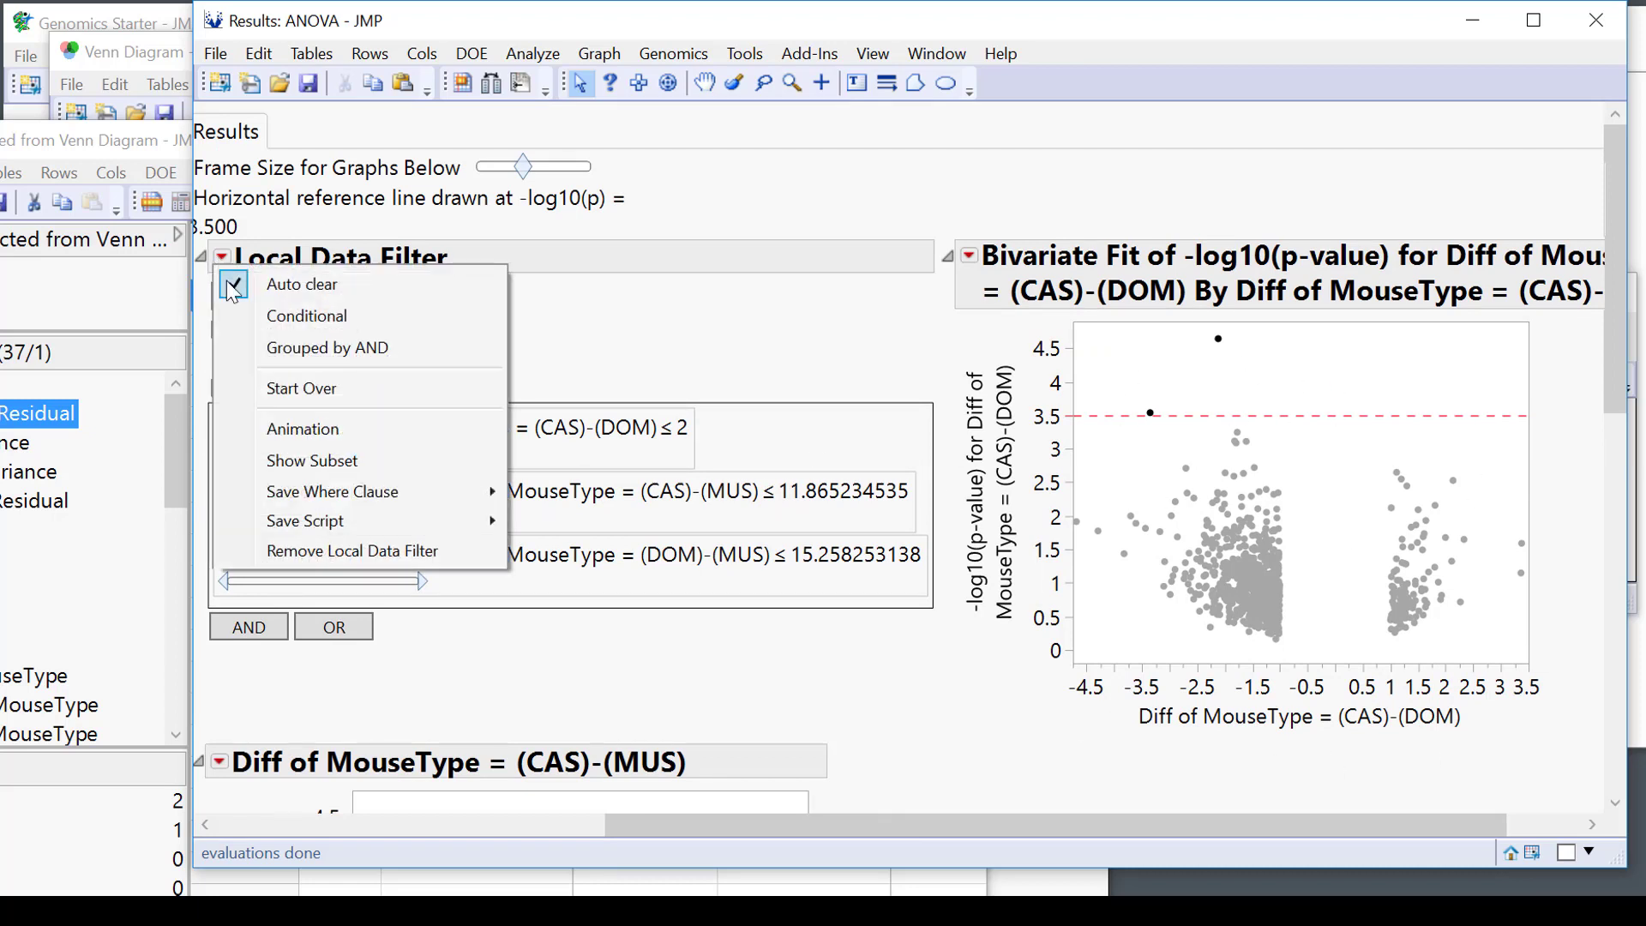
left_click(297, 550)
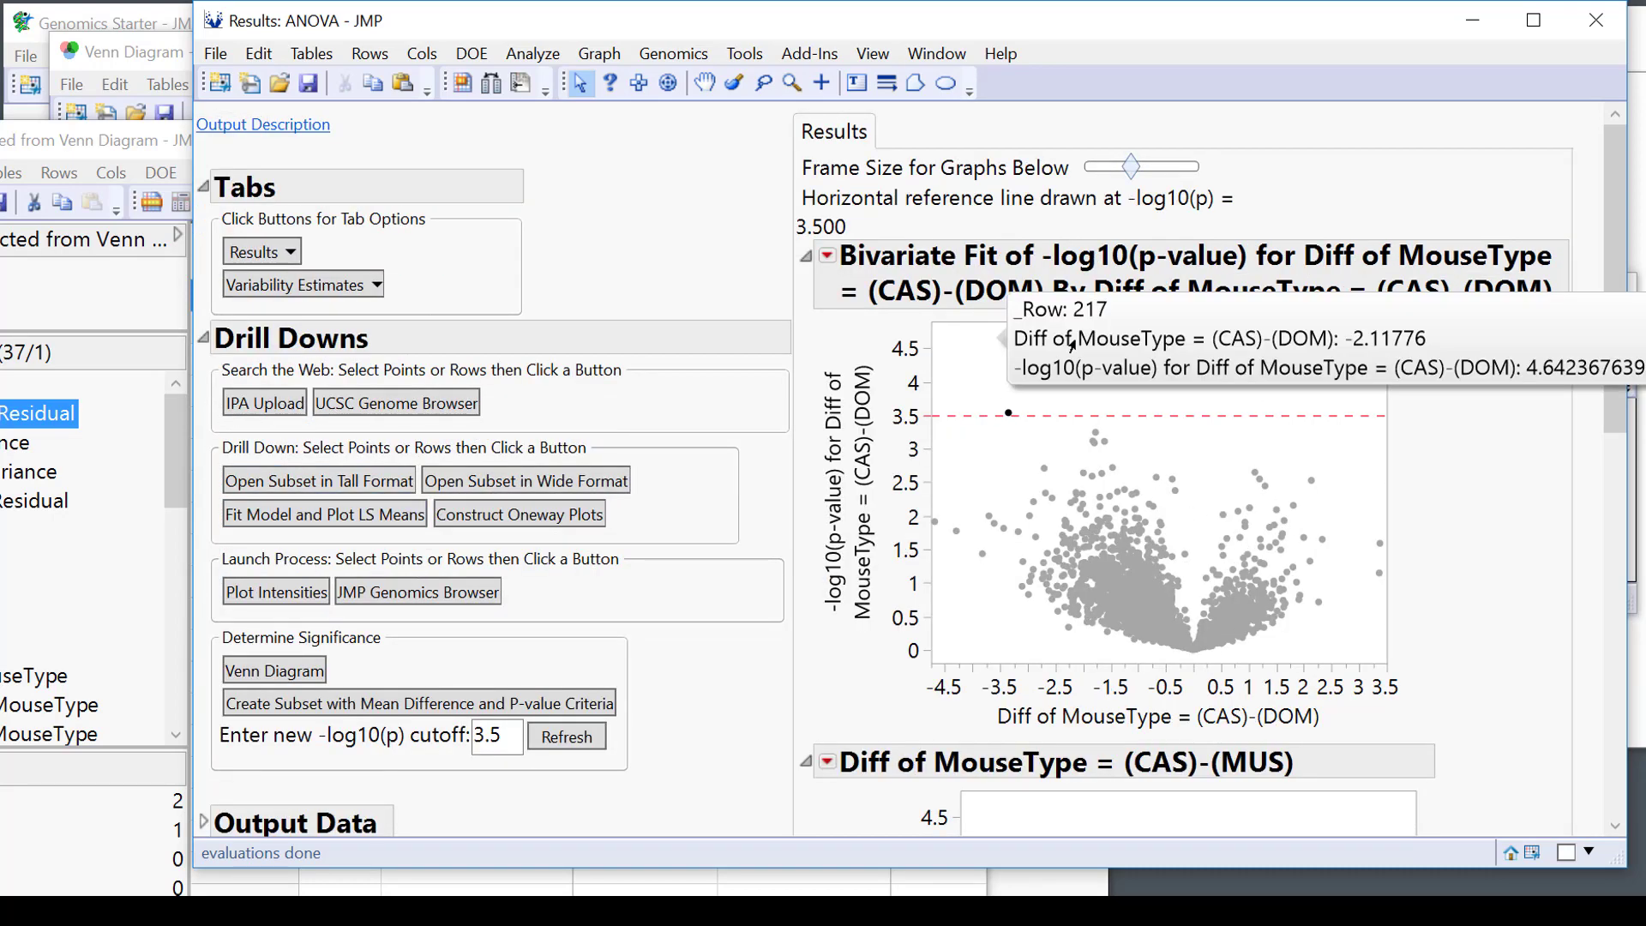
mouse_move(1070, 345)
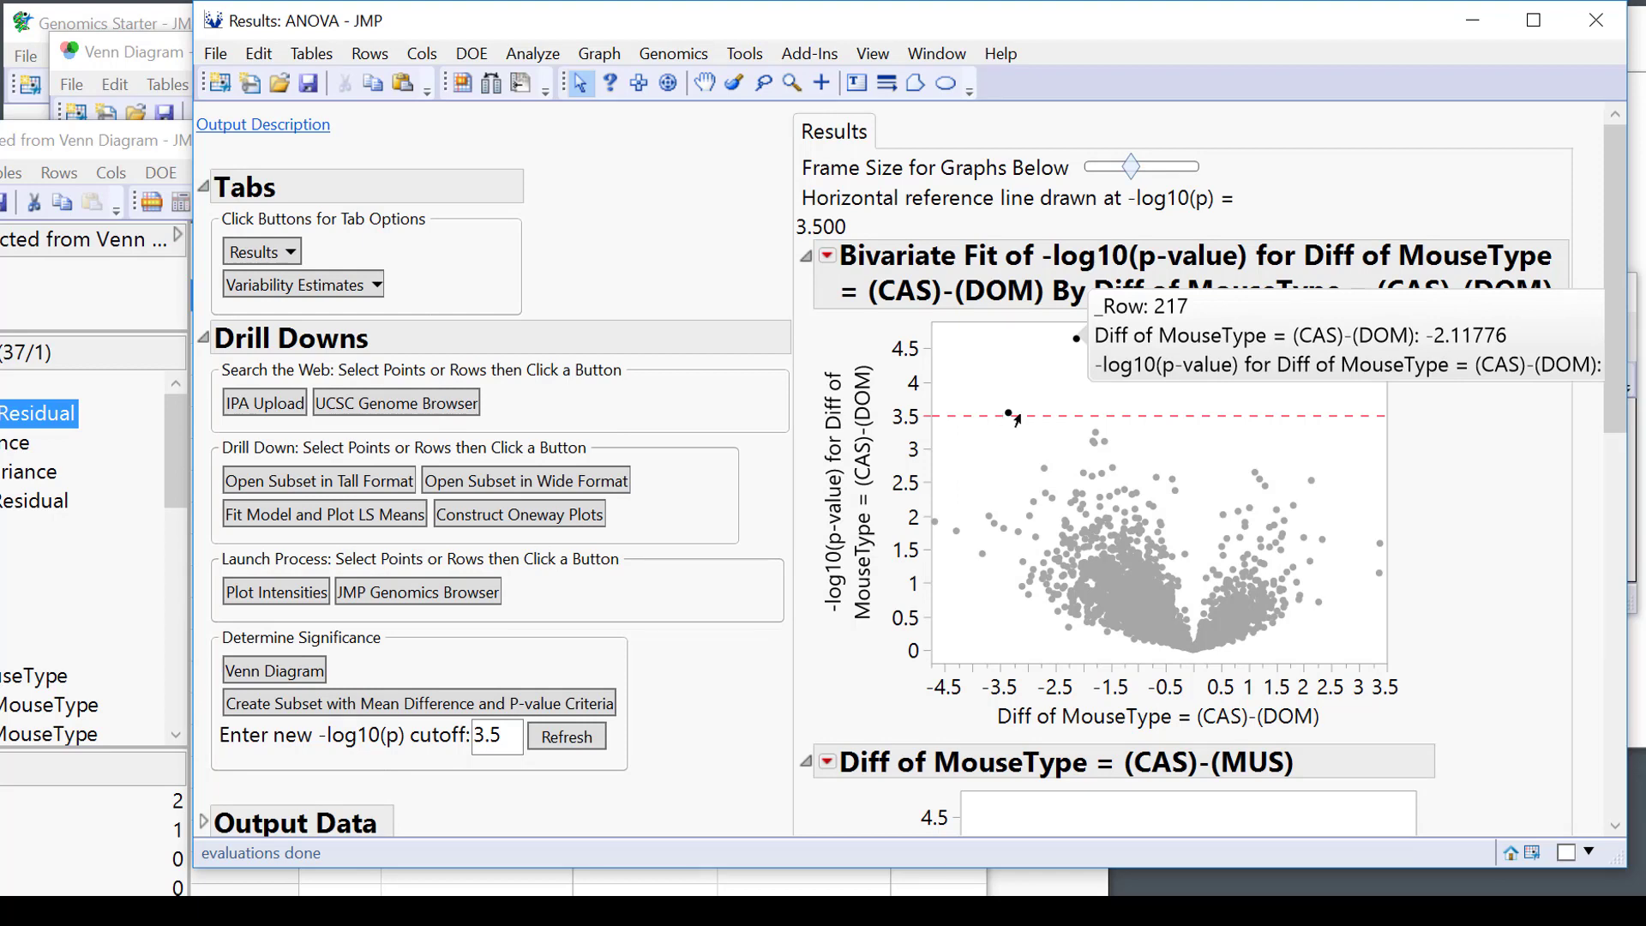
mouse_move(1008, 416)
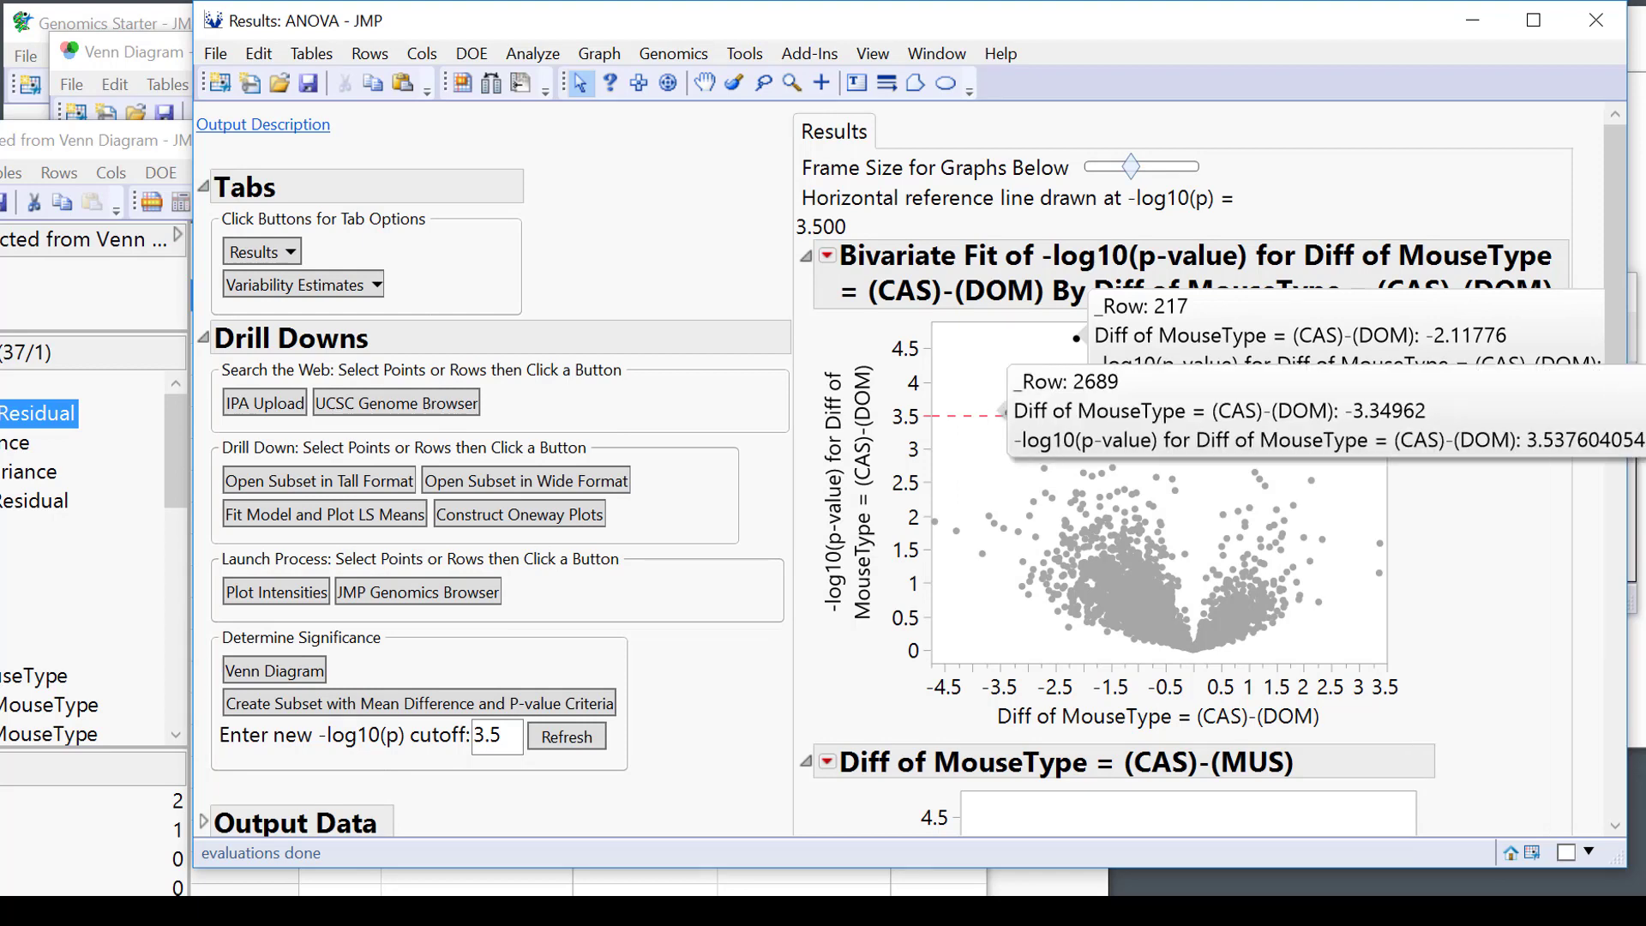
left_click_drag(1391, 424, 1301, 470)
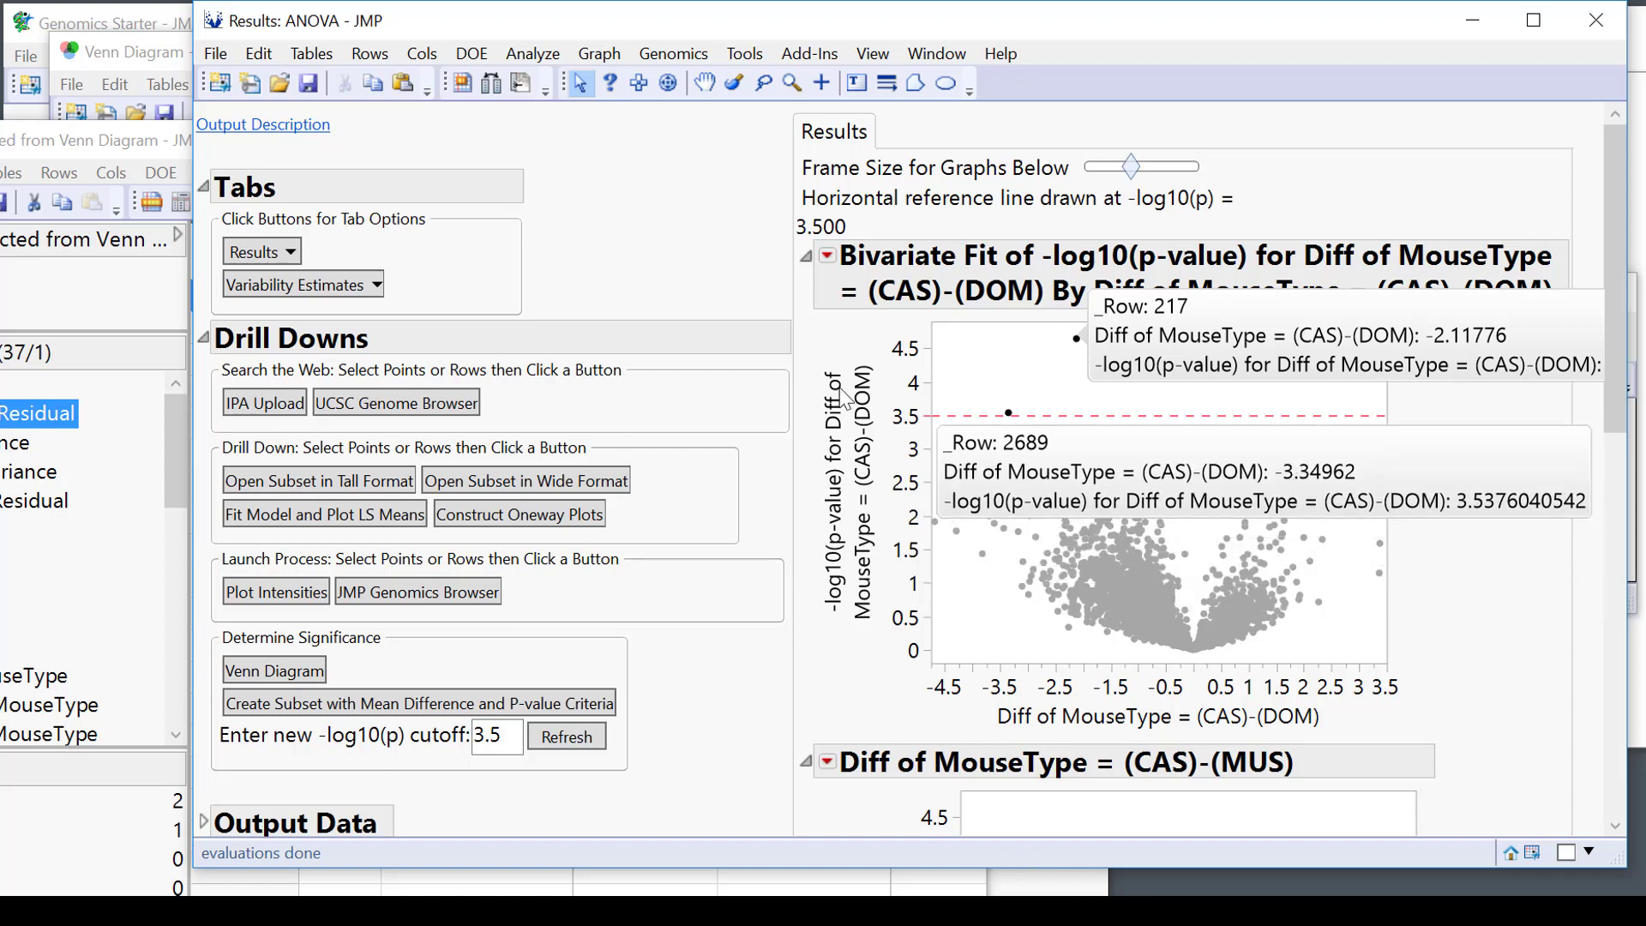
scroll(1378, 723, "down", 3)
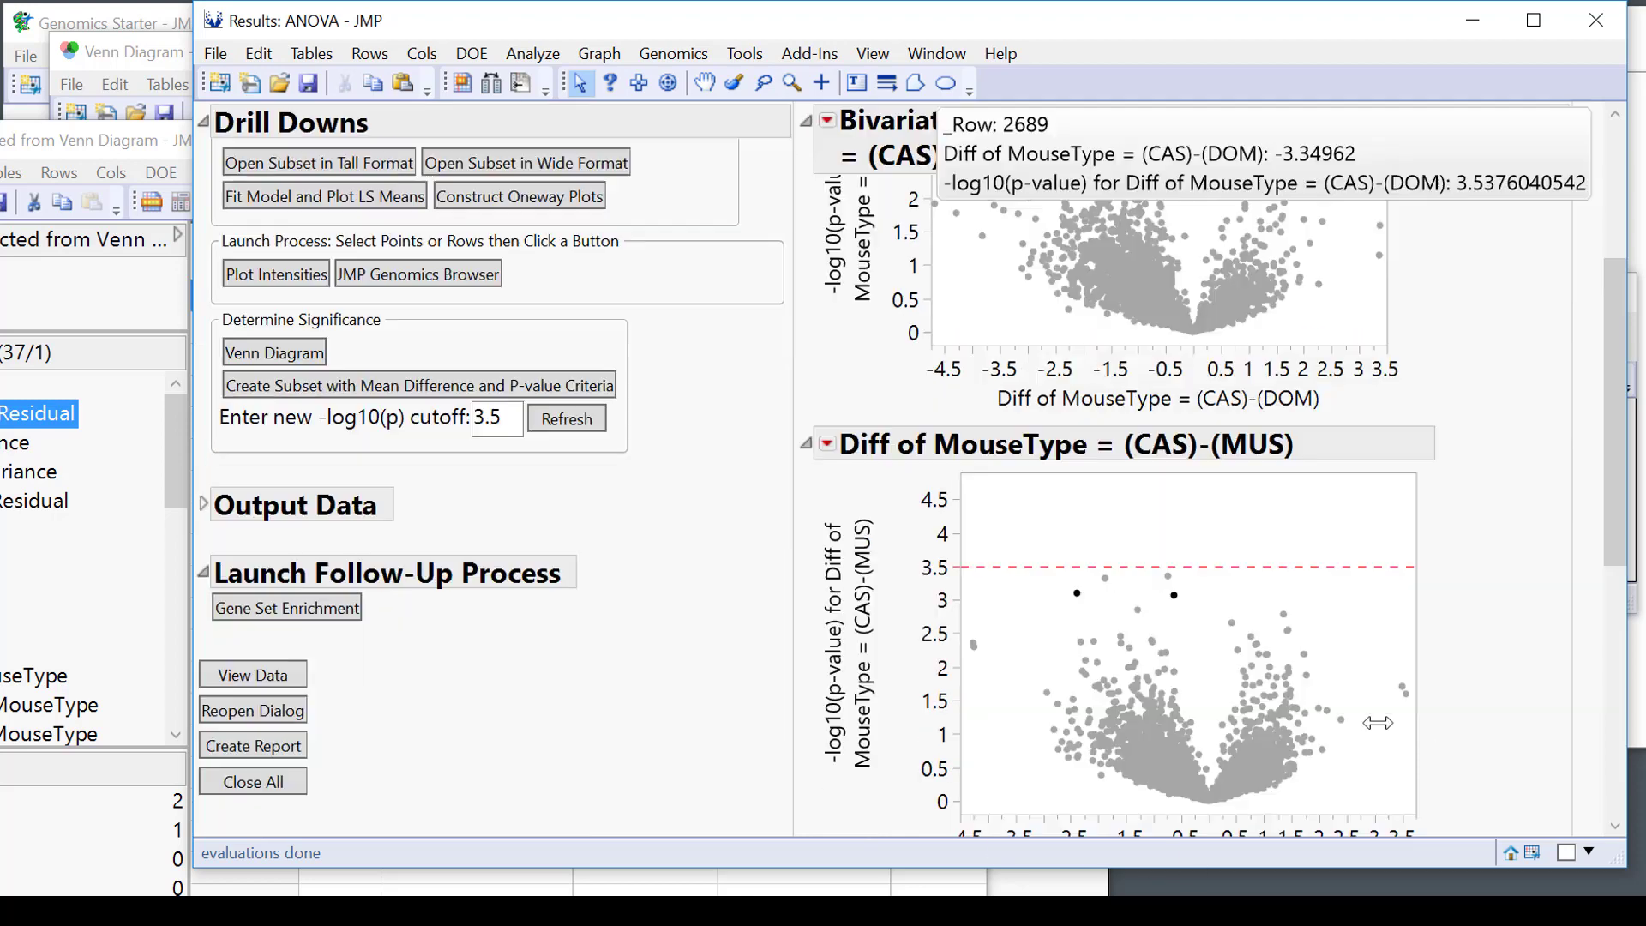
scroll(1502, 745, "down", 3)
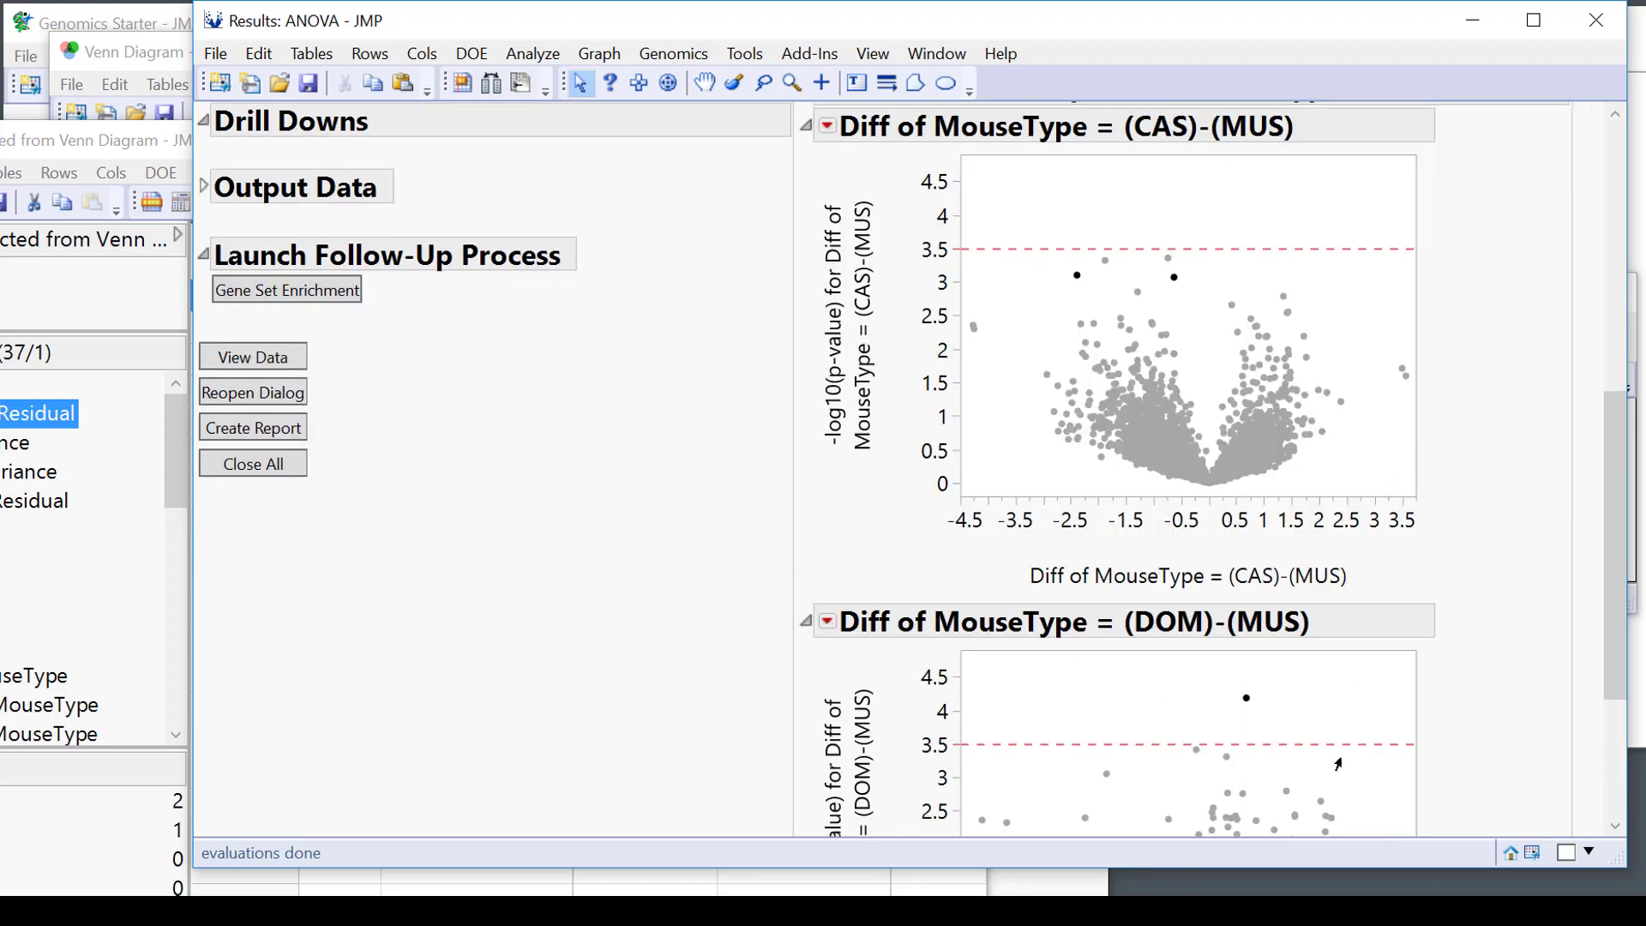
scroll(1516, 636, "up", 4)
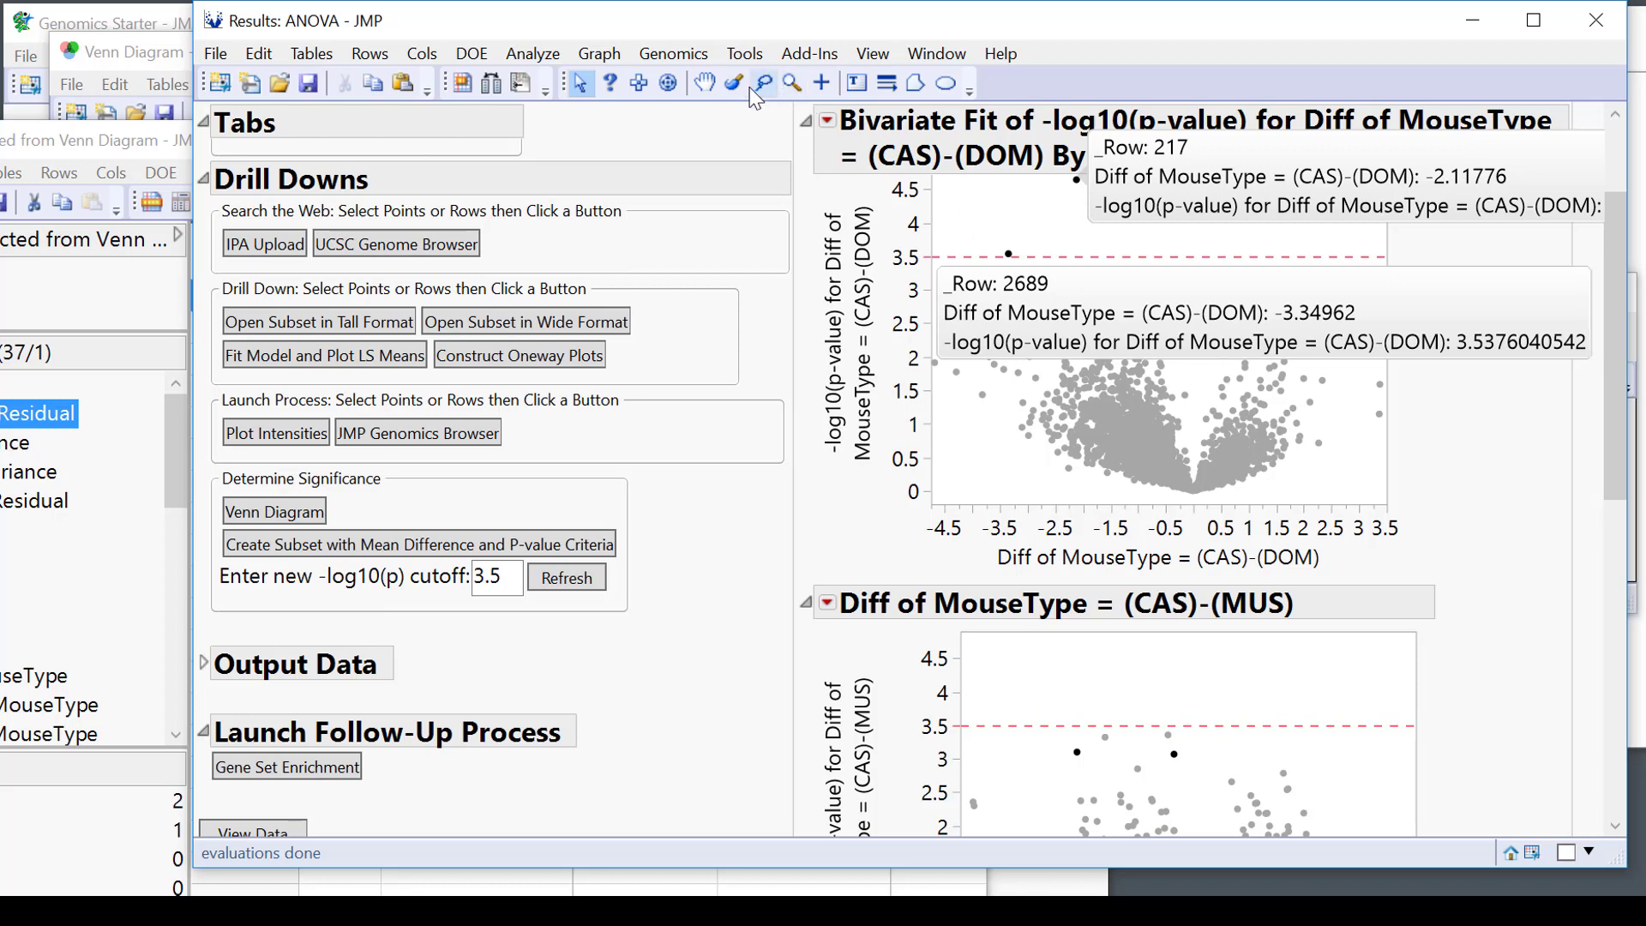
Add a 'Hi!' text annotation in the CAS-MUS volcano plot and nudge it up and right.
left_click(856, 84)
left_click_drag(1247, 660, 1362, 725)
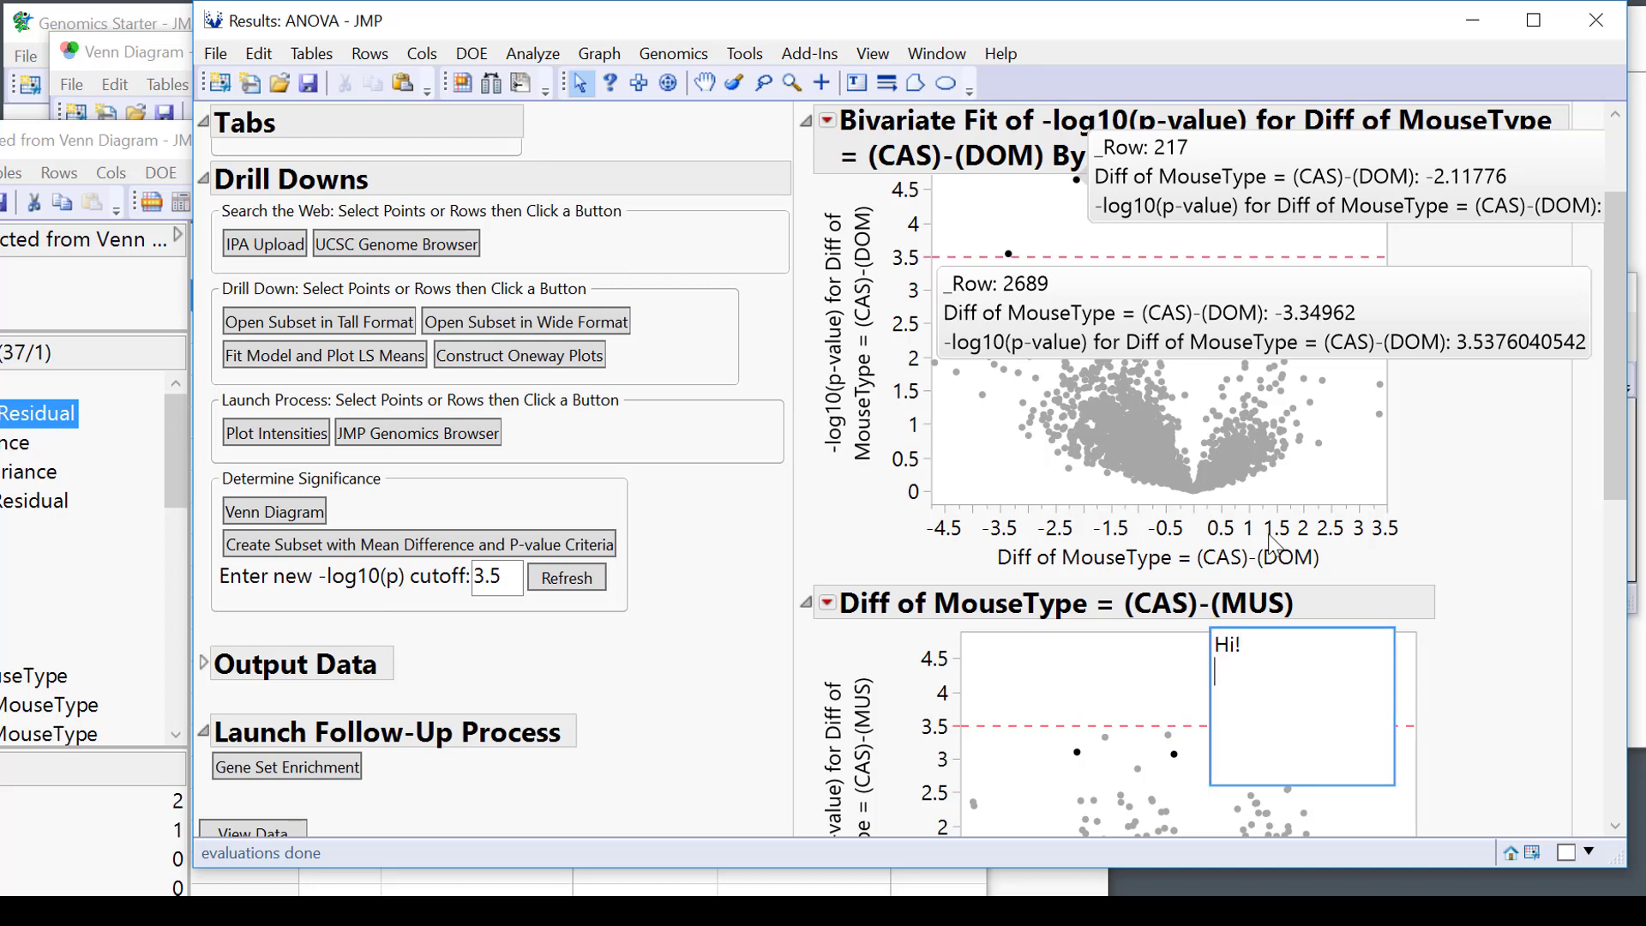
left_click(1549, 709)
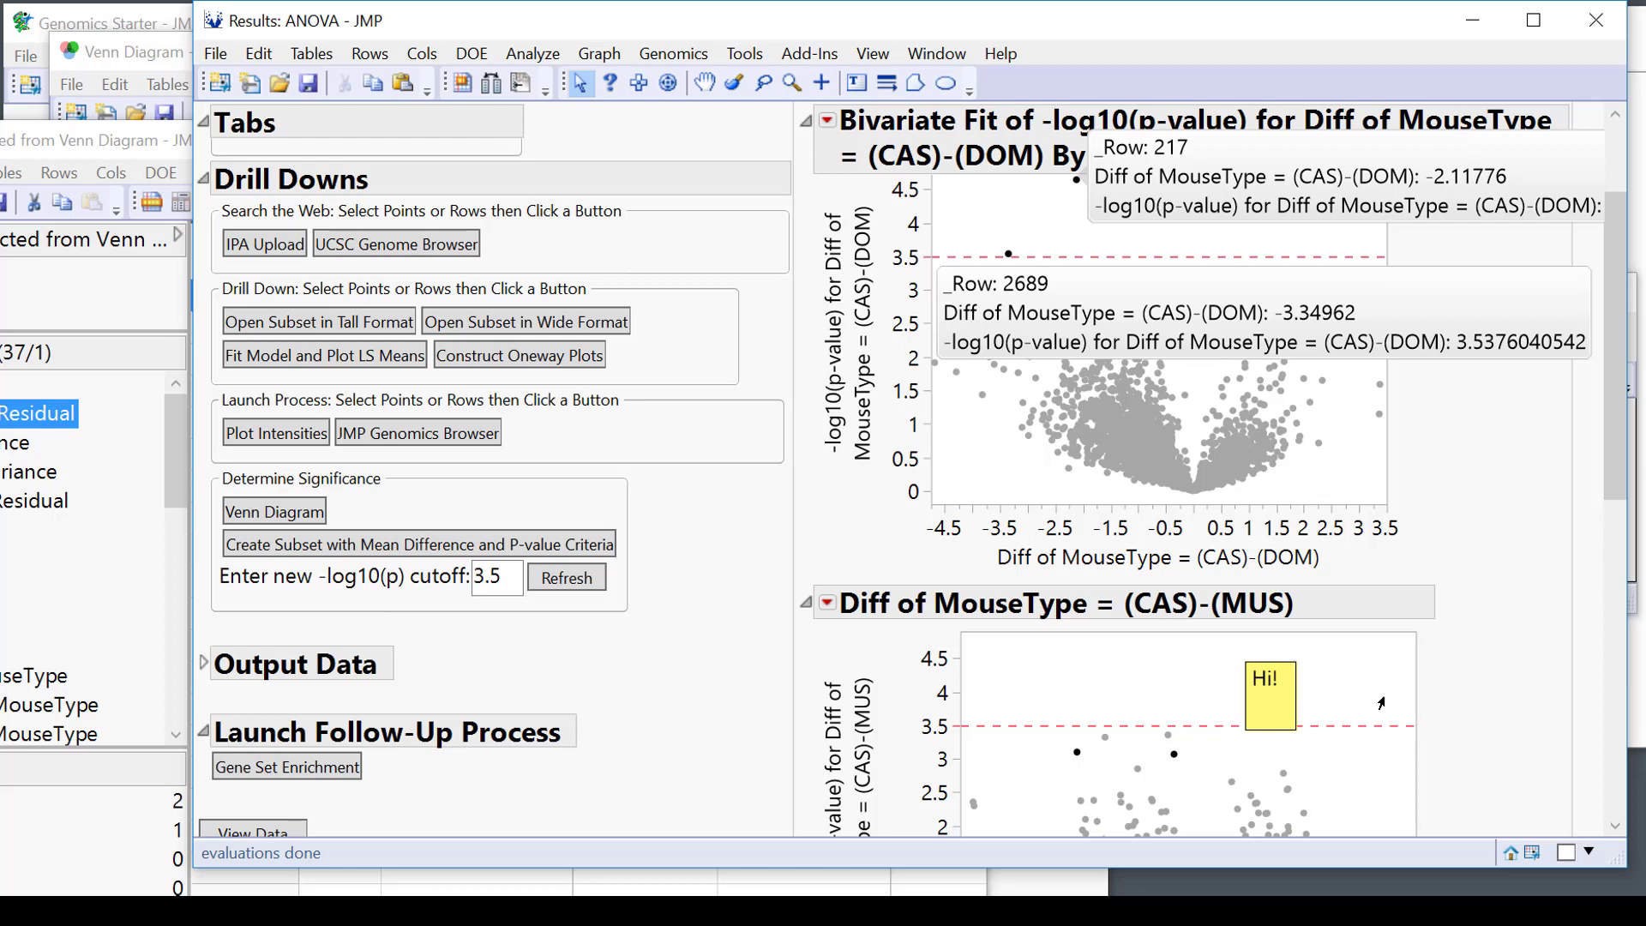
left_click_drag(1282, 699, 1325, 676)
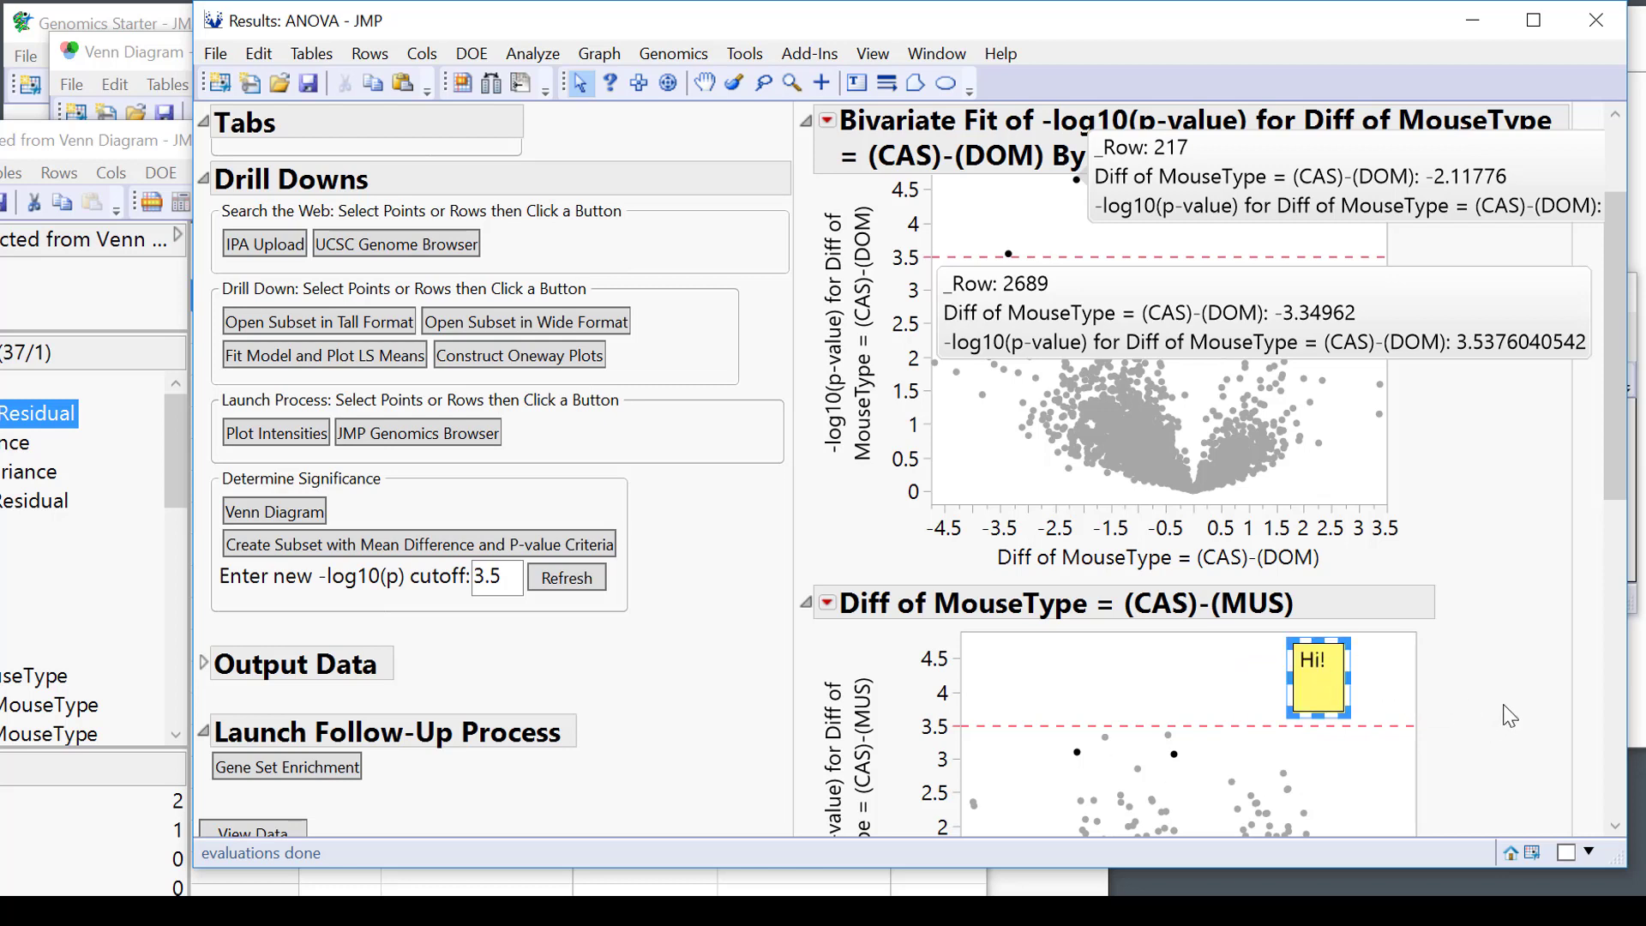
left_click(1541, 694)
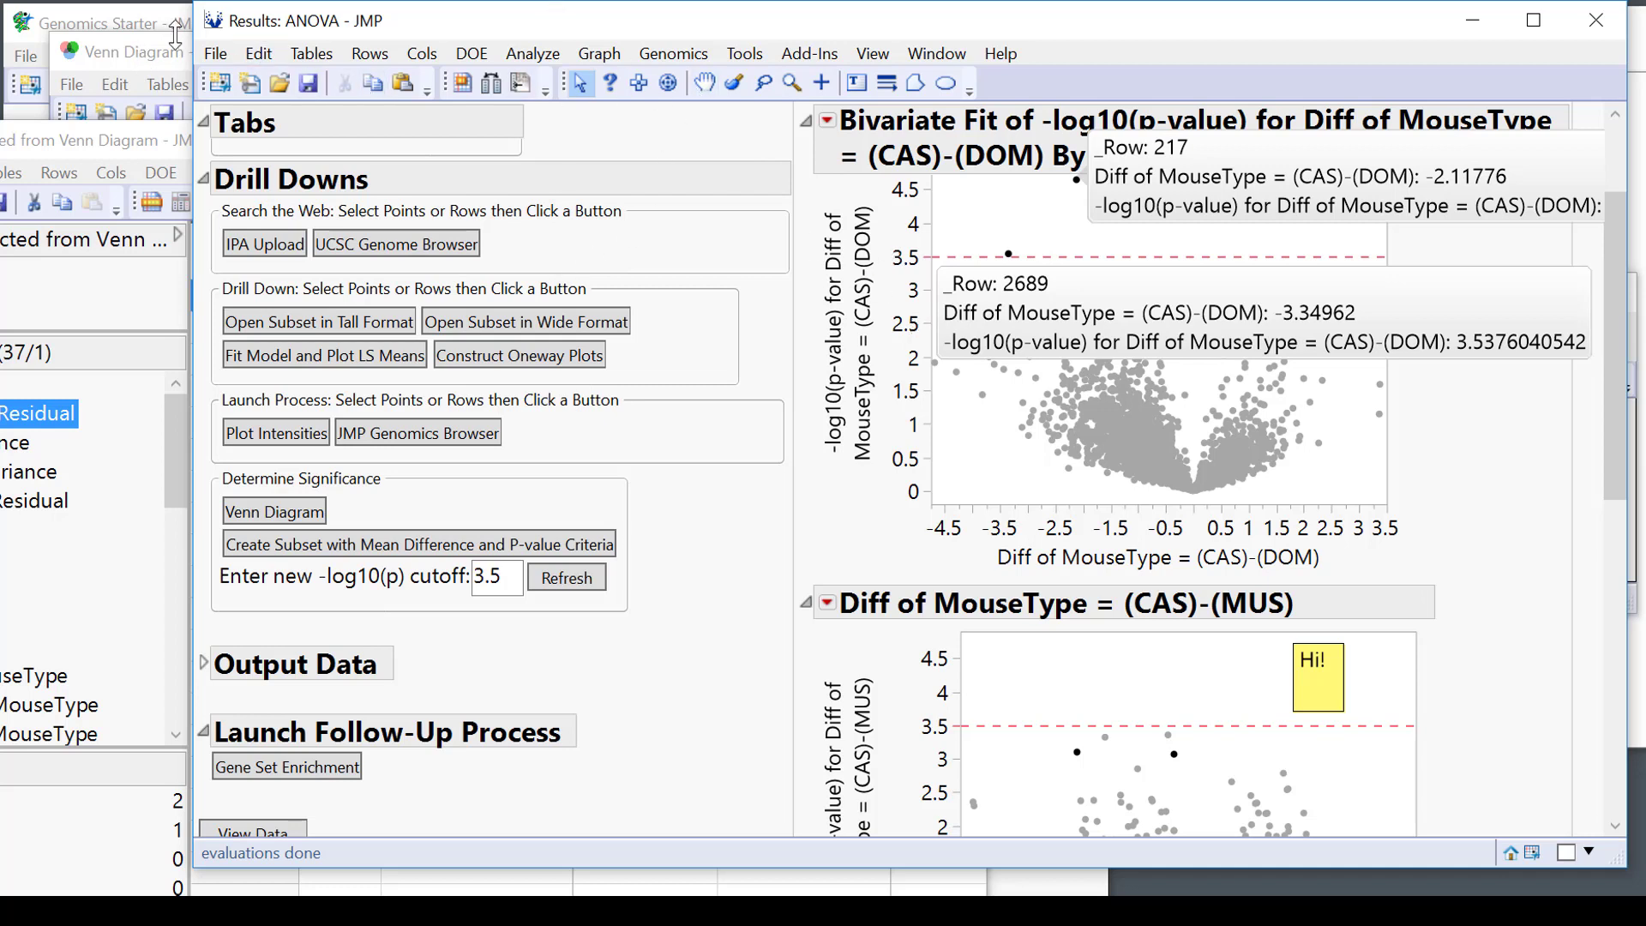
Start saving the report via Save As, choosing EMF File (*.emf) as Results- ANOVA.emf.
left_click(216, 56)
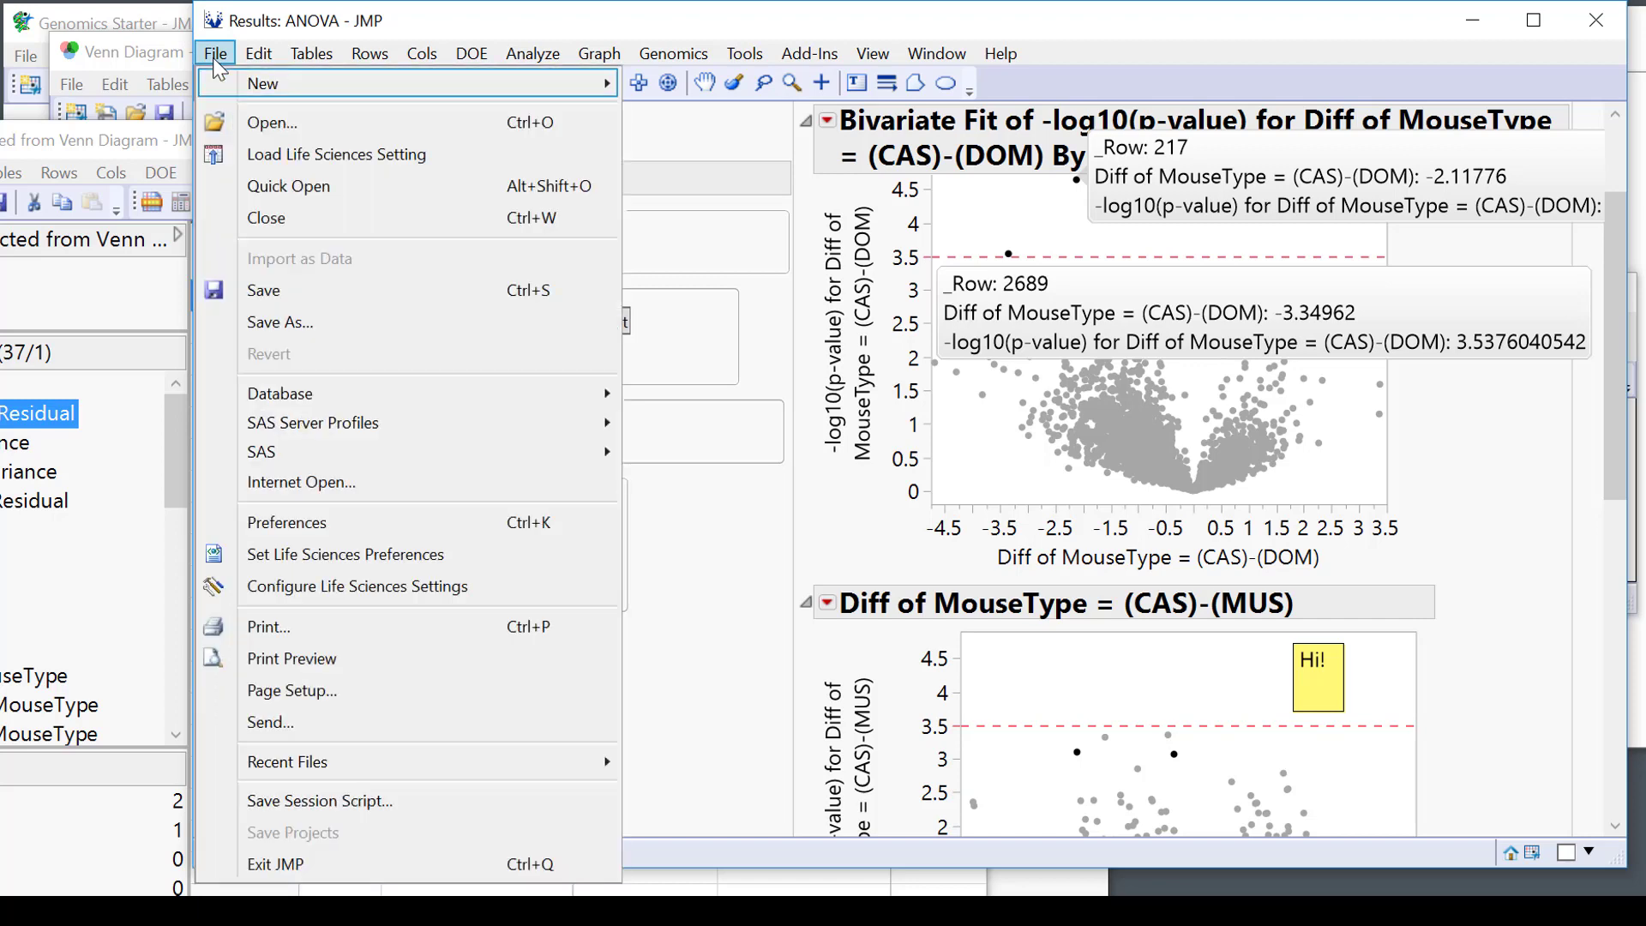
left_click(322, 319)
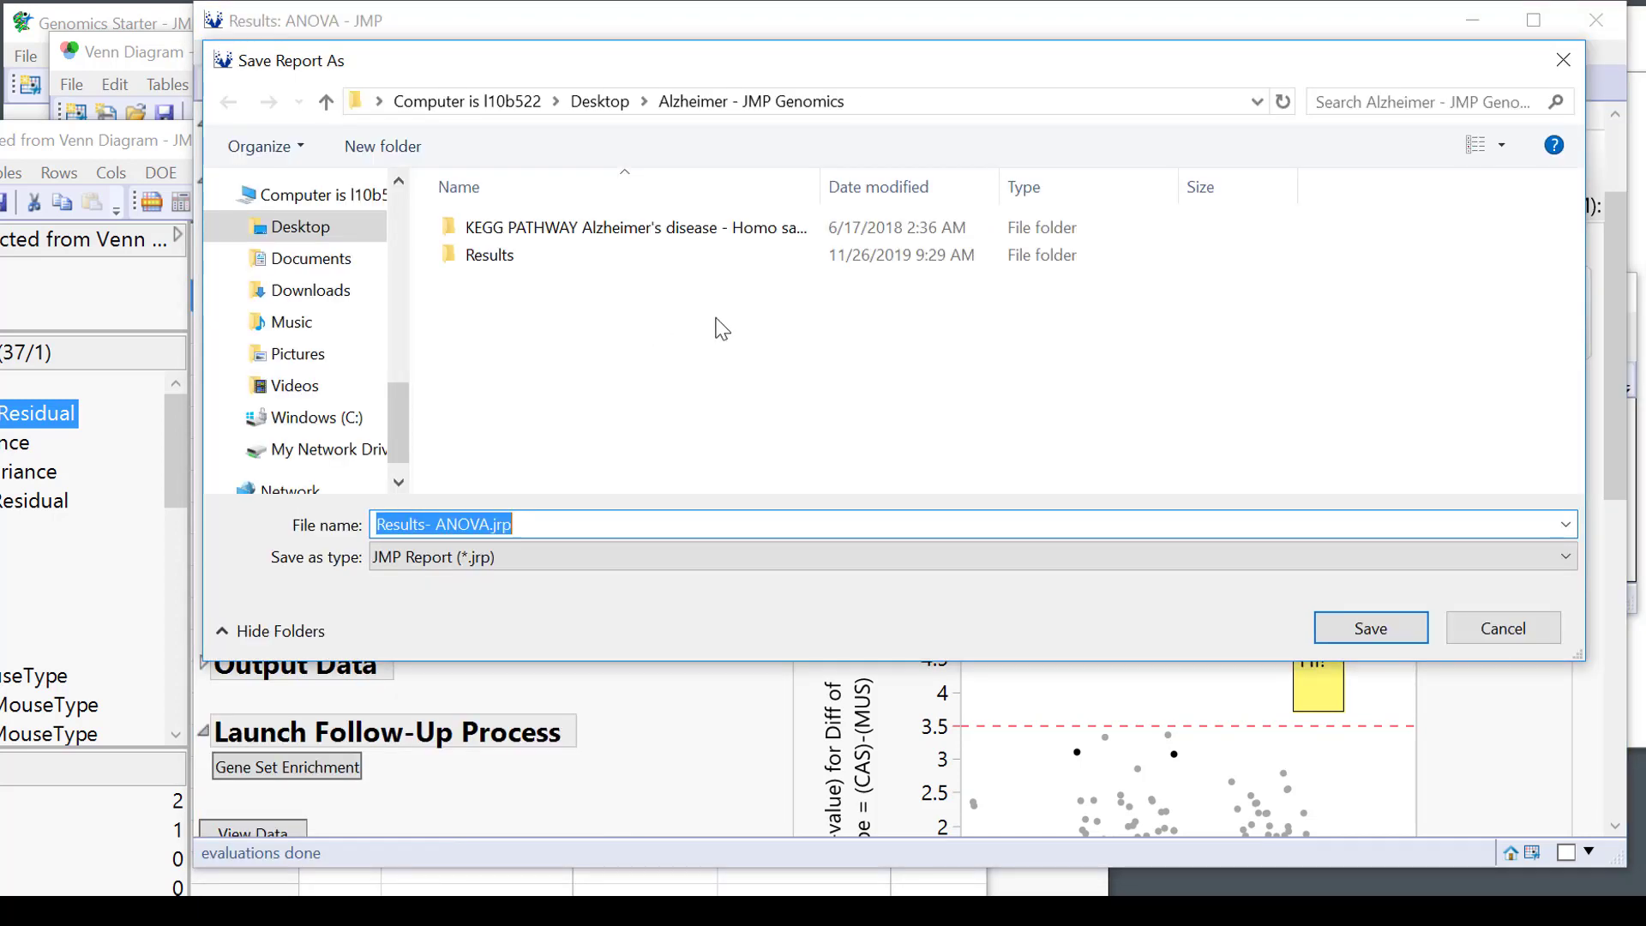
left_click(495, 561)
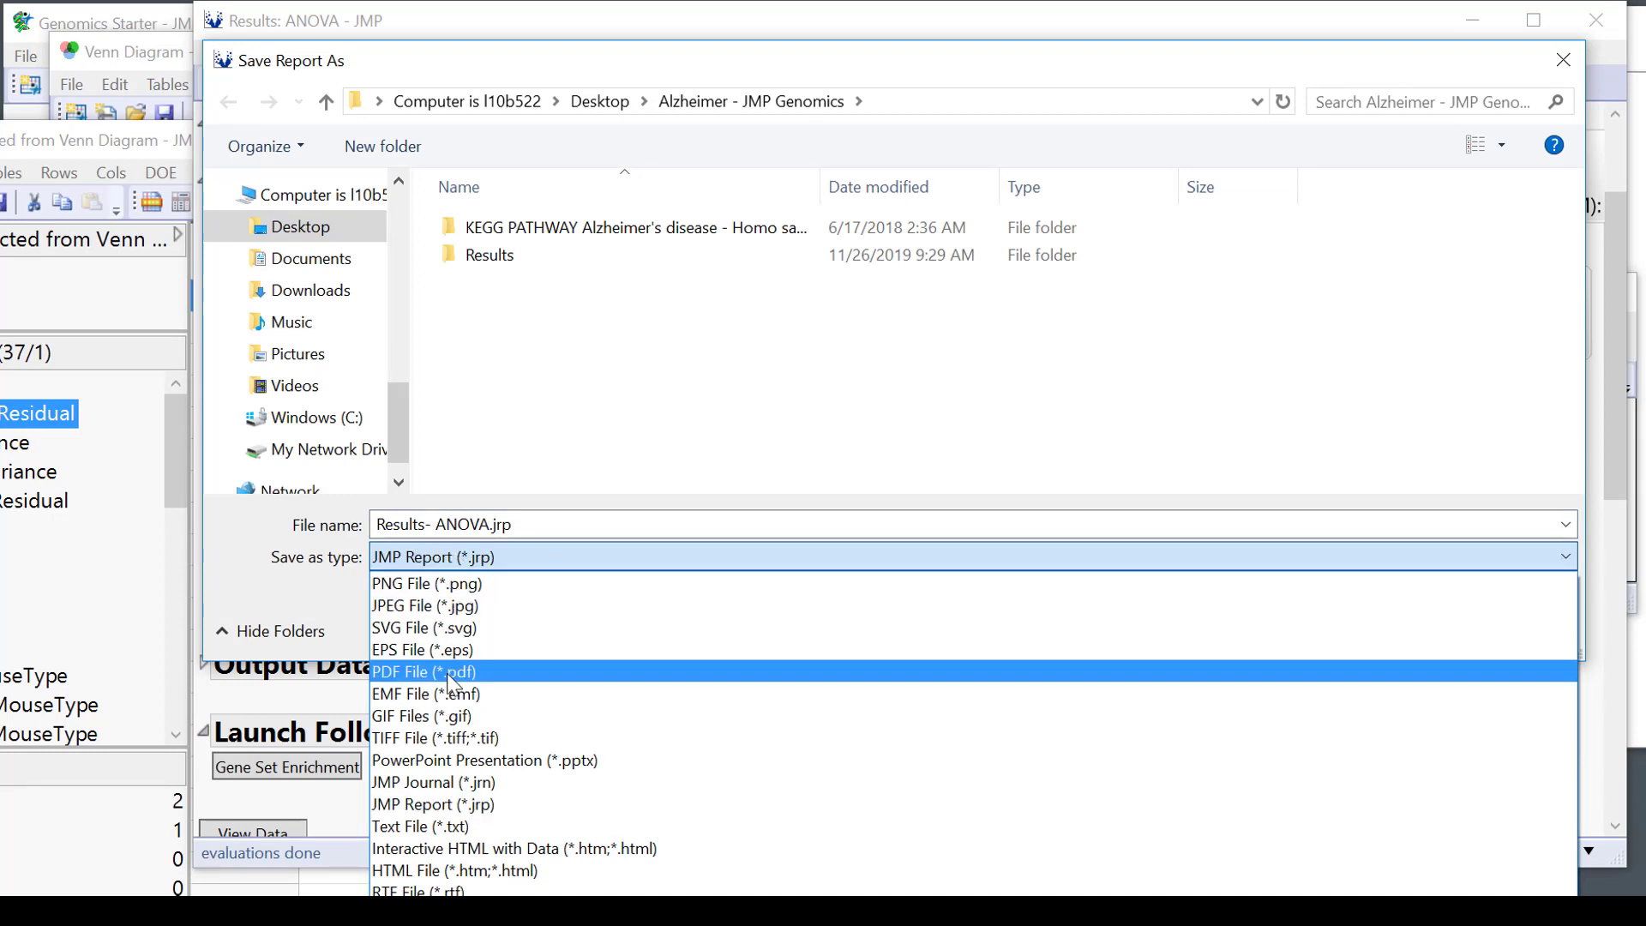
left_click(409, 694)
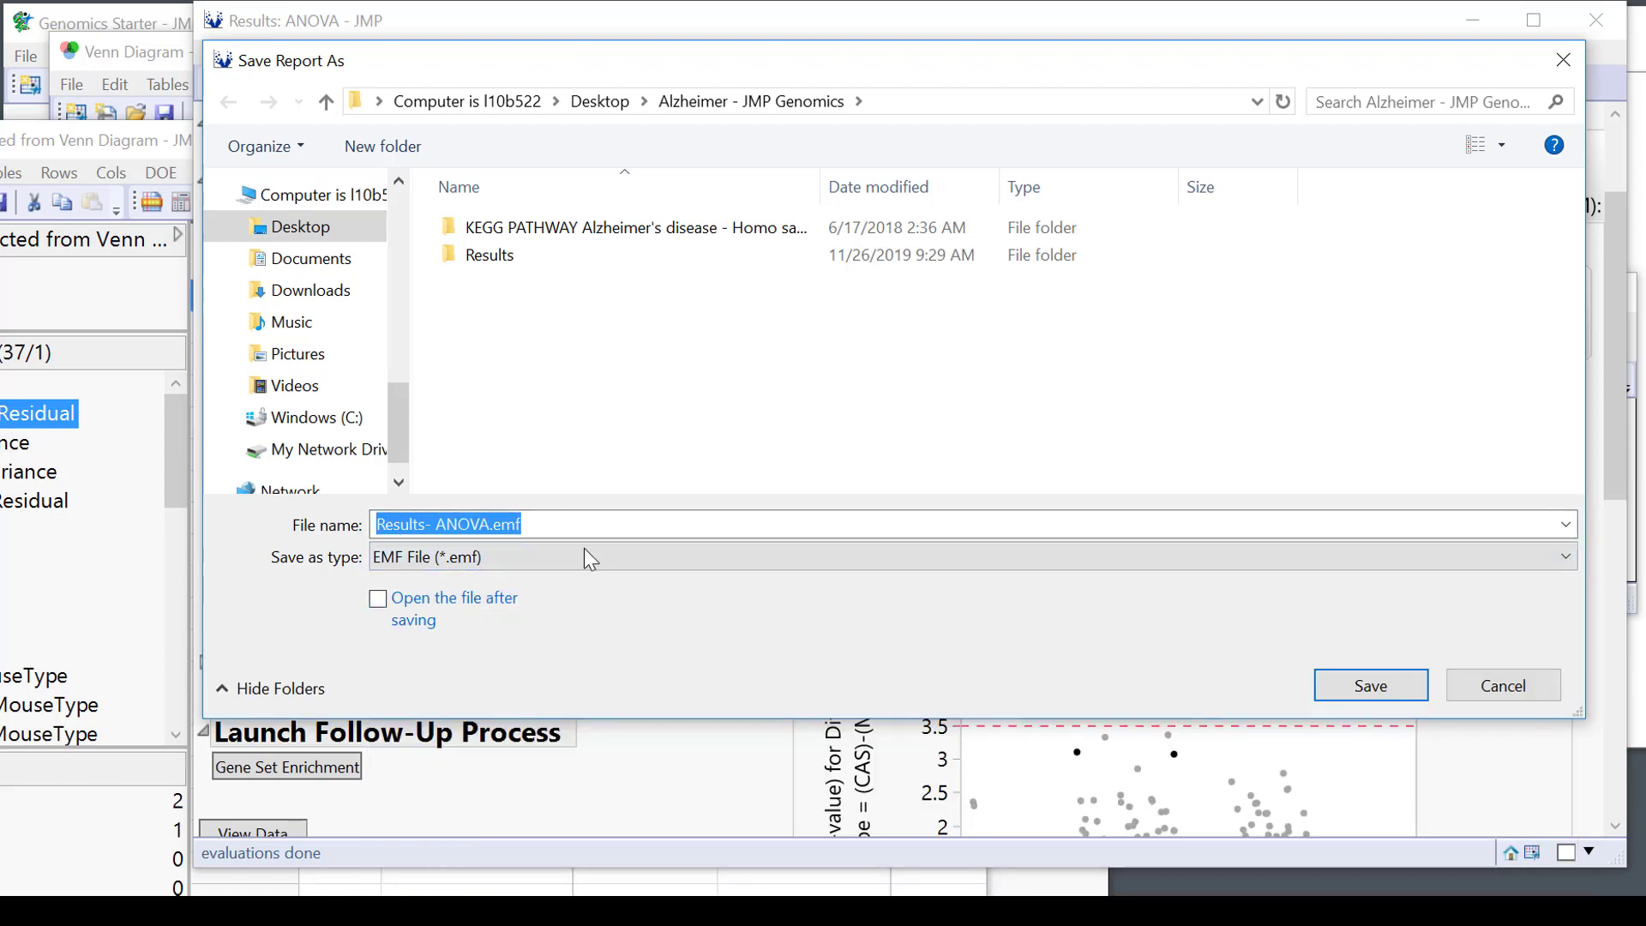
left_click(543, 559)
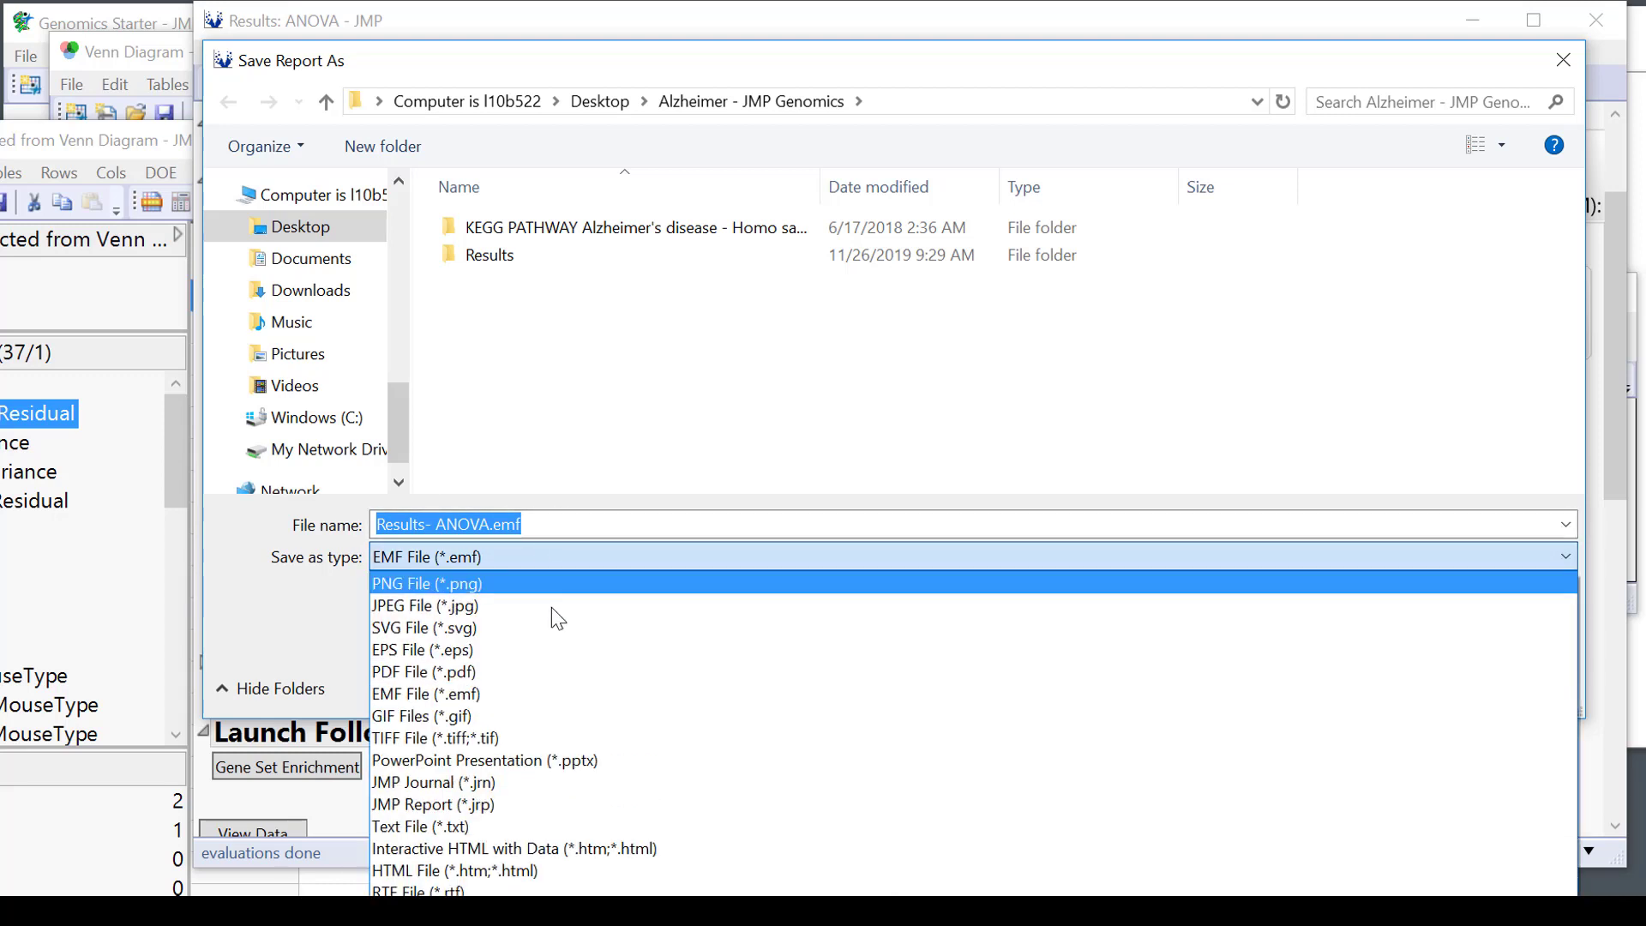
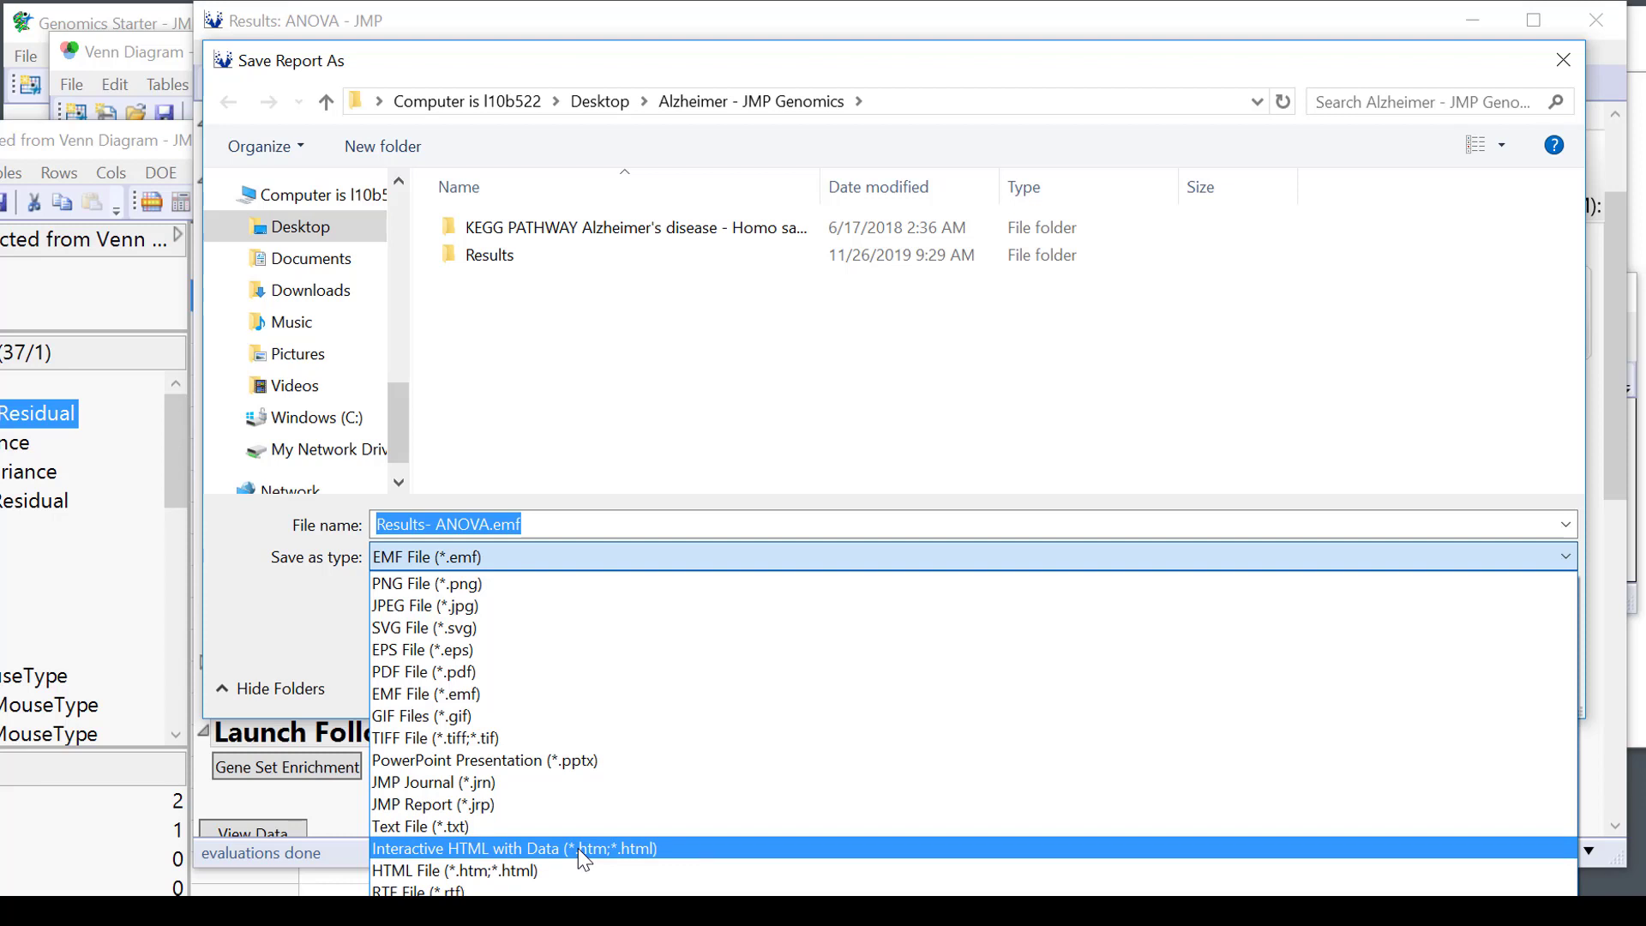
Save the ANOVA report to the Desktop as Results- ANOVA.pdf, set to open after saving.
left_click(898, 77)
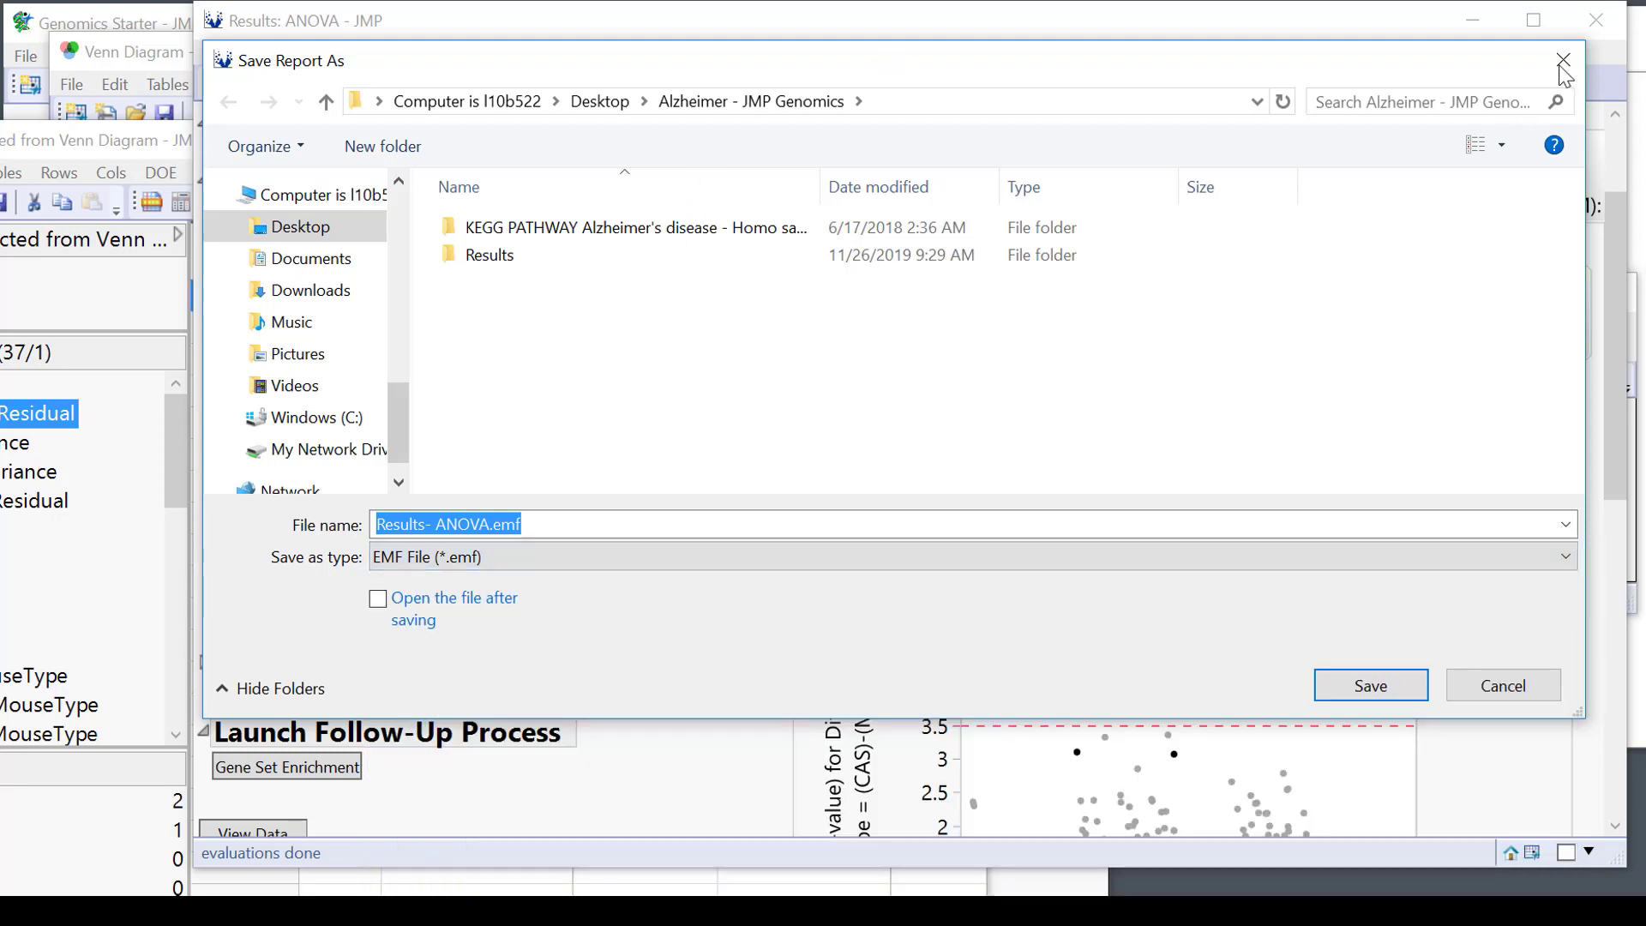
left_click(411, 554)
left_click(431, 582)
left_click(435, 554)
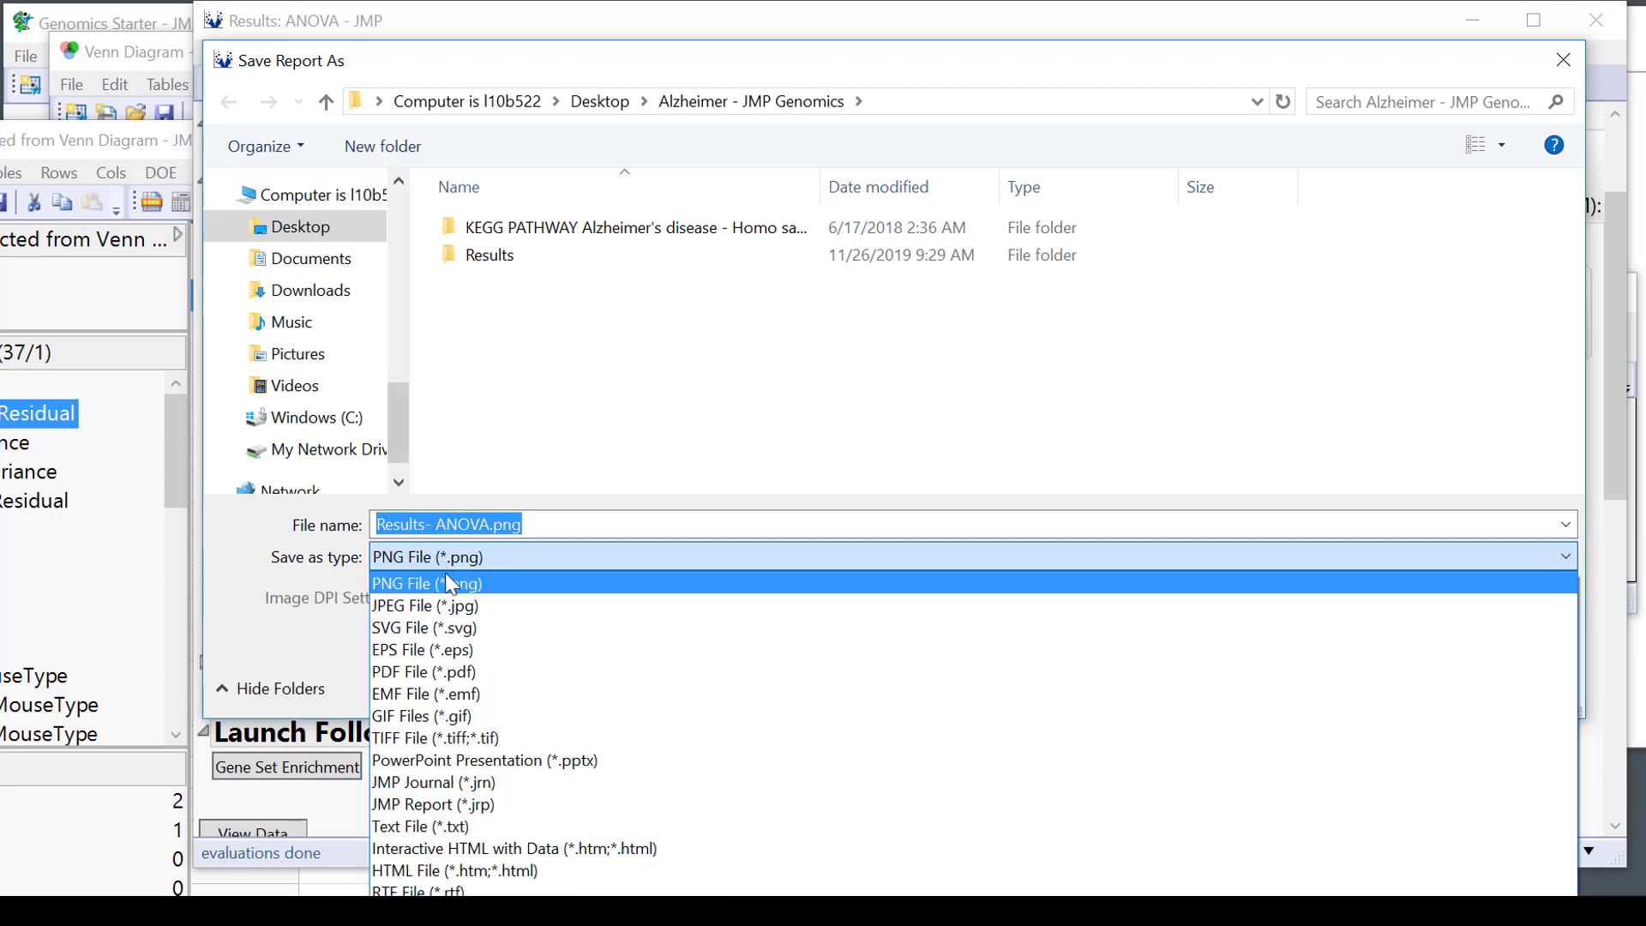
left_click(431, 673)
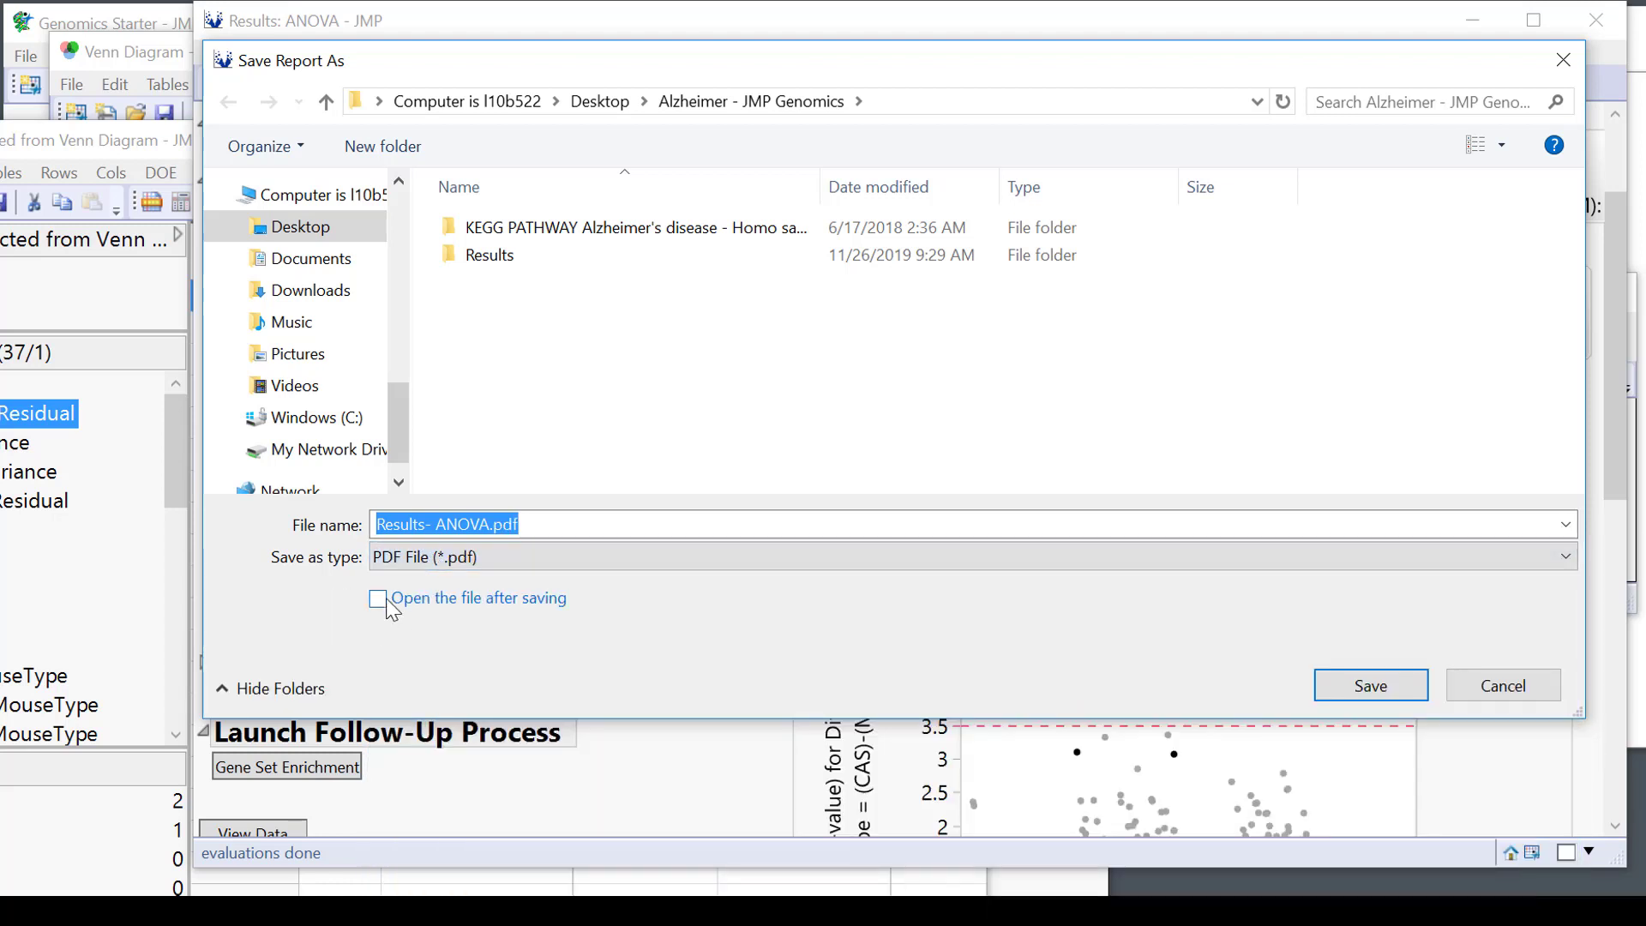
left_click(378, 598)
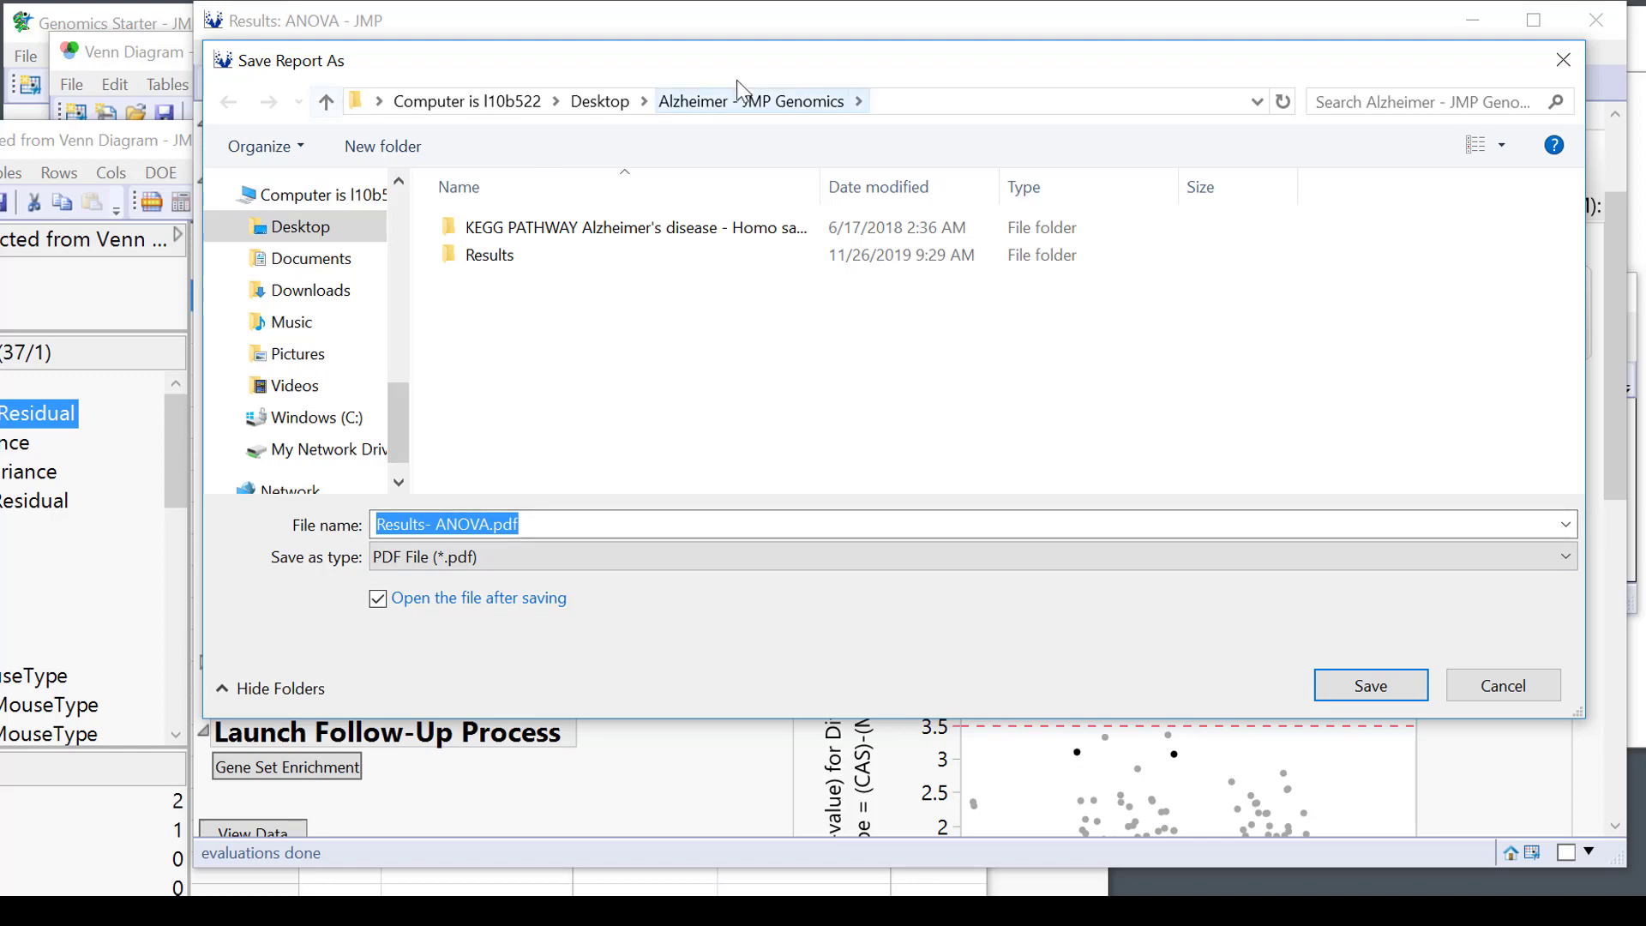
left_click(612, 102)
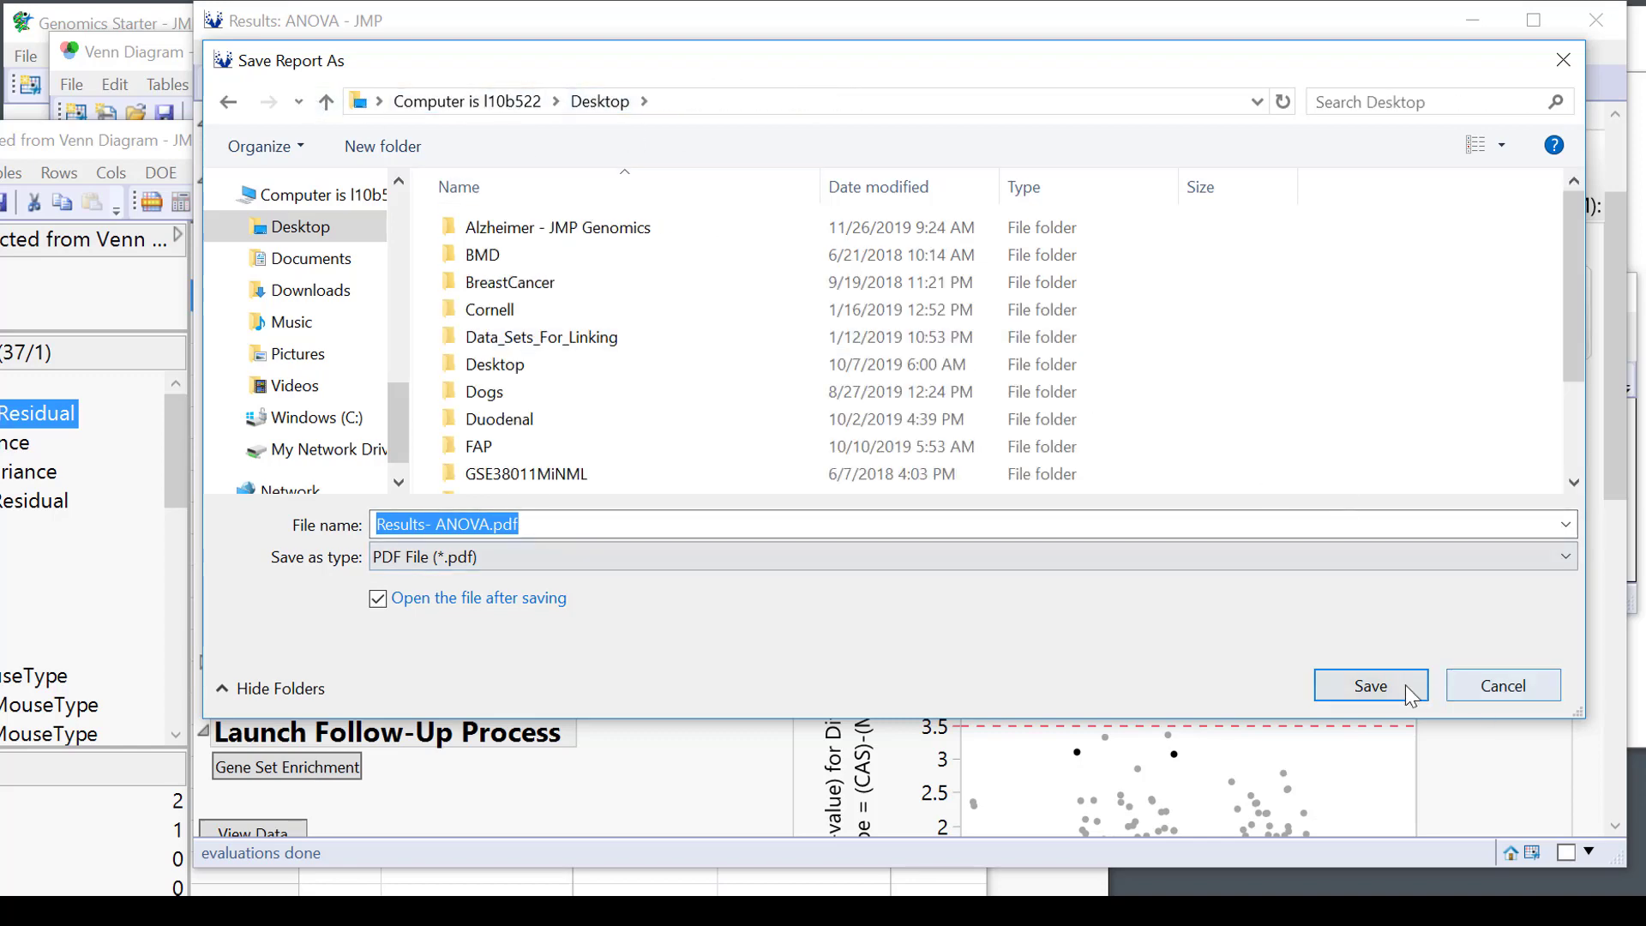
left_click(1369, 685)
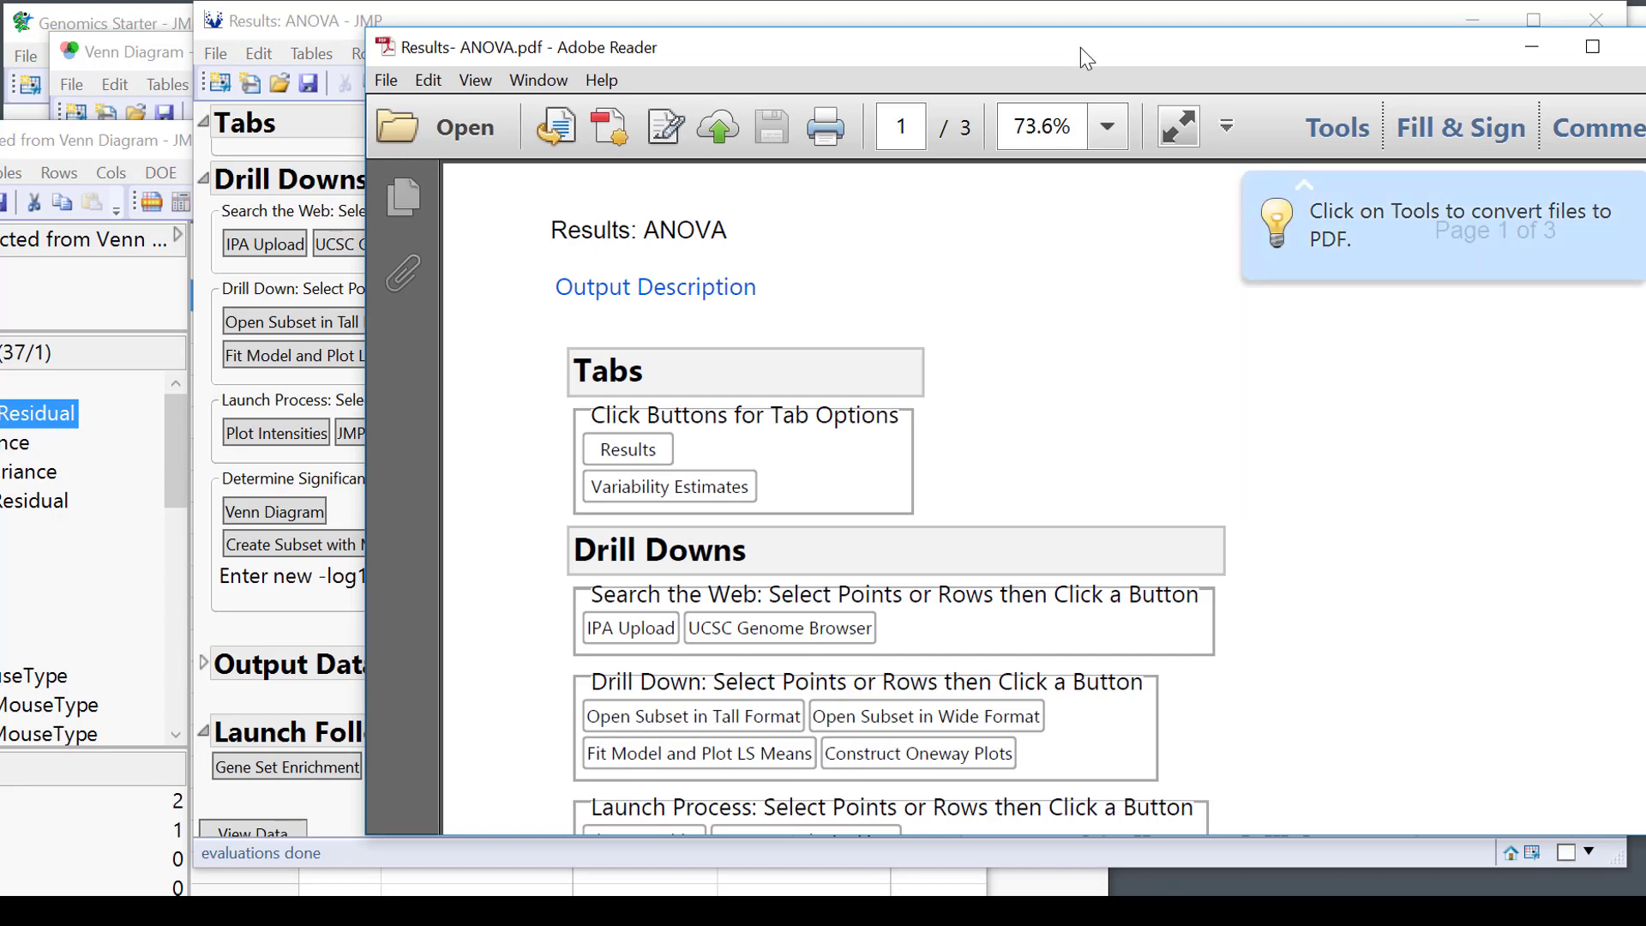
Page through the three-page Results- ANOVA PDF in Adobe Reader, then close it.
left_click_drag(1080, 48, 819, 19)
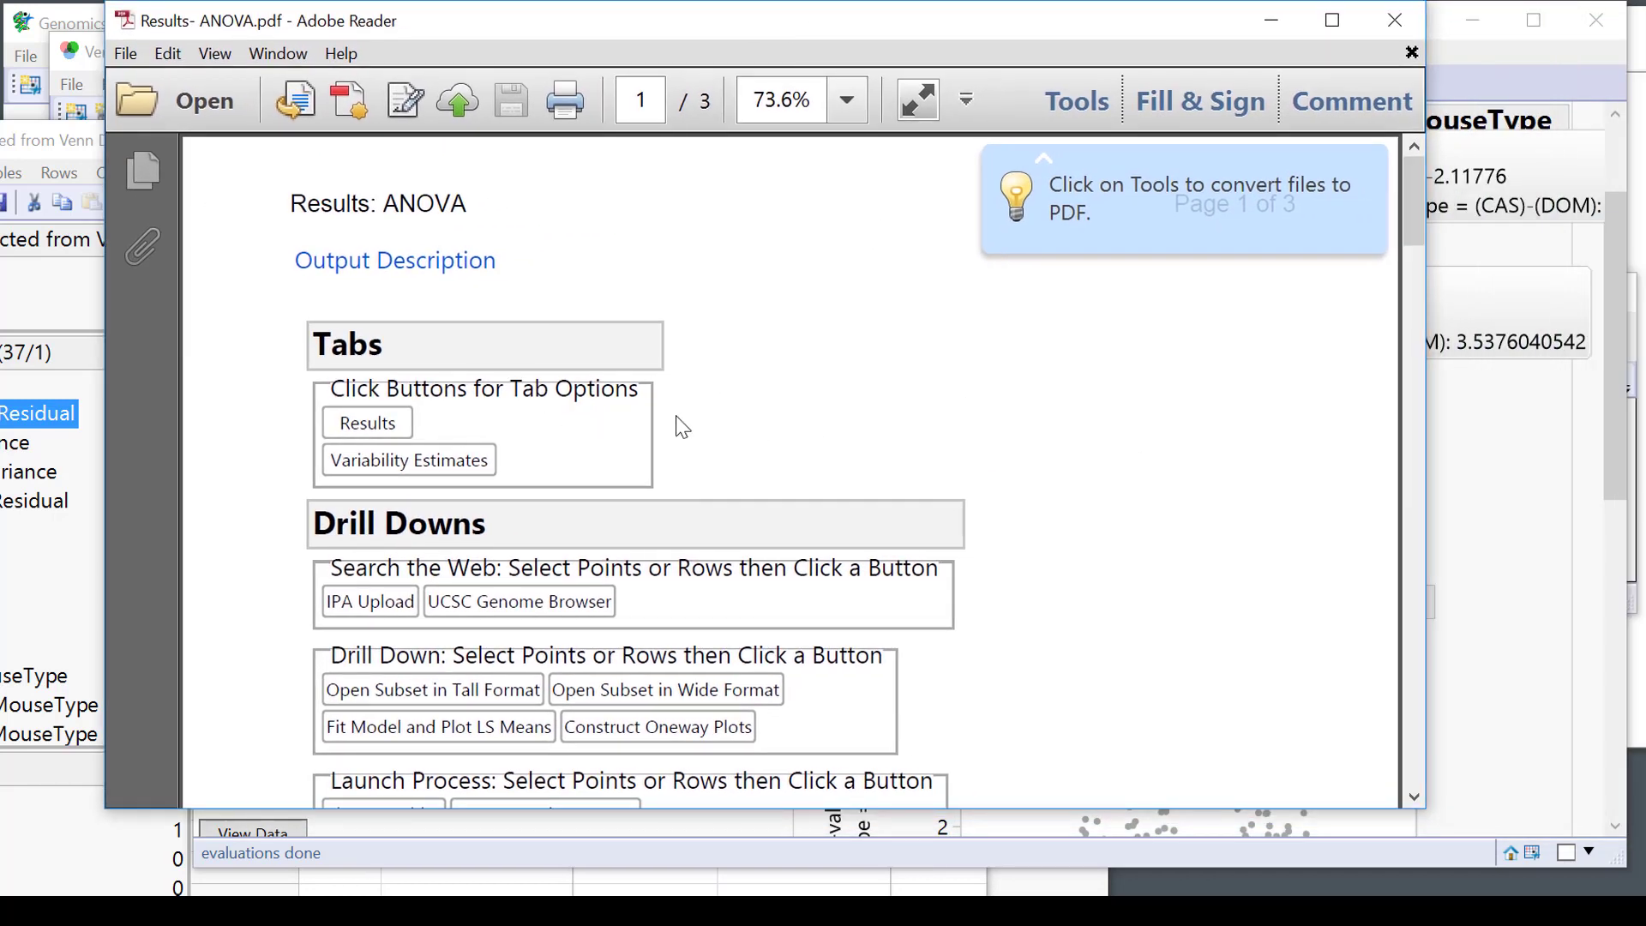
scroll(675, 426, "down", 15)
scroll(682, 642, "down", 10)
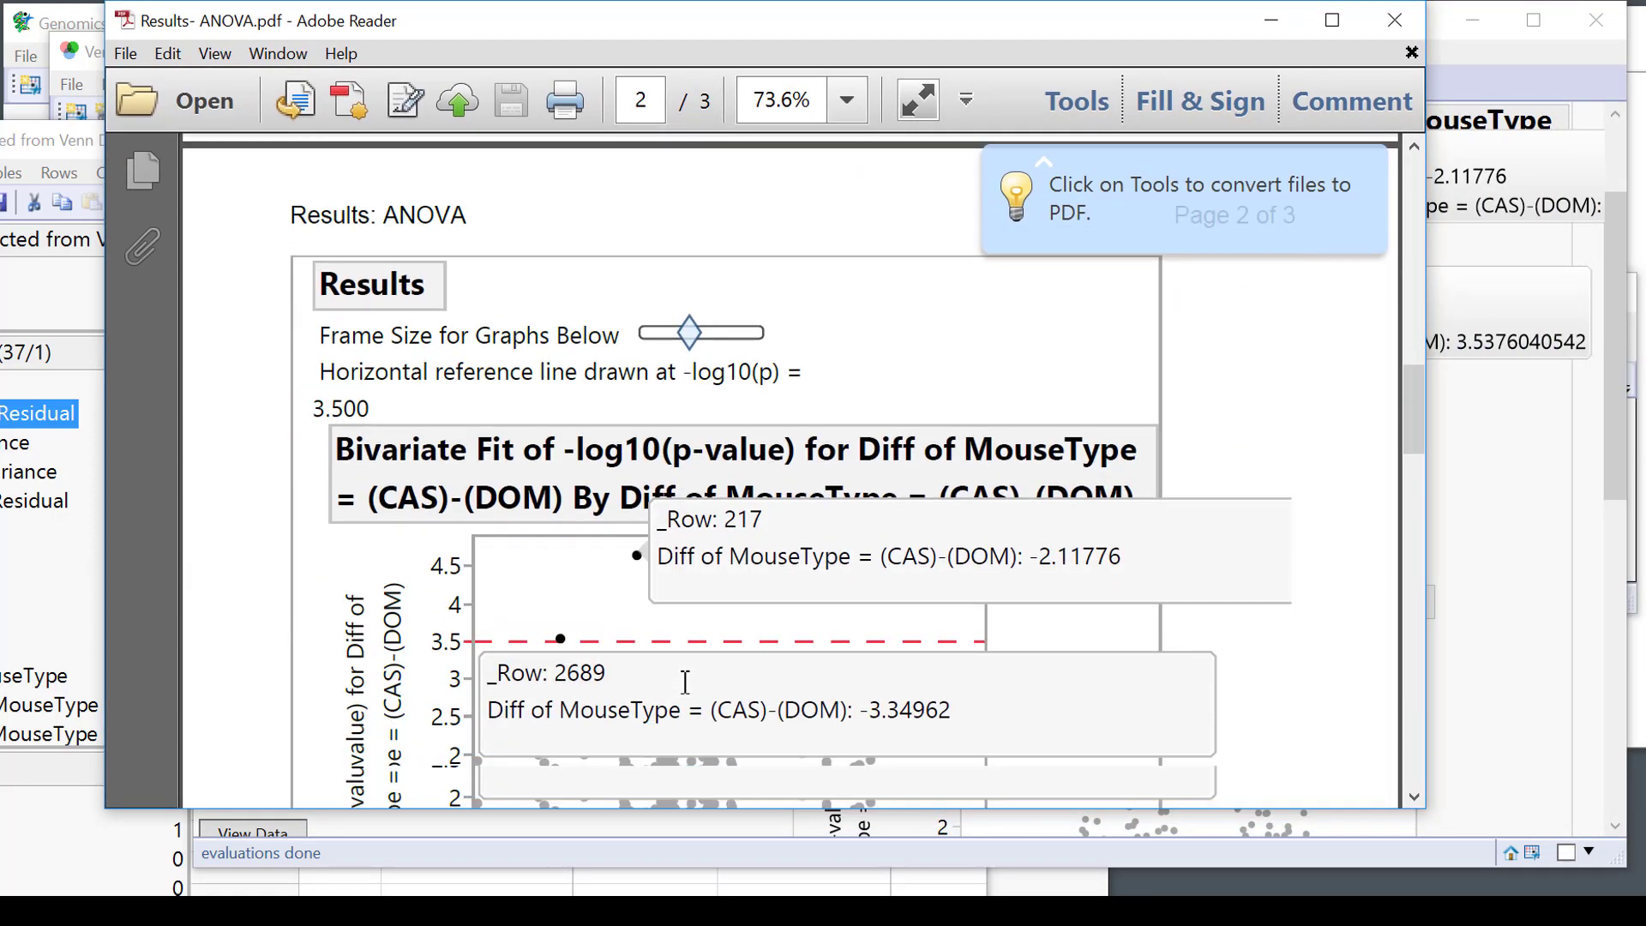
scroll(669, 572, "up", 3)
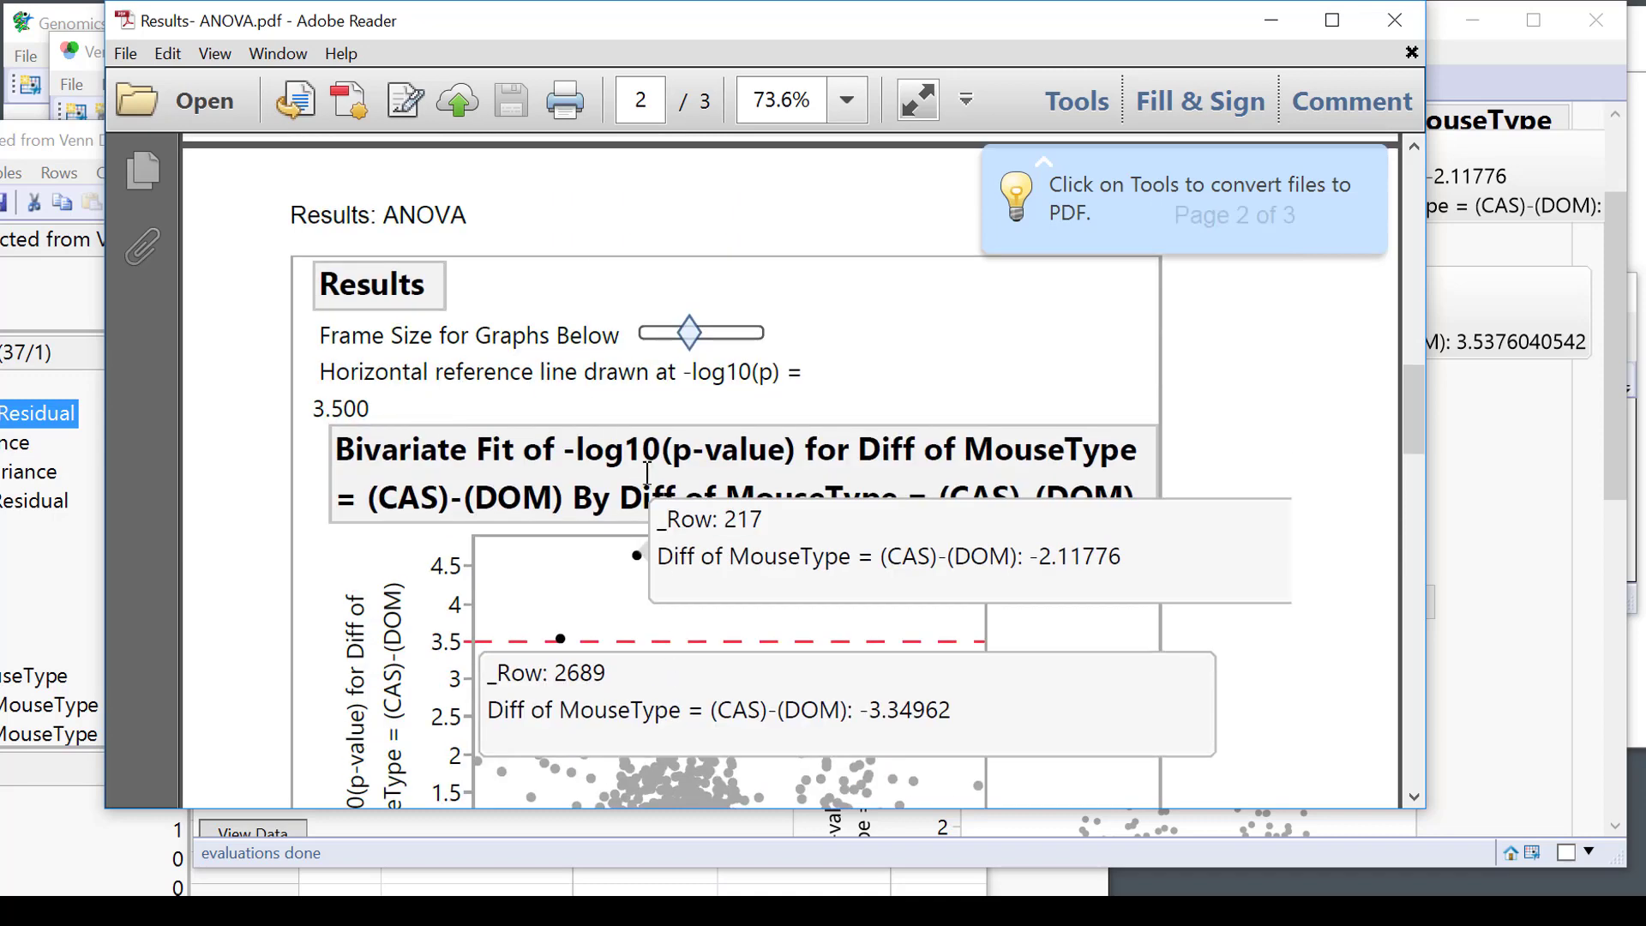
scroll(648, 474, "down", 20)
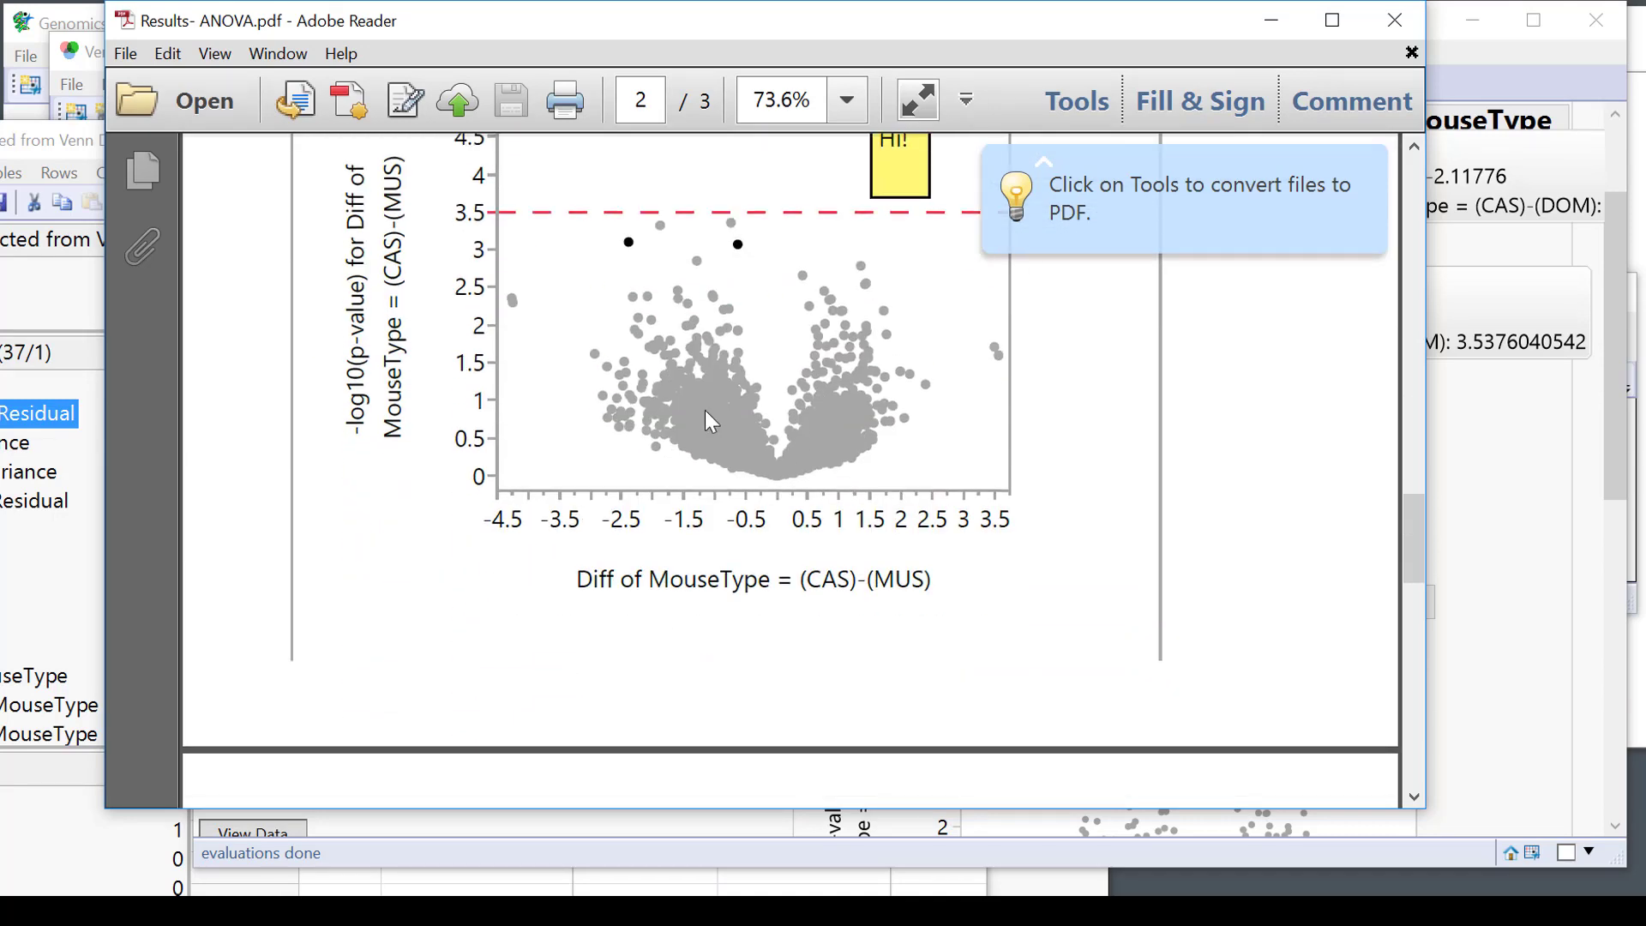
scroll(1200, 591, "down", 20)
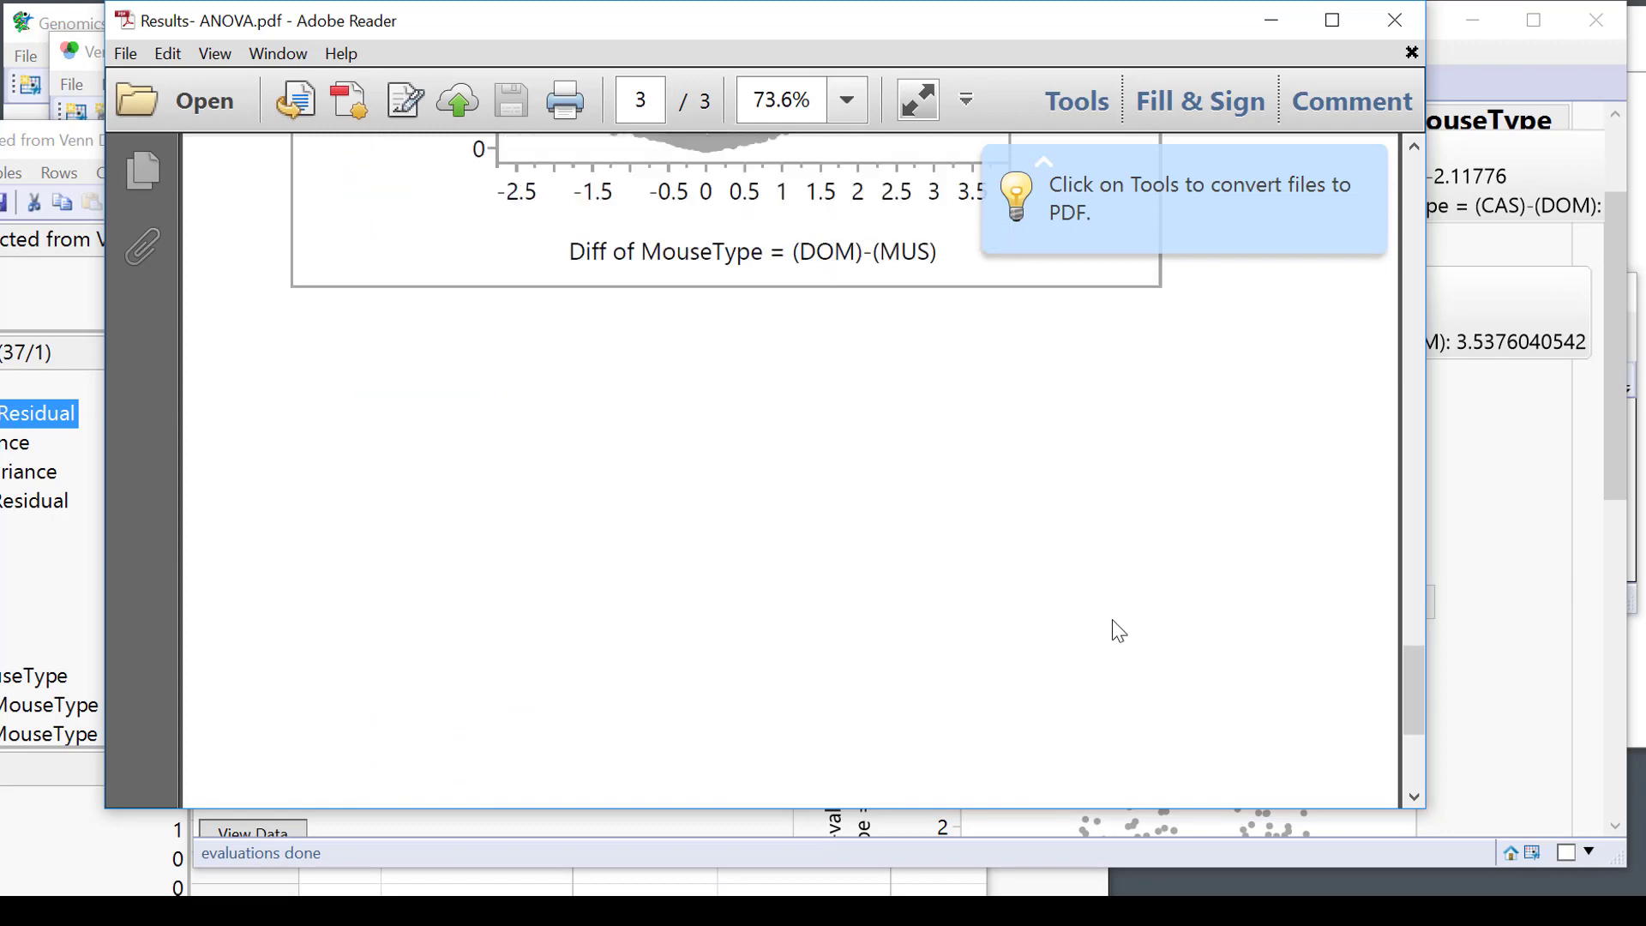
scroll(1105, 643, "down", 3)
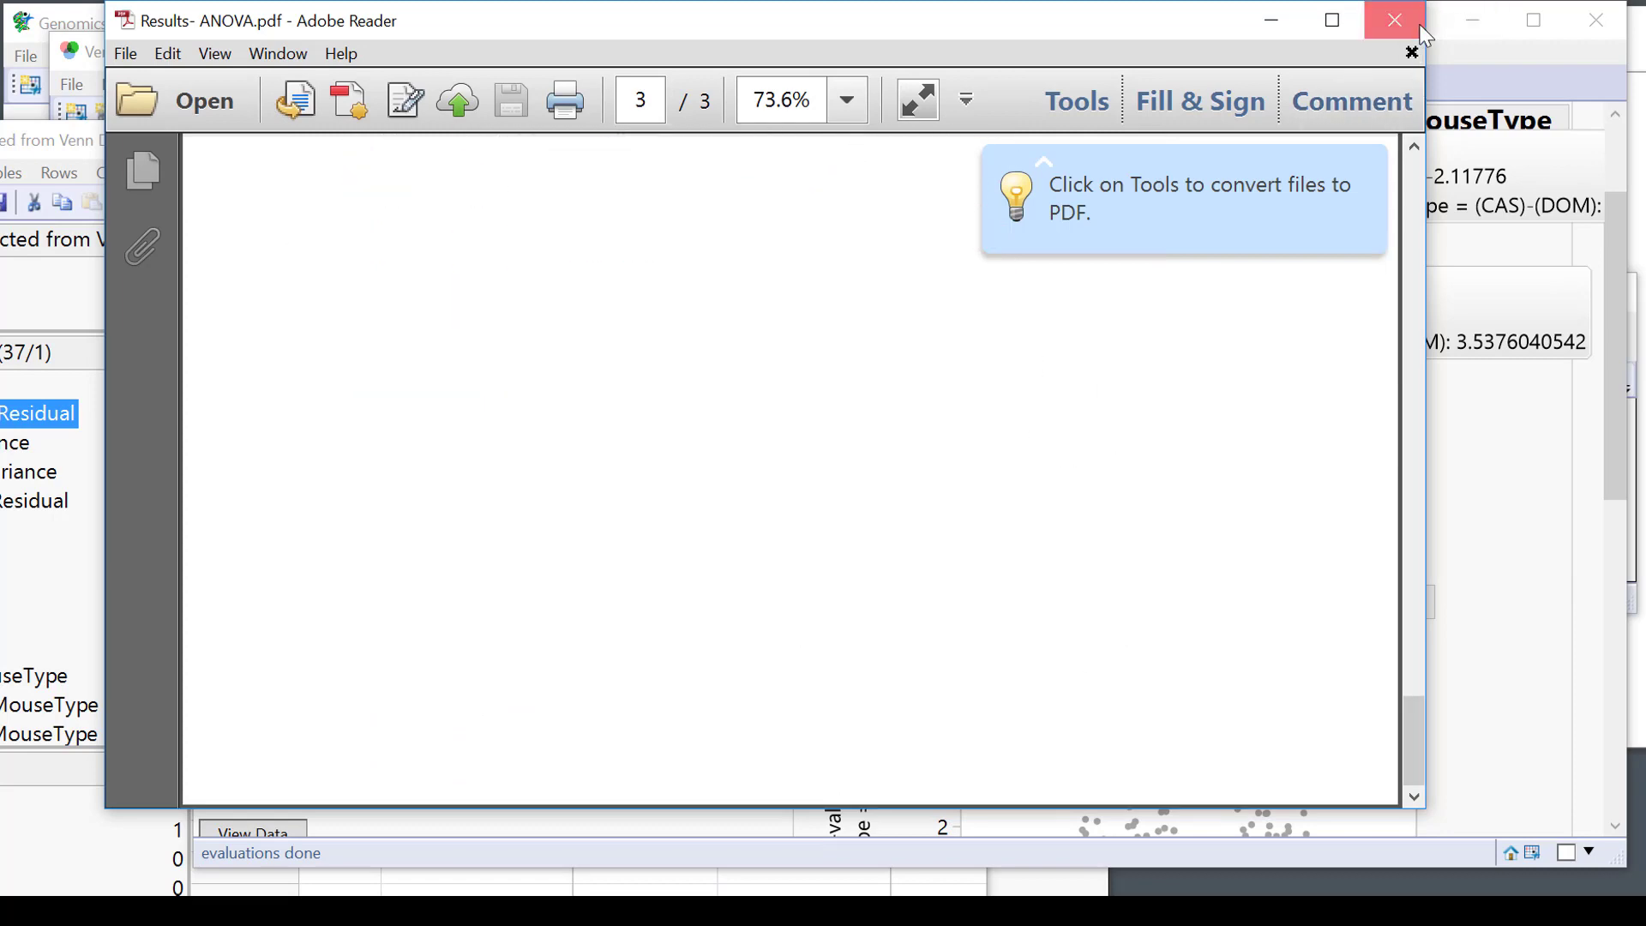
left_click(1395, 21)
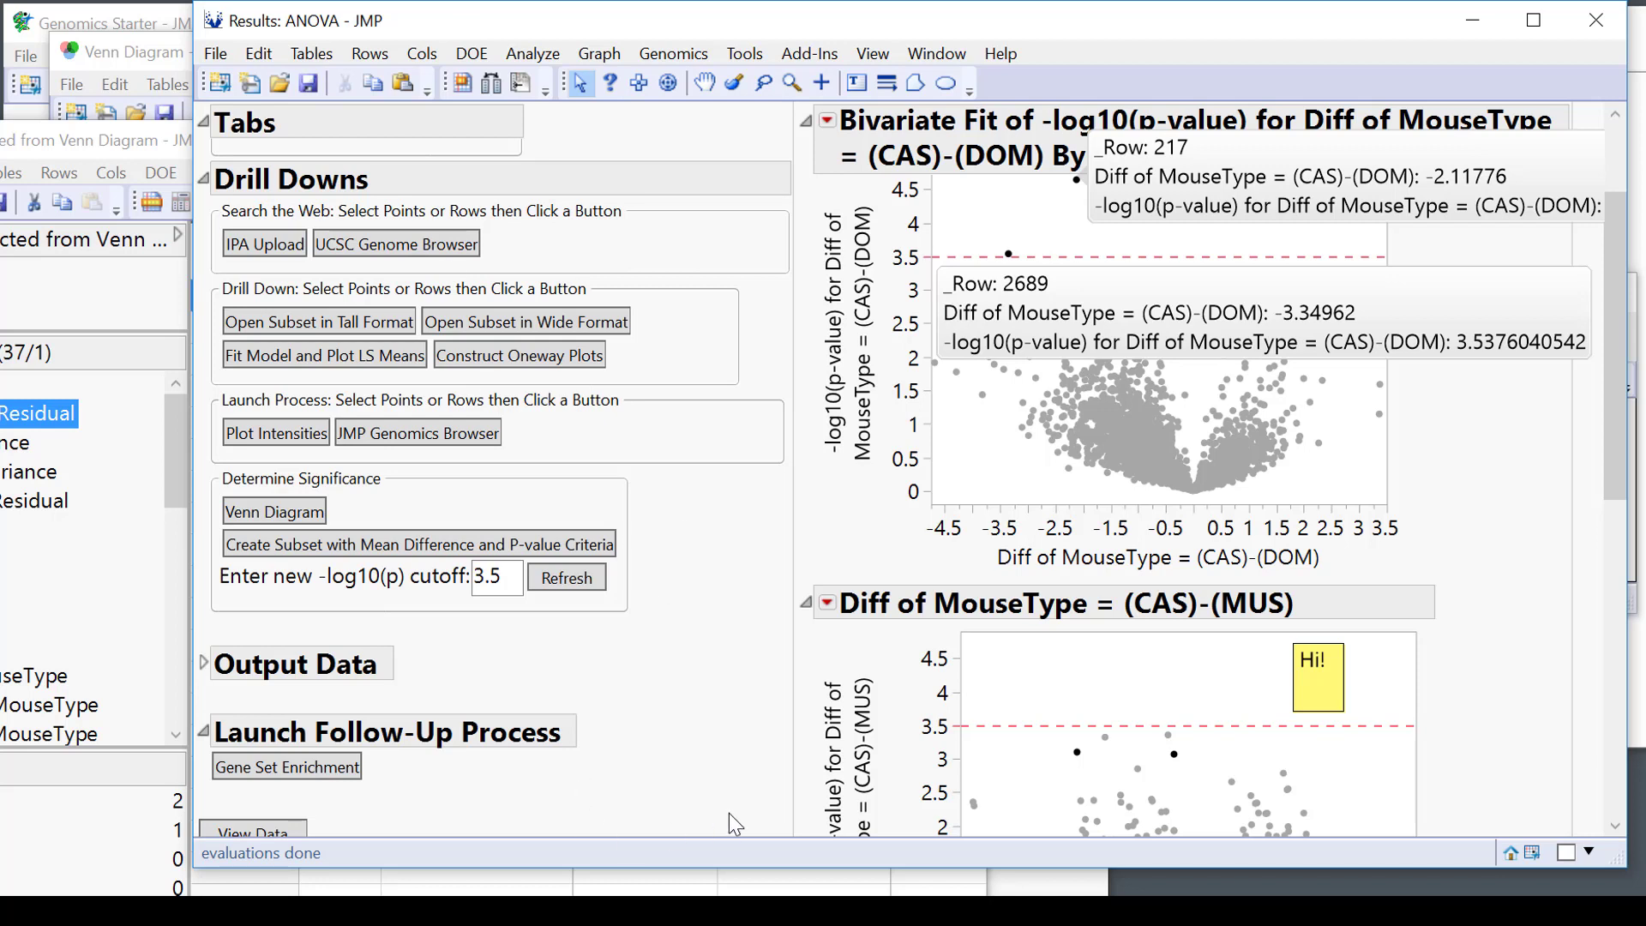
Go to public.jmp.com in the web browser.
left_click(736, 186)
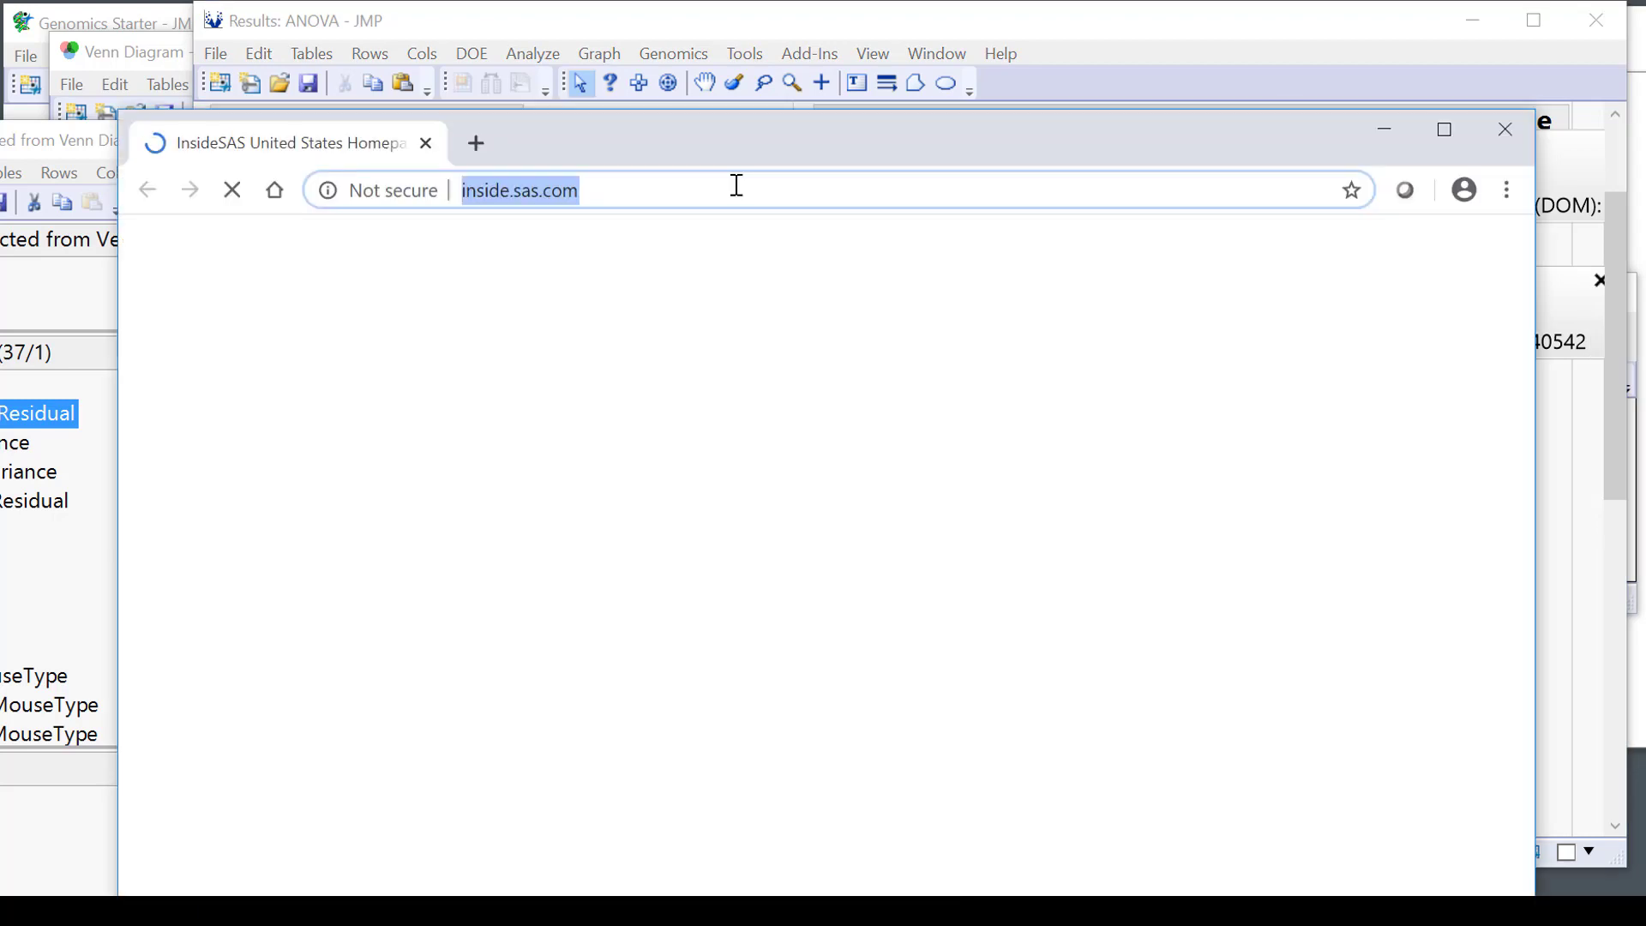
type("public.jmp.com")
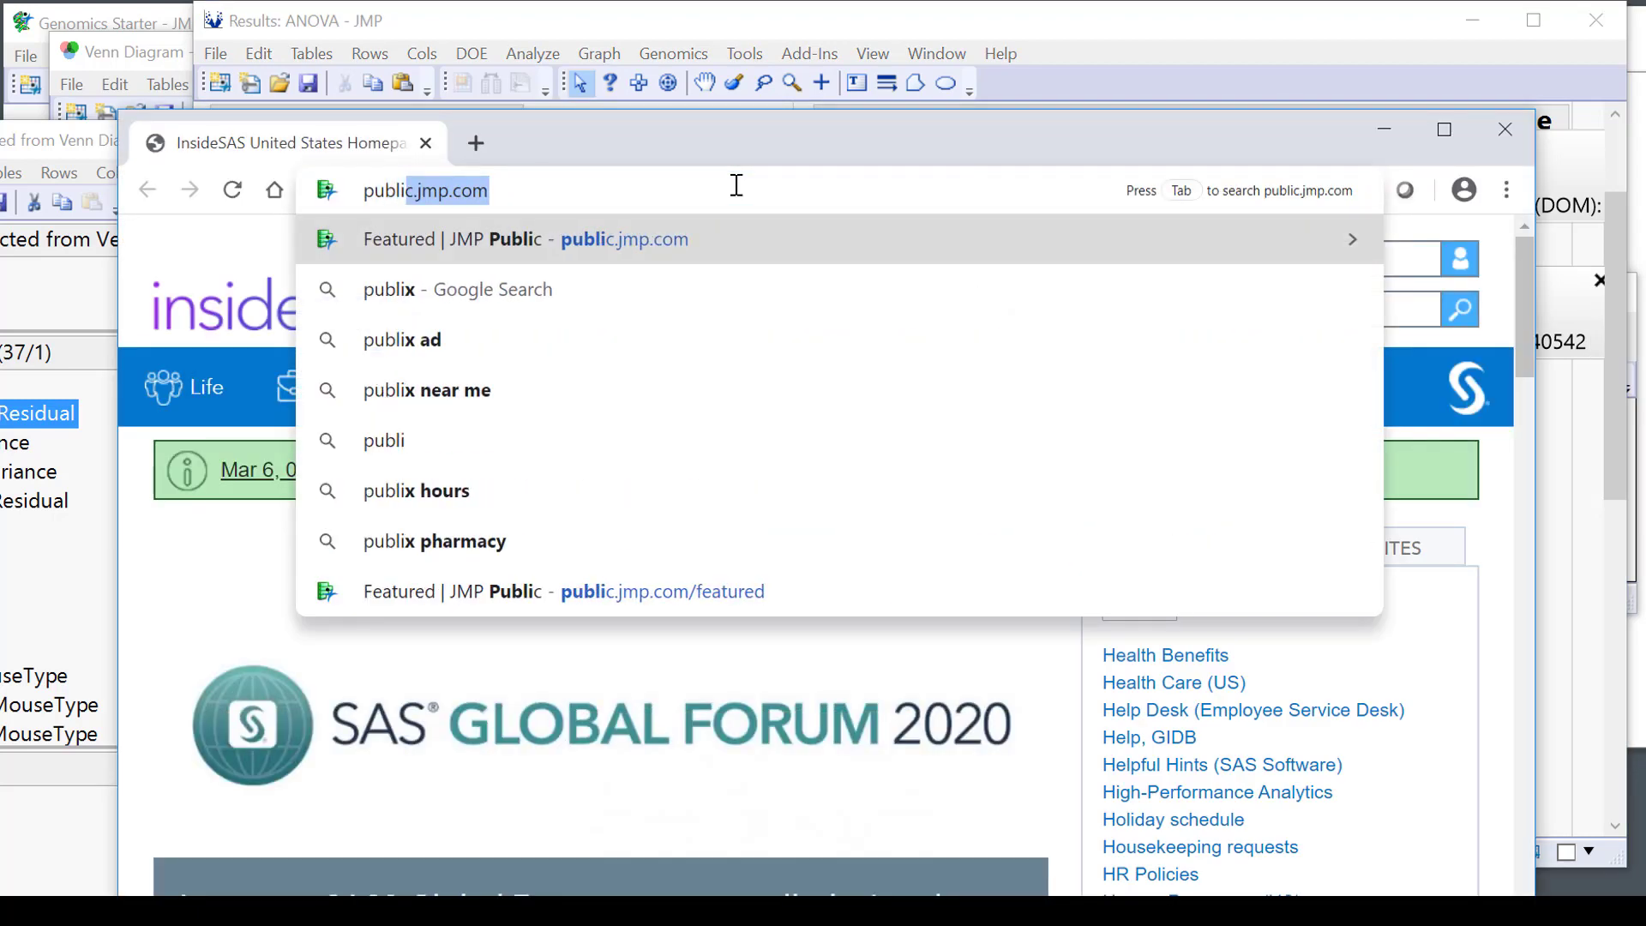
key("Return")
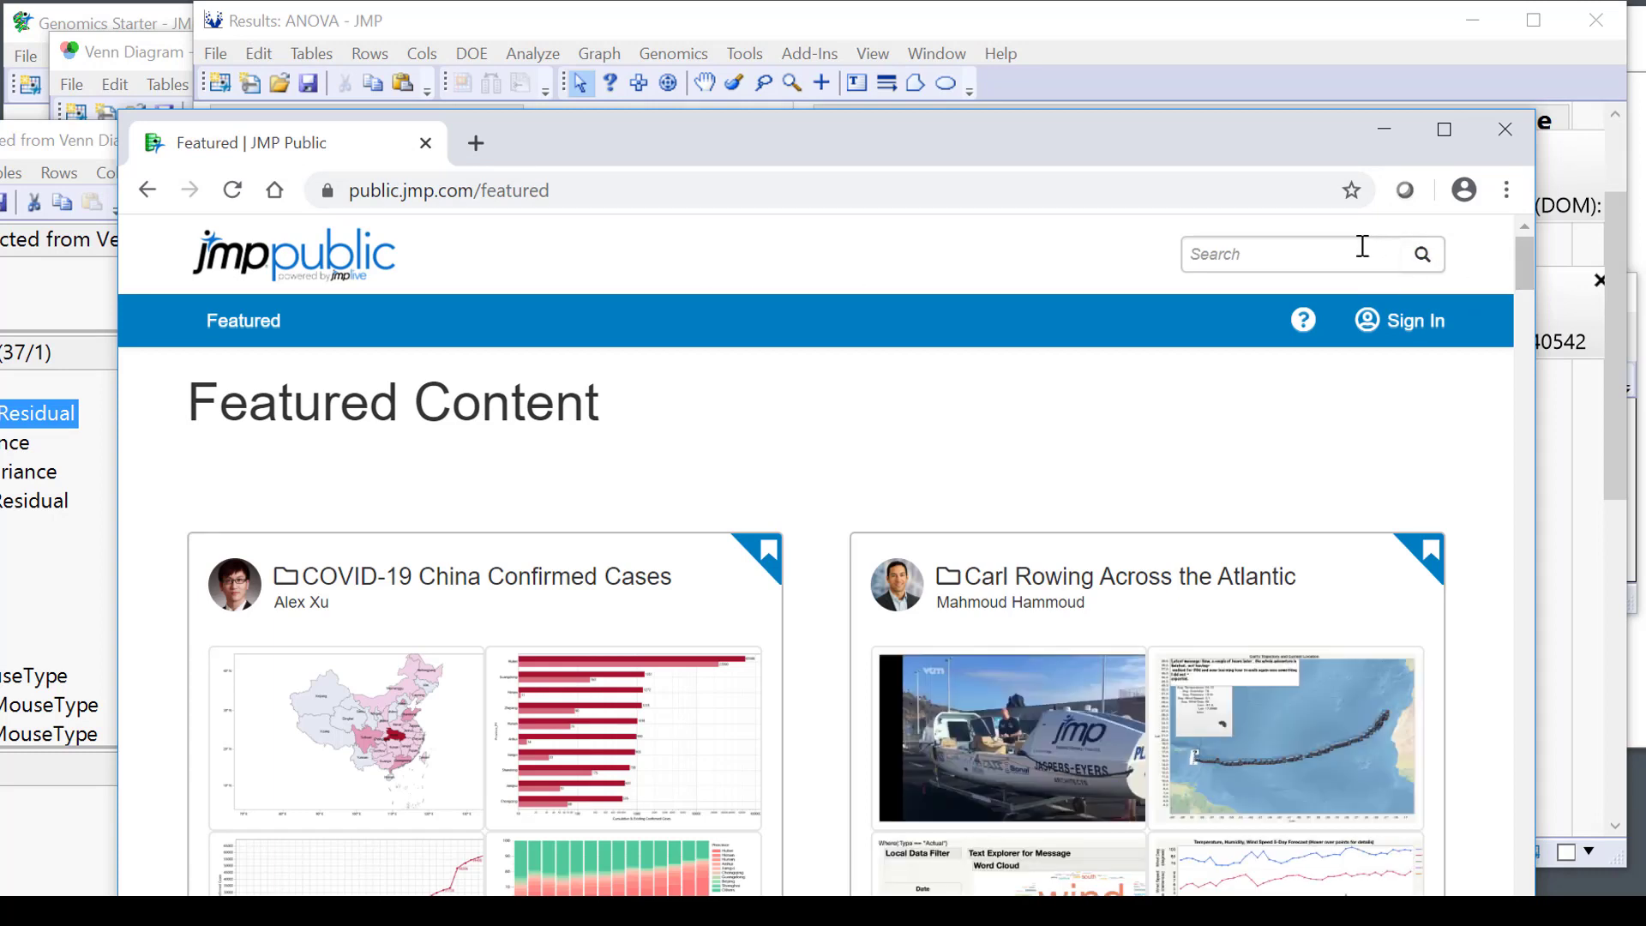
Search JMP Public for 'genomics' and scroll down to the matching posts.
key("Down")
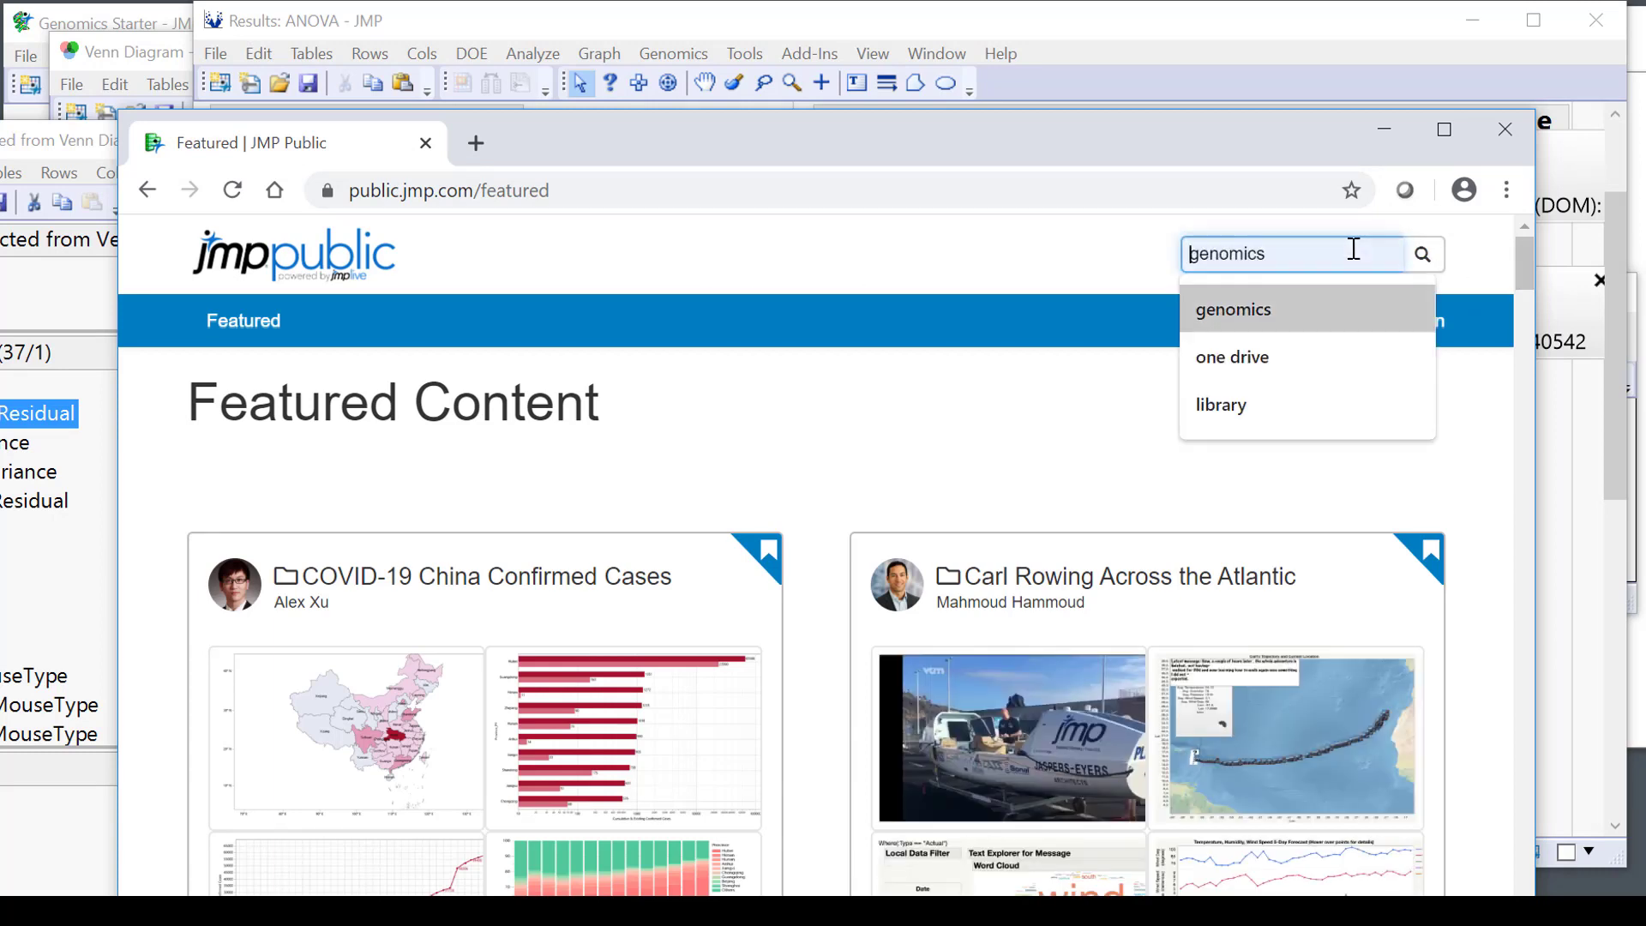
key("Return")
left_click(1439, 259)
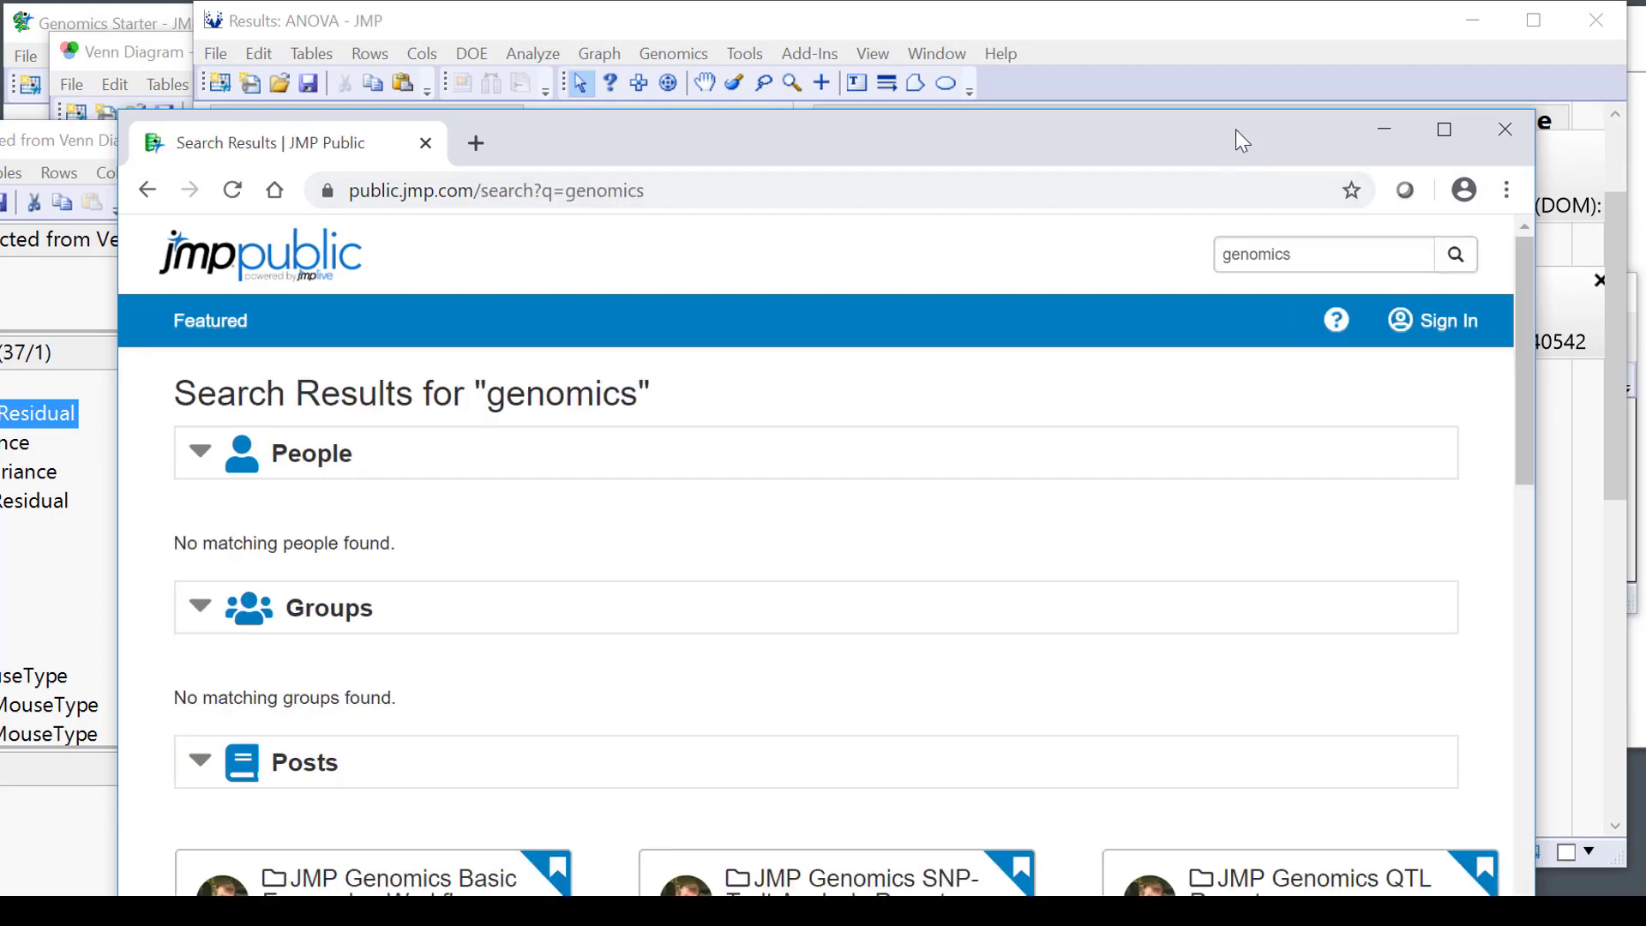
left_click_drag(1236, 131, 1243, 10)
scroll(1004, 445, "down", 5)
scroll(1003, 445, "up", 3)
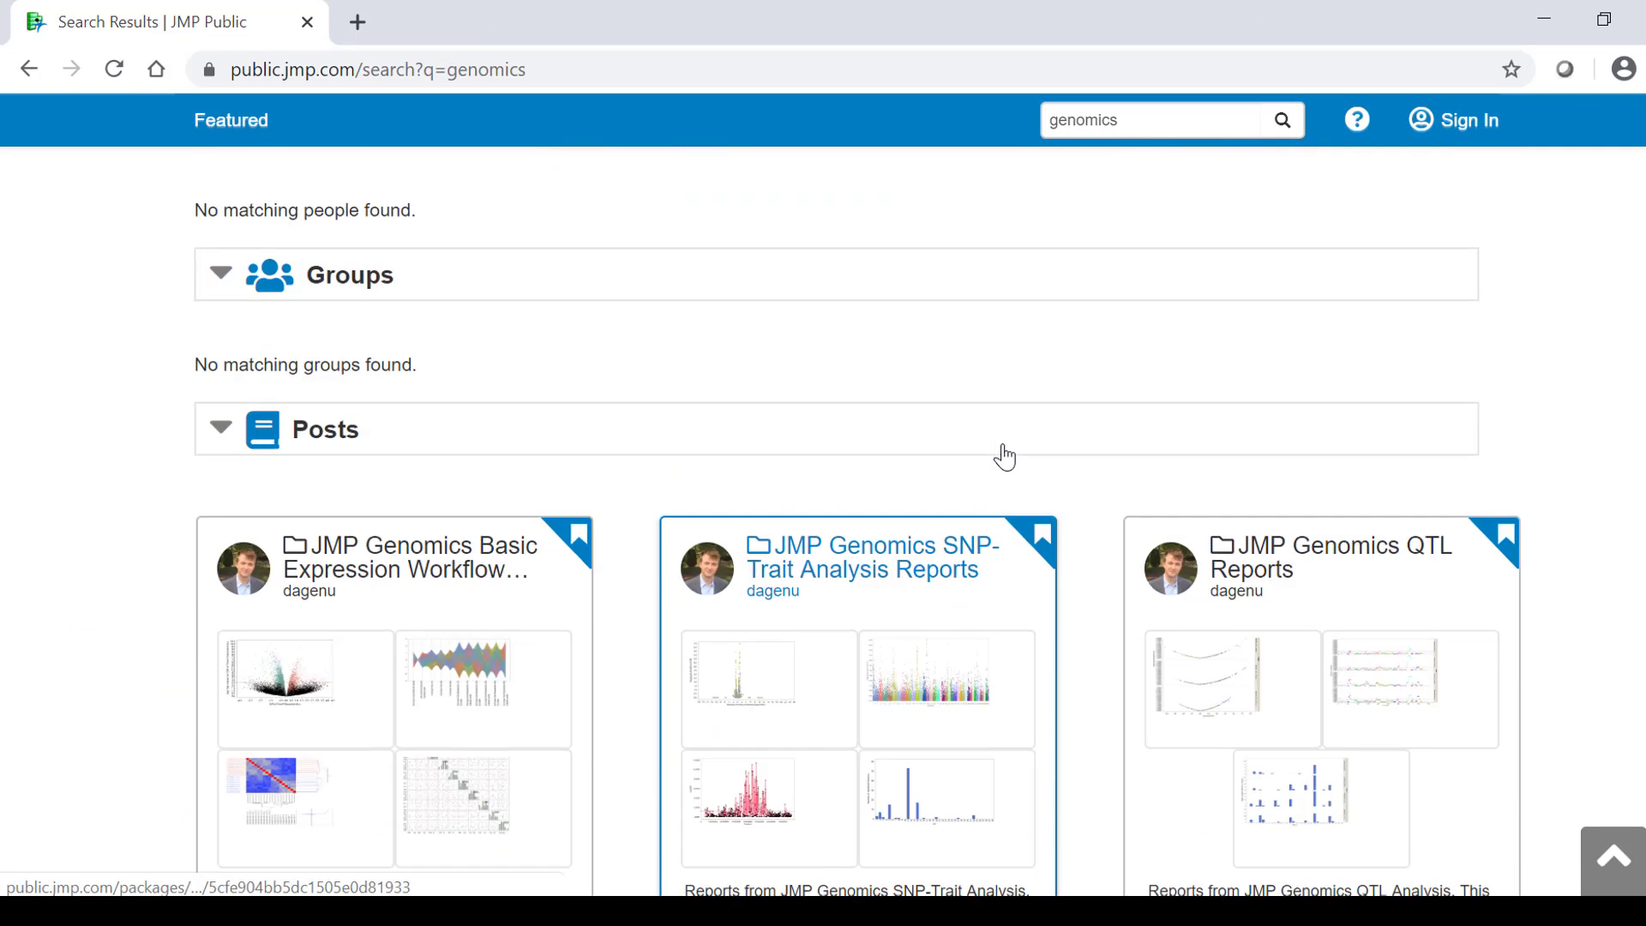
scroll(1004, 457, "down", 2)
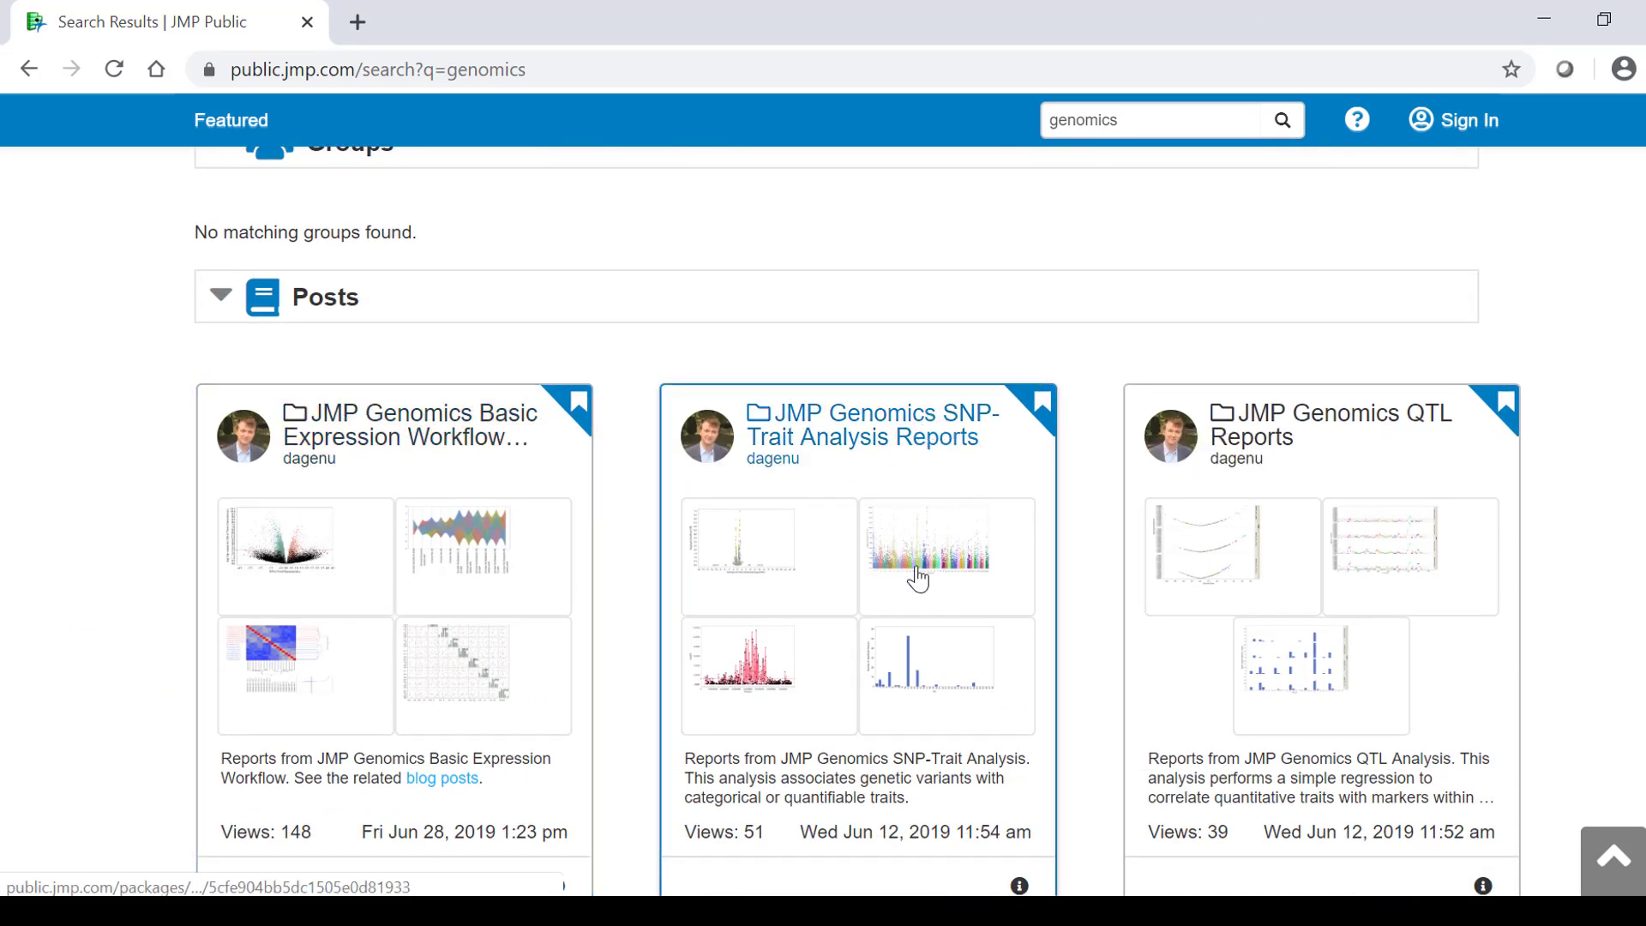
Open the JMP Genomics SNP-Trait Analysis Reports package and view its Volcano Plot report.
left_click(973, 572)
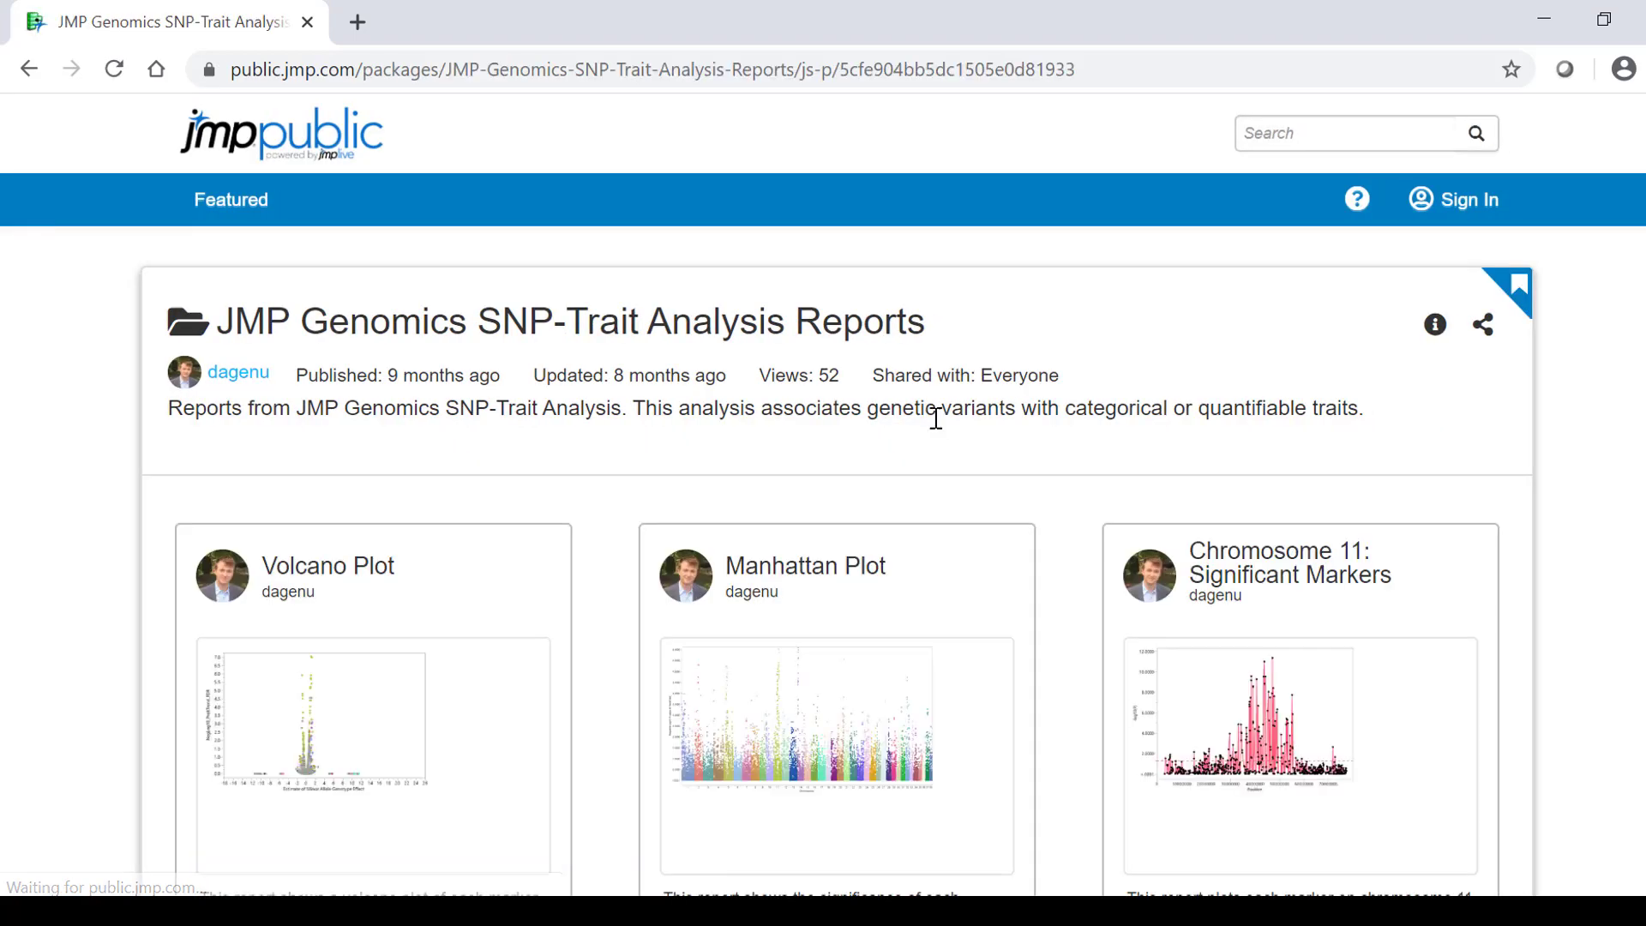
scroll(568, 409, "down", 4)
left_click(368, 394)
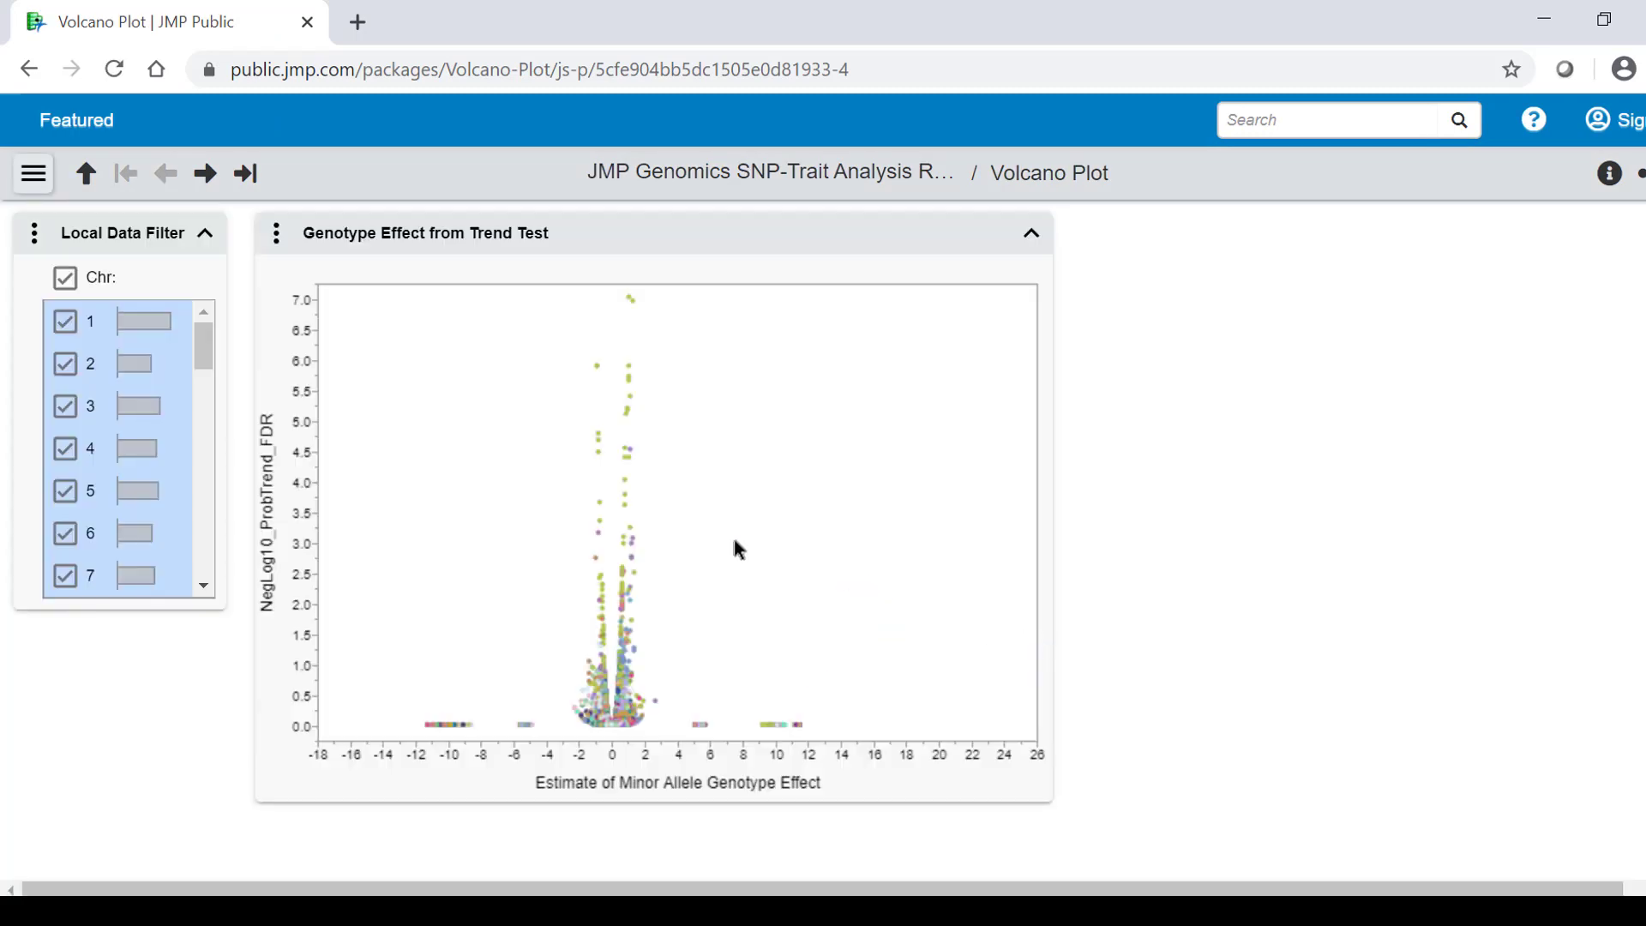
mouse_move(631, 408)
Narrow the Manhattan Plot filter to 0.7000–11.4000, then launch Gene Set Enrichment in JMP.
left_click(89, 177)
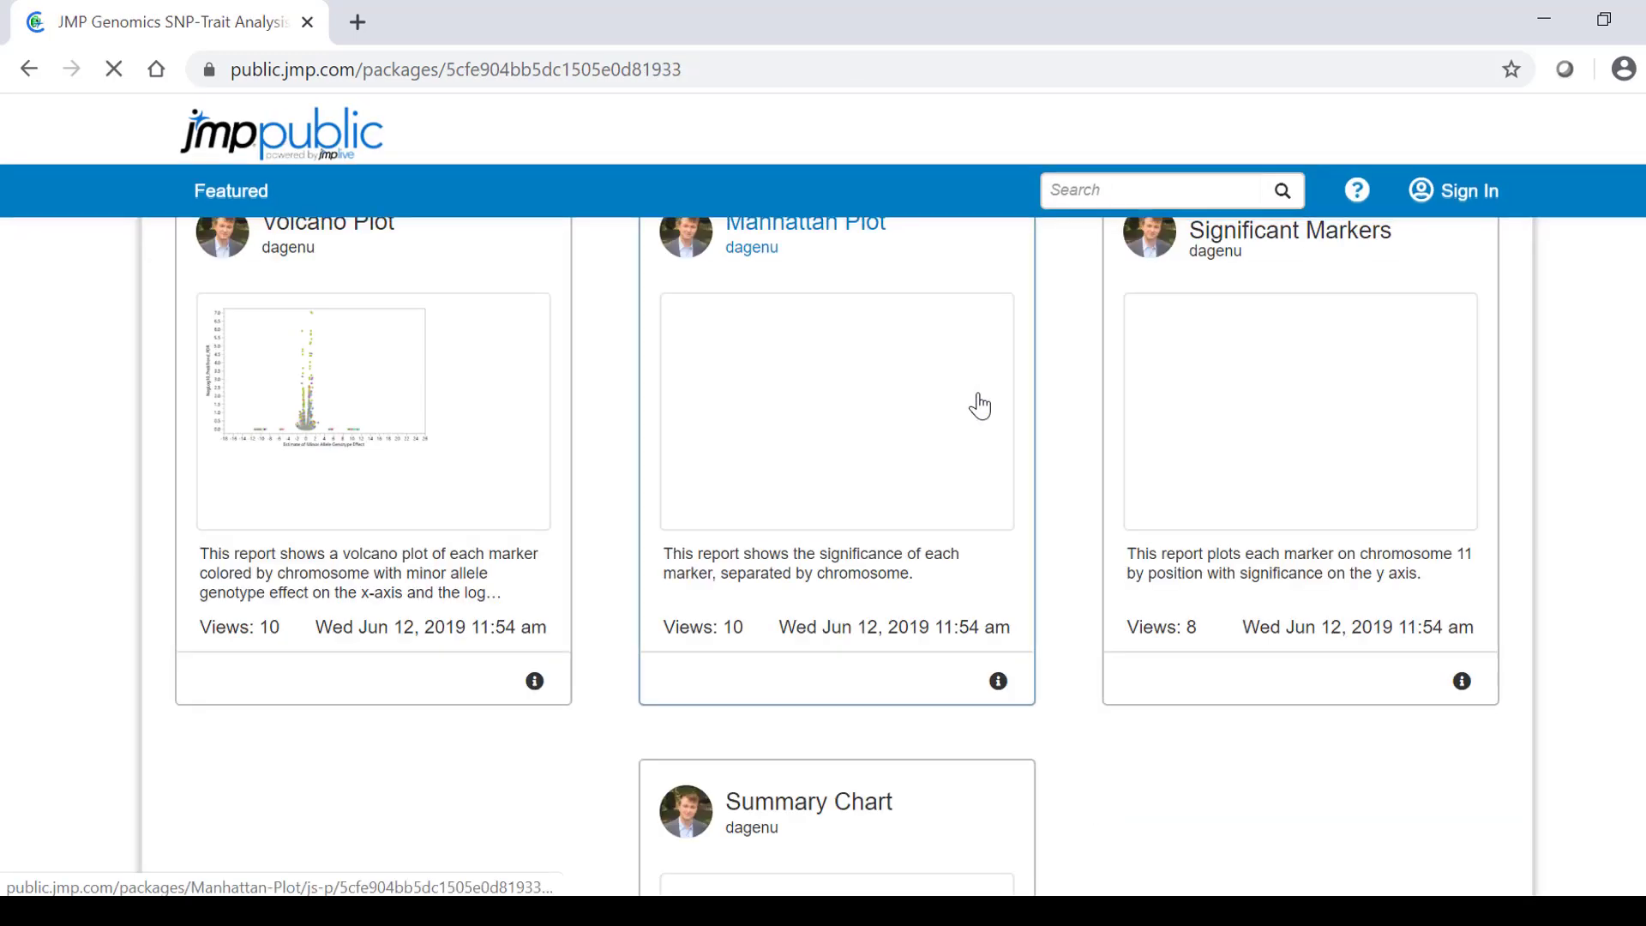
left_click(849, 388)
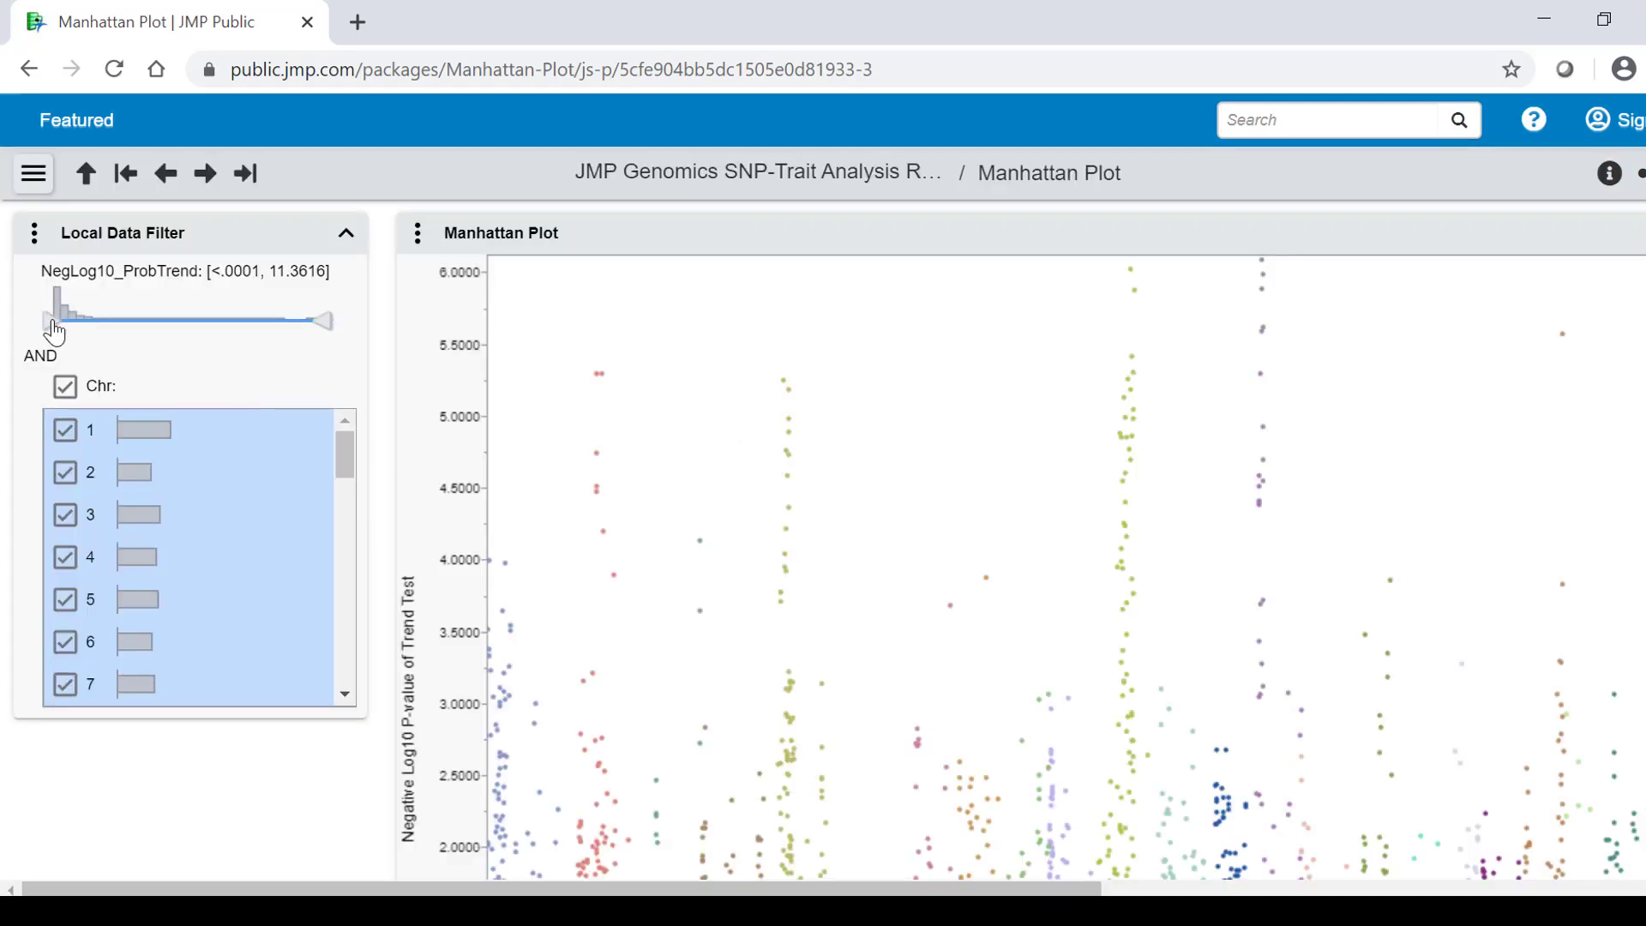
mouse_move(53, 322)
left_mouse_down()
mouse_move(77, 324)
mouse_move(58, 326)
left_mouse_up()
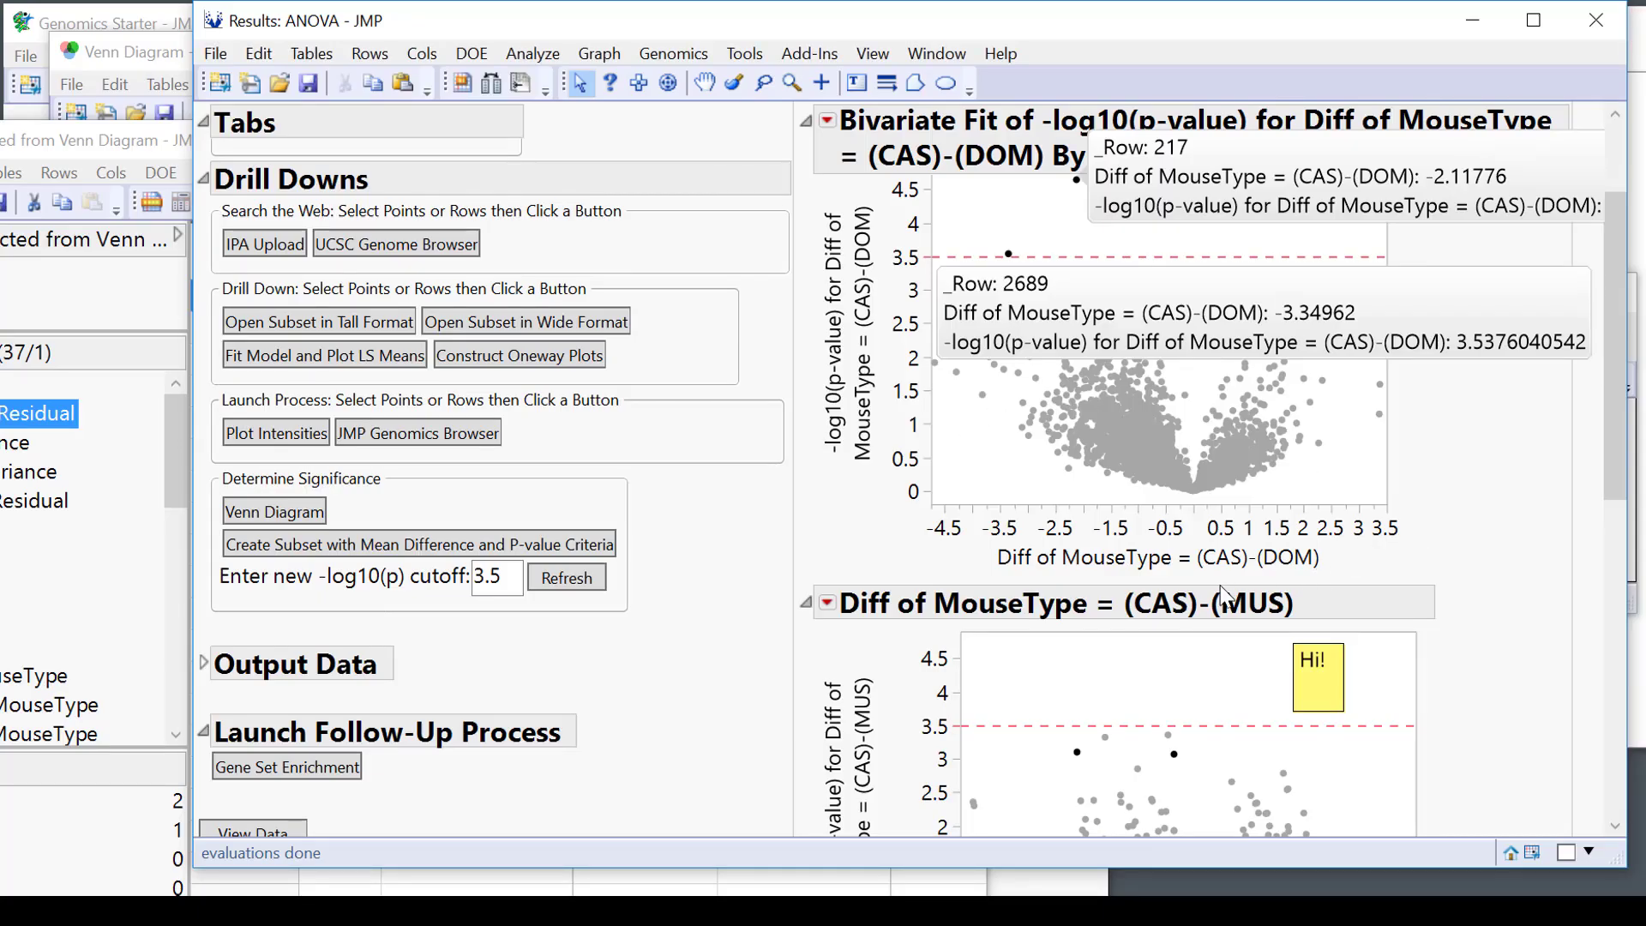
scroll(698, 668, "down", 2)
scroll(697, 668, "down", 2)
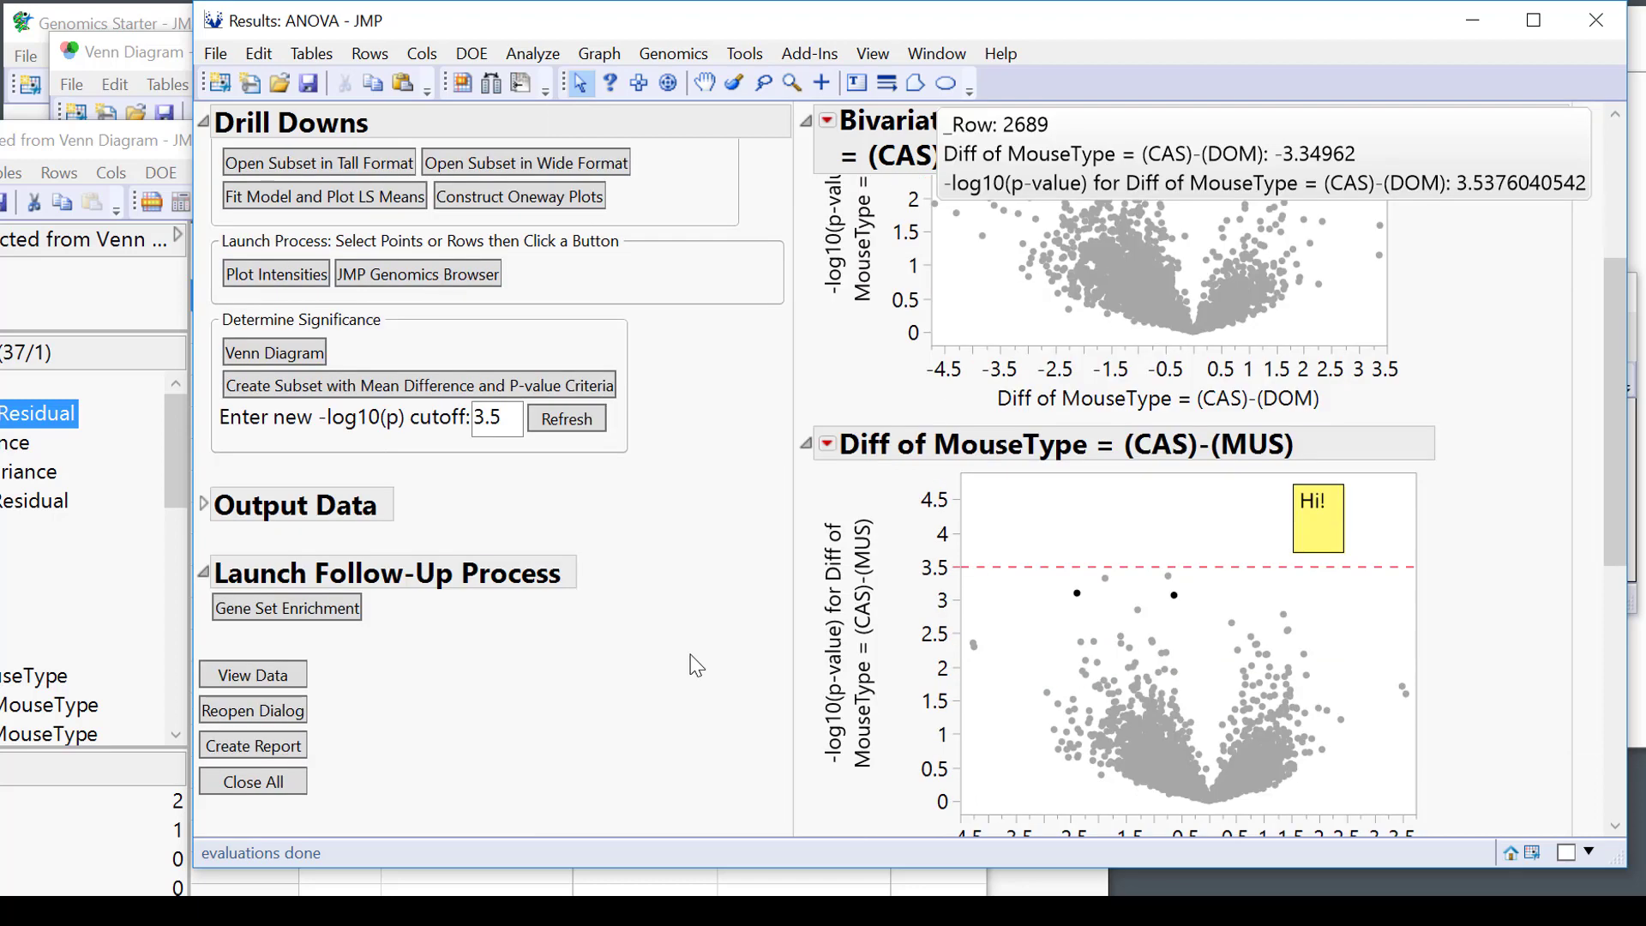
left_click(313, 610)
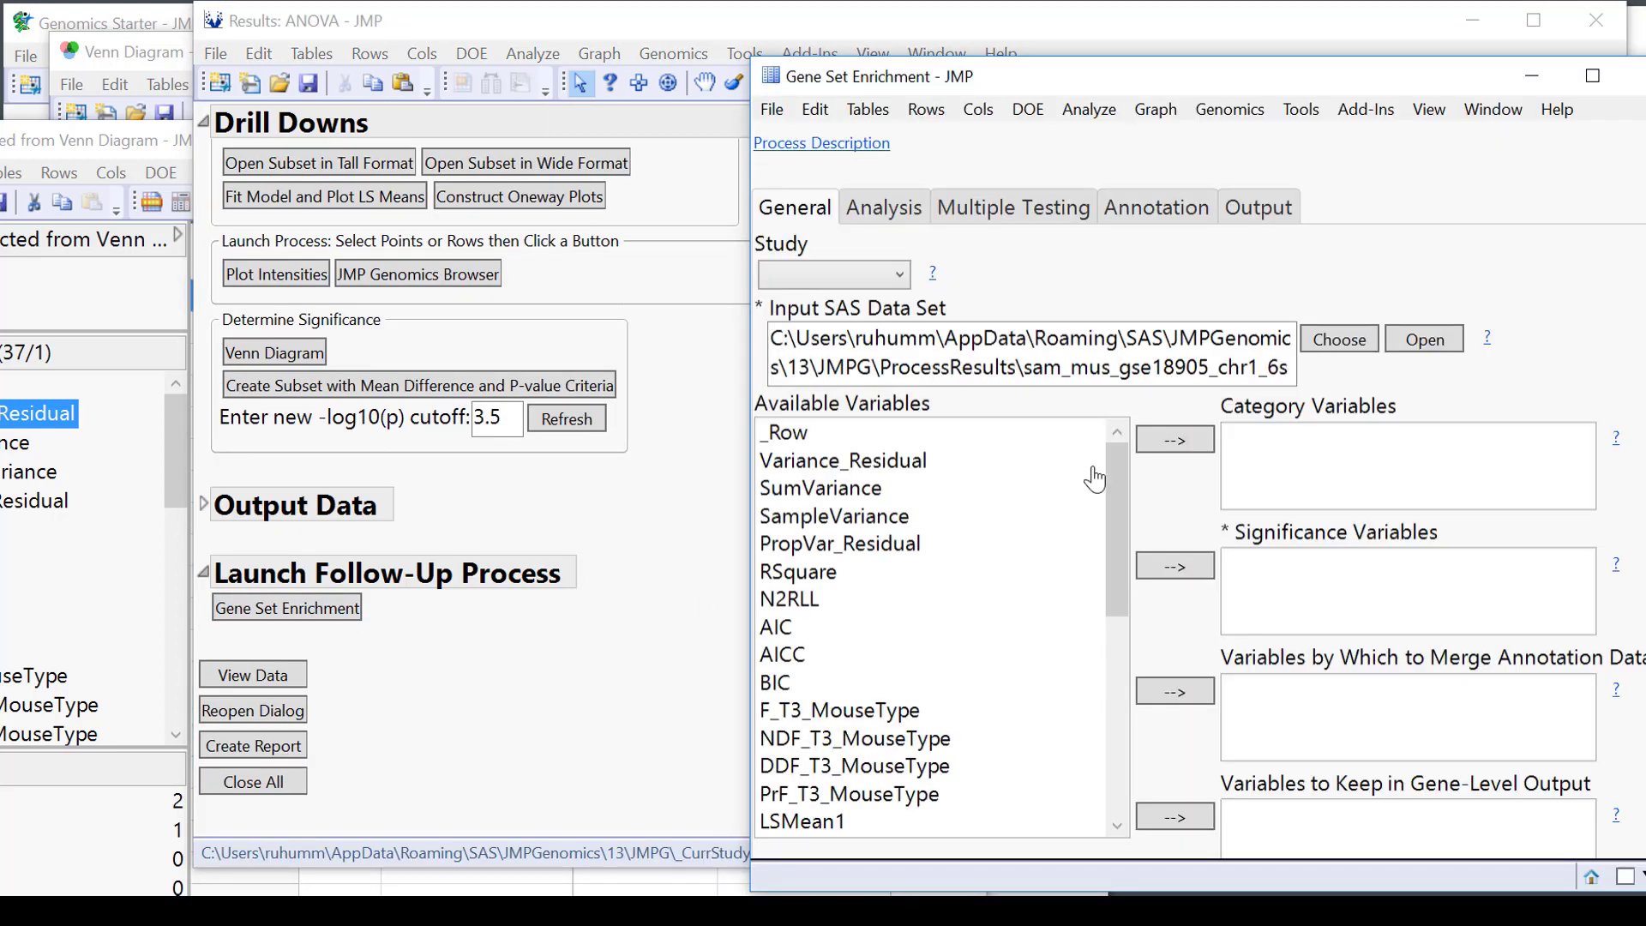
Move the Gene Set Enrichment dialog aside to uncover the ANOVA report.
left_click_drag(1278, 83, 1035, 66)
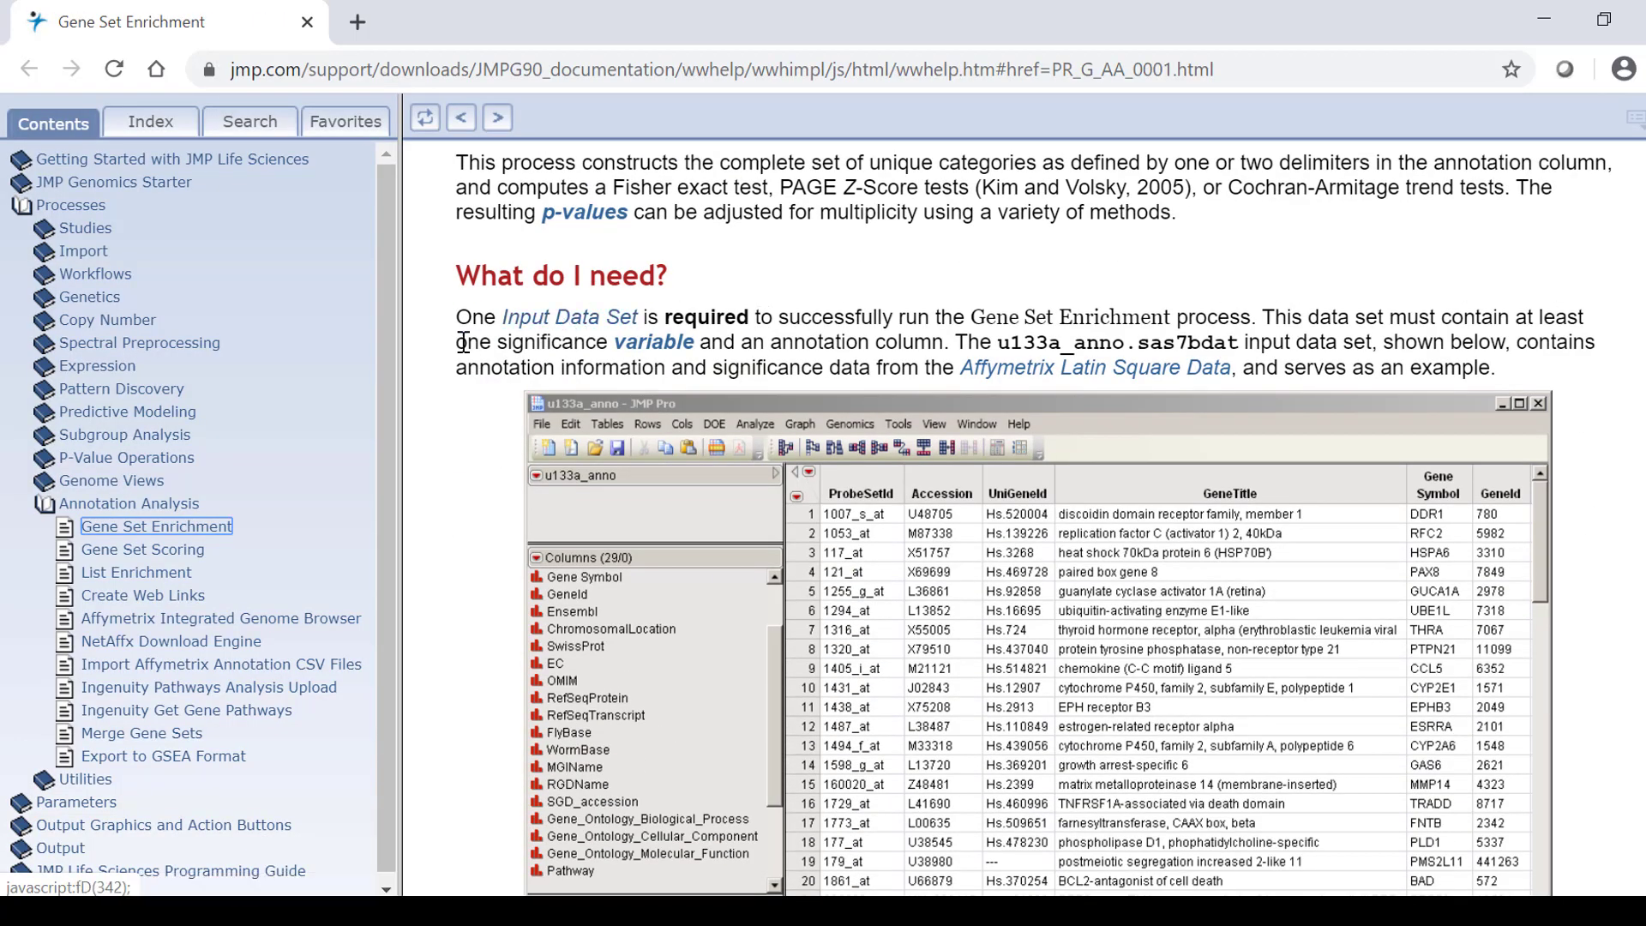
Read through the Gene Set Enrichment process documentation page.
mouse_move(687, 353)
scroll(1277, 463, "down", 5)
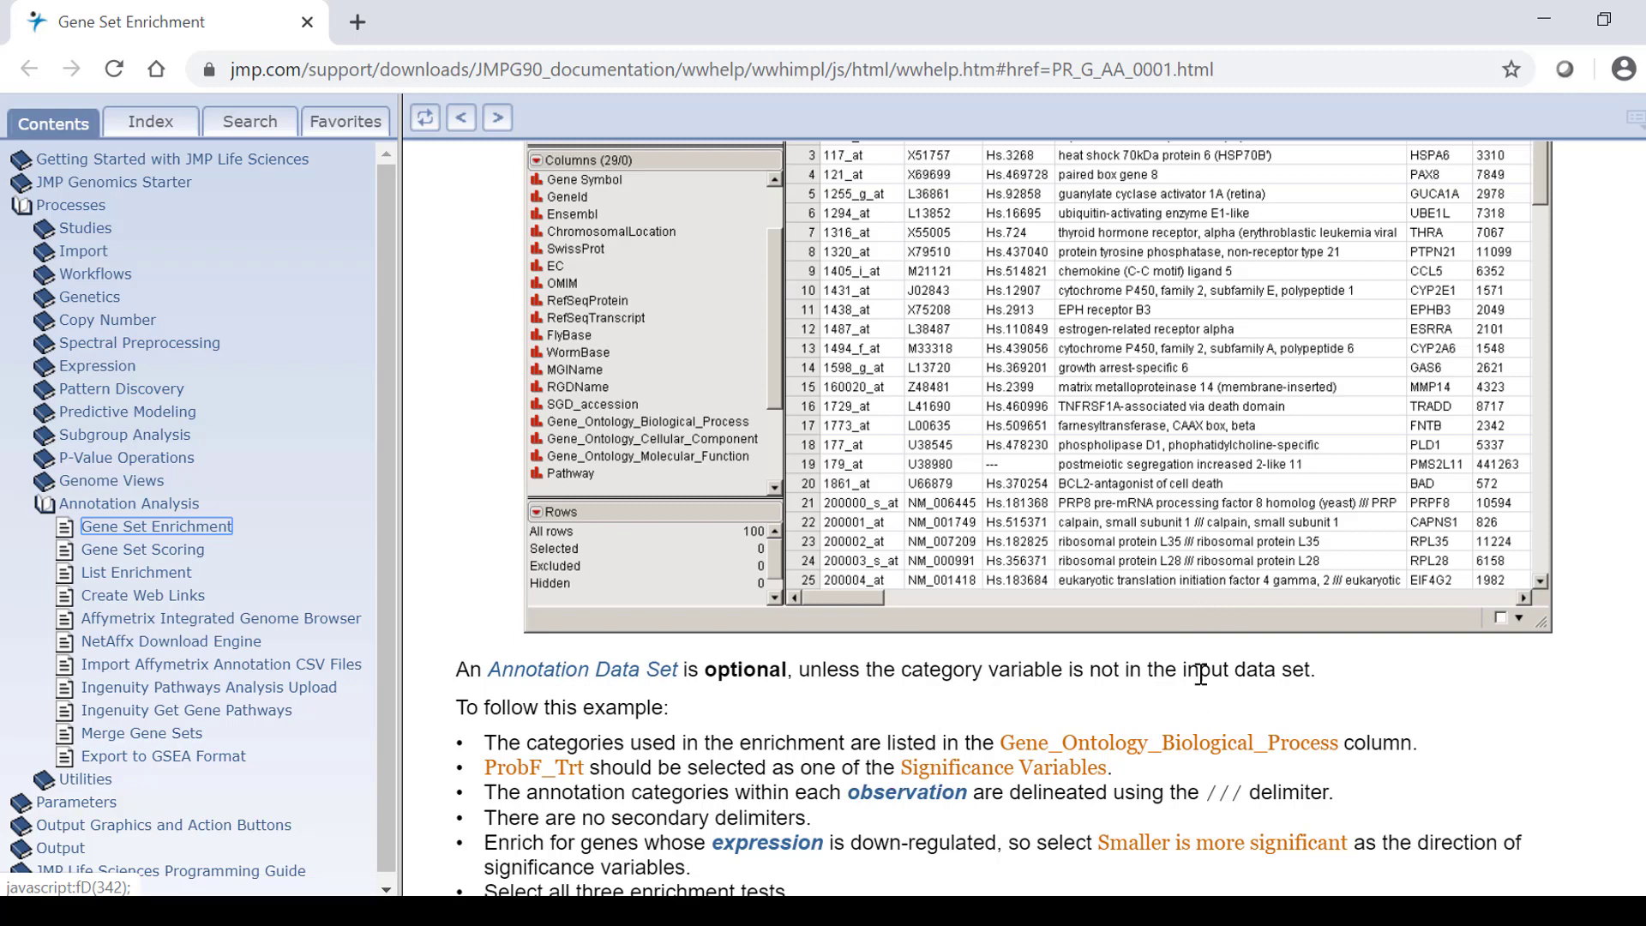
scroll(1513, 714, "down", 3)
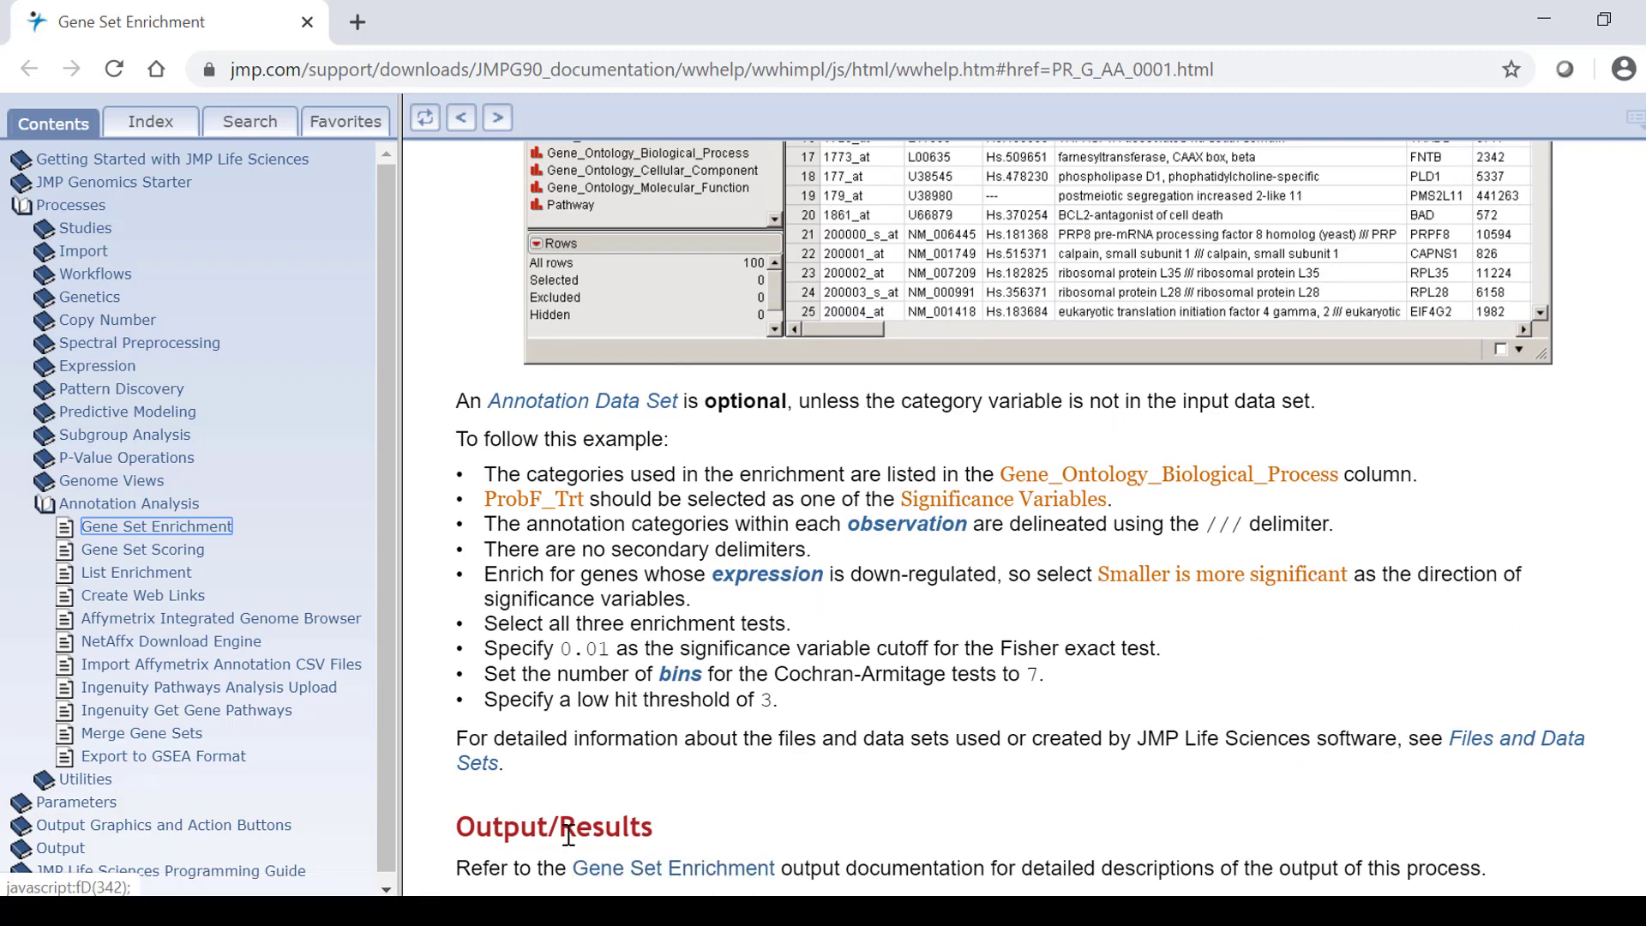
Review the Gene Set Enrichment output page, including Tab Viewer and Drill Downs, then minimize the browser.
left_click(649, 867)
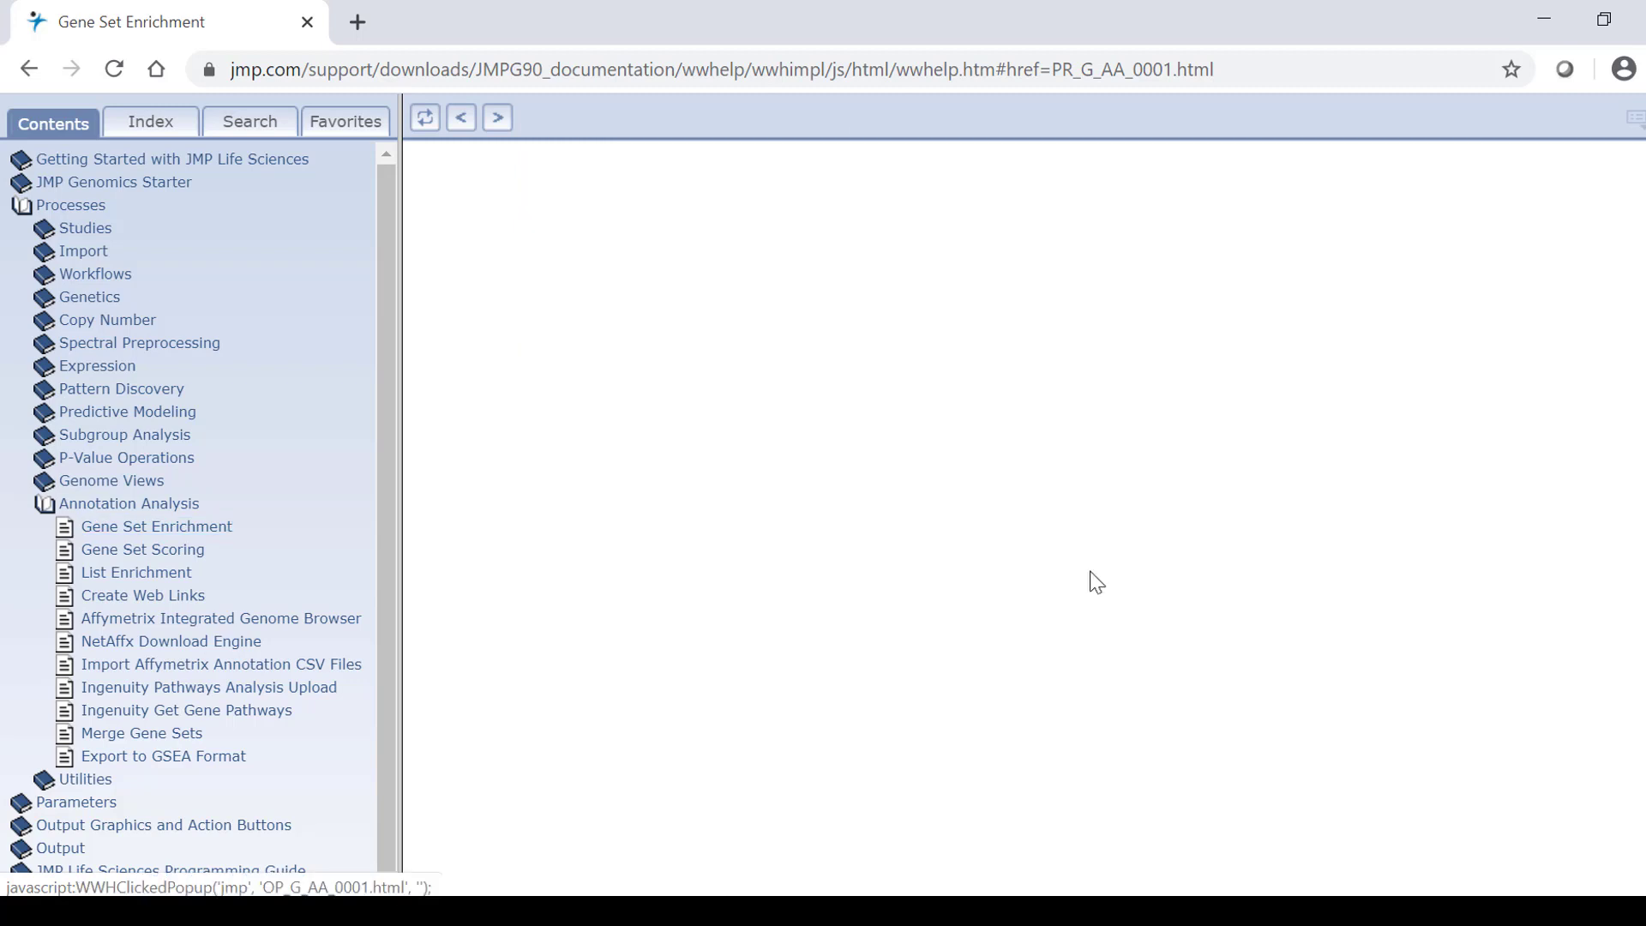
scroll(1348, 368, "down", 2)
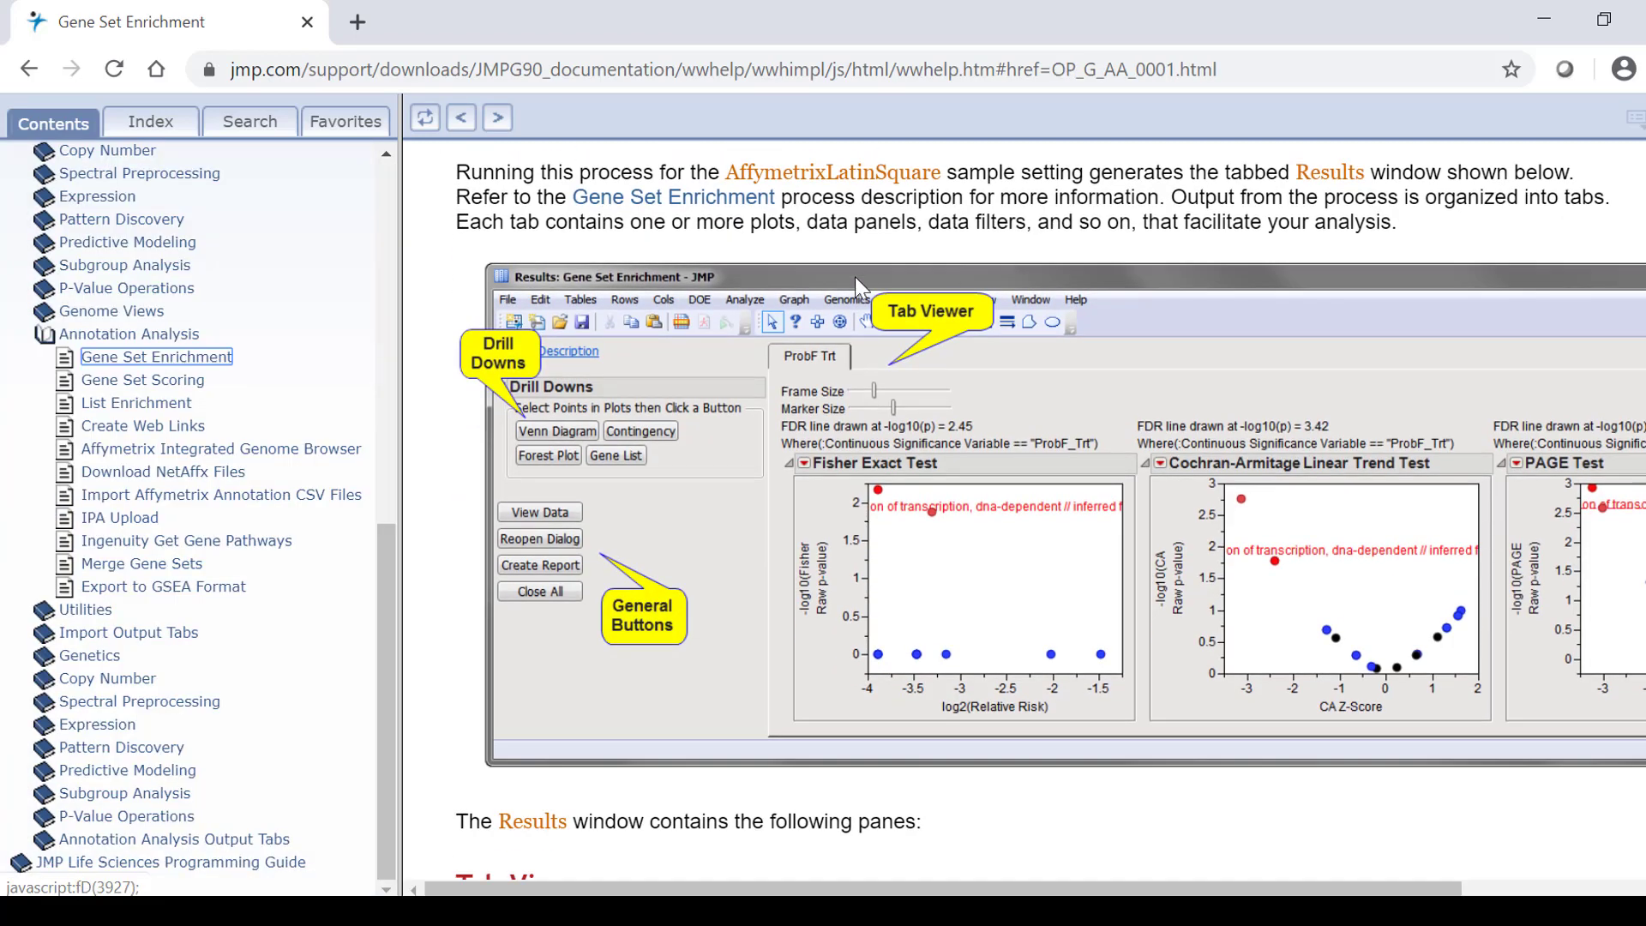
scroll(614, 279, "up", 2)
scroll(1437, 407, "down", 1)
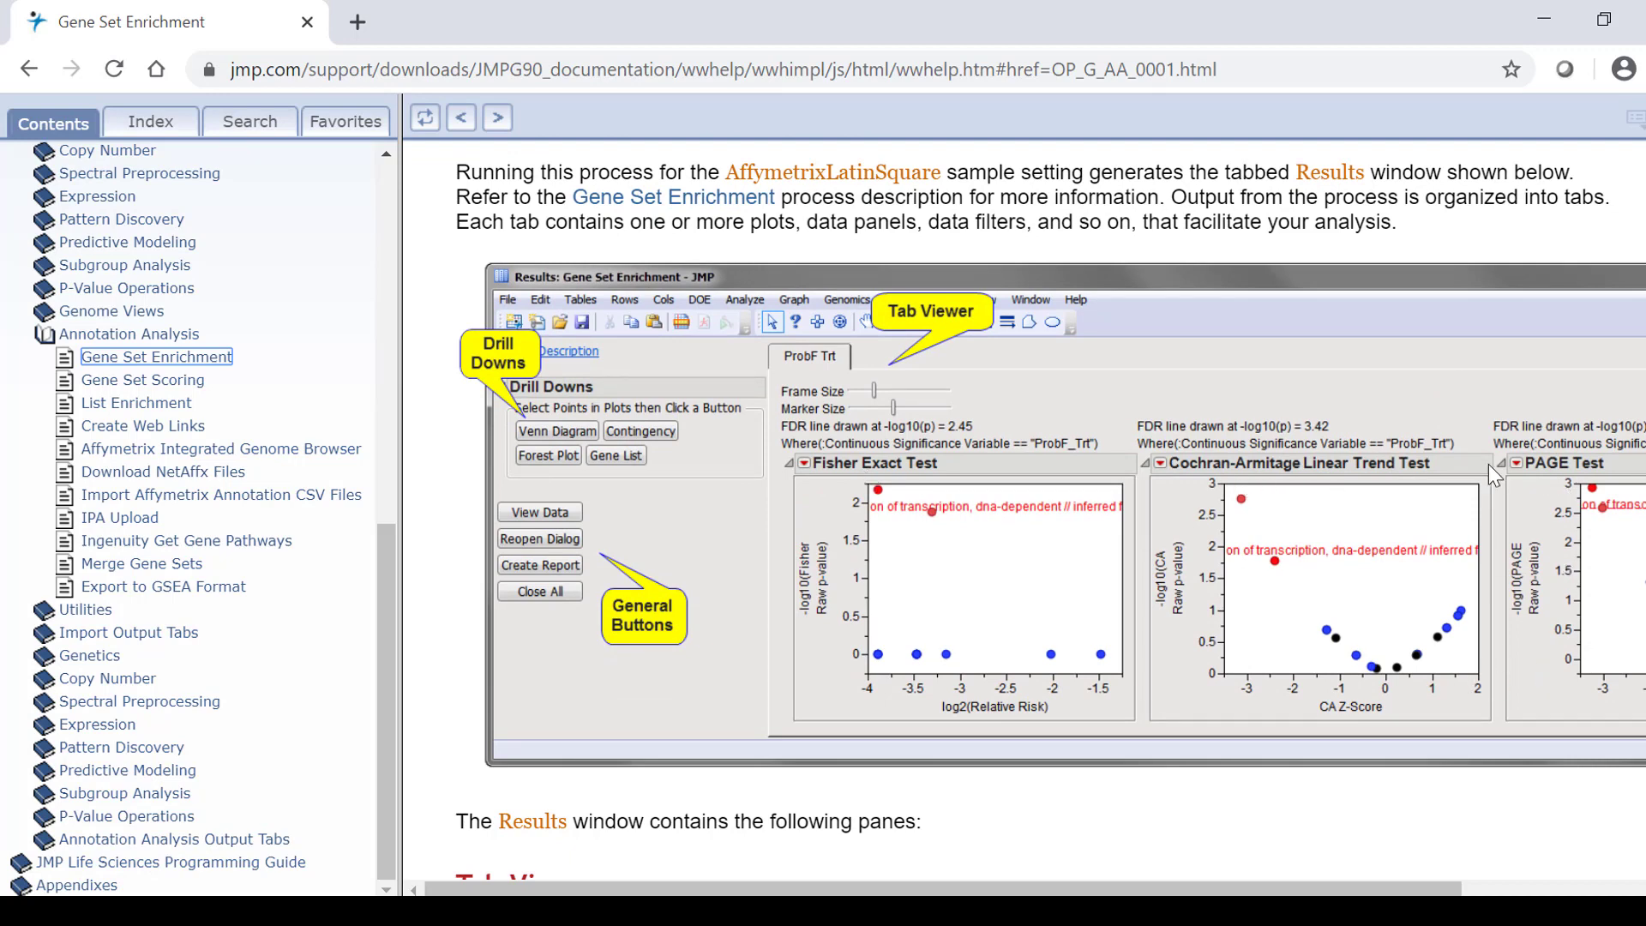
scroll(963, 594, "down", 4)
scroll(967, 562, "down", 1)
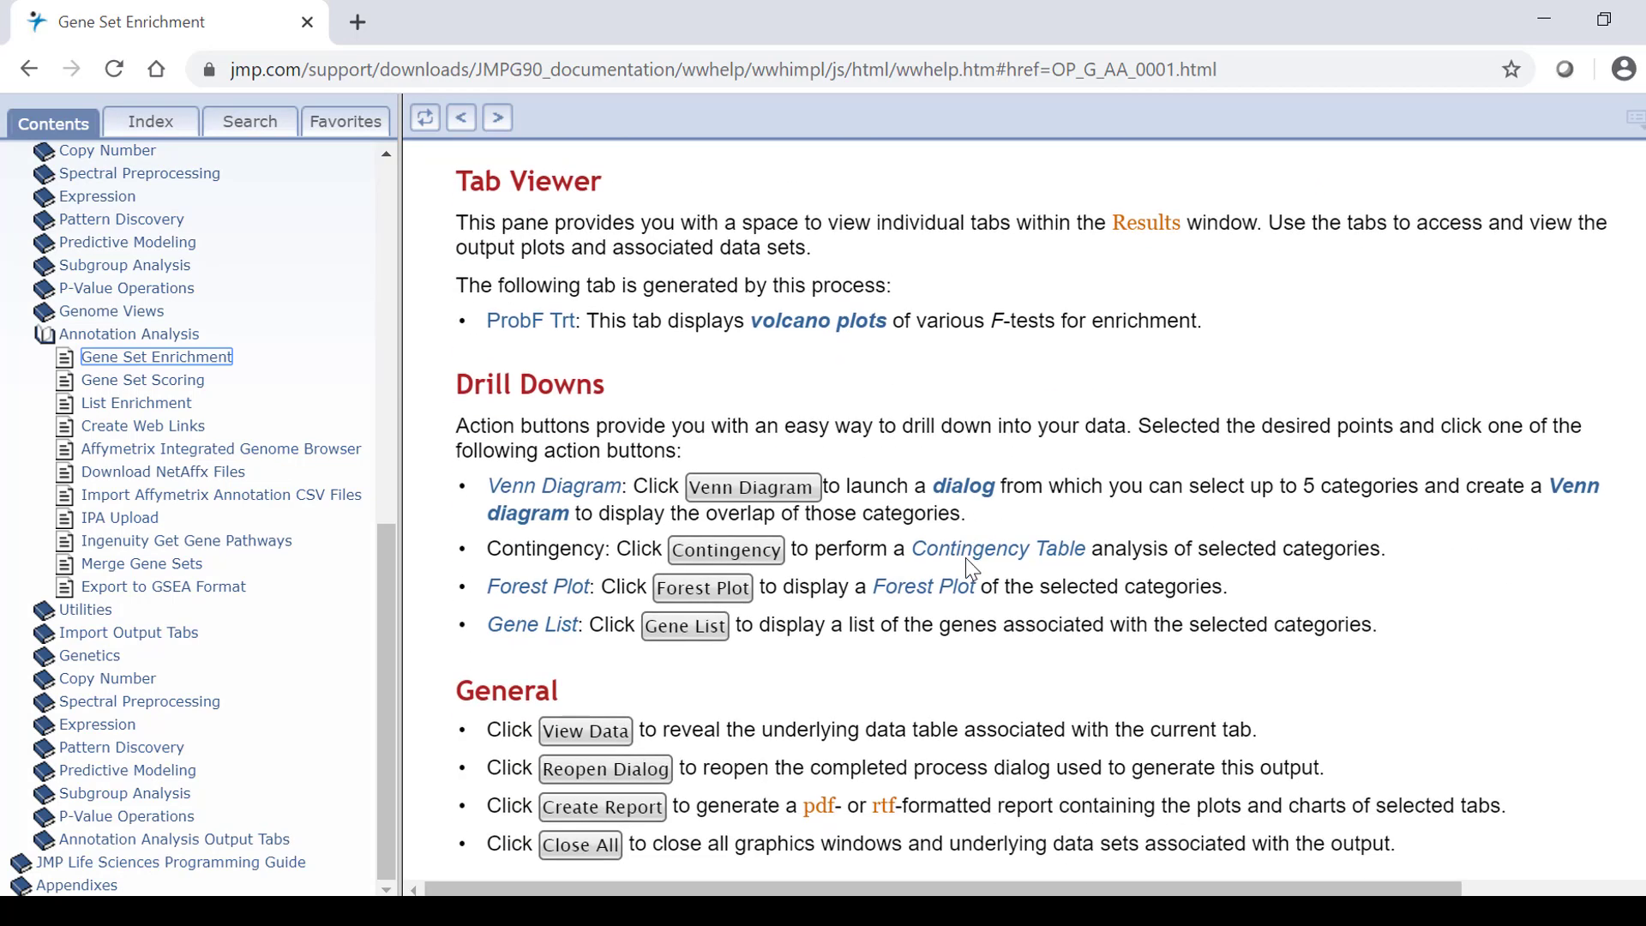
scroll(609, 409, "up", 1)
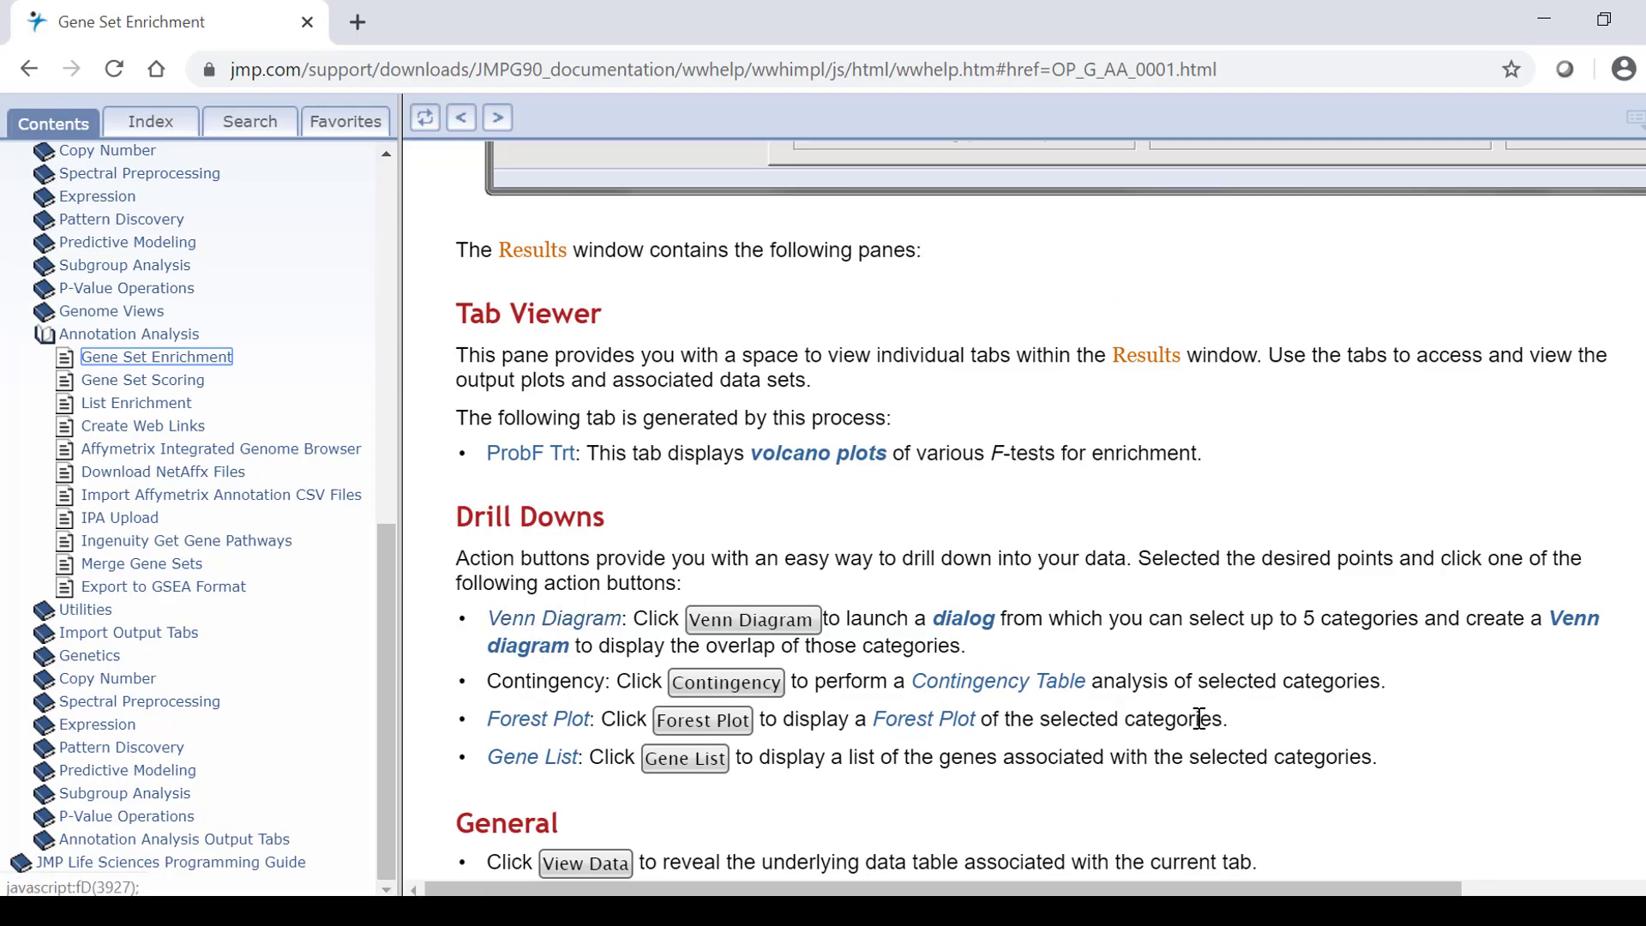
scroll(1198, 718, "up", 5)
left_click(1555, 11)
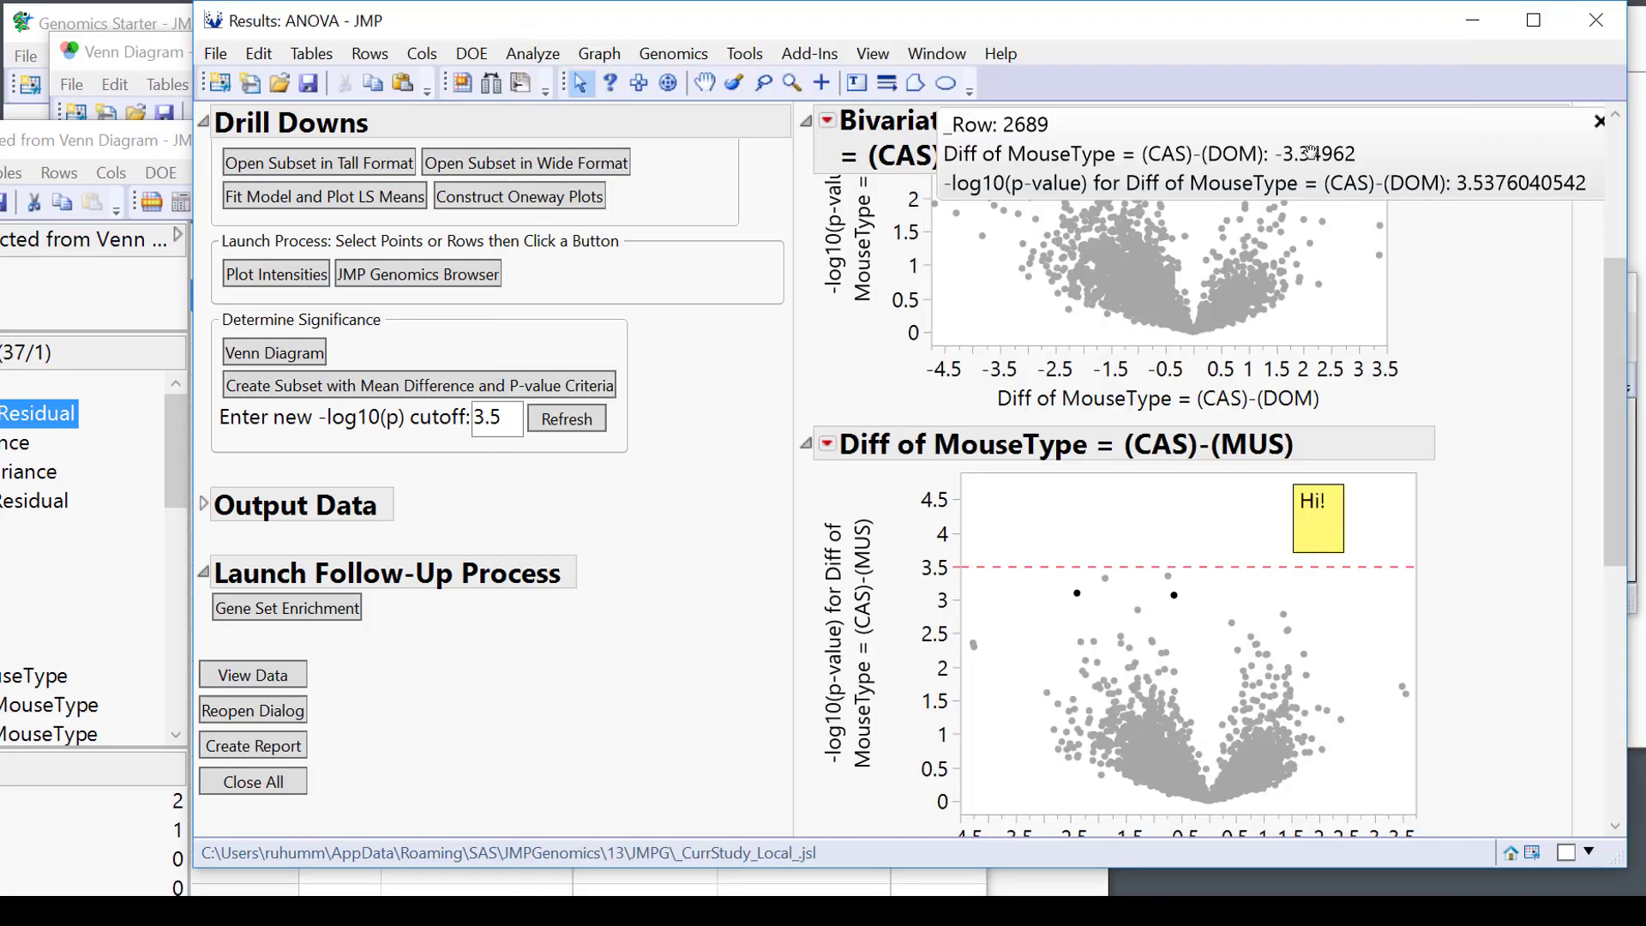
Close Results: ANOVA, the subset table without saving, the Venn diagram, journal and RNA-Seq workflow dialog.
left_click(1596, 19)
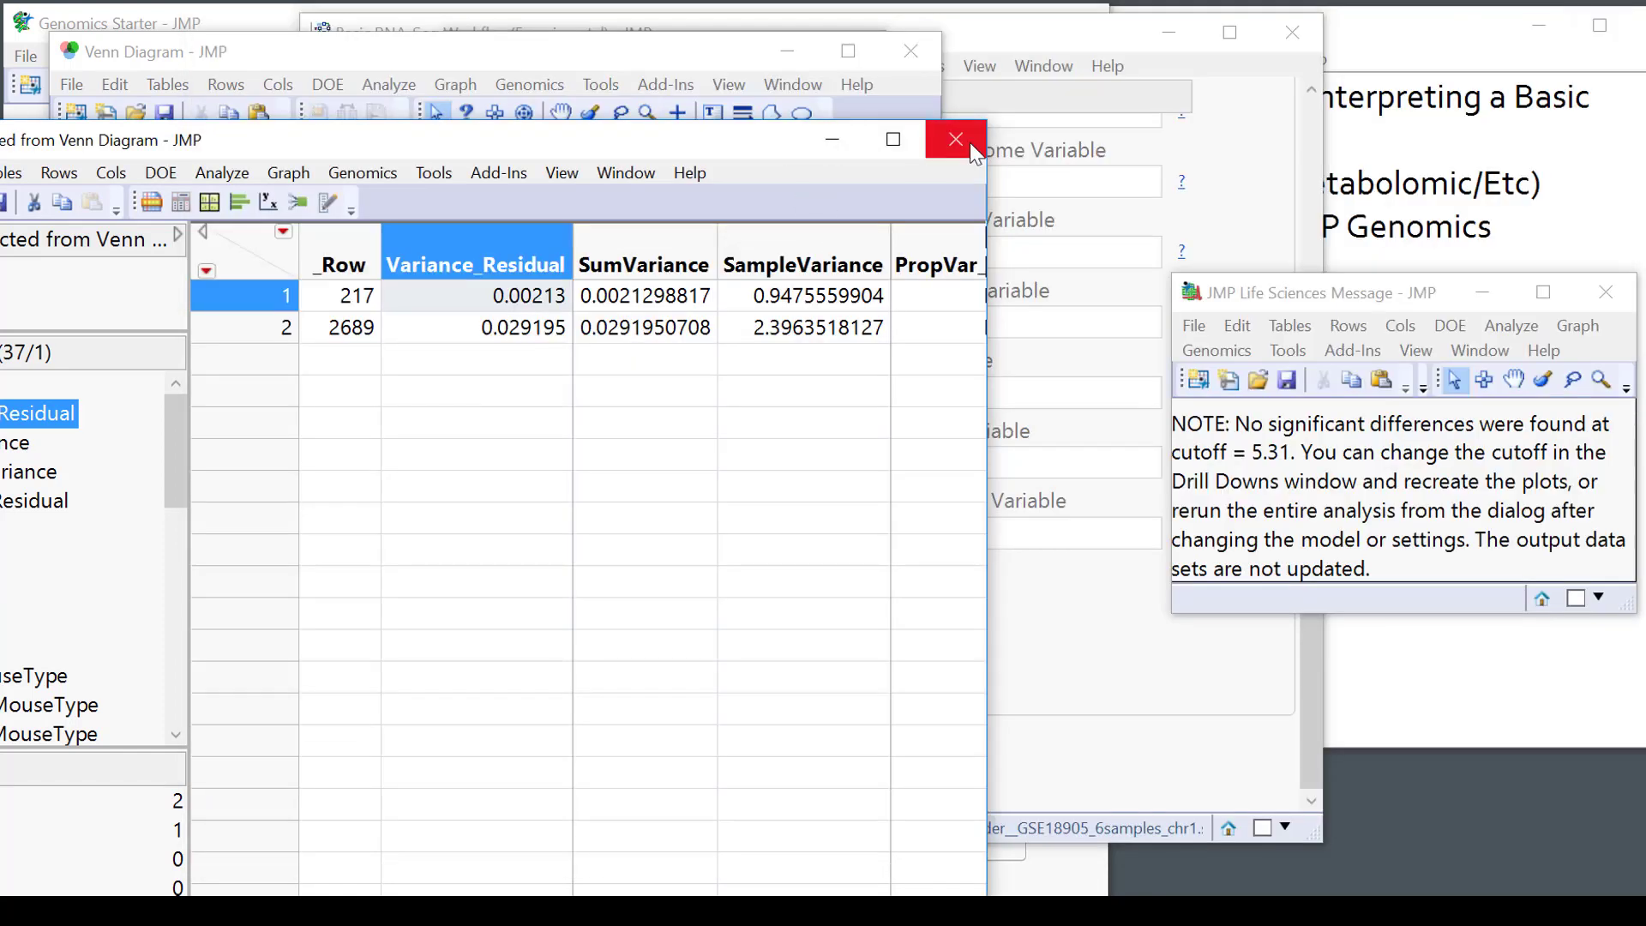
left_click(966, 141)
left_click(860, 519)
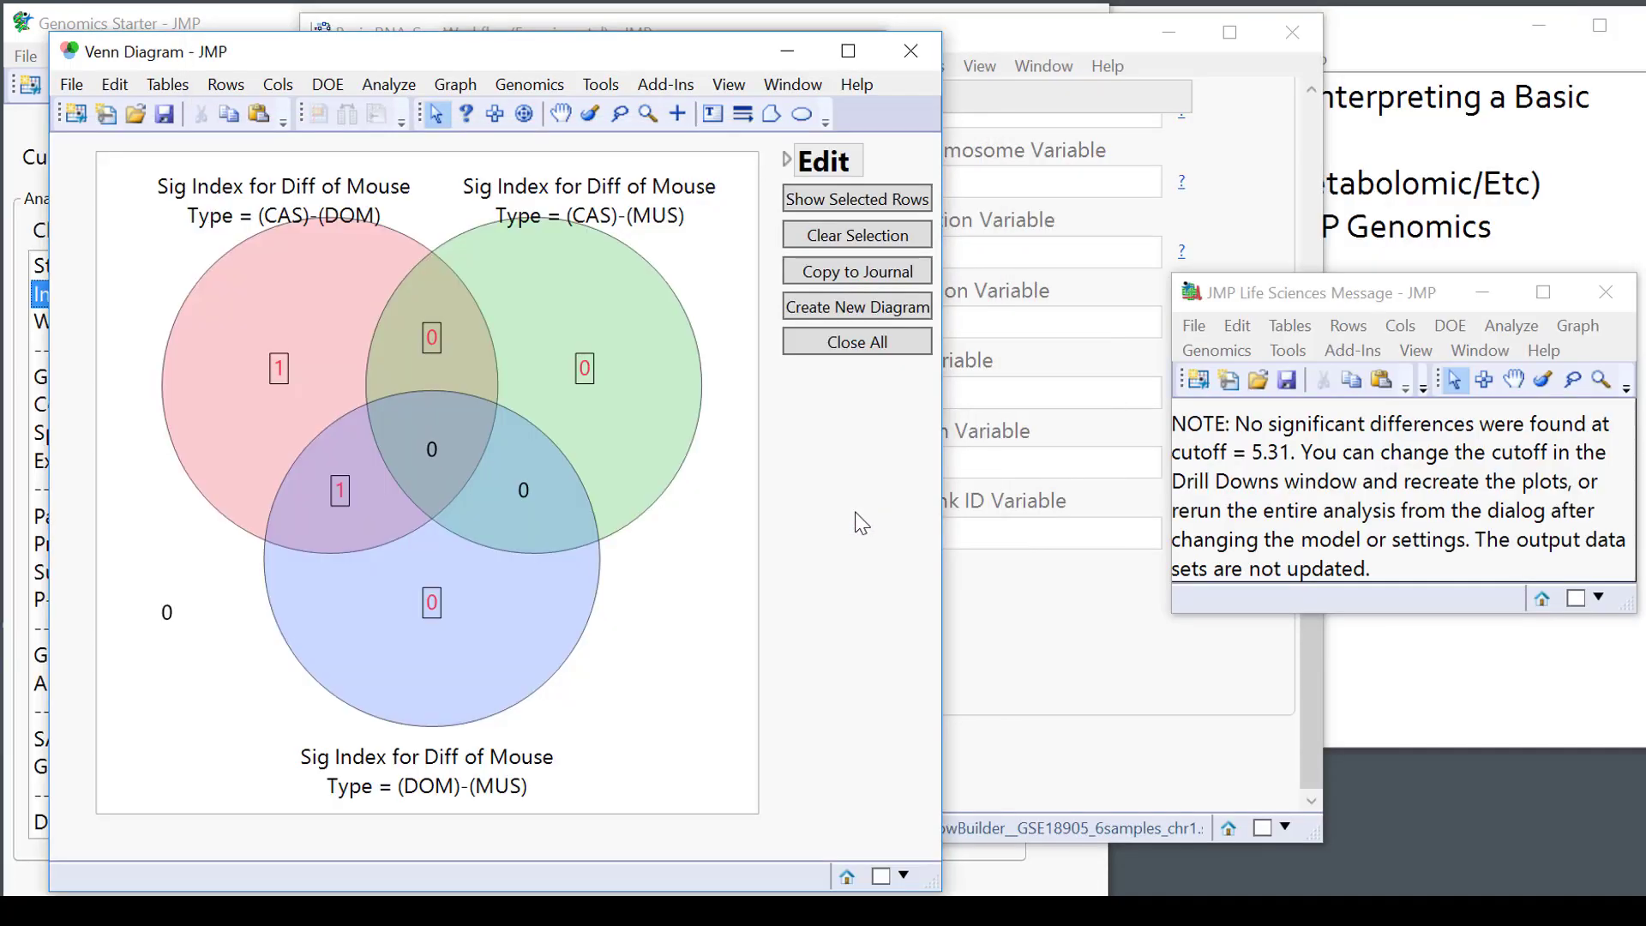
left_click(887, 51)
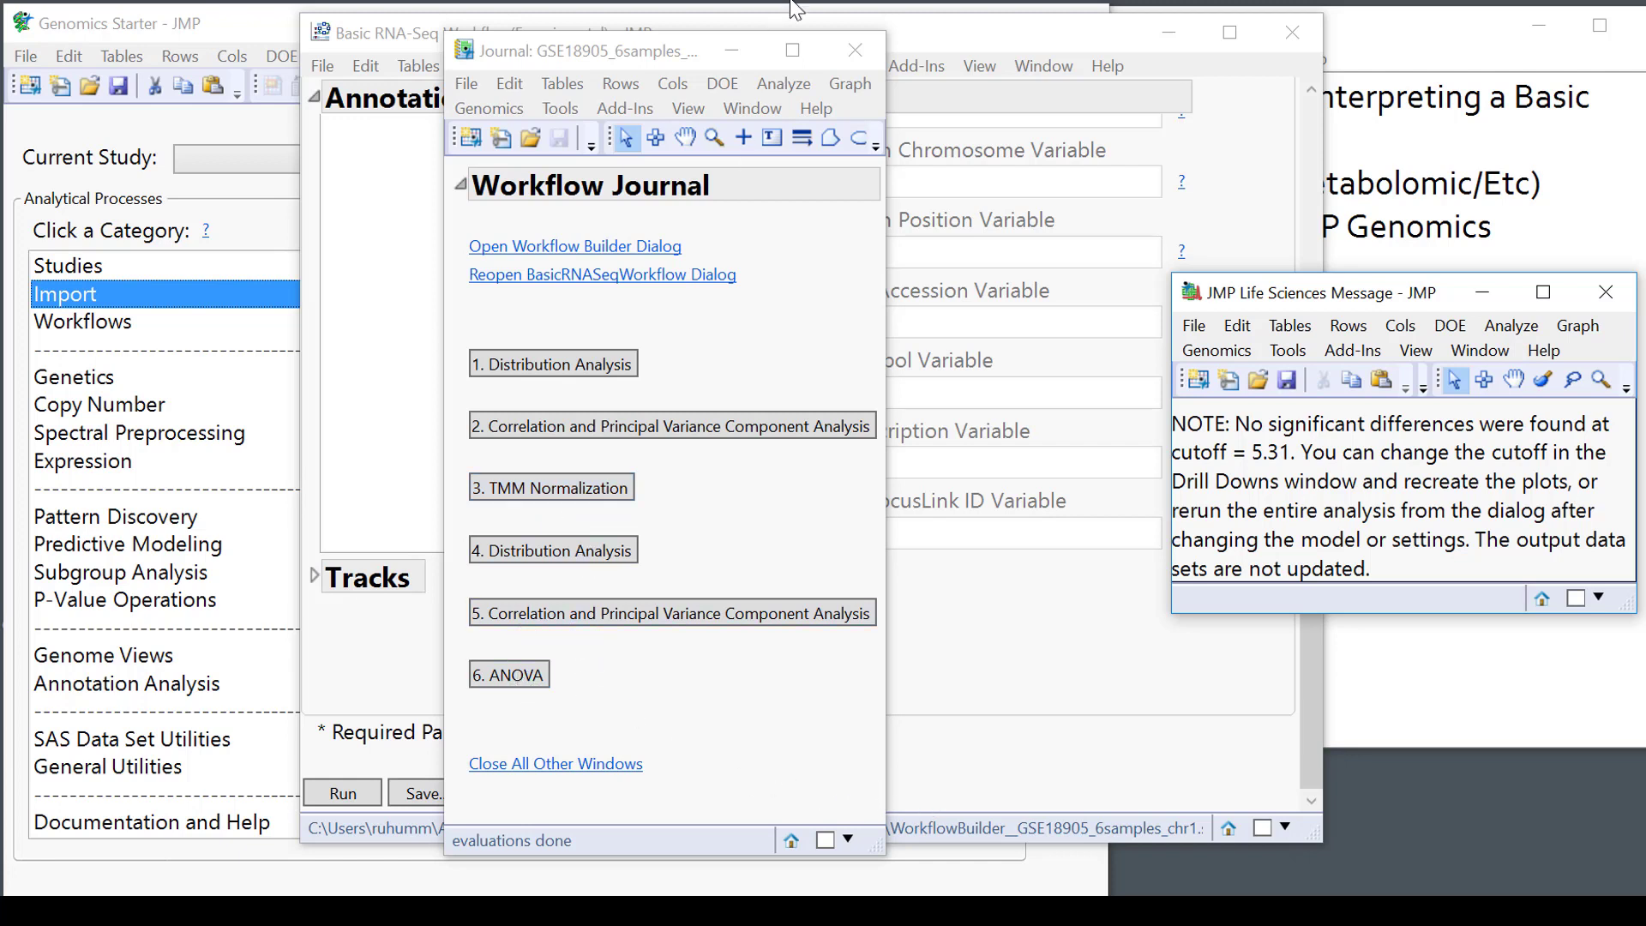
left_click(854, 51)
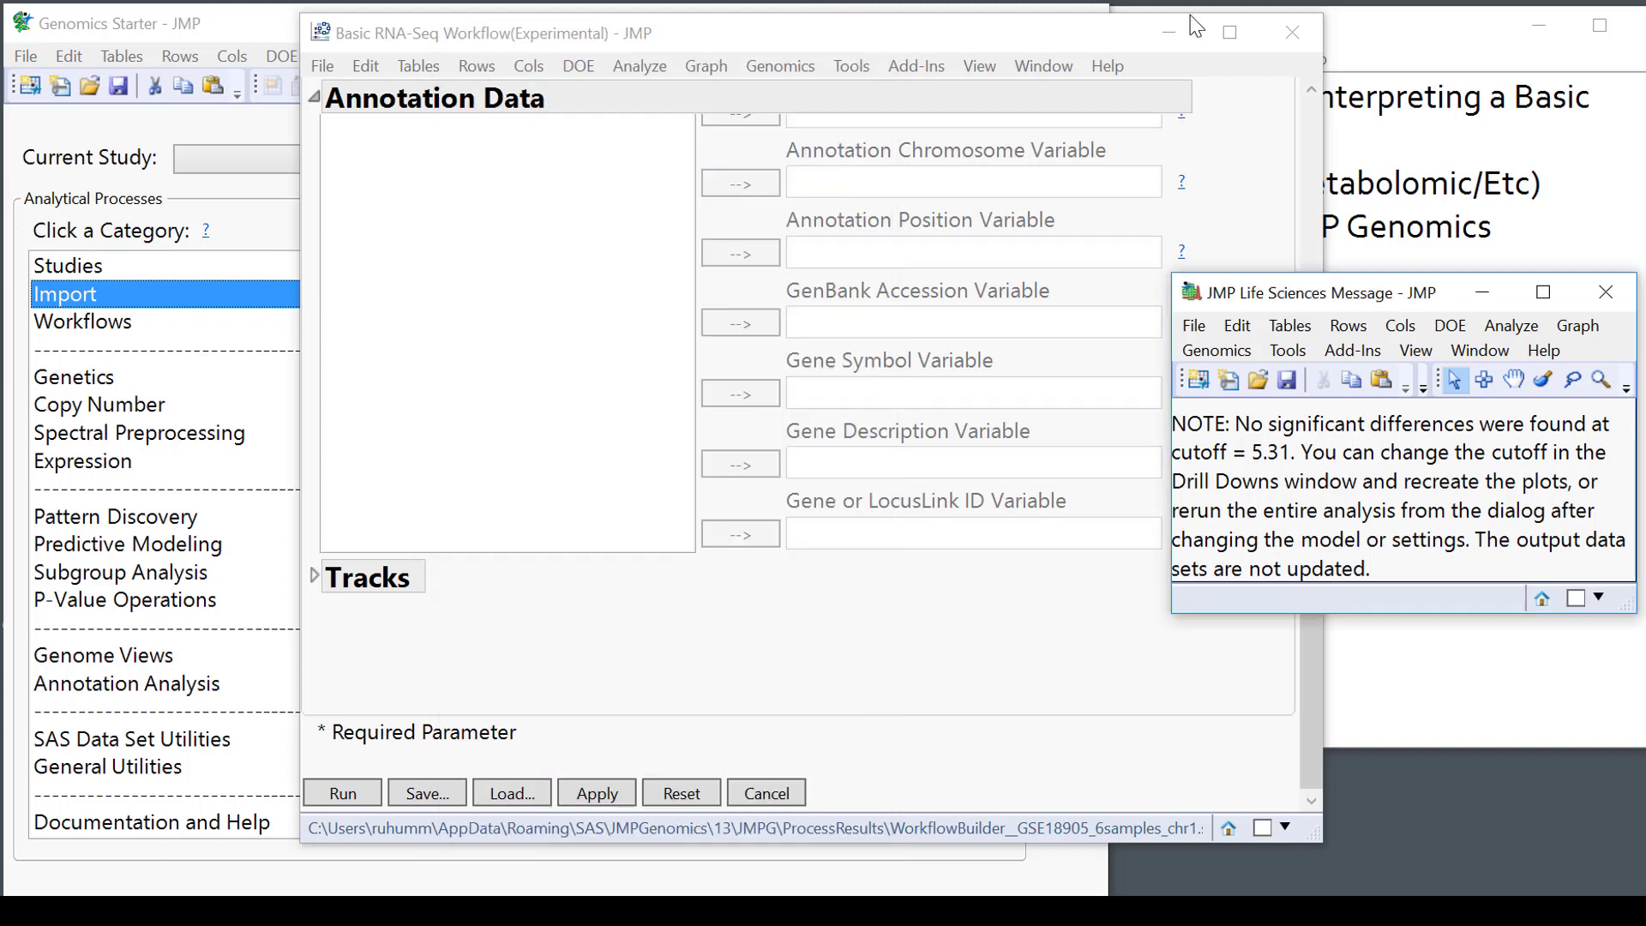
left_click(1291, 32)
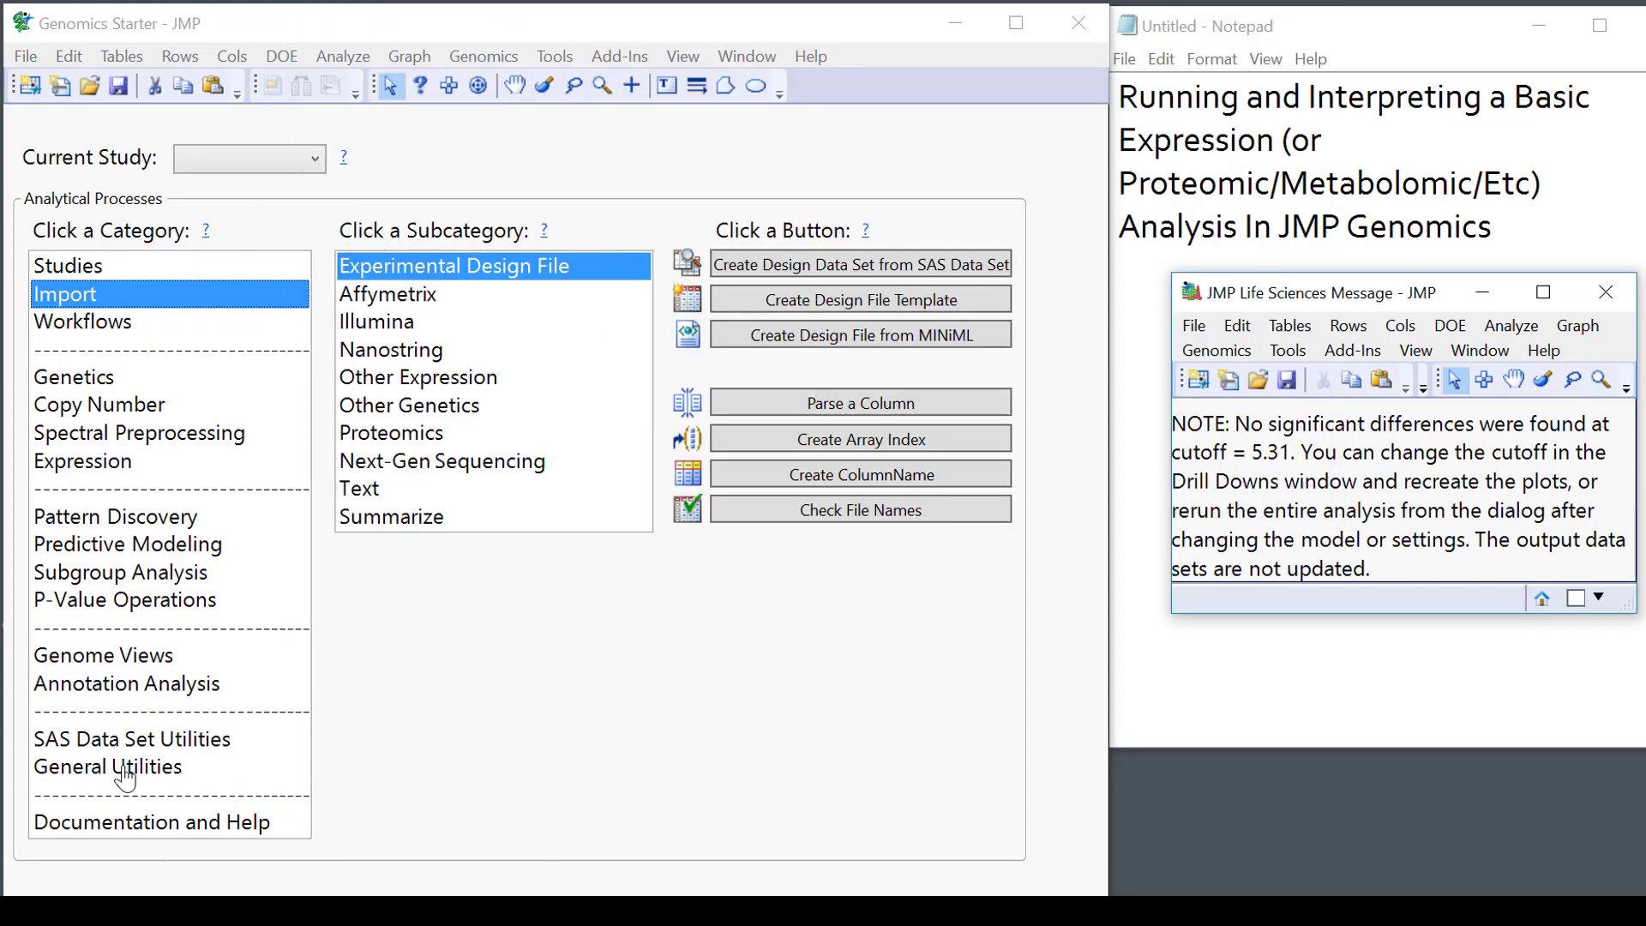
Browse the Workflows, Expression and Pattern Discovery categories, ending on the Advanced workflows list.
left_click(82, 321)
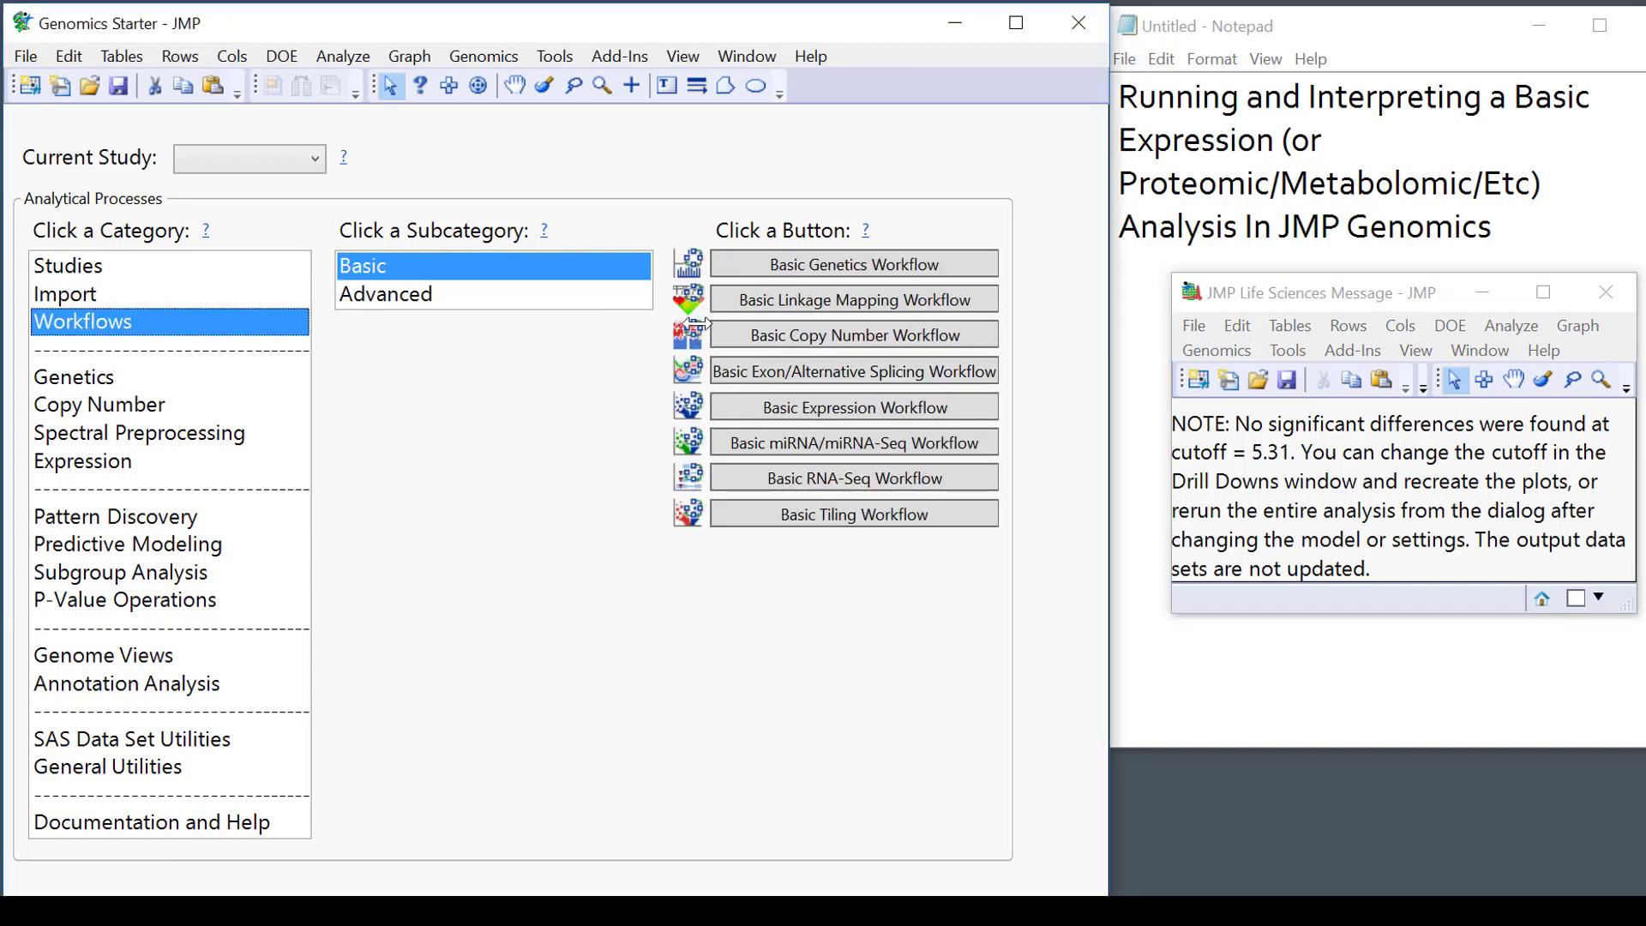
left_click(107, 467)
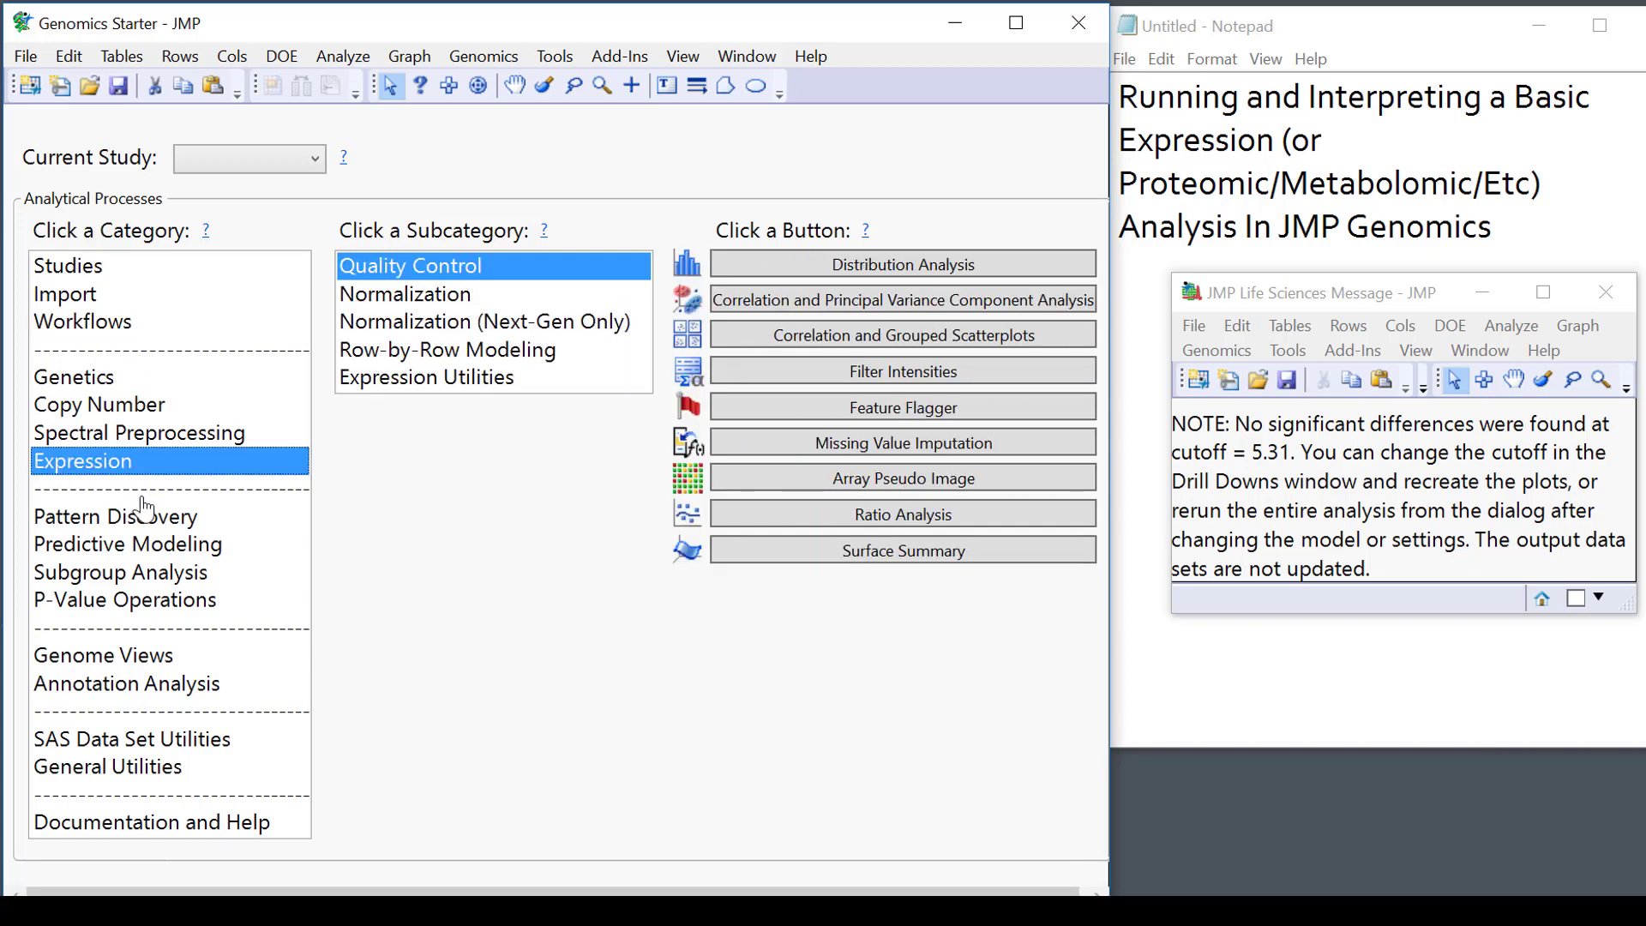
left_click(188, 523)
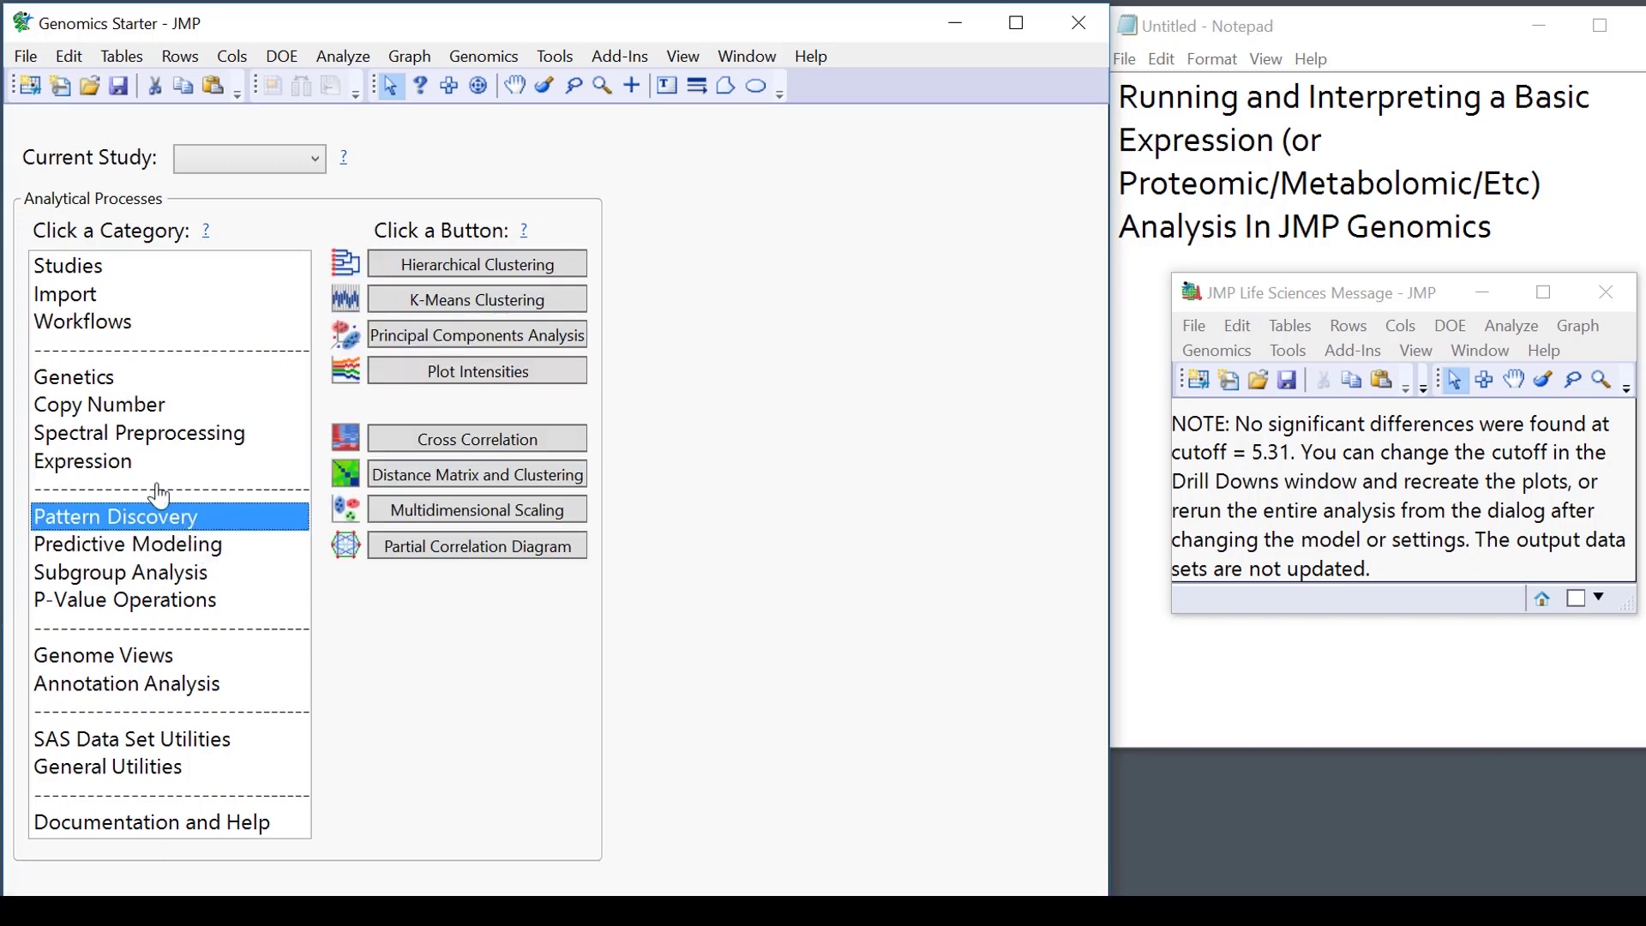
left_click(120, 323)
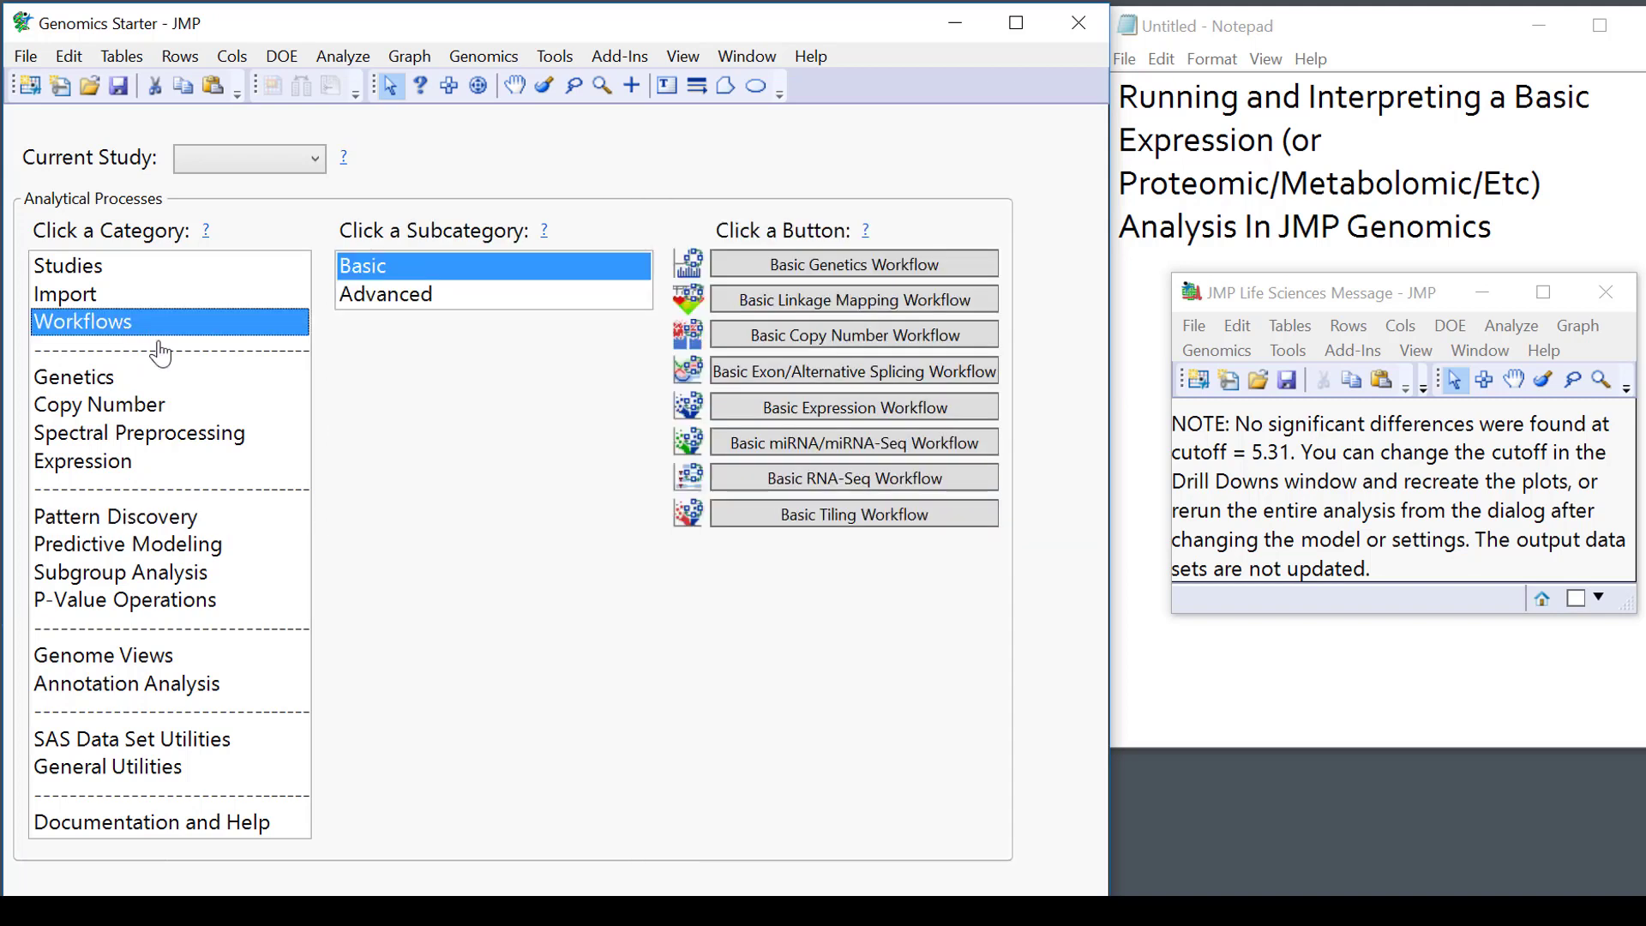
left_click(517, 307)
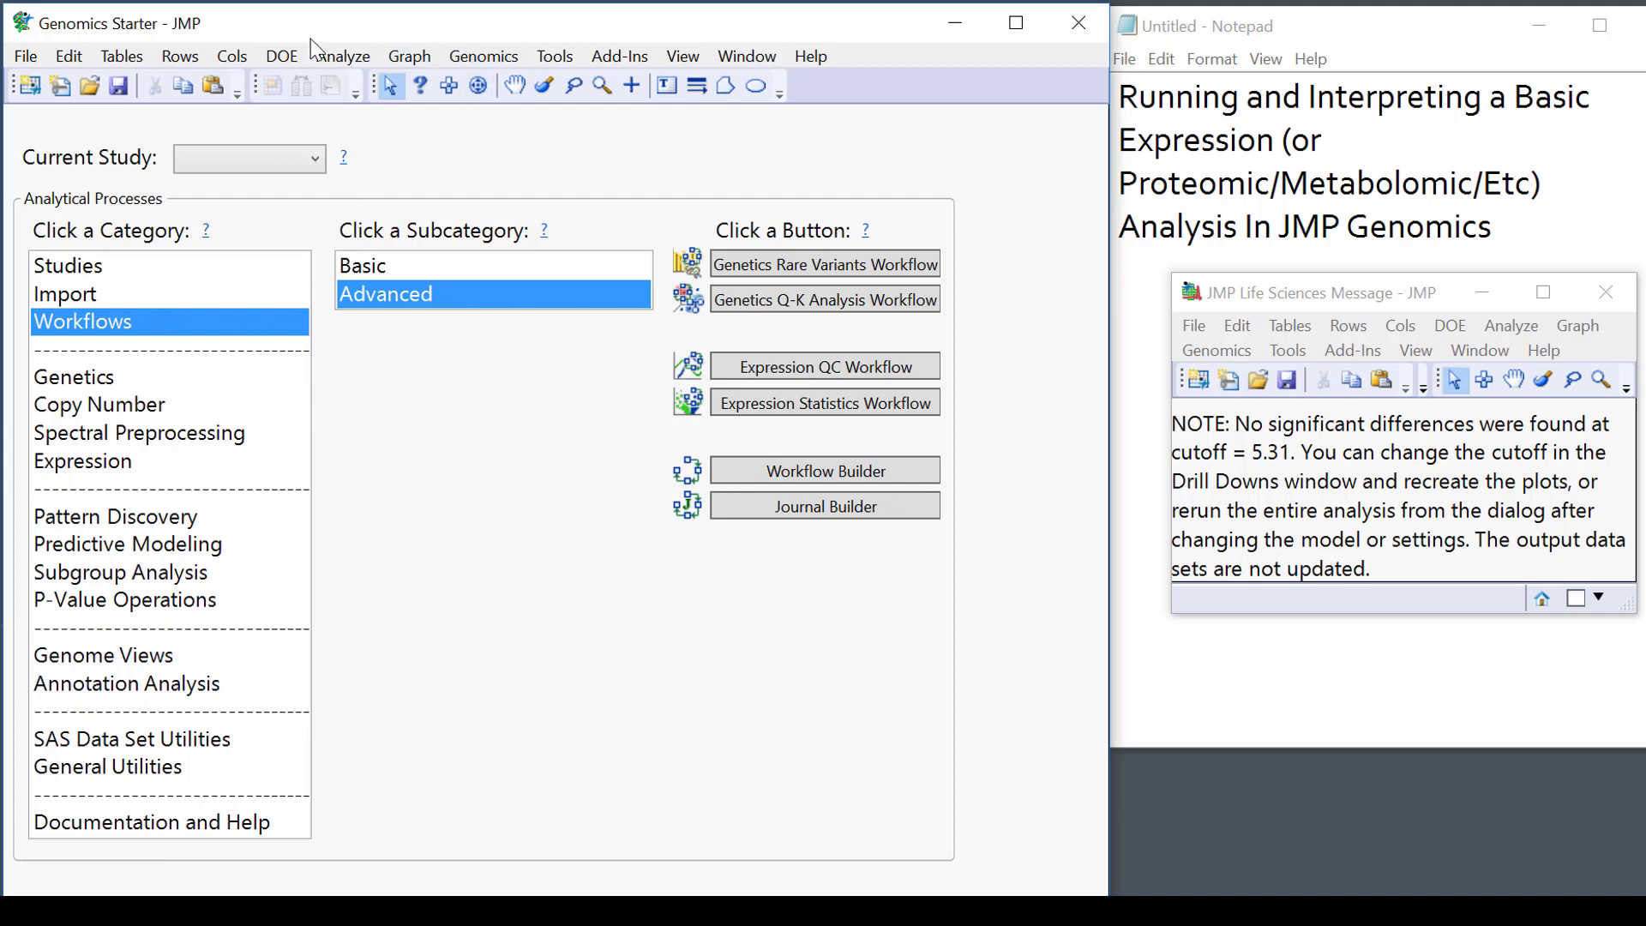
Look over the Analyze menu without choosing anything, then close the Life Sciences message window.
left_click(341, 56)
mouse_move(410, 56)
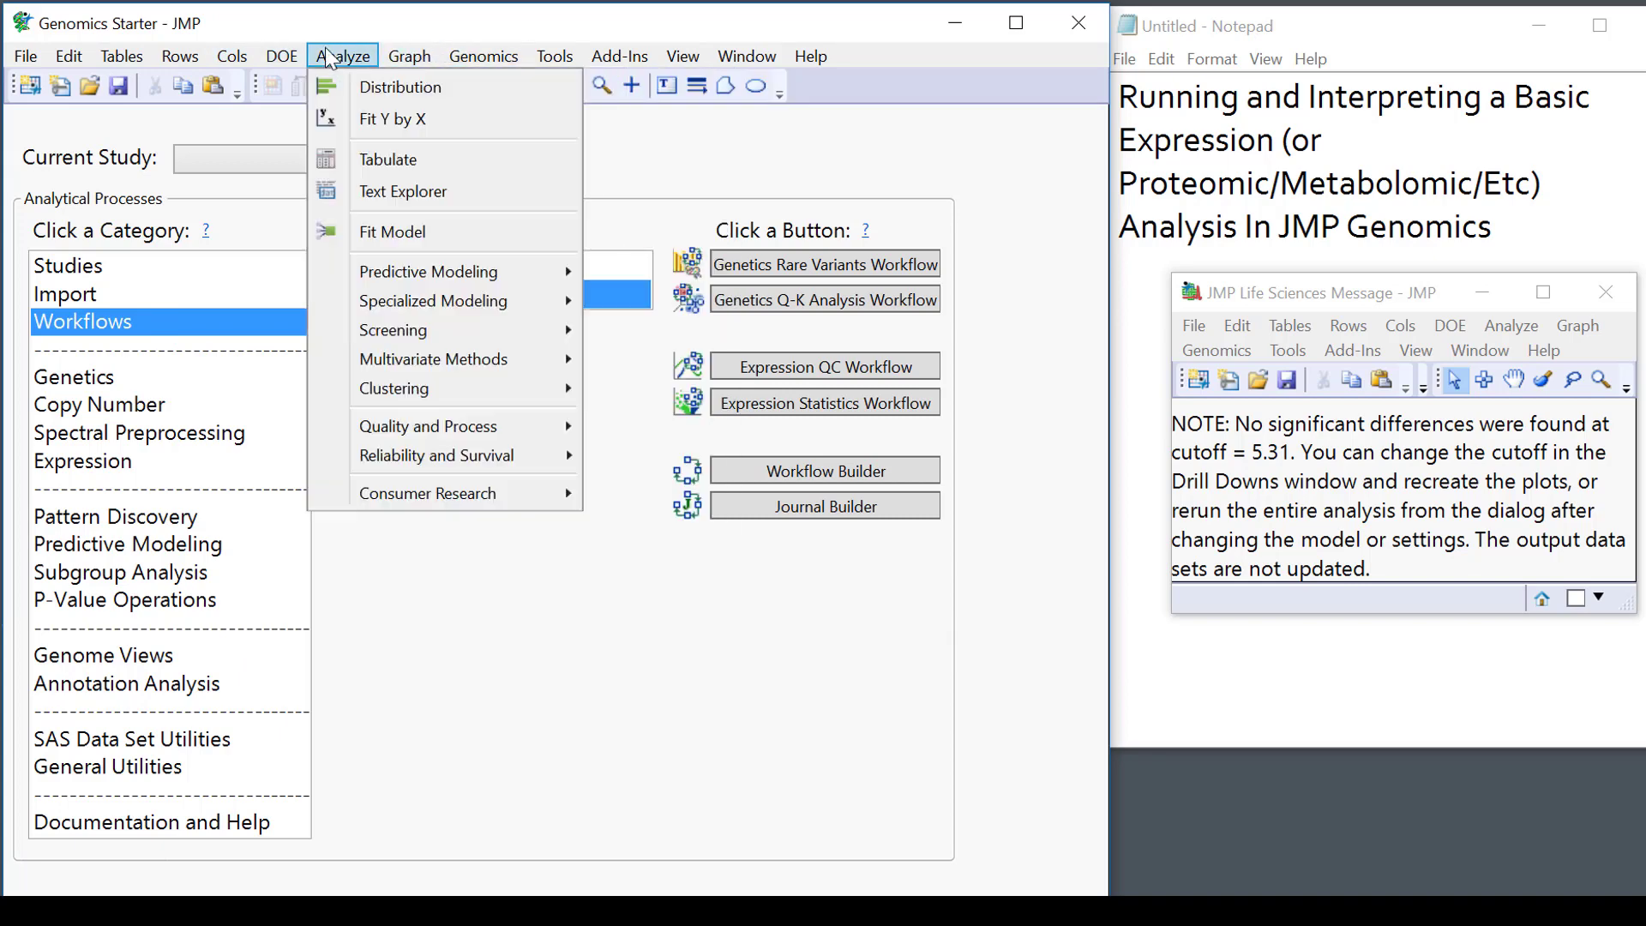
mouse_move(347, 56)
left_click(576, 632)
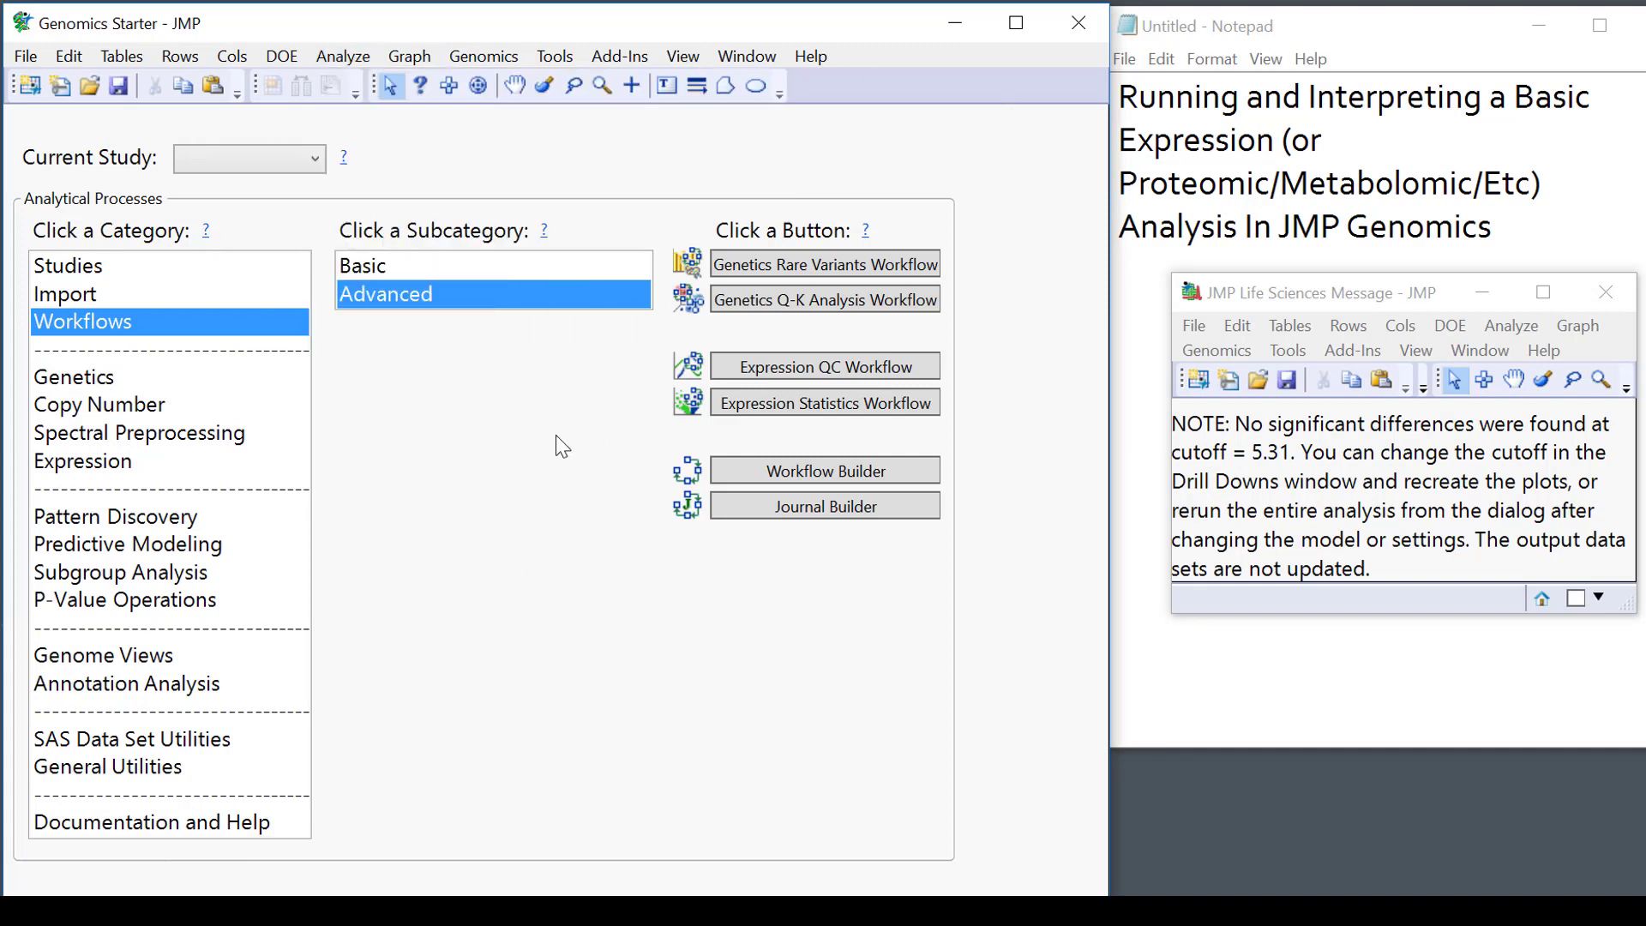
left_click(1606, 293)
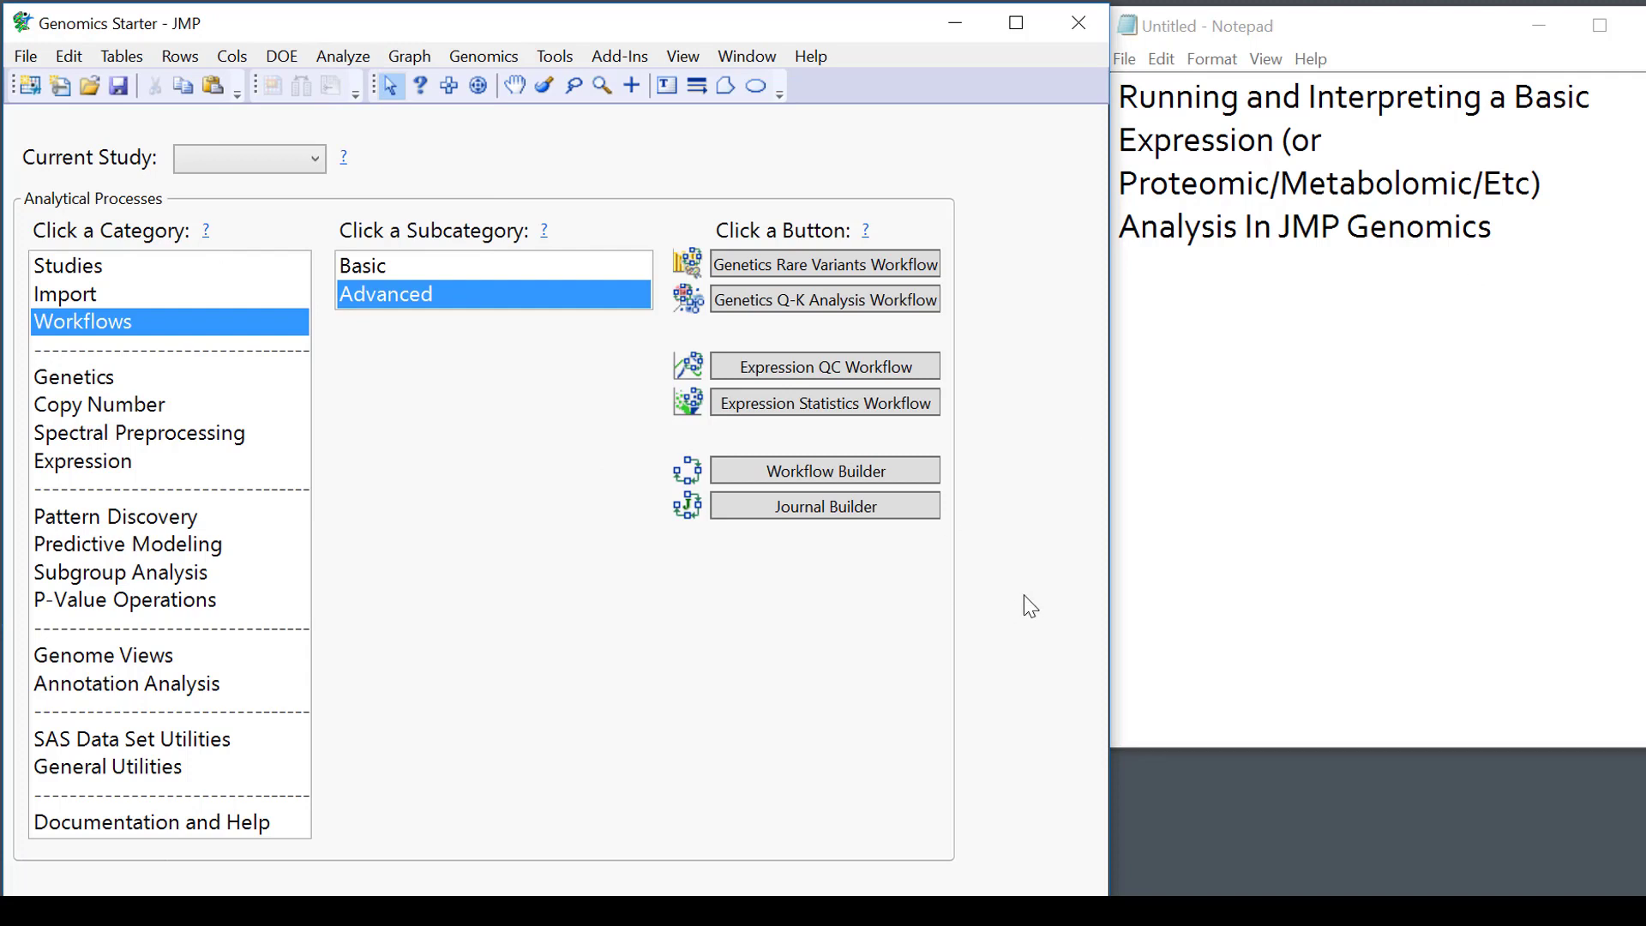
Type the contact e-mail address on the empty line below the Notepad title.
left_click(1543, 355)
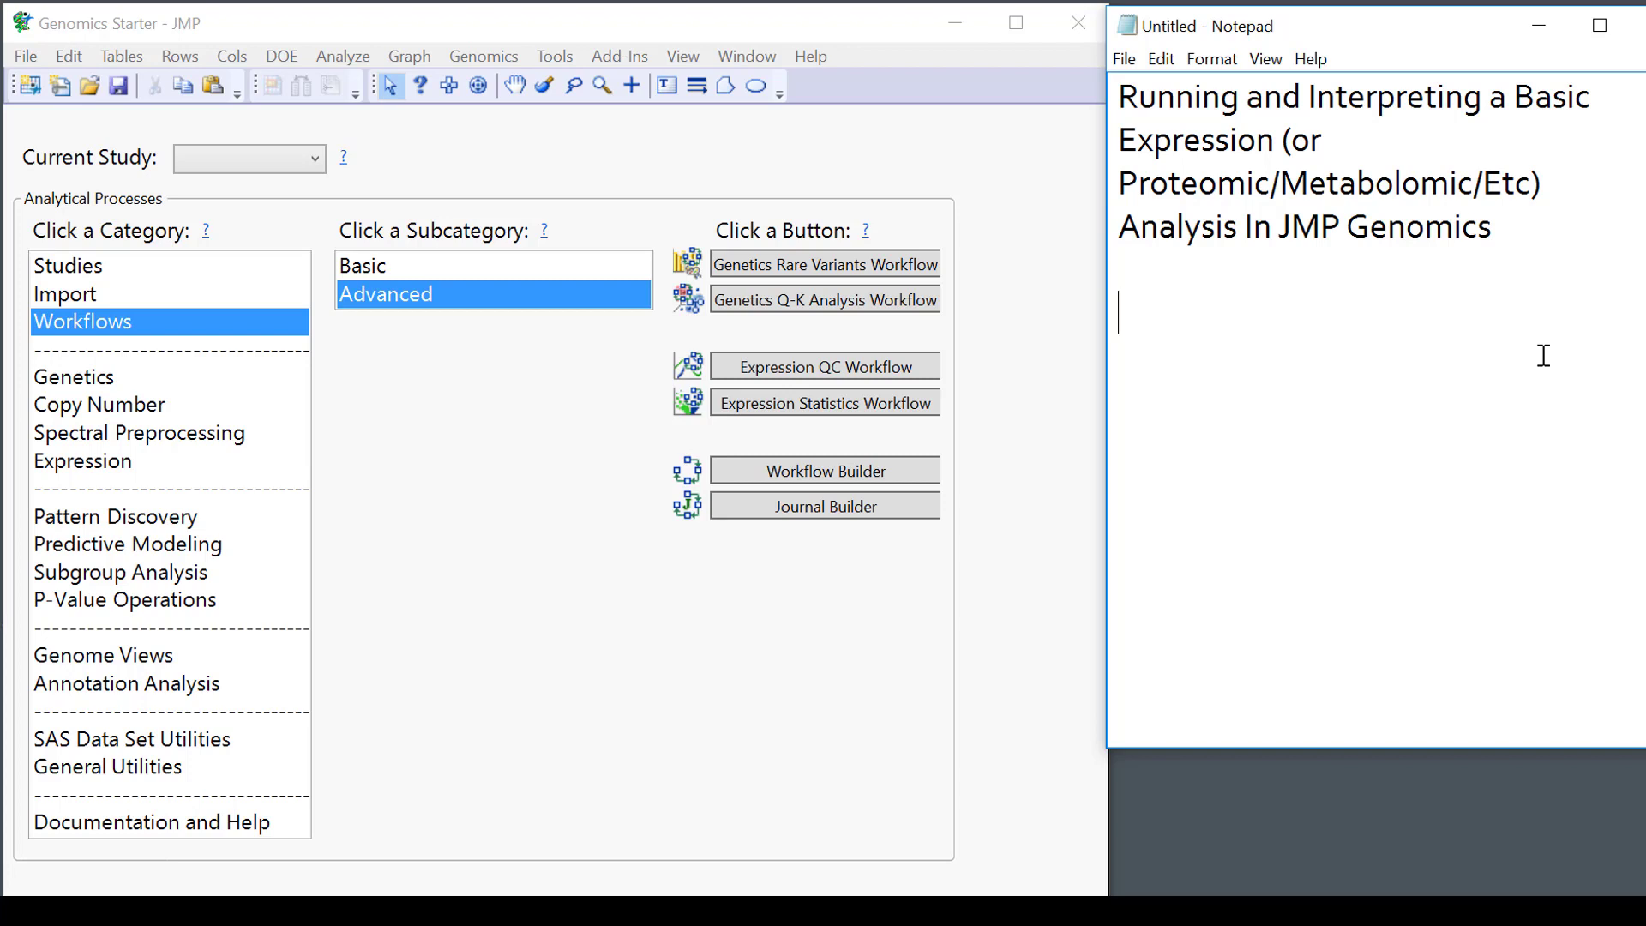
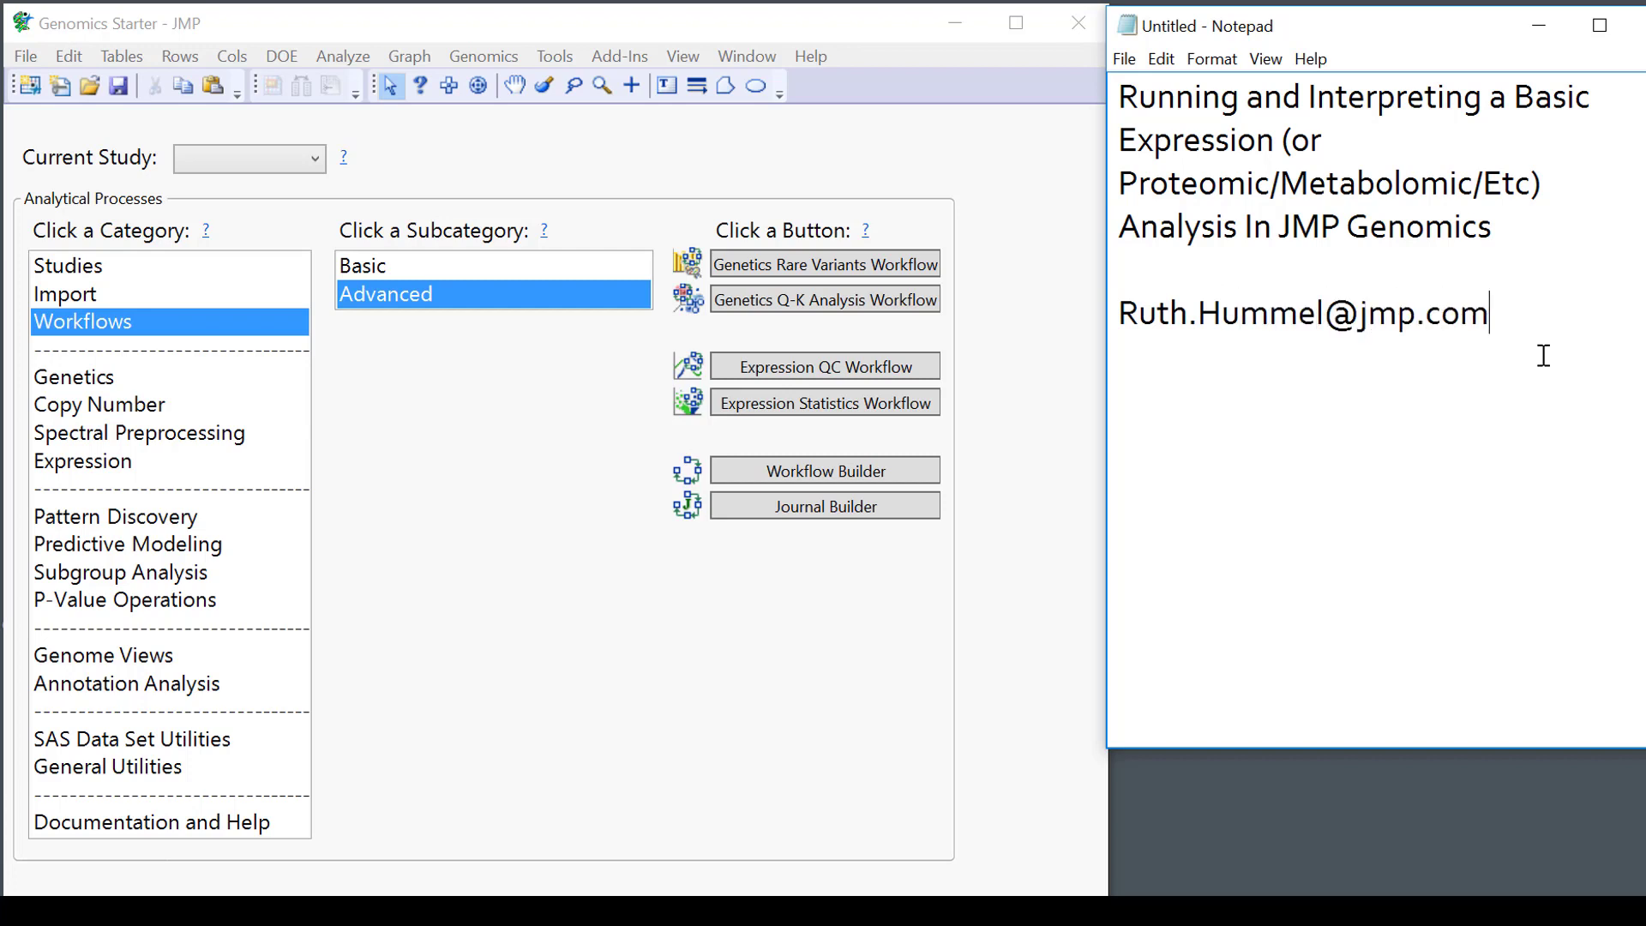